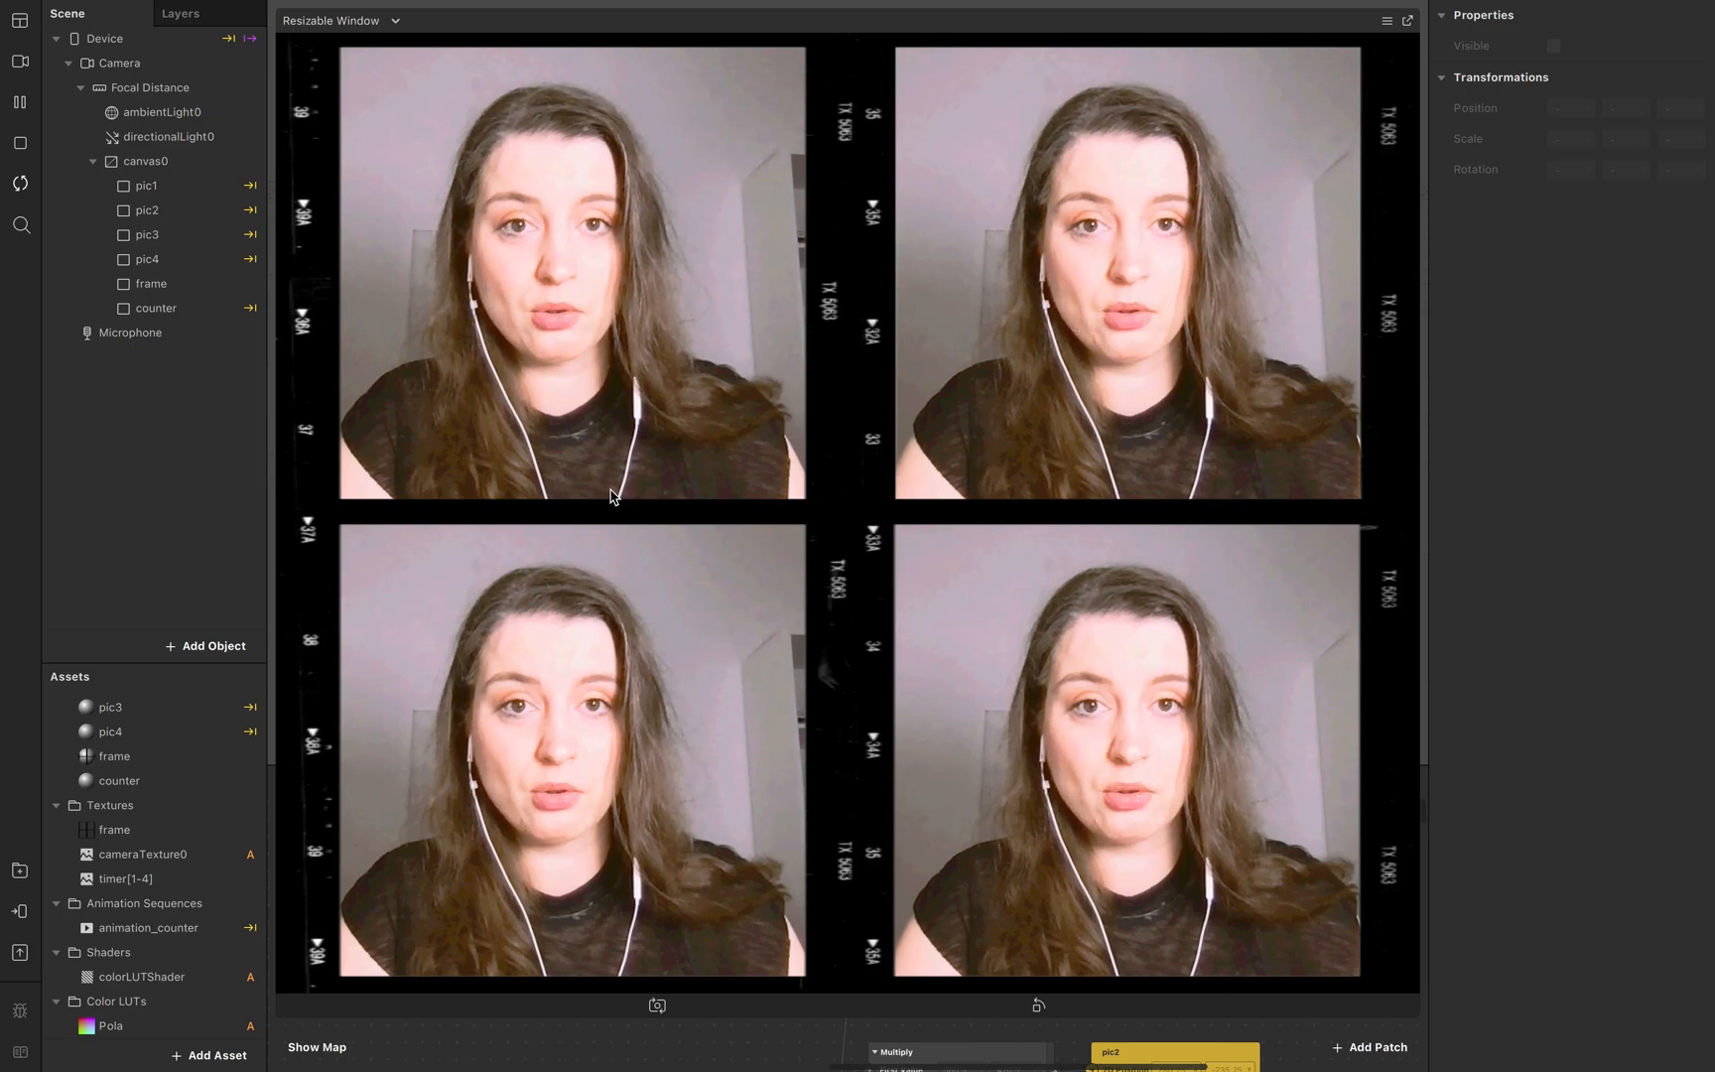
pyautogui.moveTo(278, 1014); pyautogui.dragTo(869, 864)
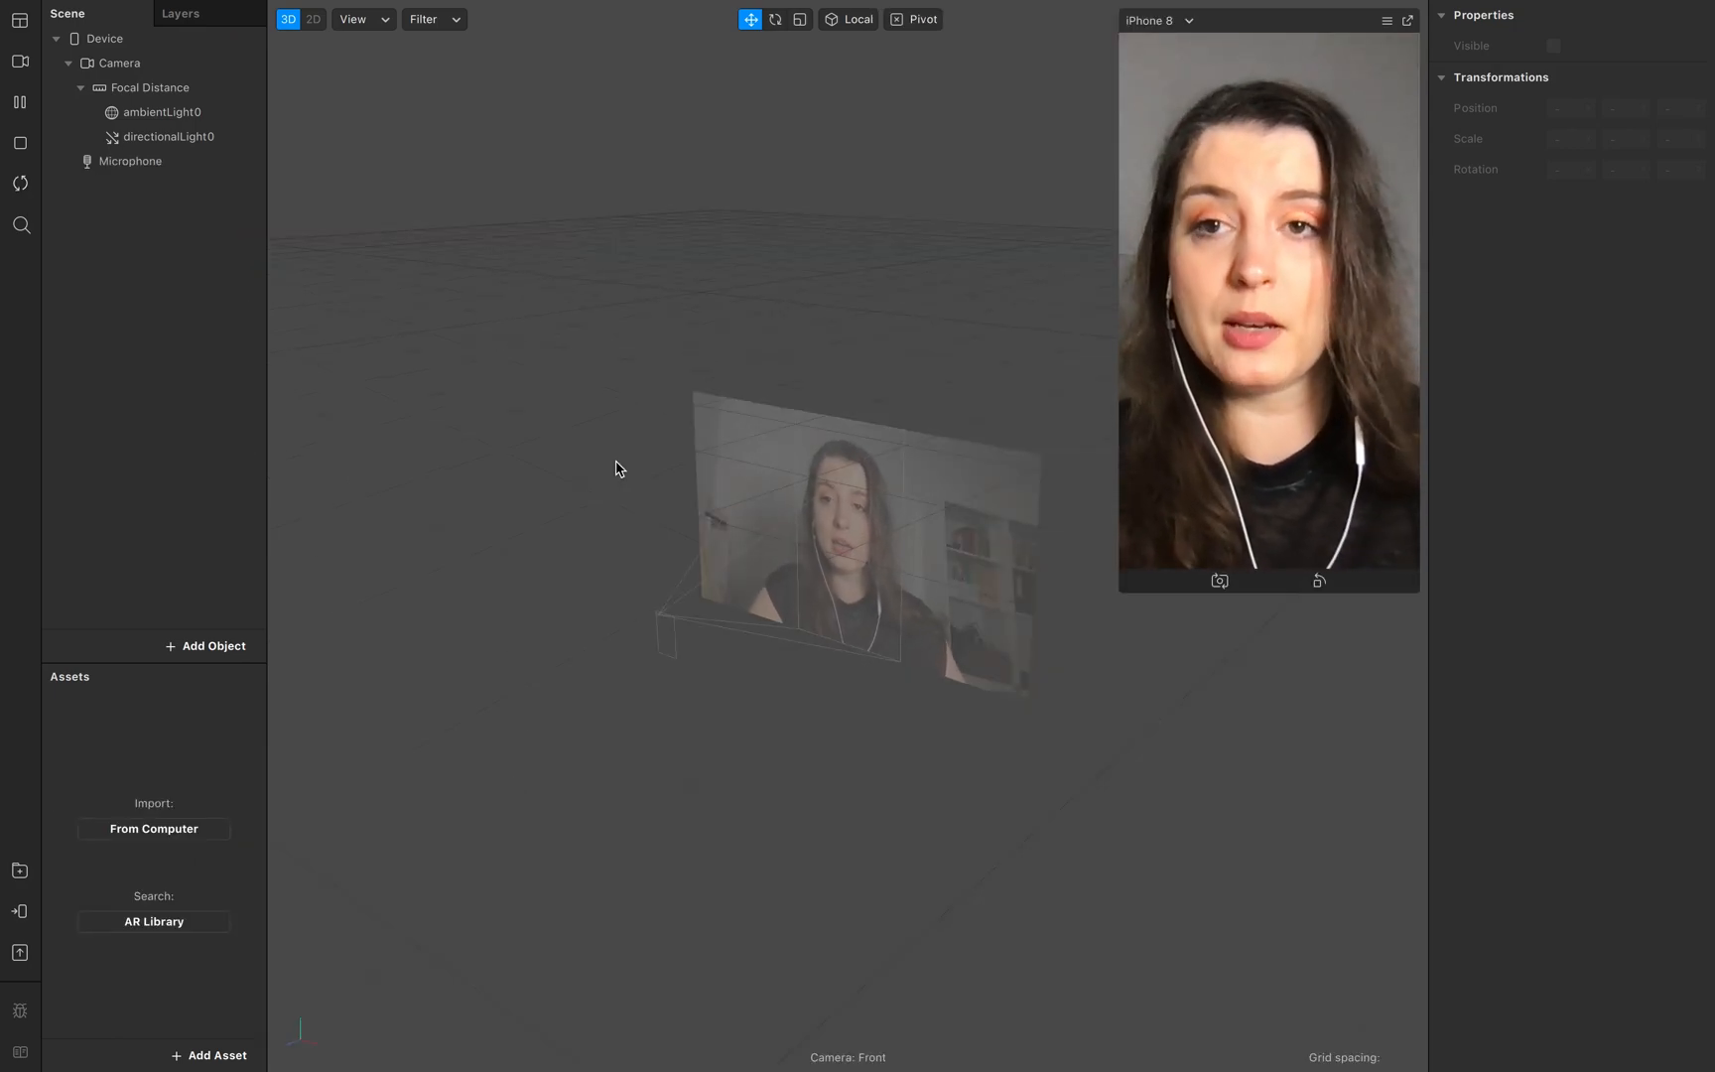
# Step: Show the Patch Editor and enlarge it to fill about the lower half of the workspace
pyautogui.click(337, 12)
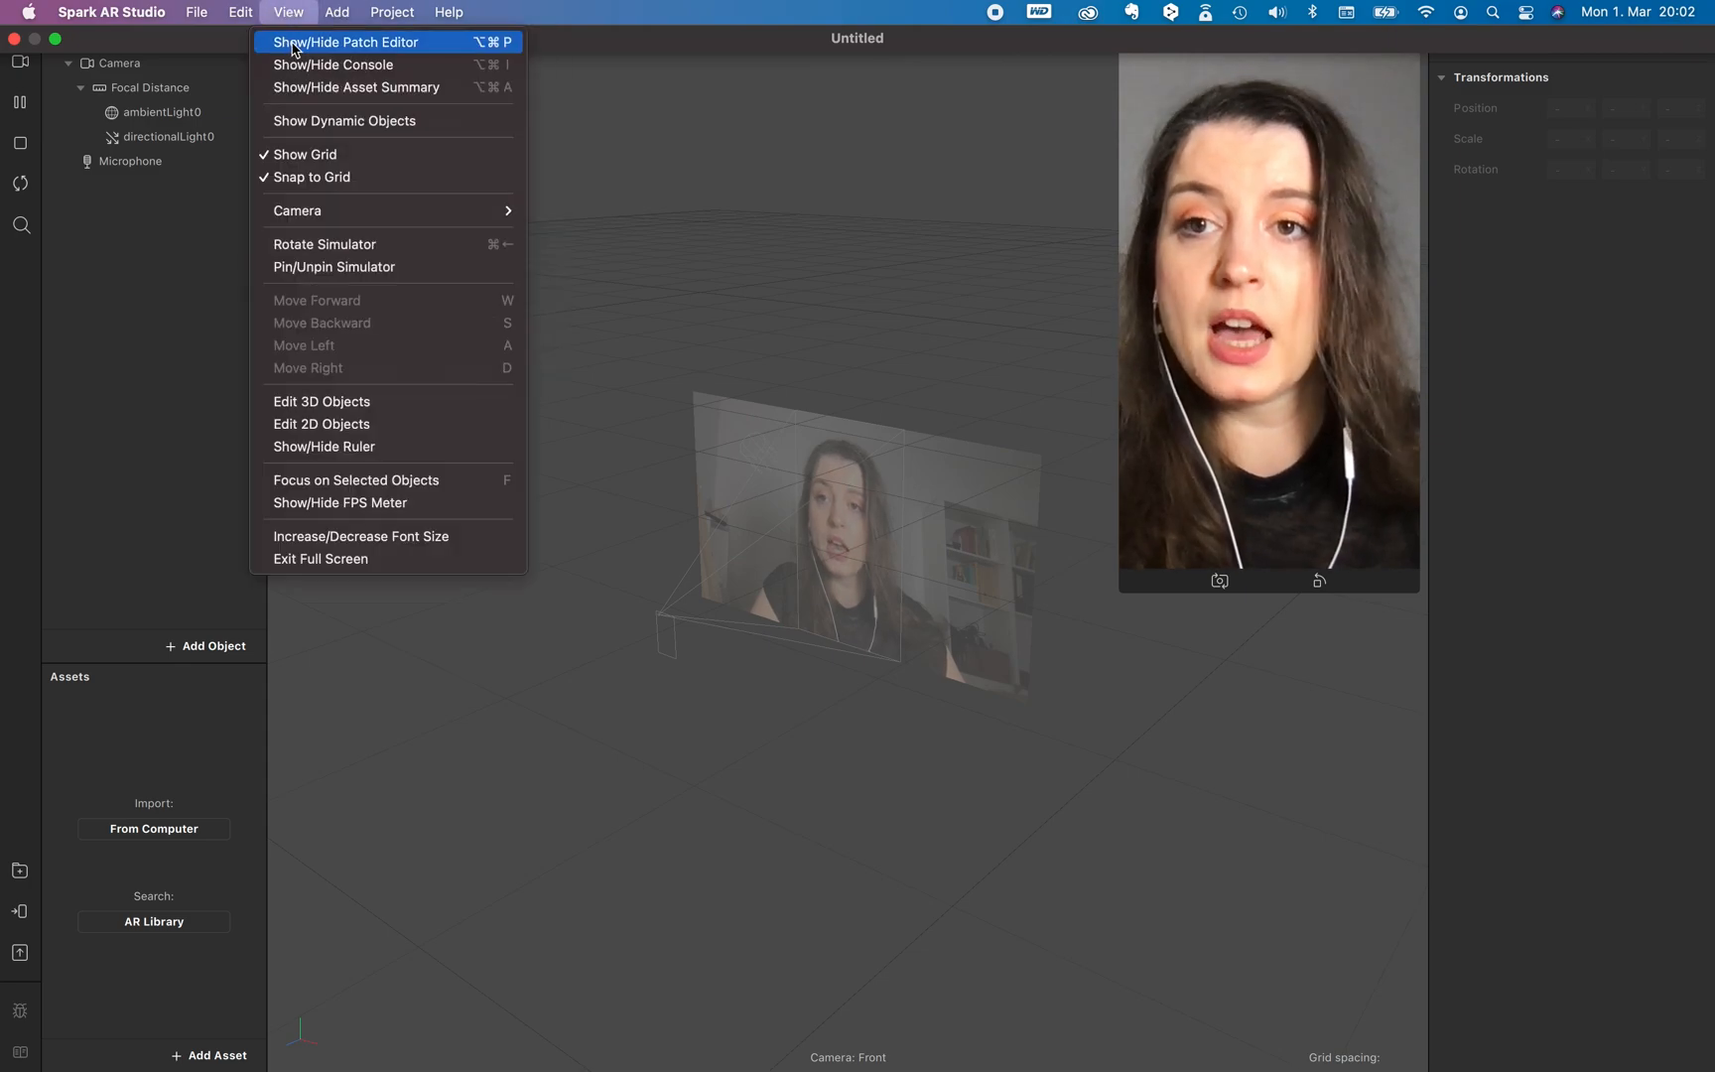
pyautogui.click(410, 43)
pyautogui.moveTo(709, 763); pyautogui.dragTo(750, 491)
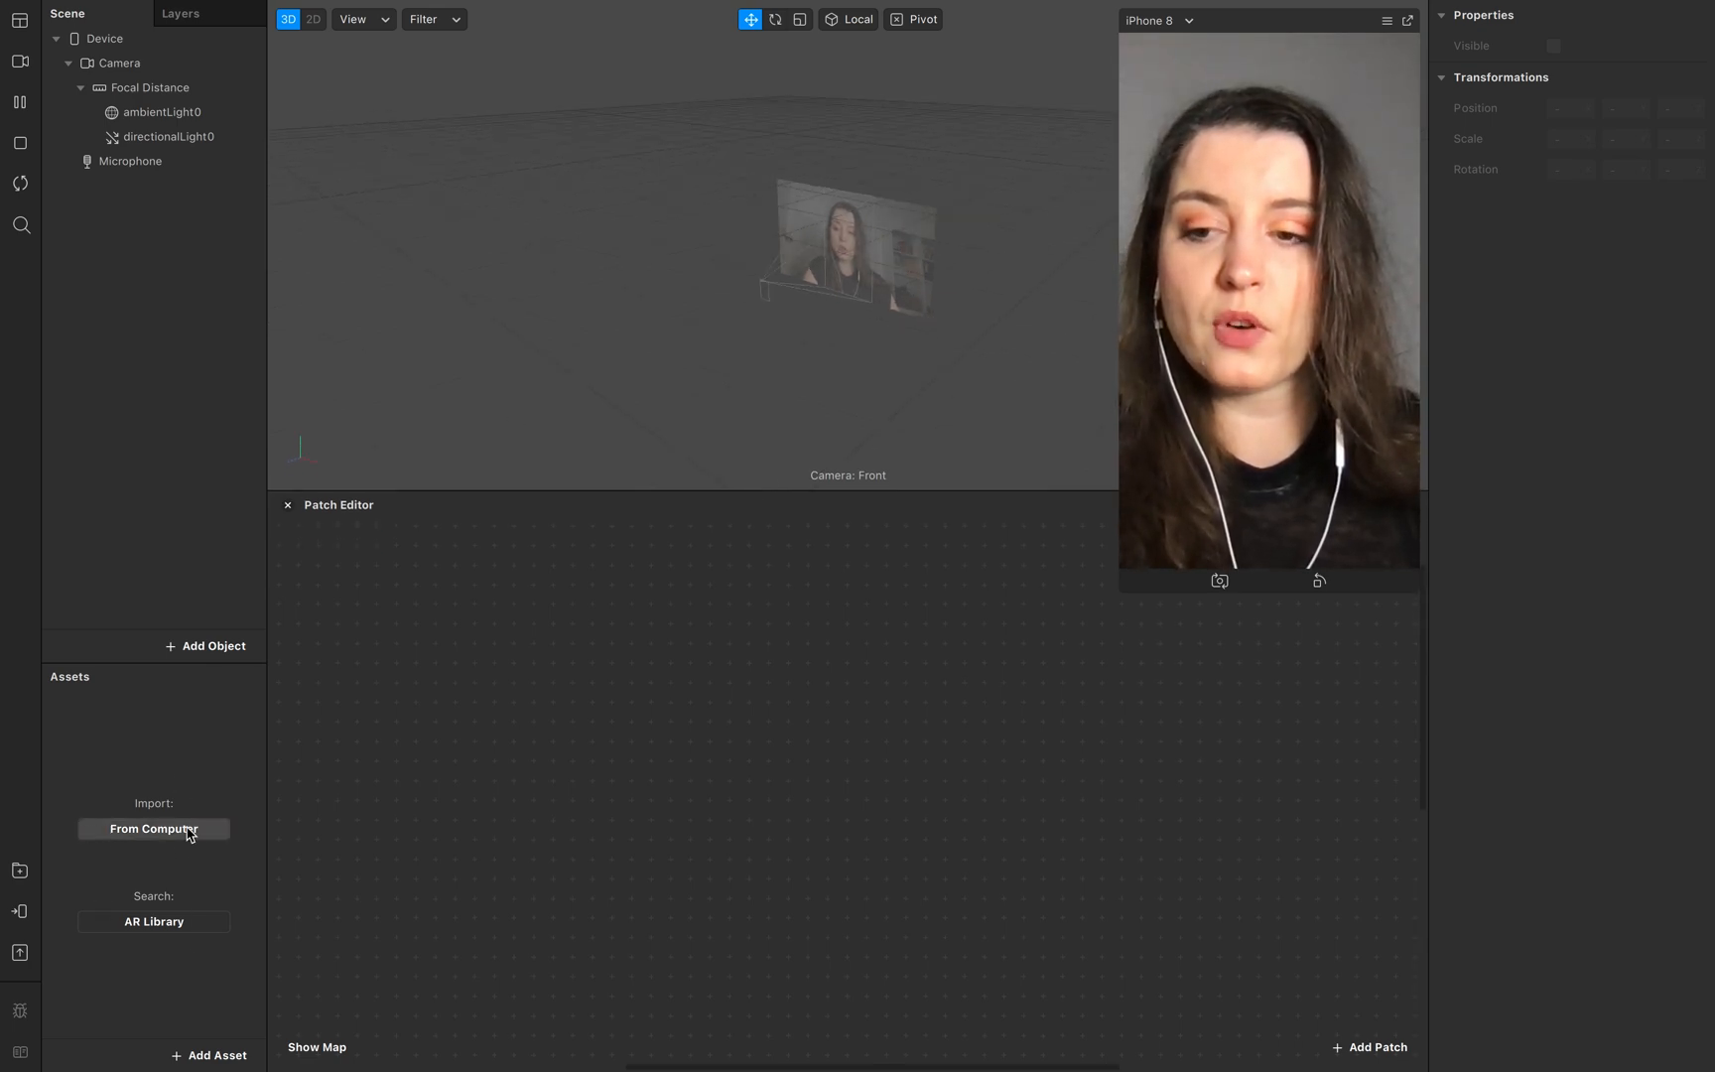
# Step: Preview the images in the textures folder and import frame.png and timer1.png through timer4.png as textures
pyautogui.click(184, 832)
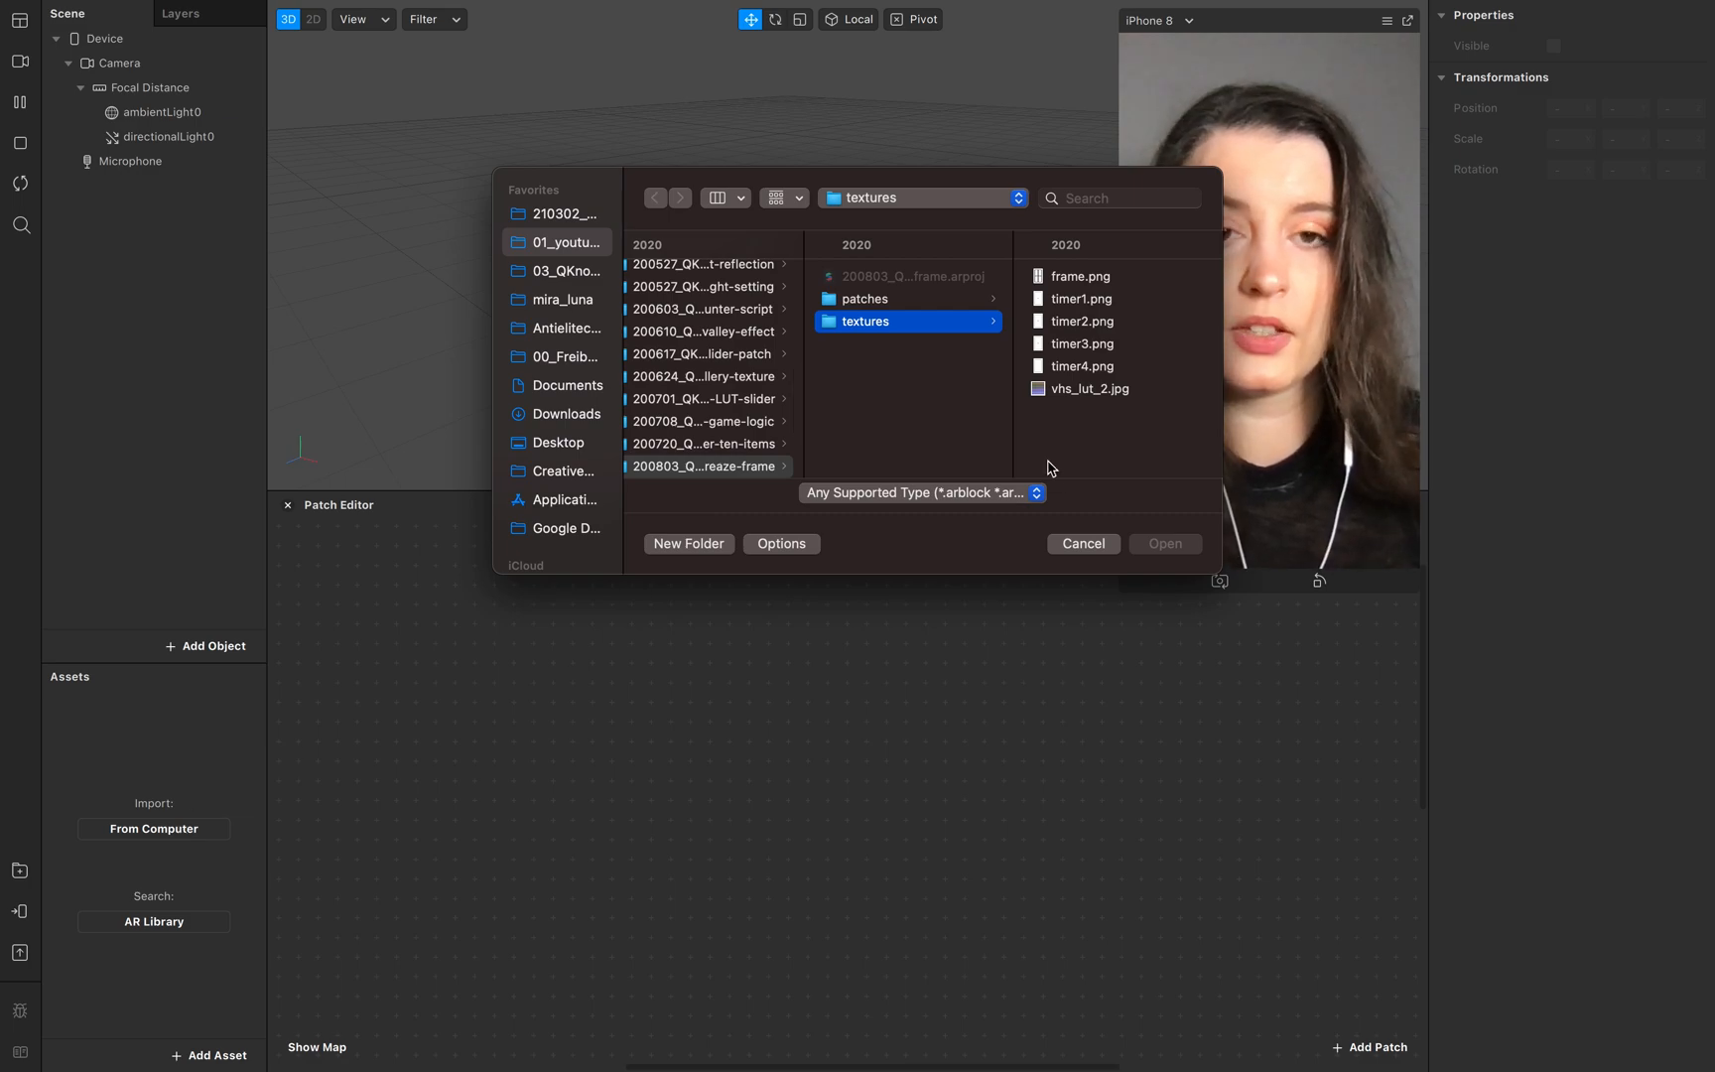
pyautogui.click(1092, 277)
pyautogui.press('space')
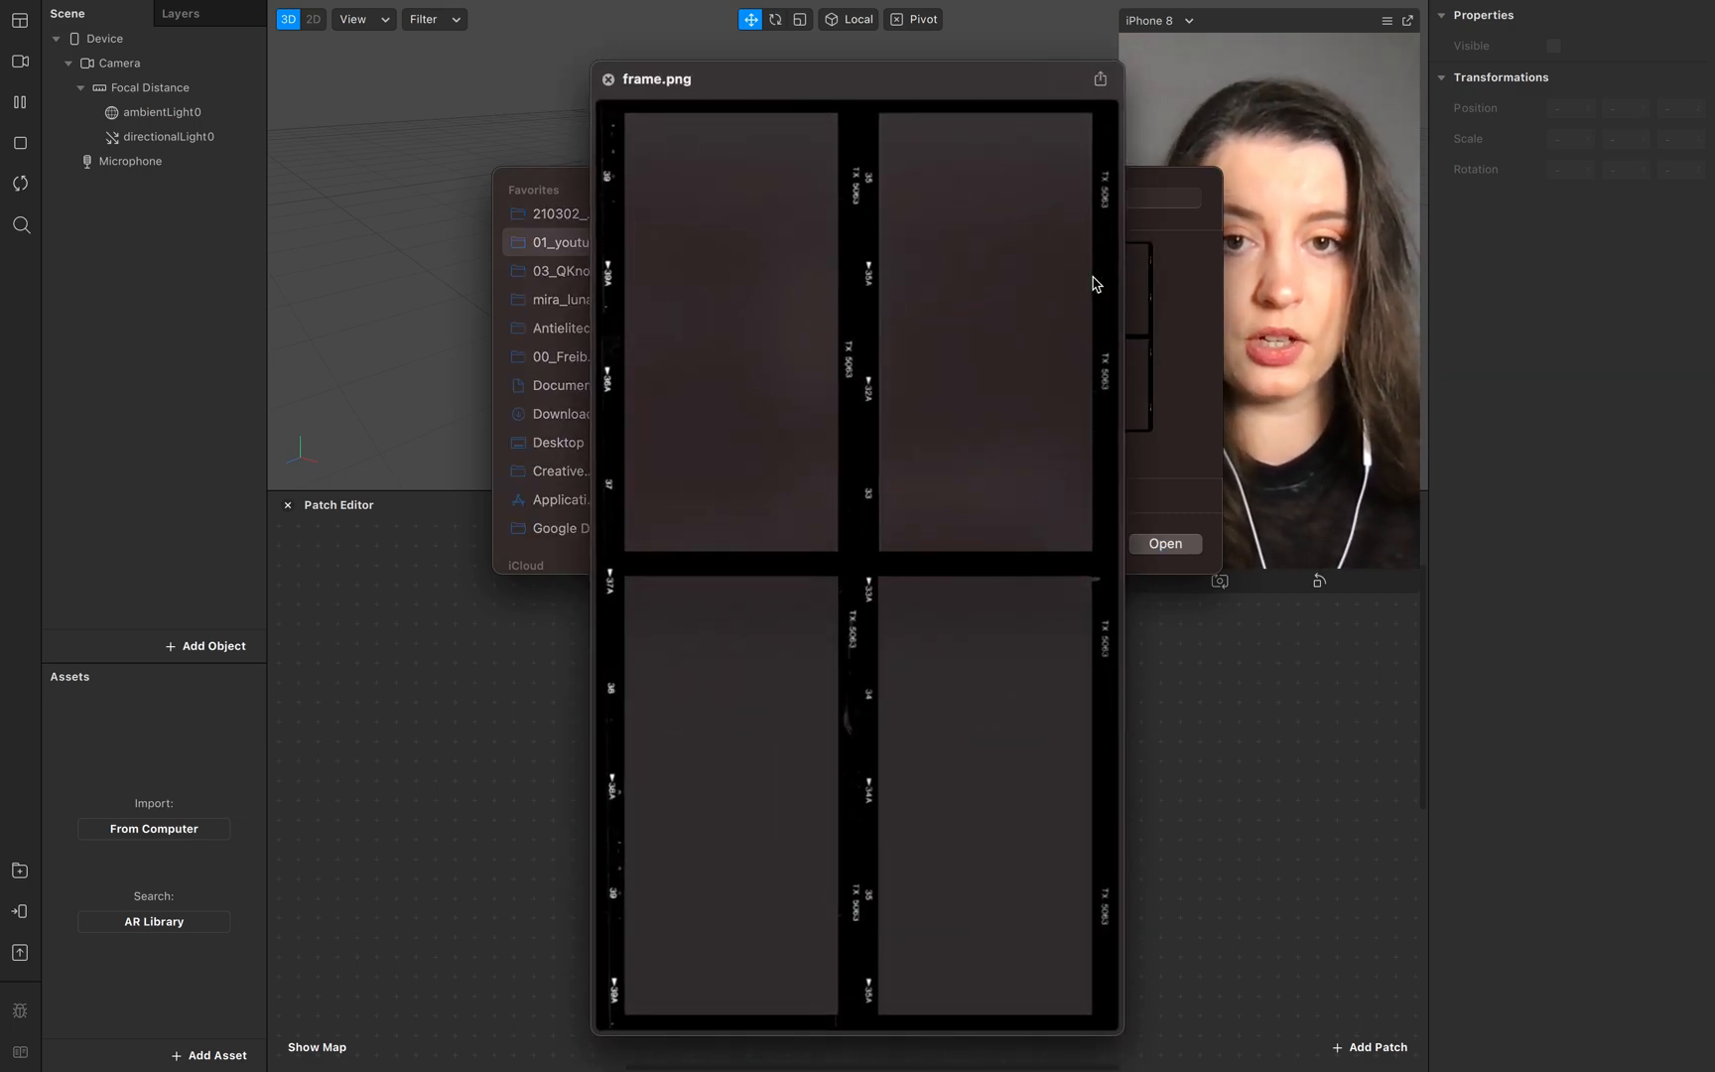
pyautogui.press('Down')
pyautogui.press('Down')
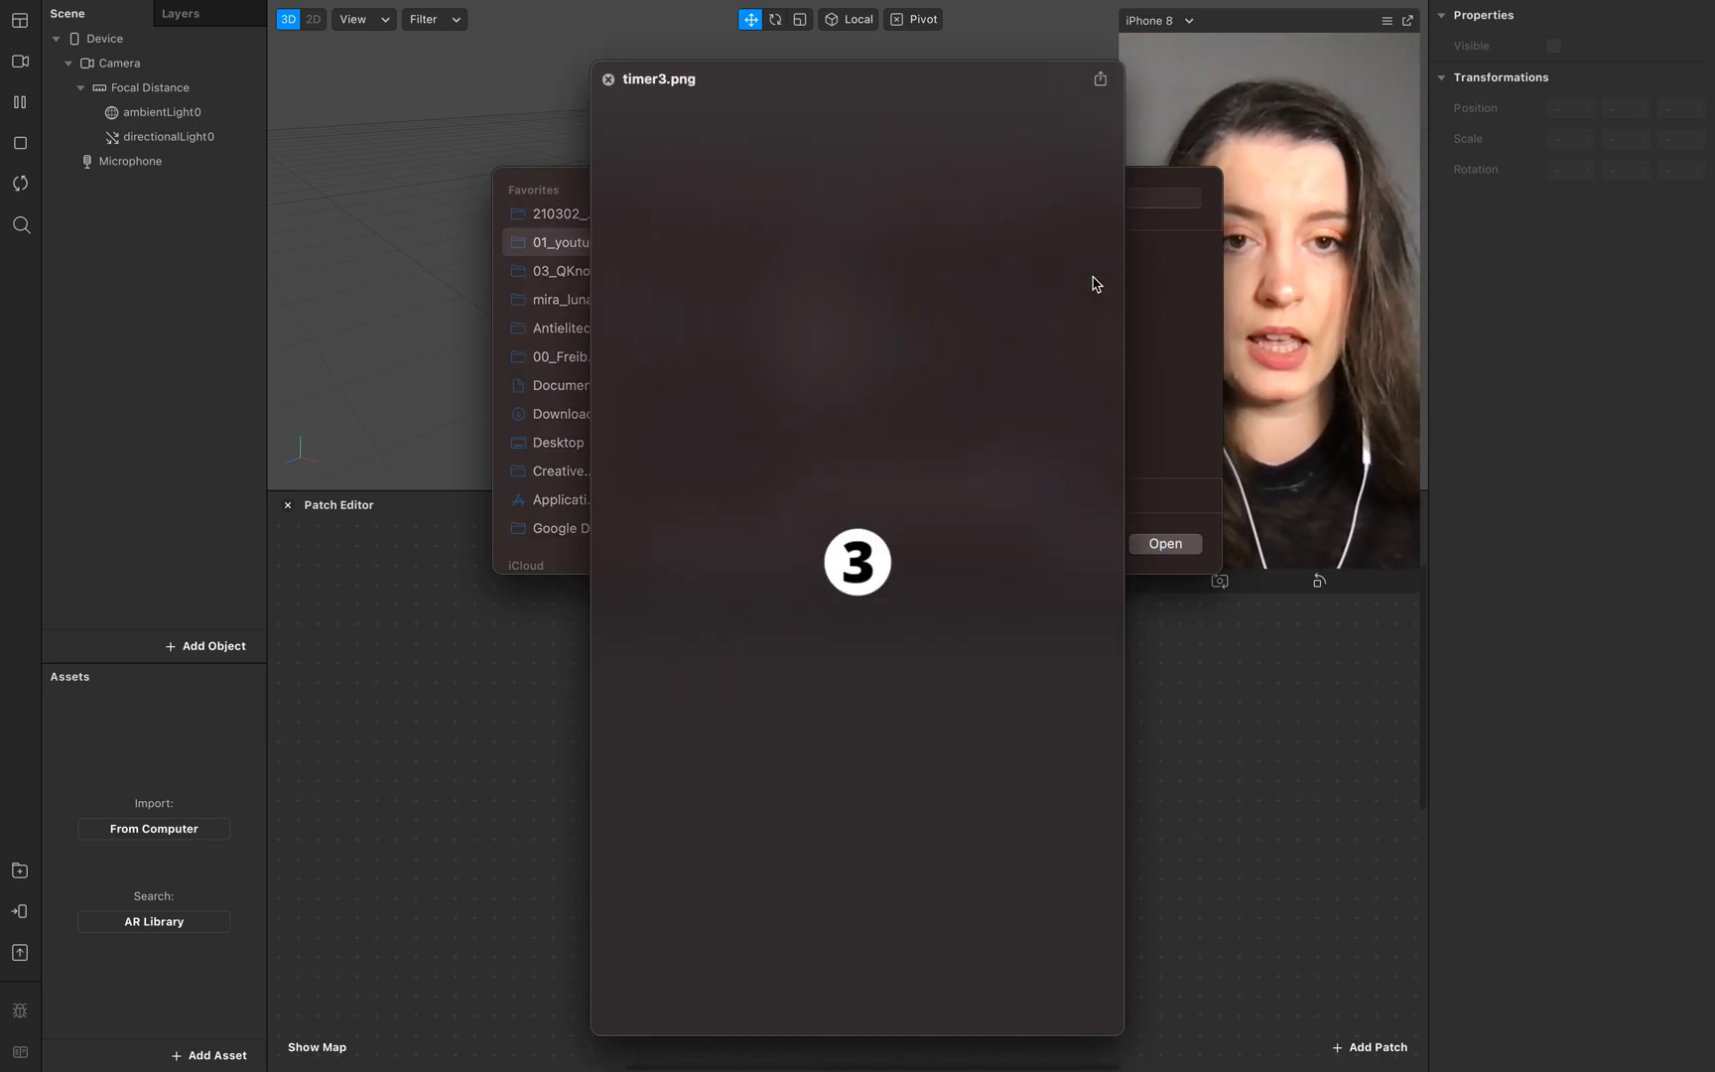
pyautogui.press('Down')
pyautogui.press('space')
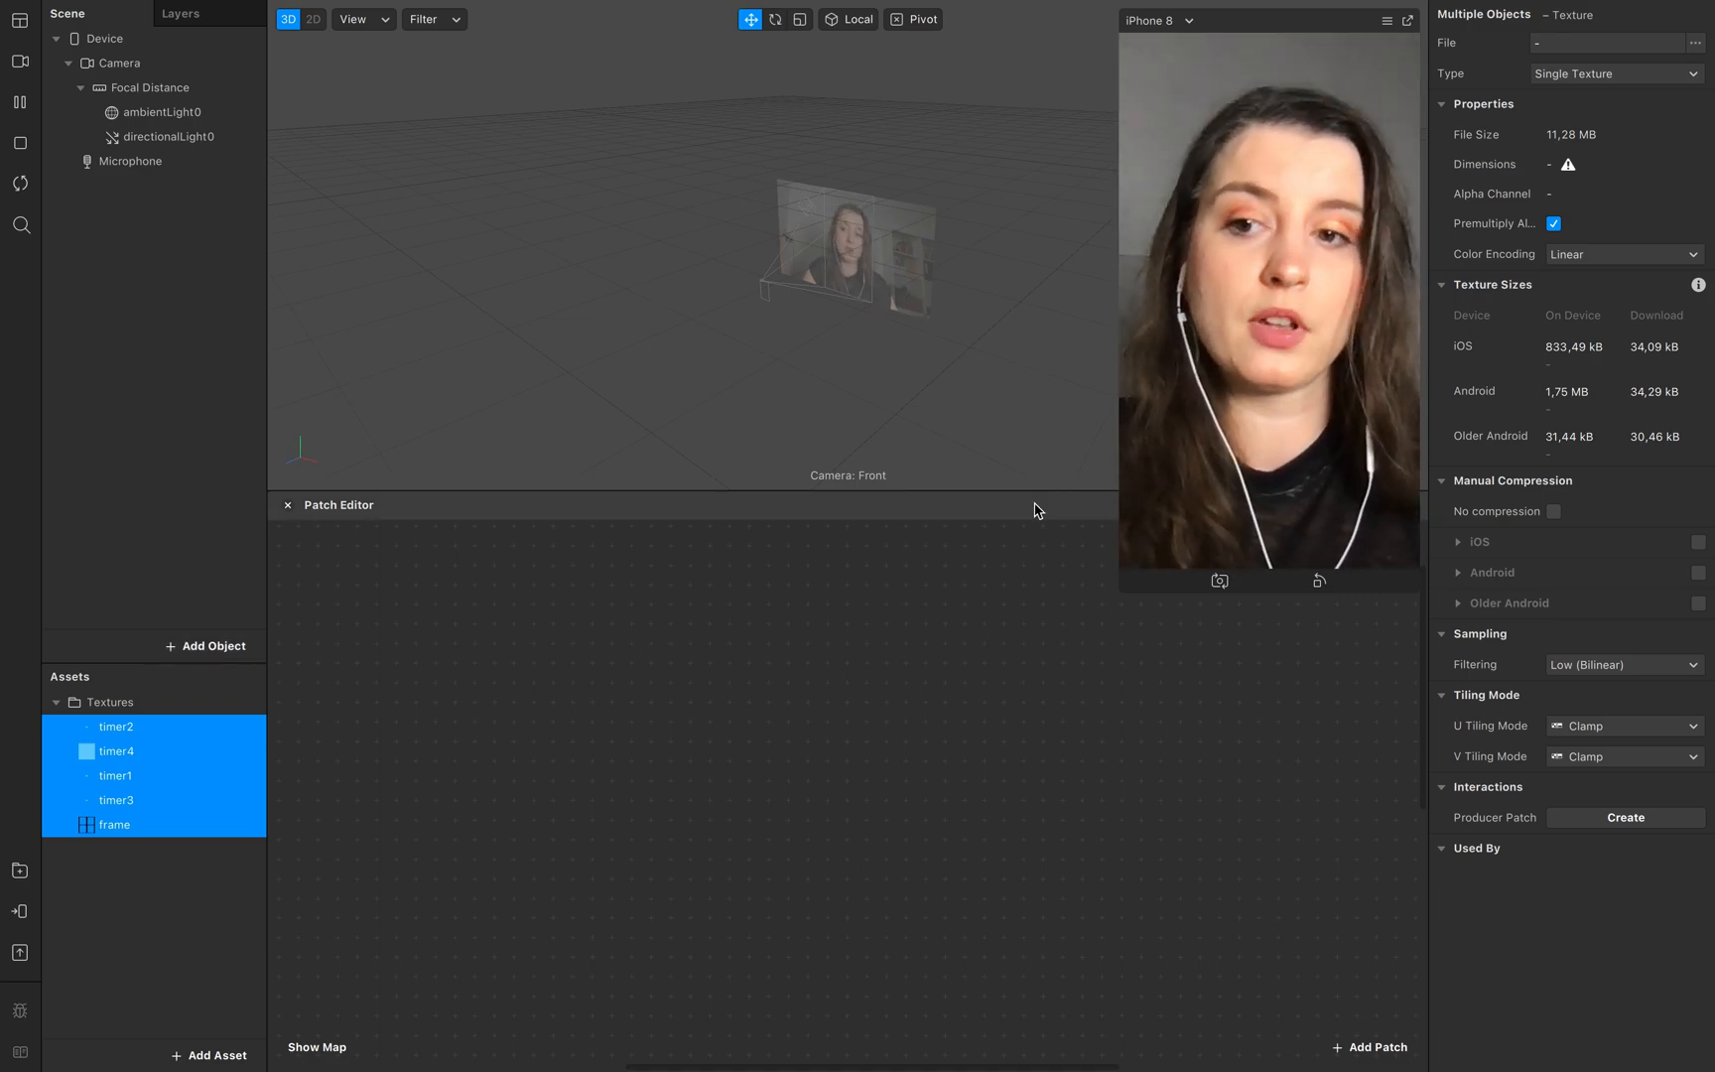
# Step: Insert a Rectangle object into the scene and rename it pic1
pyautogui.click(199, 648)
pyautogui.scroll(-2, 117, 565)
pyautogui.click(70, 606)
pyautogui.click(562, 611)
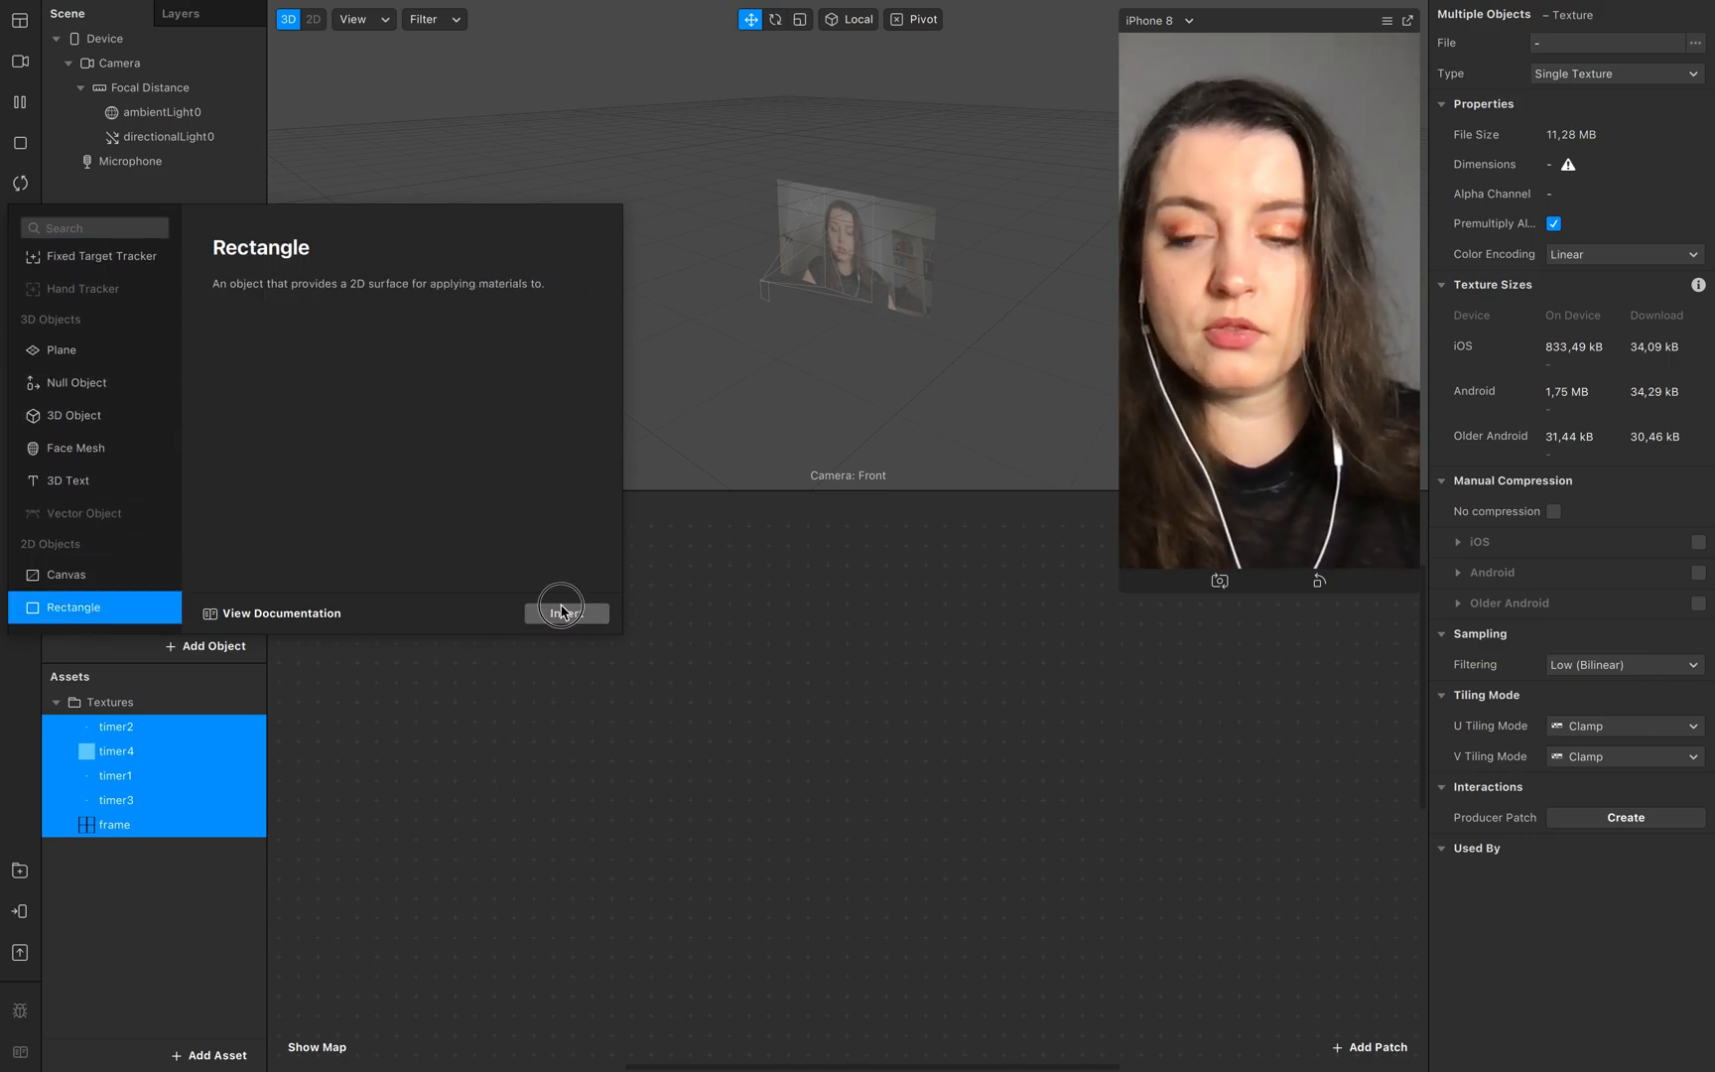
pyautogui.click(202, 313)
pyautogui.doubleClick(203, 181)
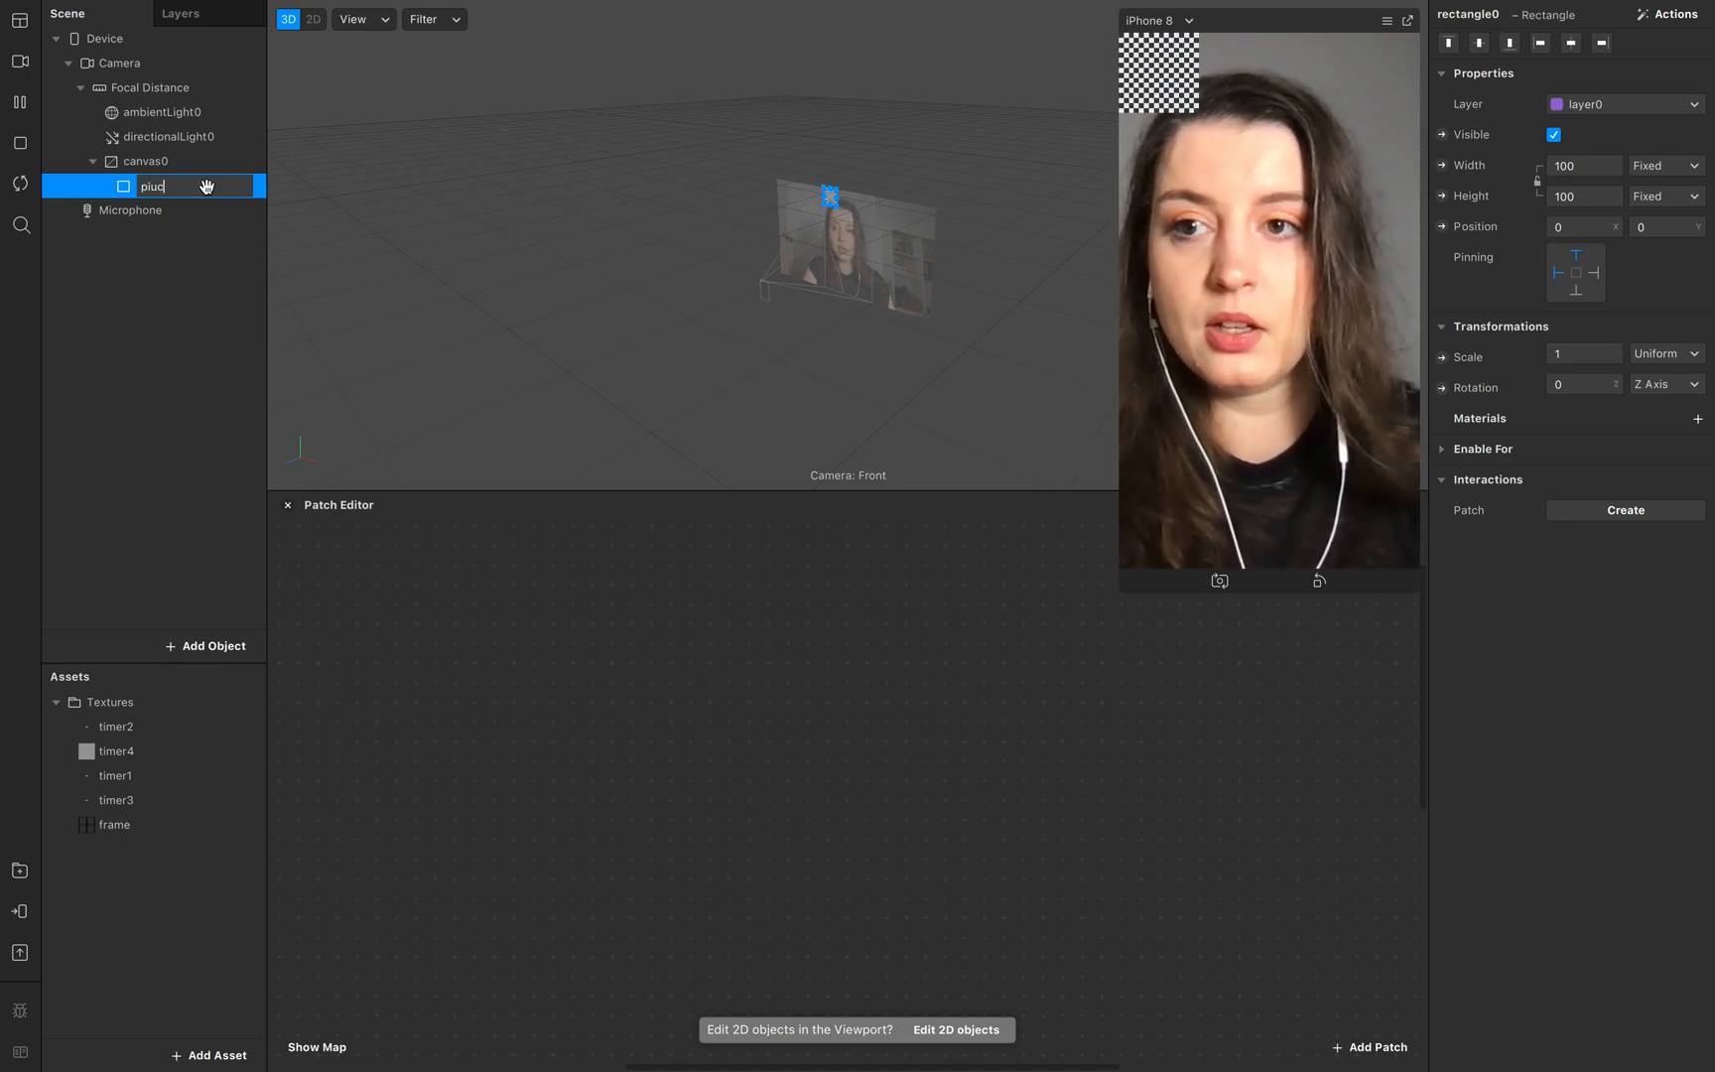
pyautogui.press('Left')
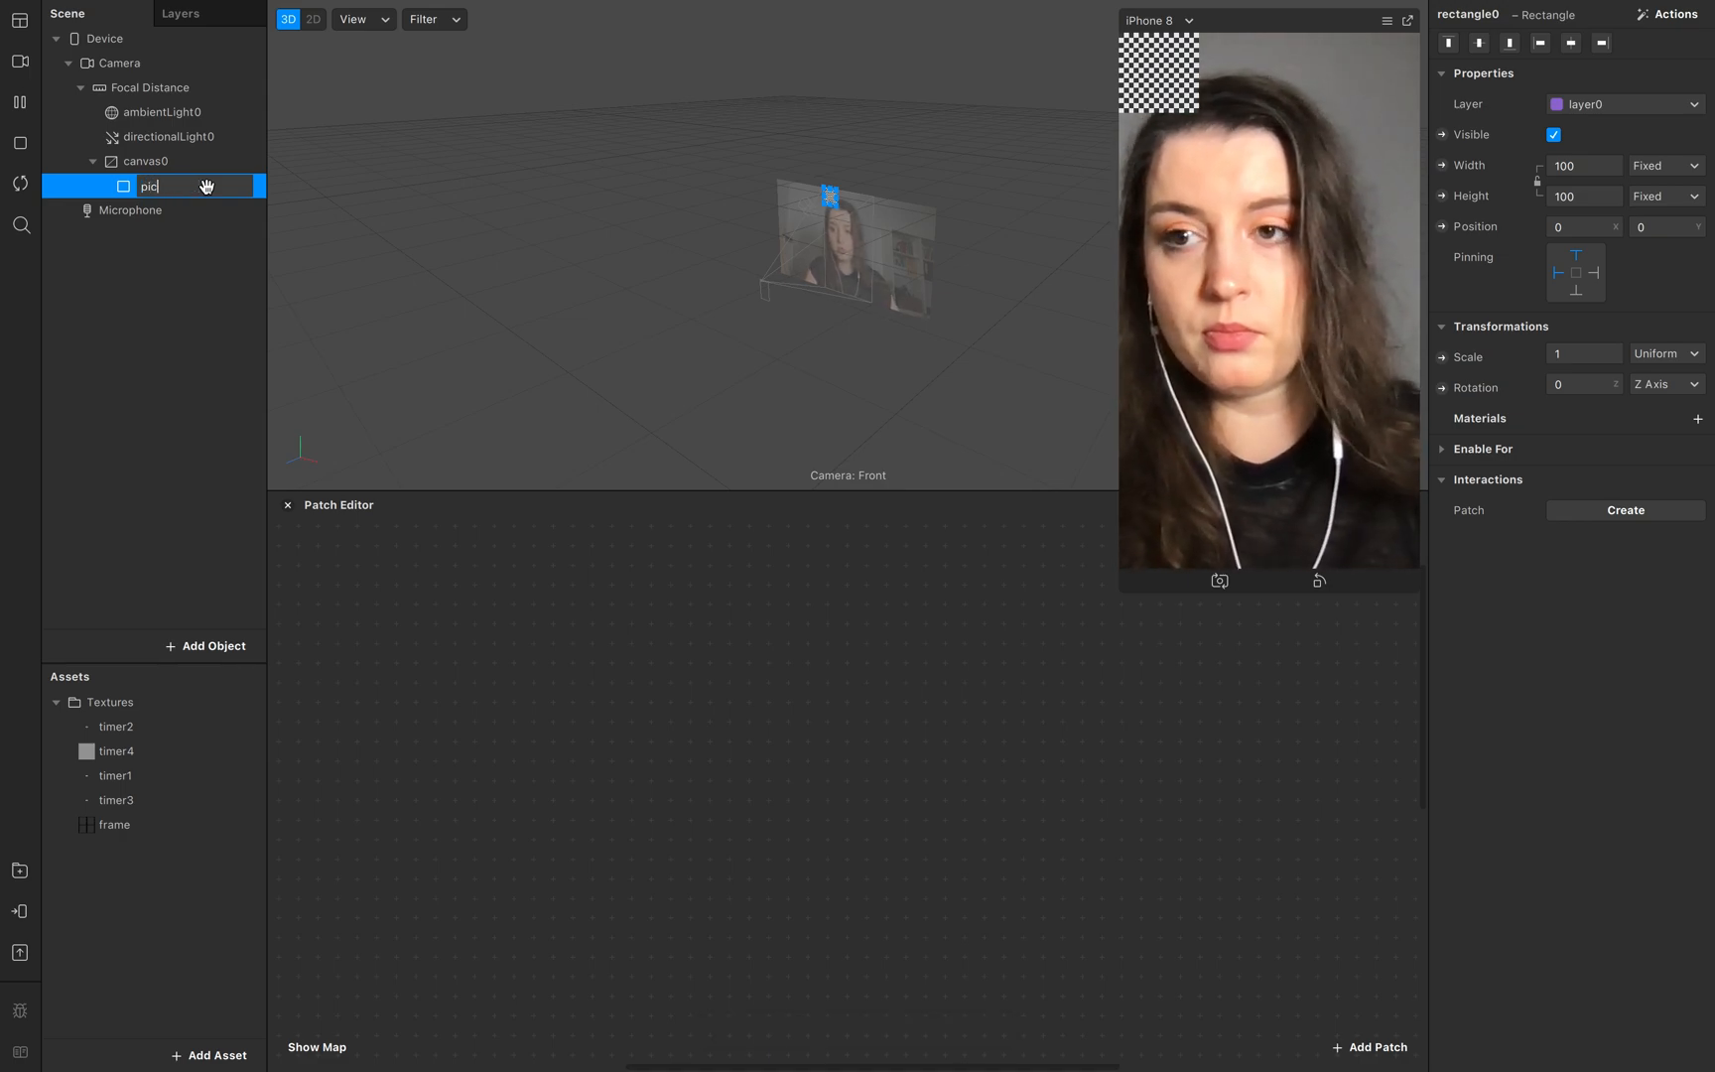
pyautogui.click(156, 405)
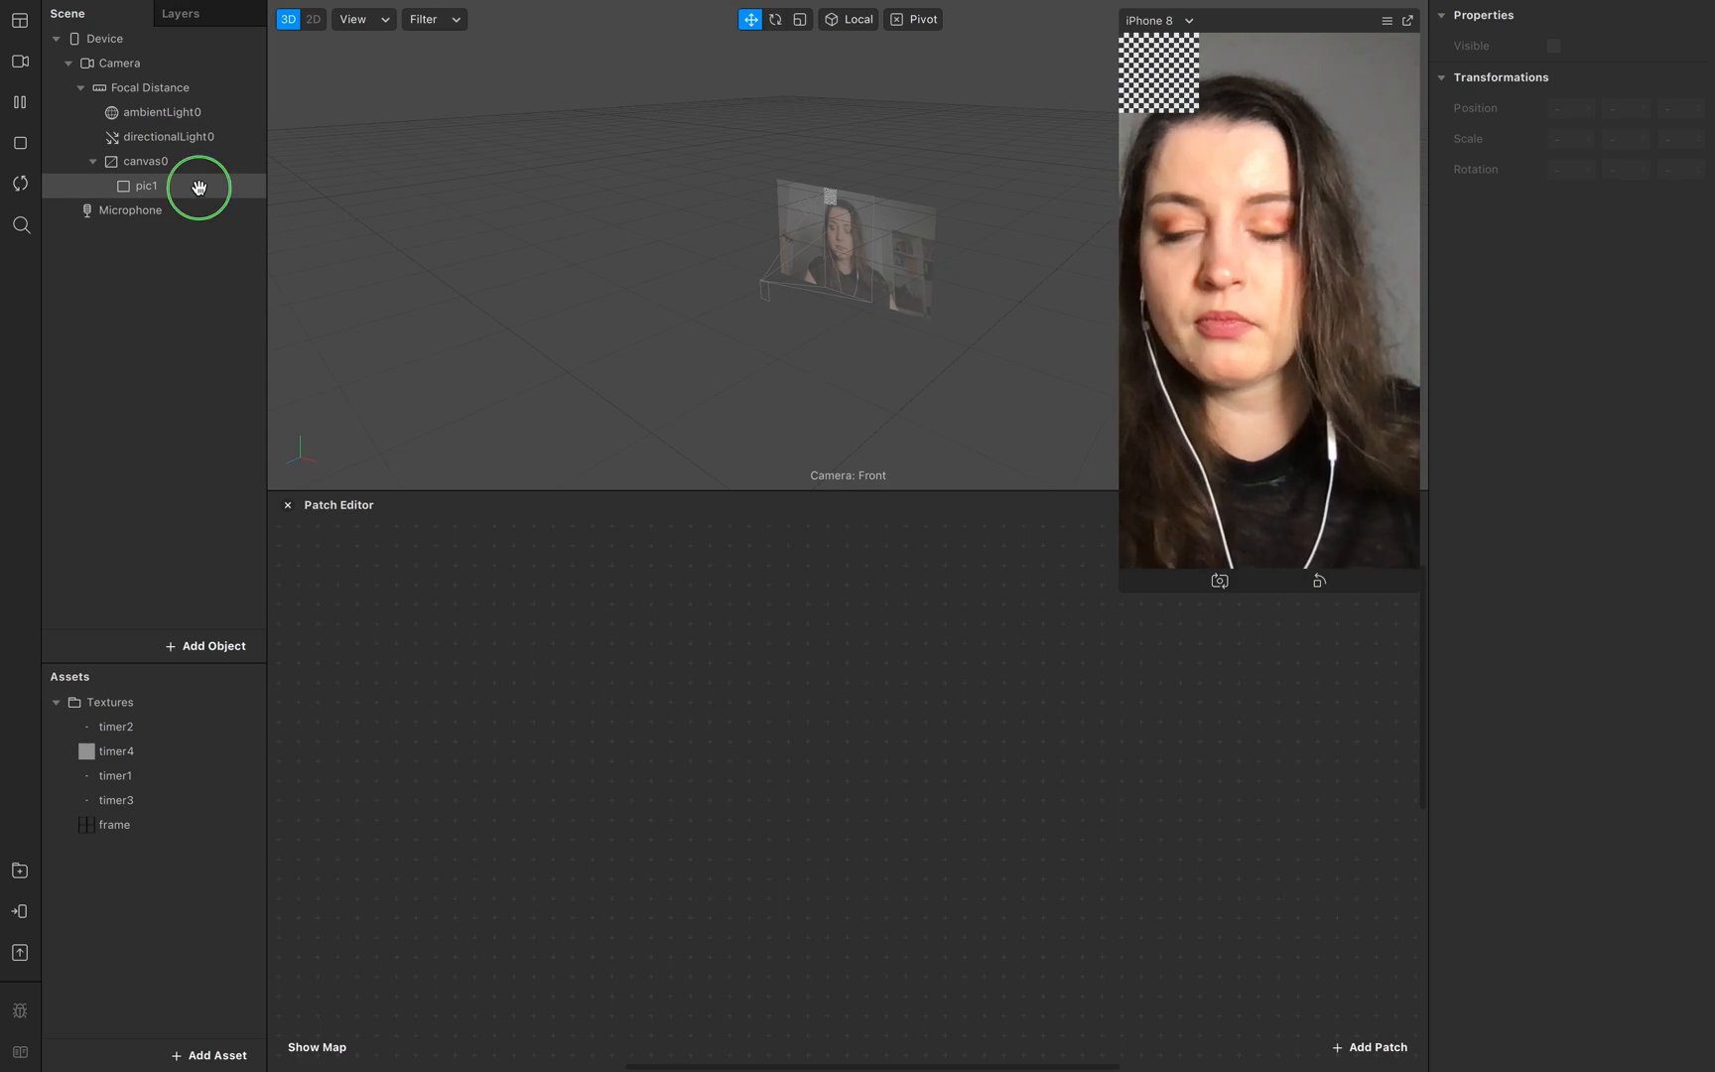
# Step: Duplicate the pic1 rectangle to get four picture rectangles and arrange them in numerical order under the canvas
pyautogui.rightClick(198, 186)
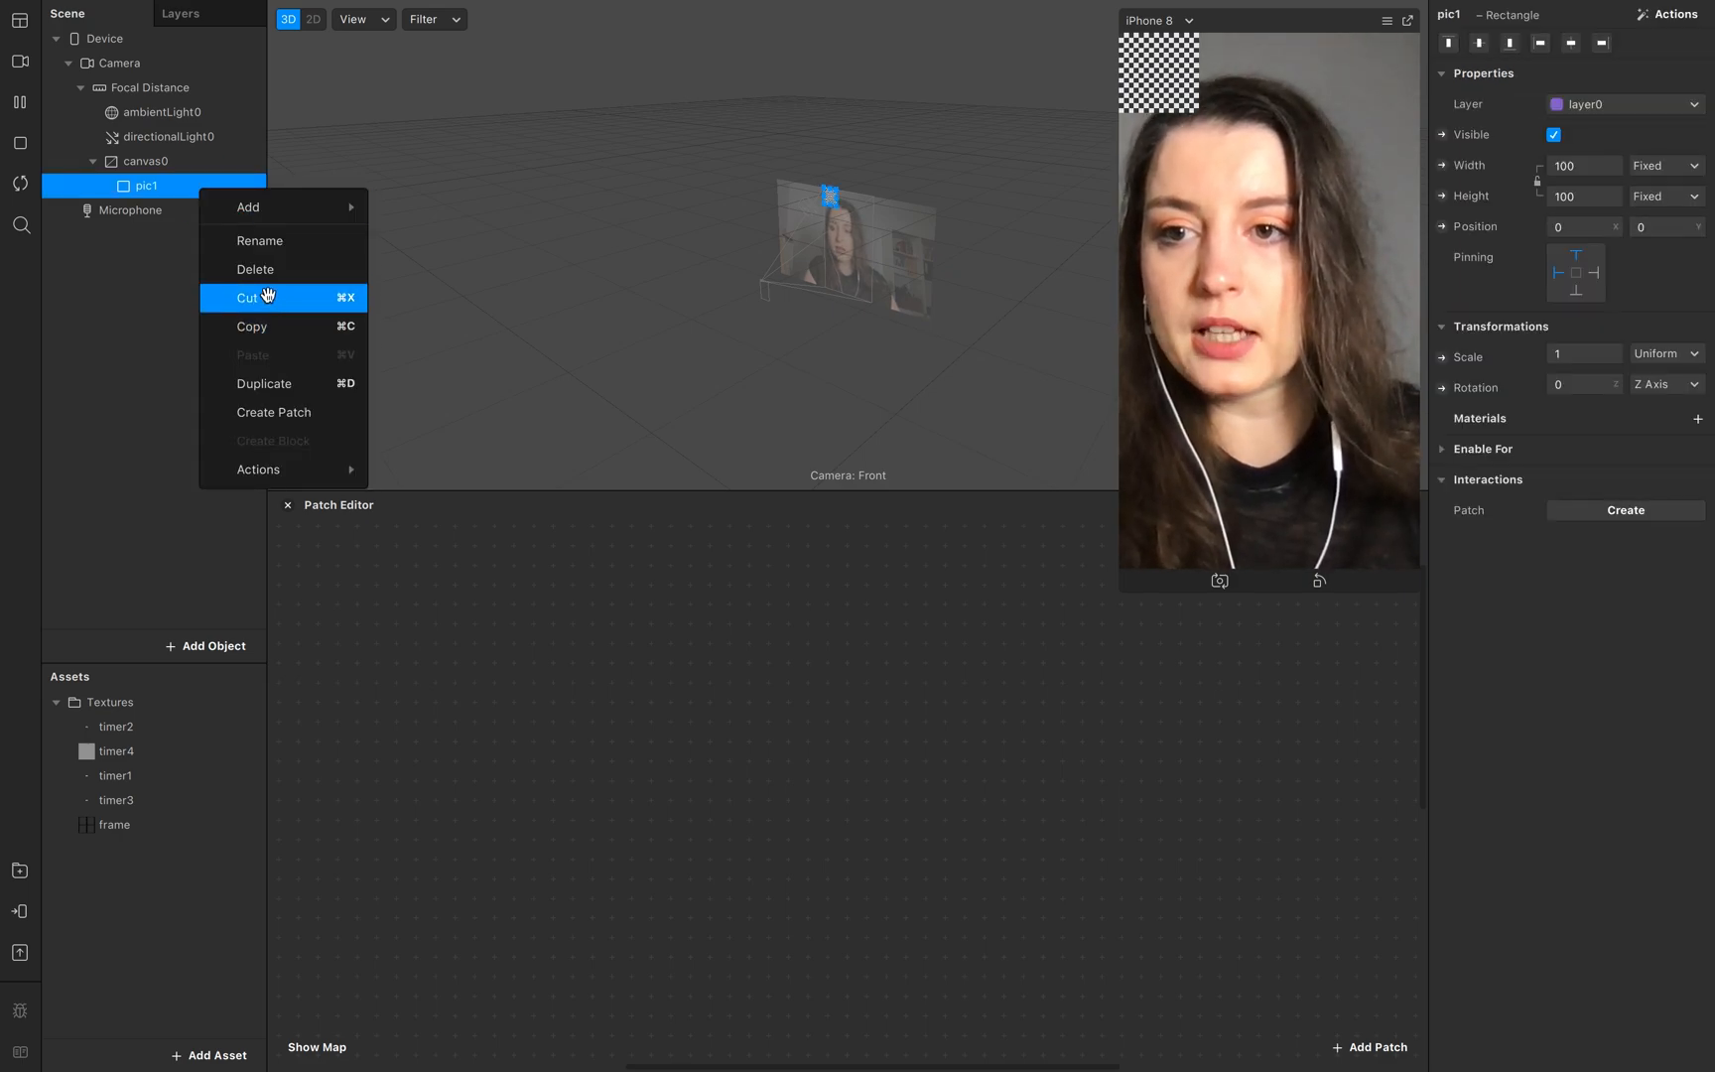
pyautogui.click(264, 324)
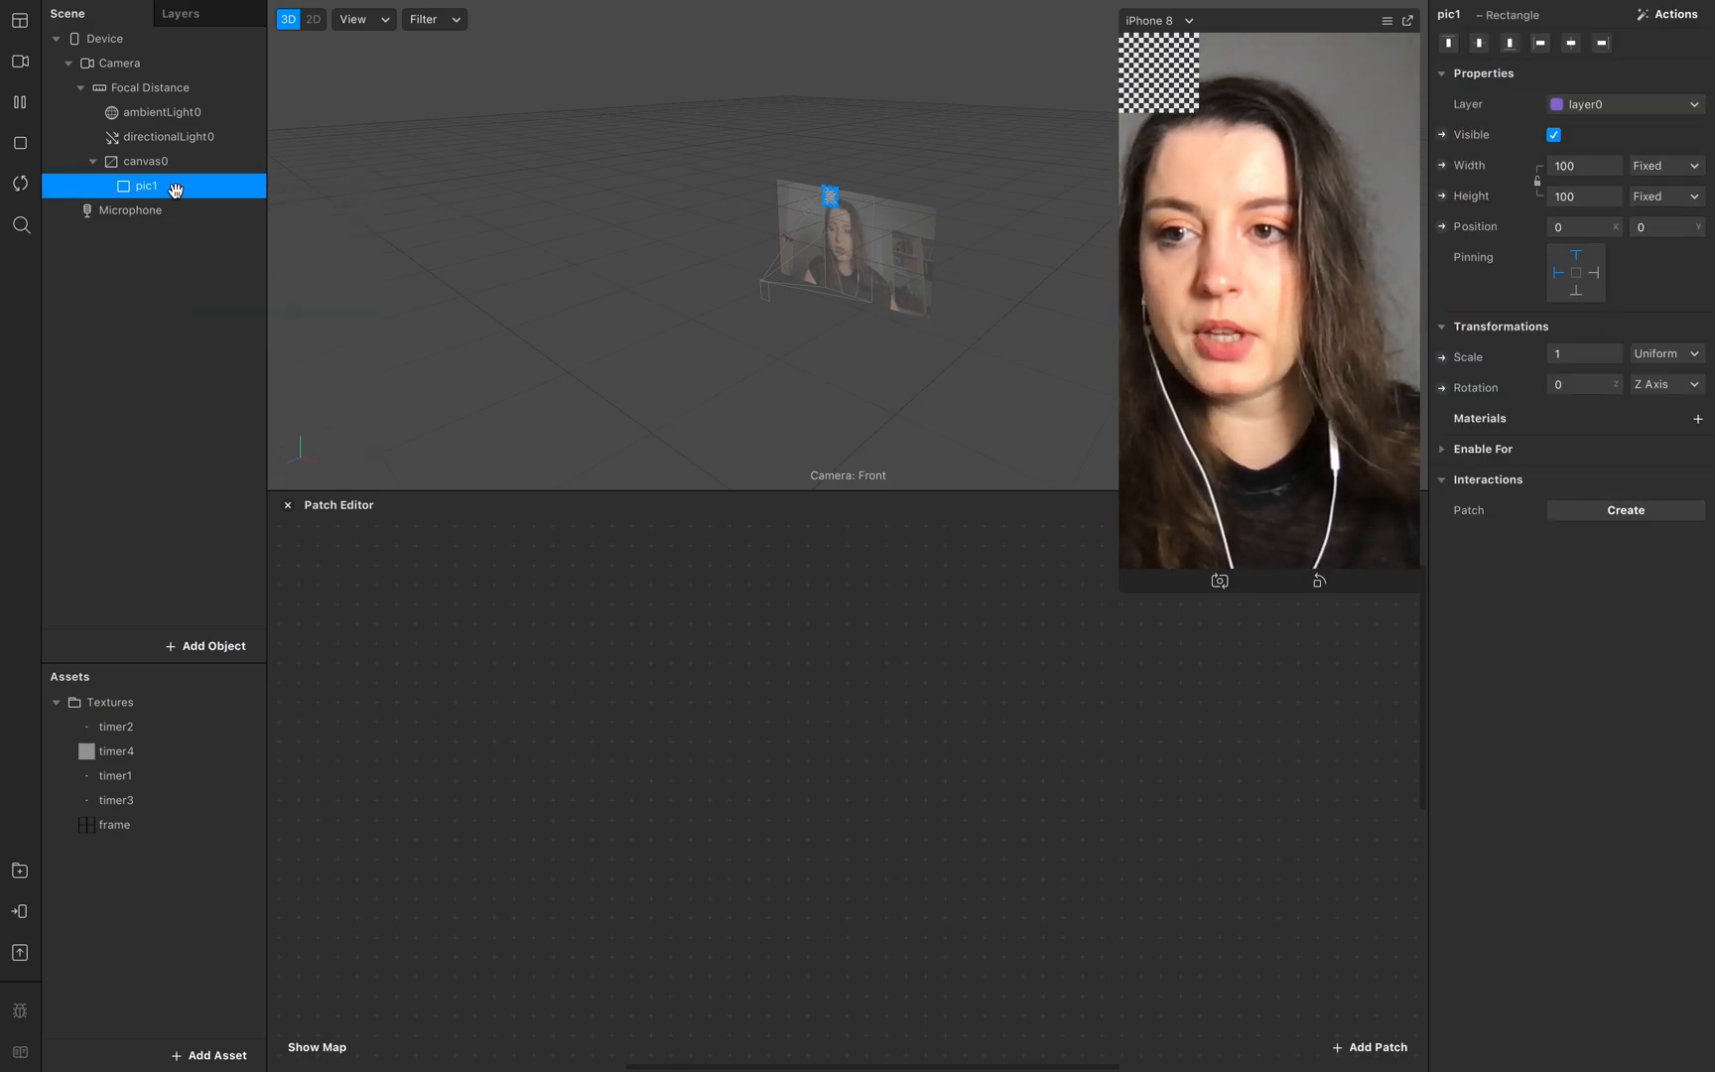
pyautogui.rightClick(173, 189)
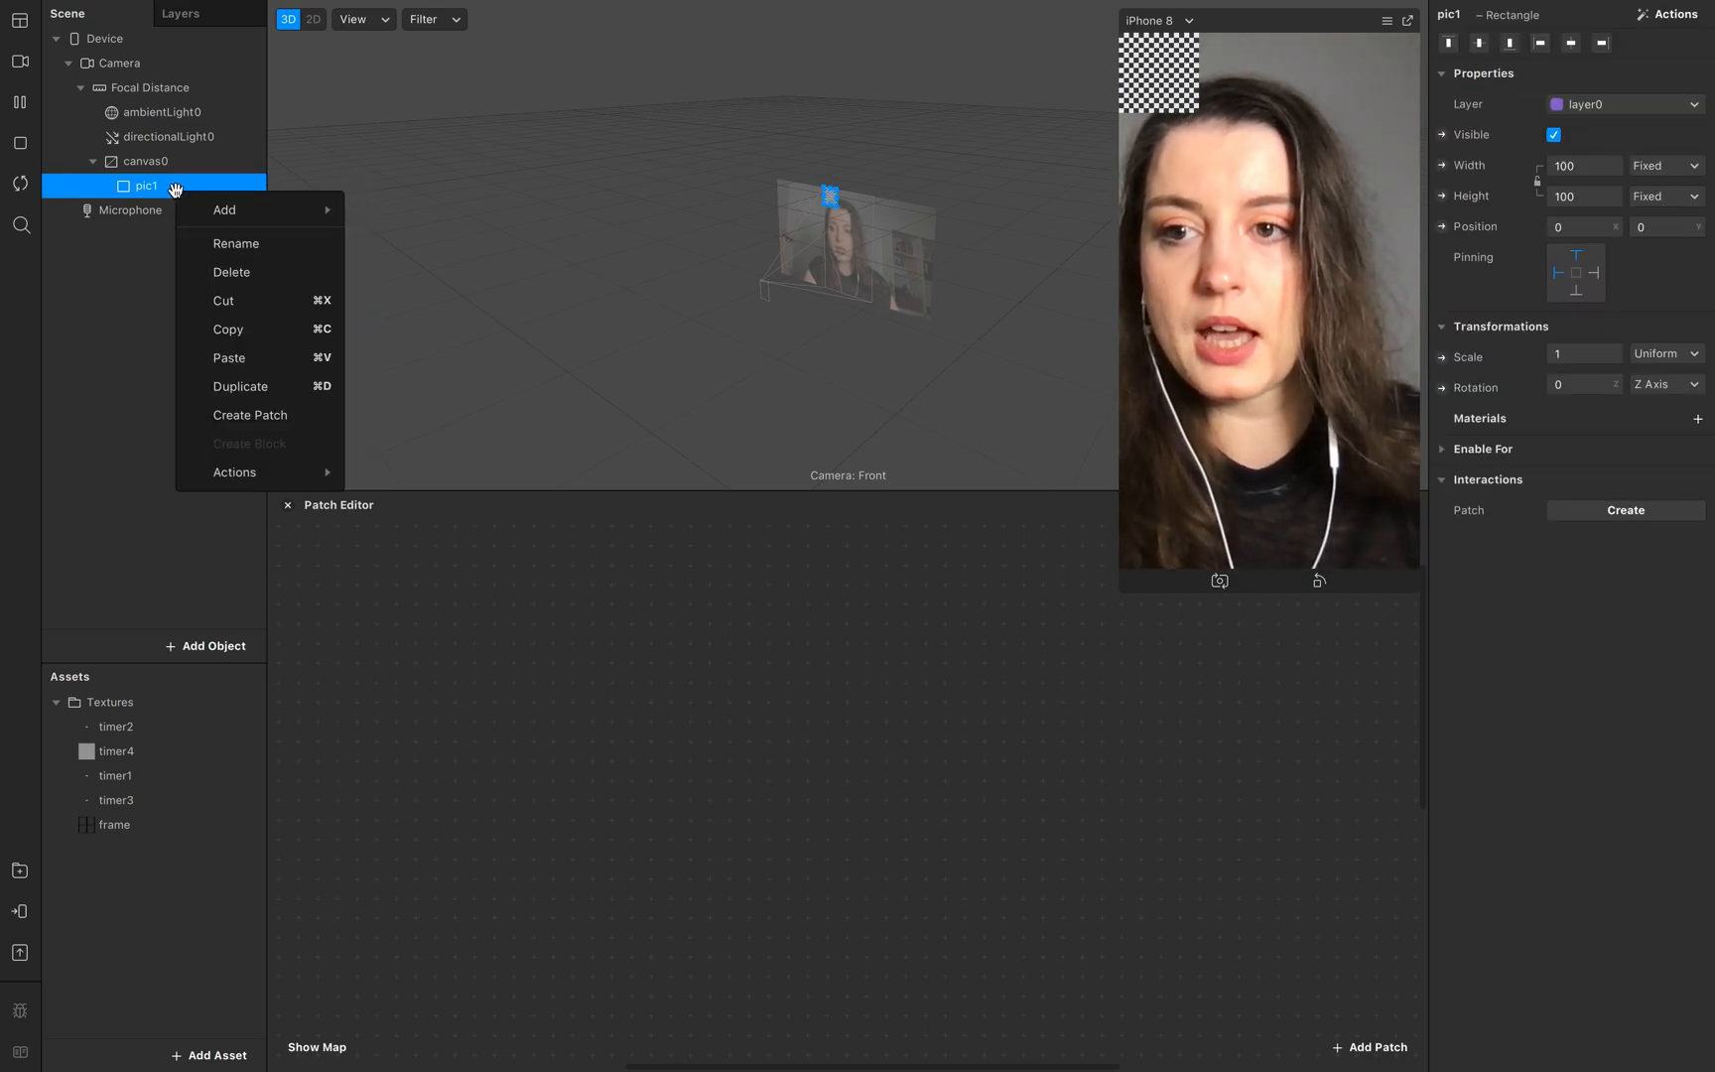
pyautogui.click(249, 388)
pyautogui.click(175, 208)
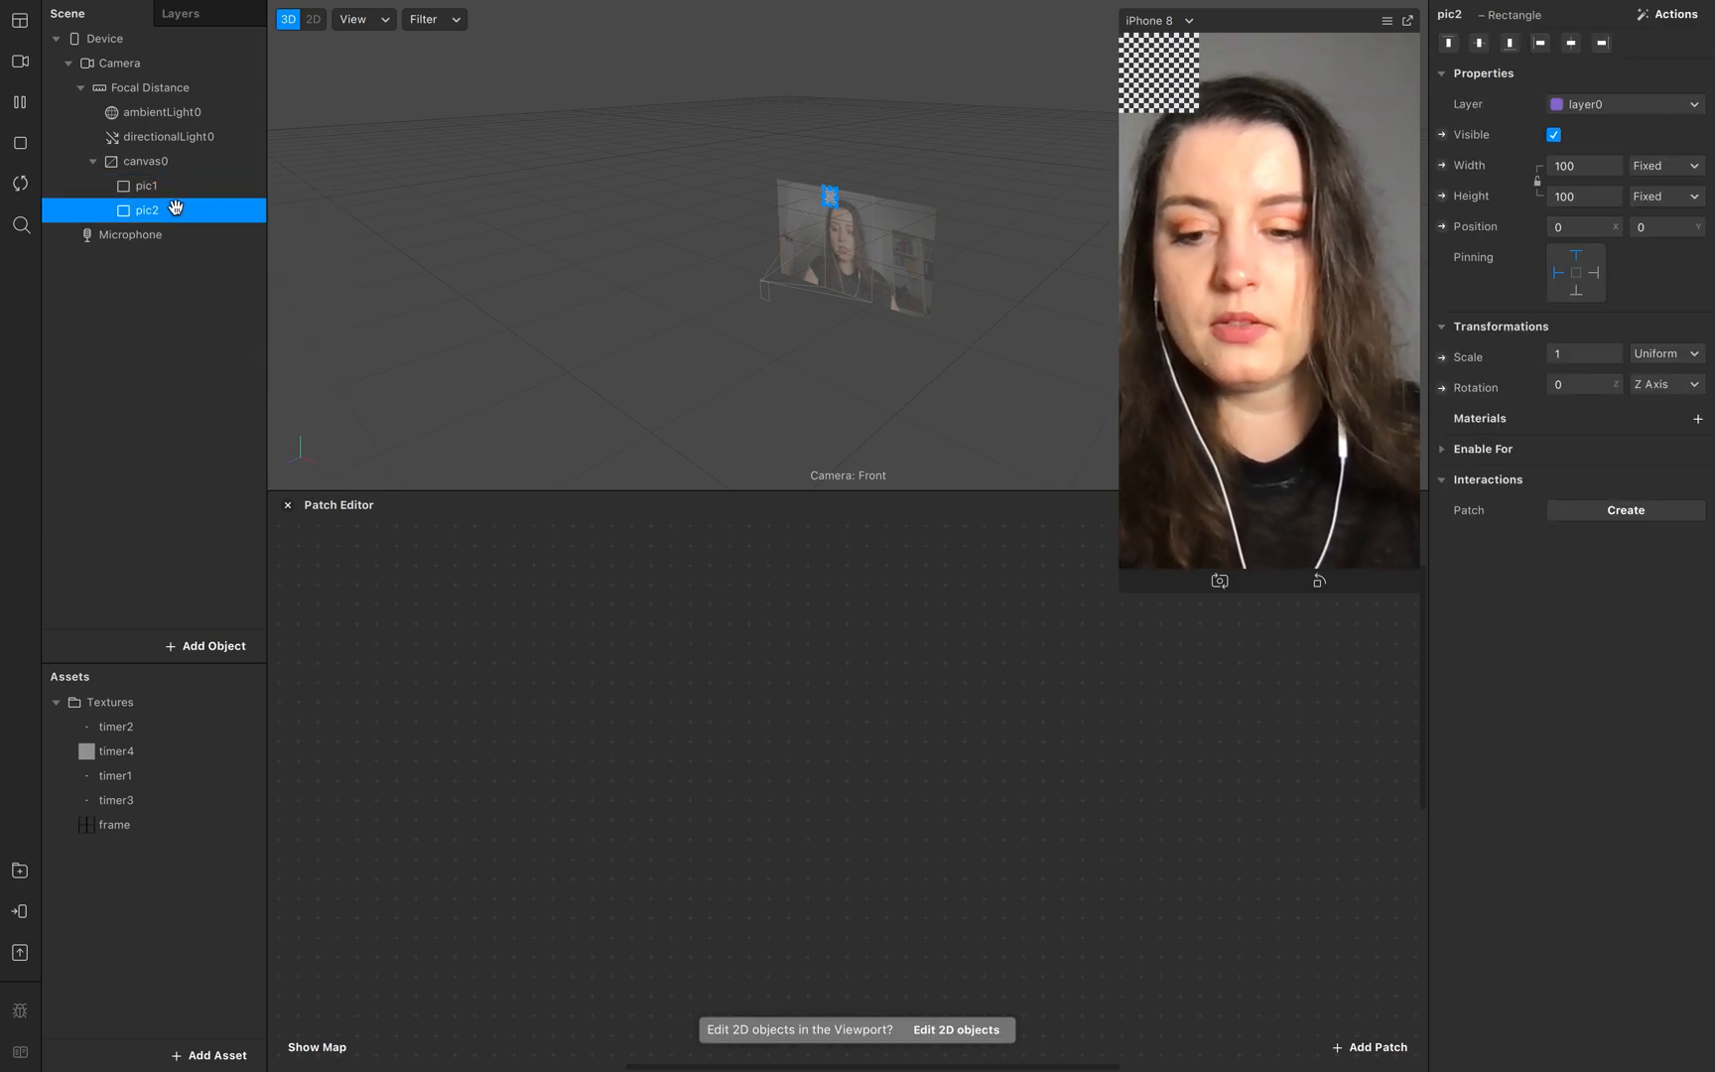
pyautogui.press('super+d')
pyautogui.press('super+d')
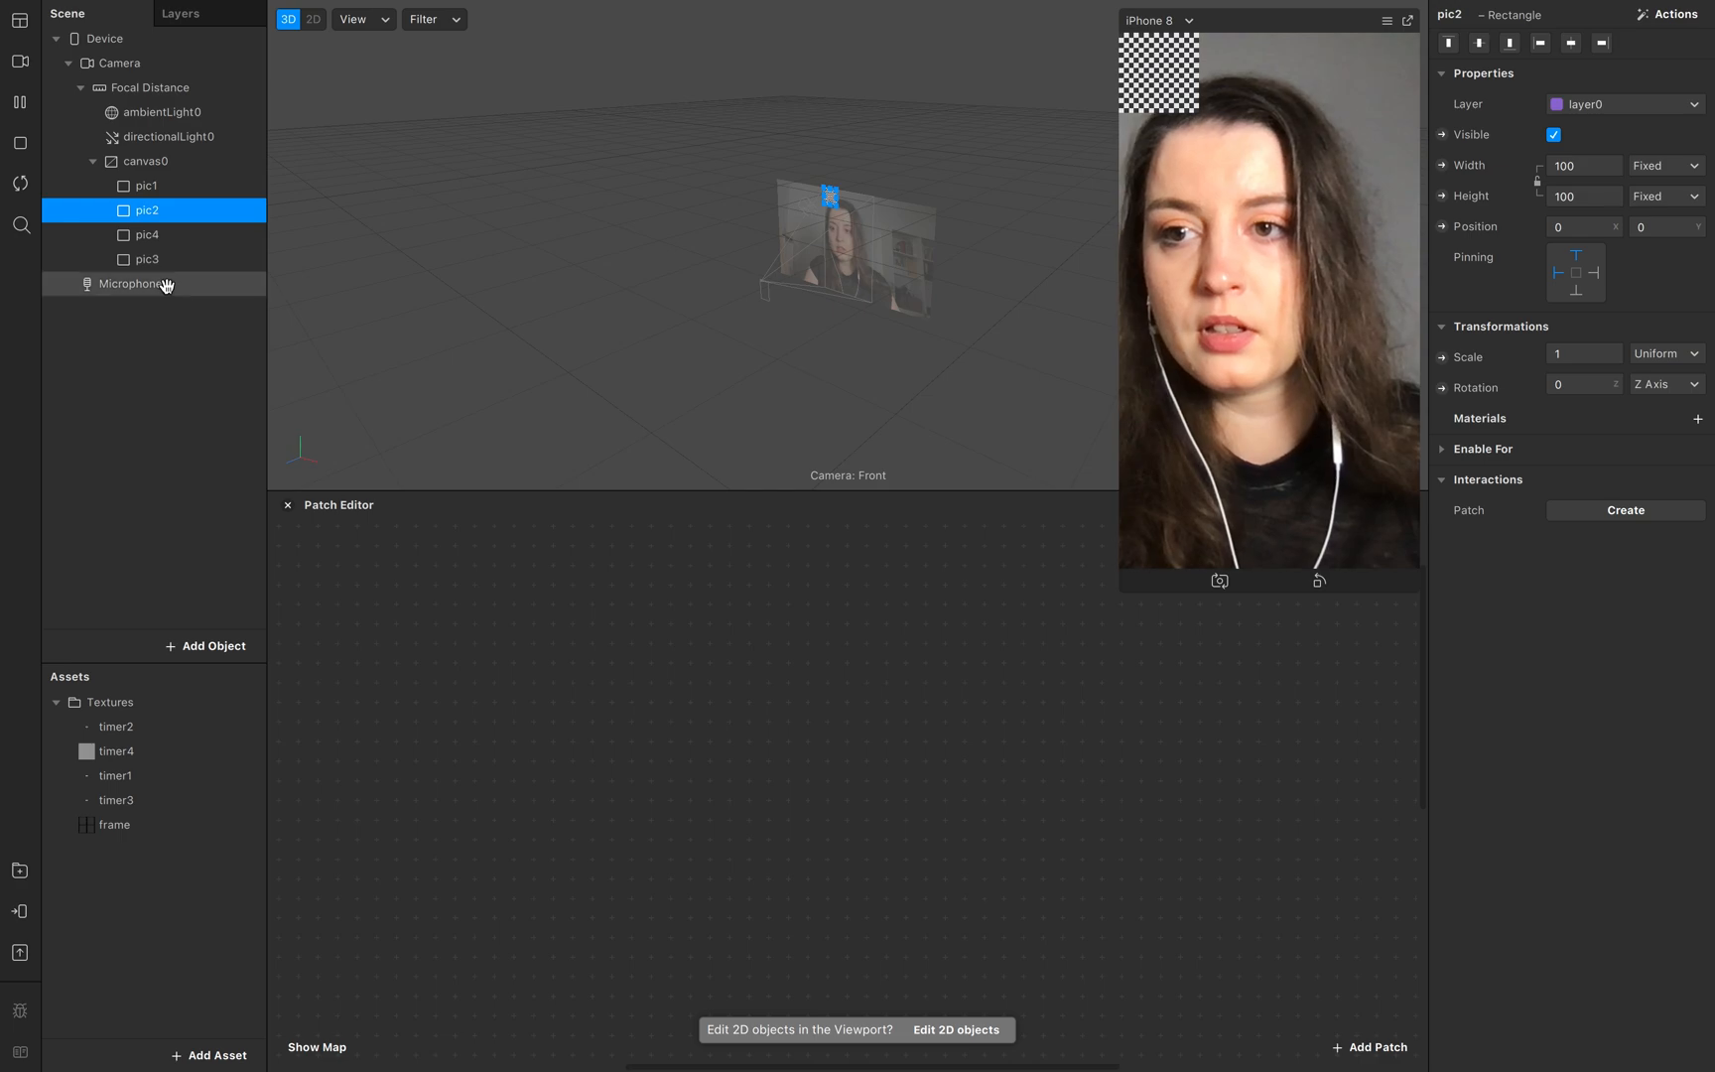
pyautogui.moveTo(149, 234); pyautogui.dragTo(156, 278)
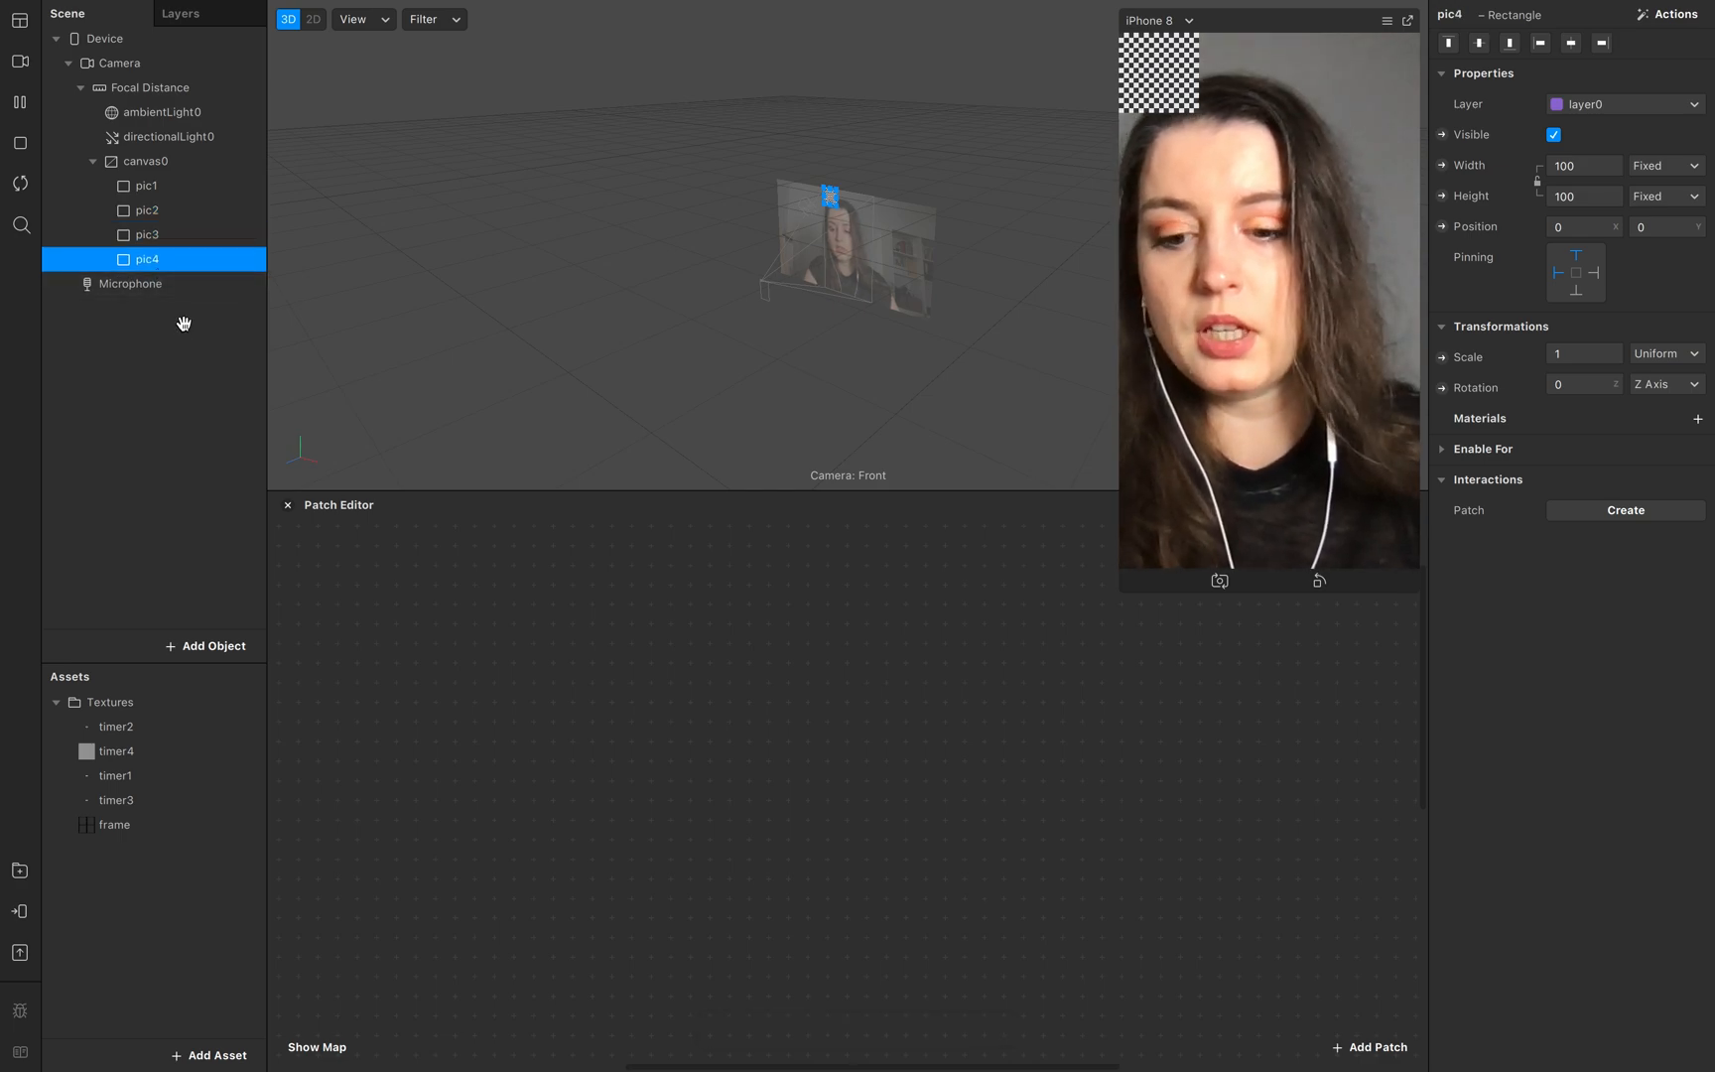
# Step: Duplicate the pic4 rectangle and rename the copy frame
pyautogui.press('super+d')
pyautogui.doubleClick(161, 283)
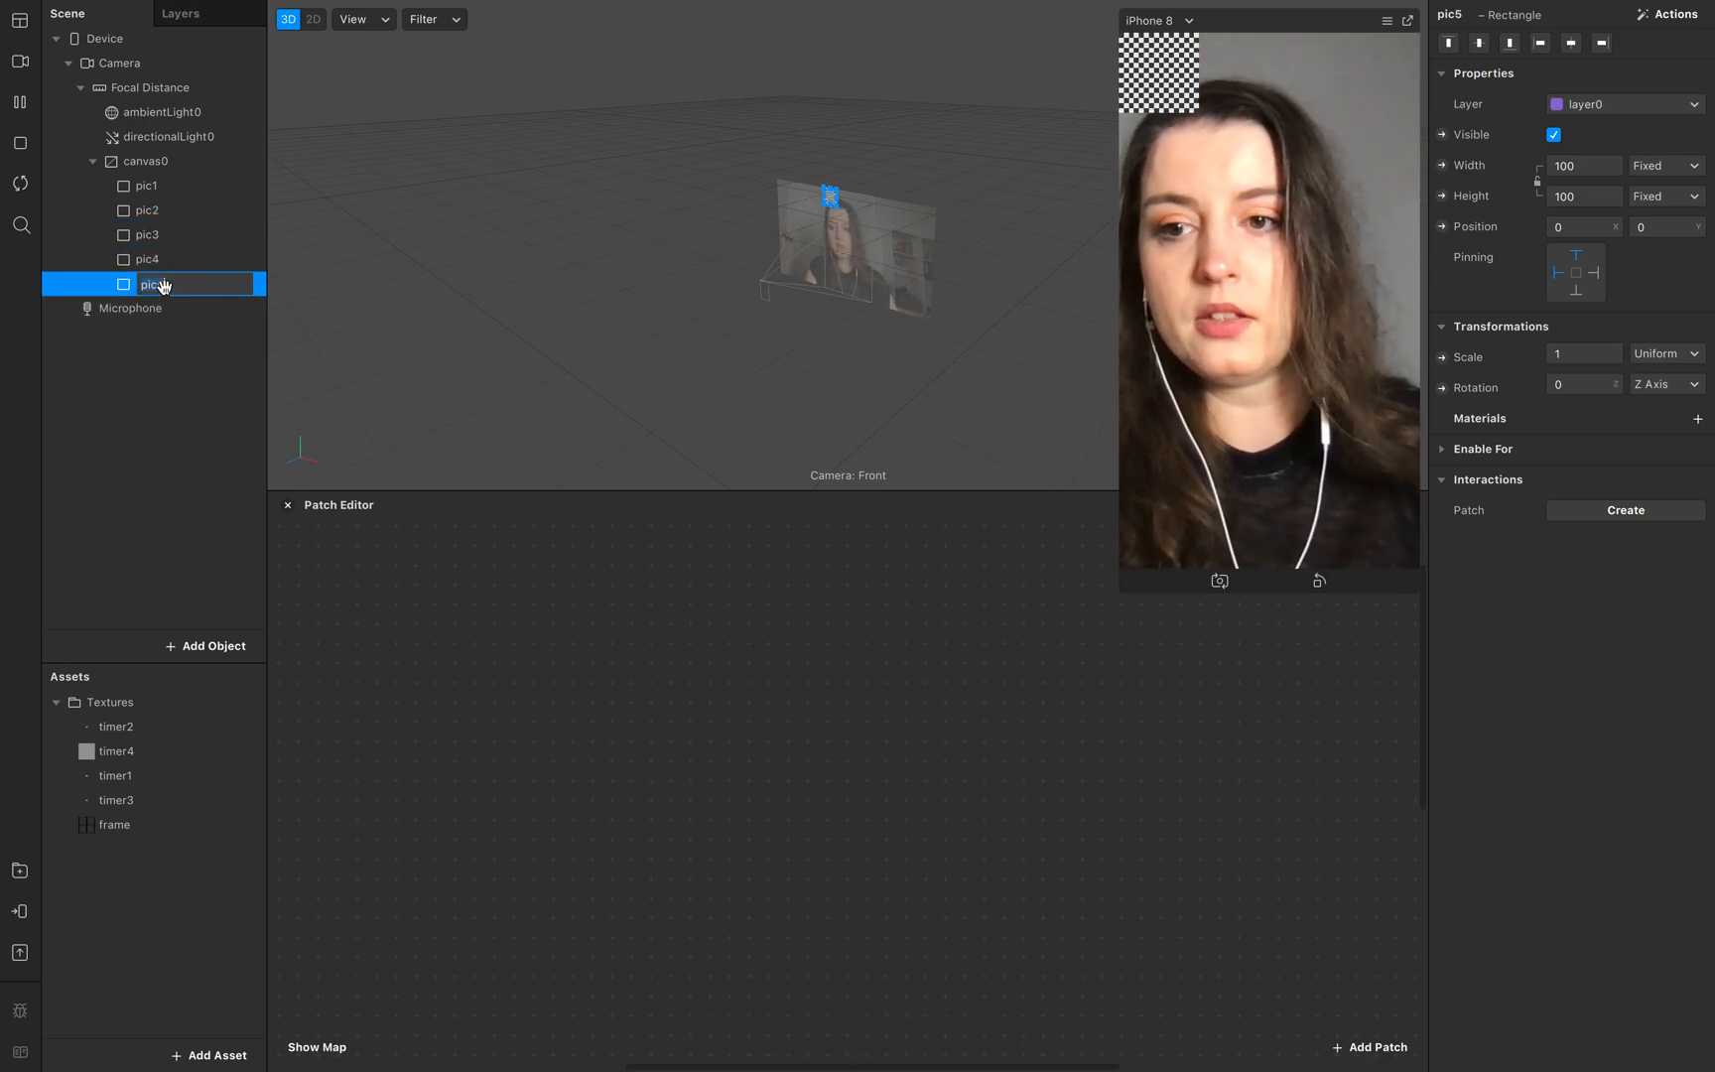
pyautogui.write('frame')
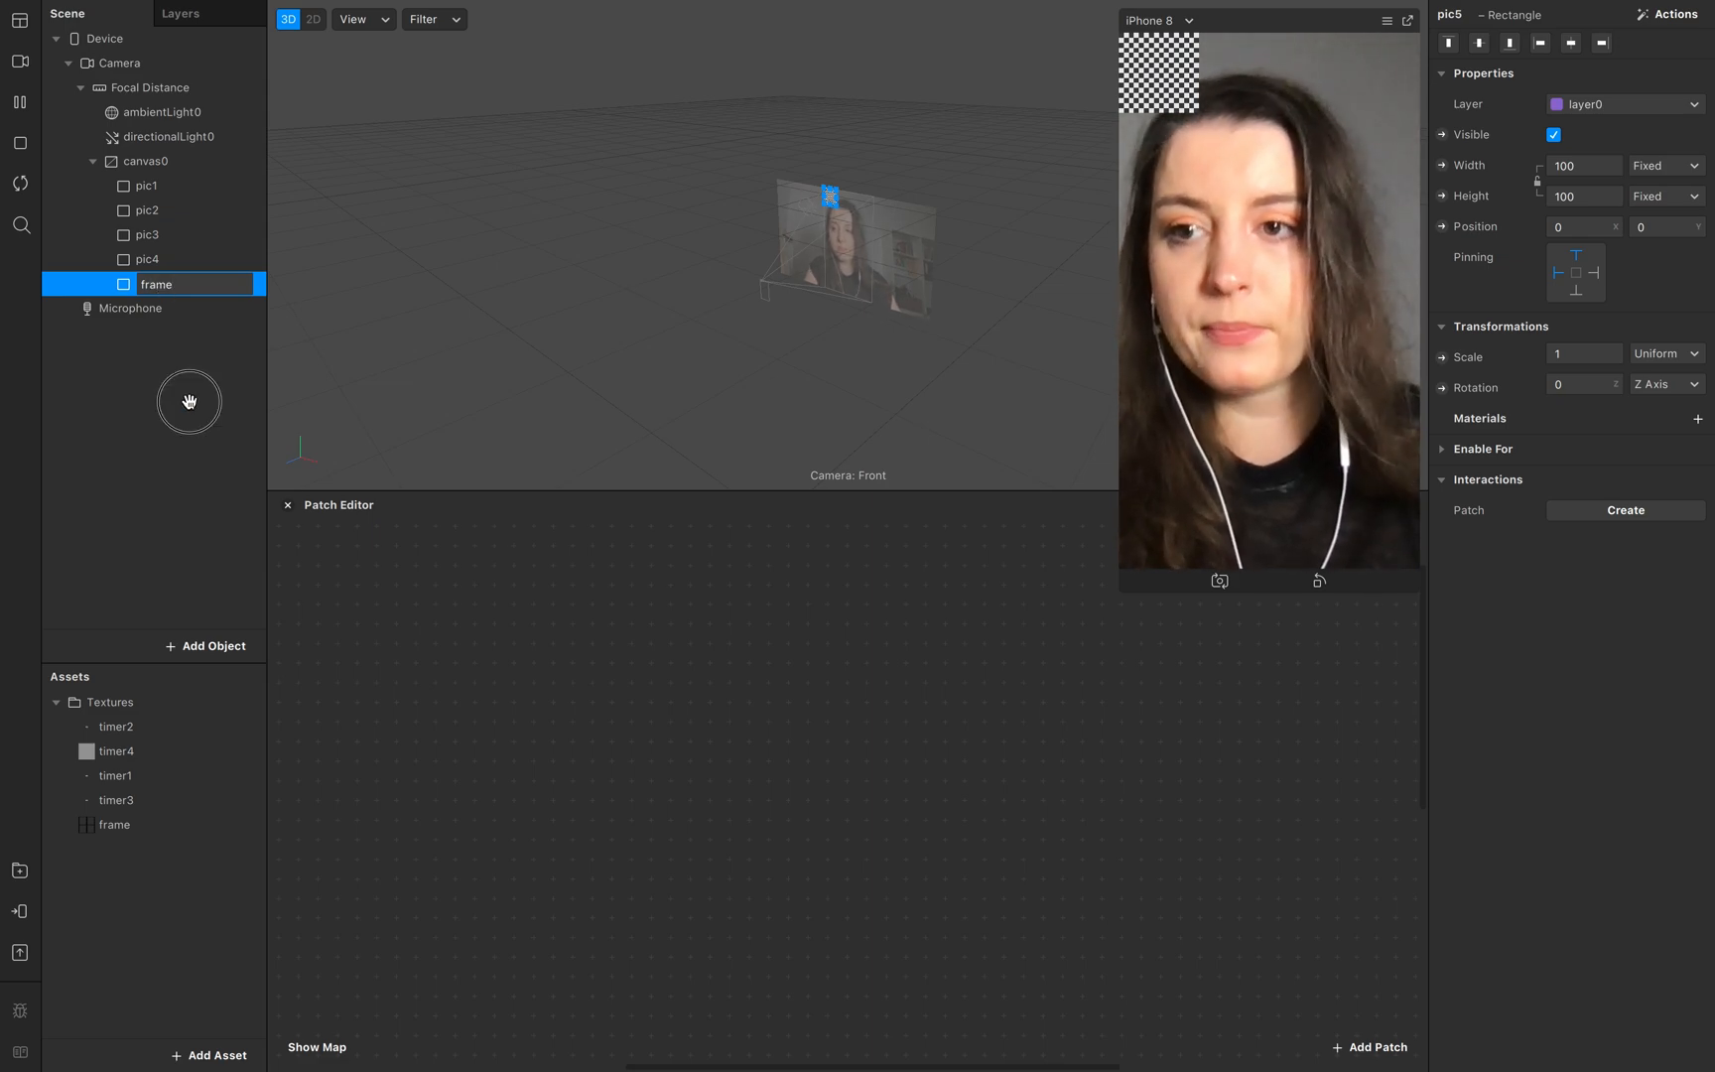
pyautogui.click(189, 401)
# Step: Duplicate the frame rectangle and rename the copy counter
pyautogui.click(191, 284)
pyautogui.press('super+d')
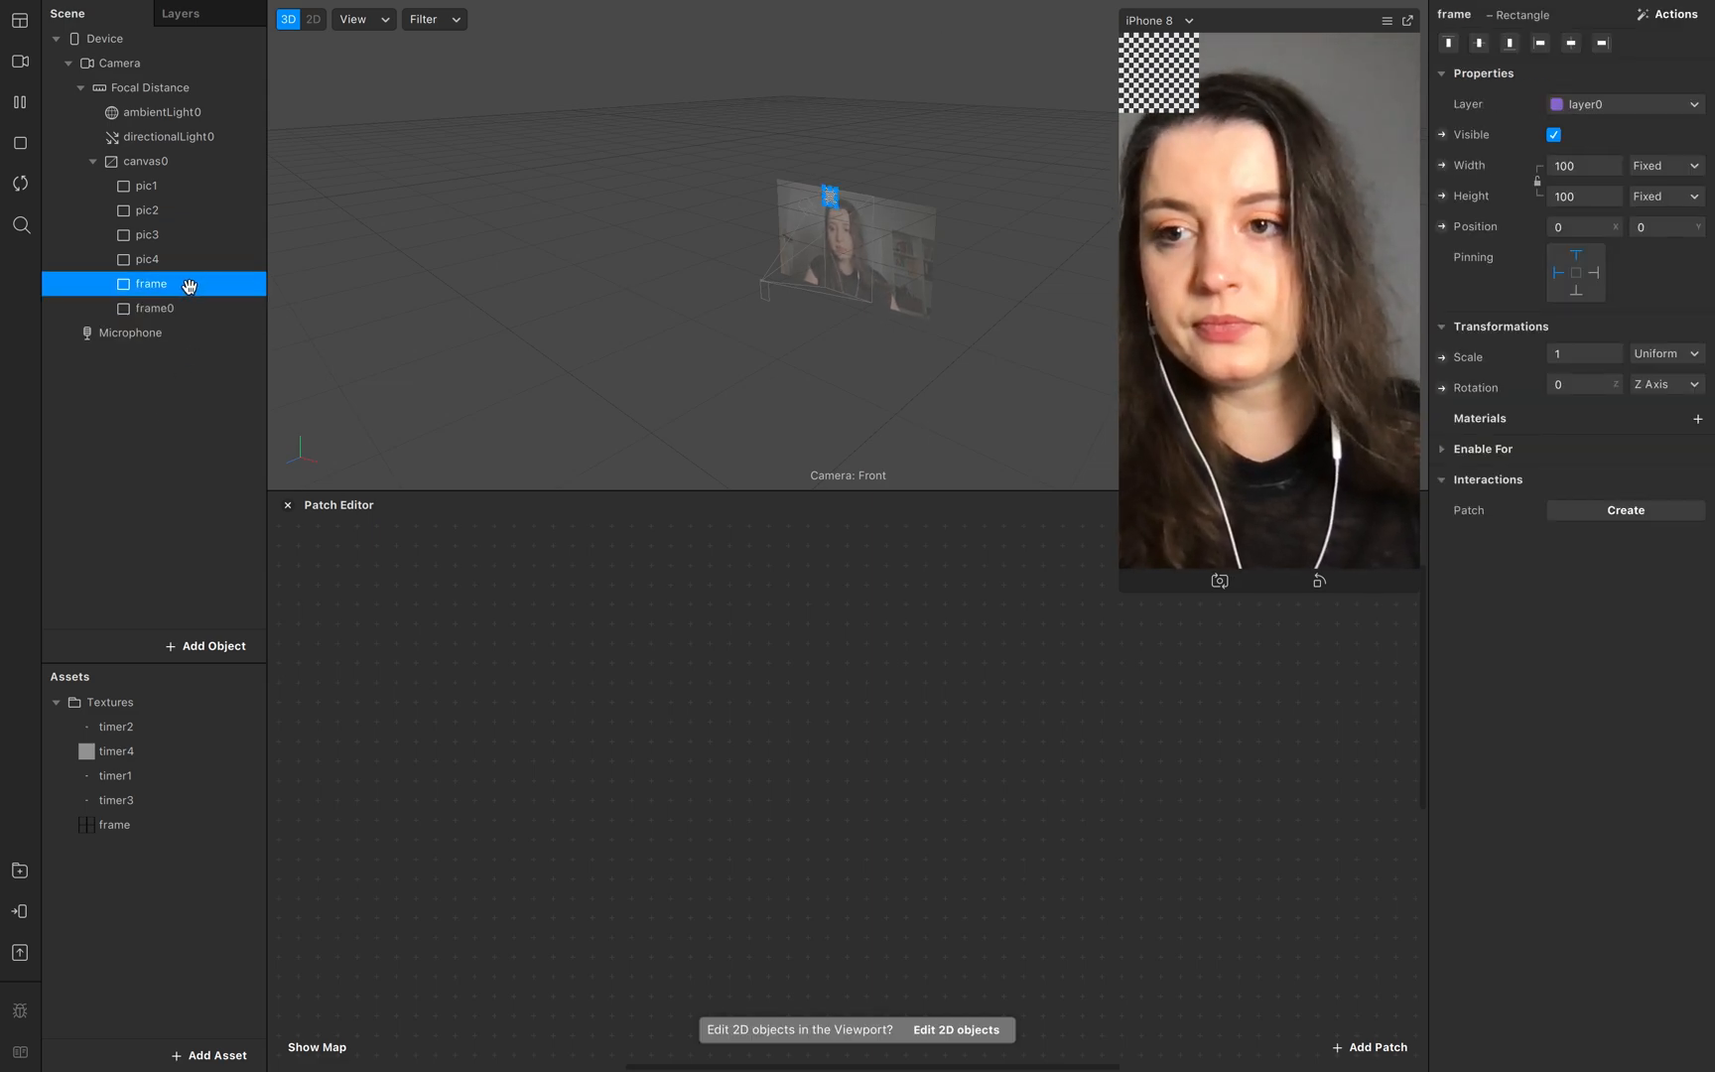
pyautogui.doubleClick(165, 310)
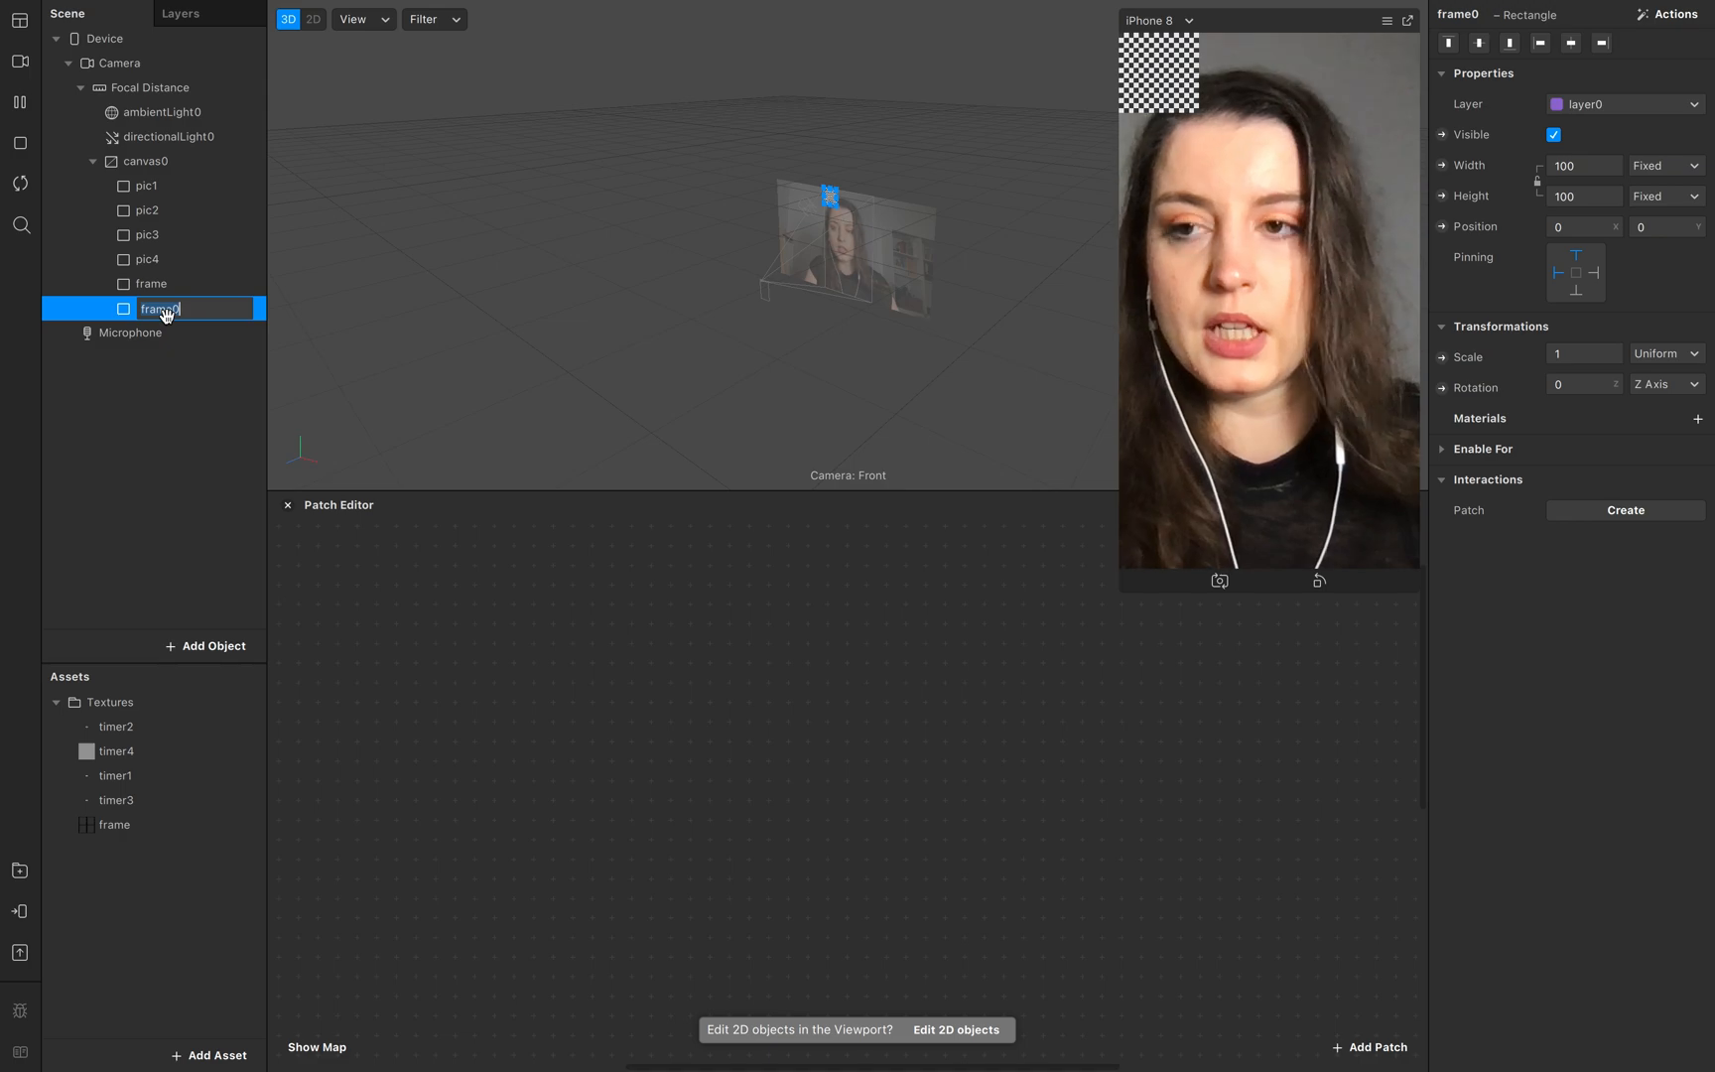
pyautogui.write('cou')
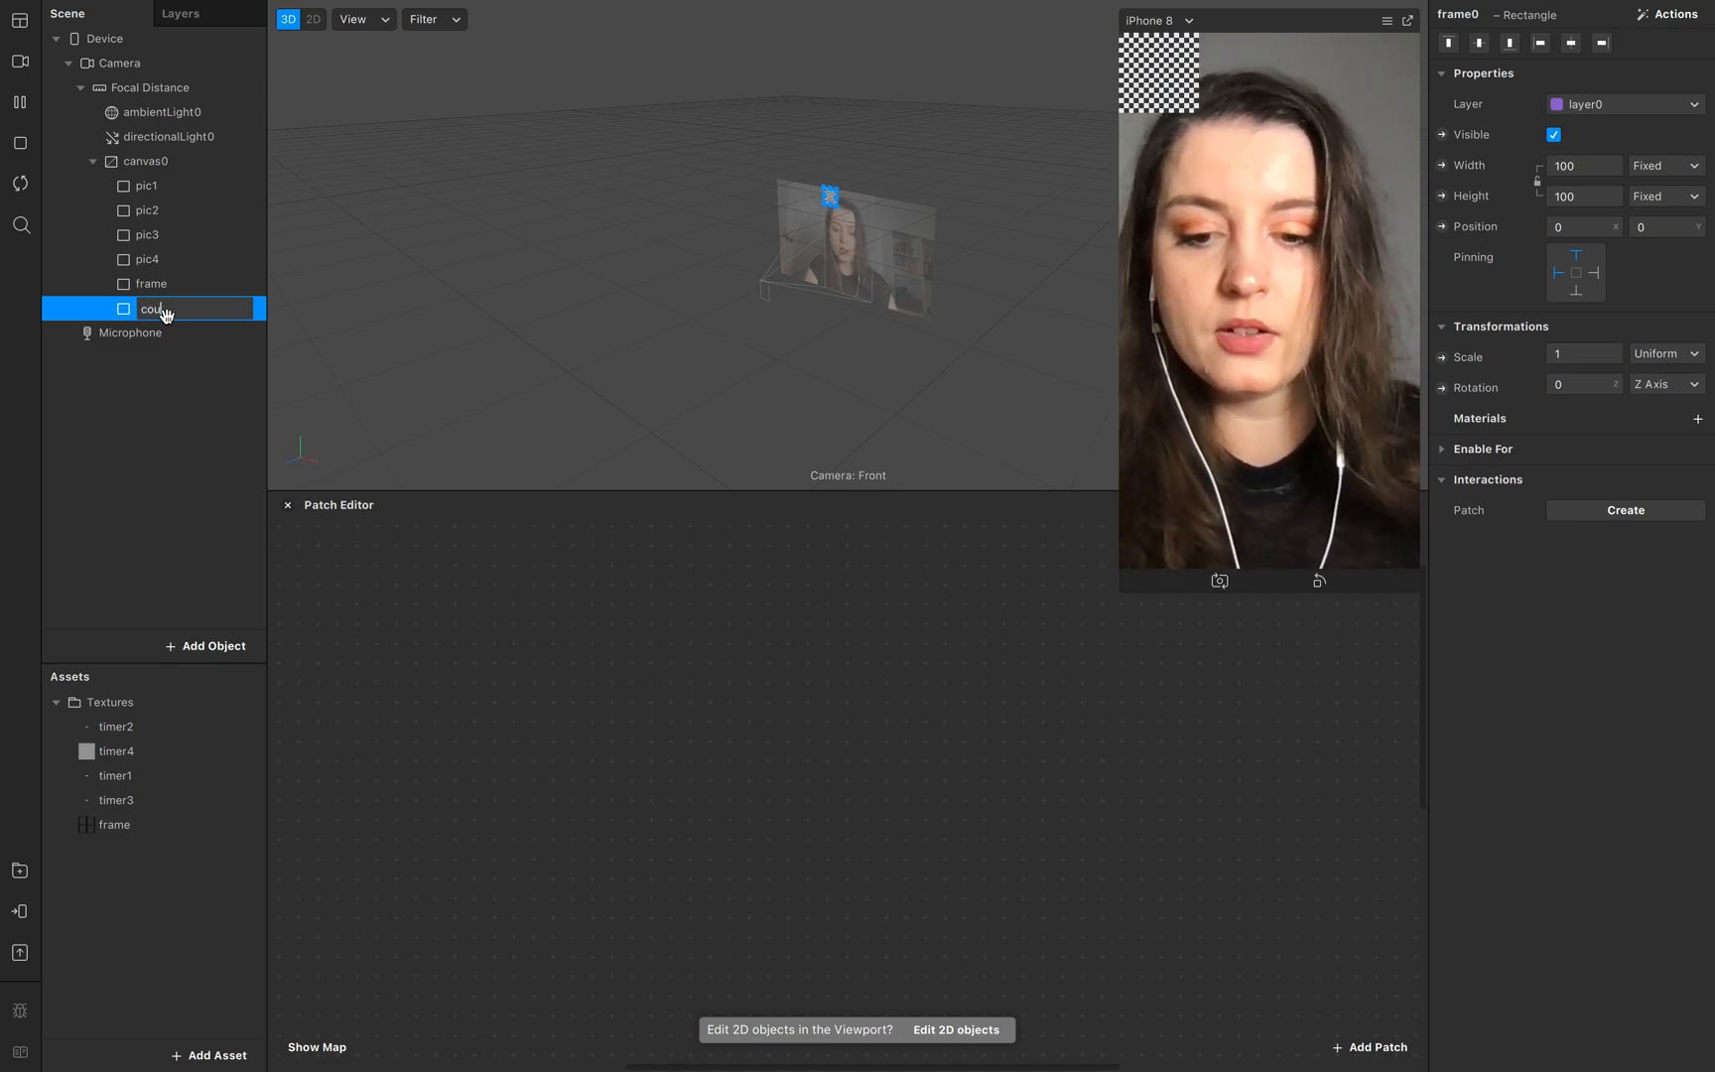
pyautogui.write('nter')
pyautogui.click(207, 473)
# Step: Hide the counter rectangle by turning off its visibility
pyautogui.click(206, 310)
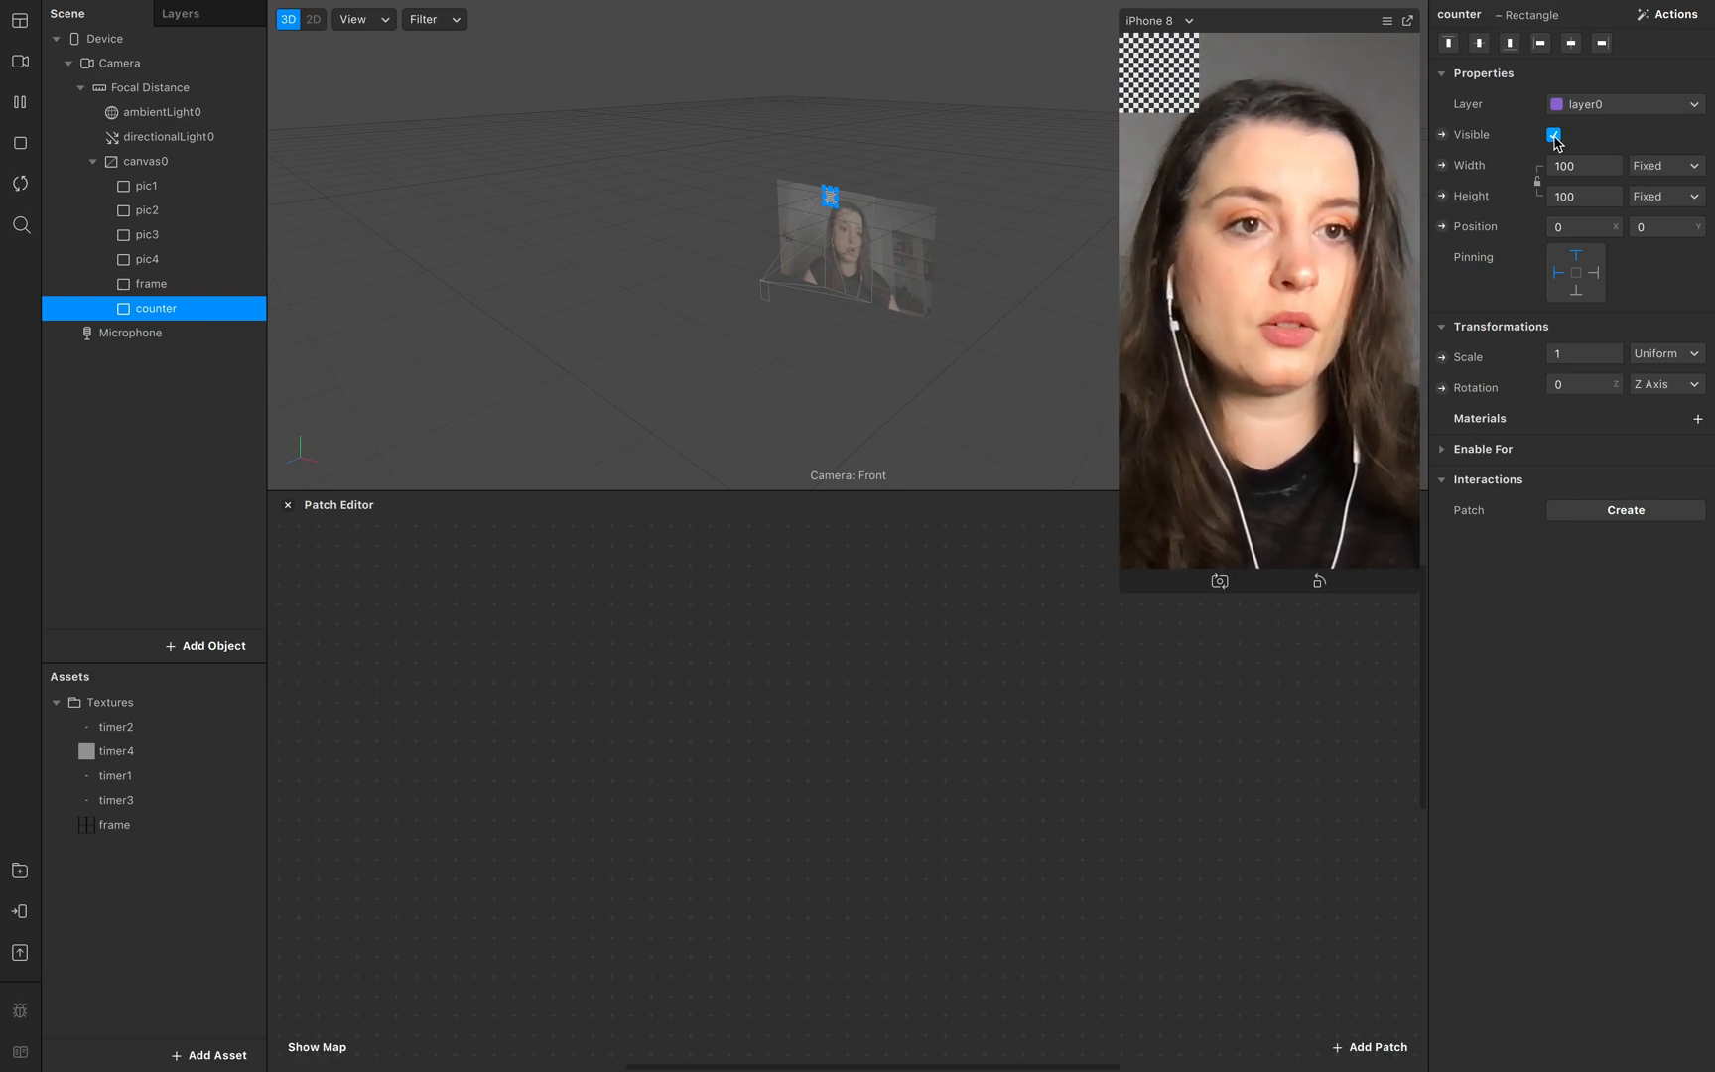
pyautogui.click(179, 459)
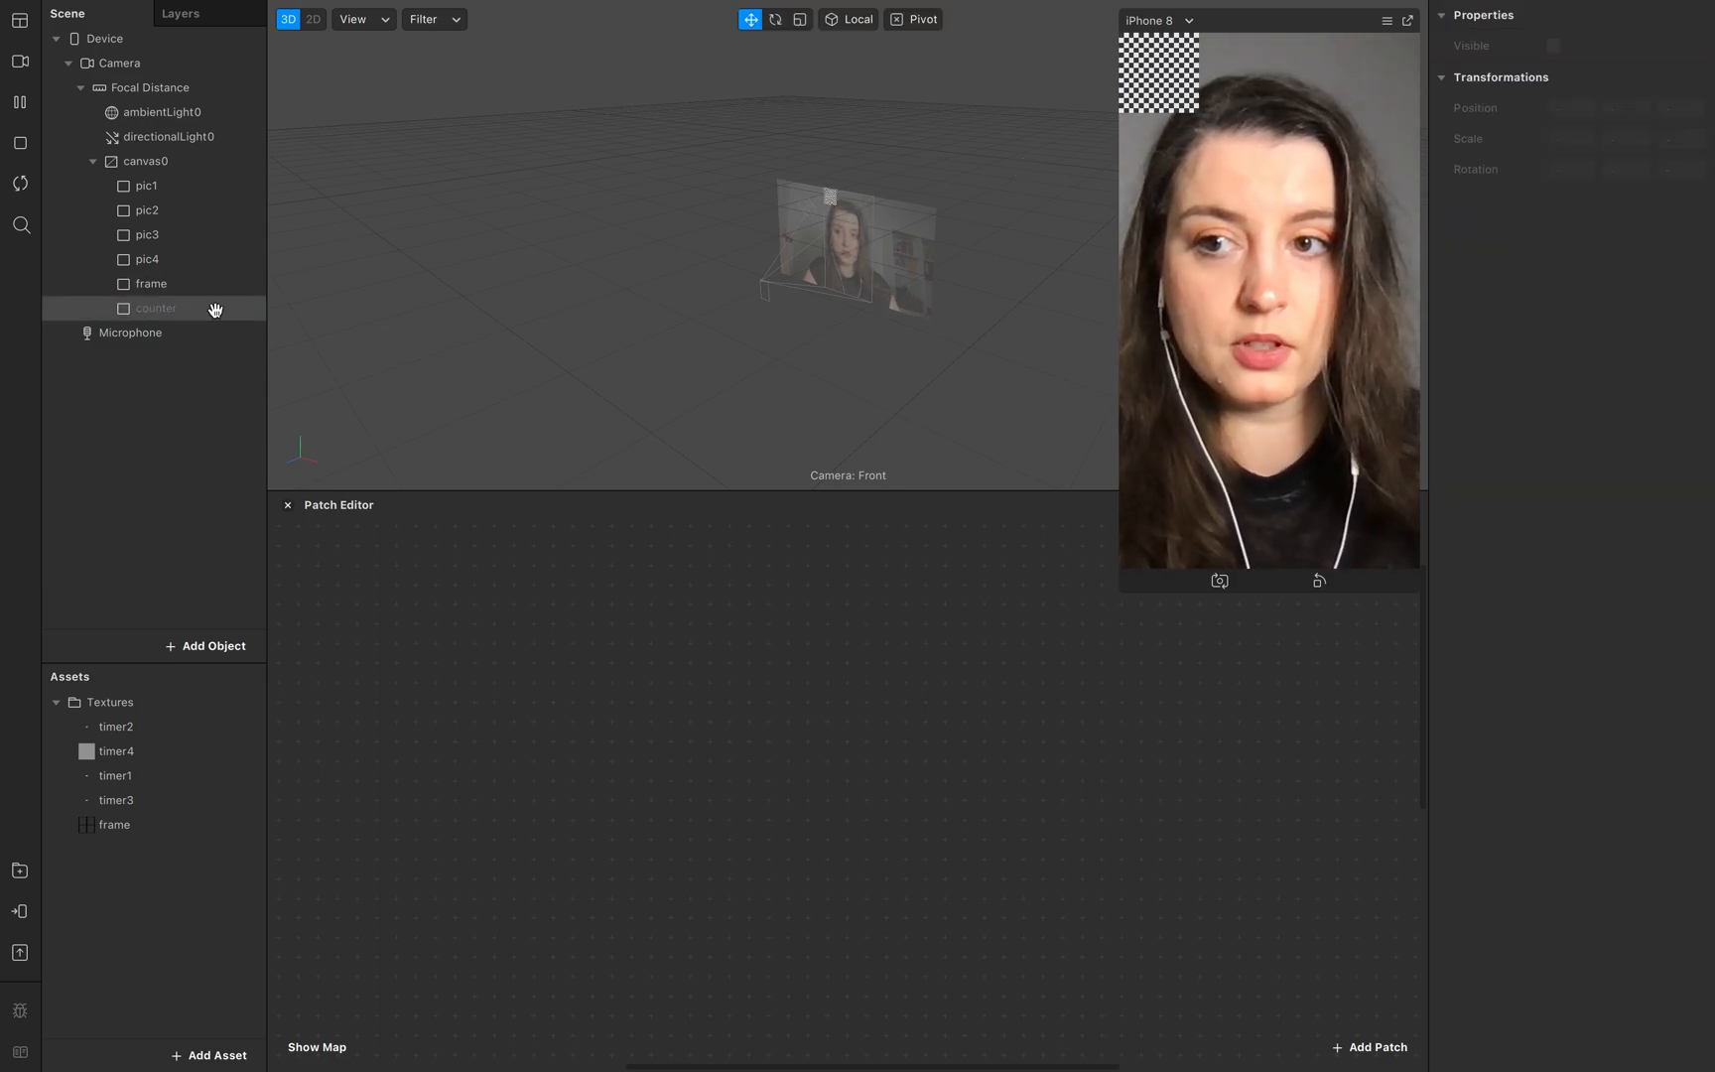
pyautogui.click(175, 284)
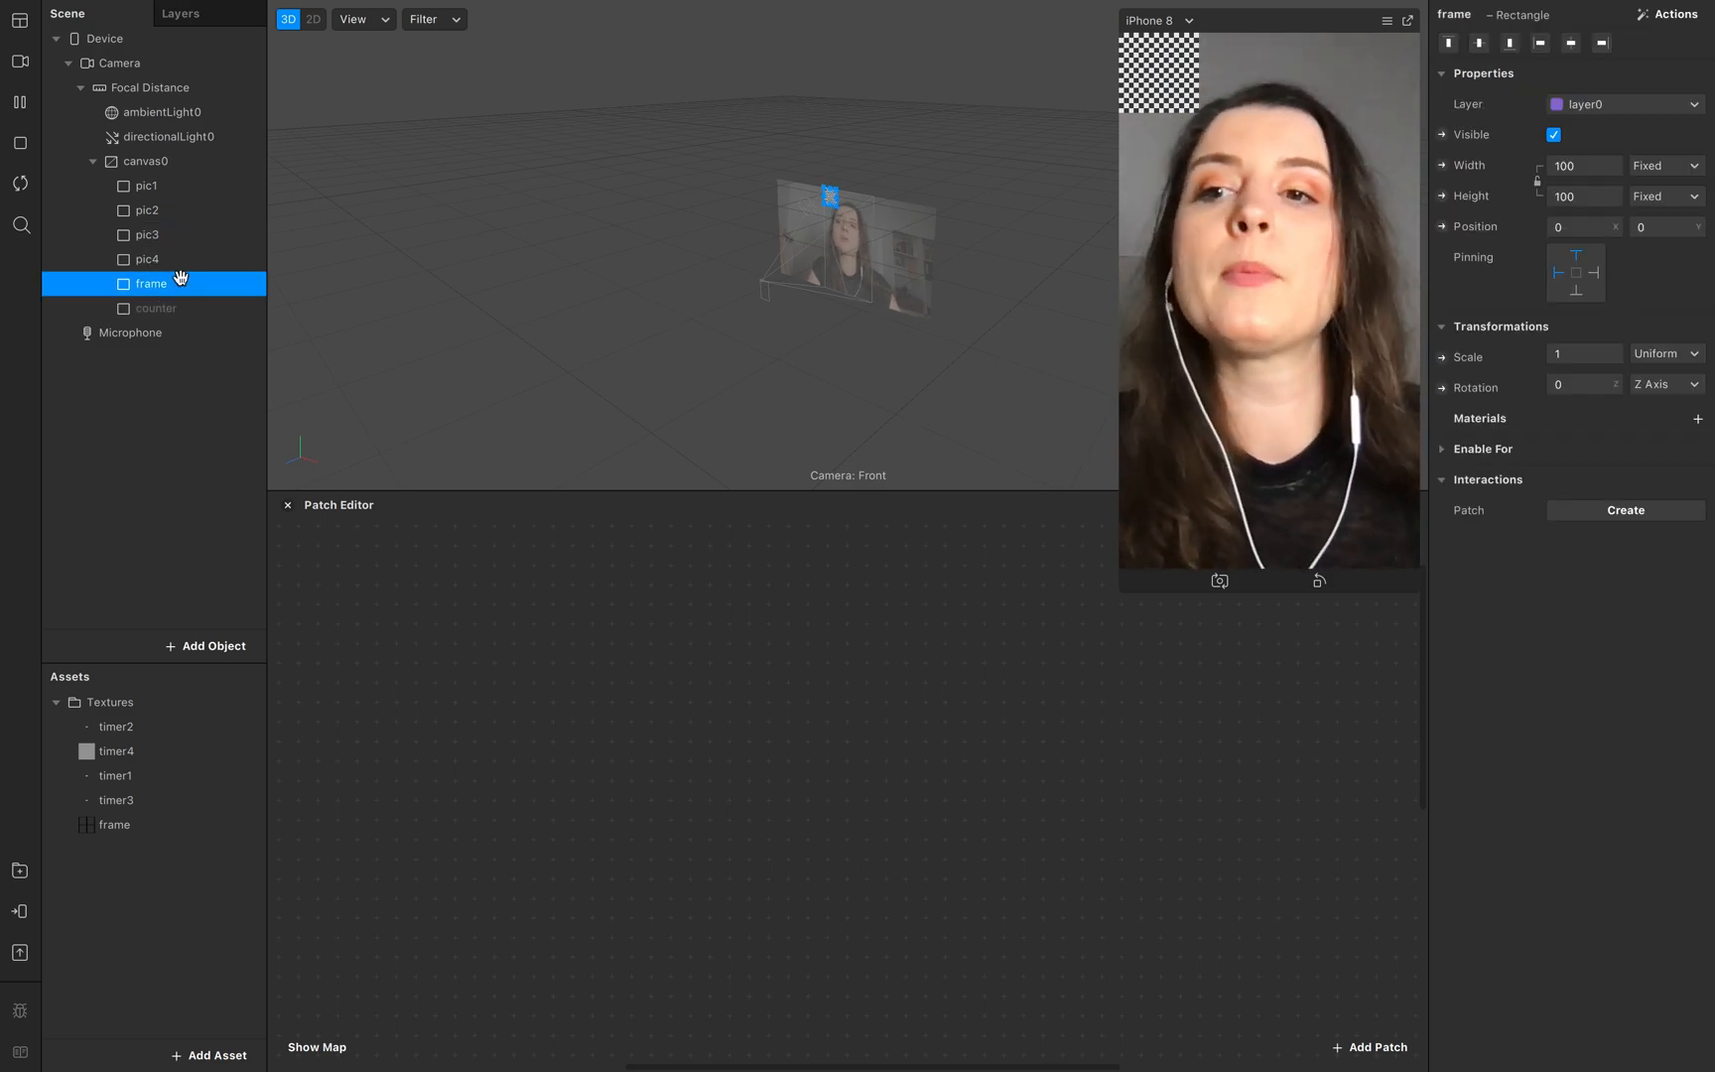
# Step: Set the width and height of all six rectangles, pic1 through counter, to Relative at 100%
pyautogui.click(165, 189)
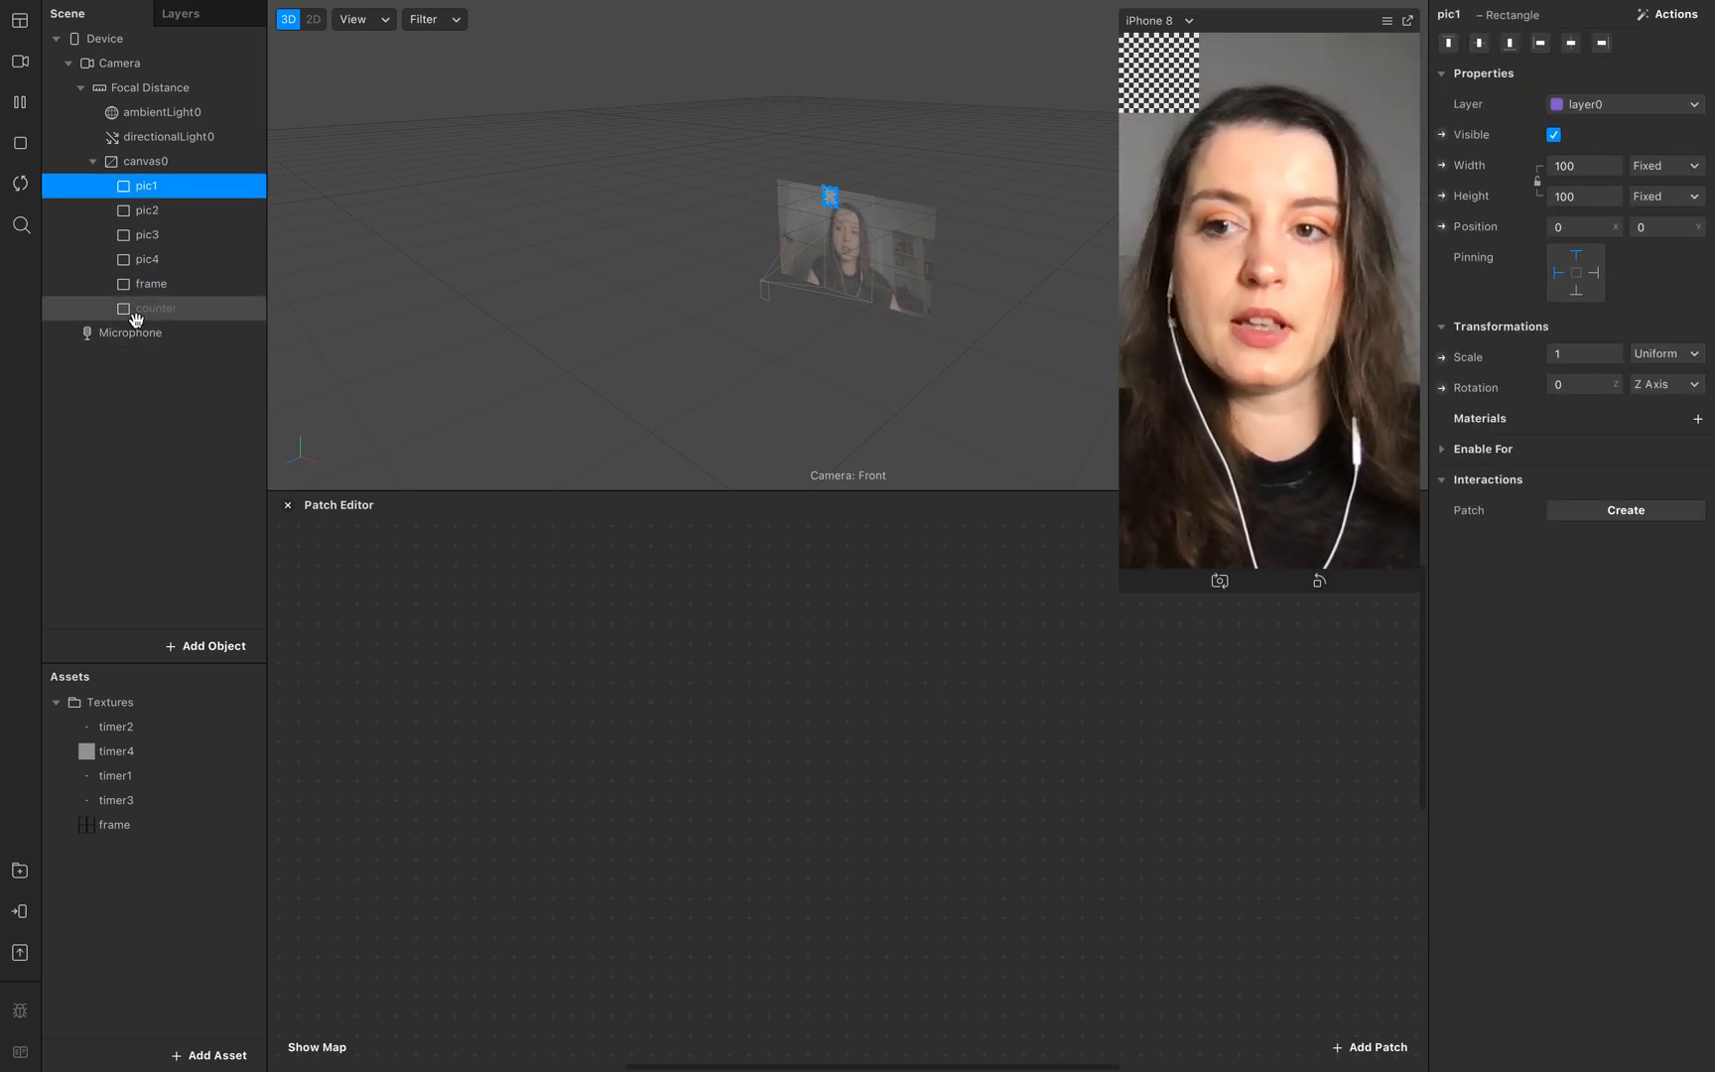
pyautogui.keyDown('shift'); pyautogui.click(197, 314); pyautogui.keyUp('shift')
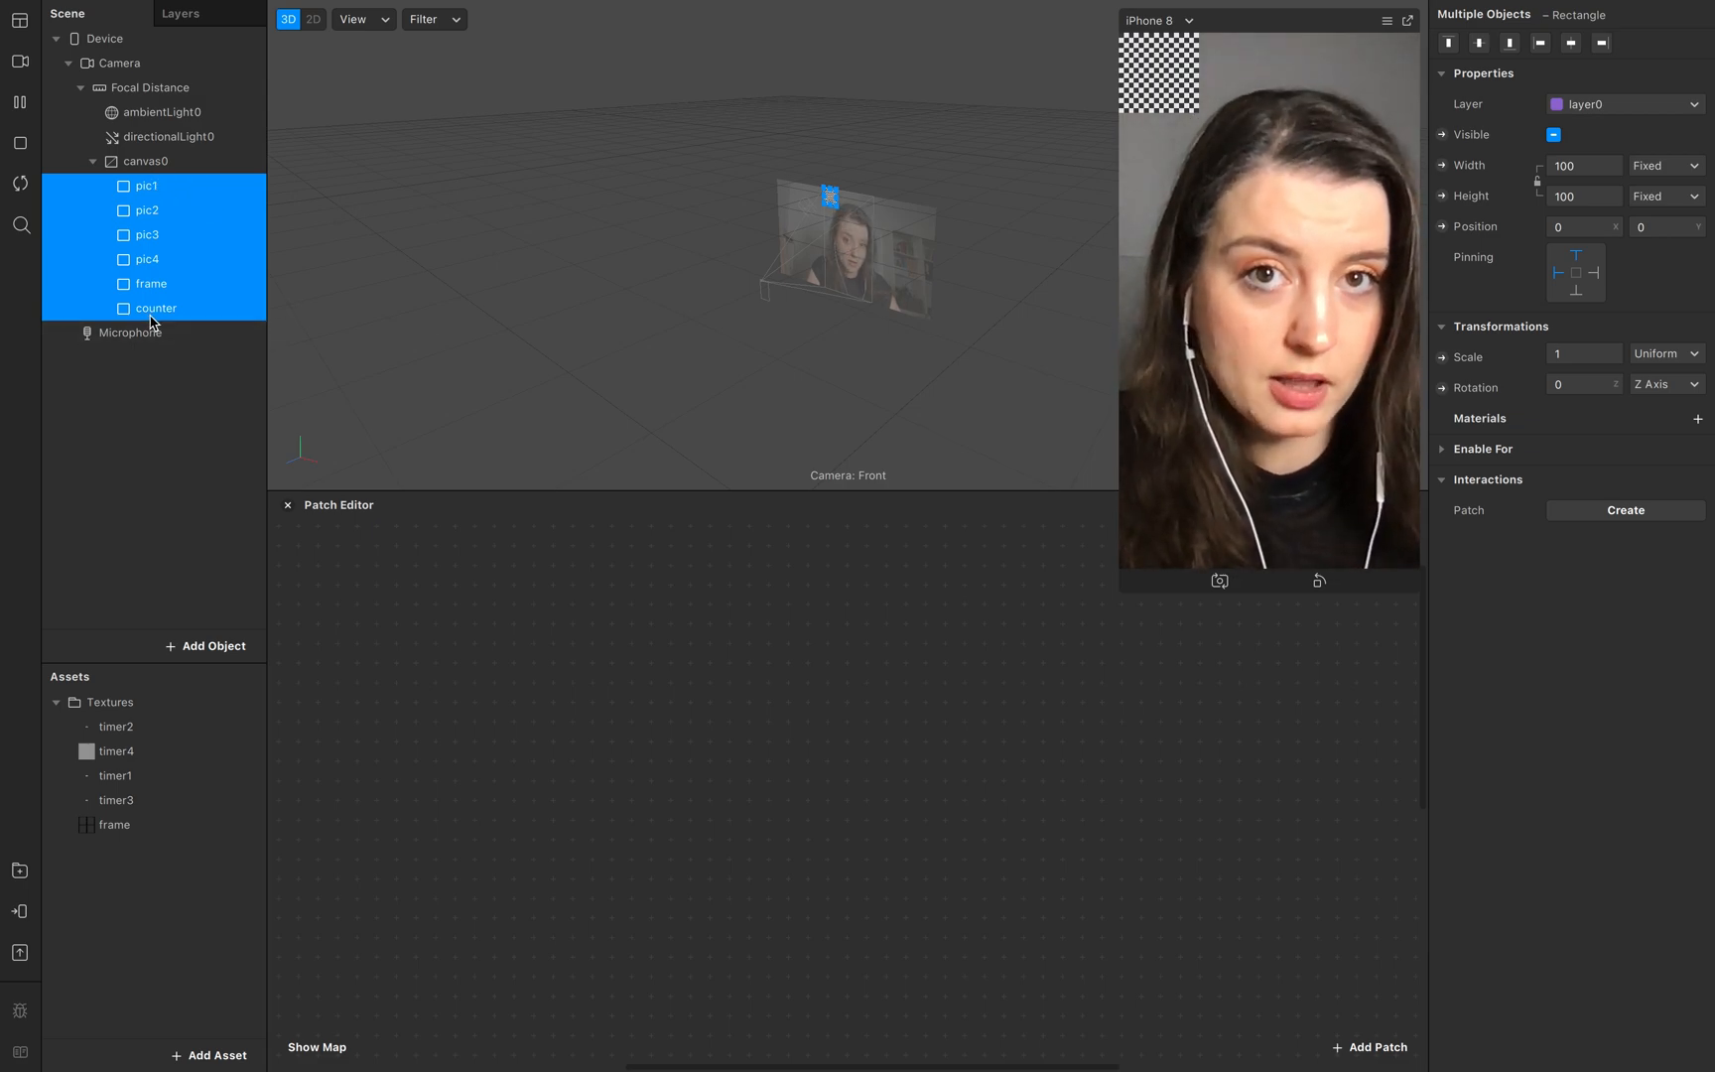
pyautogui.click(1592, 170)
pyautogui.click(1582, 202)
pyautogui.click(1583, 203)
pyautogui.click(1579, 230)
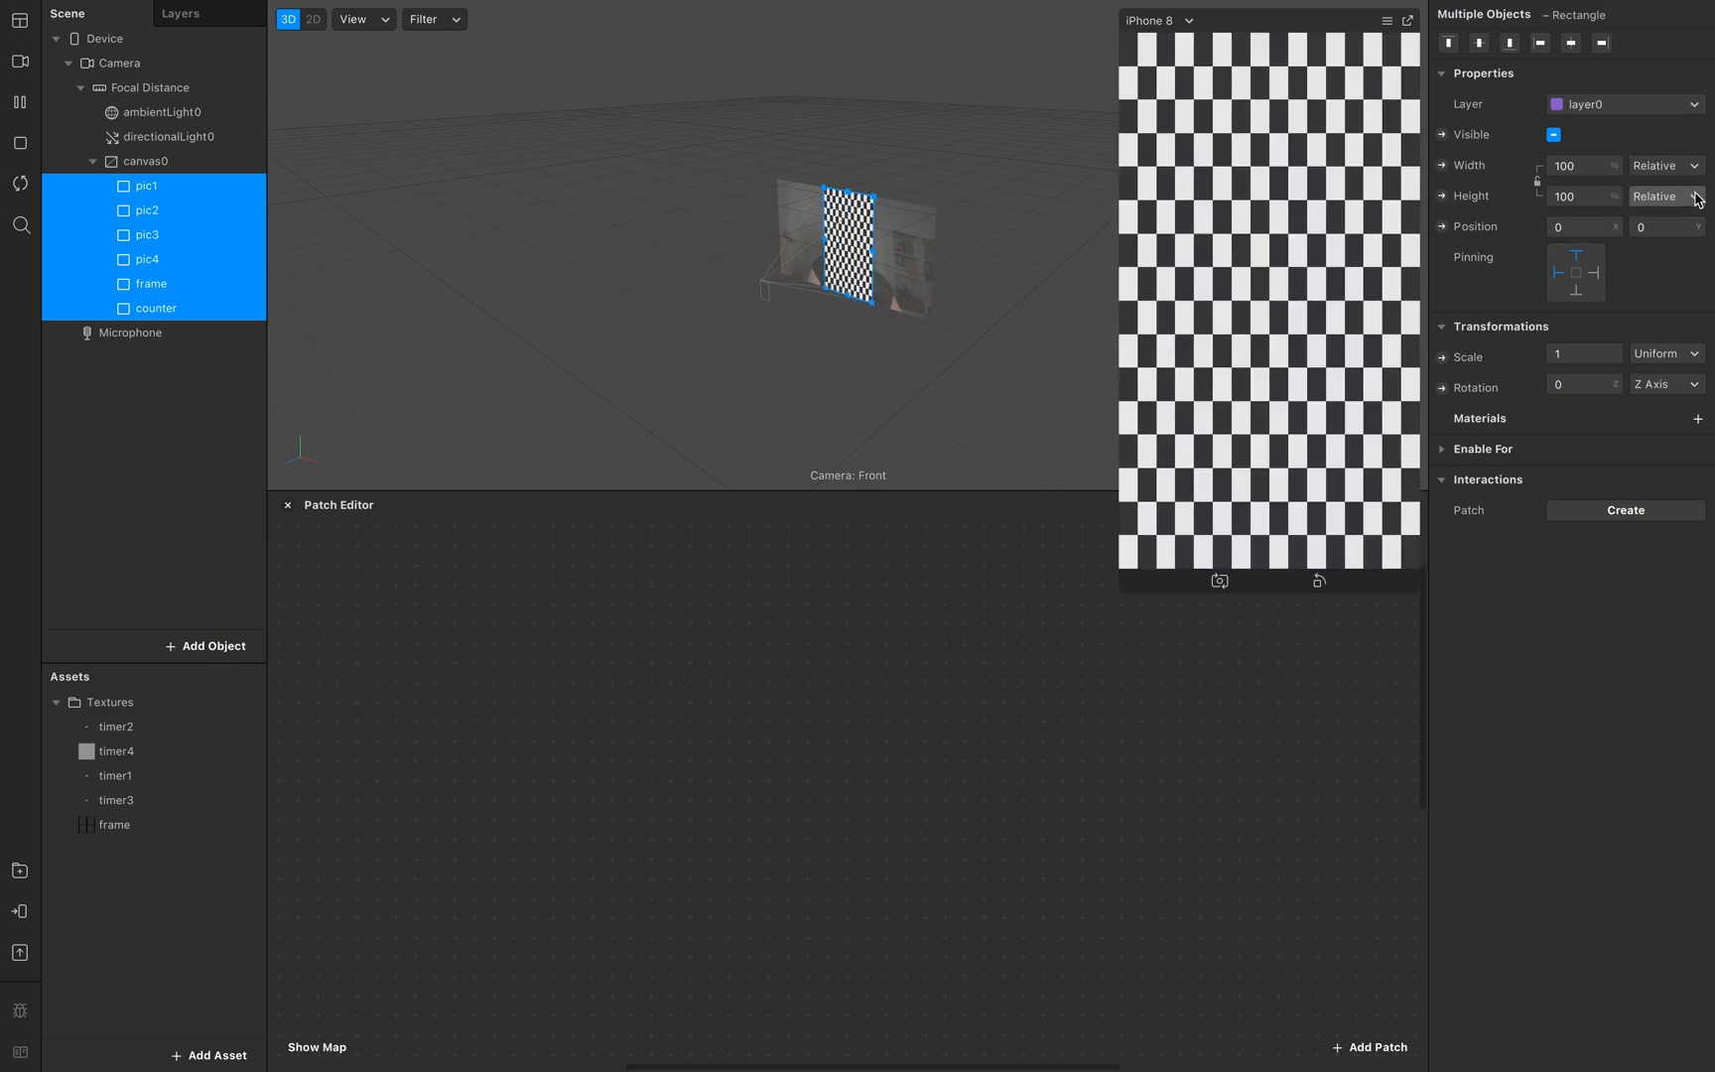
# Step: Switch the simulator preview from iPhone 8 to Resizable Window and enlarge it slightly
pyautogui.click(1182, 14)
pyautogui.click(1195, 63)
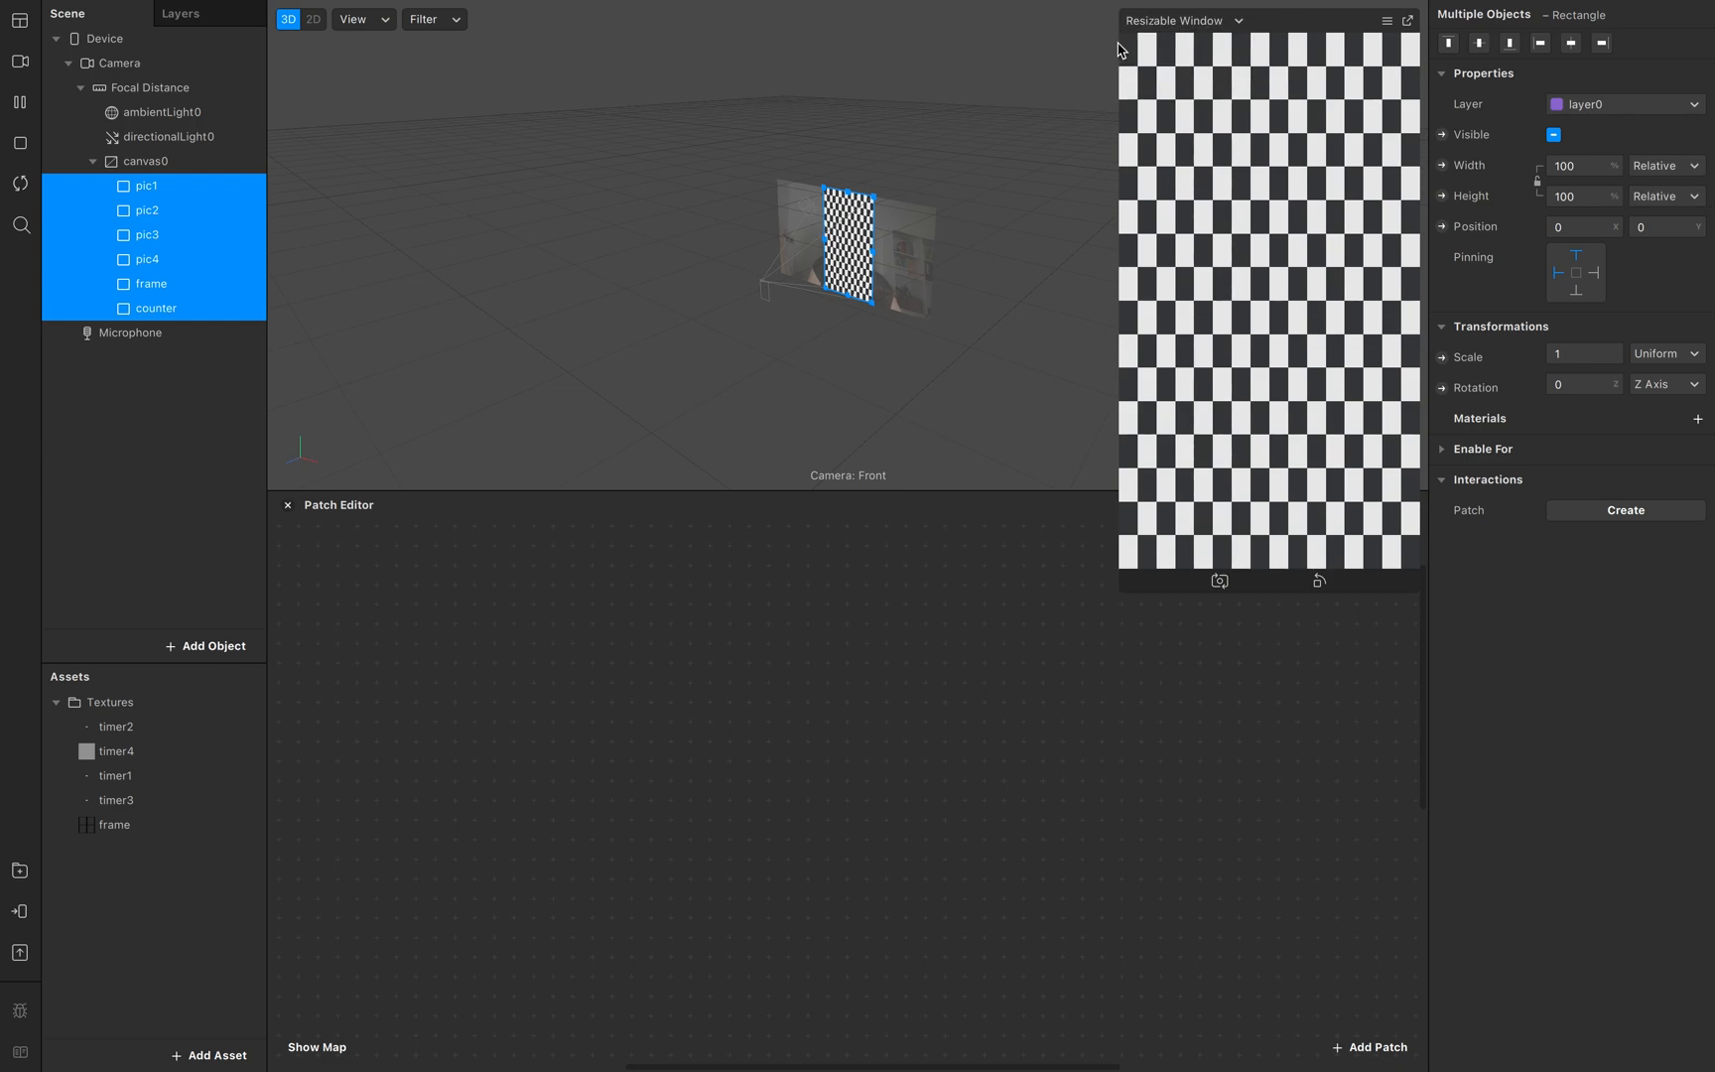
pyautogui.moveTo(1122, 590); pyautogui.dragTo(1098, 622)
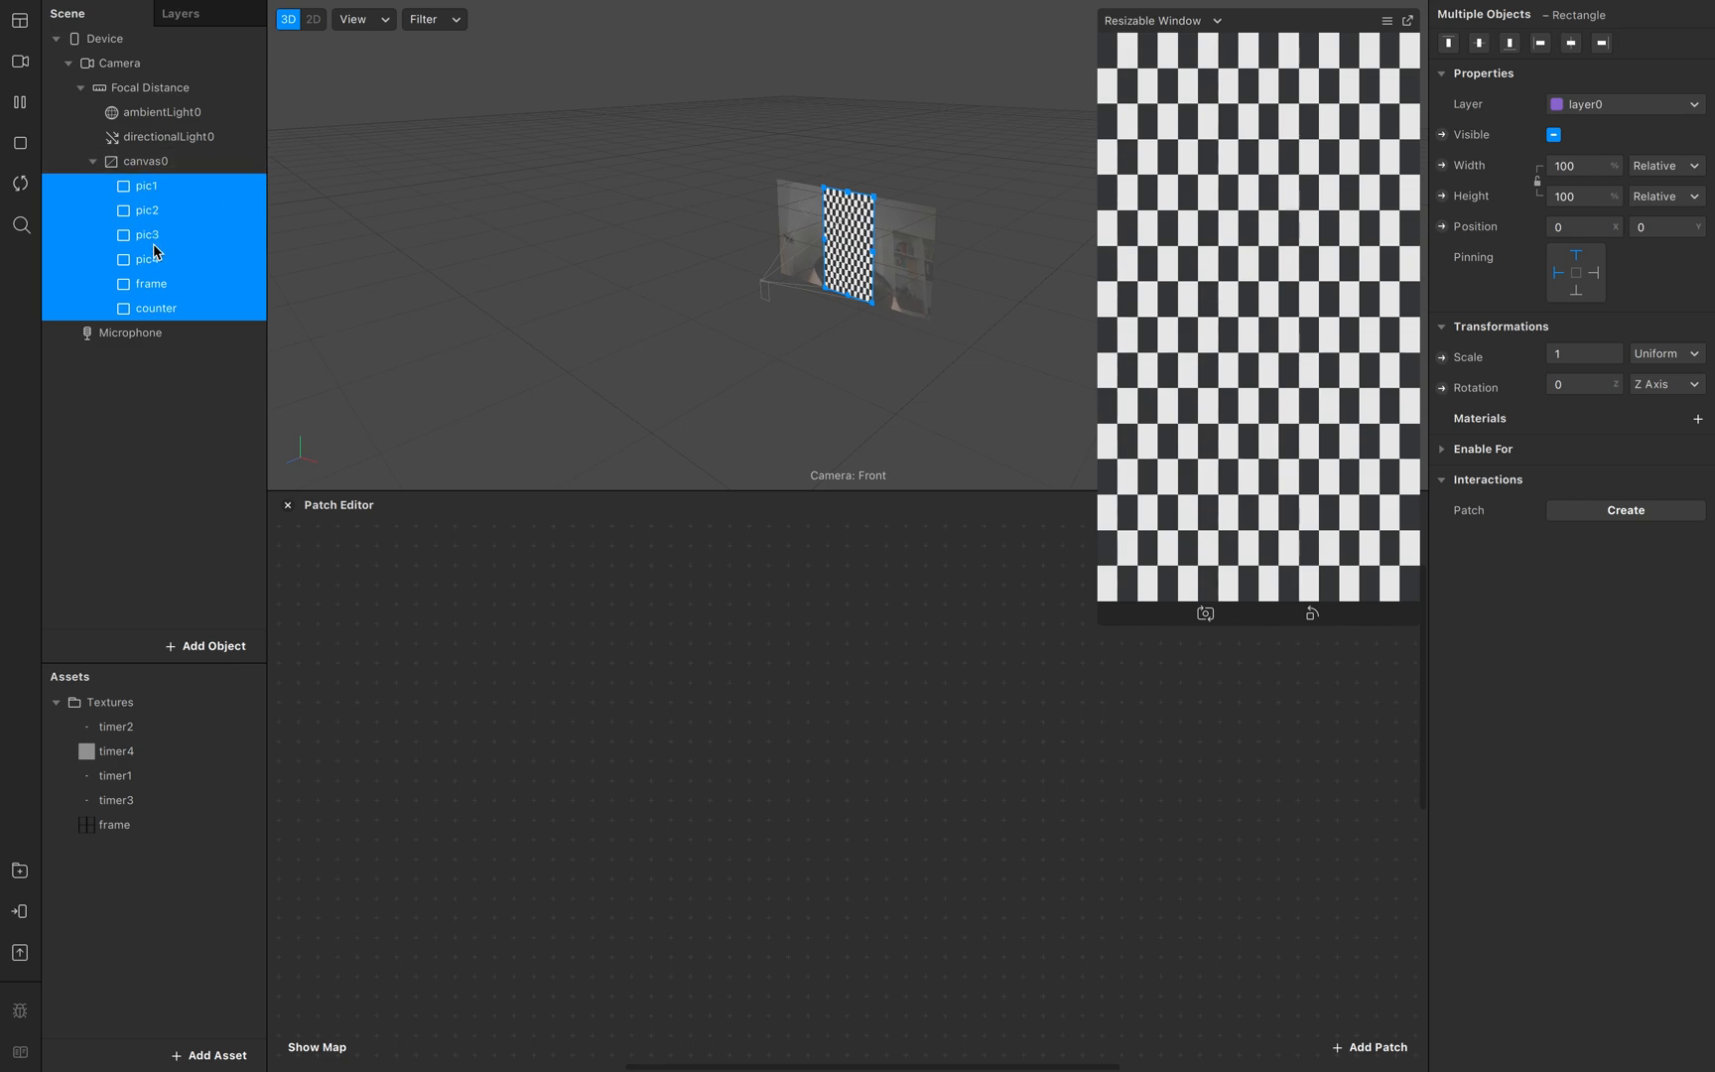
# Step: Create a new material for the pic1 rectangle and rename the material pic1
pyautogui.click(208, 185)
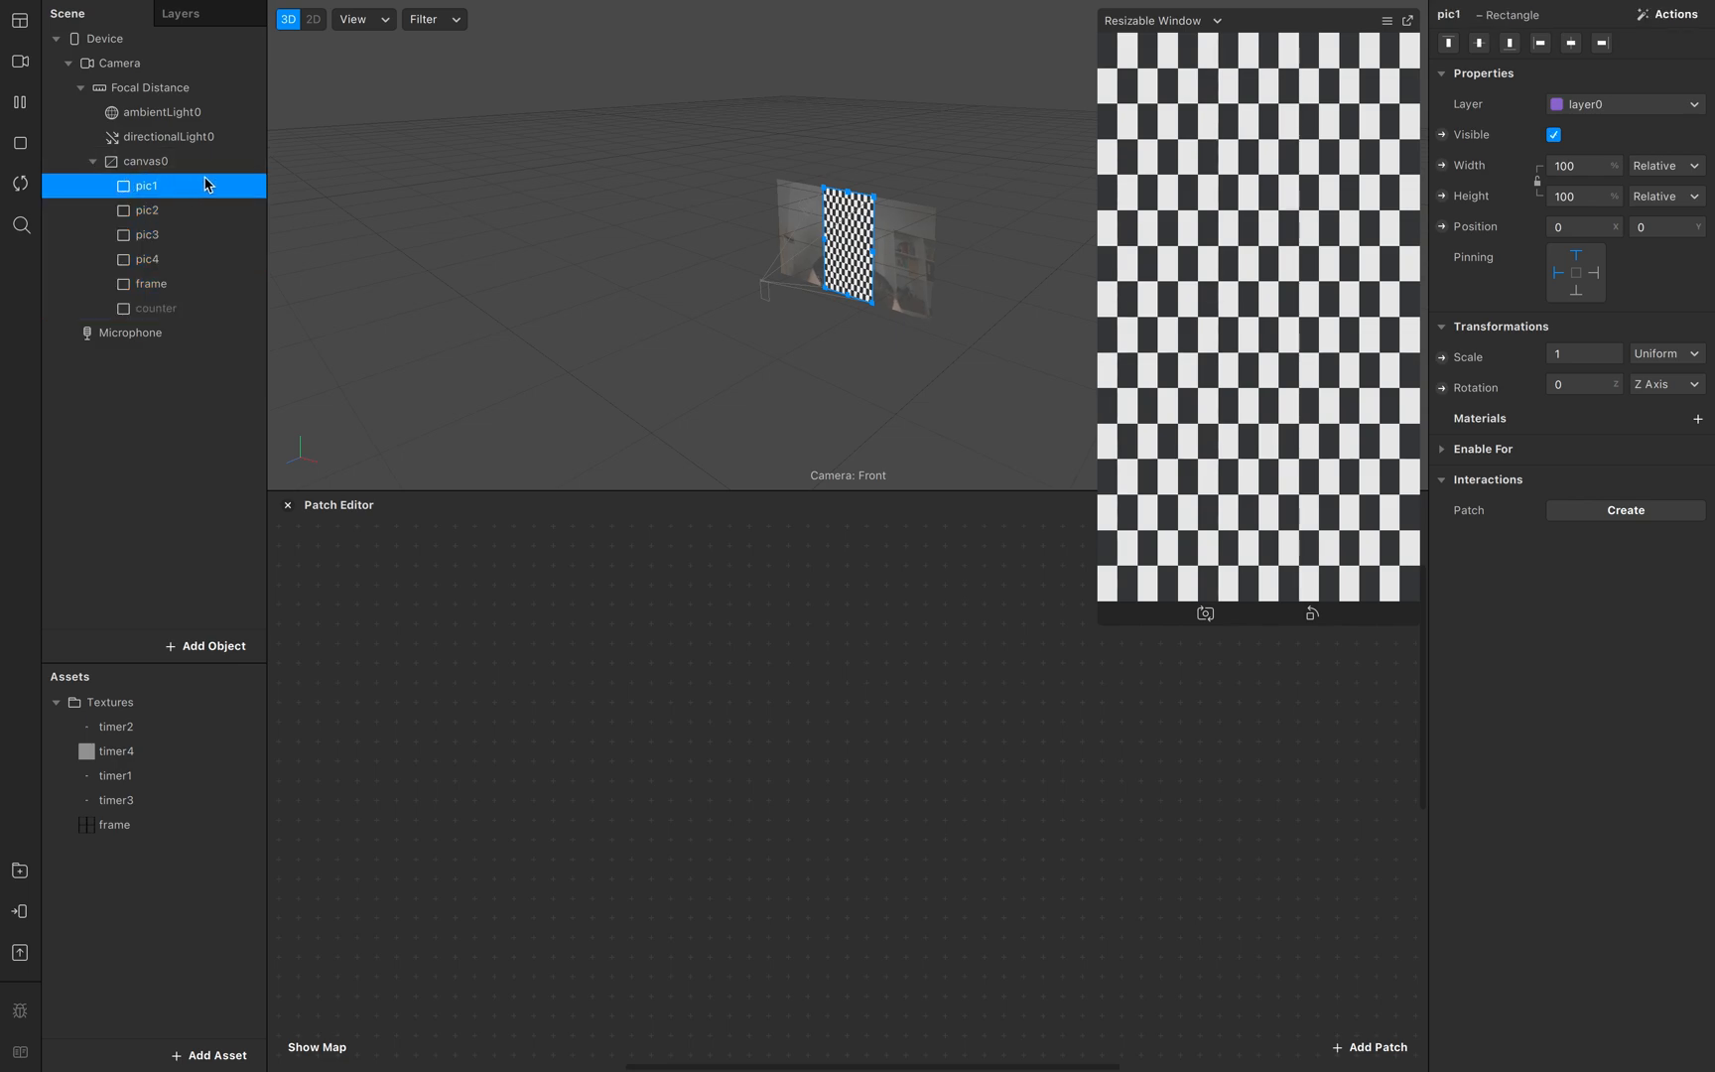
pyautogui.click(1697, 419)
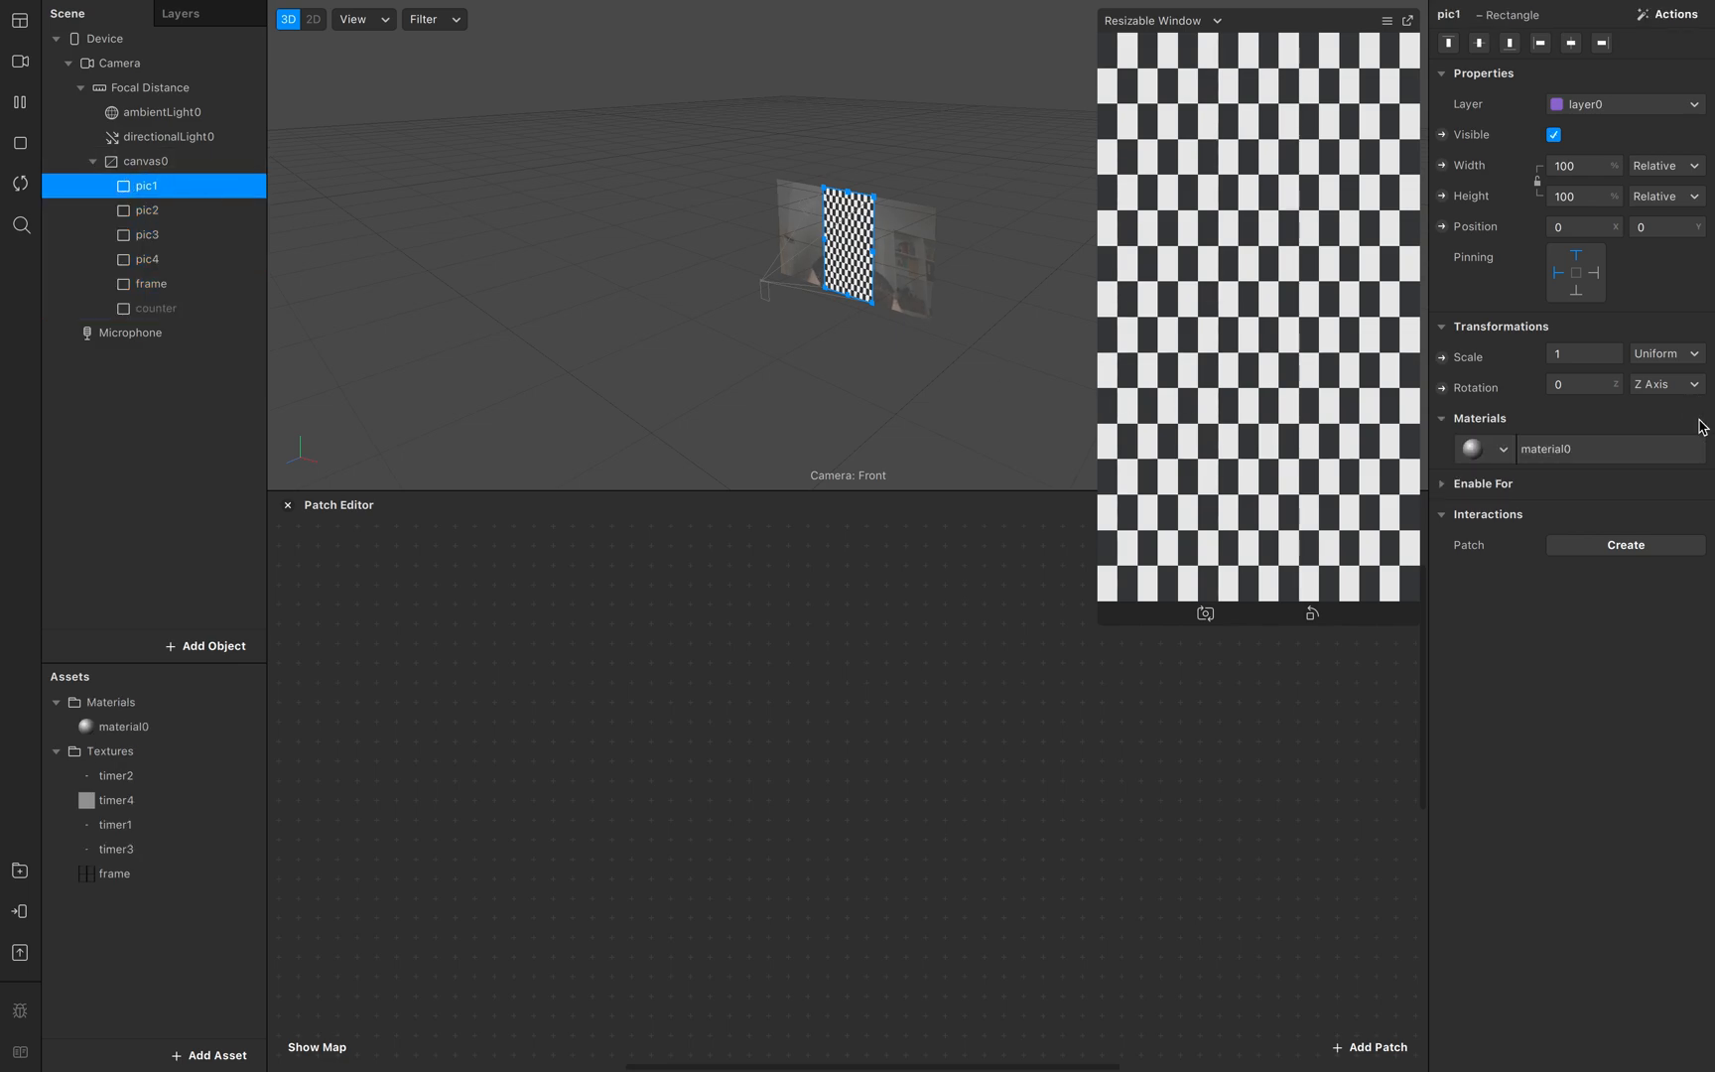
pyautogui.doubleClick(154, 733)
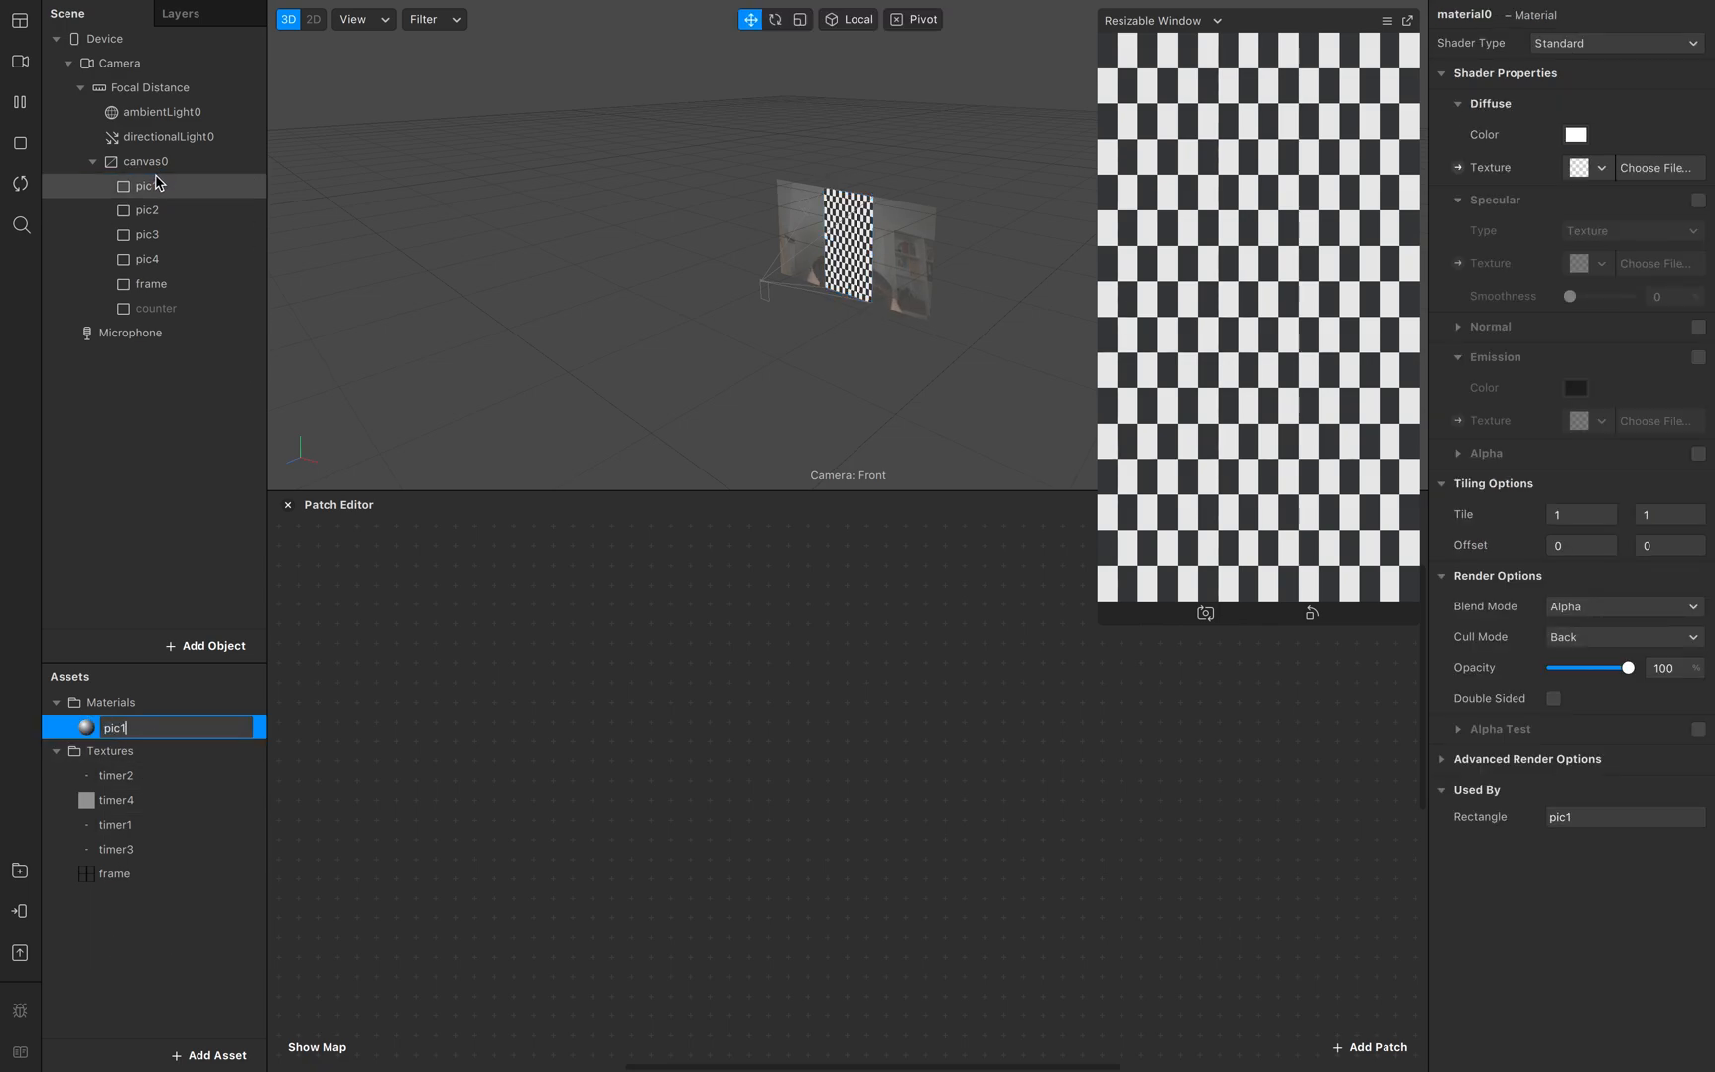
pyautogui.click(157, 752)
# Step: Duplicate the pic1 material three times so that each picture rectangle has its own material
pyautogui.click(162, 736)
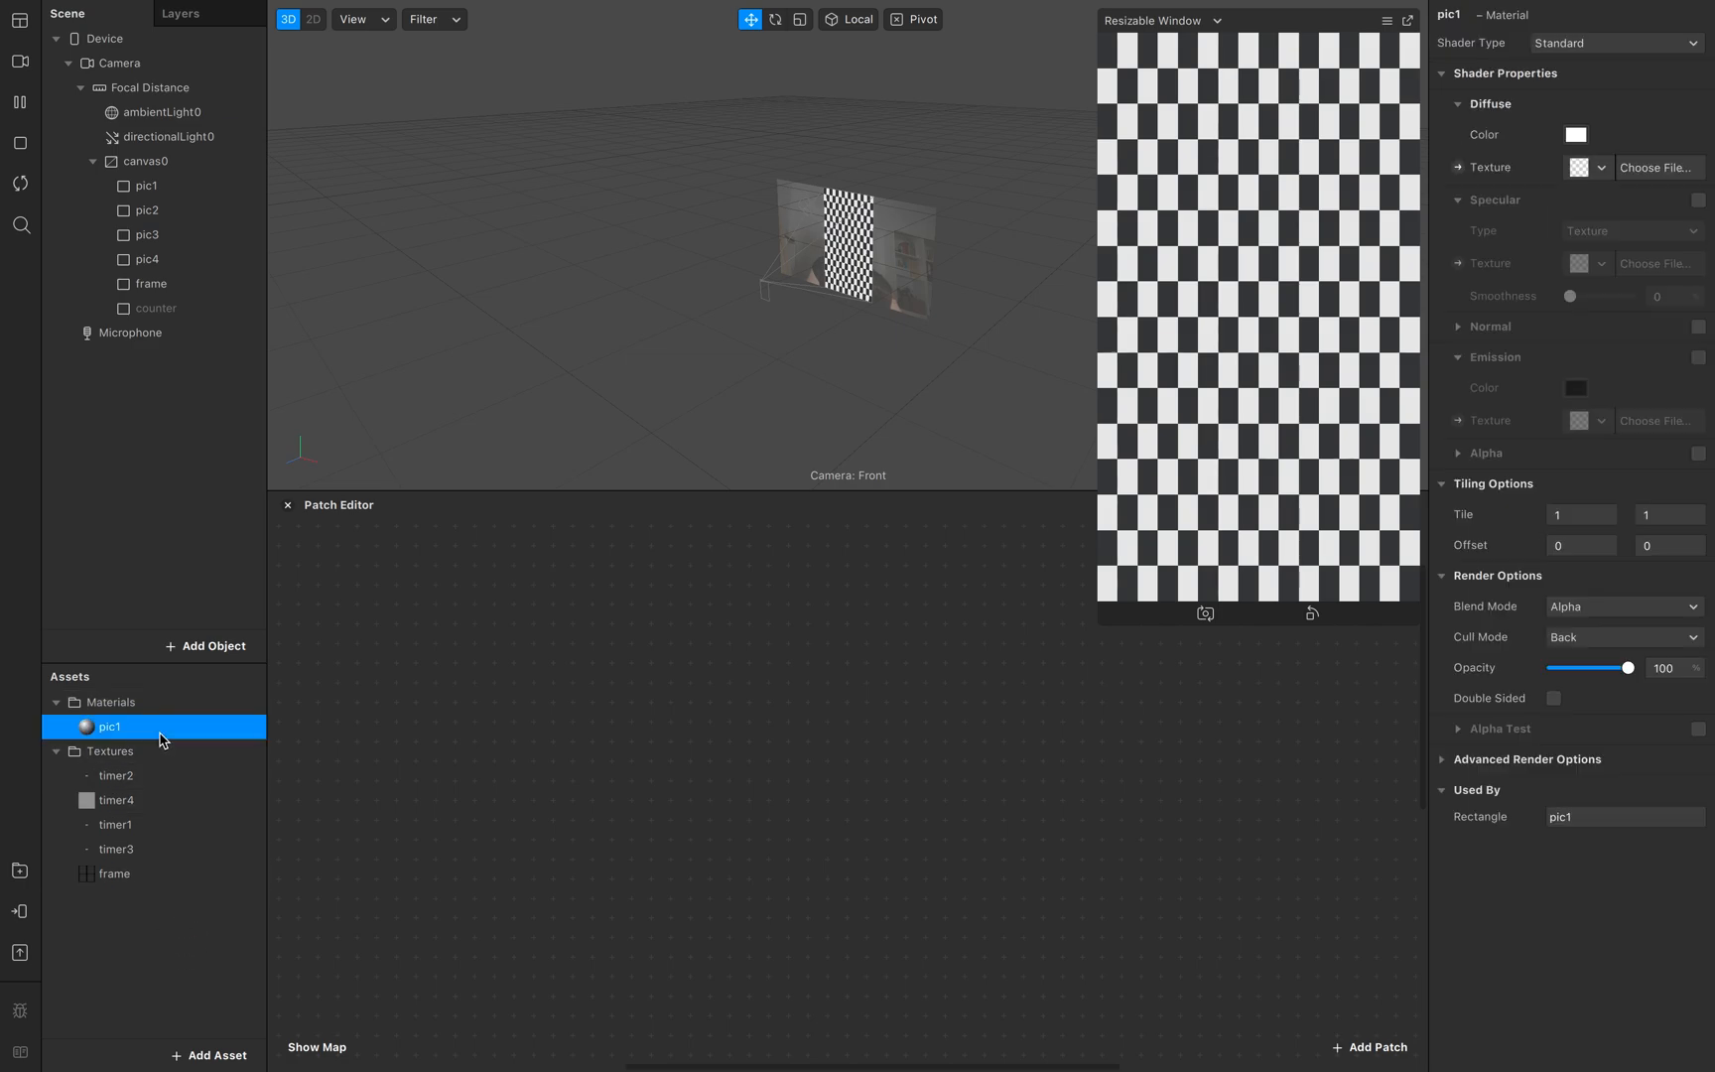
pyautogui.press('super+d')
pyautogui.press('super+d')
pyautogui.press('super+d')
pyautogui.click(137, 804)
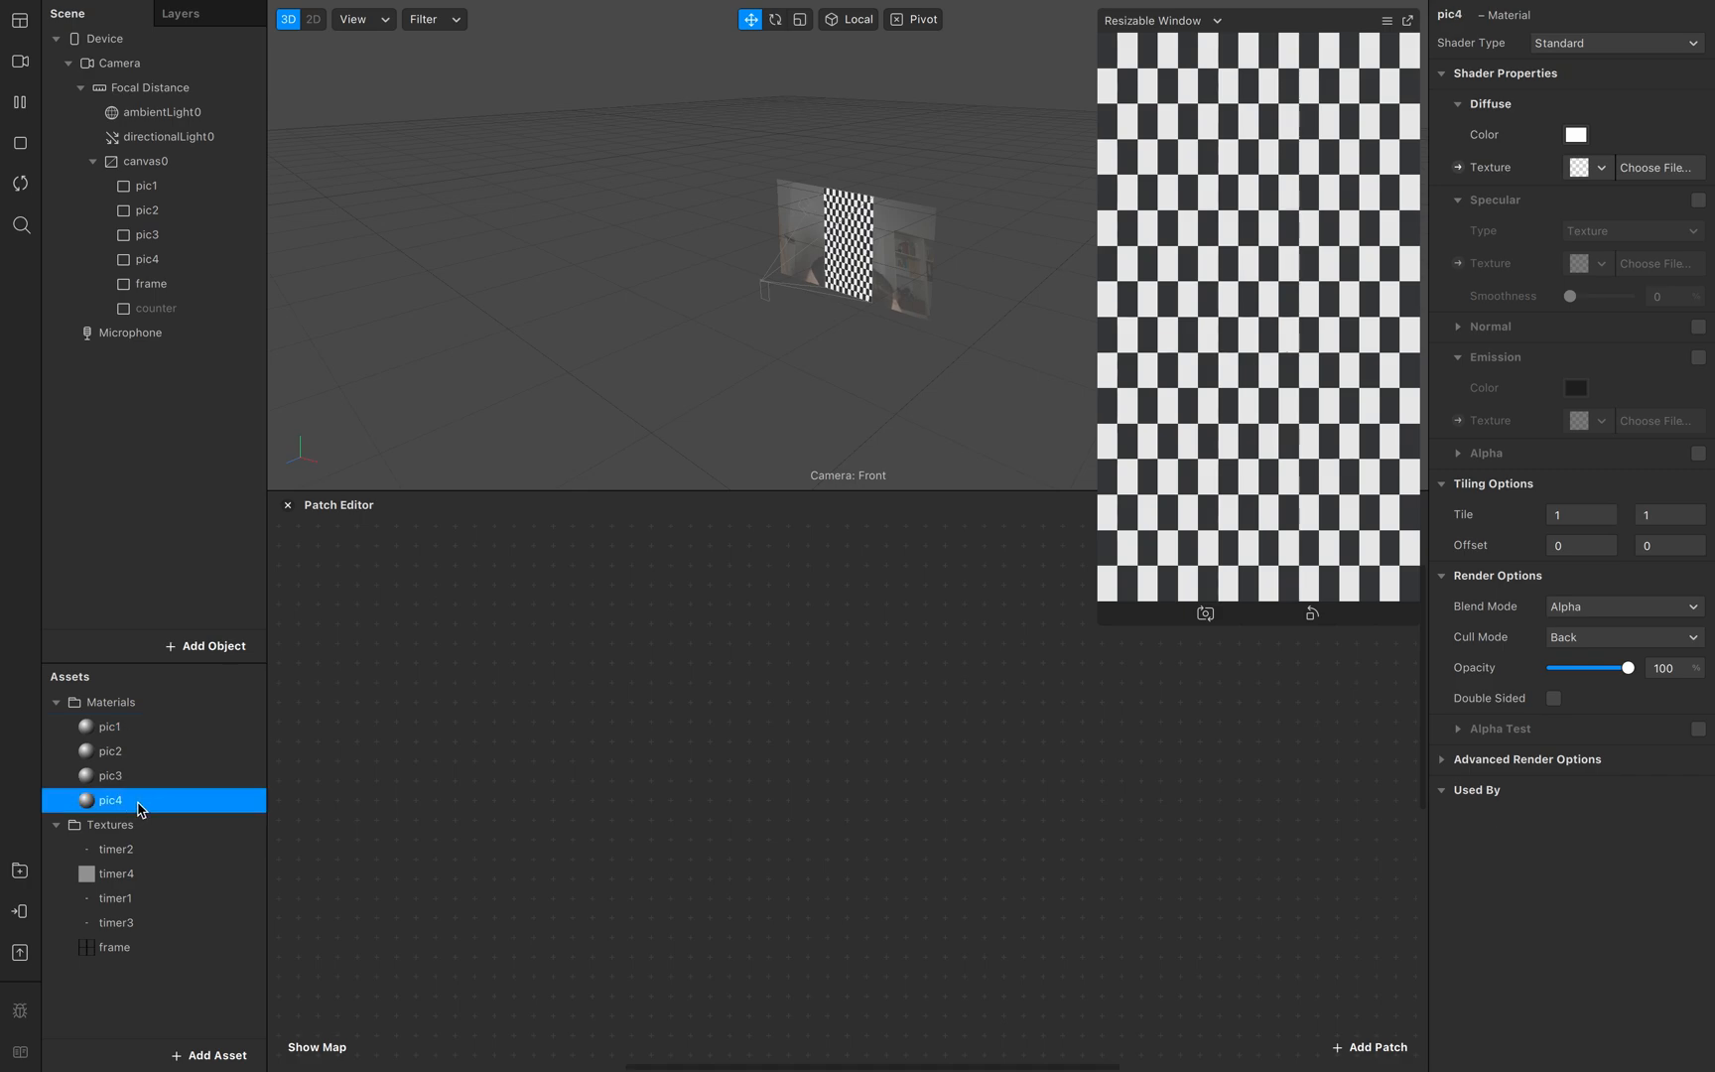
# Step: Duplicate the pic4 material and rename the copy frame, then duplicate that material and rename its copy counter
pyautogui.press('super+d')
pyautogui.doubleClick(138, 829)
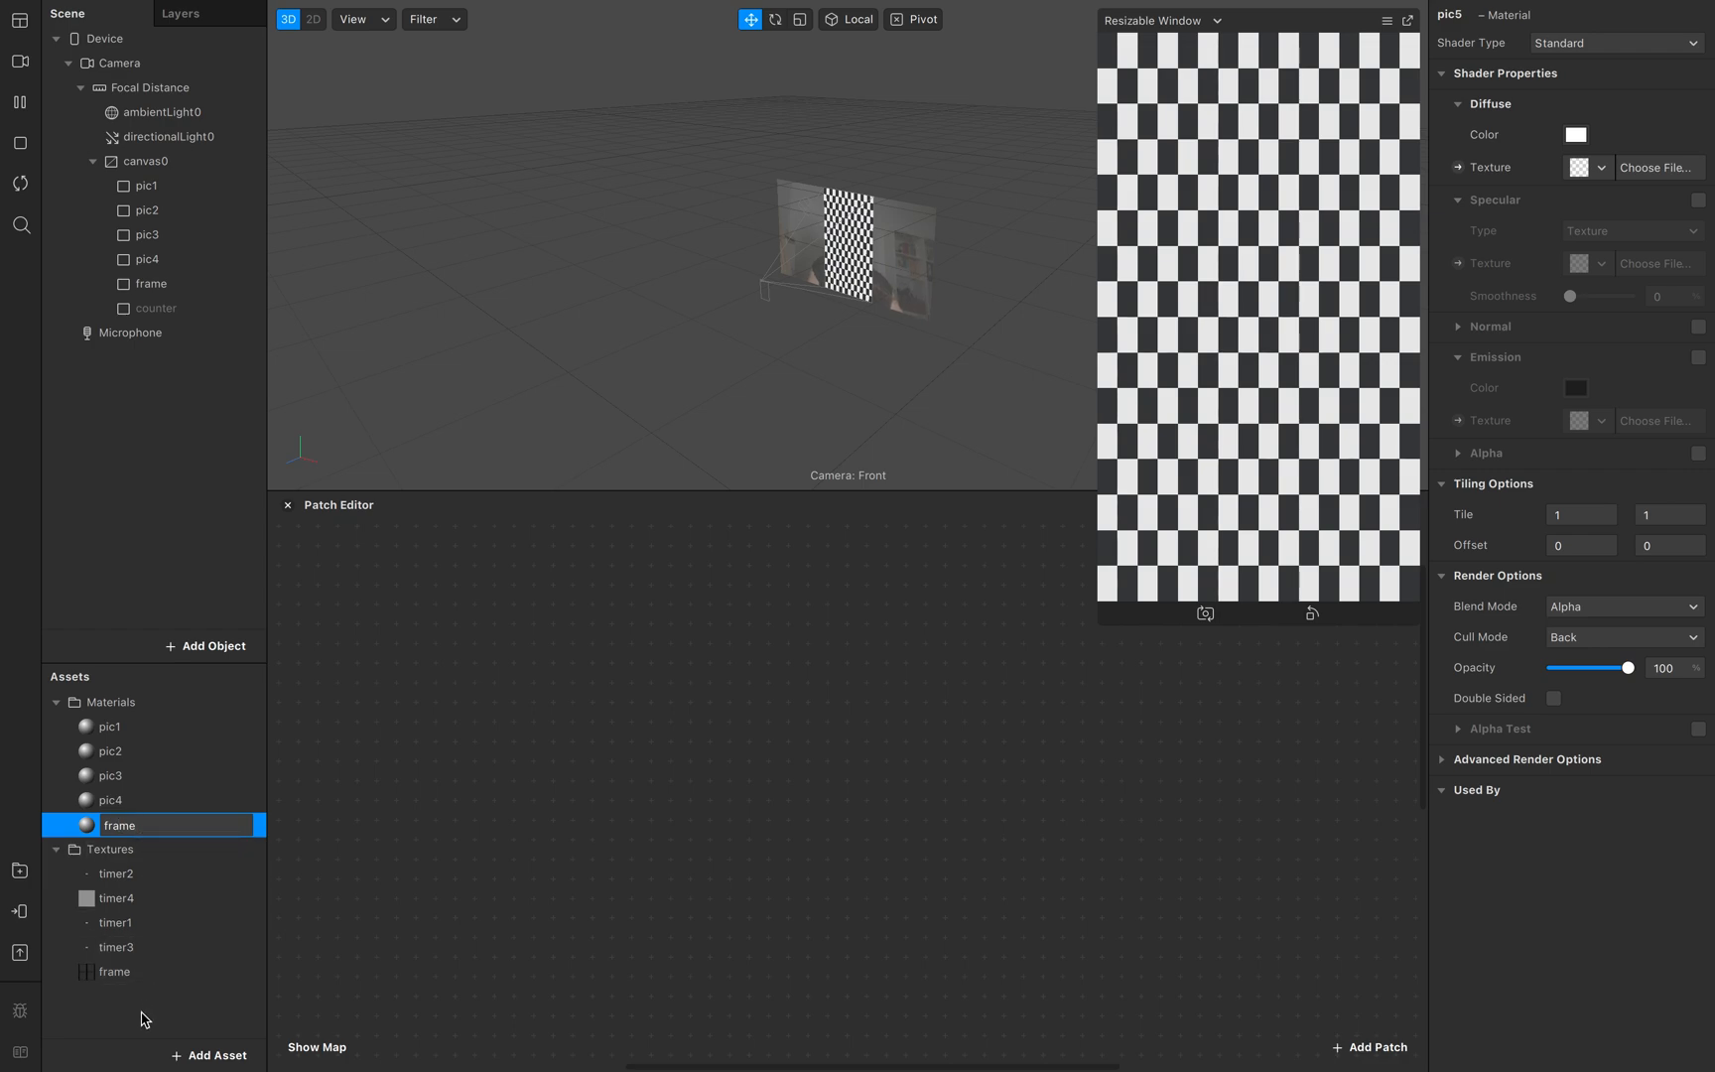
pyautogui.press('Return')
pyautogui.press('super+d')
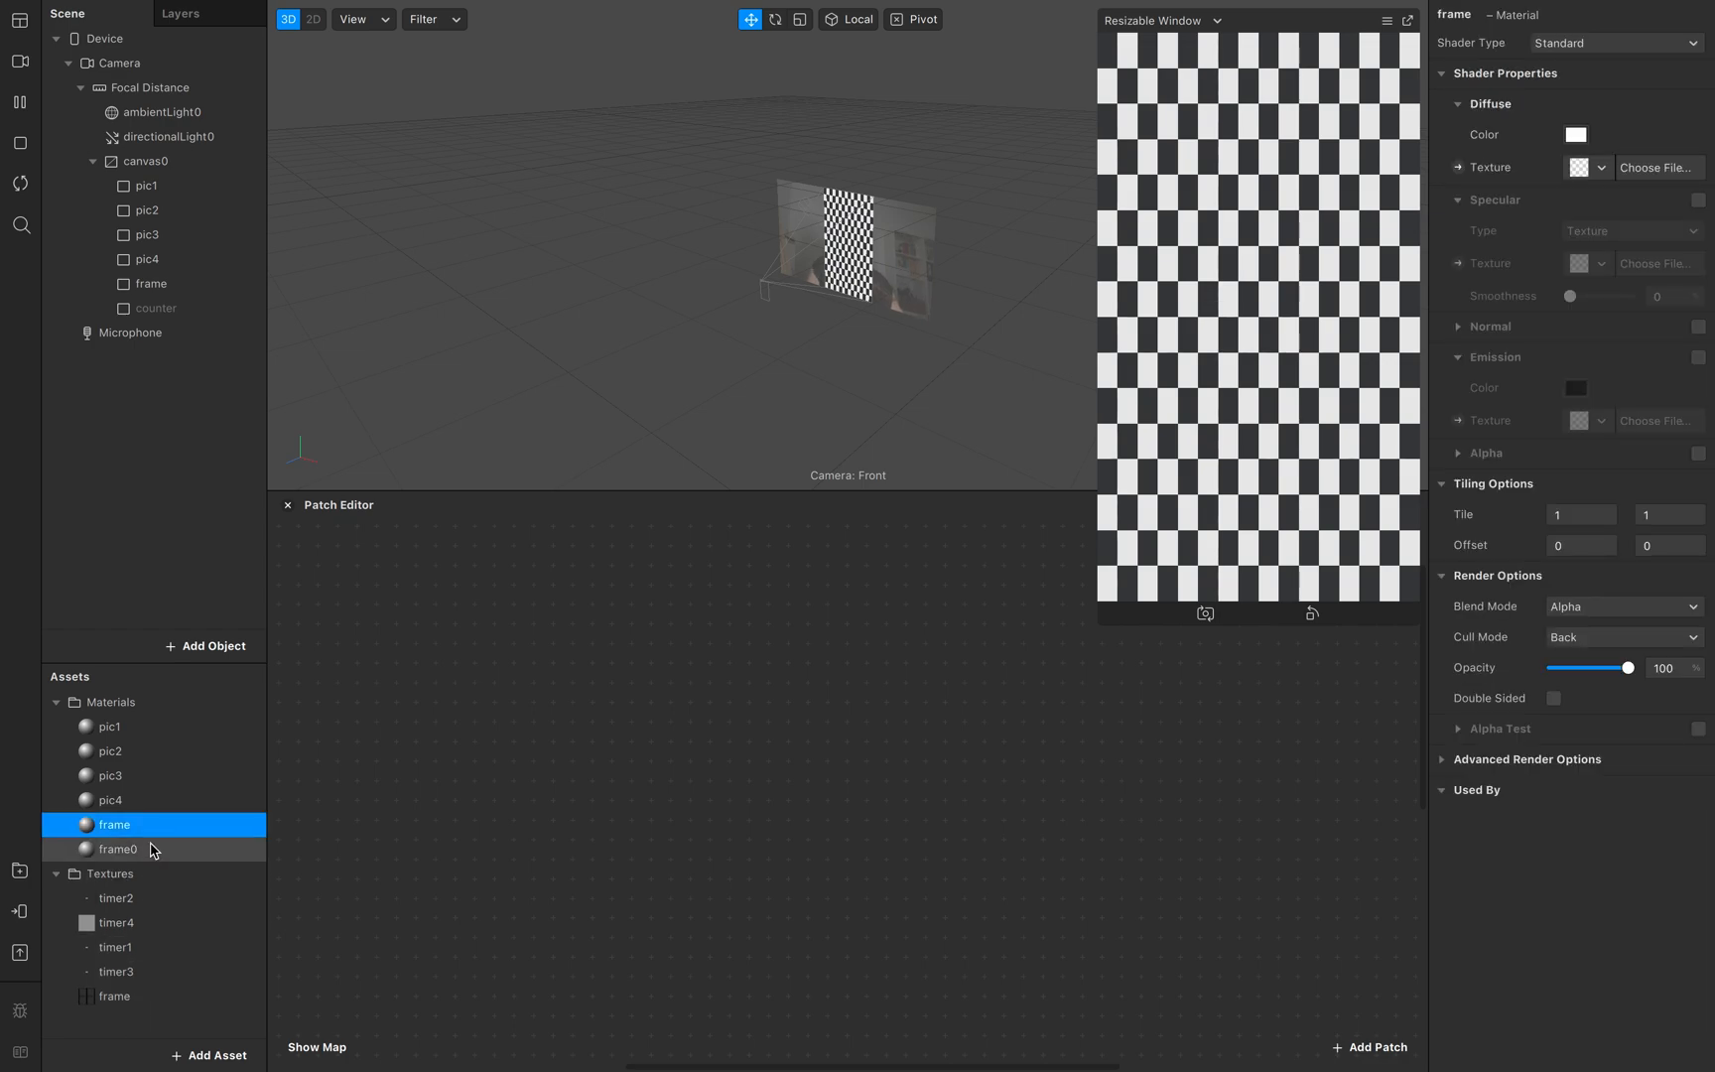
pyautogui.doubleClick(152, 848)
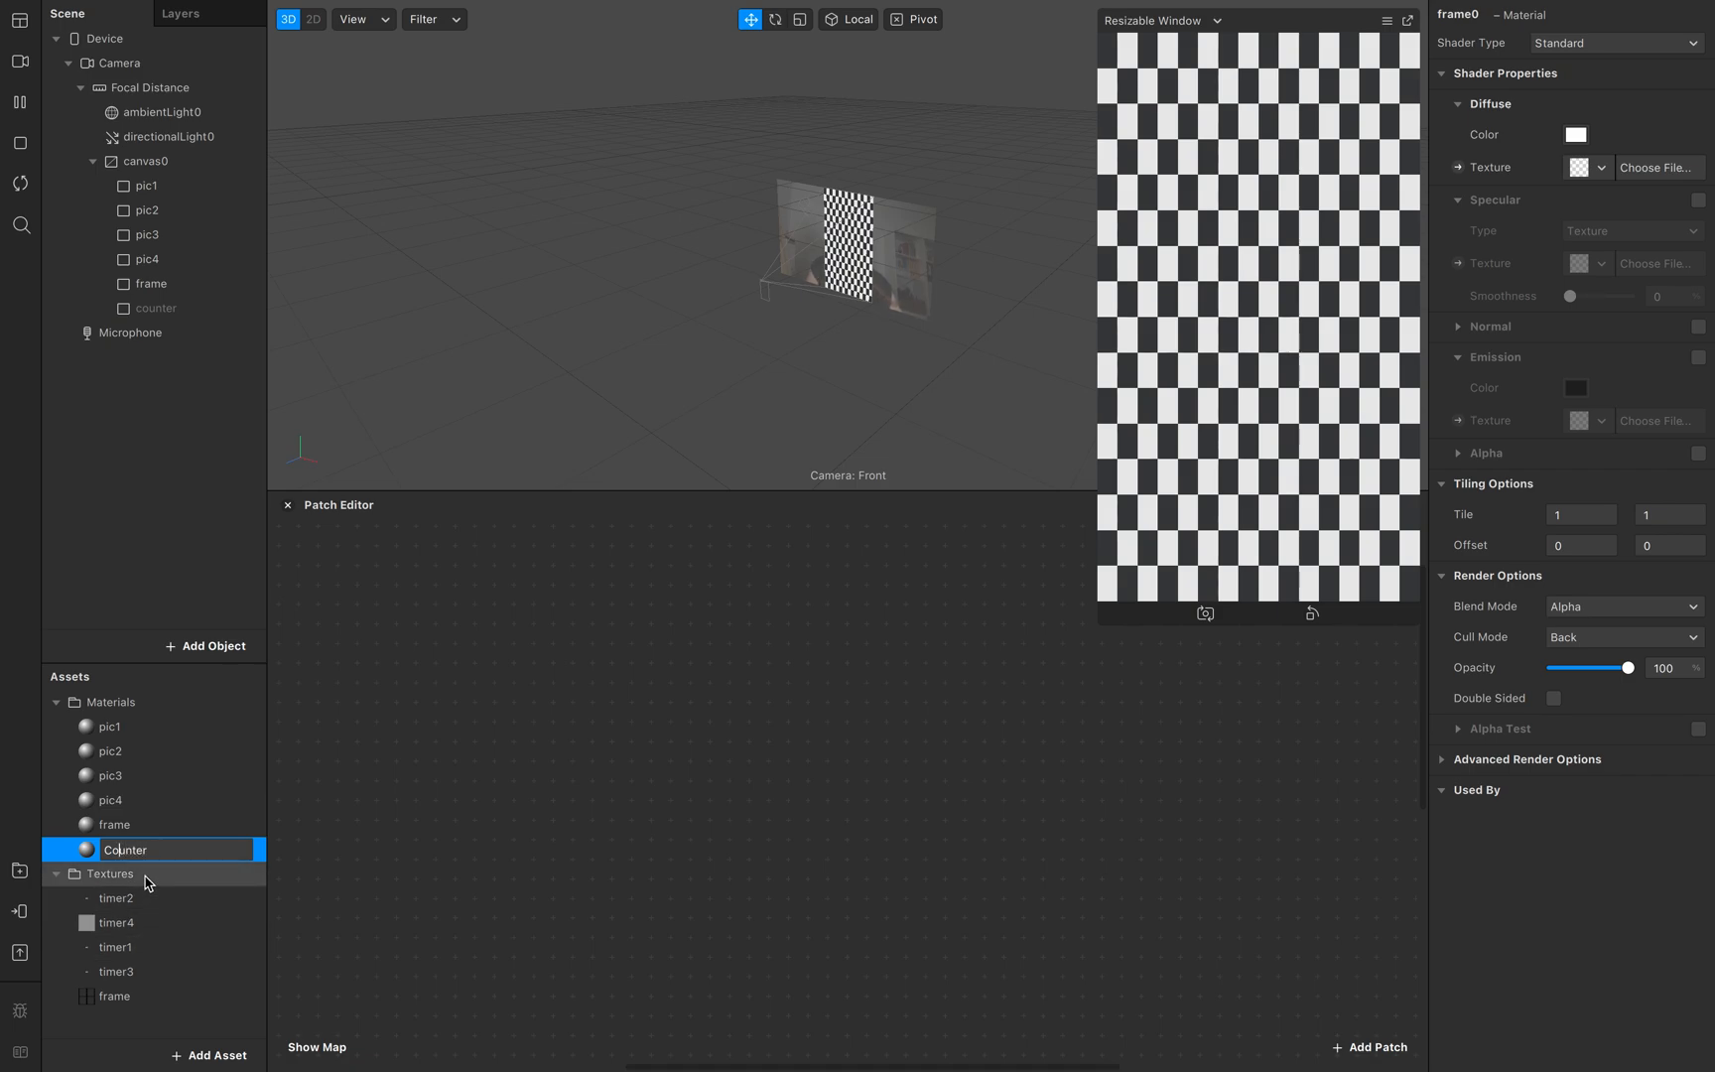
pyautogui.write('c')
pyautogui.press('Return')
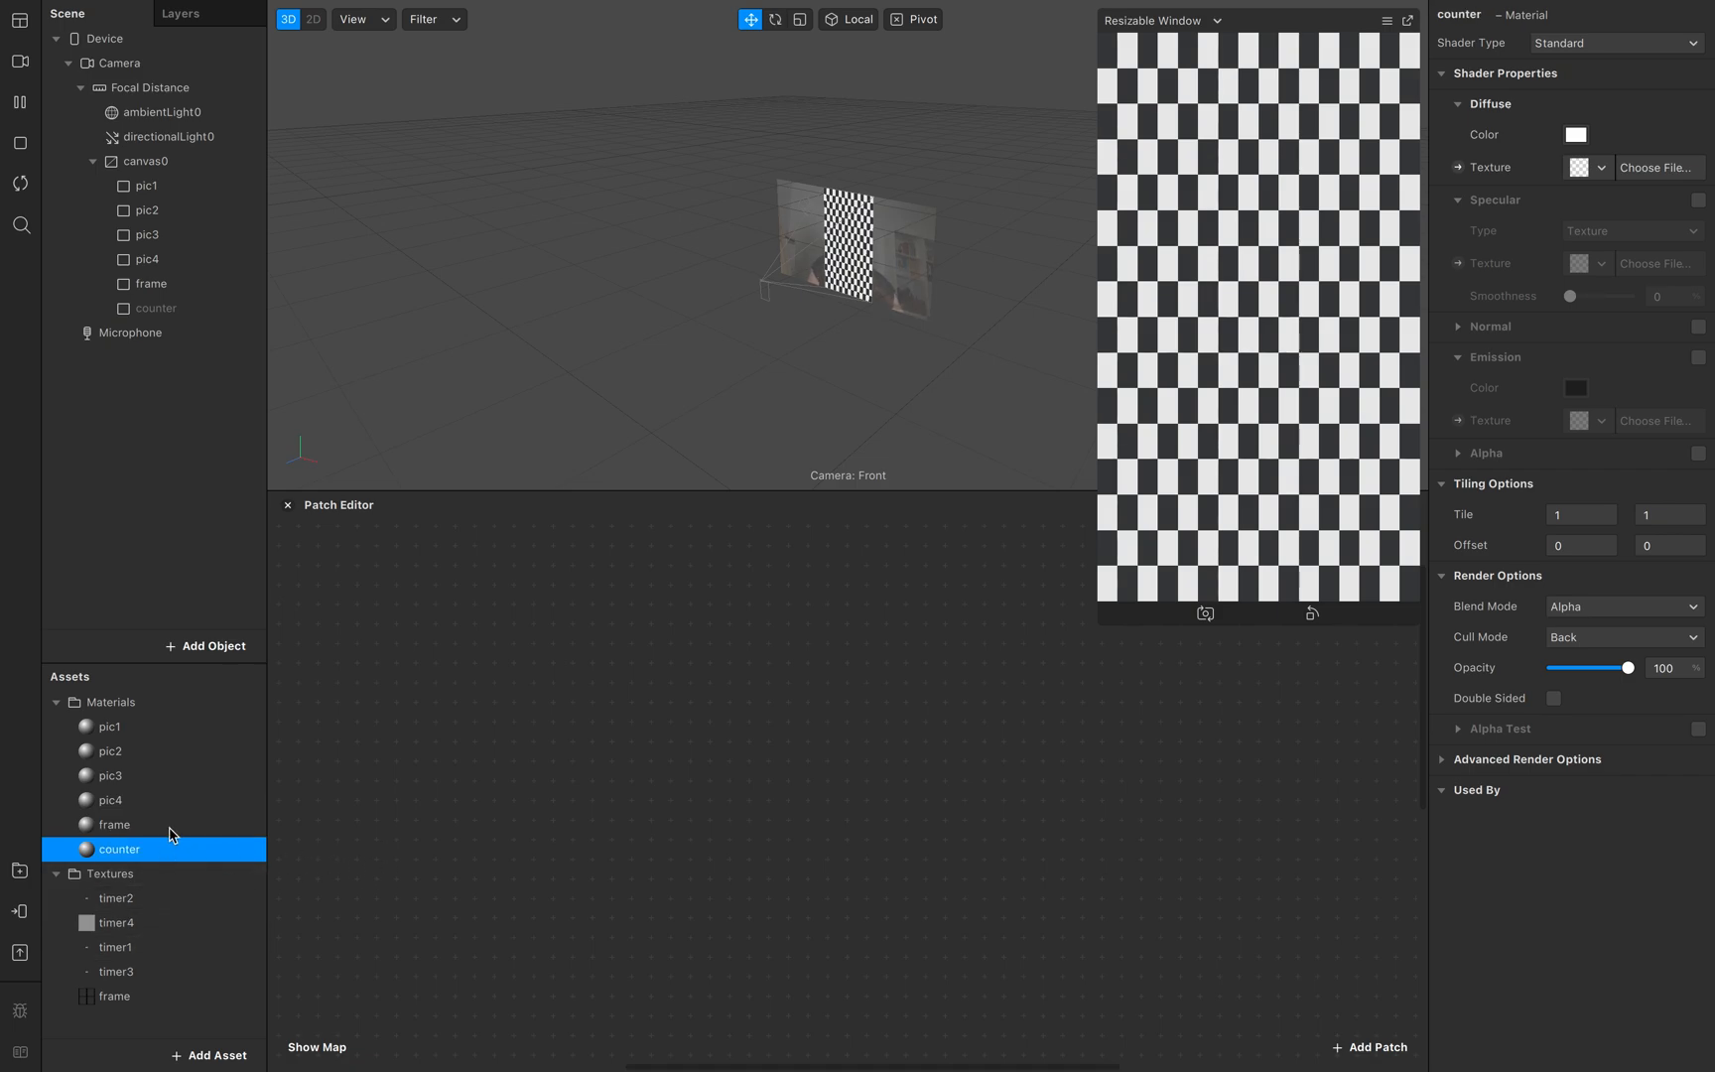
# Step: Assign the pic2 material to the pic2 rectangle and the pic3 material to the pic3 rectangle
pyautogui.click(144, 728)
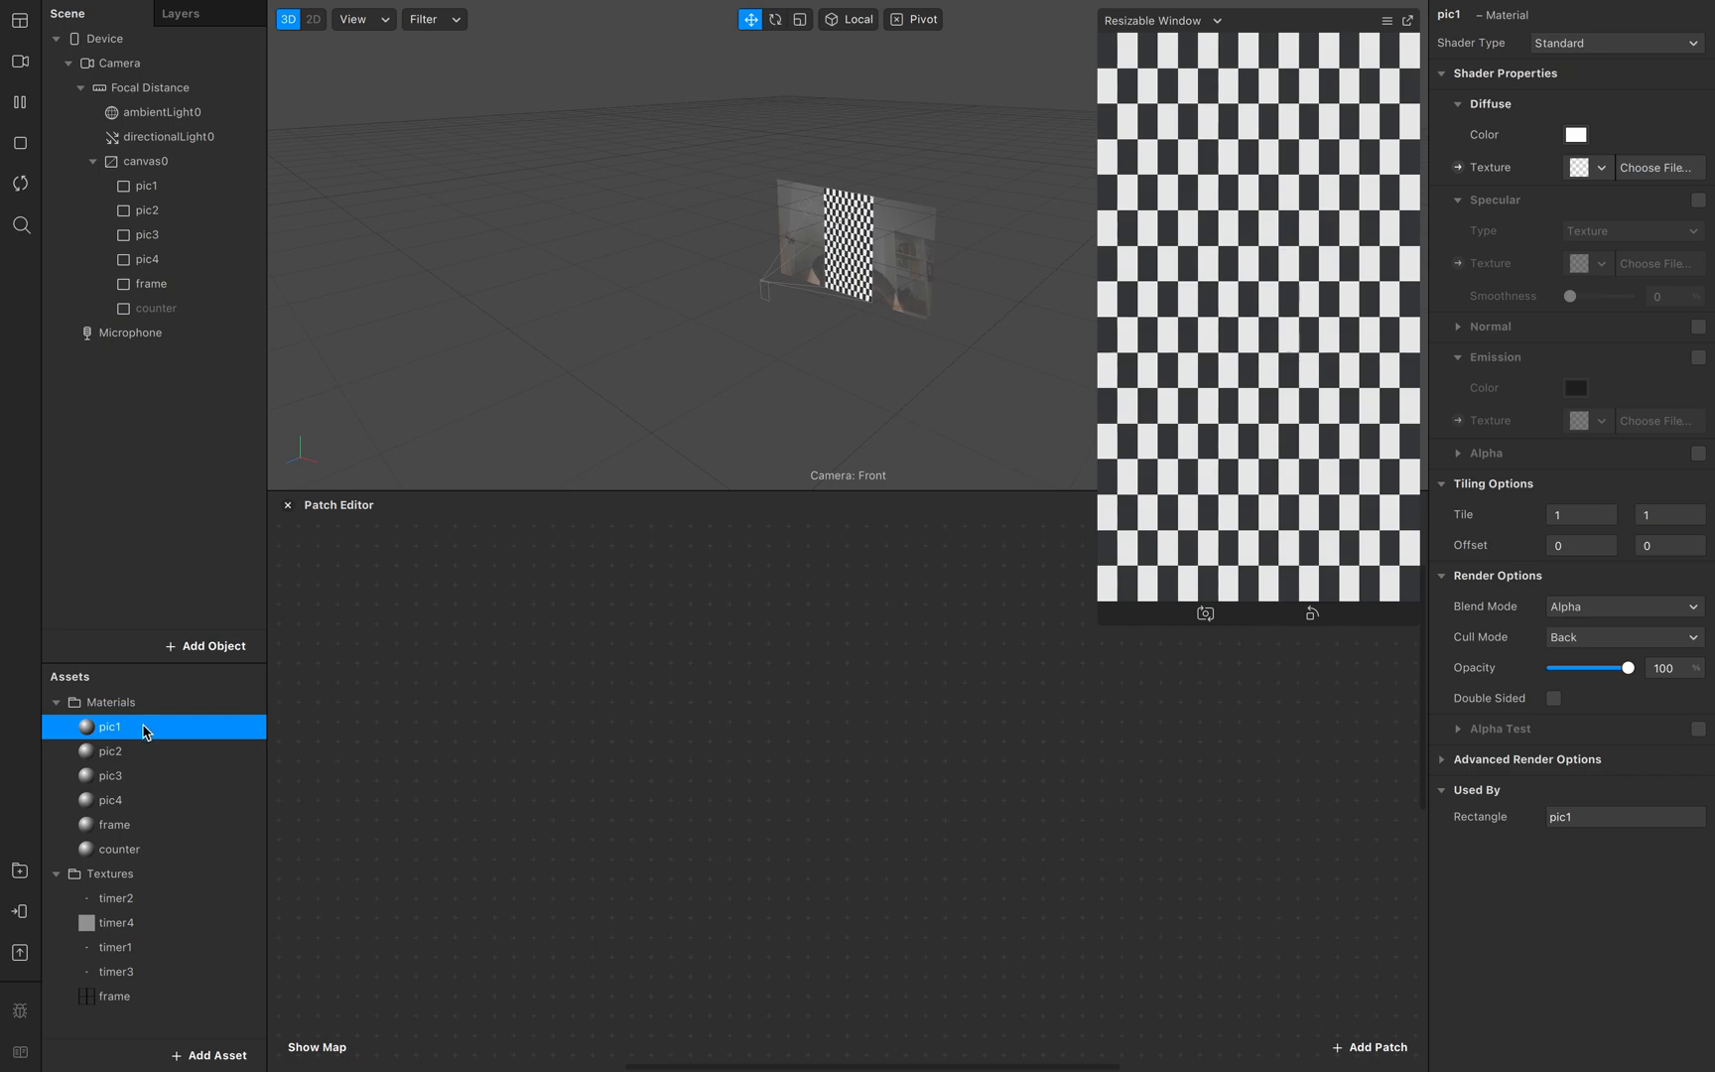
pyautogui.click(171, 192)
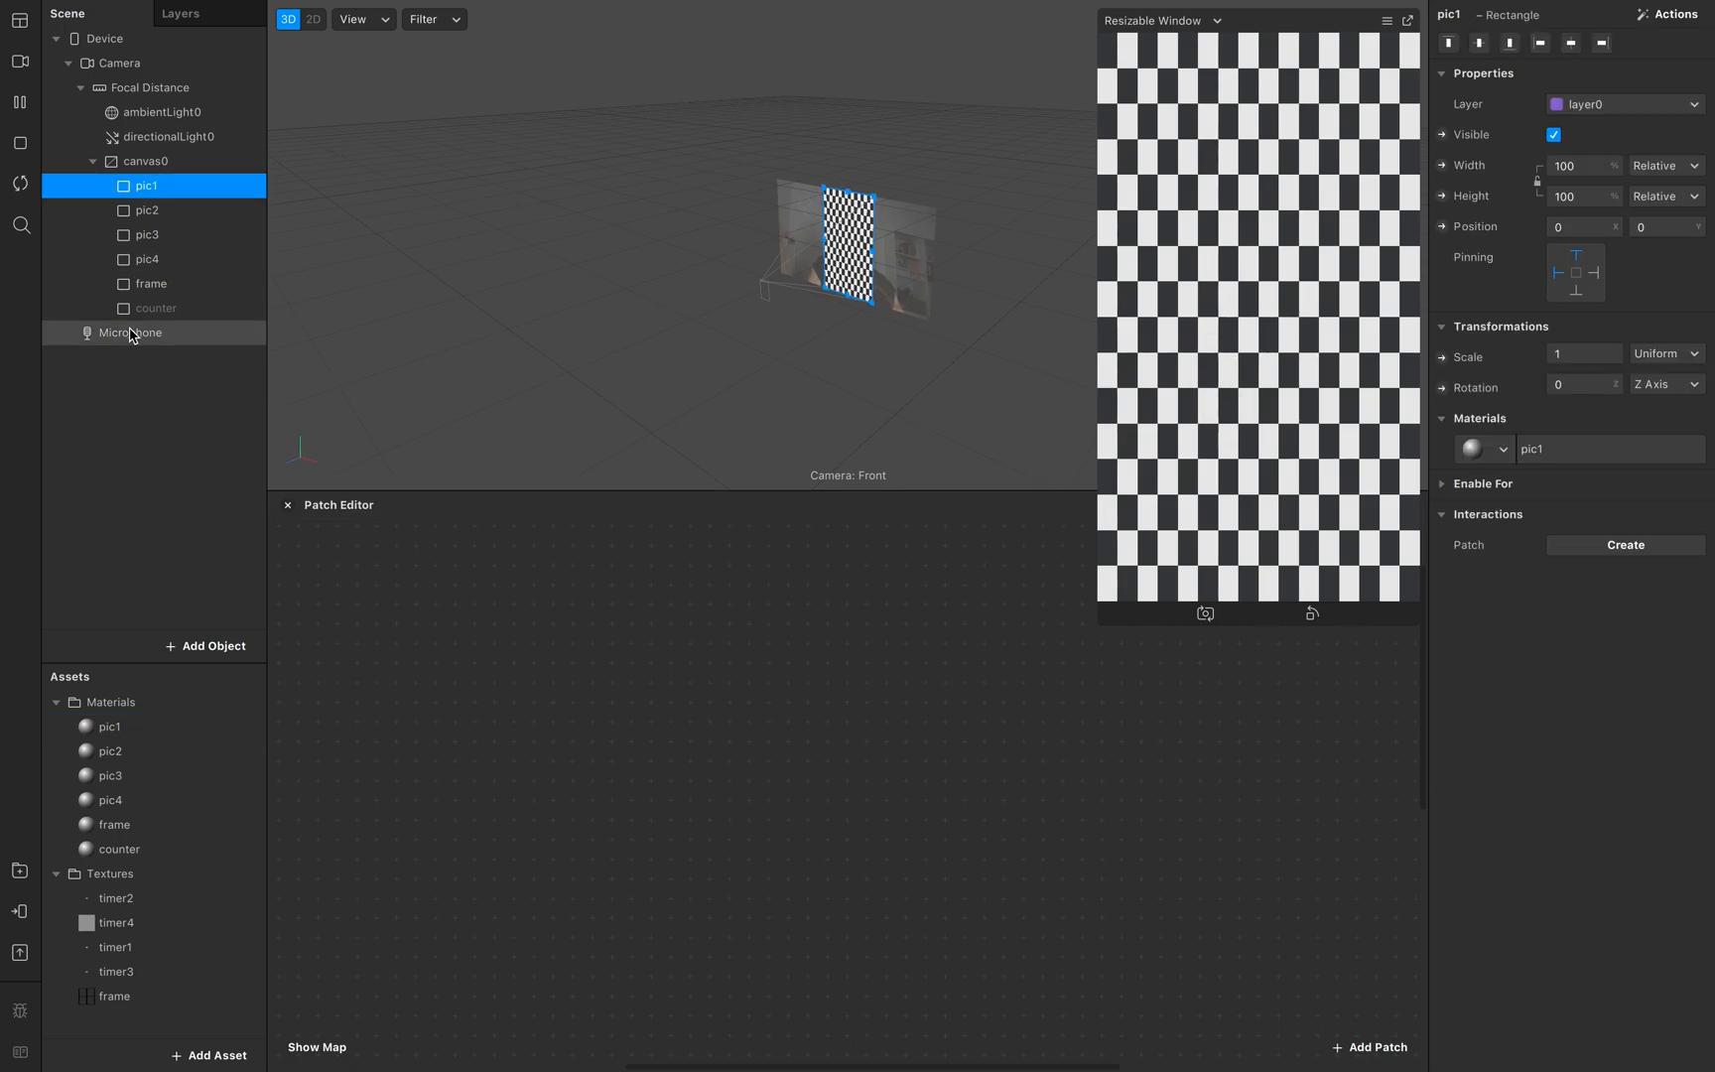
pyautogui.click(147, 211)
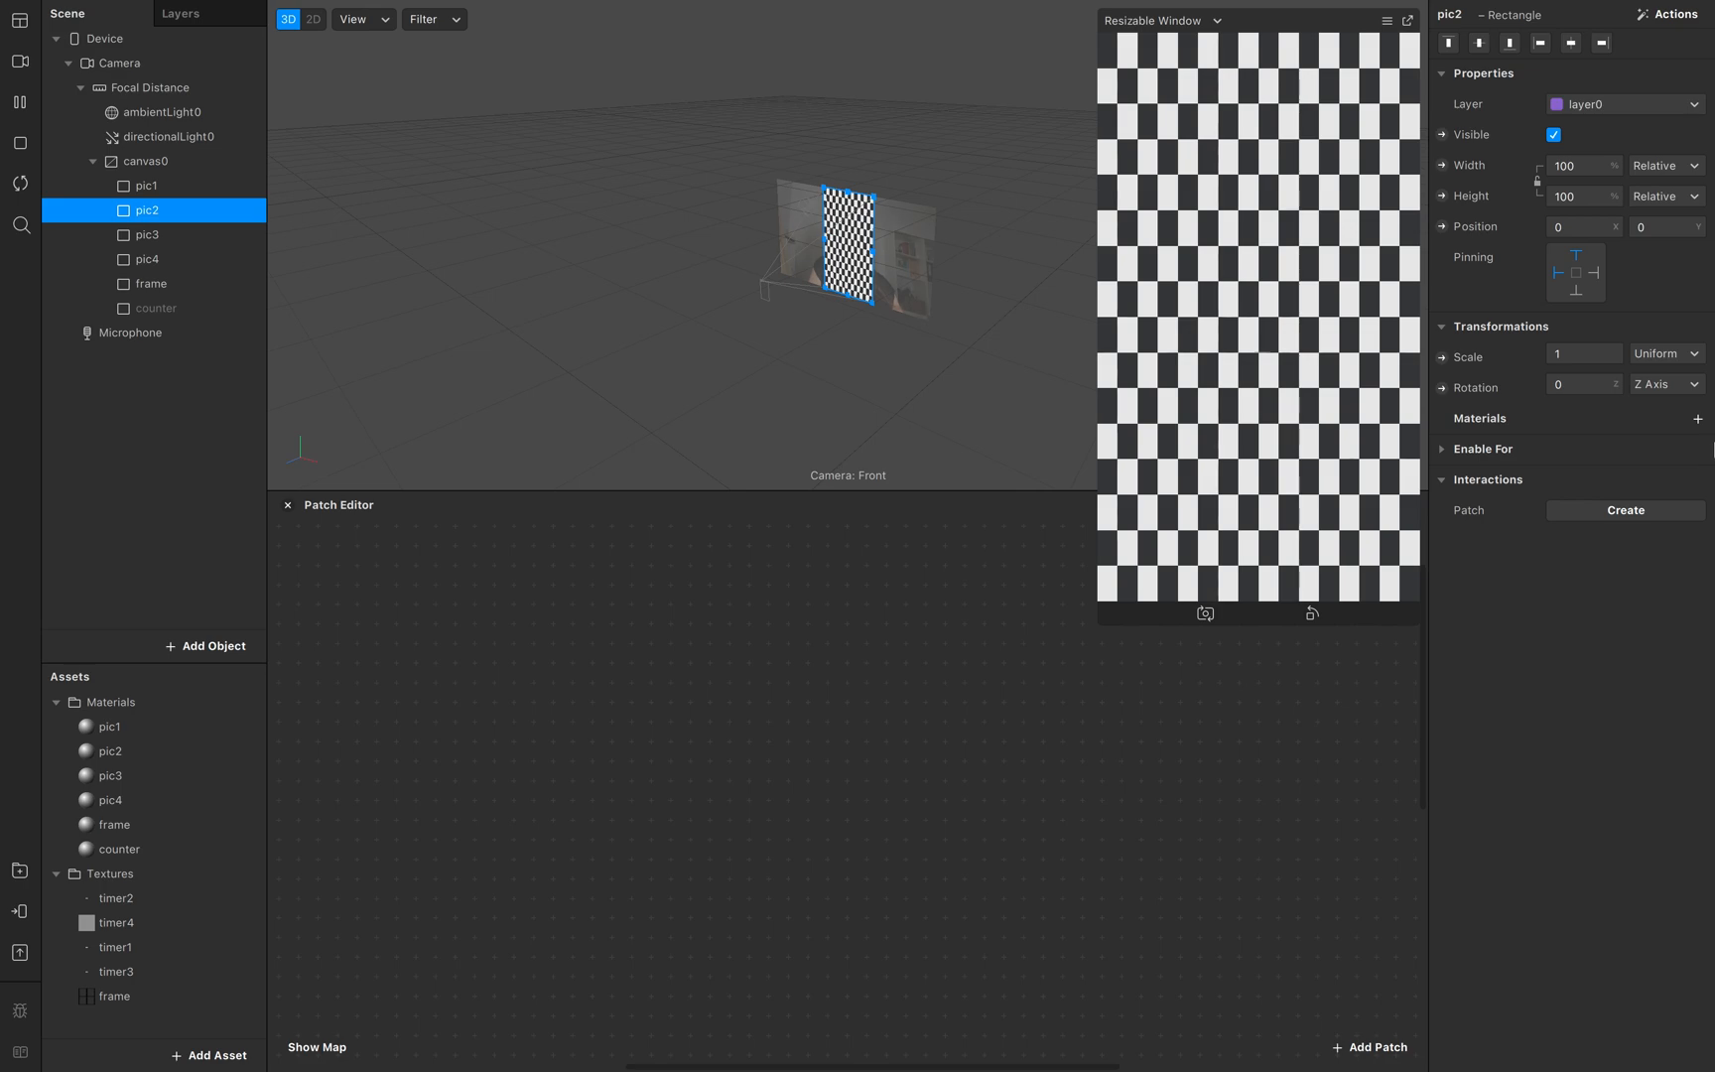
pyautogui.click(1696, 420)
pyautogui.click(1489, 477)
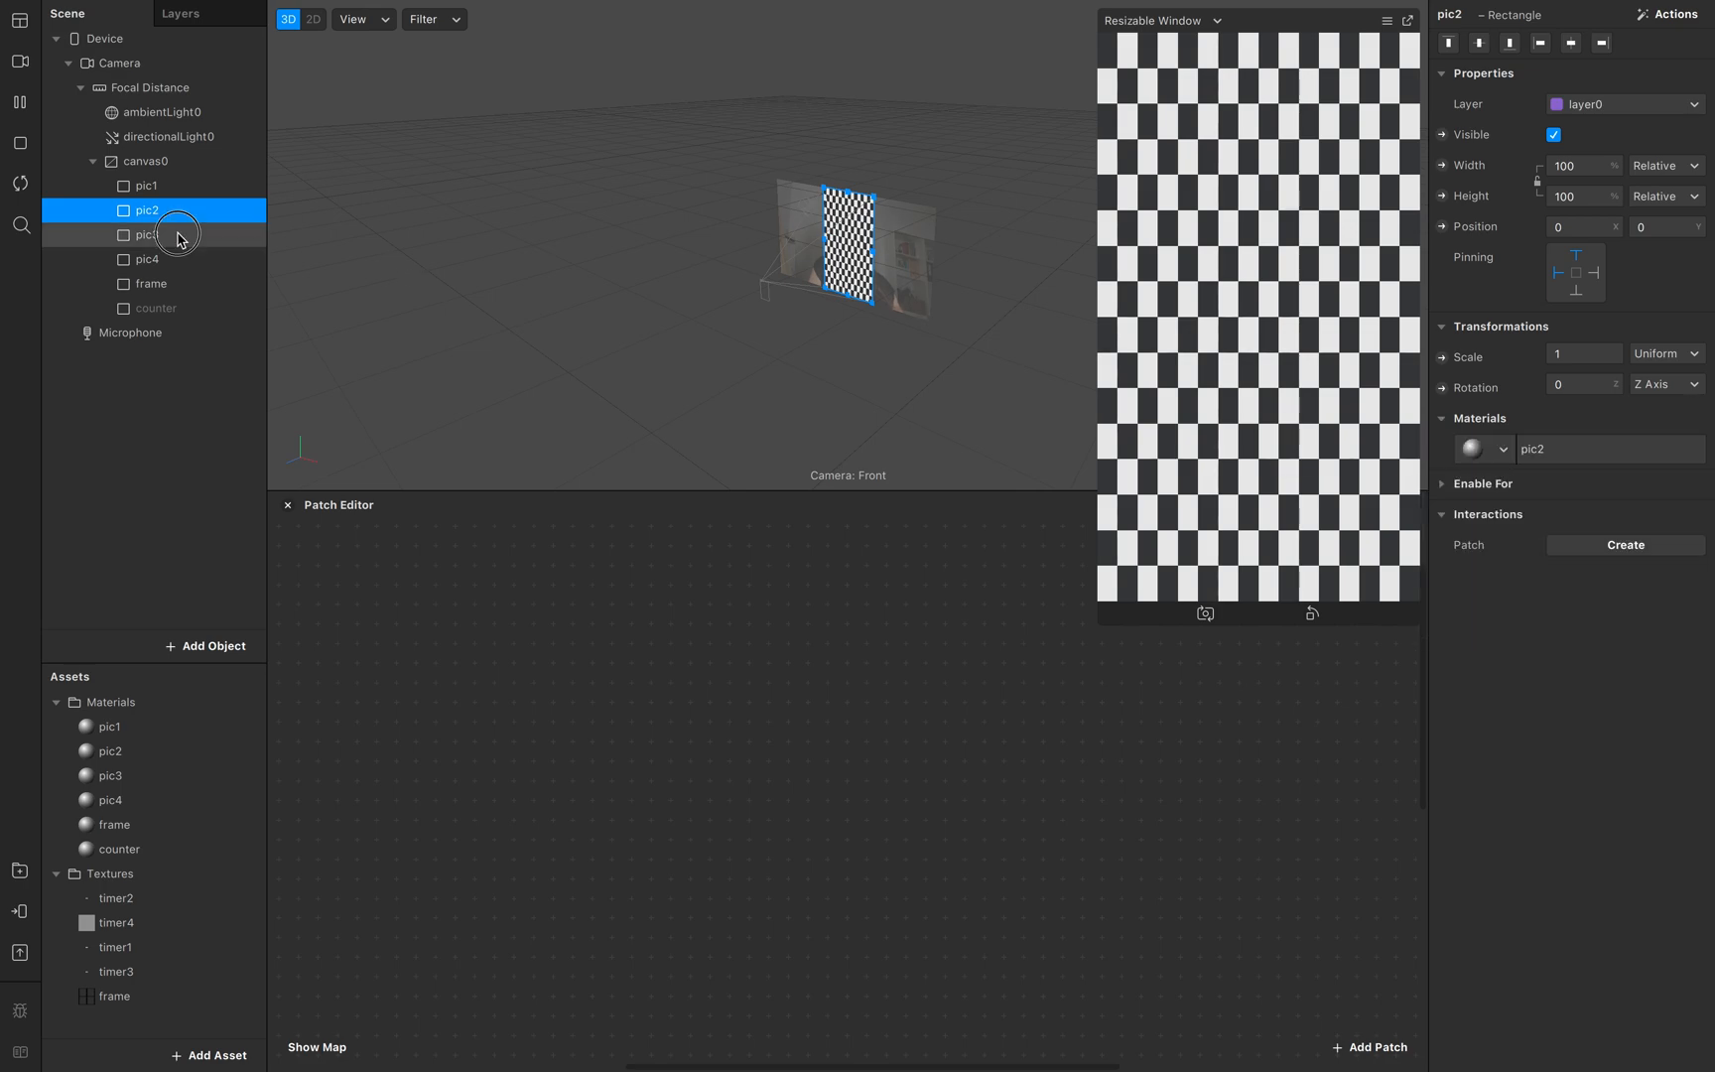
pyautogui.click(177, 234)
pyautogui.click(1697, 418)
pyautogui.click(1471, 506)
# Step: Assign the matching pic4, frame and counter materials to the rectangles of the same names
pyautogui.click(146, 259)
pyautogui.click(1697, 418)
pyautogui.click(1471, 535)
pyautogui.click(151, 284)
pyautogui.click(1697, 418)
pyautogui.click(1479, 564)
pyautogui.click(167, 311)
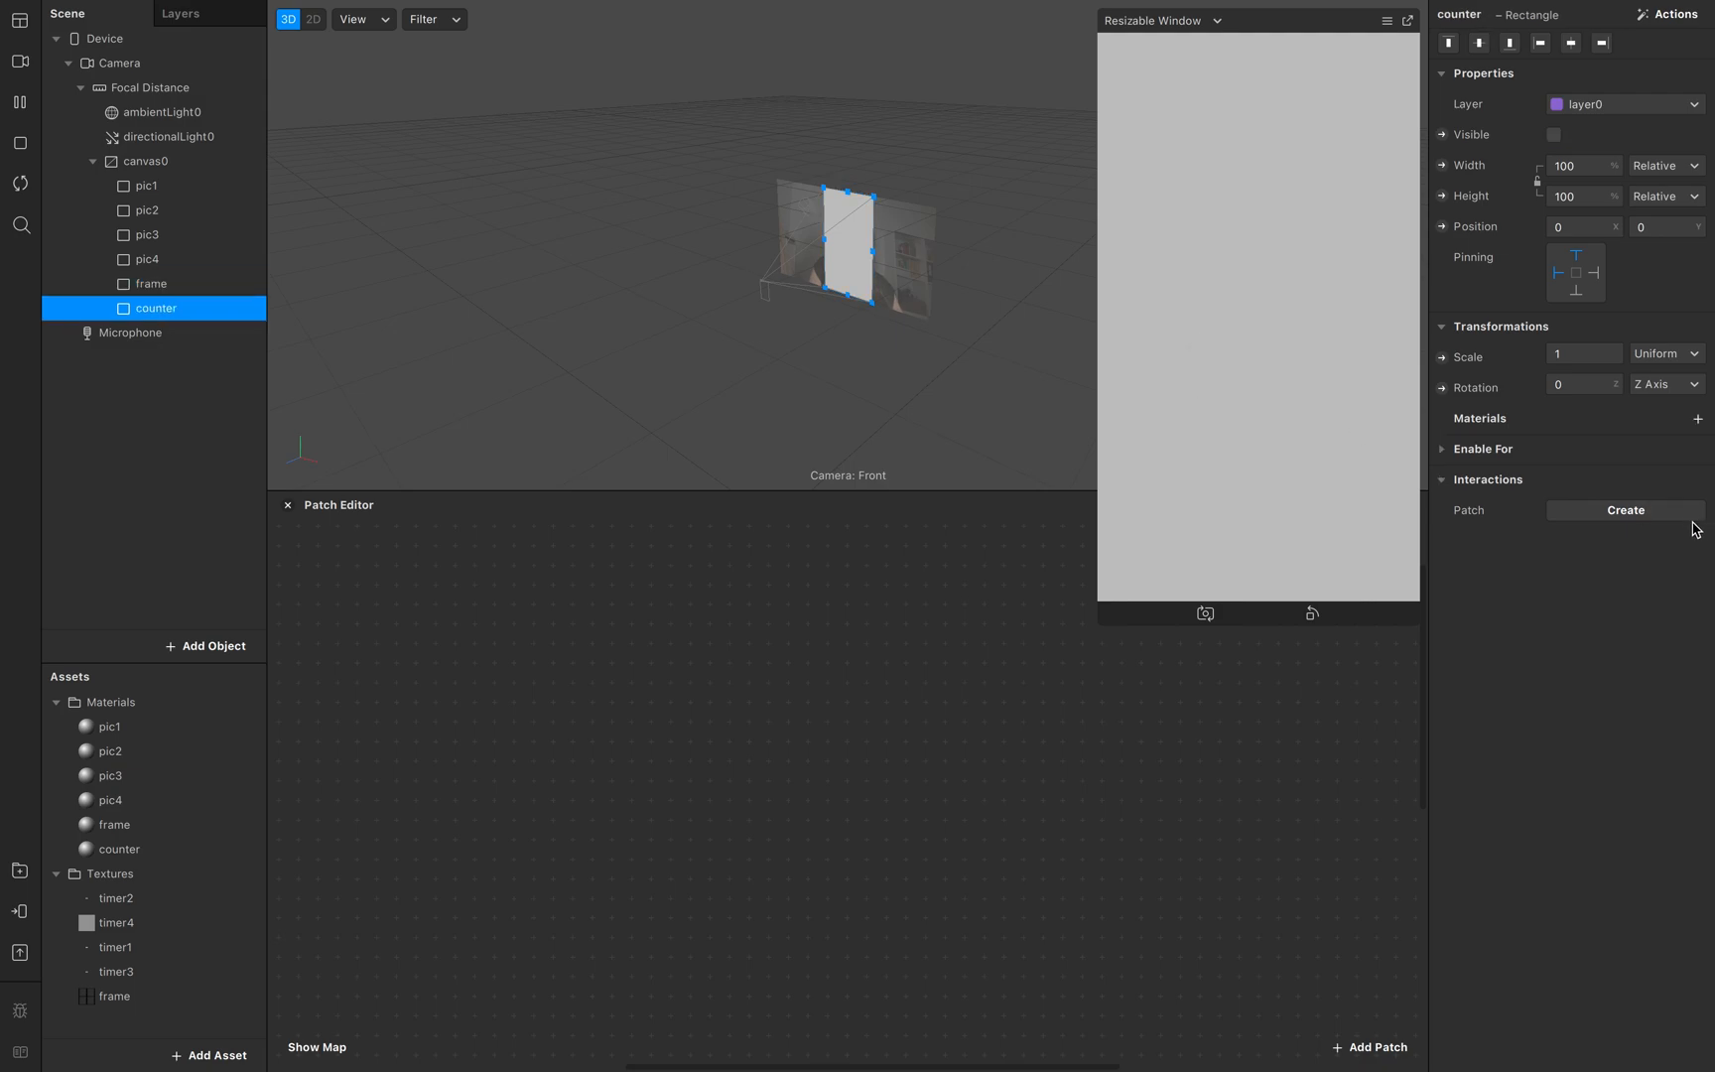
pyautogui.click(1697, 418)
pyautogui.click(1479, 592)
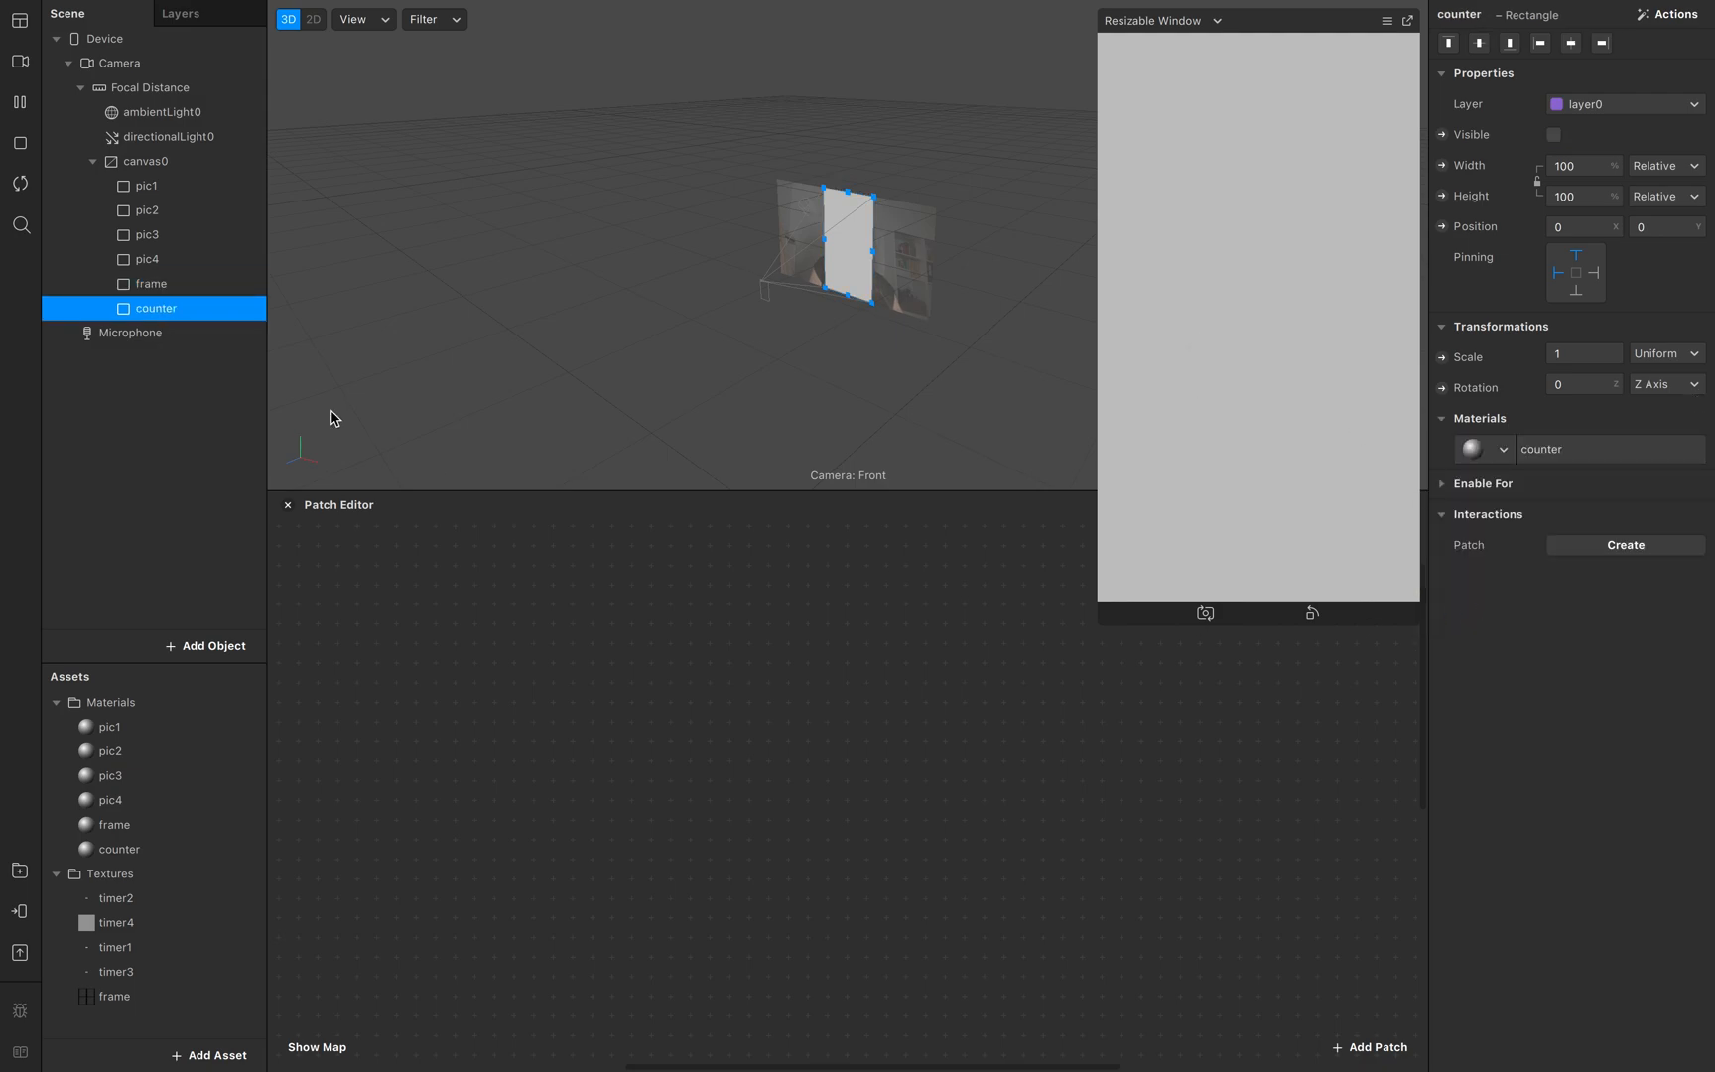
# Step: Set the shader type of all six materials, pic1 through counter, to Flat
pyautogui.click(179, 427)
pyautogui.click(109, 727)
pyautogui.keyDown('shift'); pyautogui.click(129, 848); pyautogui.keyUp('shift')
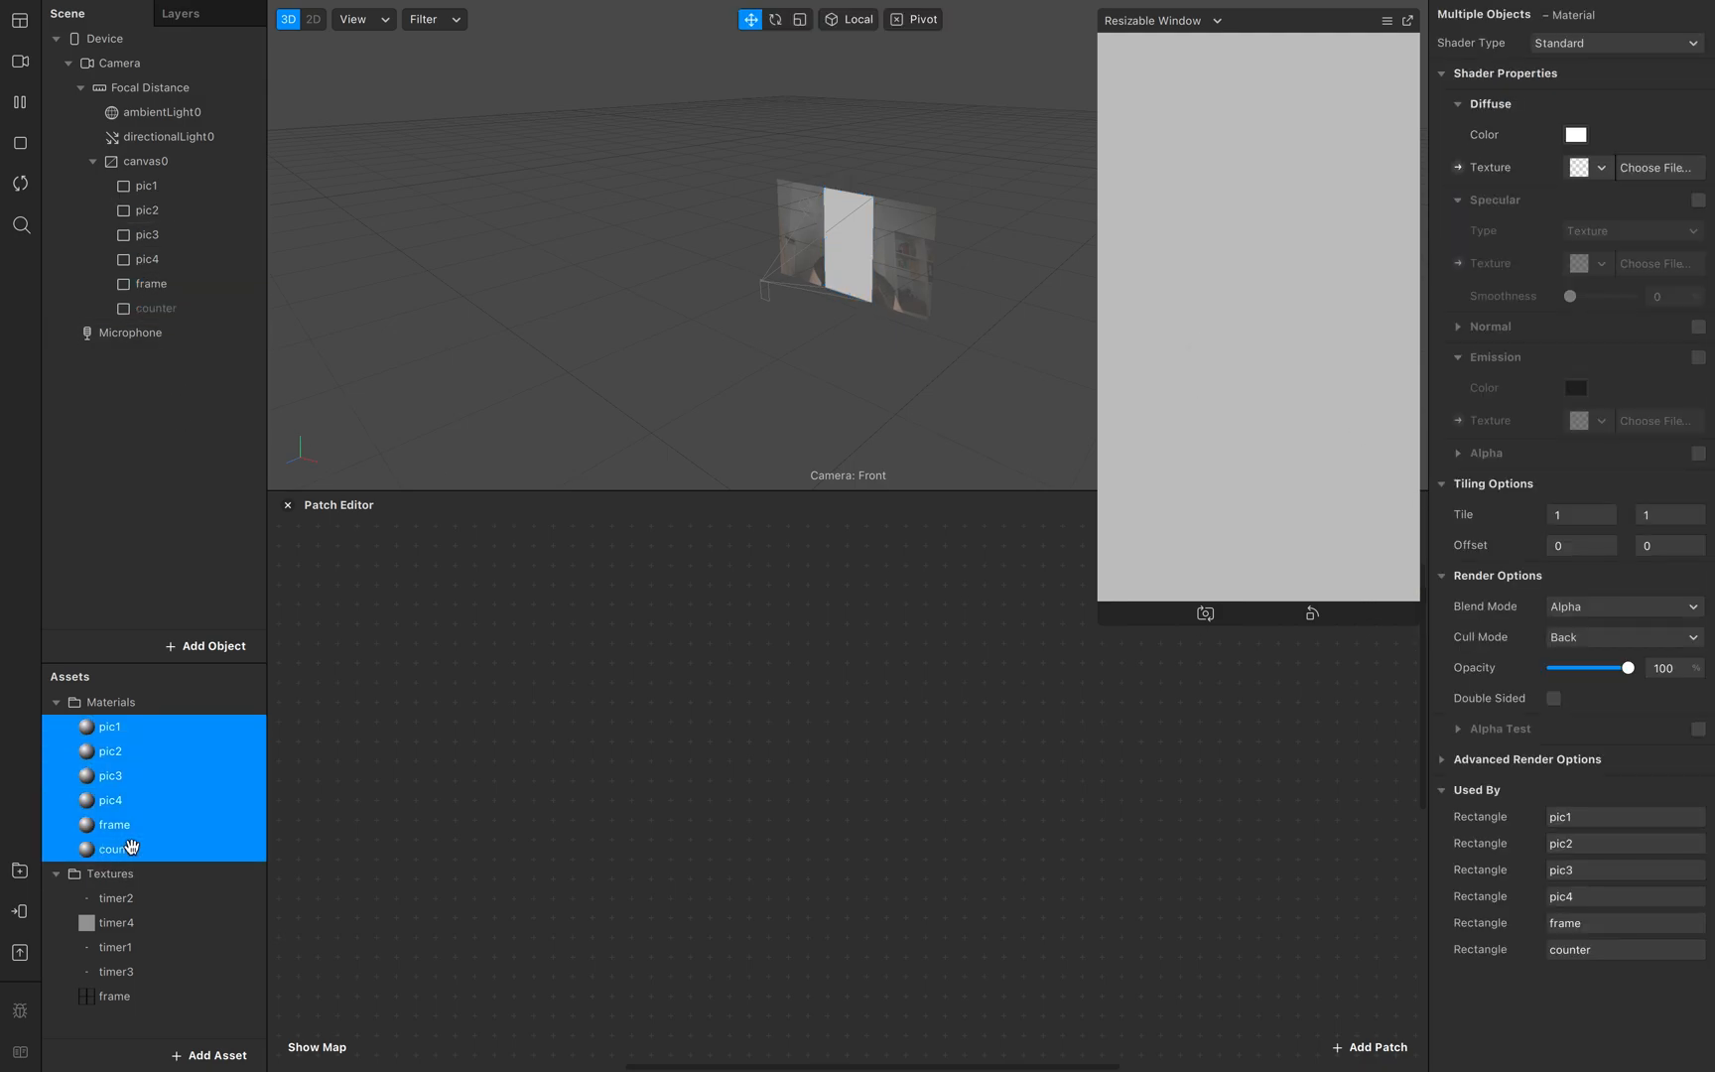
pyautogui.click(1572, 43)
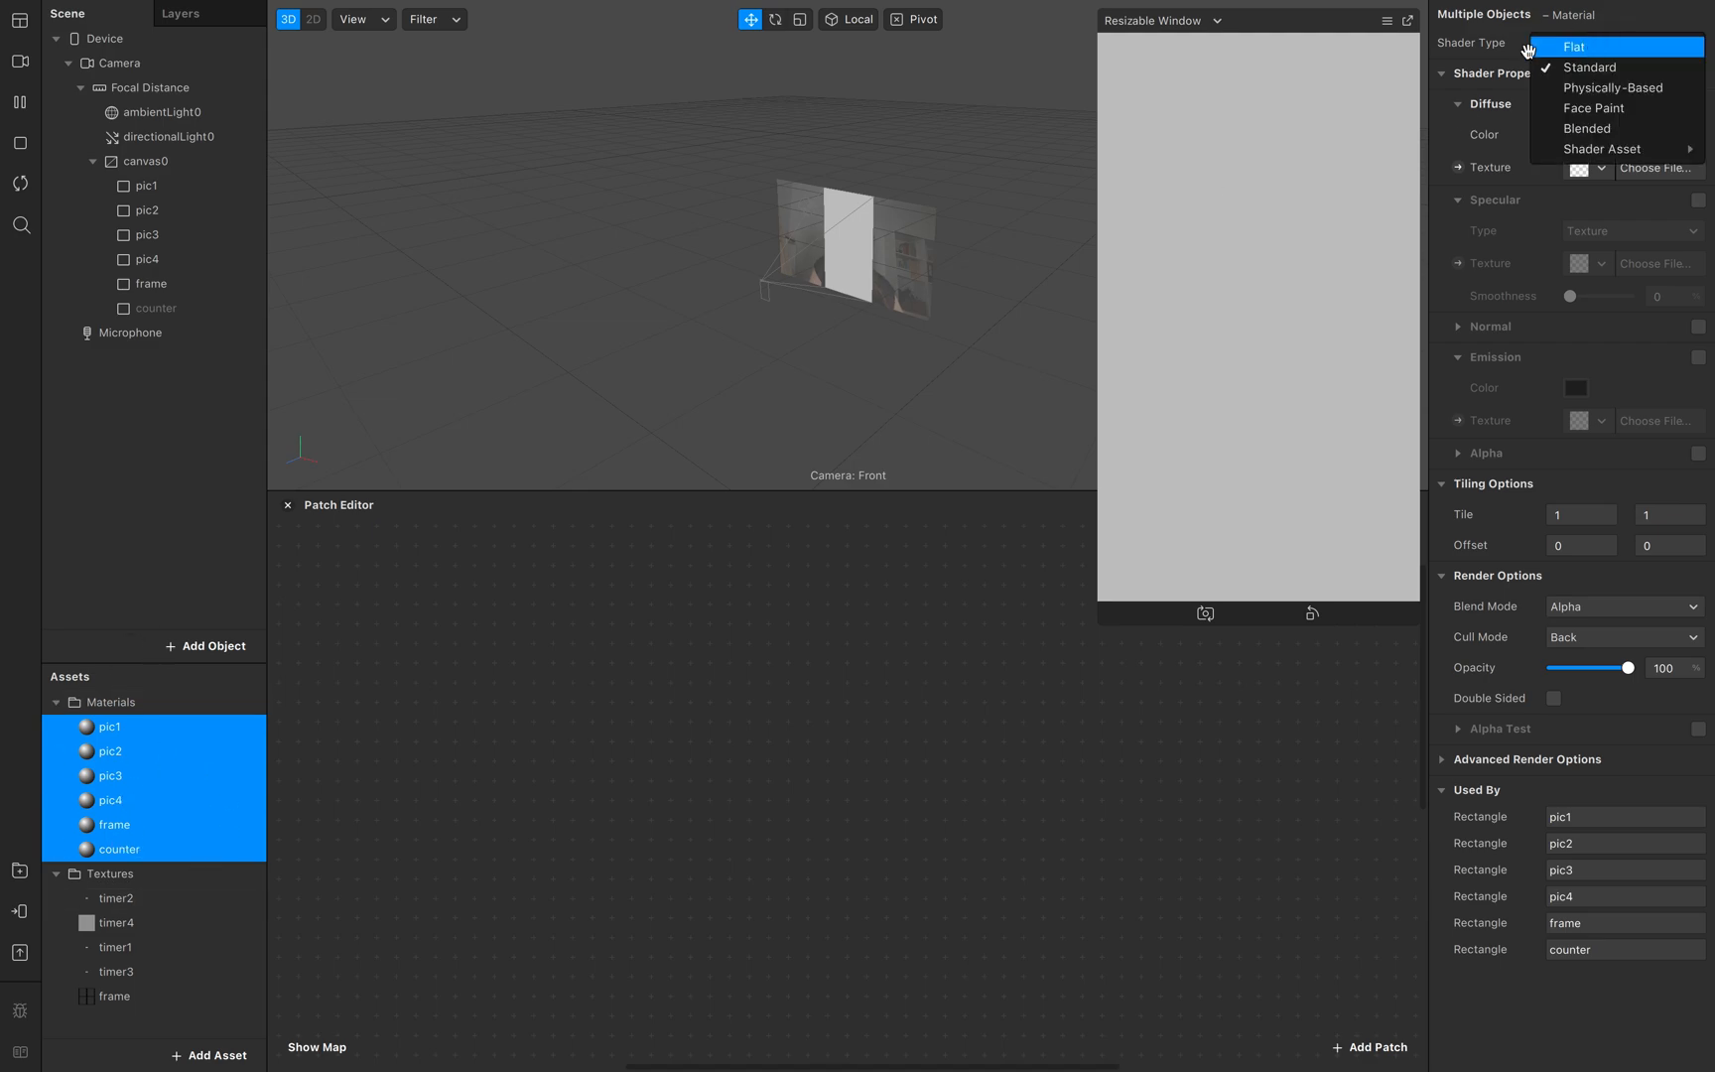
pyautogui.click(1606, 49)
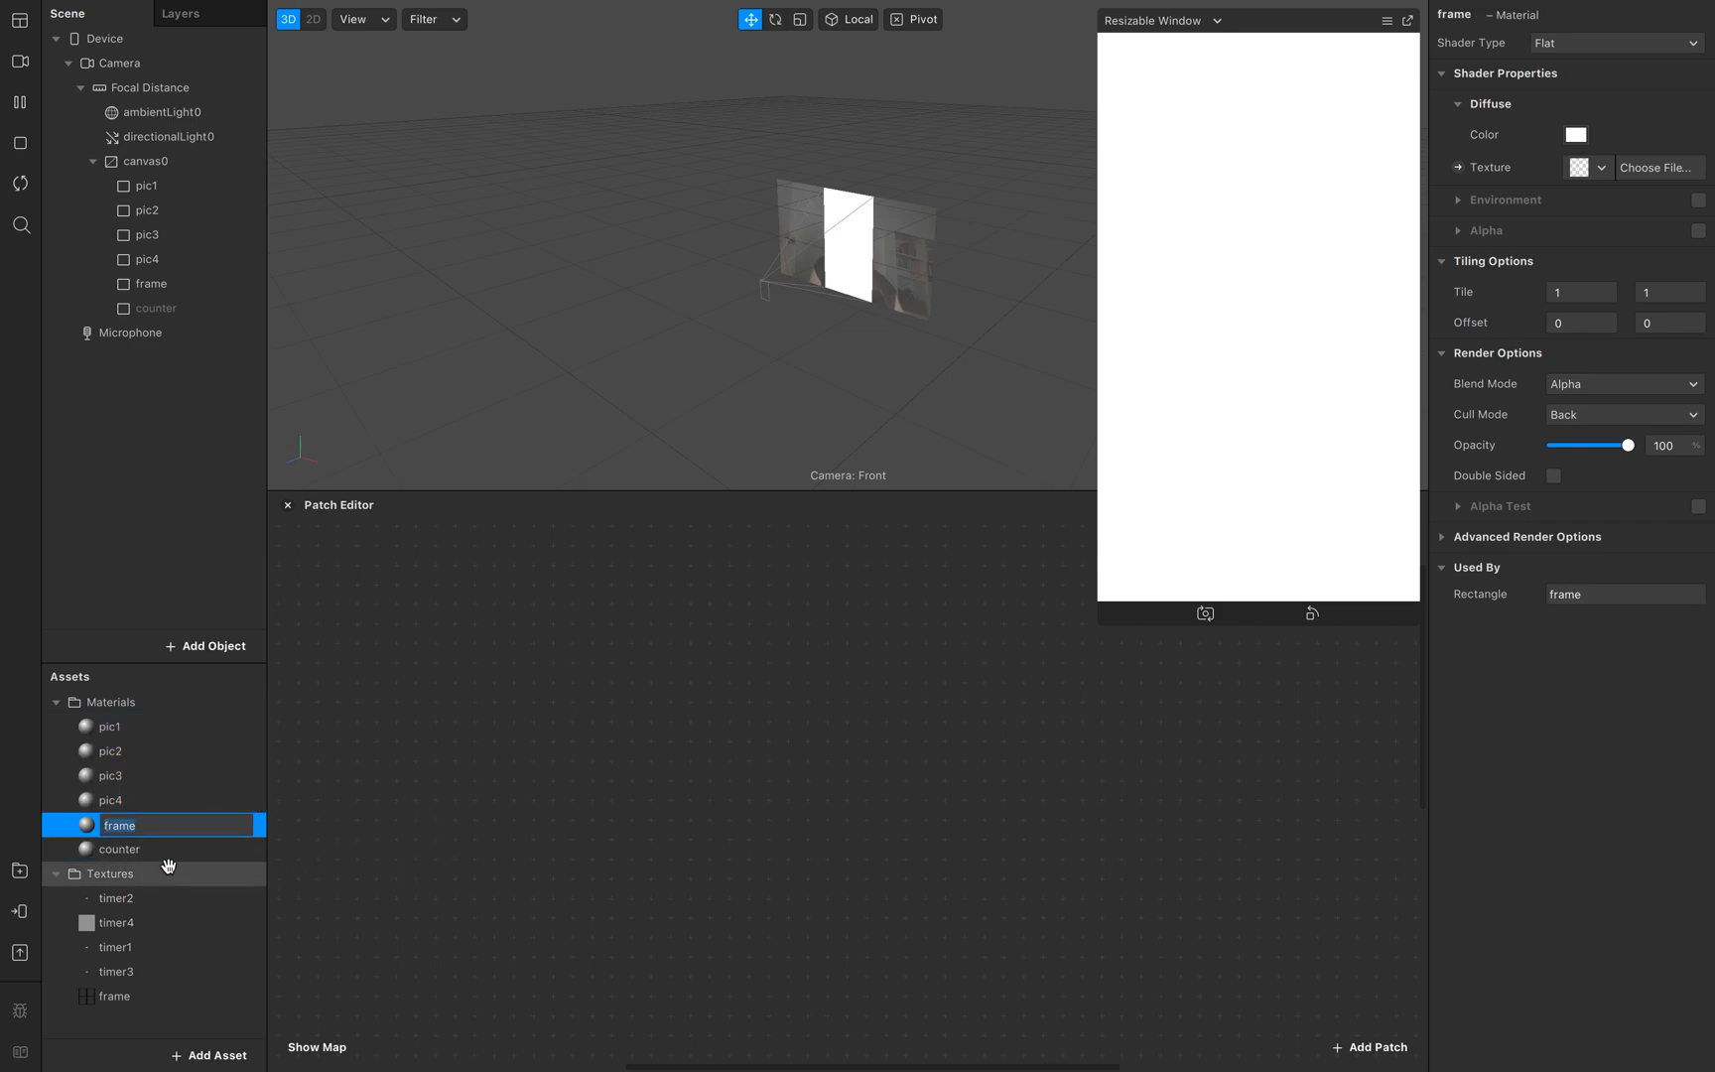
# Step: Apply the frame texture to the frame material
pyautogui.press('Return')
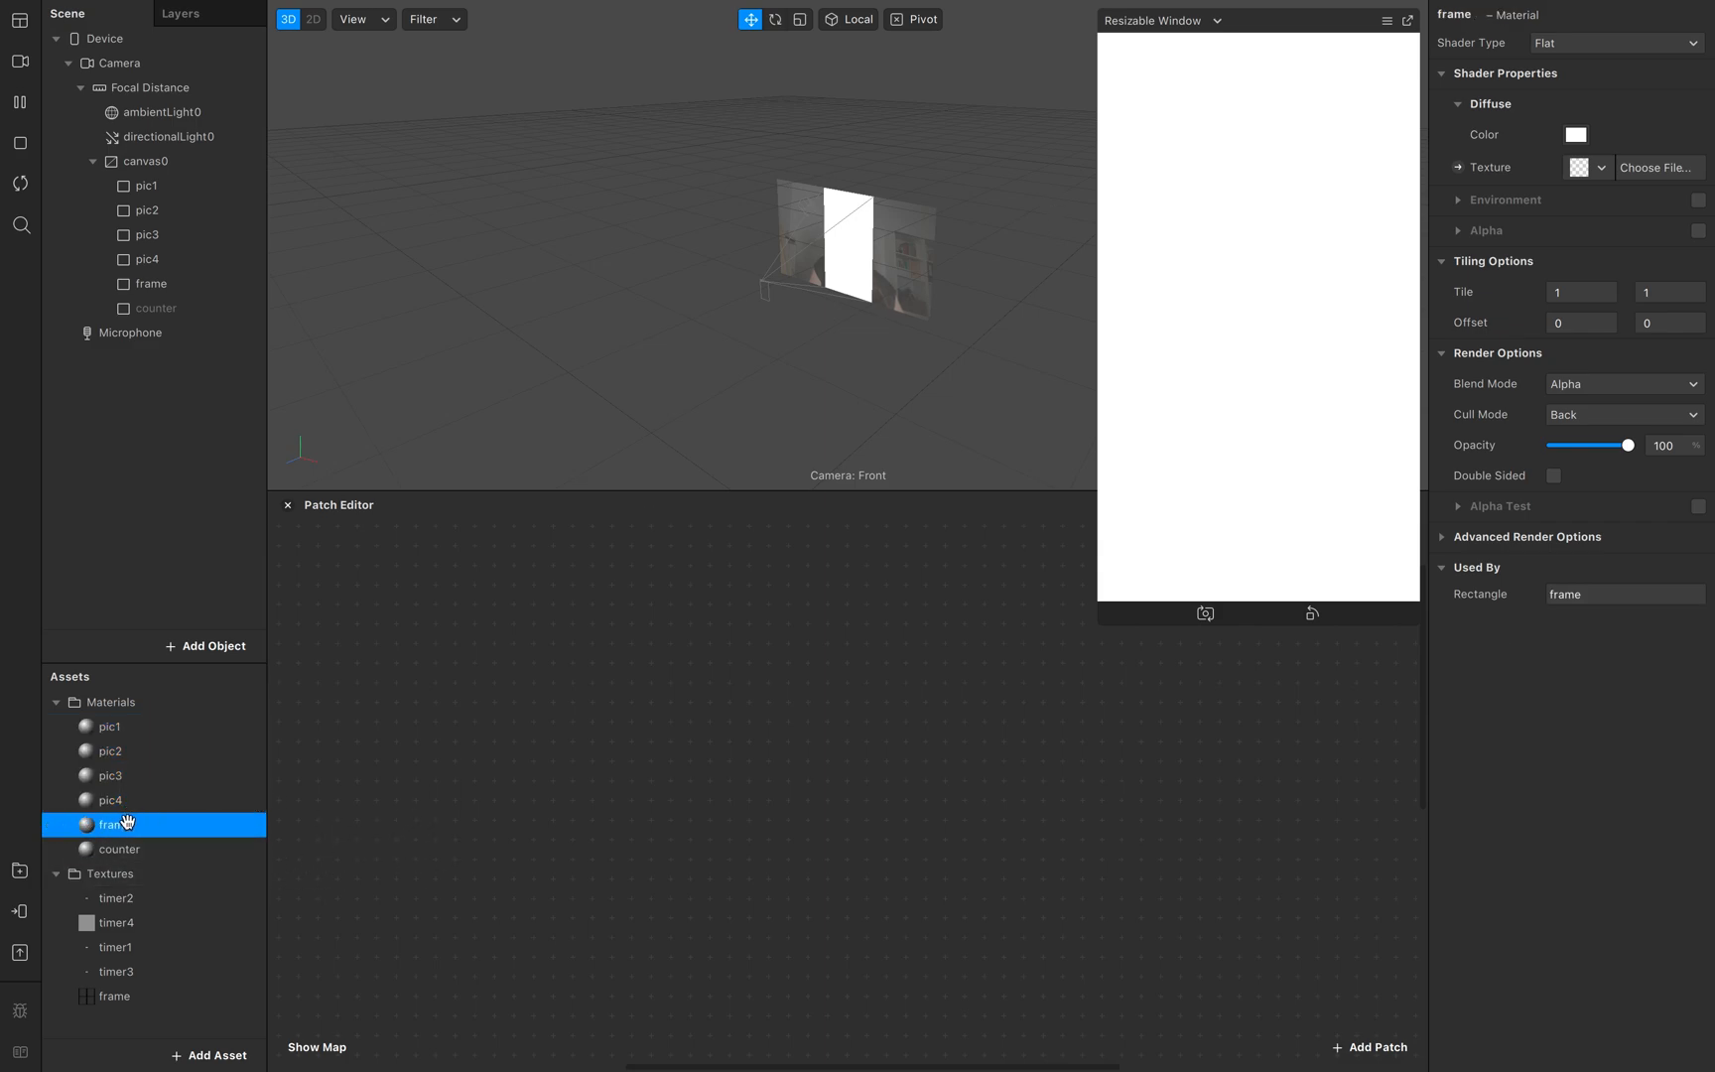
pyautogui.click(1602, 169)
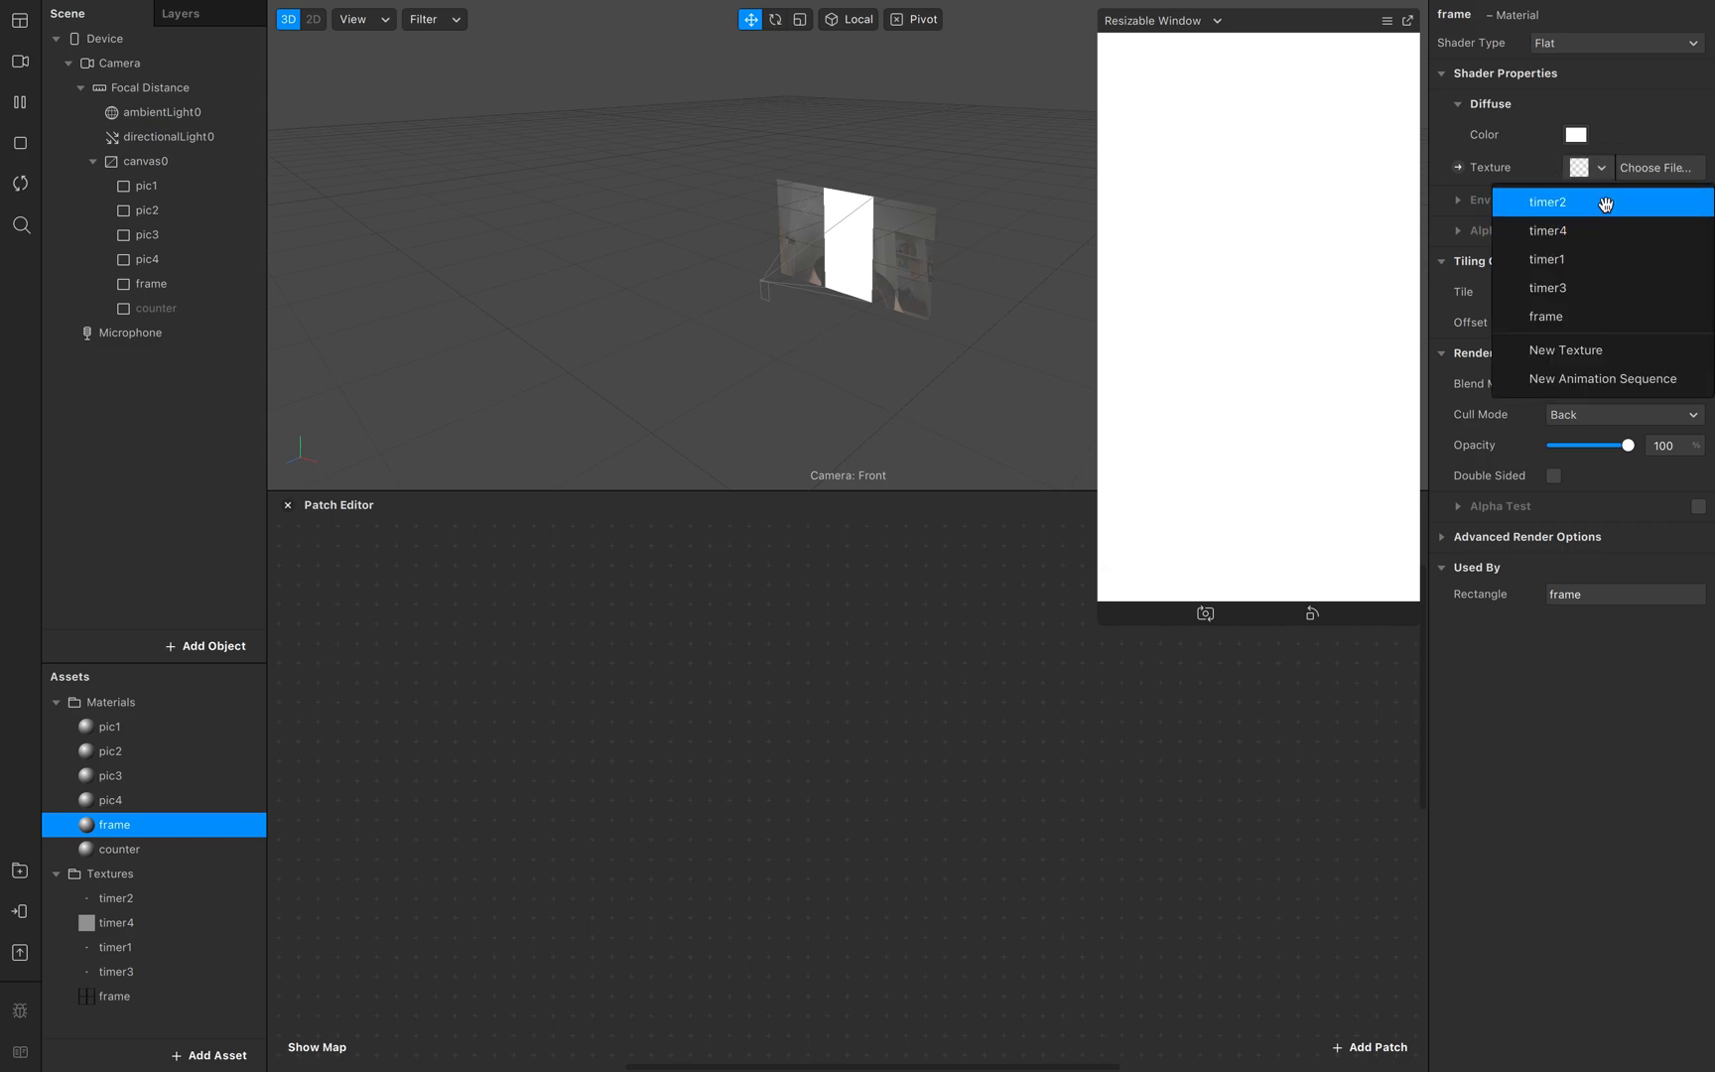
pyautogui.click(1570, 319)
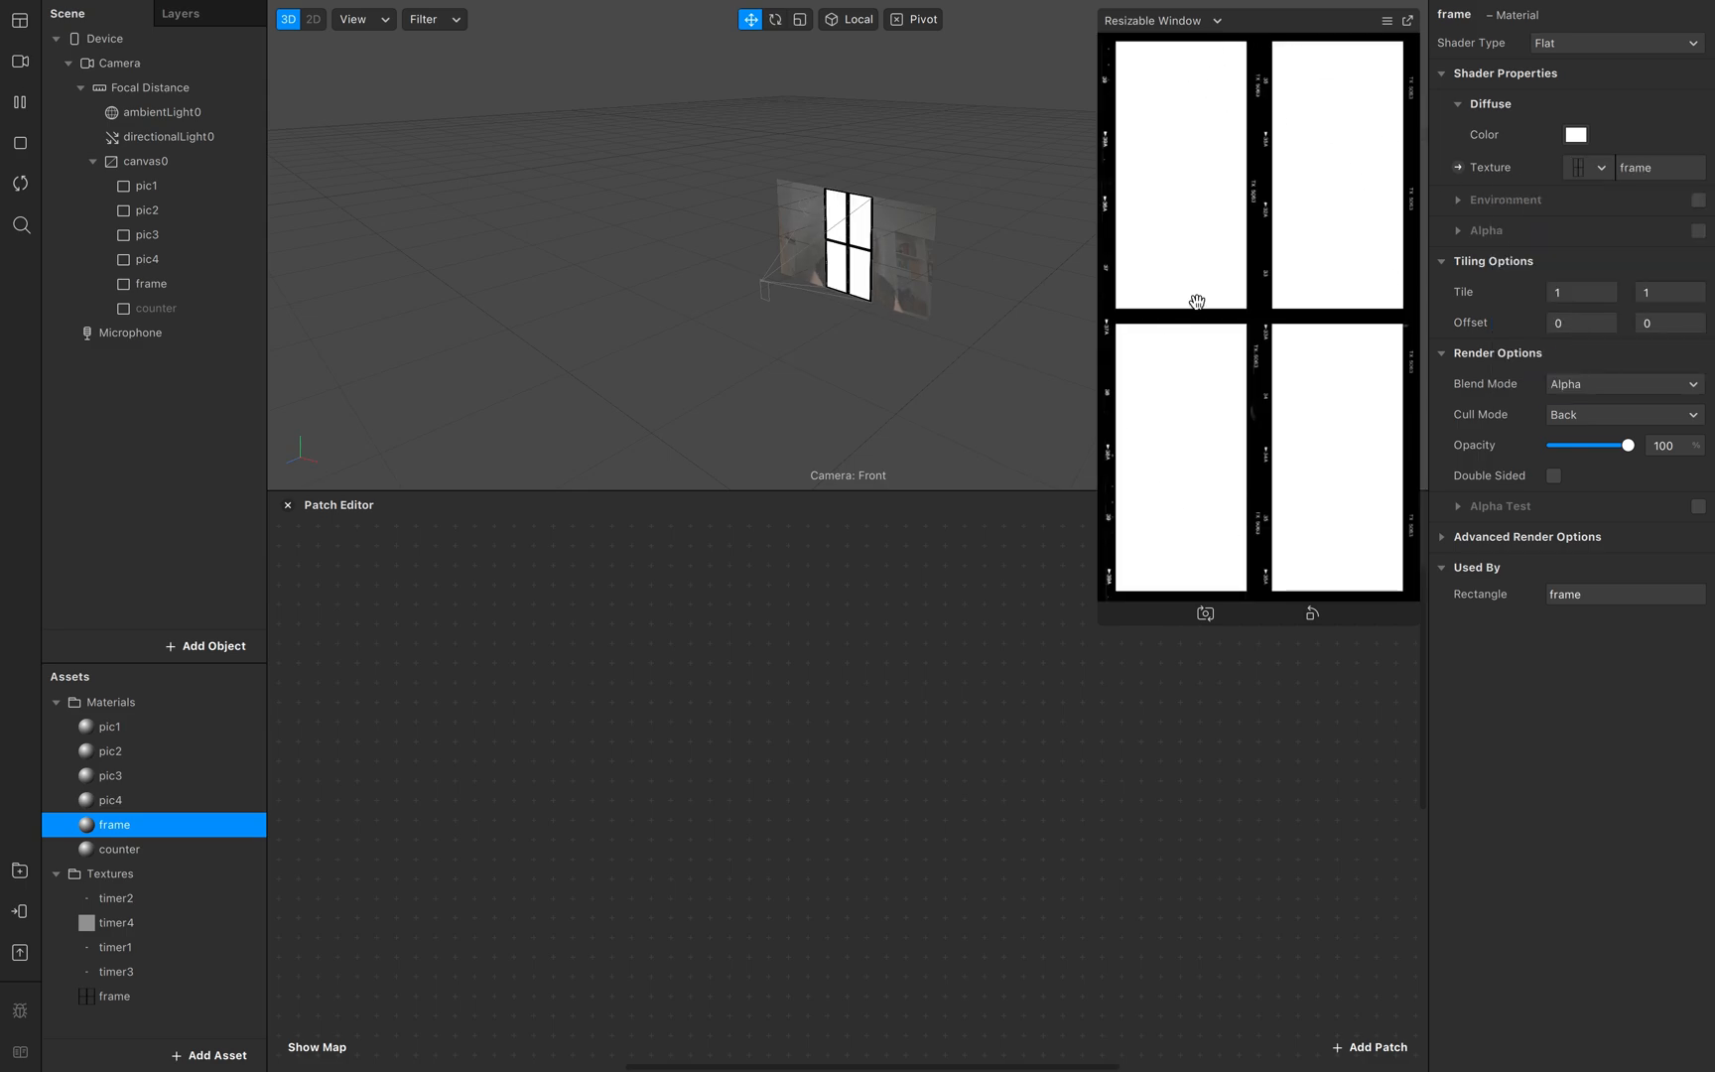
pyautogui.click(170, 308)
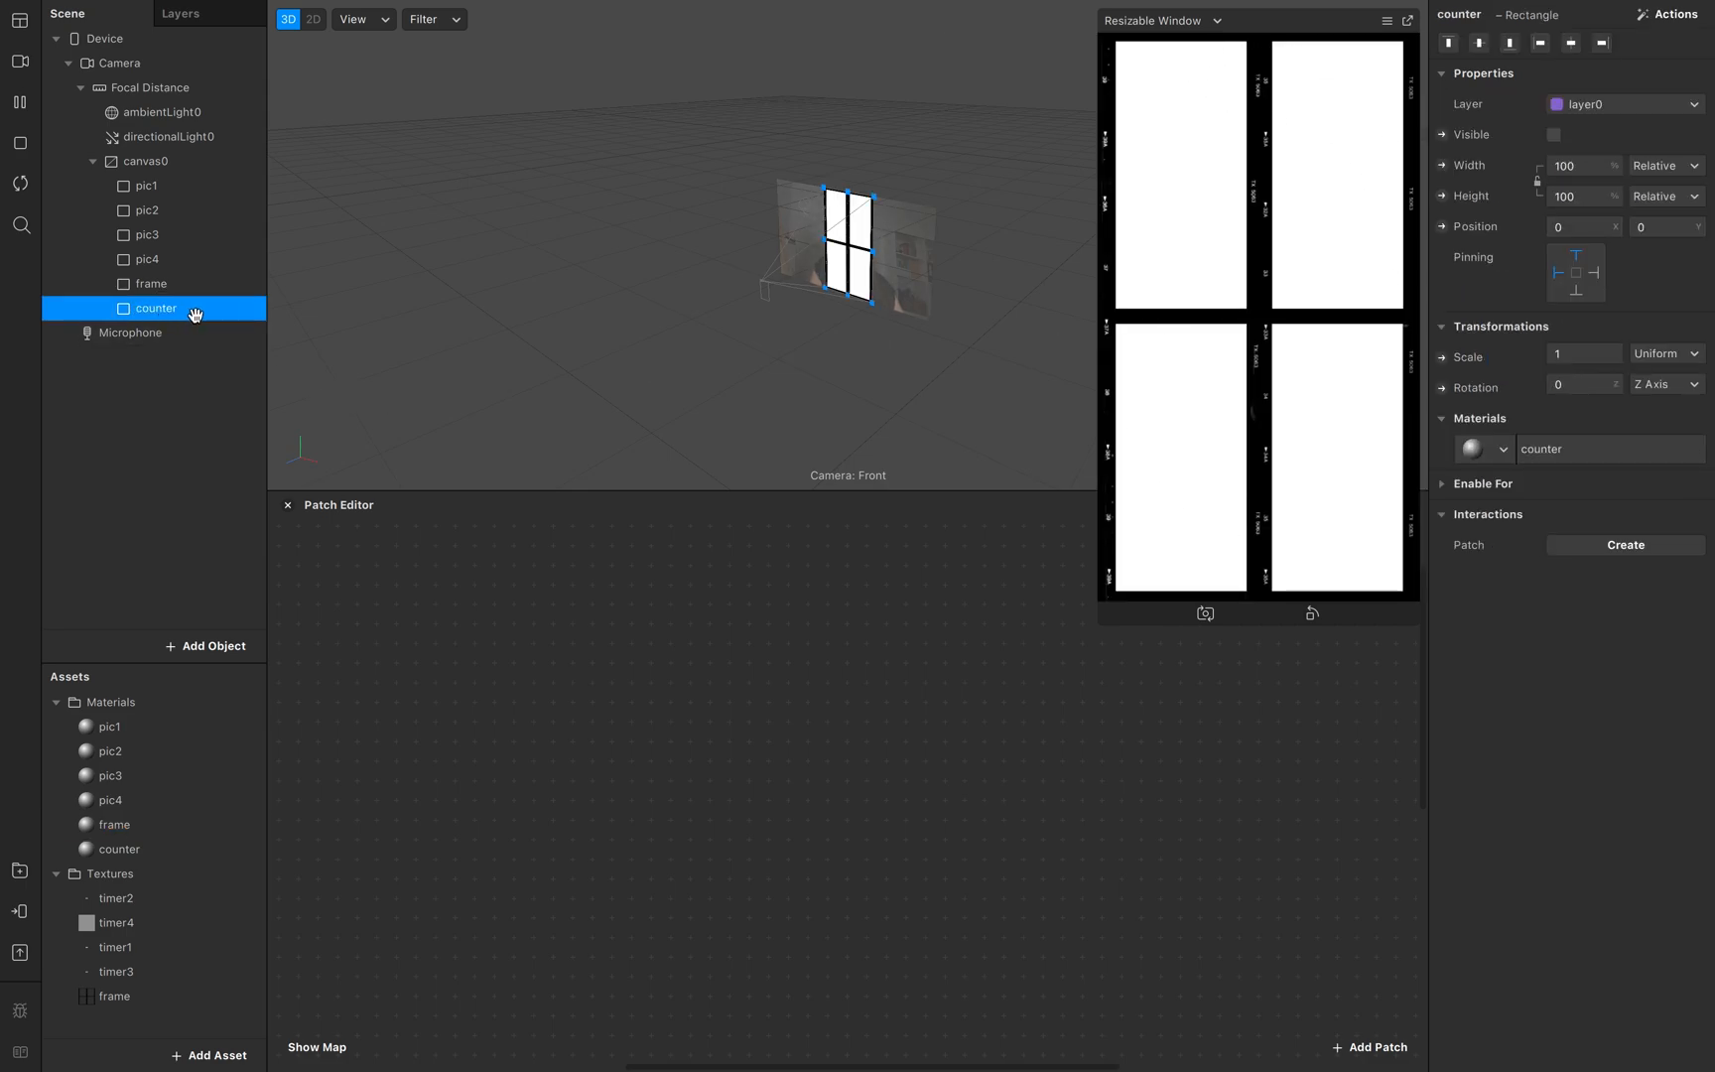
pyautogui.click(1554, 134)
pyautogui.click(1555, 134)
pyautogui.click(141, 160)
pyautogui.click(151, 187)
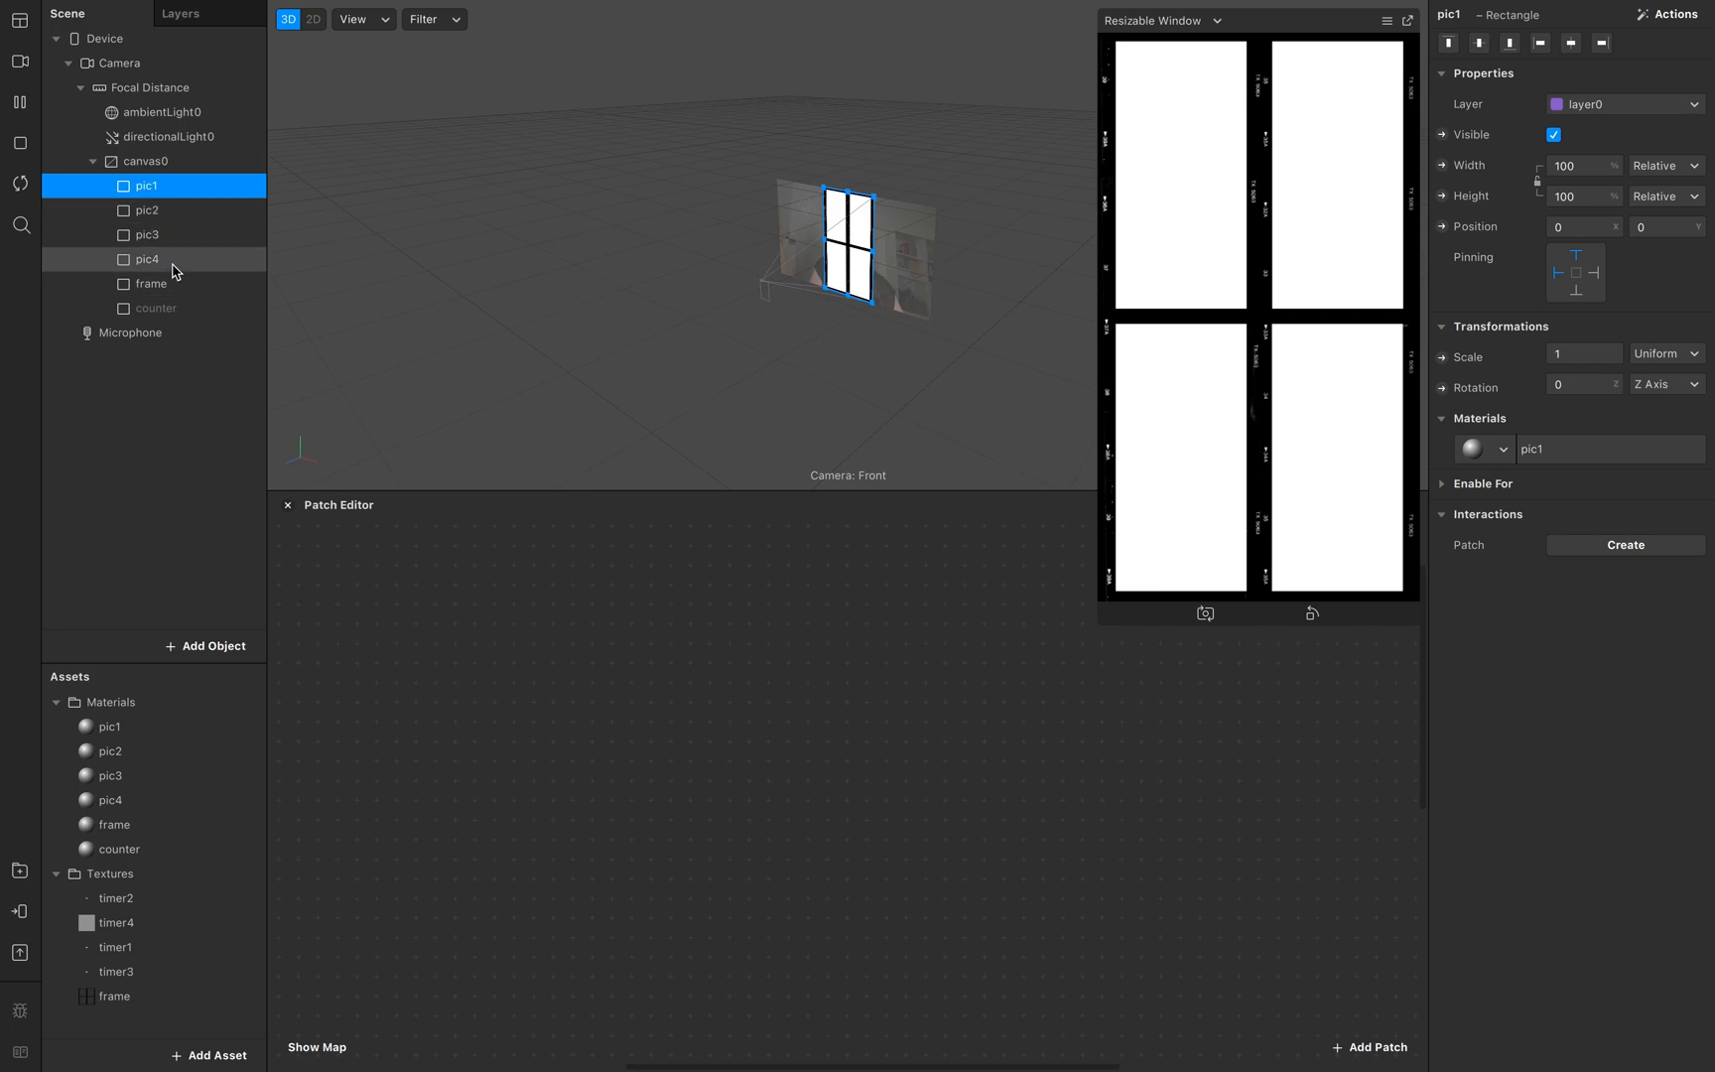
# Step: Create the Device's default render pipeline and rearrange its patches so that the purple Device patch sits above cameraTexture0
pyautogui.click(78, 39)
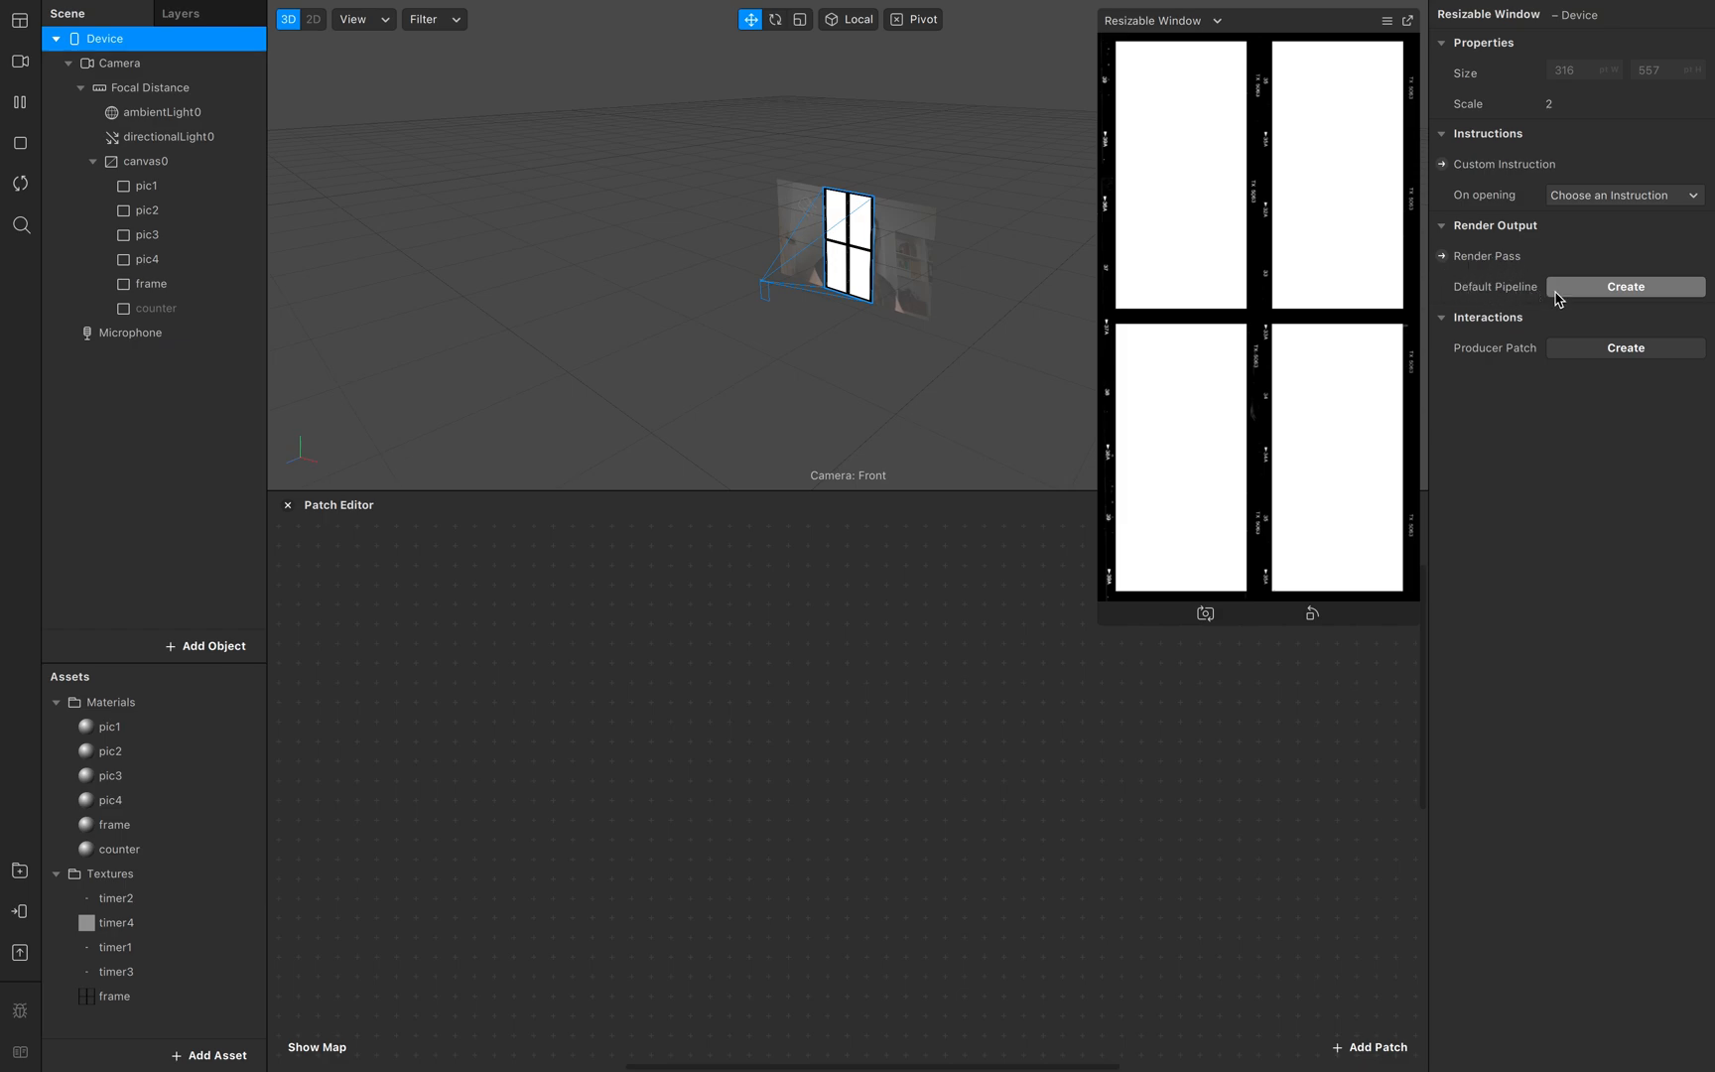
pyautogui.click(1626, 287)
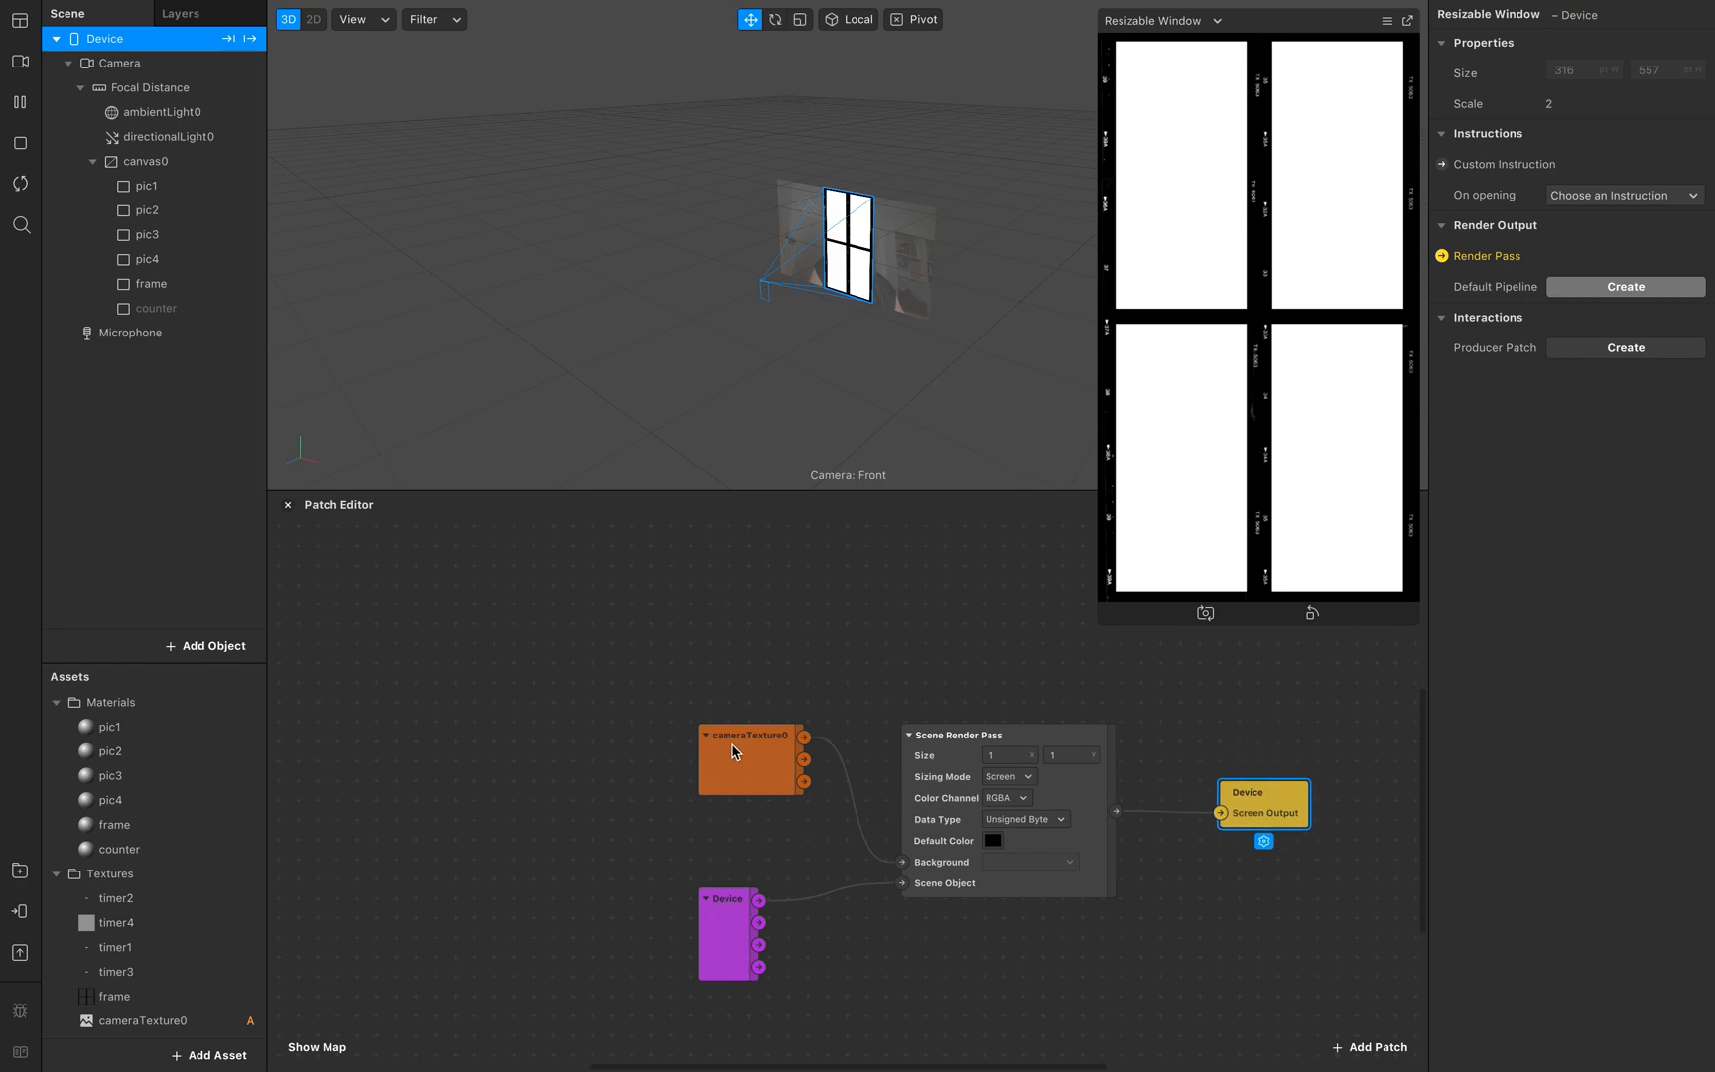
pyautogui.scroll(-3, 747, 748)
pyautogui.moveTo(752, 635); pyautogui.dragTo(728, 959)
pyautogui.moveTo(720, 824); pyautogui.dragTo(715, 607)
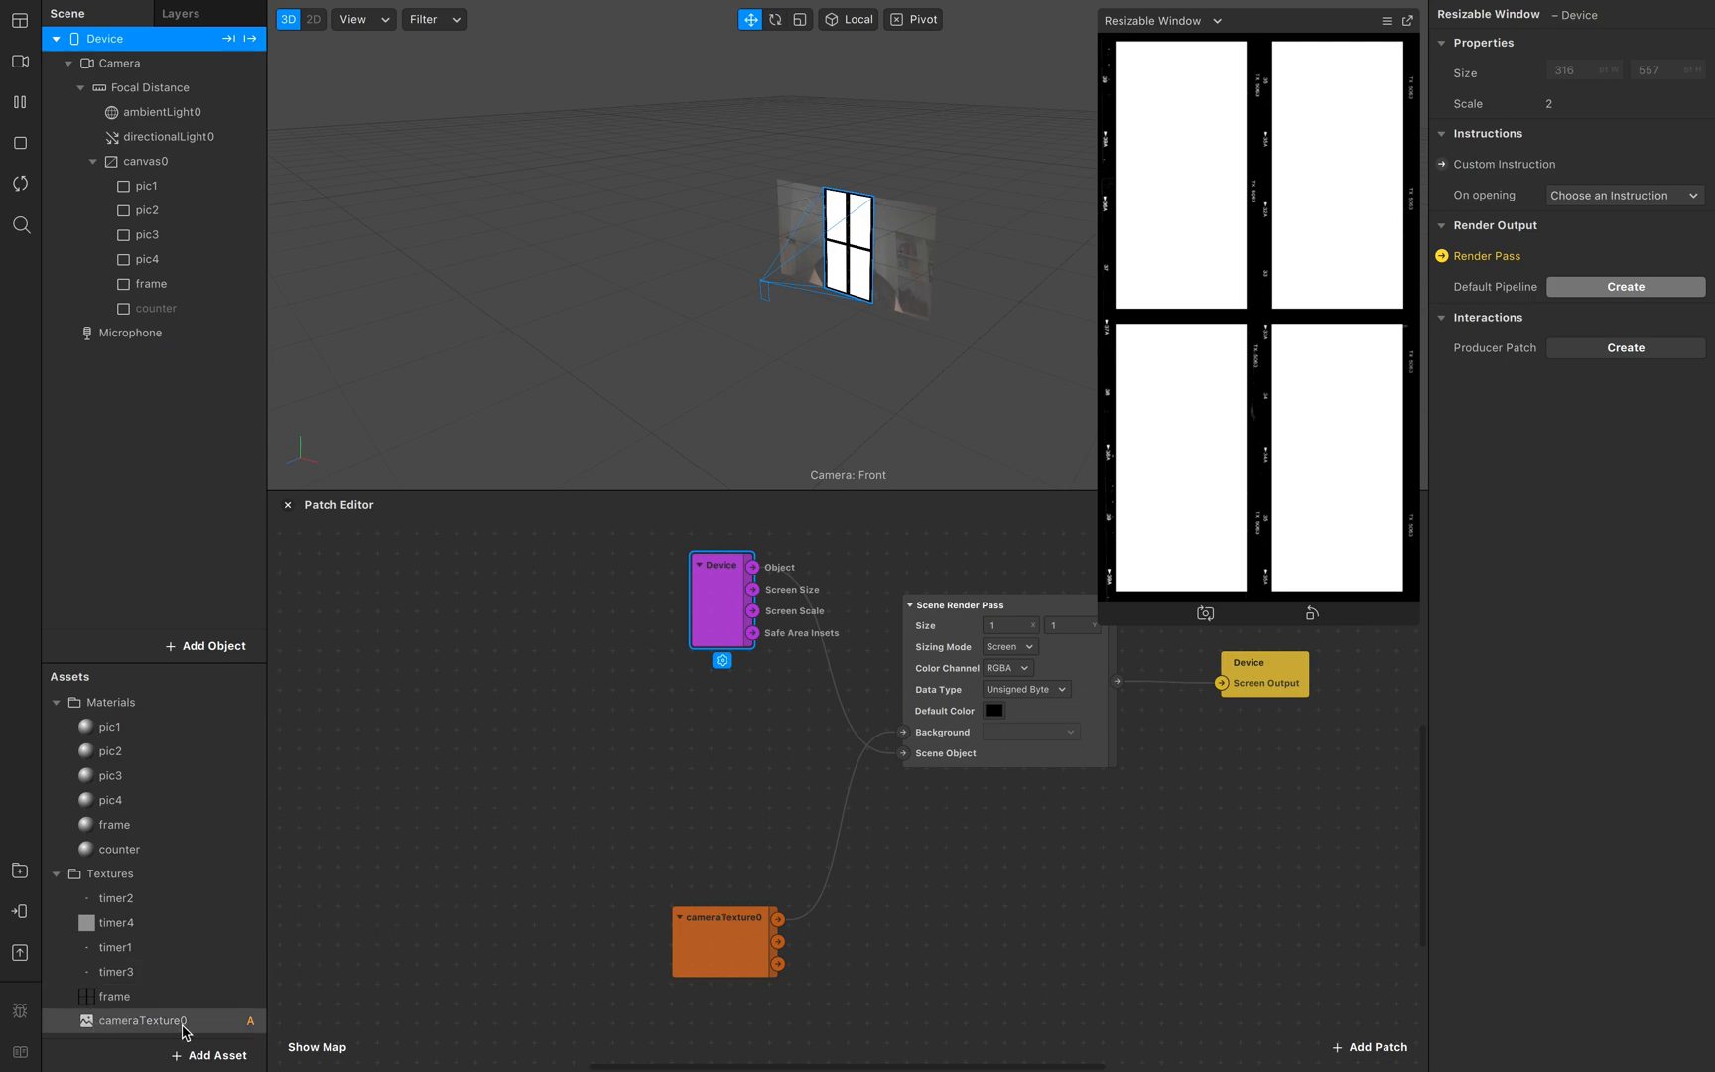
# Step: Set the texture of the pic1, pic2, pic3 and pic4 materials to cameraTexture0
pyautogui.doubleClick(125, 728)
pyautogui.click(175, 800)
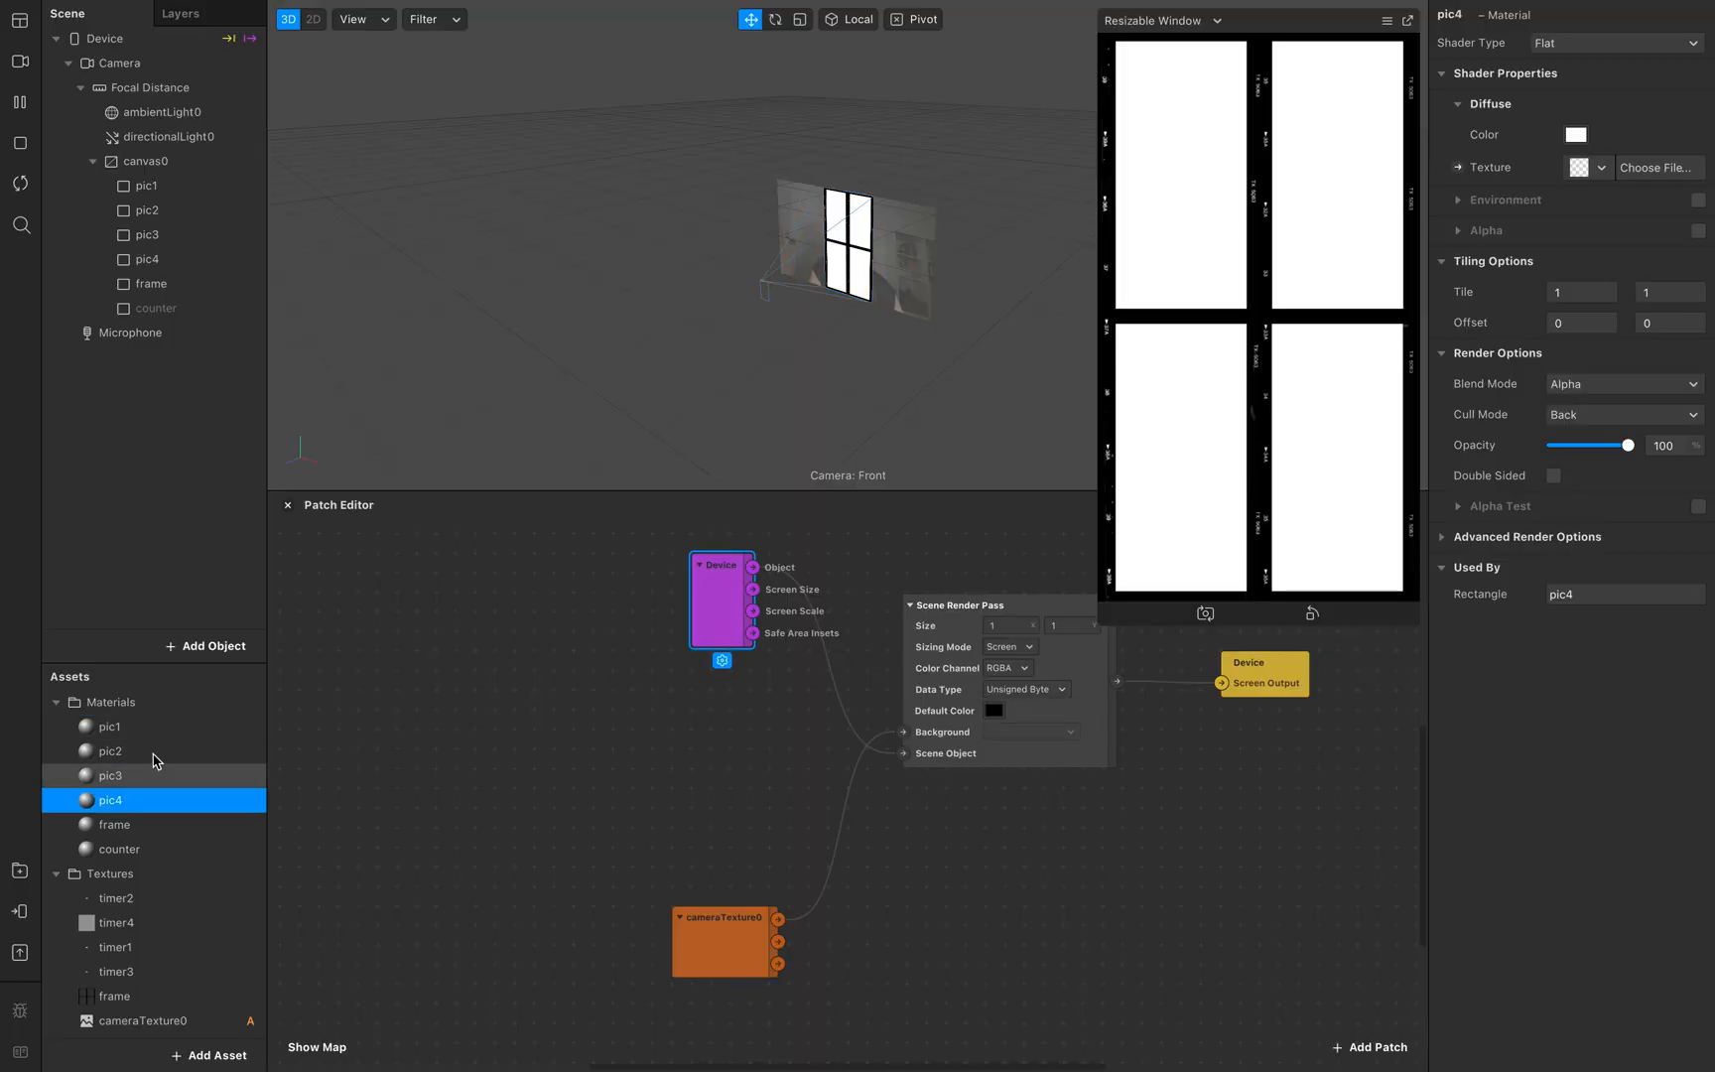
pyautogui.keyDown('shift'); pyautogui.click(154, 730); pyautogui.keyUp('shift')
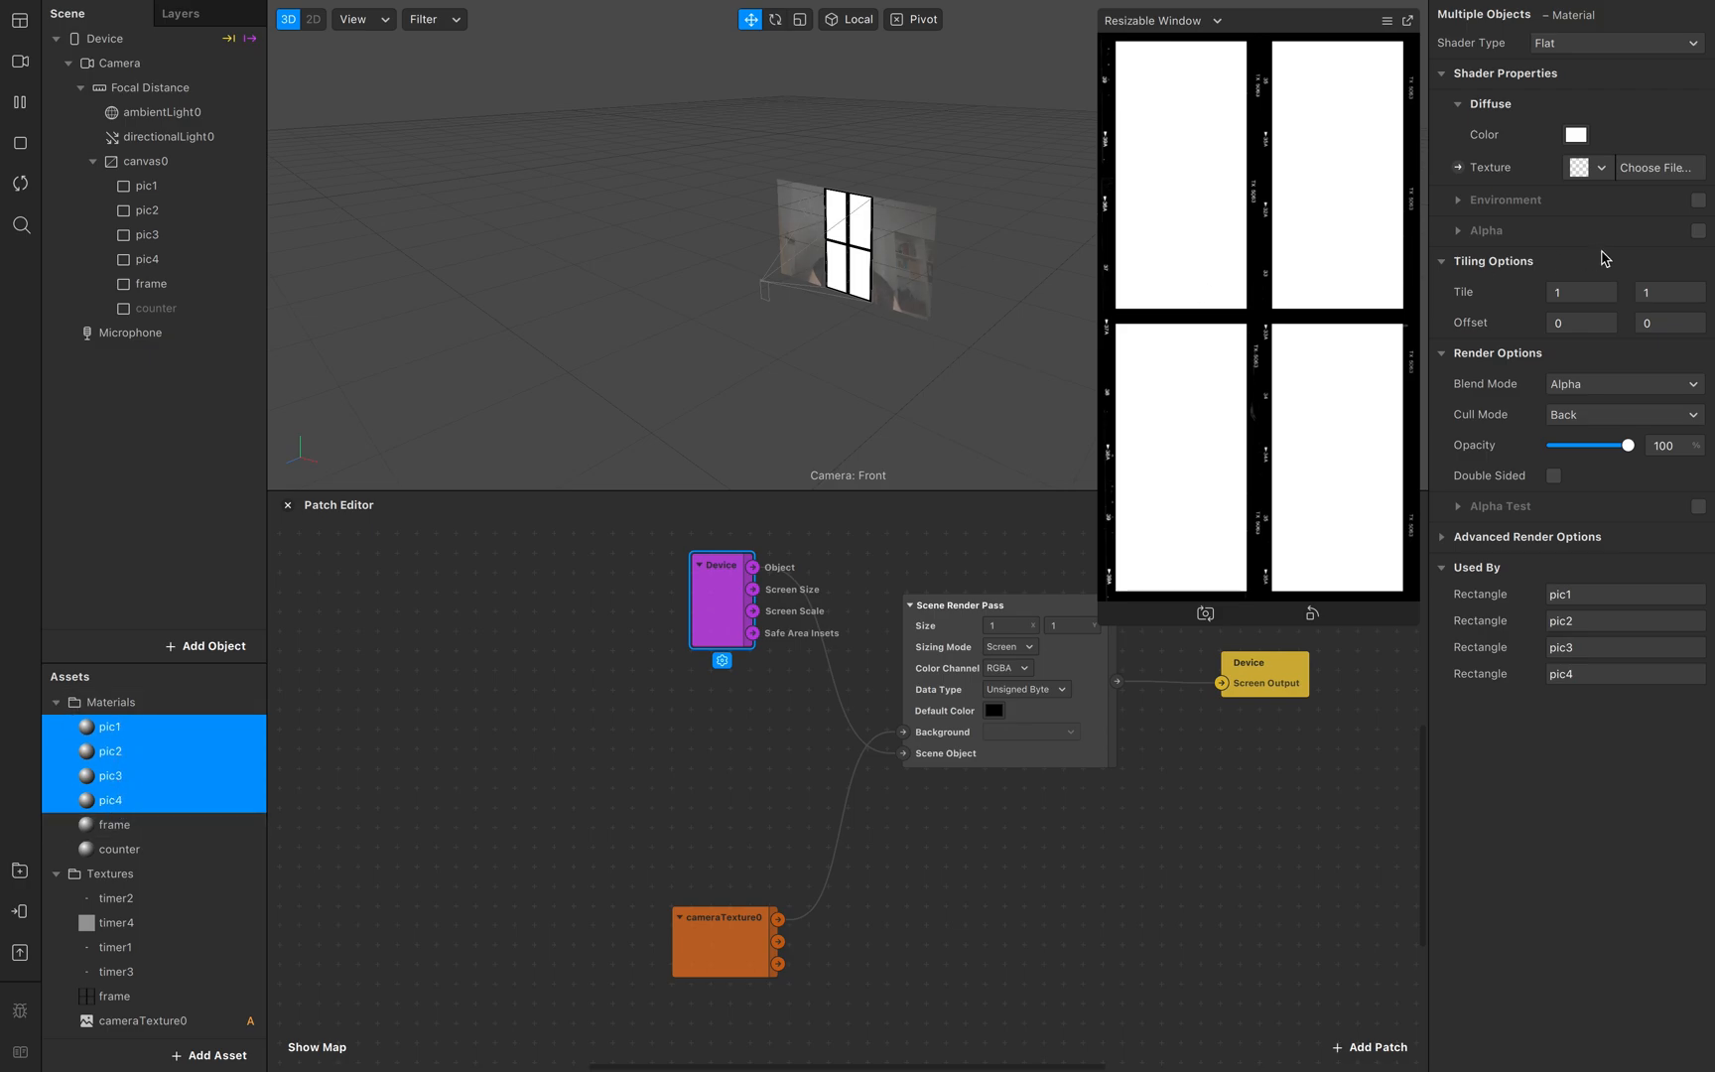
pyautogui.click(1607, 170)
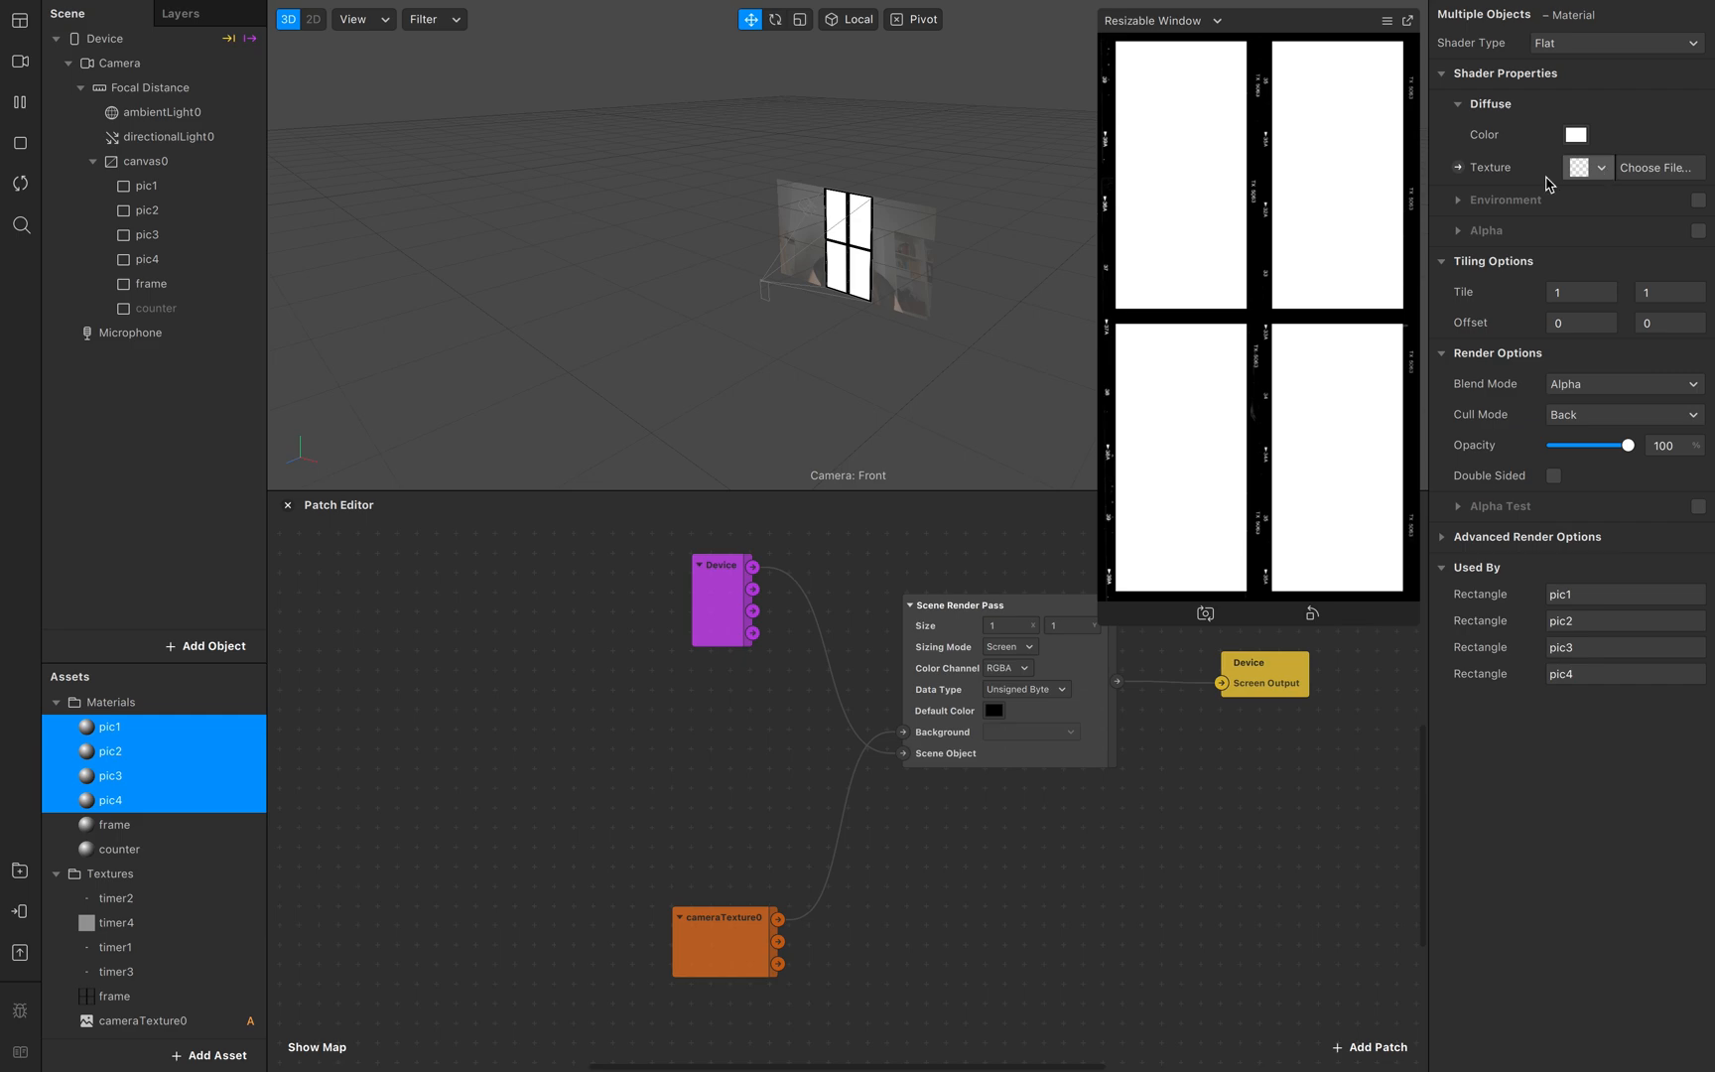
pyautogui.click(1603, 169)
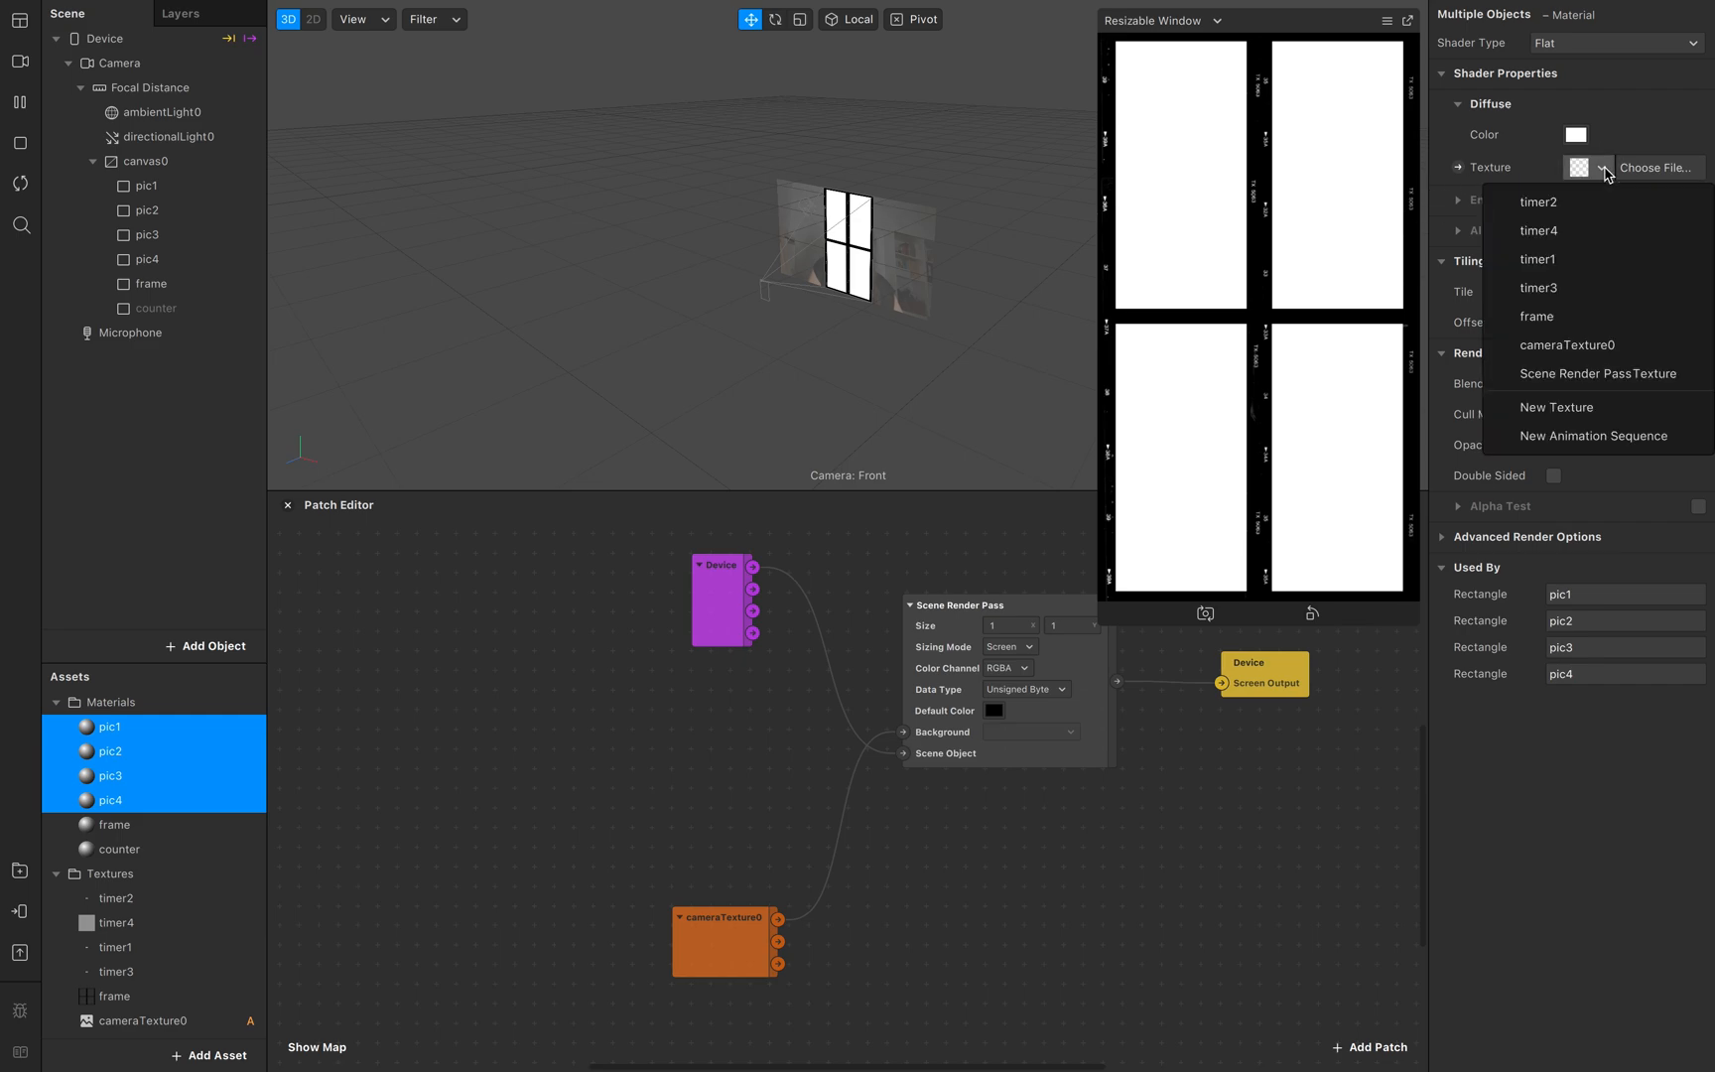
pyautogui.click(1613, 351)
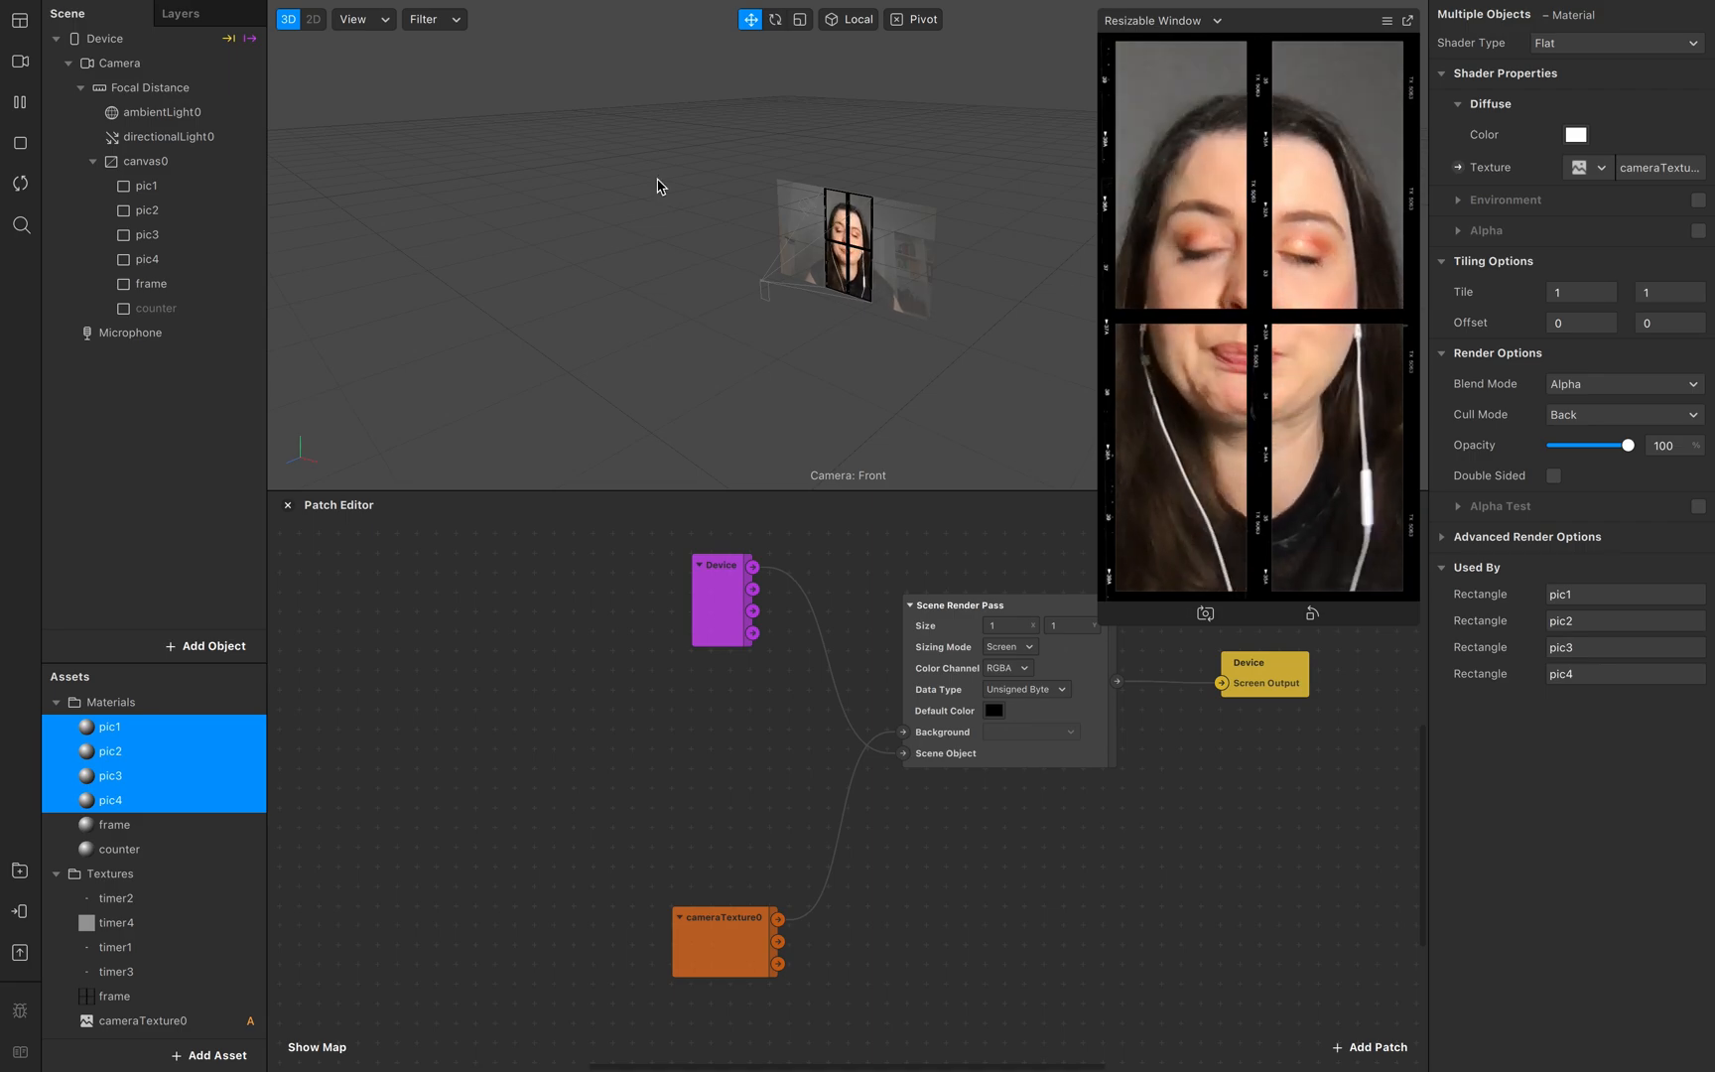
# Step: Move the purple Device patch up and away from the Scene Render Pass to make room for more patches
pyautogui.hscroll(1, 736, 983)
pyautogui.scroll(1, 735, 984)
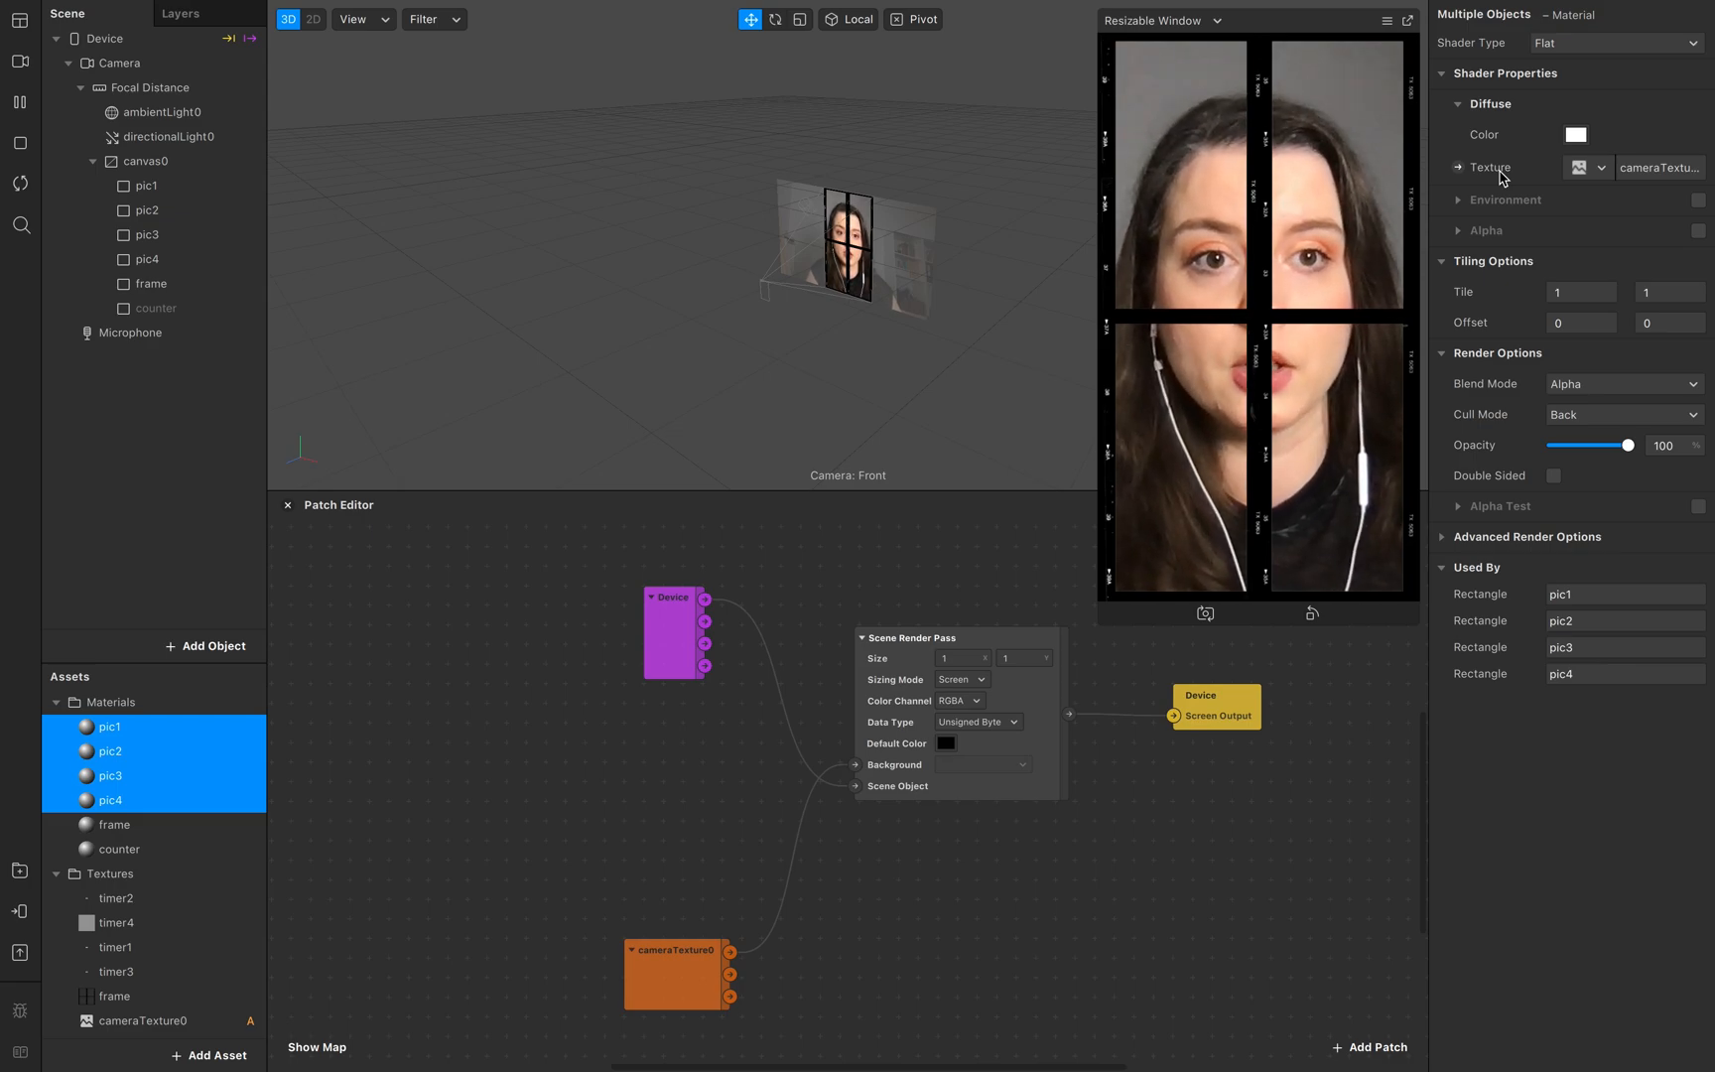
pyautogui.scroll(10, 861, 773)
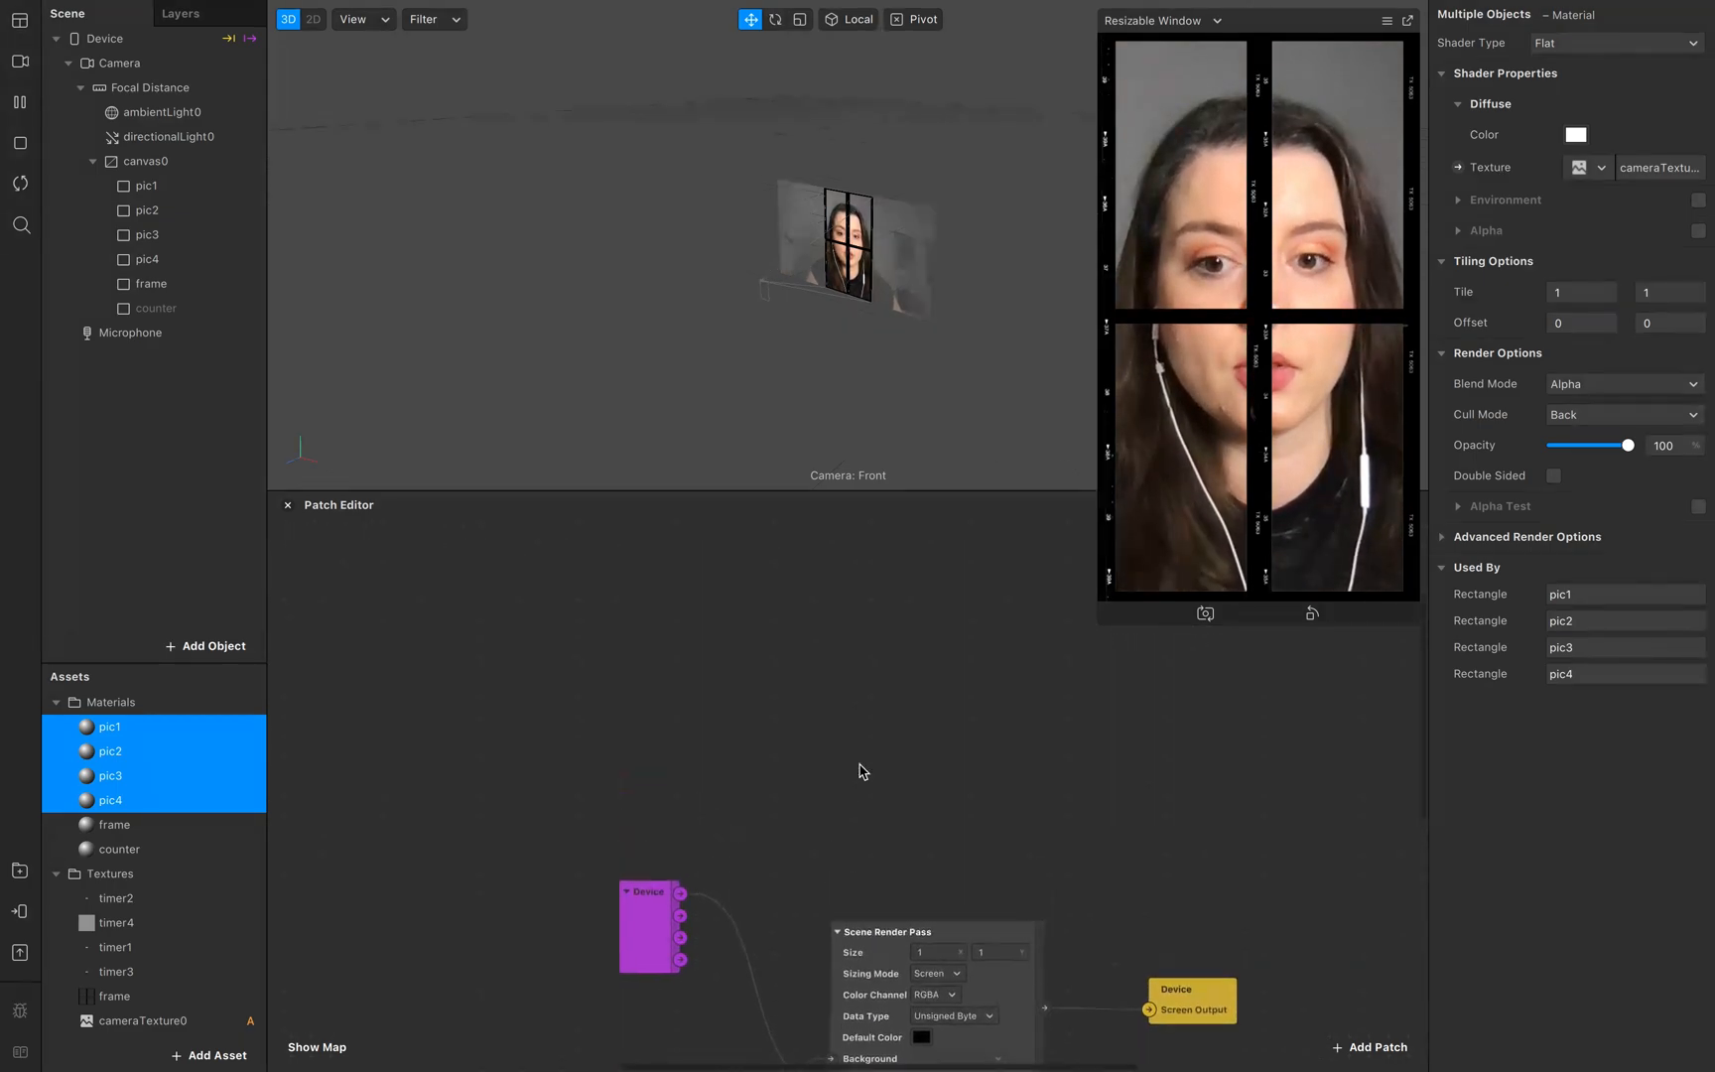
pyautogui.moveTo(637, 971); pyautogui.dragTo(625, 738)
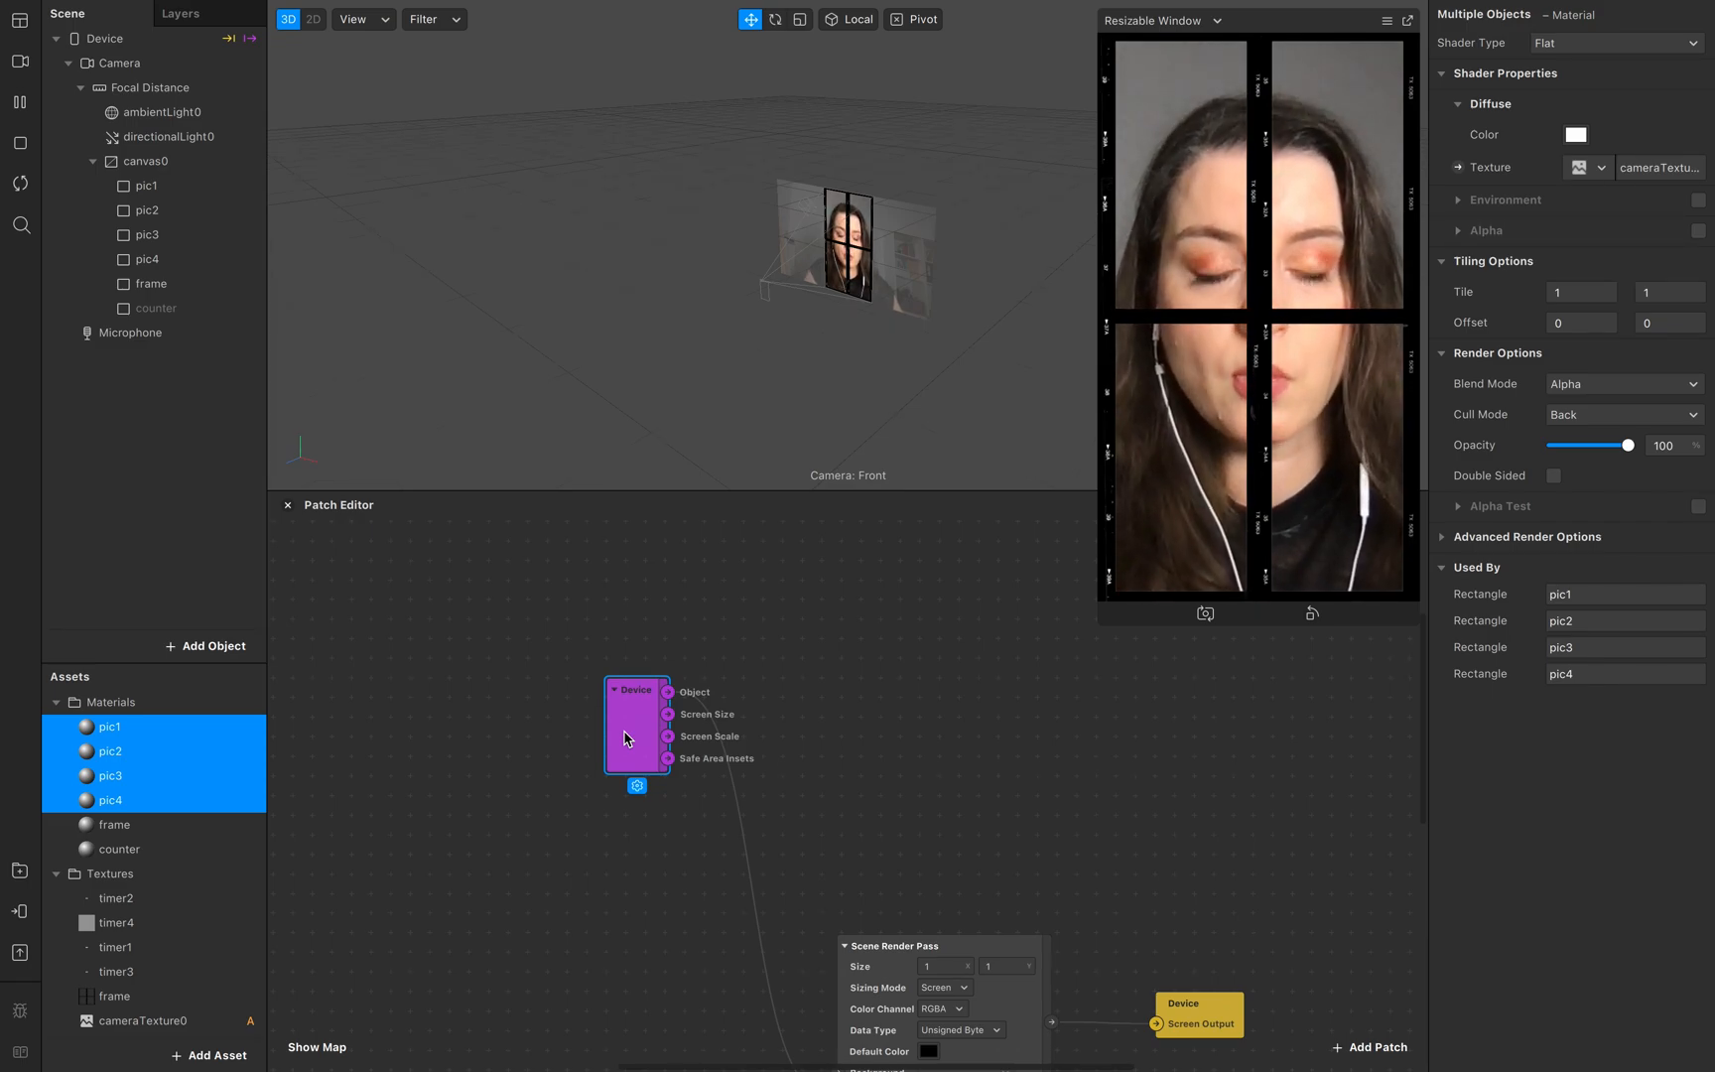
pyautogui.moveTo(625, 737); pyautogui.dragTo(543, 740)
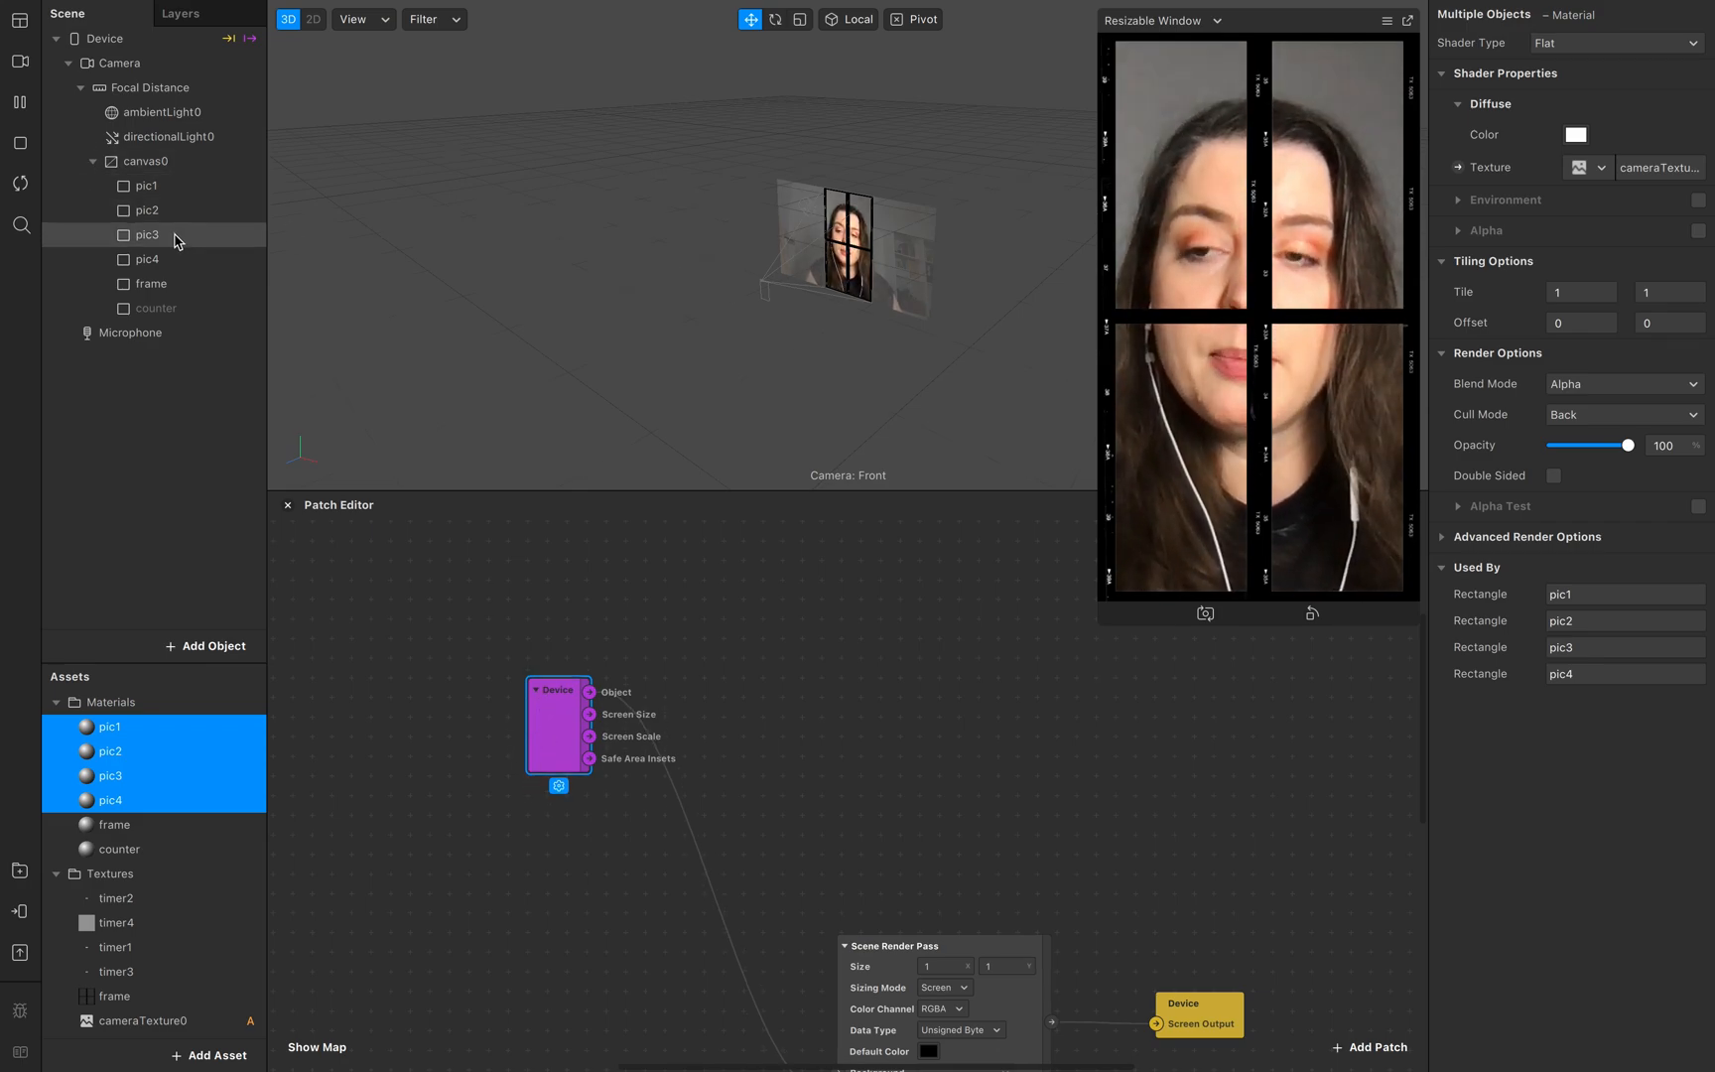
pyautogui.click(785, 762)
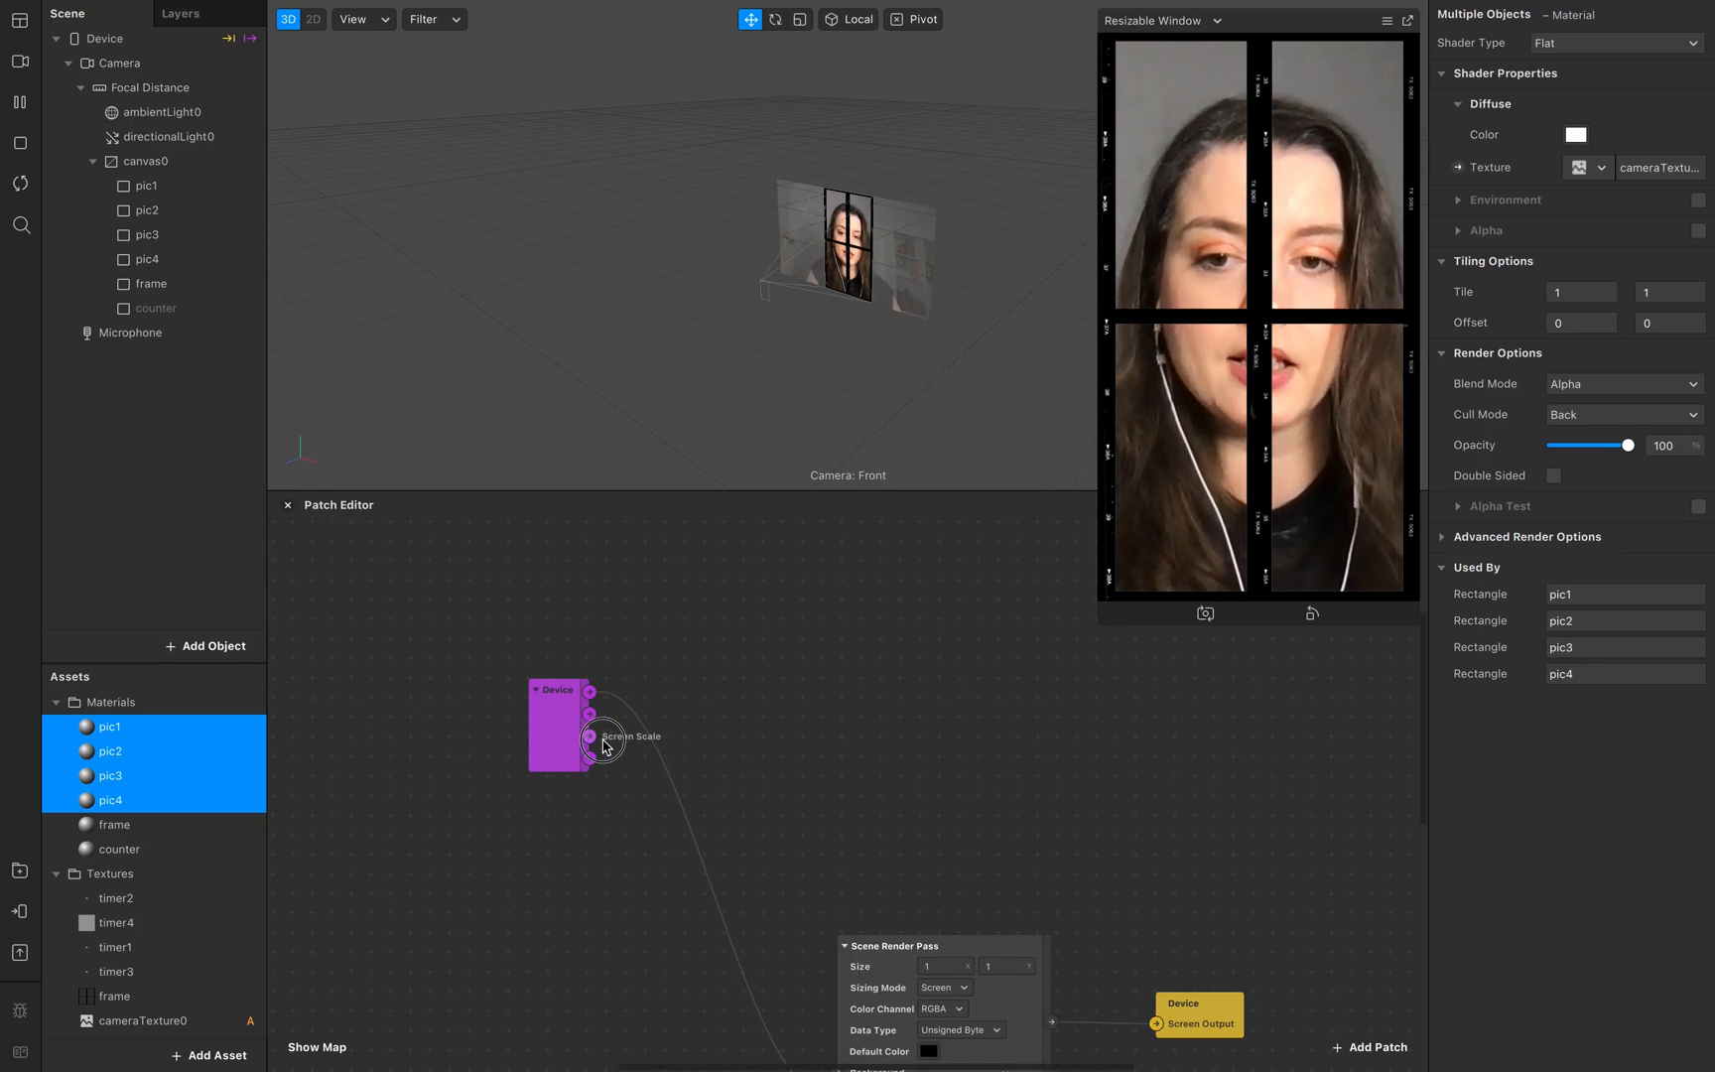
# Step: Add a Divide patch fed by the Device's Screen Scale output and set its second value to 4
pyautogui.moveTo(589, 737); pyautogui.dragTo(748, 738)
pyautogui.write('di')
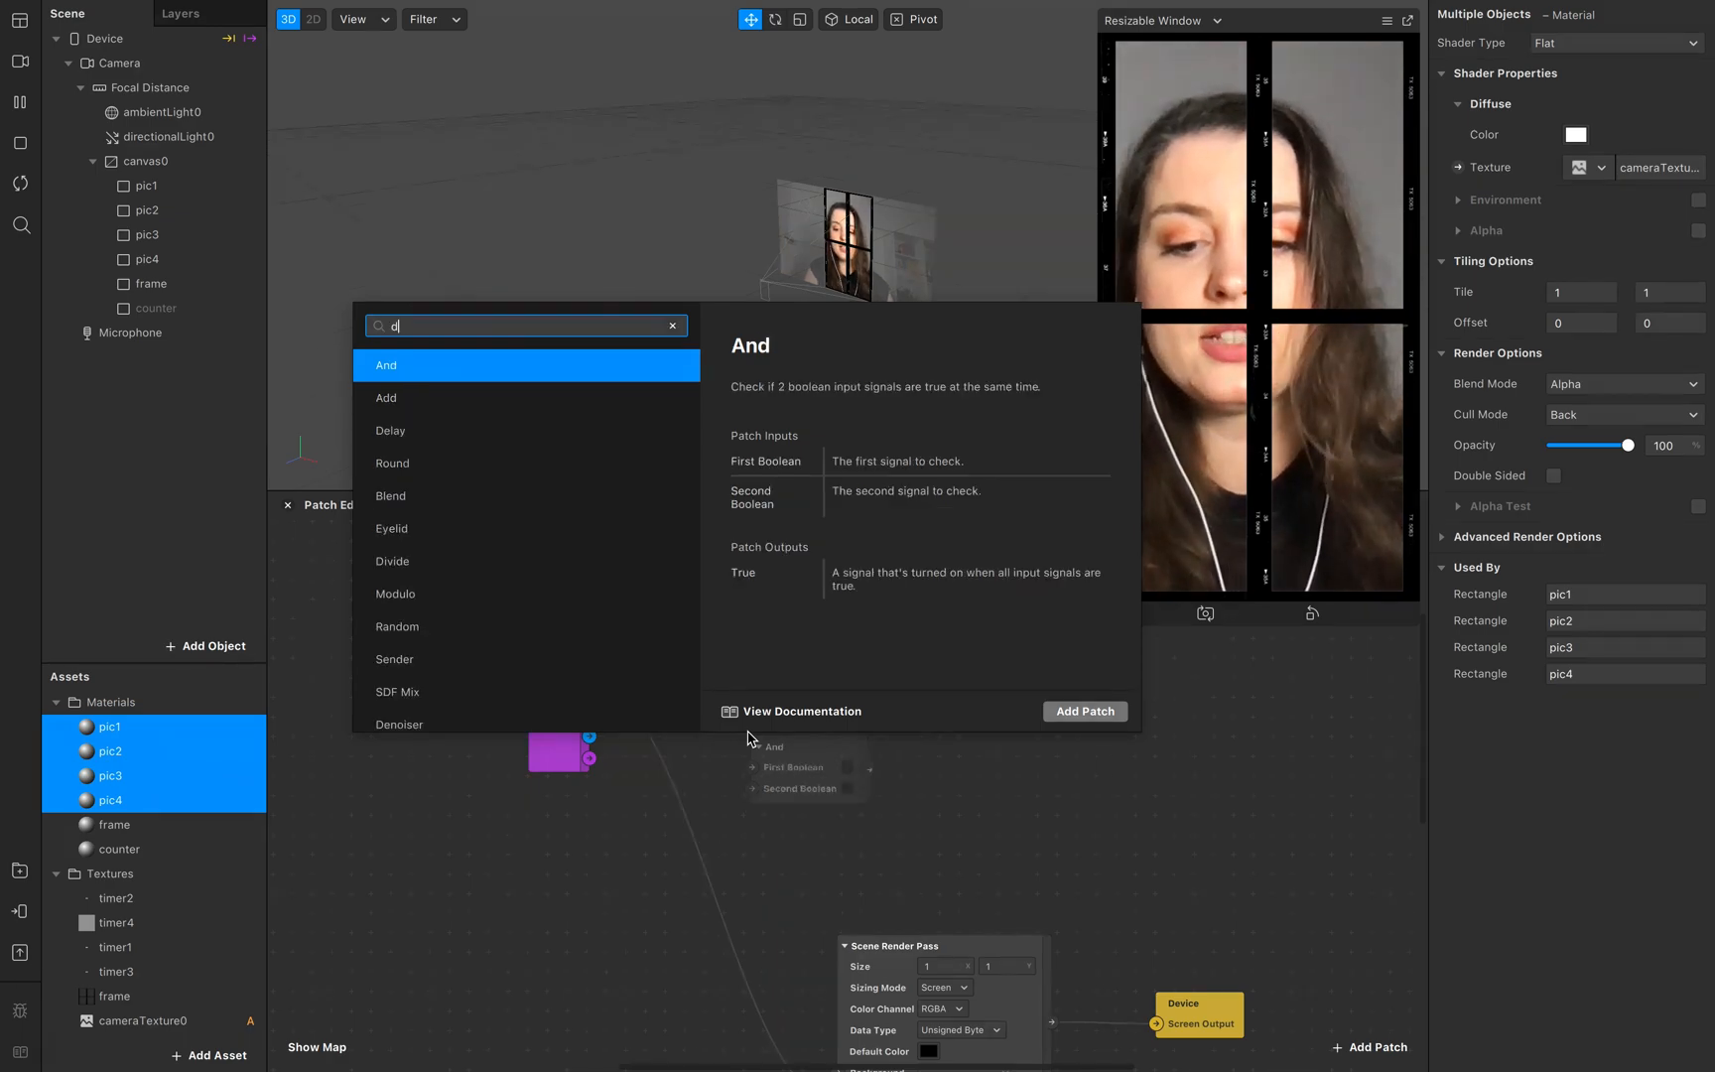
pyautogui.press('Return')
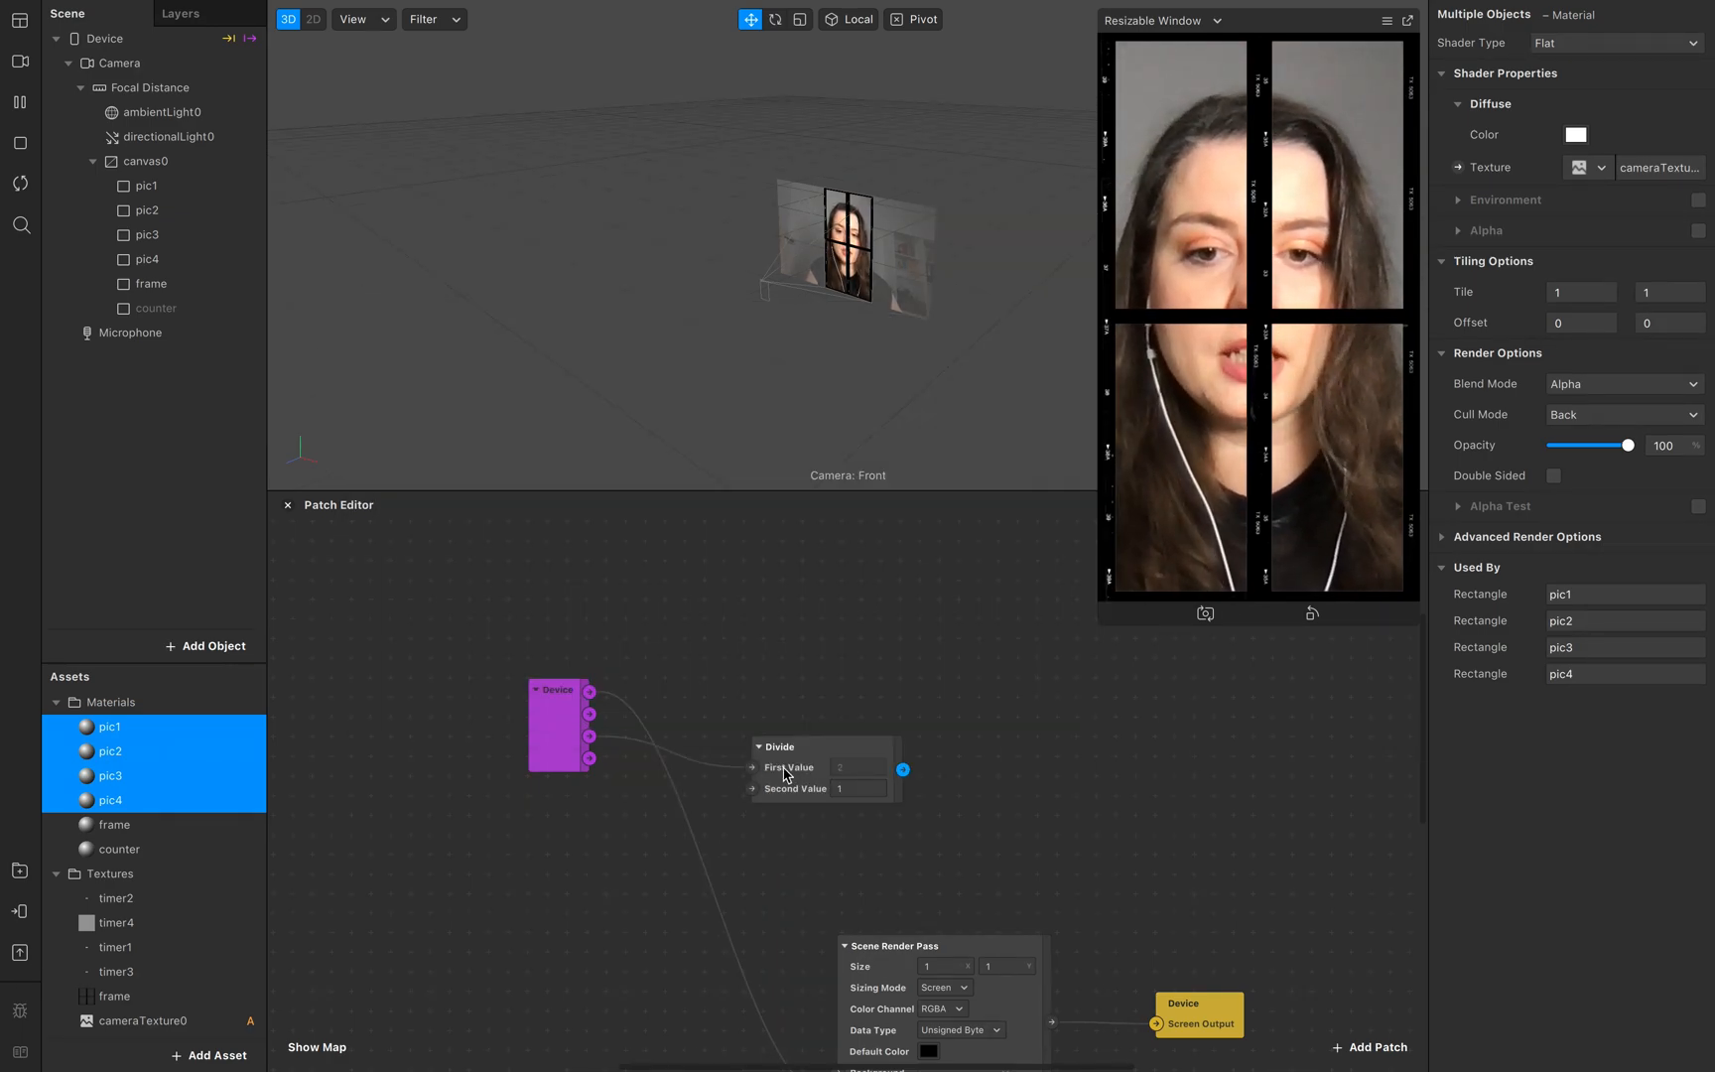
pyautogui.click(840, 751)
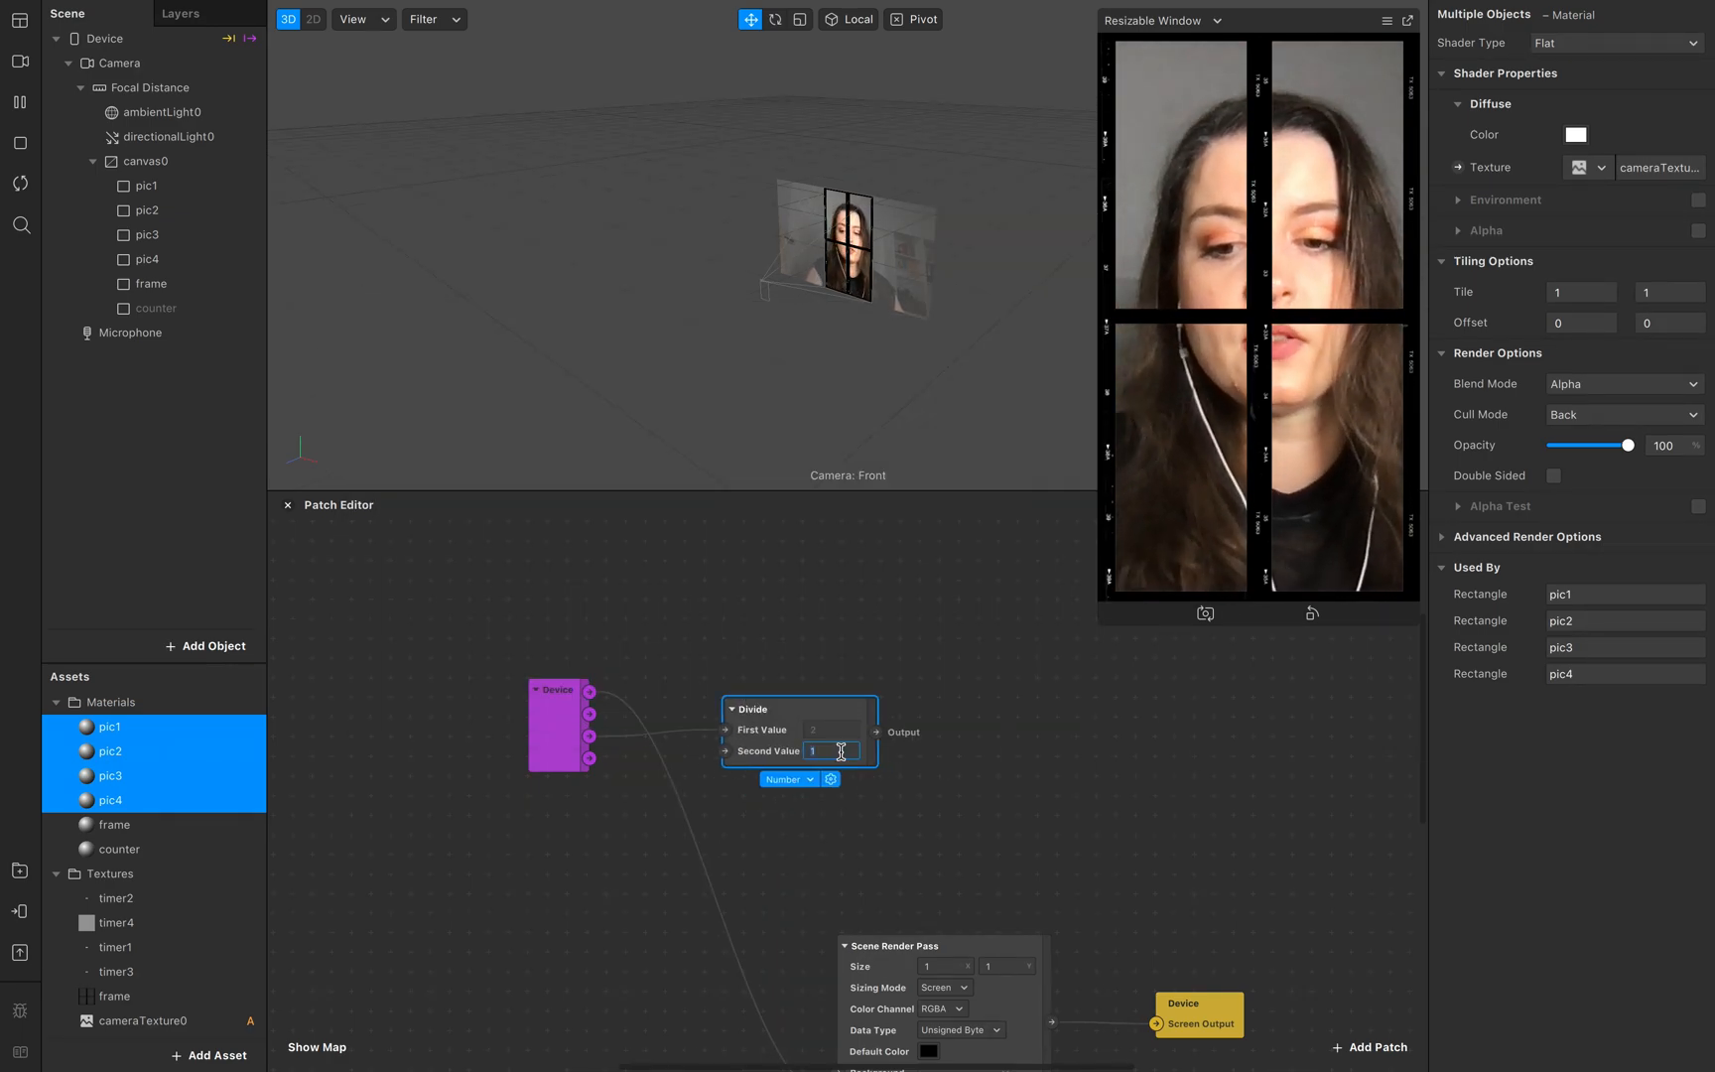
pyautogui.write('4')
pyautogui.click(970, 805)
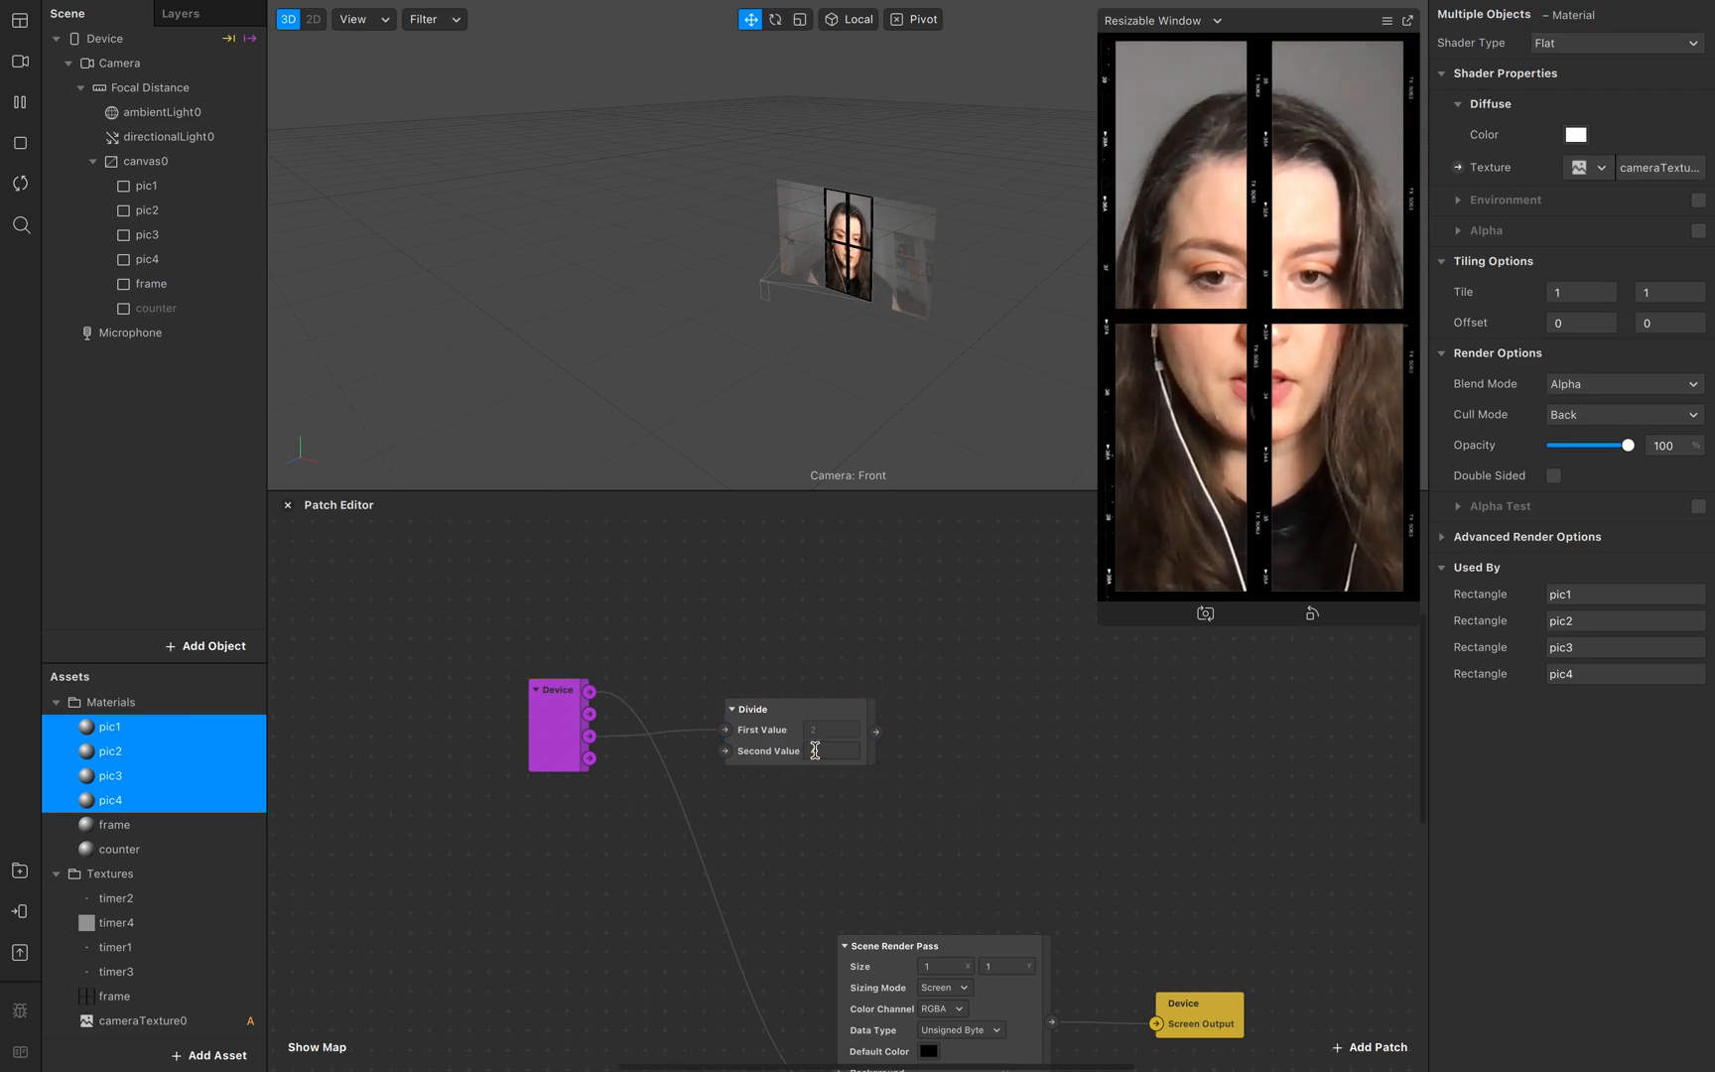
# Step: Create 2D Scale patches for pic1, pic2, pic3 and pic4 and stack them in a column to the right of the Divide patch
pyautogui.moveTo(858, 712); pyautogui.dragTo(849, 740)
pyautogui.hscroll(5, 1083, 812)
pyautogui.scroll(2, 1082, 812)
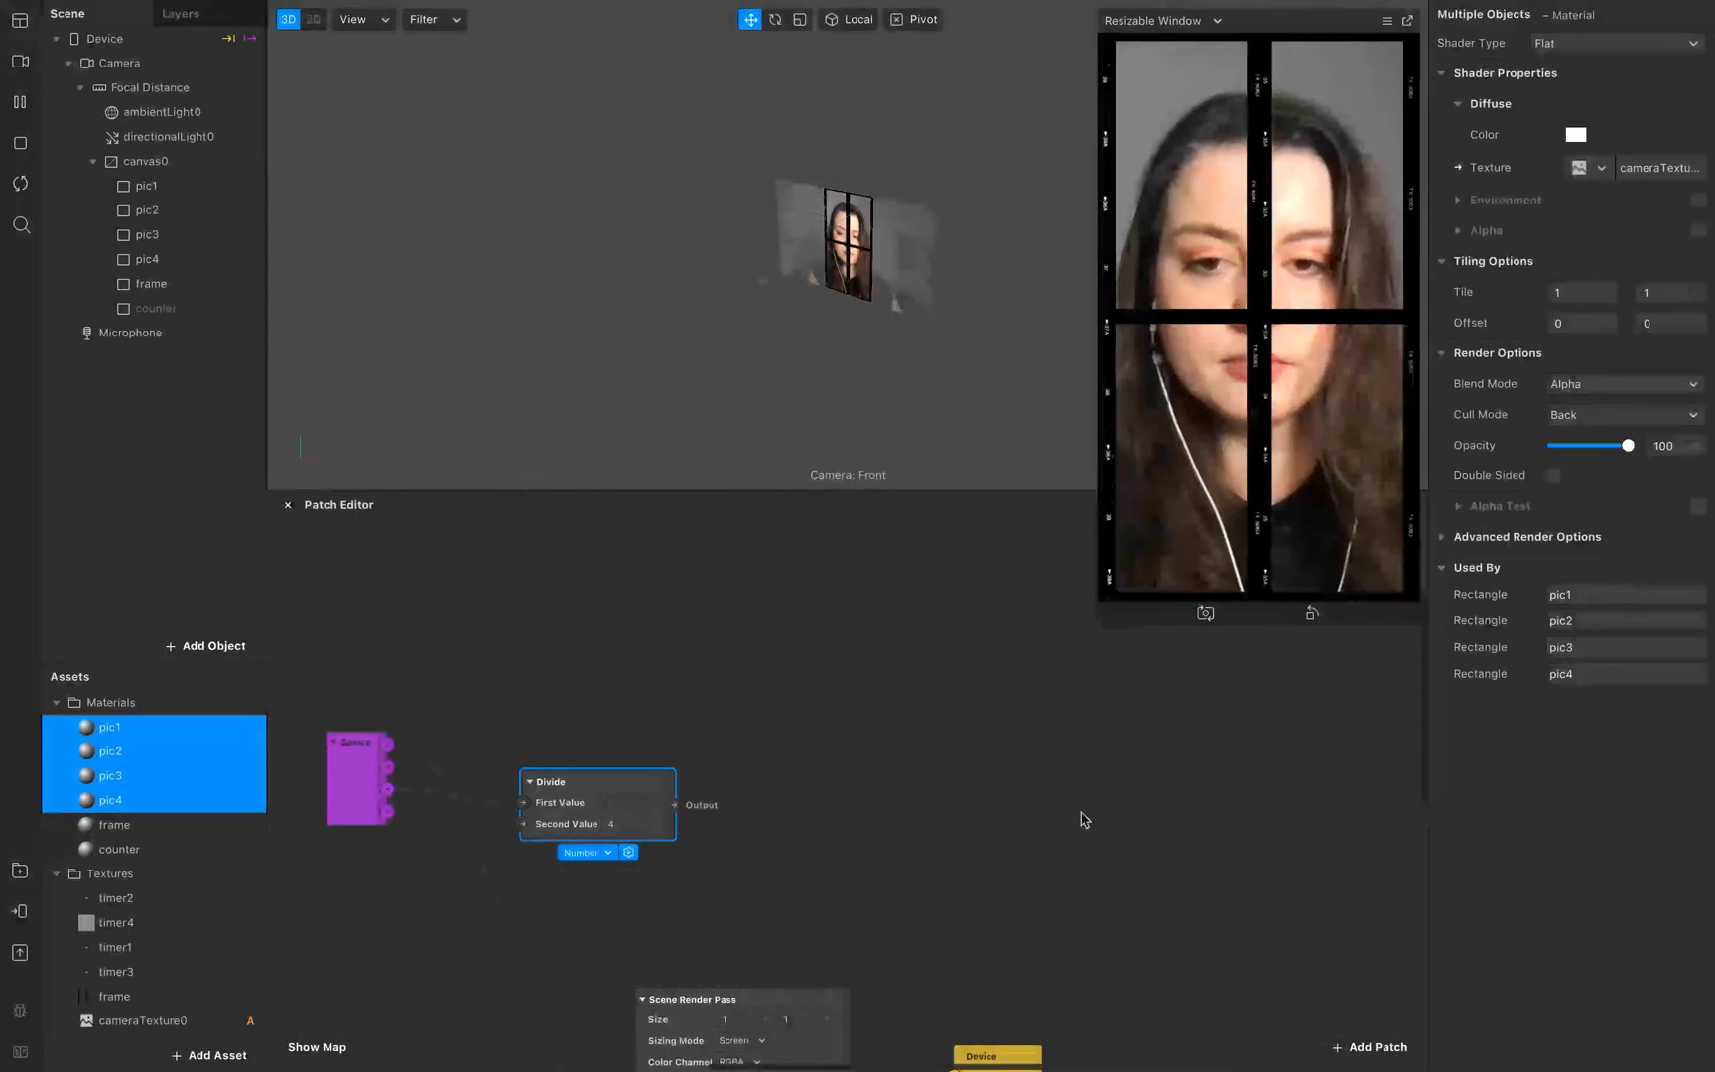
pyautogui.click(140, 186)
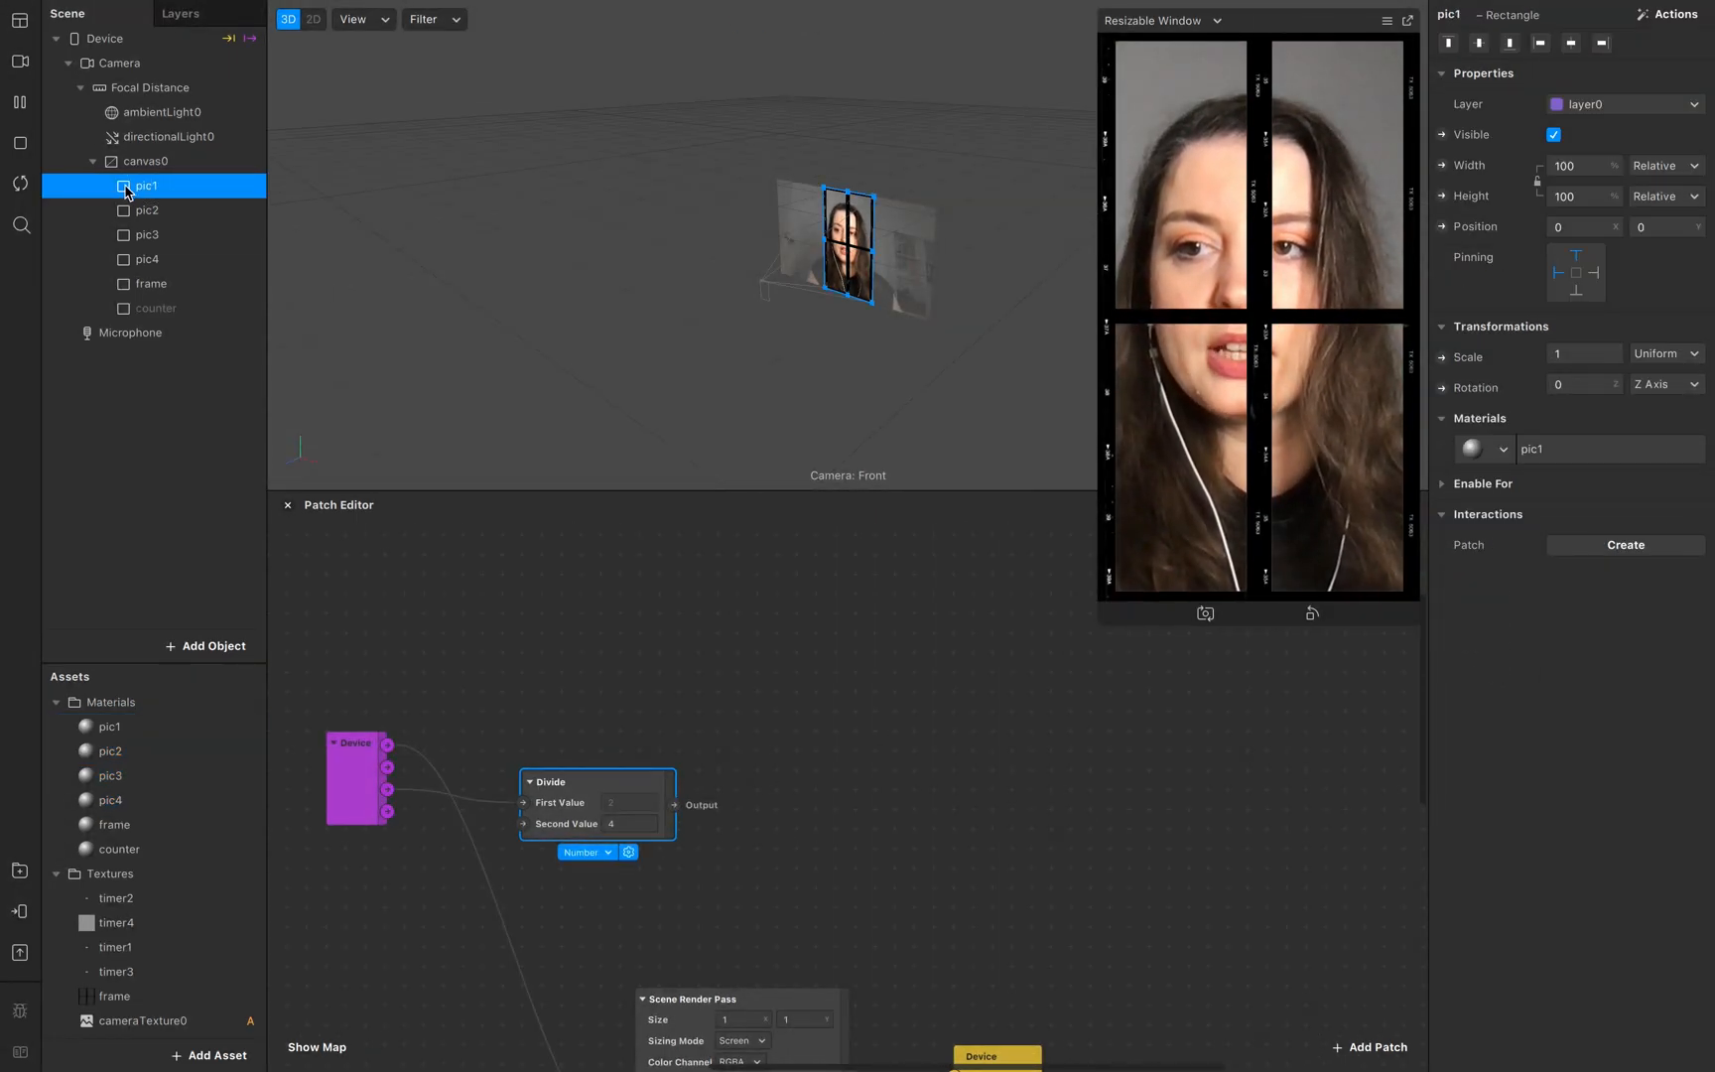
pyautogui.keyDown('shift'); pyautogui.click(147, 260); pyautogui.keyUp('shift')
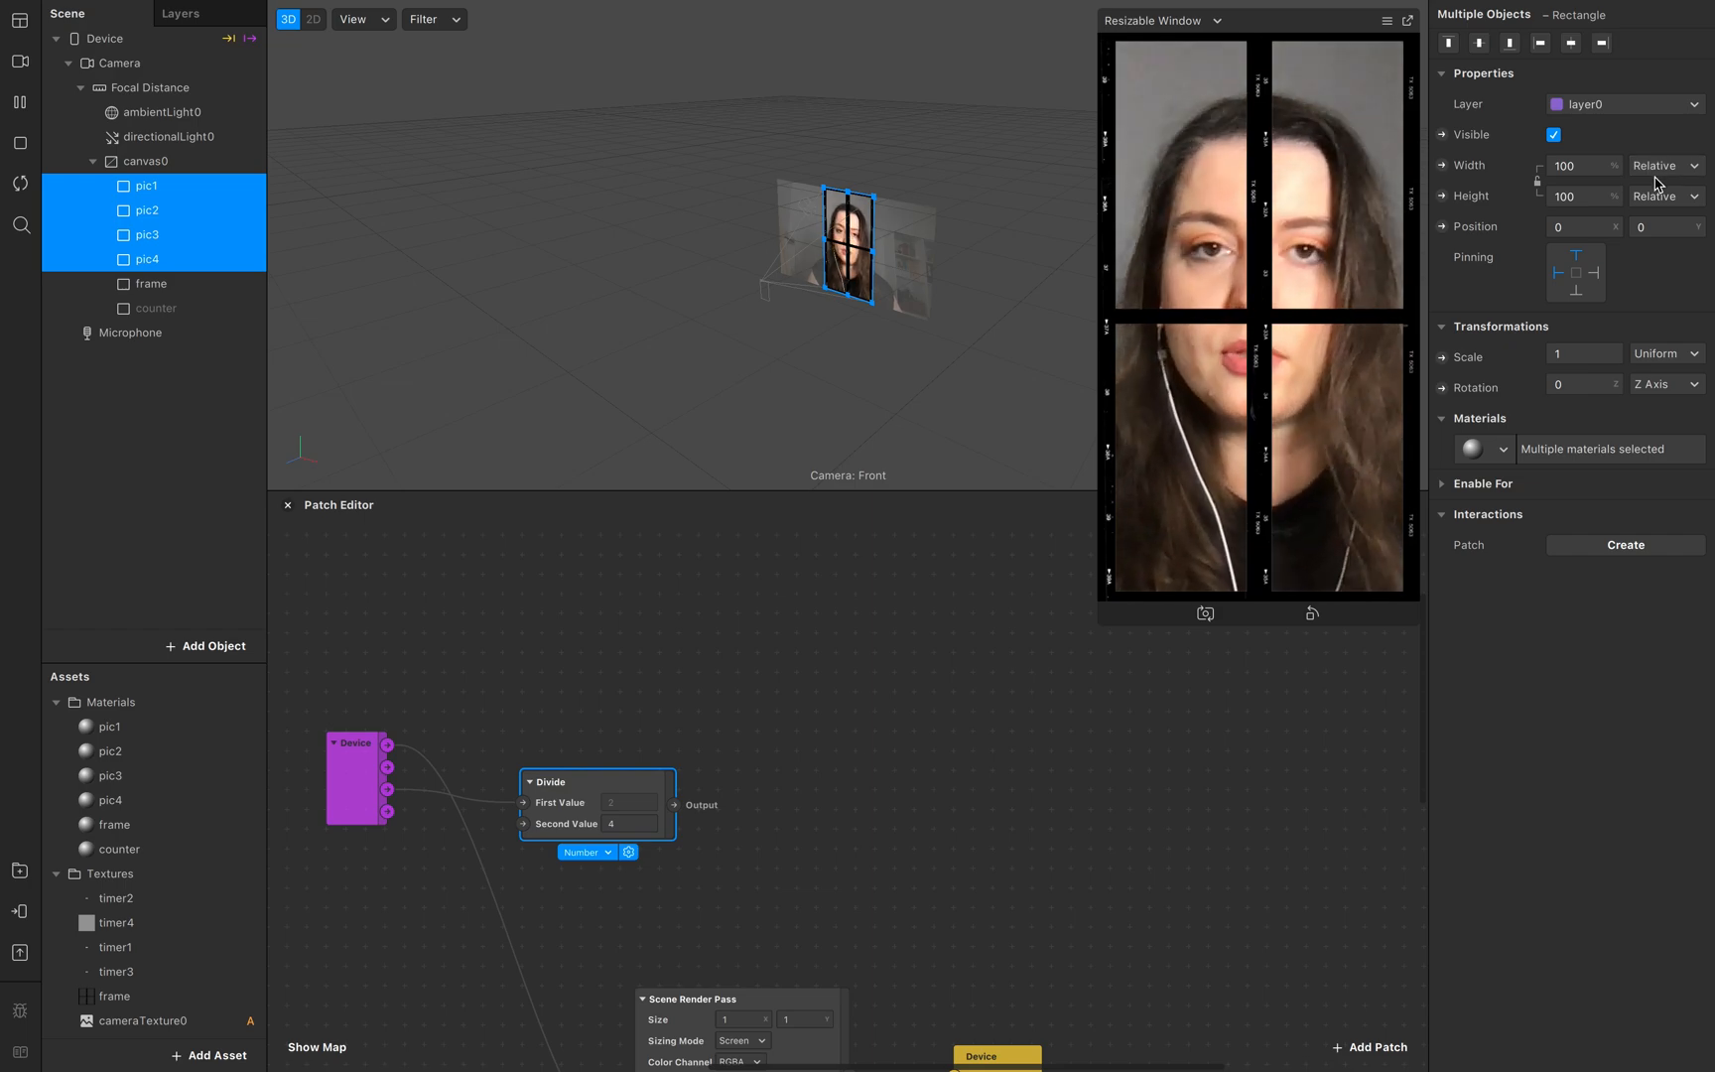
pyautogui.click(1442, 359)
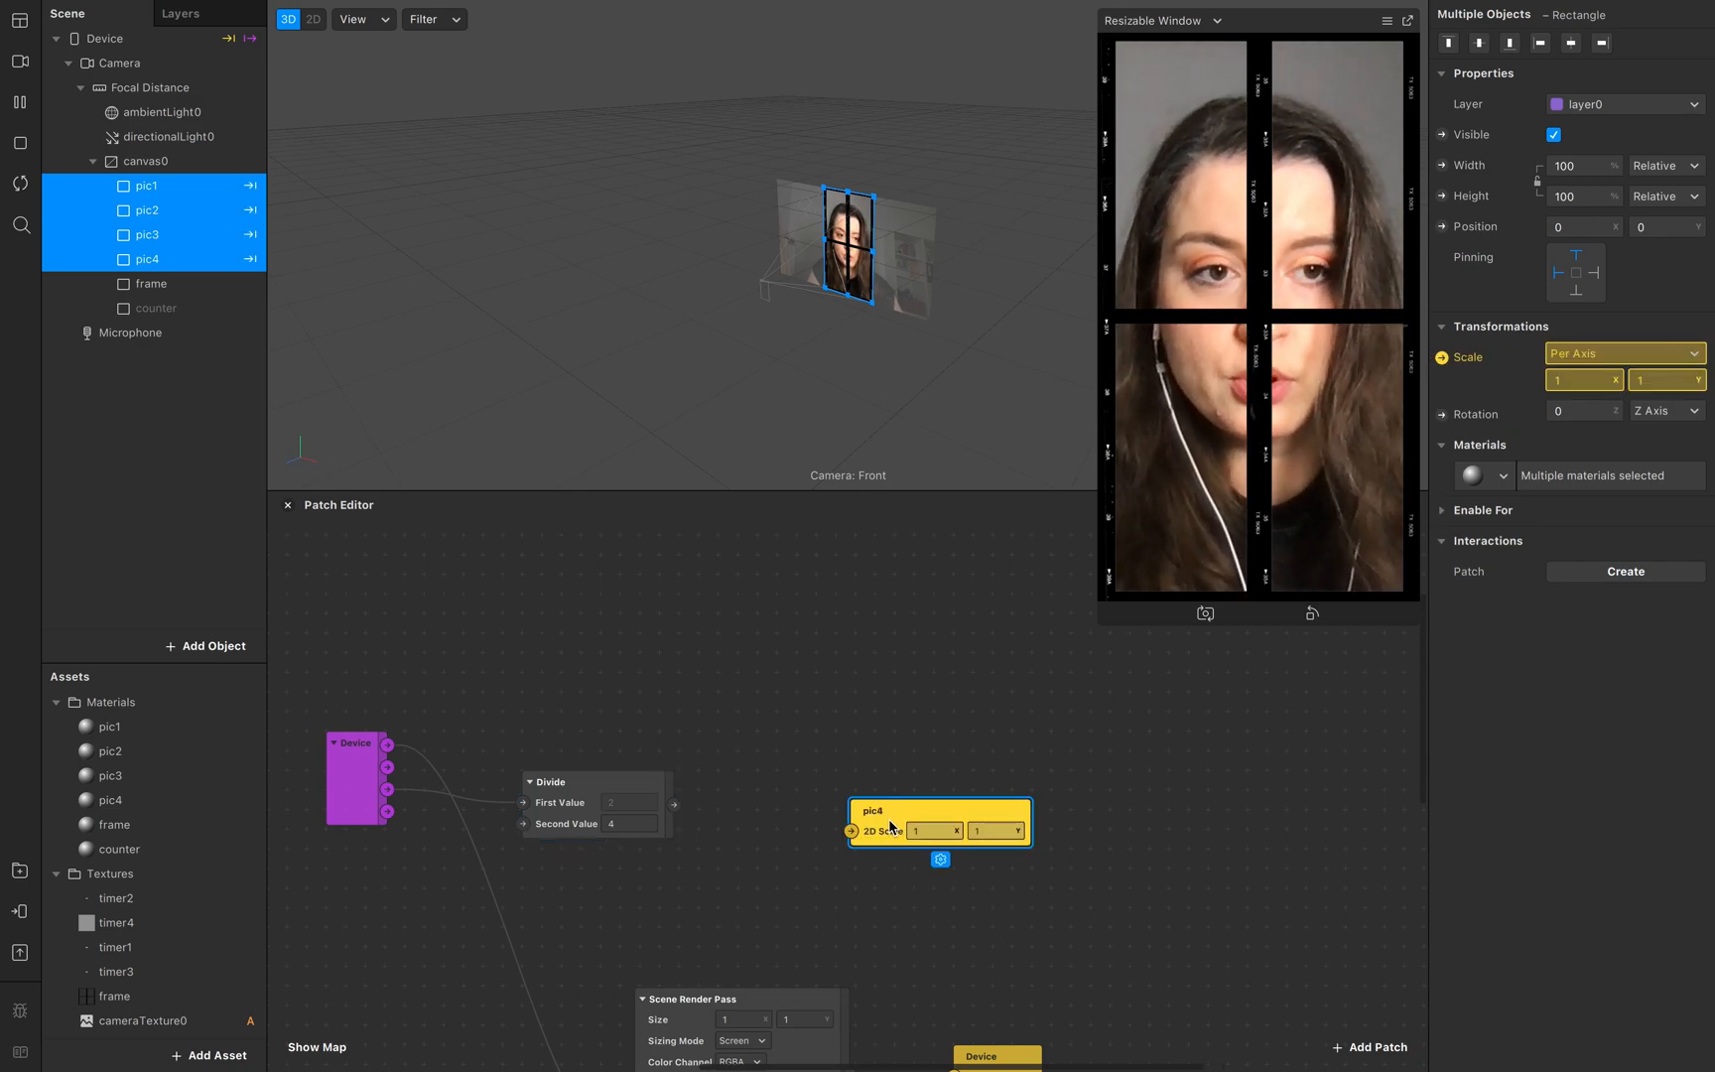
pyautogui.moveTo(898, 816); pyautogui.dragTo(993, 694)
pyautogui.click(742, 797)
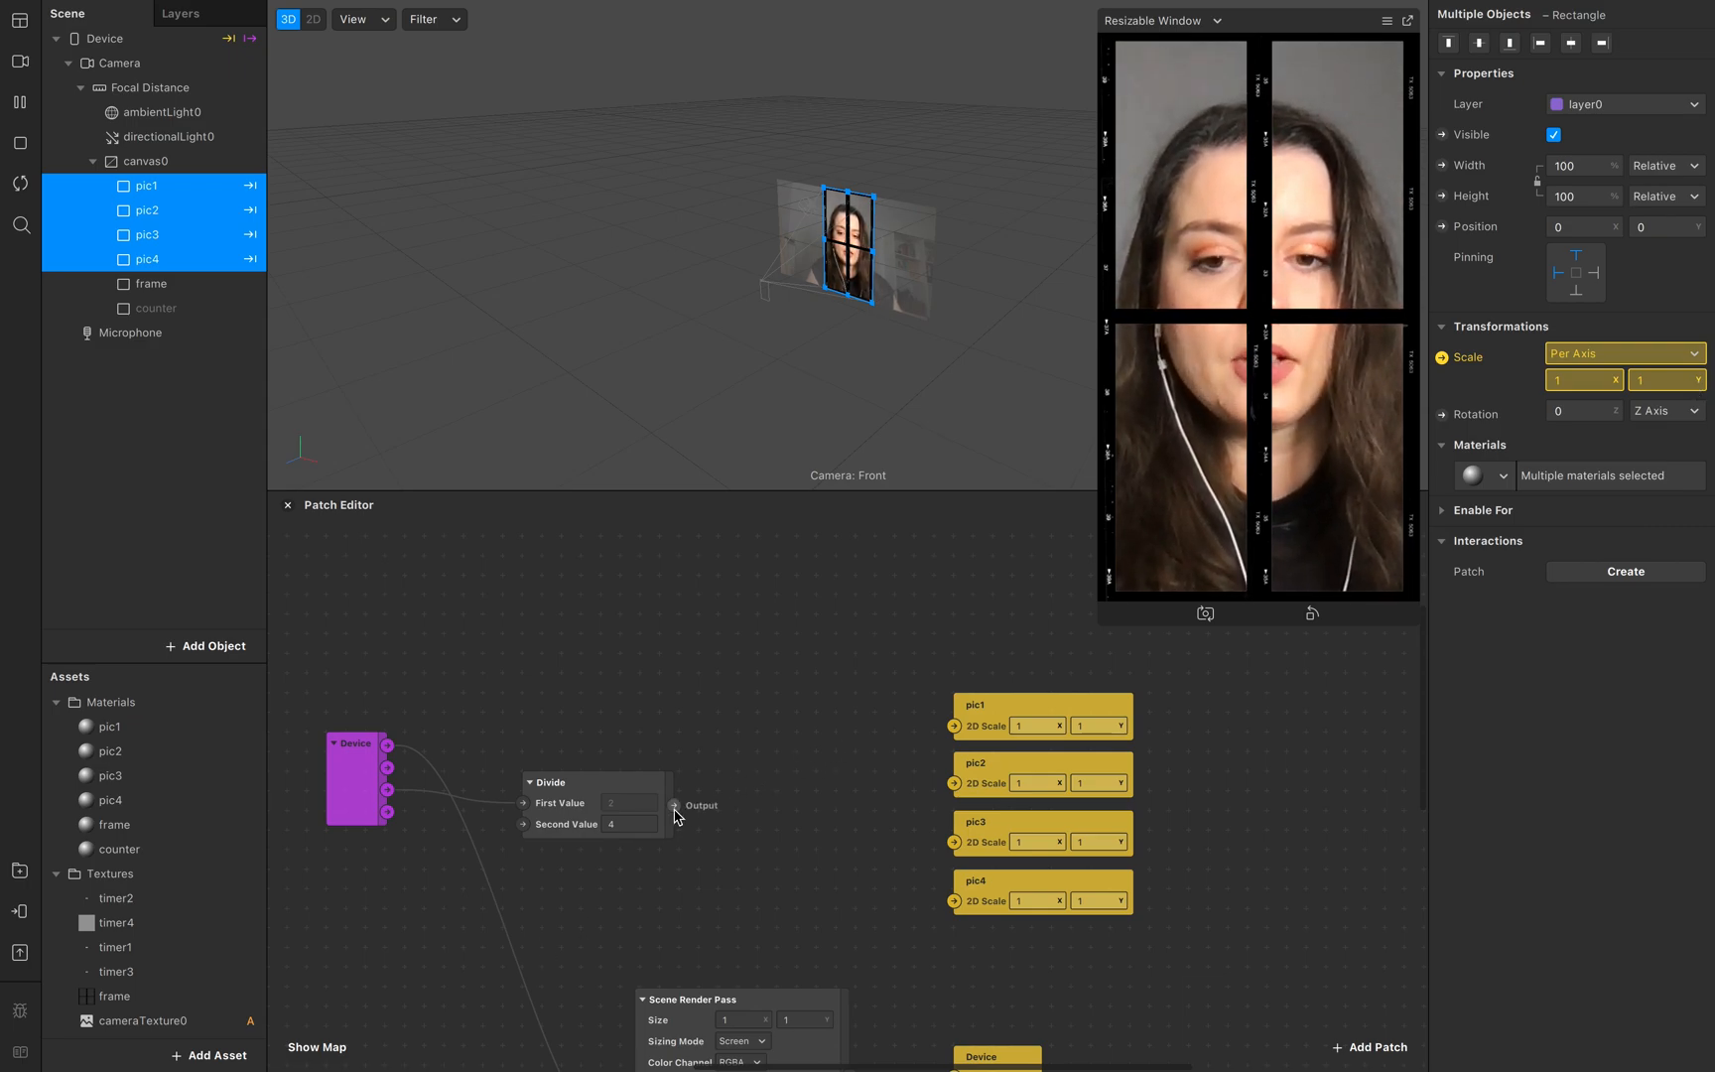
# Step: Add a Pack patch between the Divide patch and the 2D Scale patches and set its type to Vector 2
pyautogui.doubleClick(776, 774)
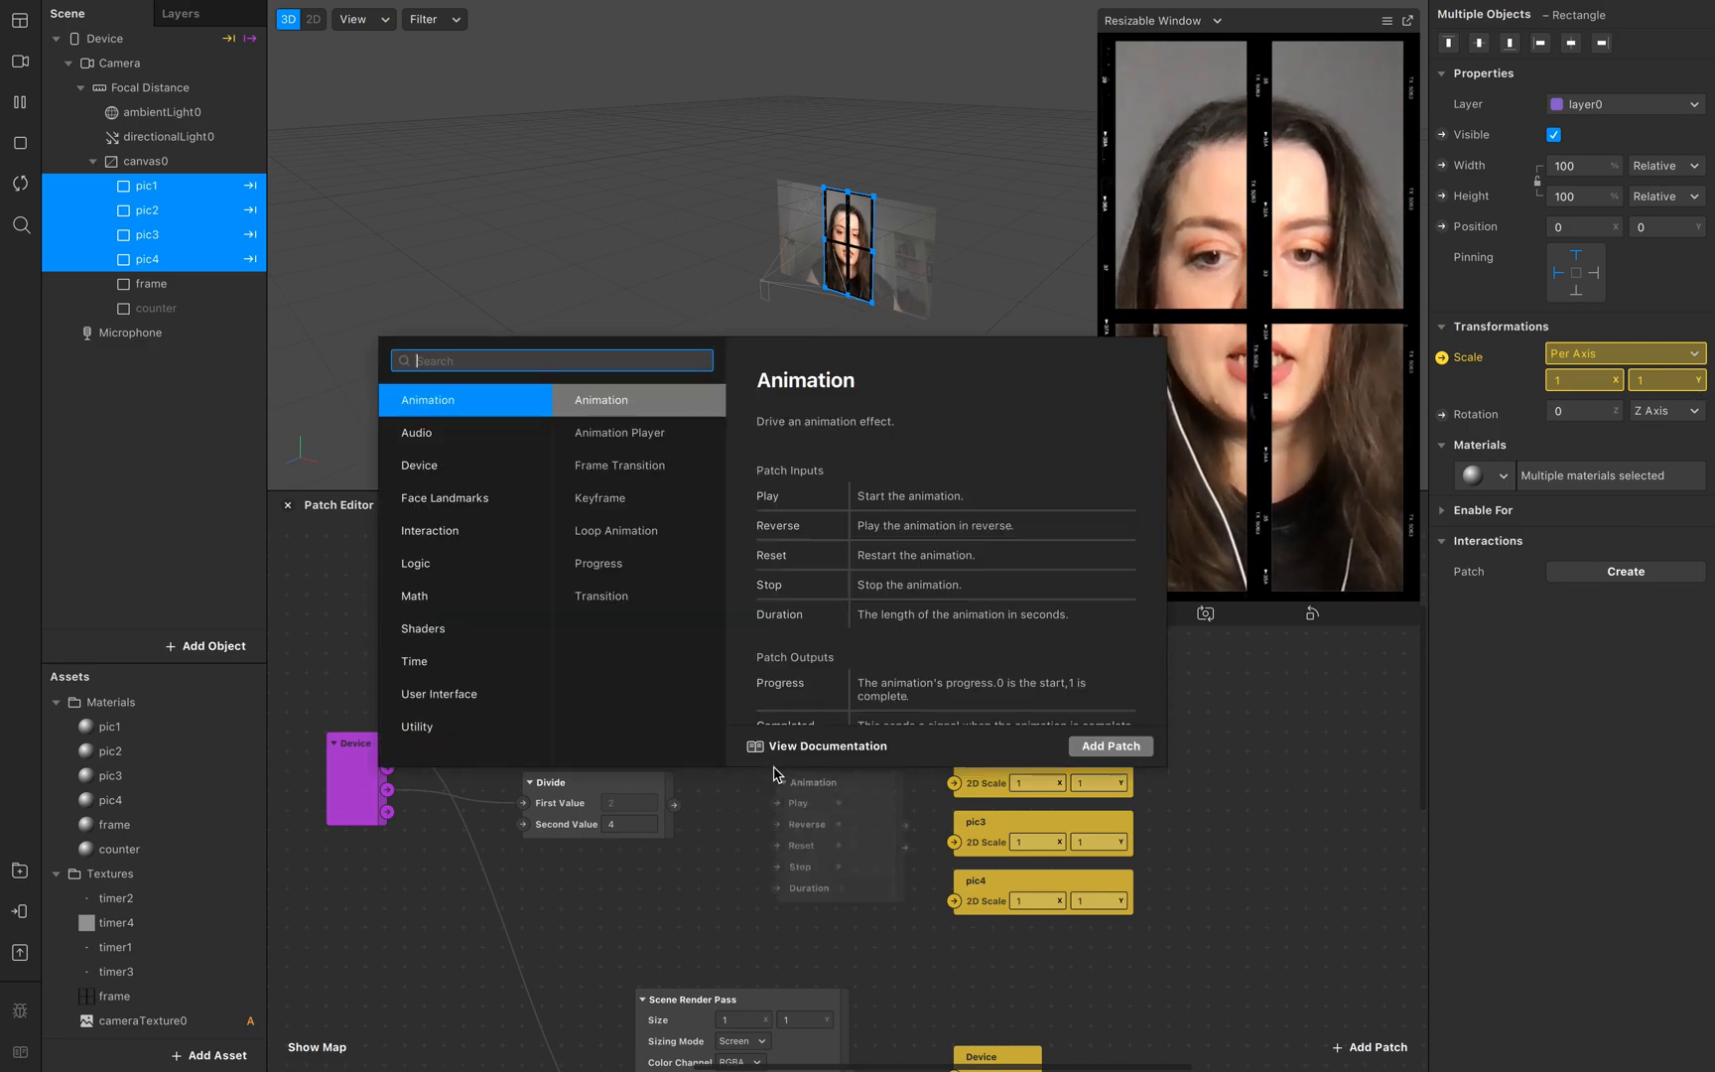
pyautogui.write('pack')
pyautogui.press('Return')
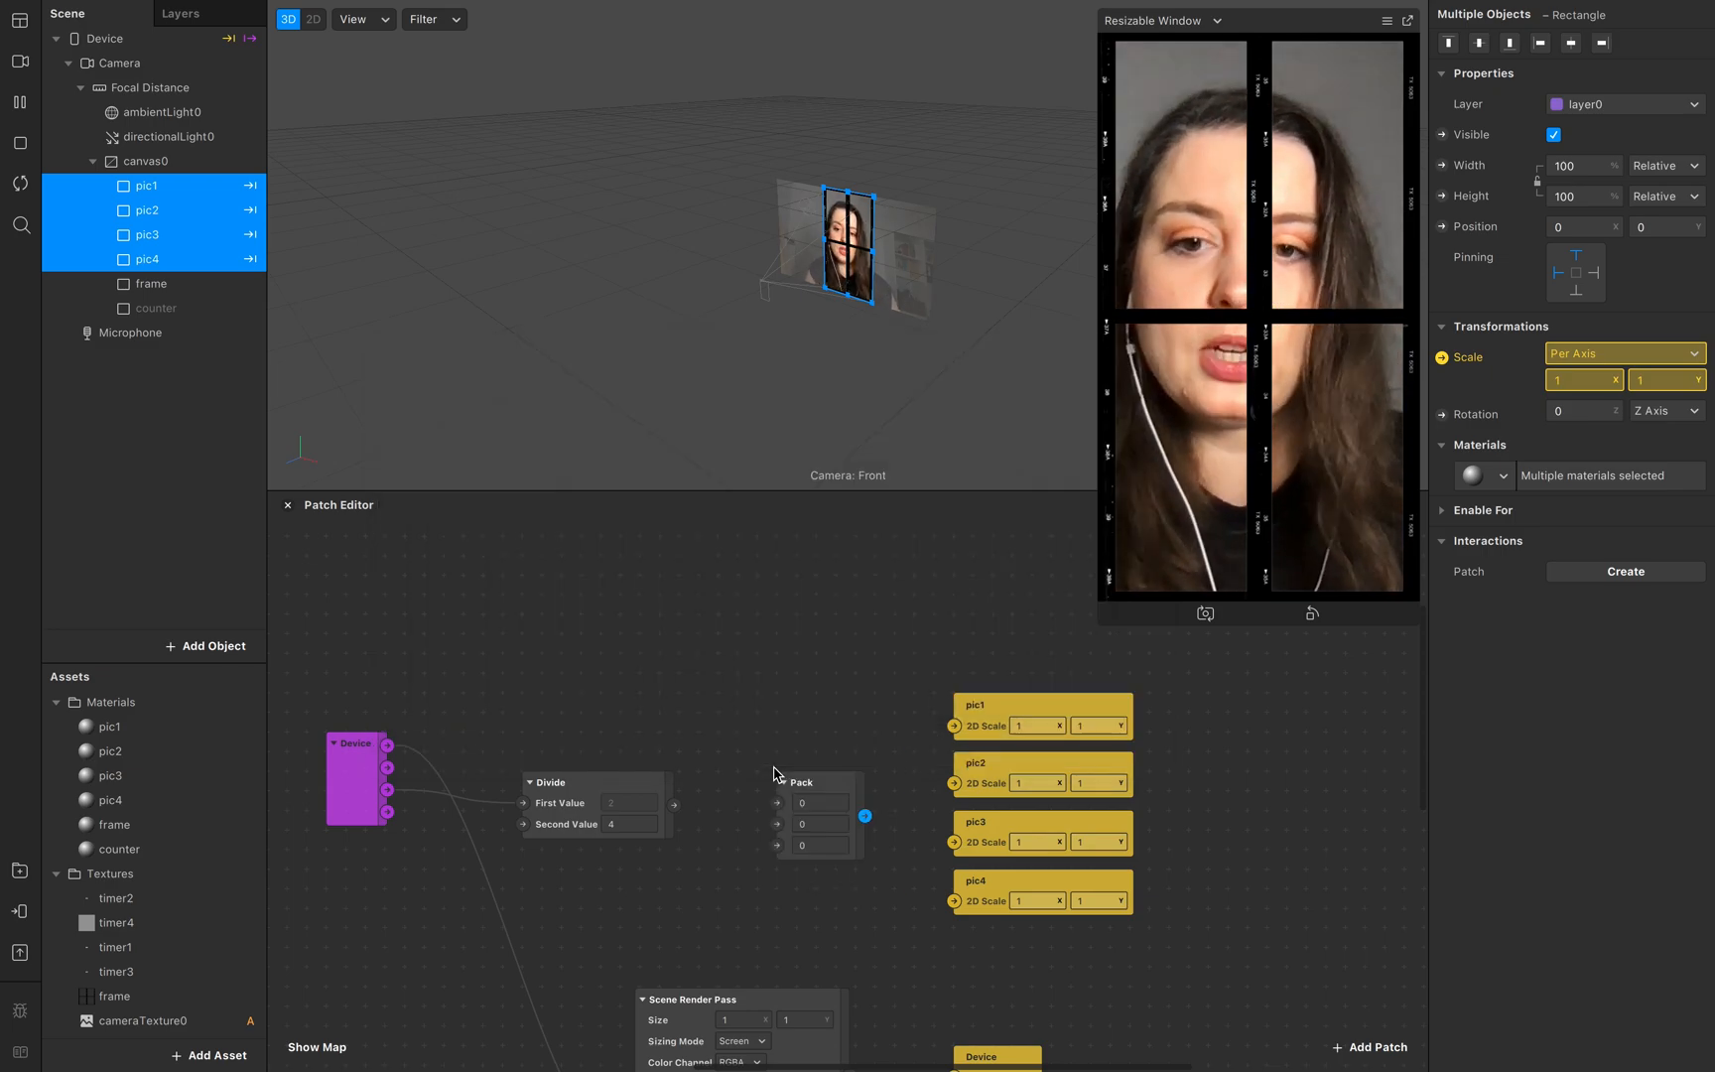
pyautogui.click(847, 859)
pyautogui.click(834, 874)
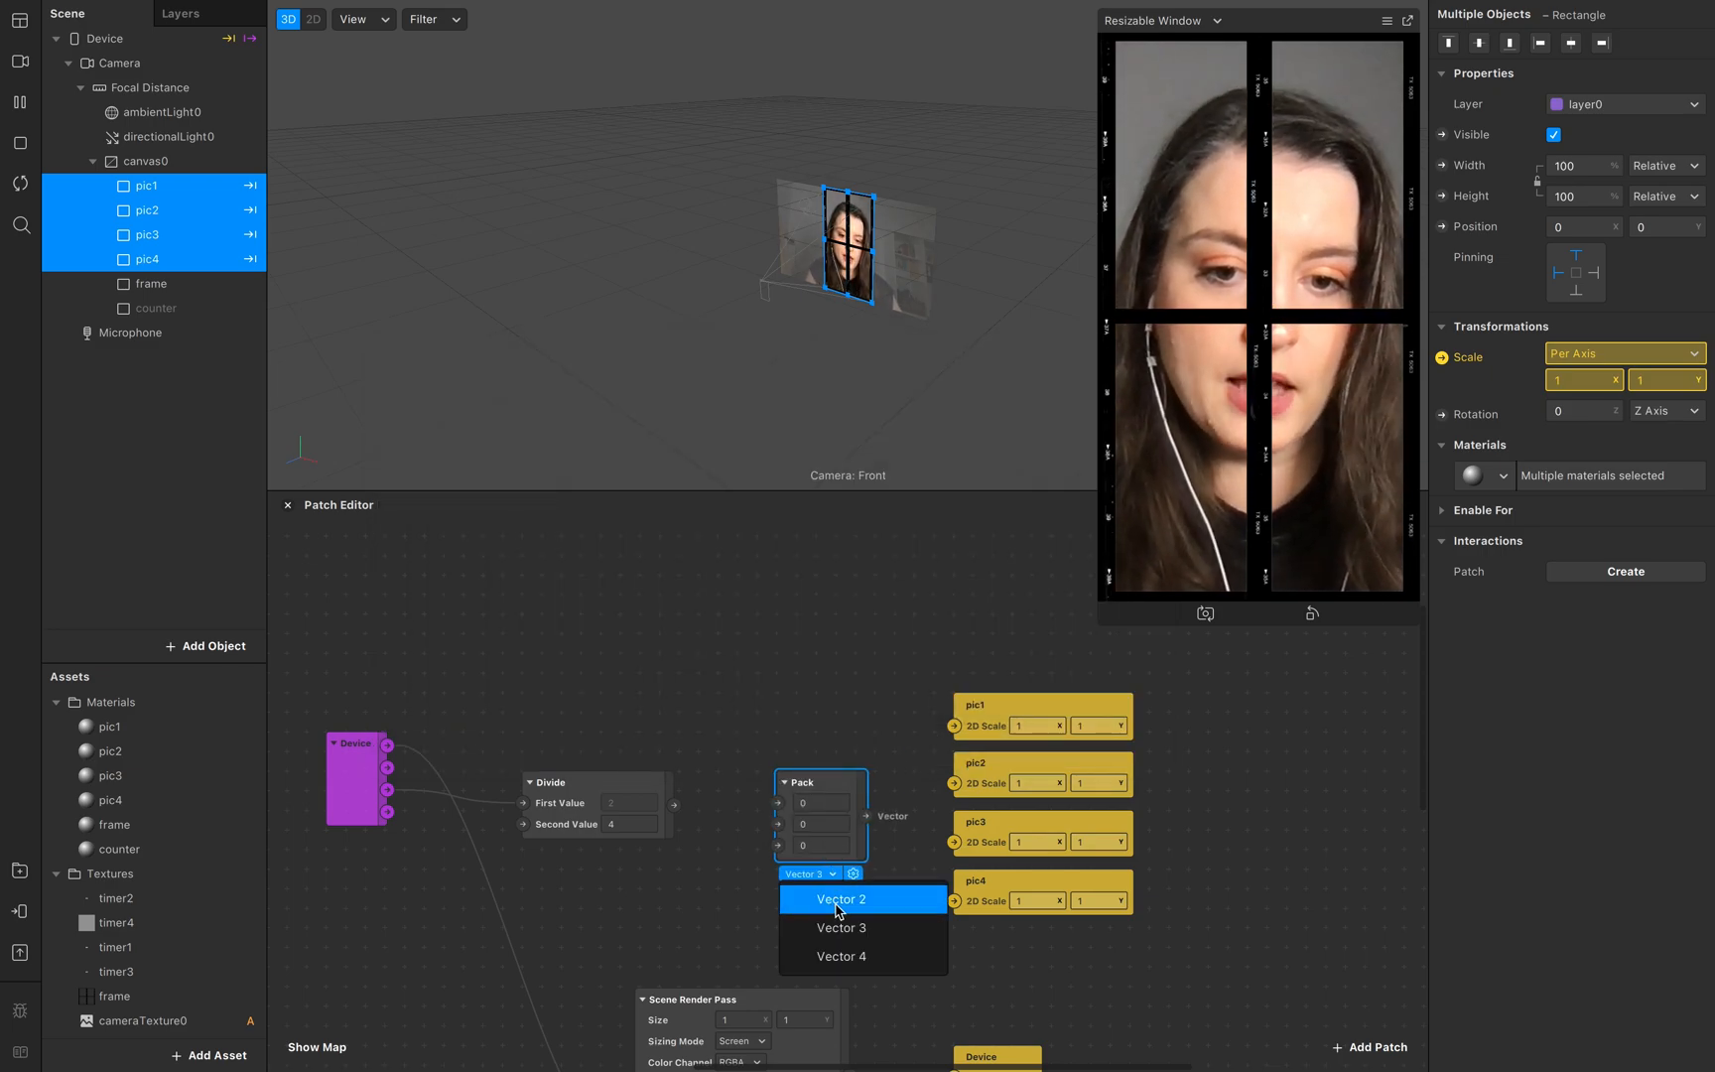
pyautogui.click(838, 898)
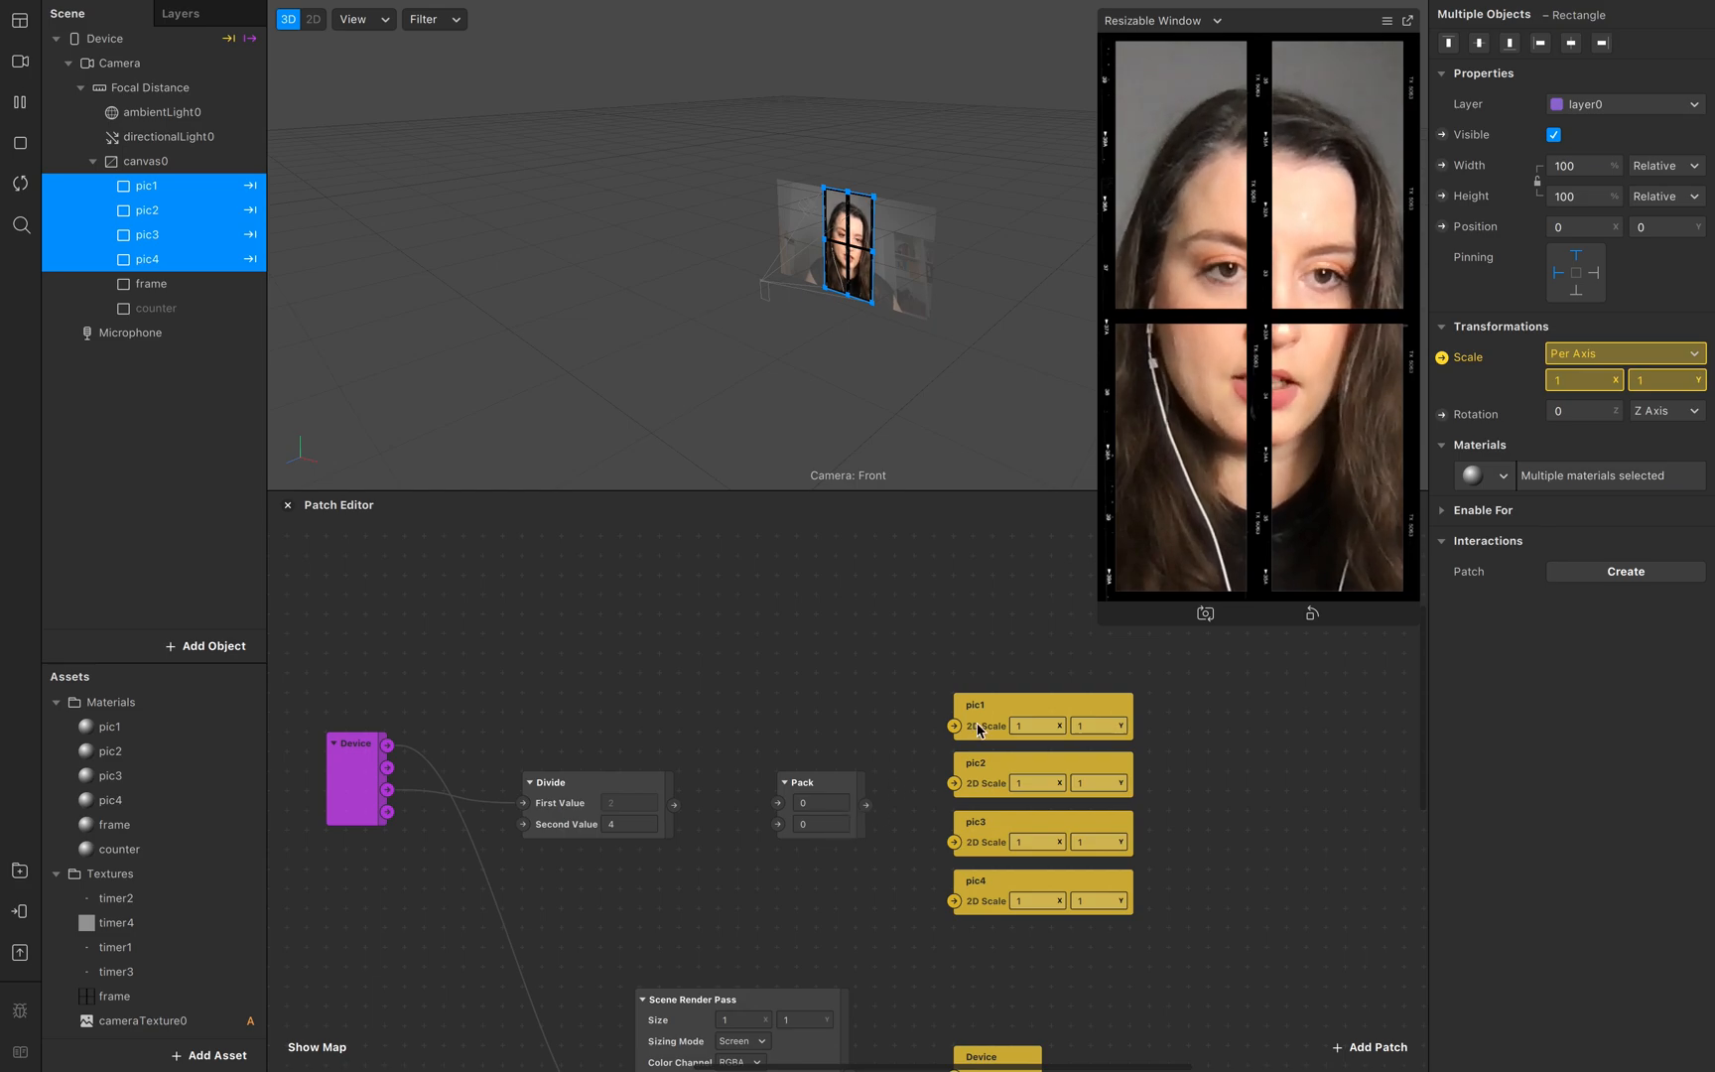
# Step: Connect the Divide output to both Pack inputs and the Pack output to the 2D Scale of pic1, pic2, pic3 and pic4
pyautogui.moveTo(803, 784); pyautogui.dragTo(783, 764)
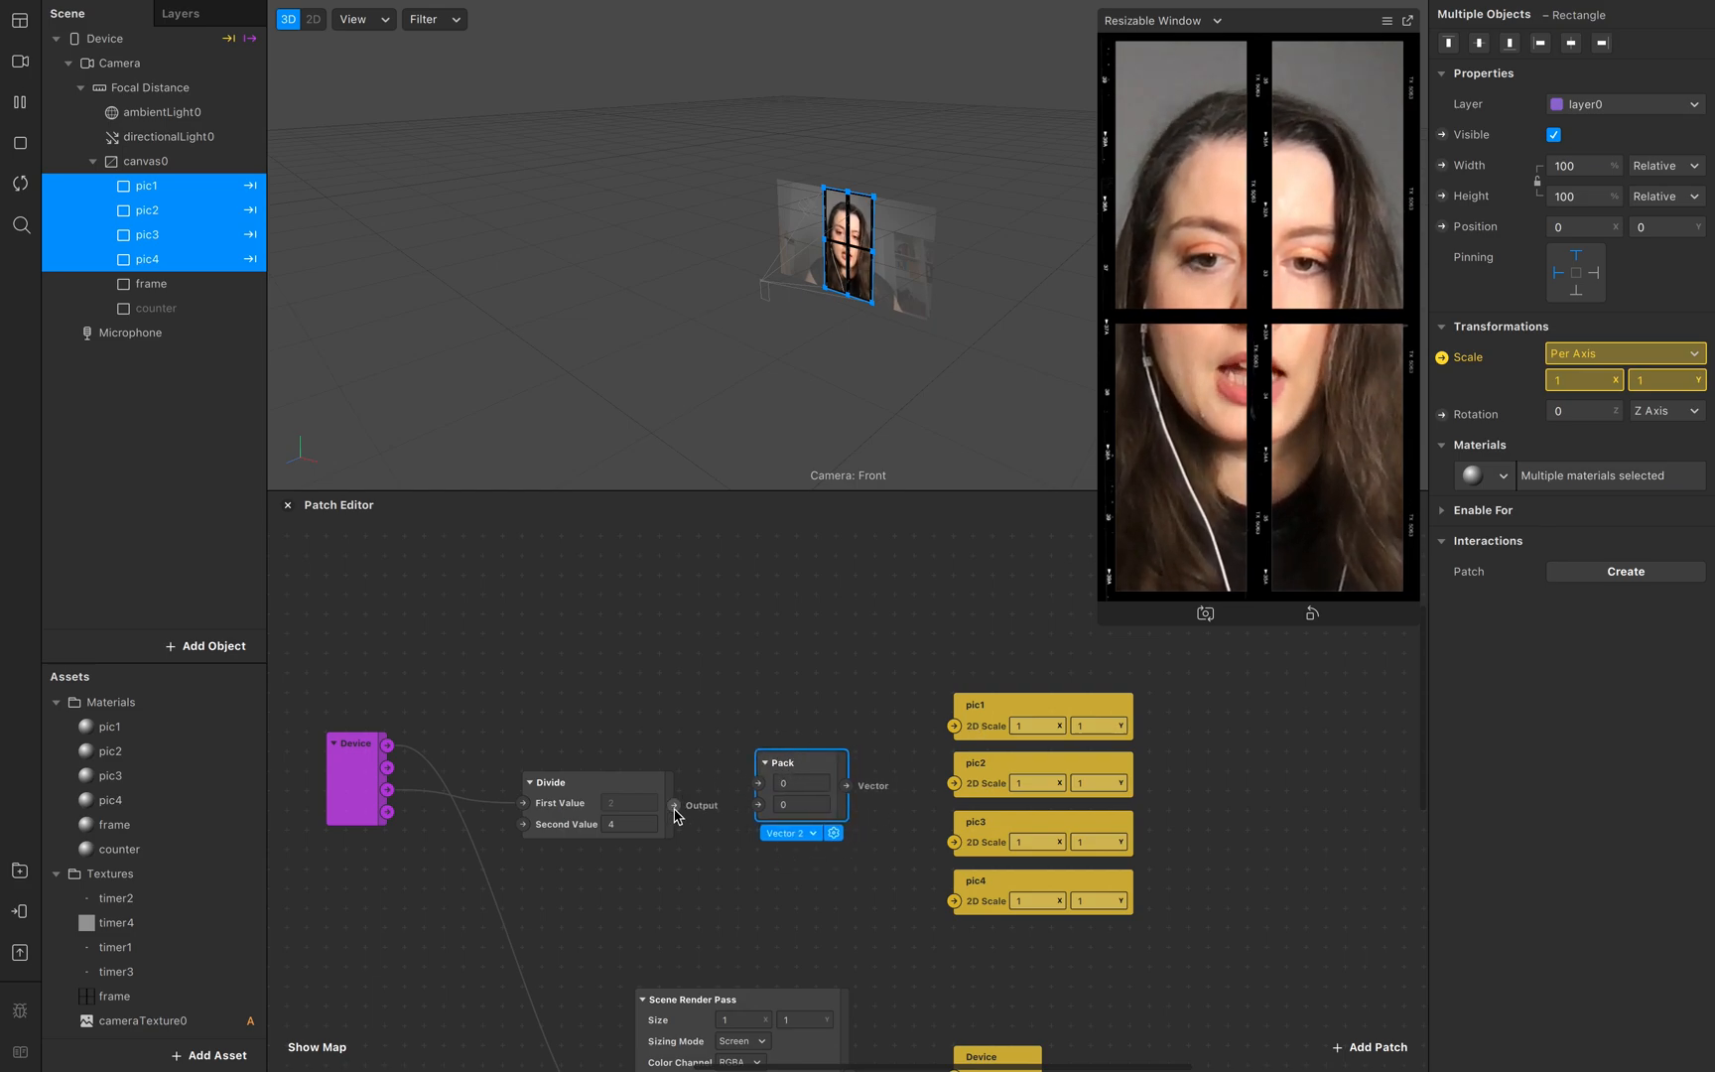
pyautogui.moveTo(675, 806); pyautogui.dragTo(954, 727)
pyautogui.moveTo(847, 785); pyautogui.dragTo(954, 900)
# Step: Add a second Divide patch that divides the Device's Screen Size by its Screen Scale, and place it above the first Divide patch
pyautogui.scroll(4, 839, 675)
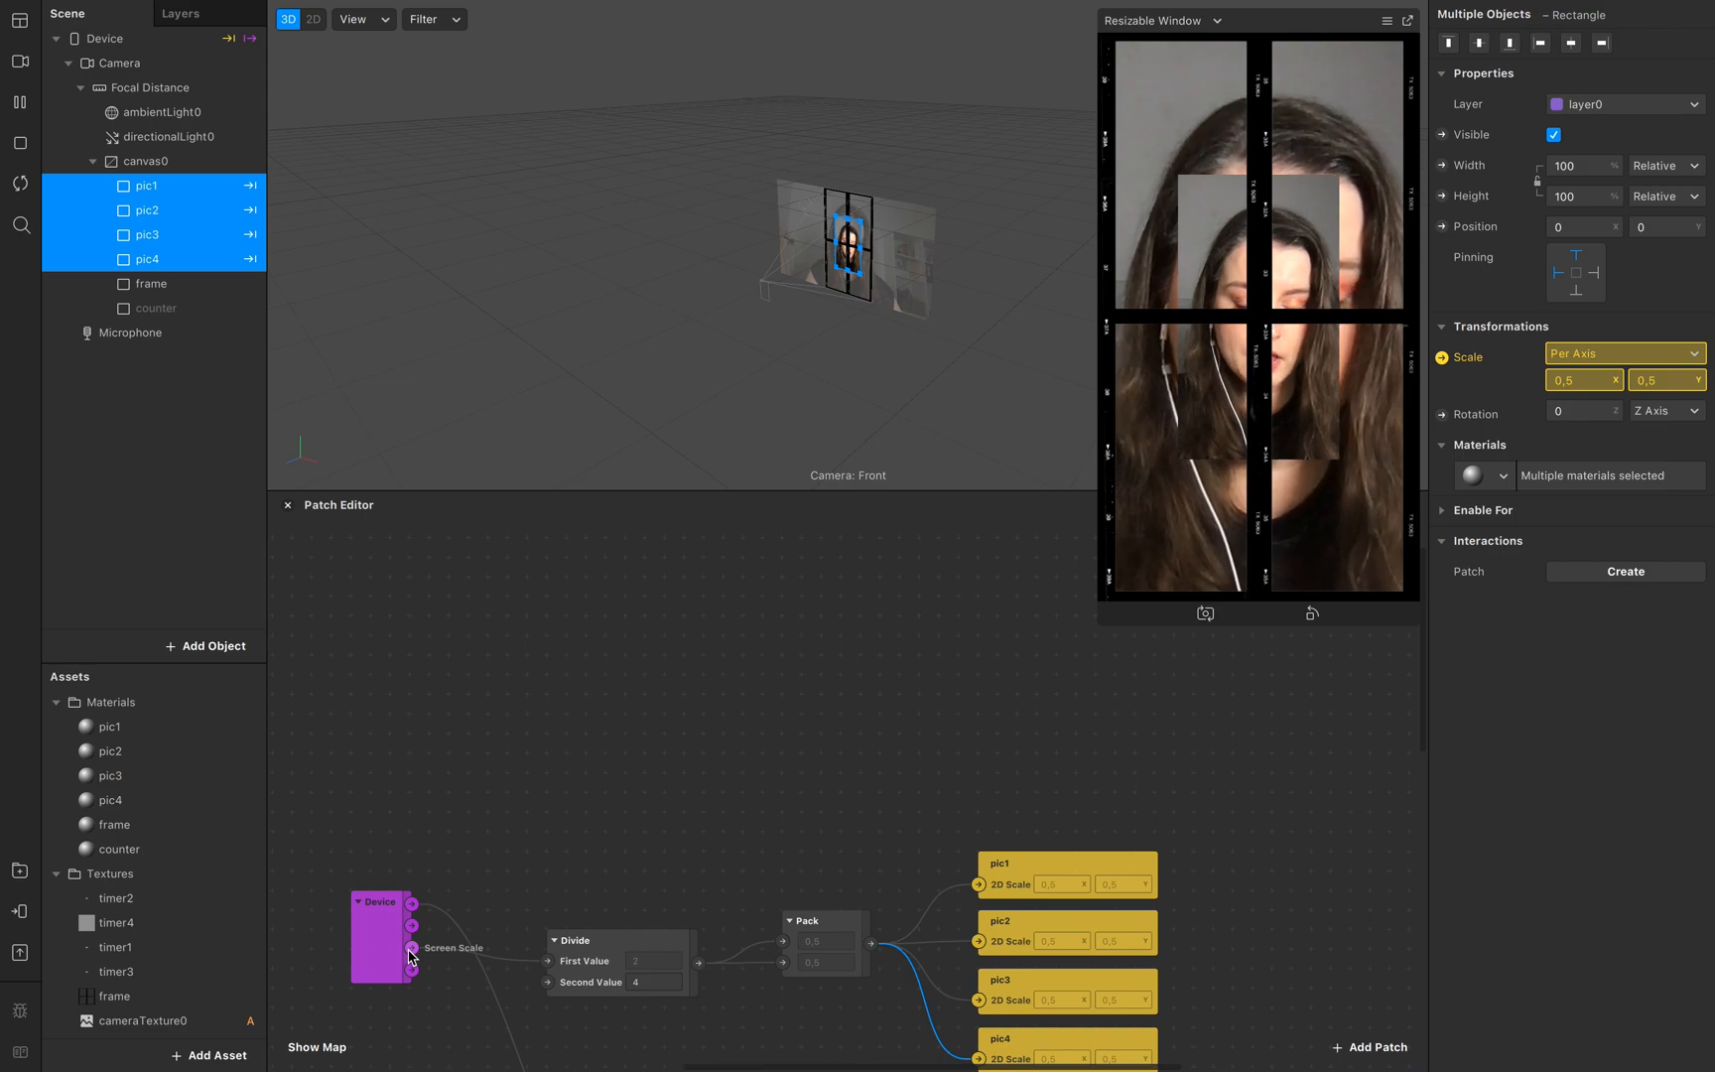
pyautogui.moveTo(411, 925); pyautogui.dragTo(559, 745)
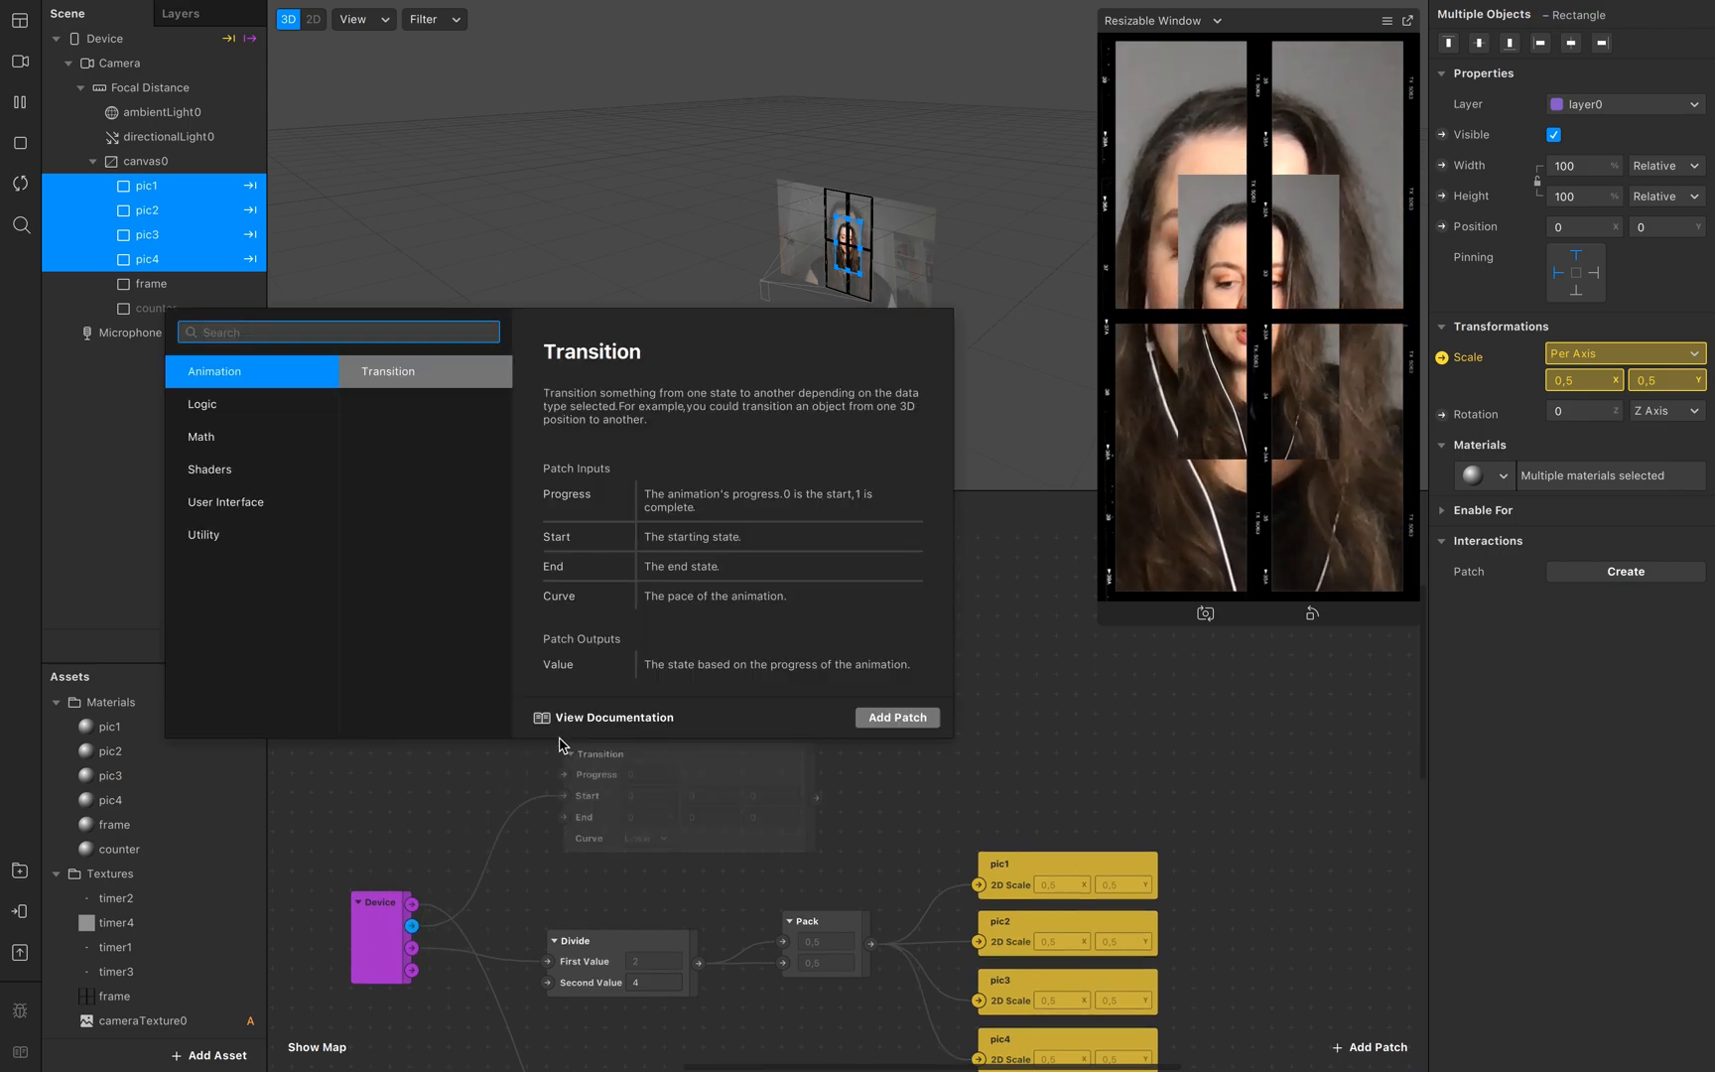
pyautogui.write('divi')
pyautogui.press('Return')
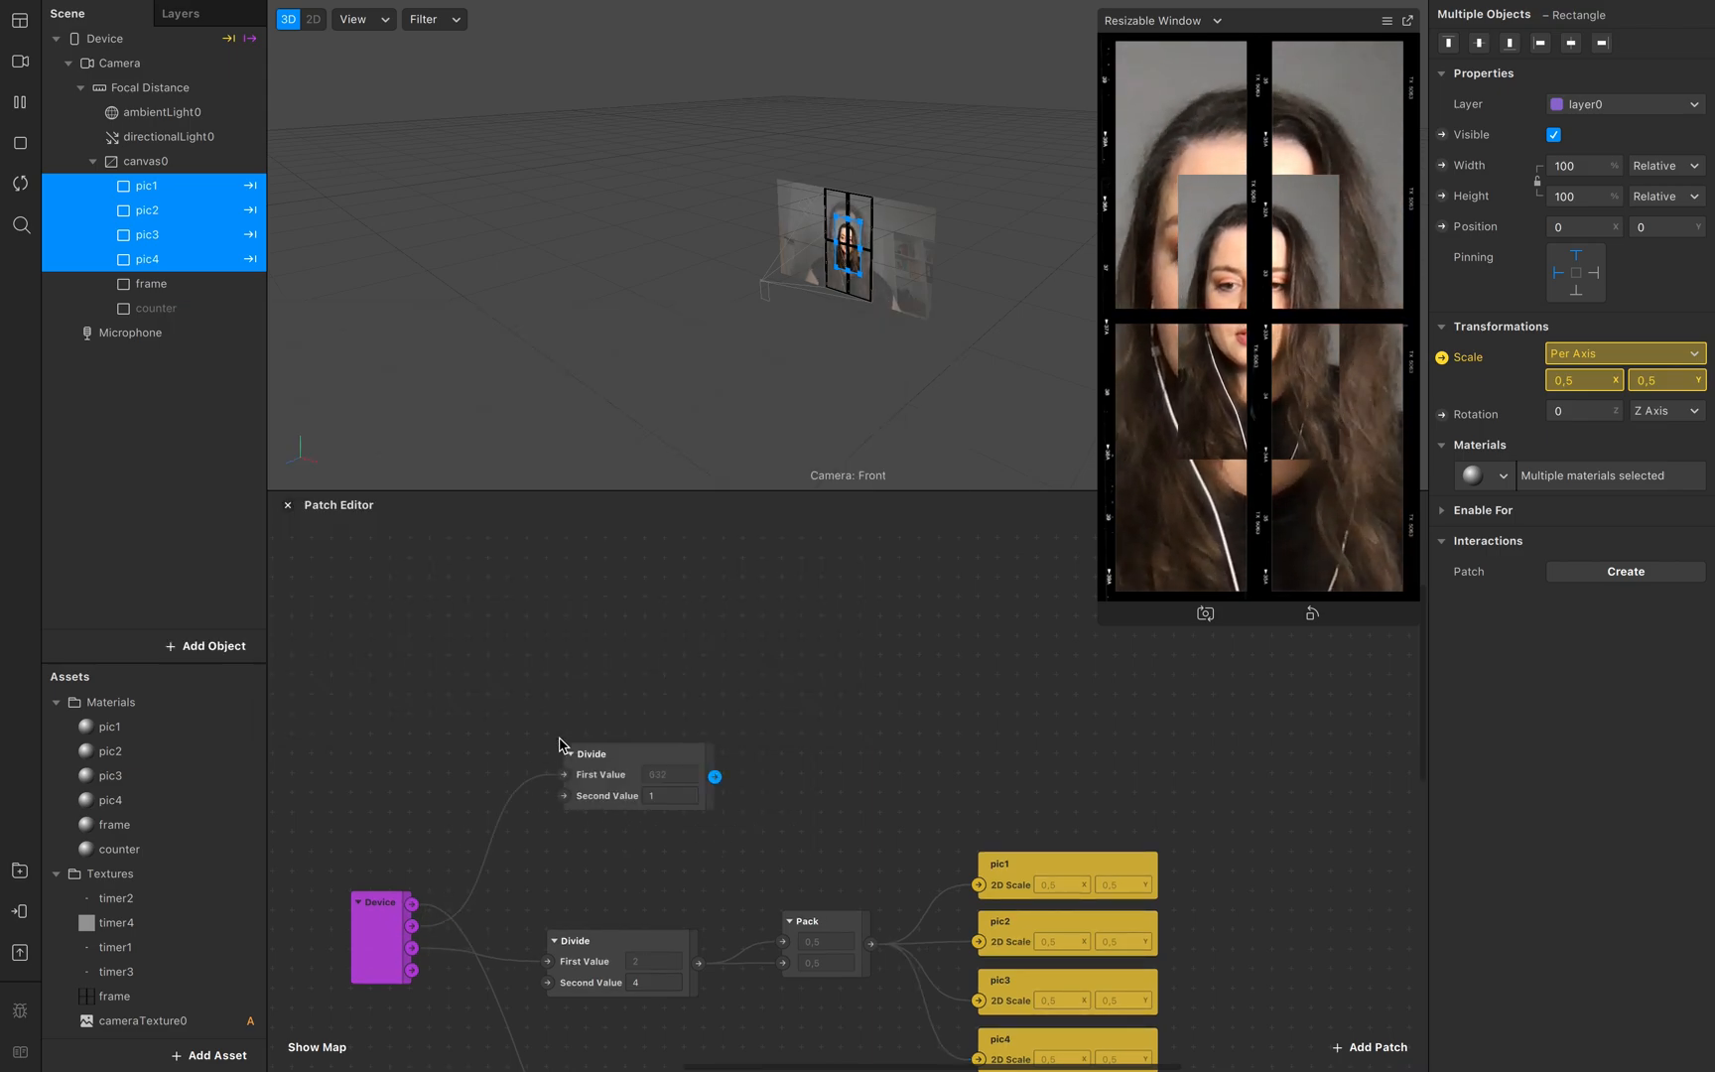
pyautogui.moveTo(411, 948); pyautogui.dragTo(570, 809)
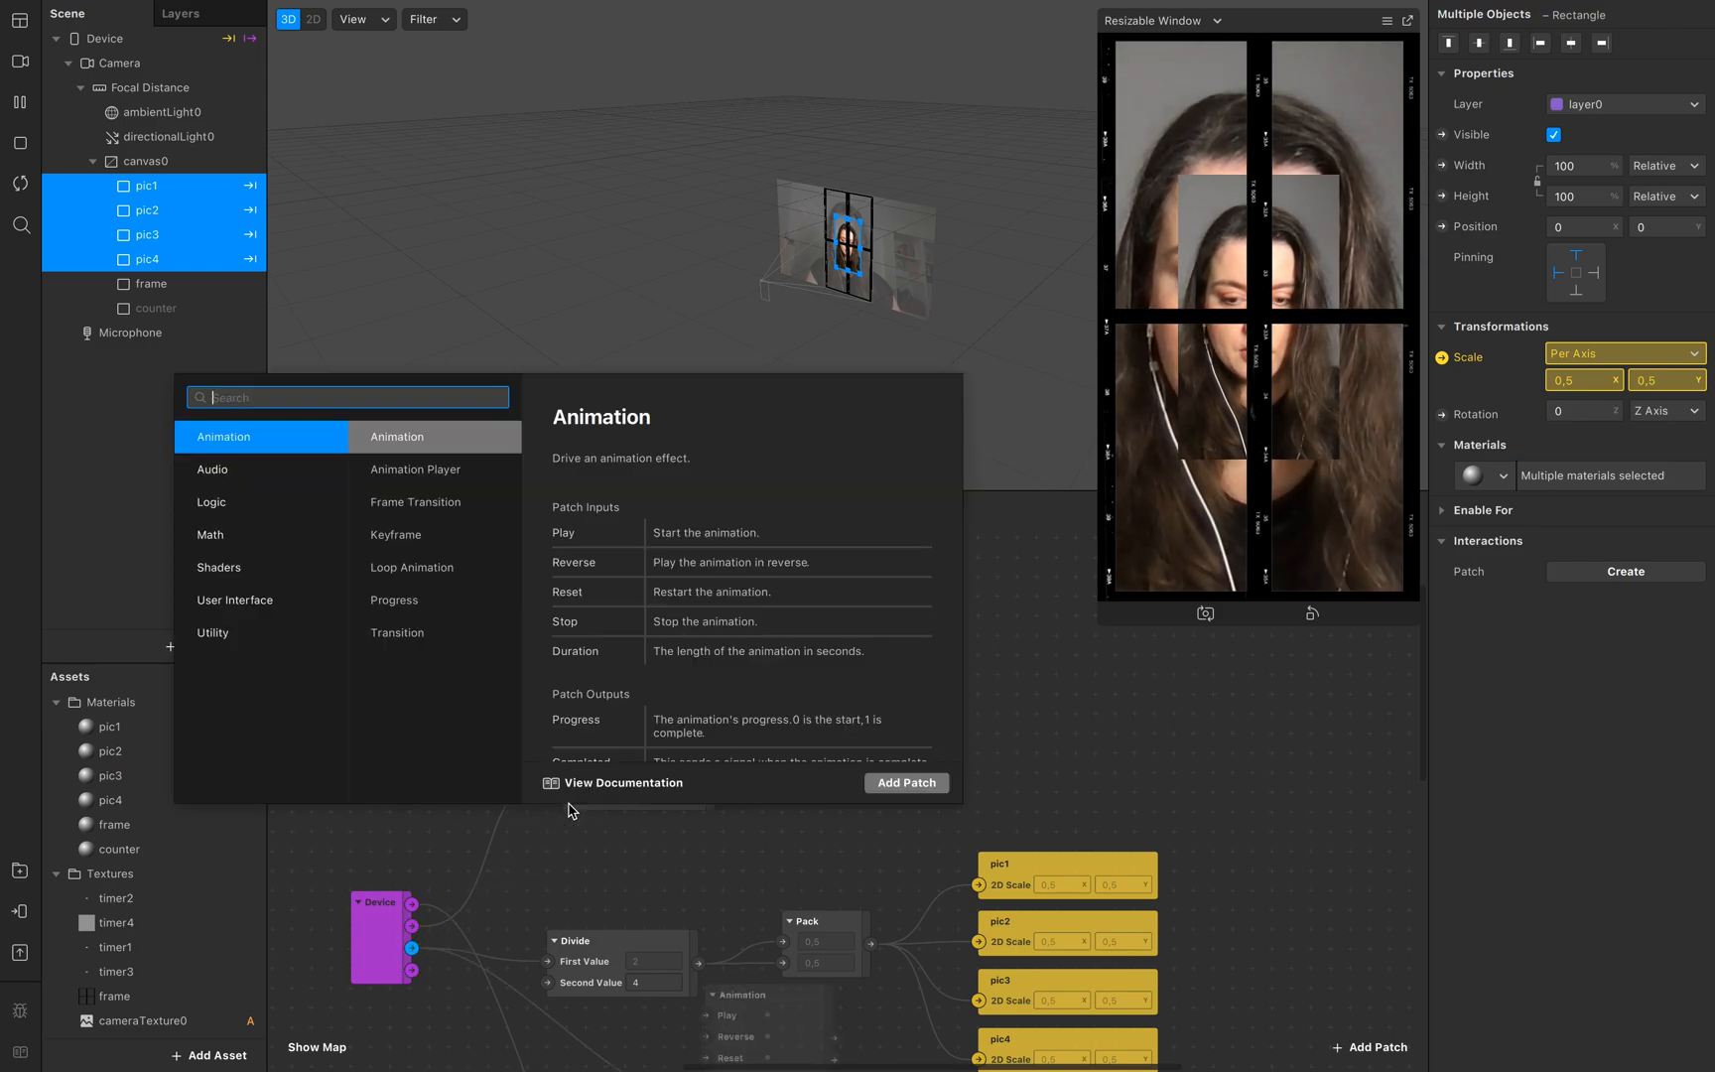
pyautogui.click(593, 835)
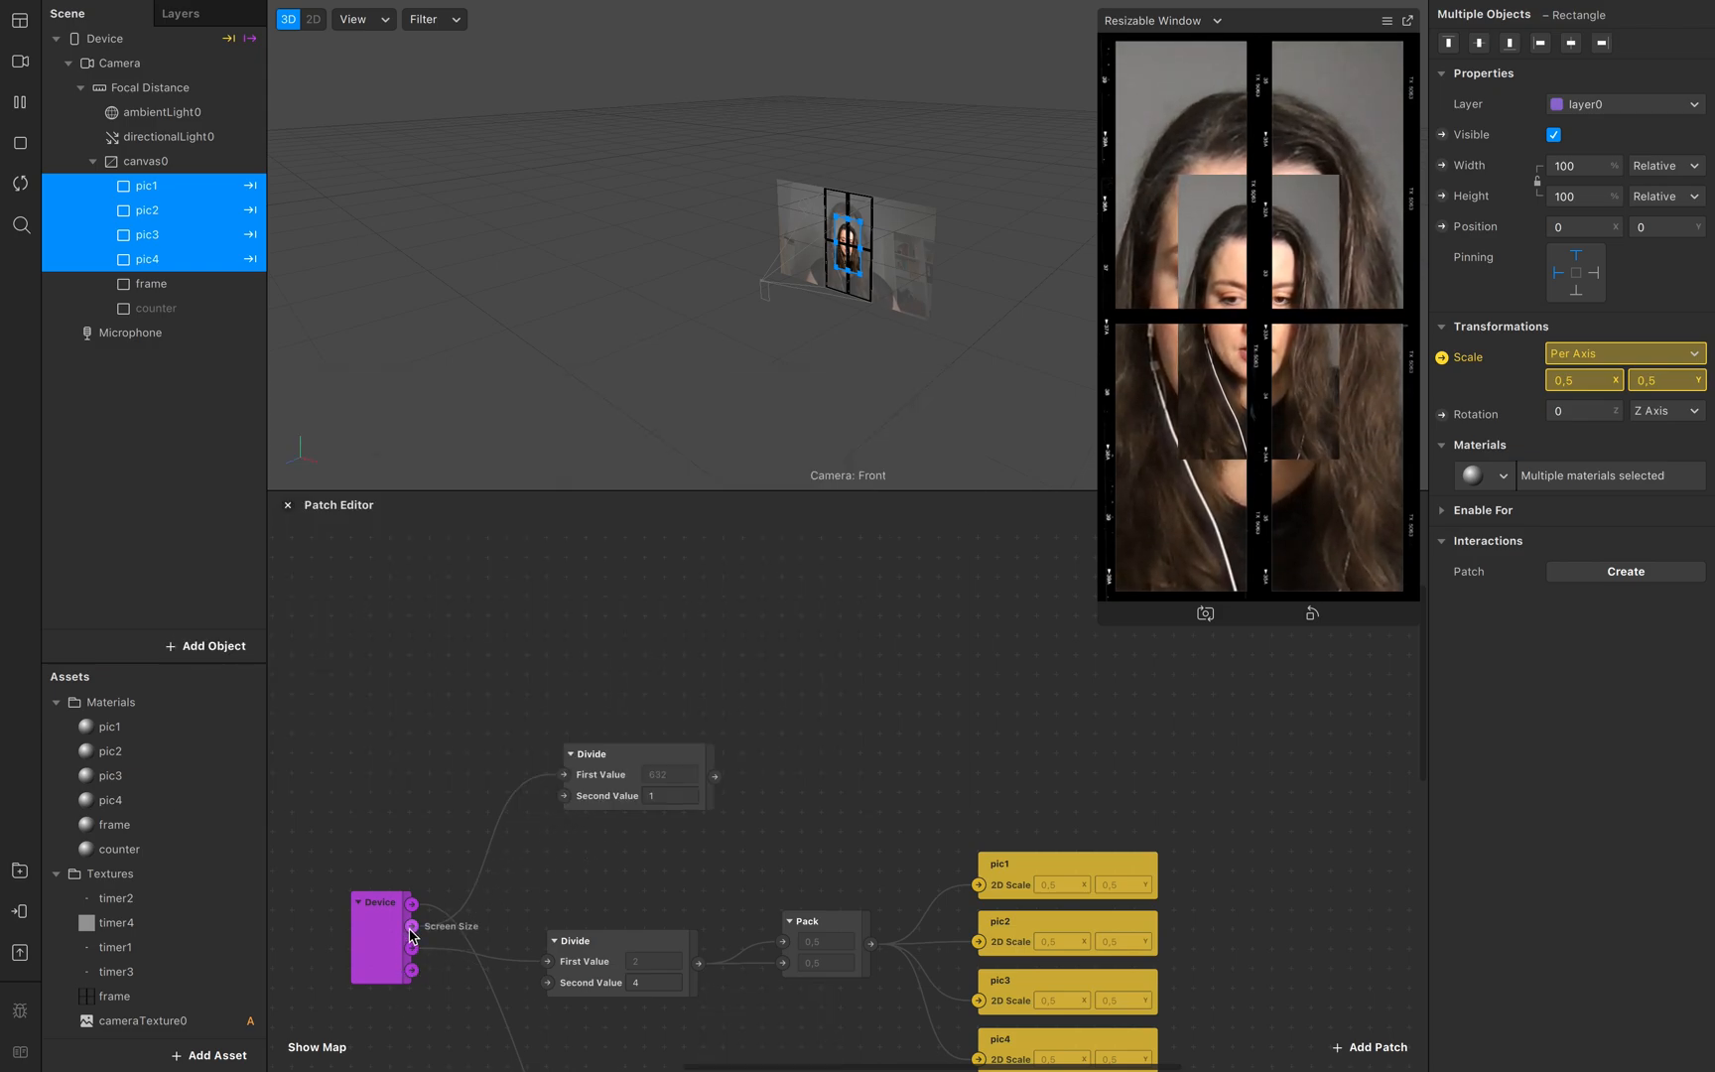
pyautogui.moveTo(412, 948); pyautogui.dragTo(570, 851)
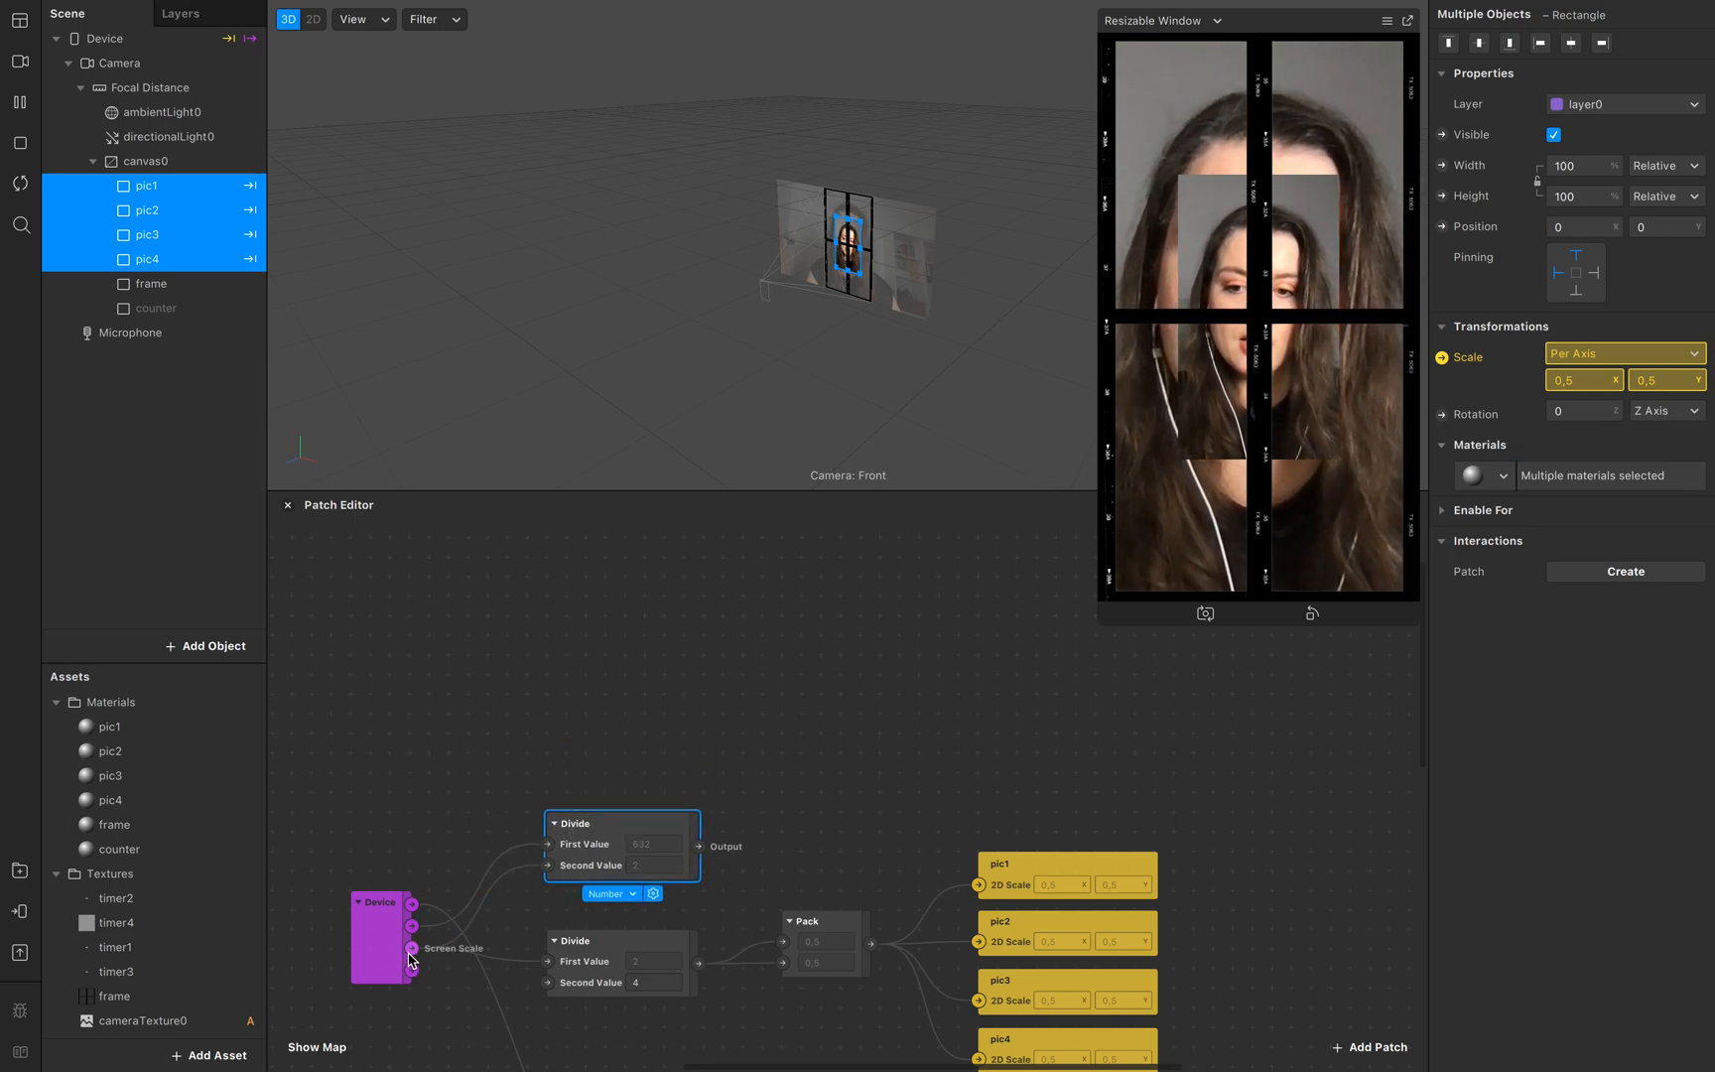
pyautogui.moveTo(698, 846); pyautogui.dragTo(757, 789)
pyautogui.write('div')
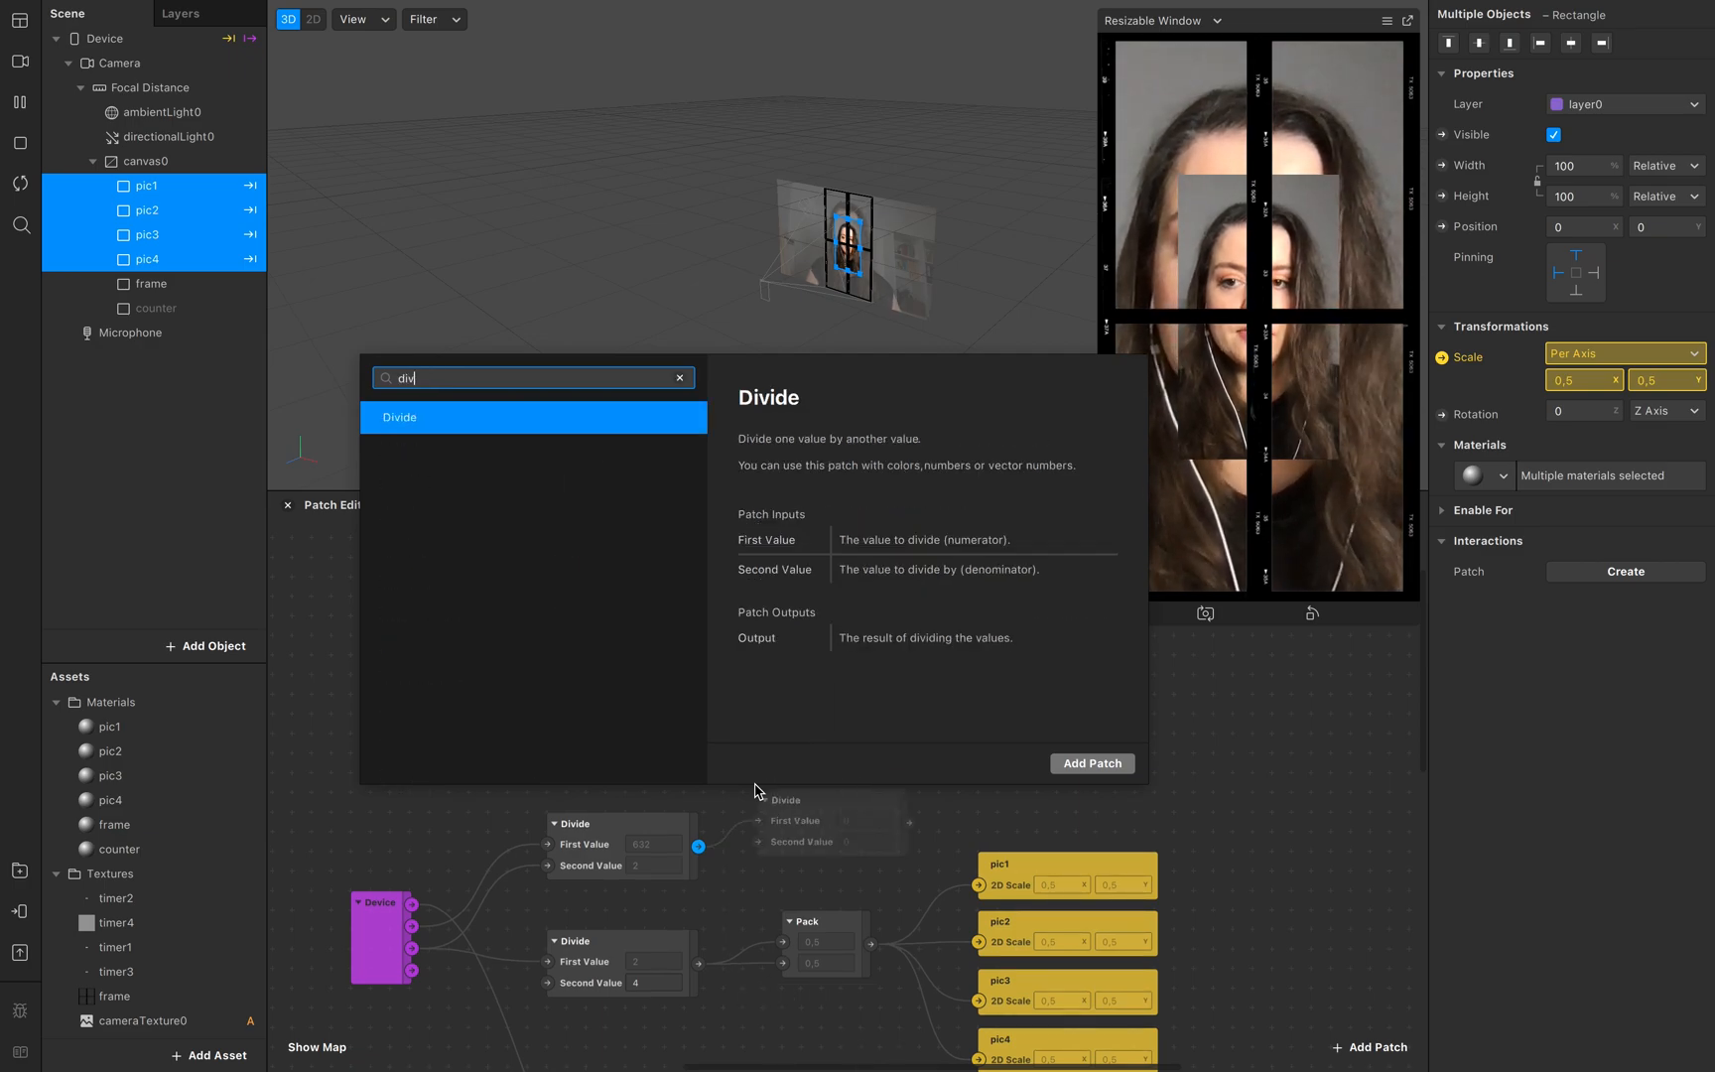
pyautogui.press('Return')
pyautogui.click(864, 842)
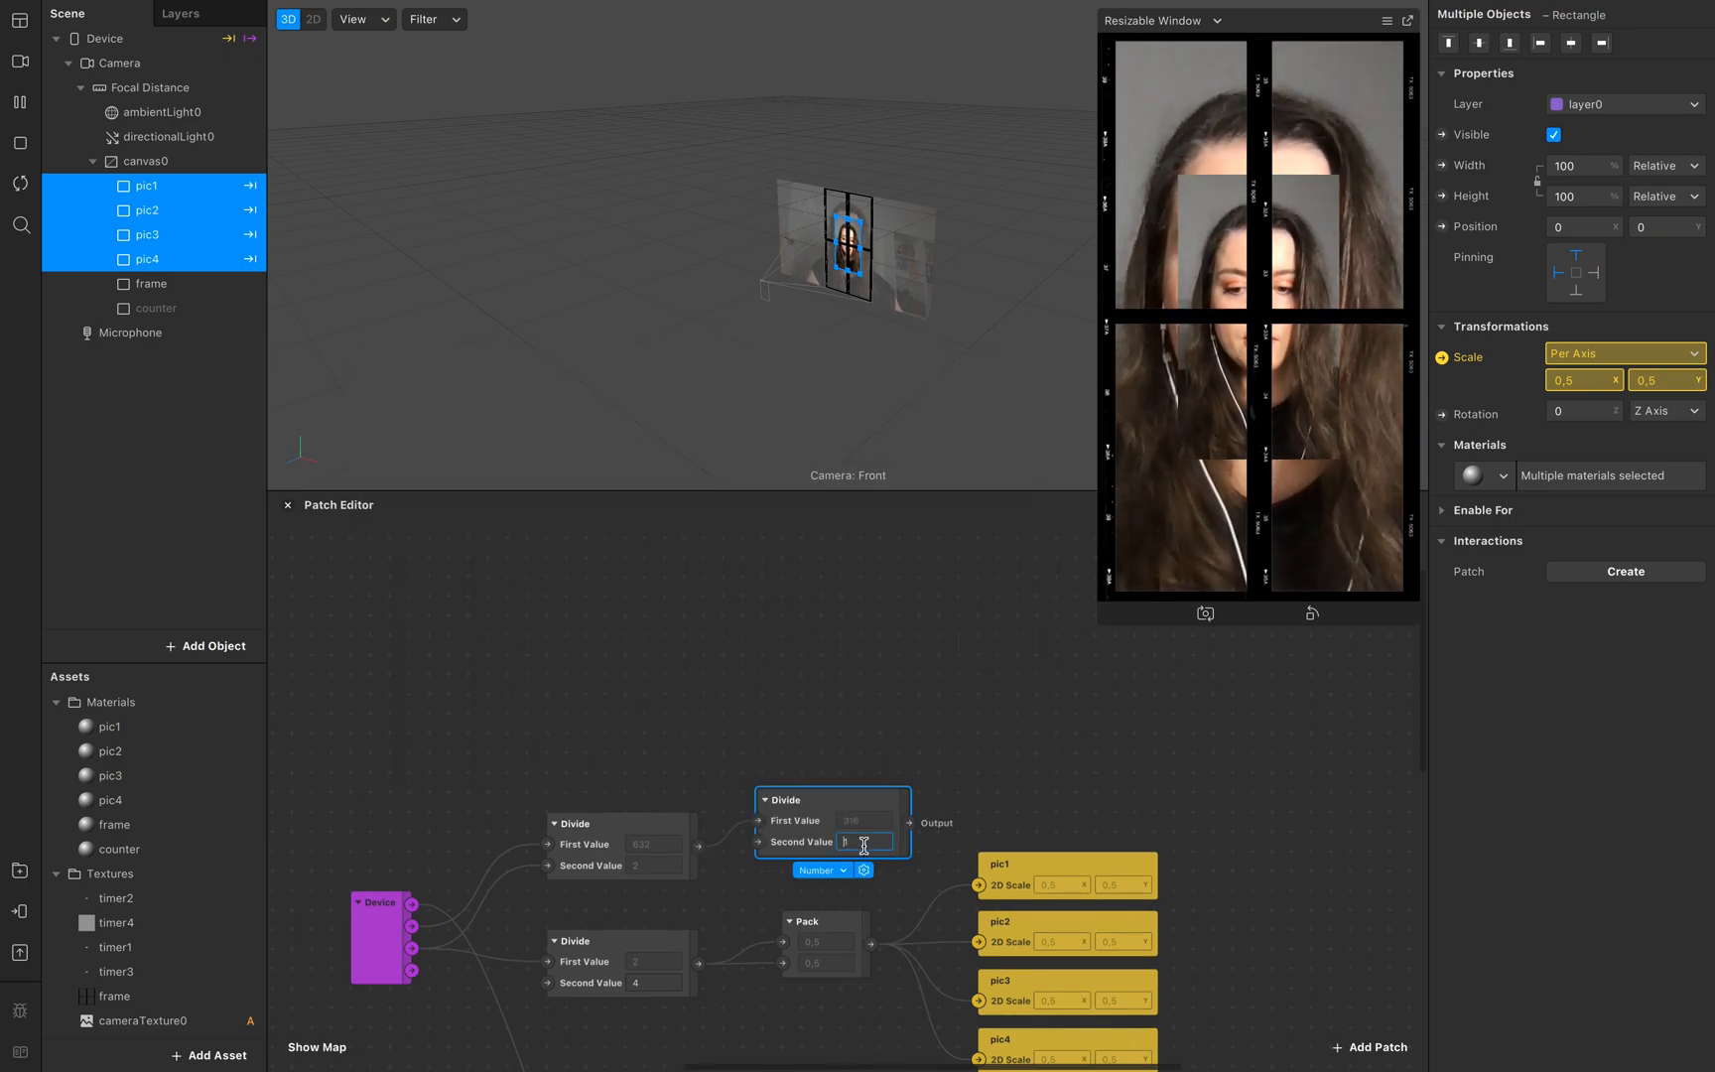
pyautogui.click(1048, 802)
pyautogui.hscroll(5, 1007, 808)
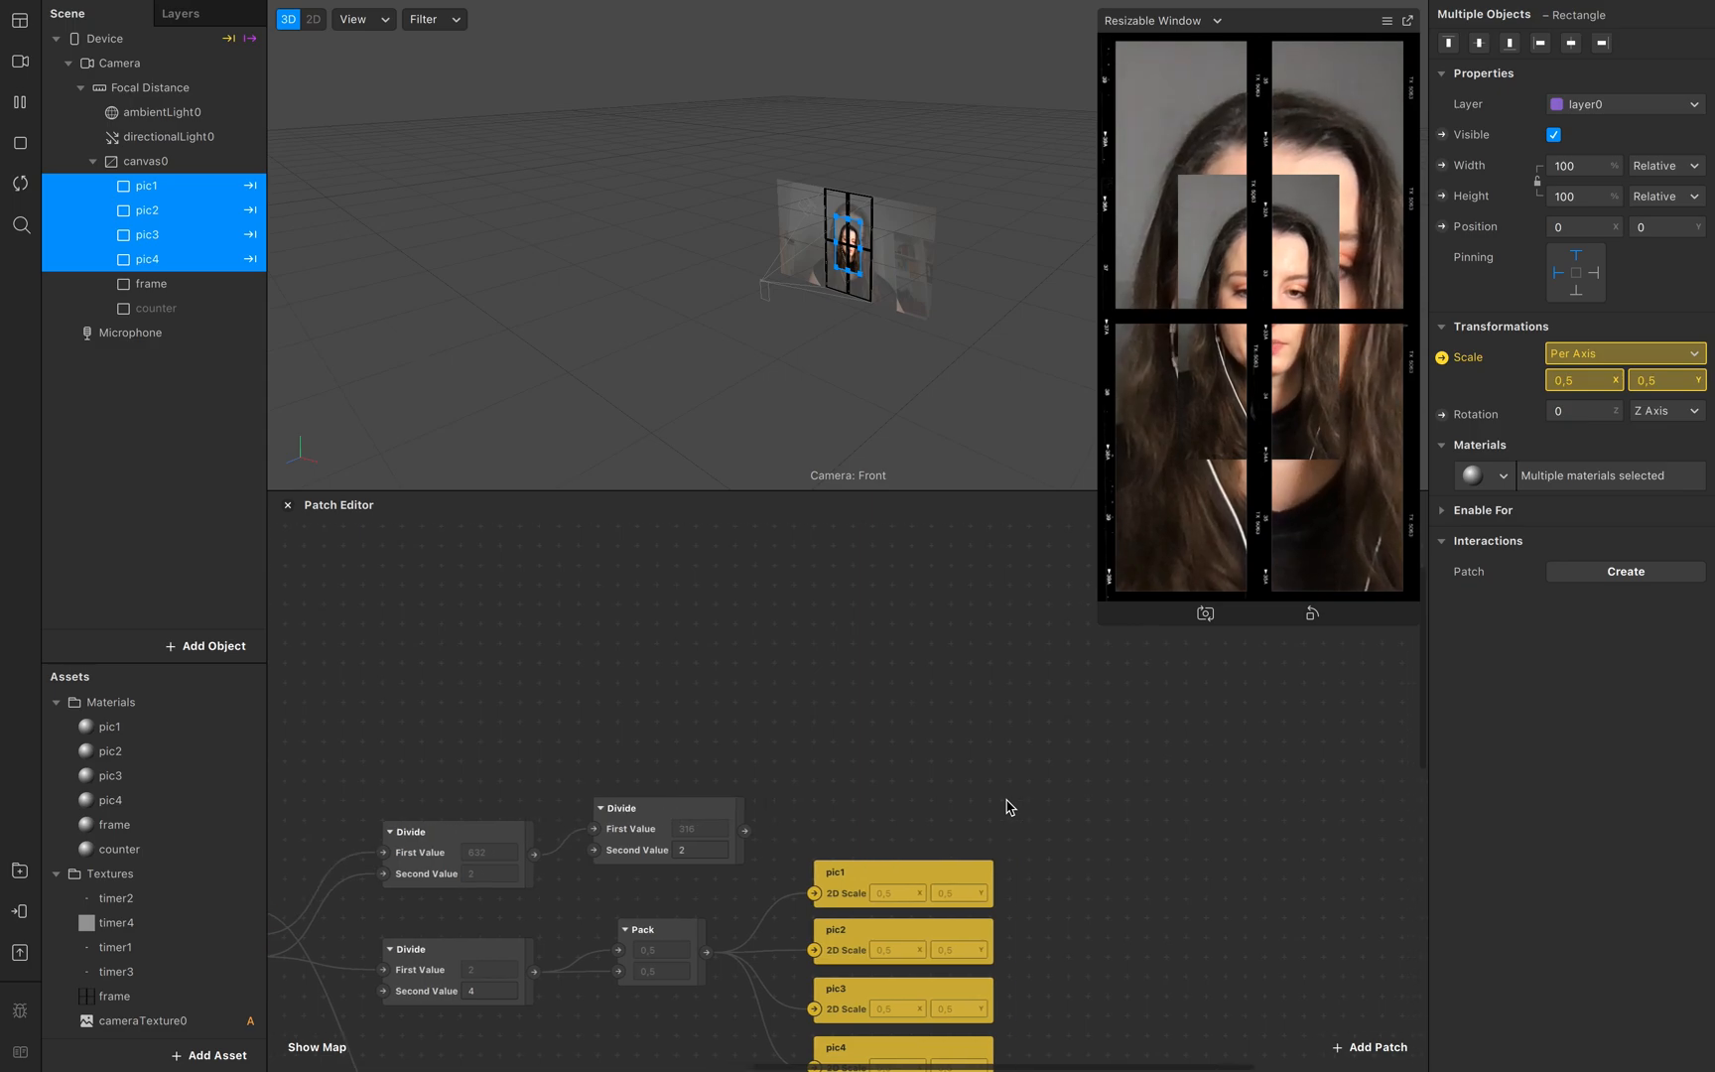
pyautogui.hscroll(-2, 692, 874)
pyautogui.scroll(2, 692, 873)
pyautogui.moveTo(453, 823); pyautogui.dragTo(690, 800)
pyautogui.click(864, 740)
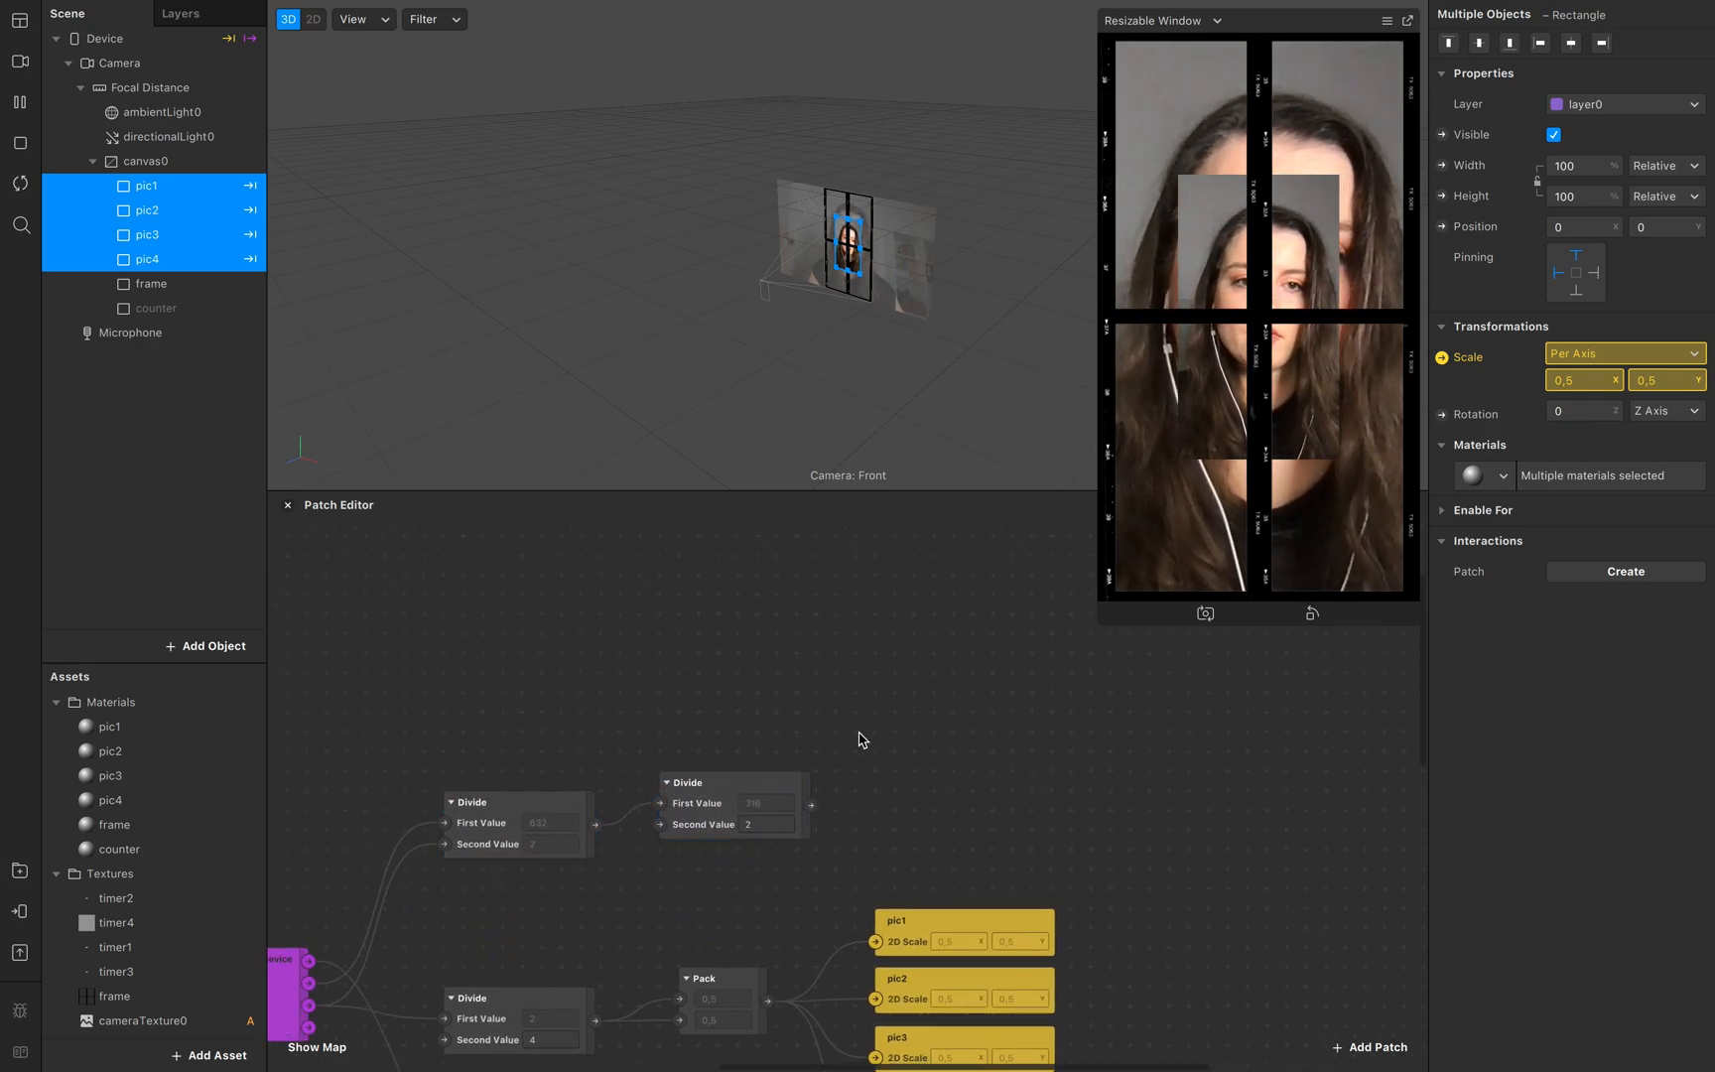
pyautogui.click(734, 796)
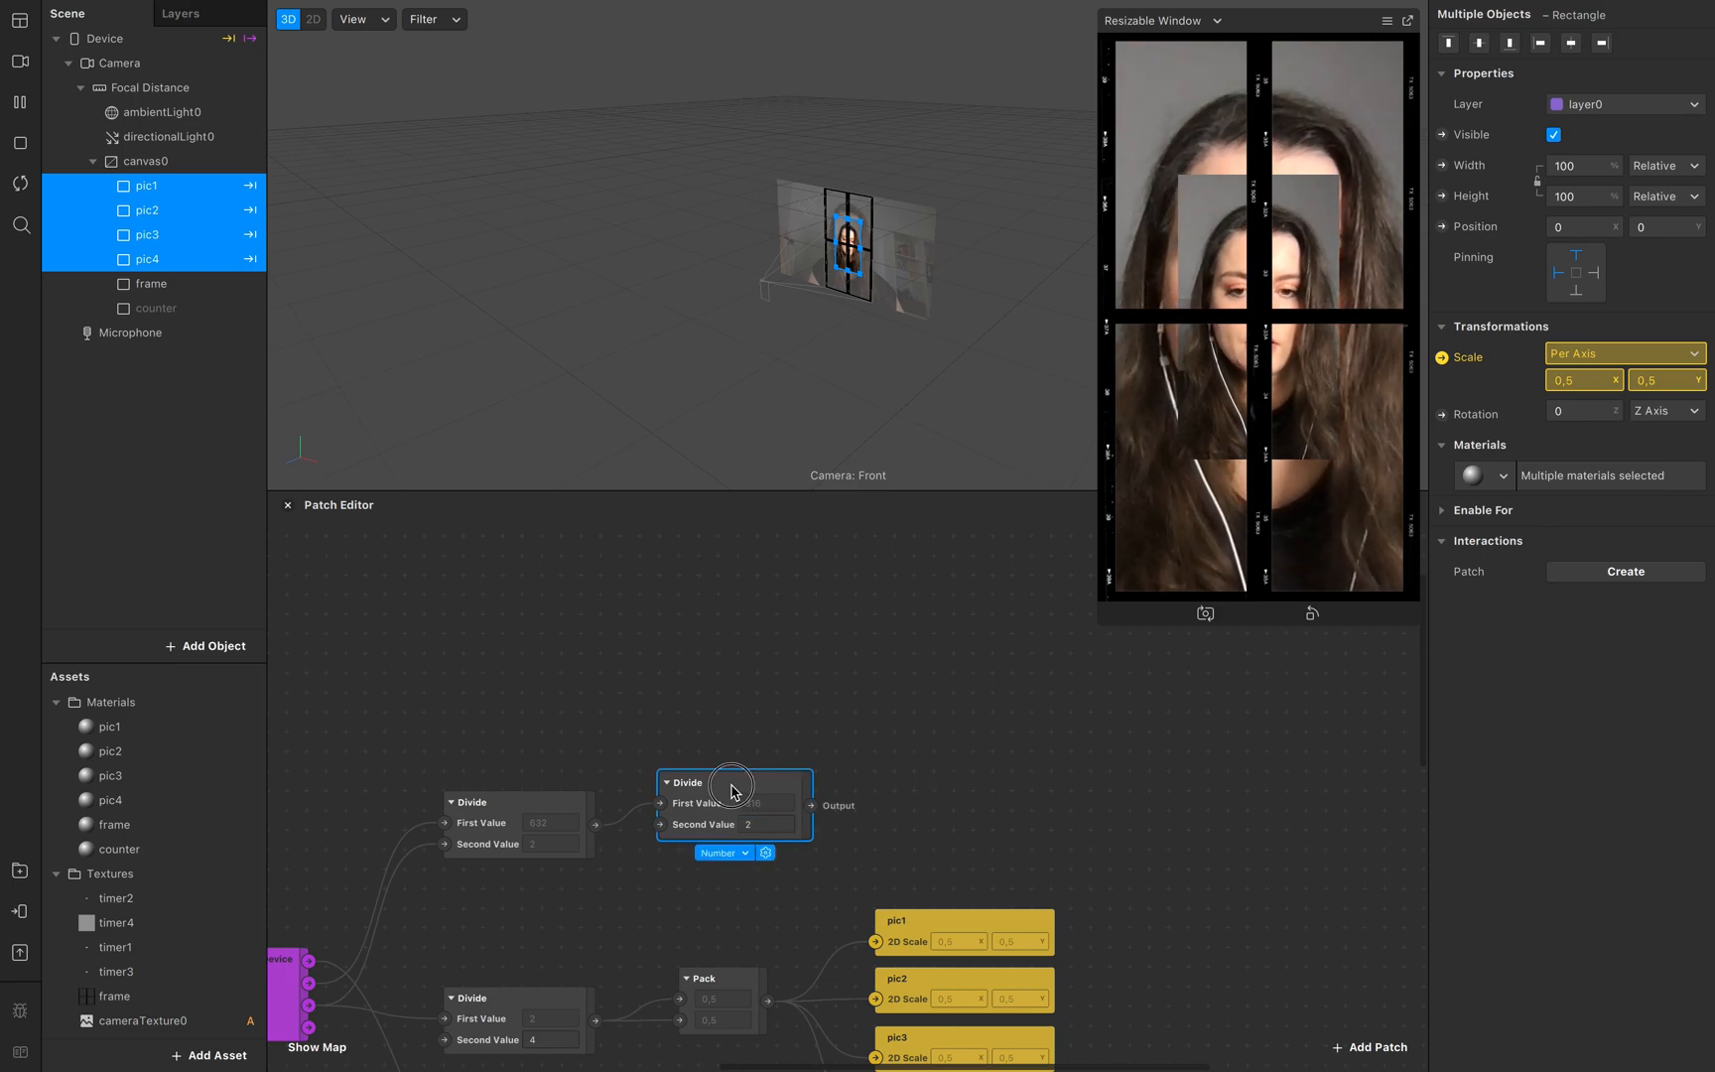
pyautogui.press('BackSpace')
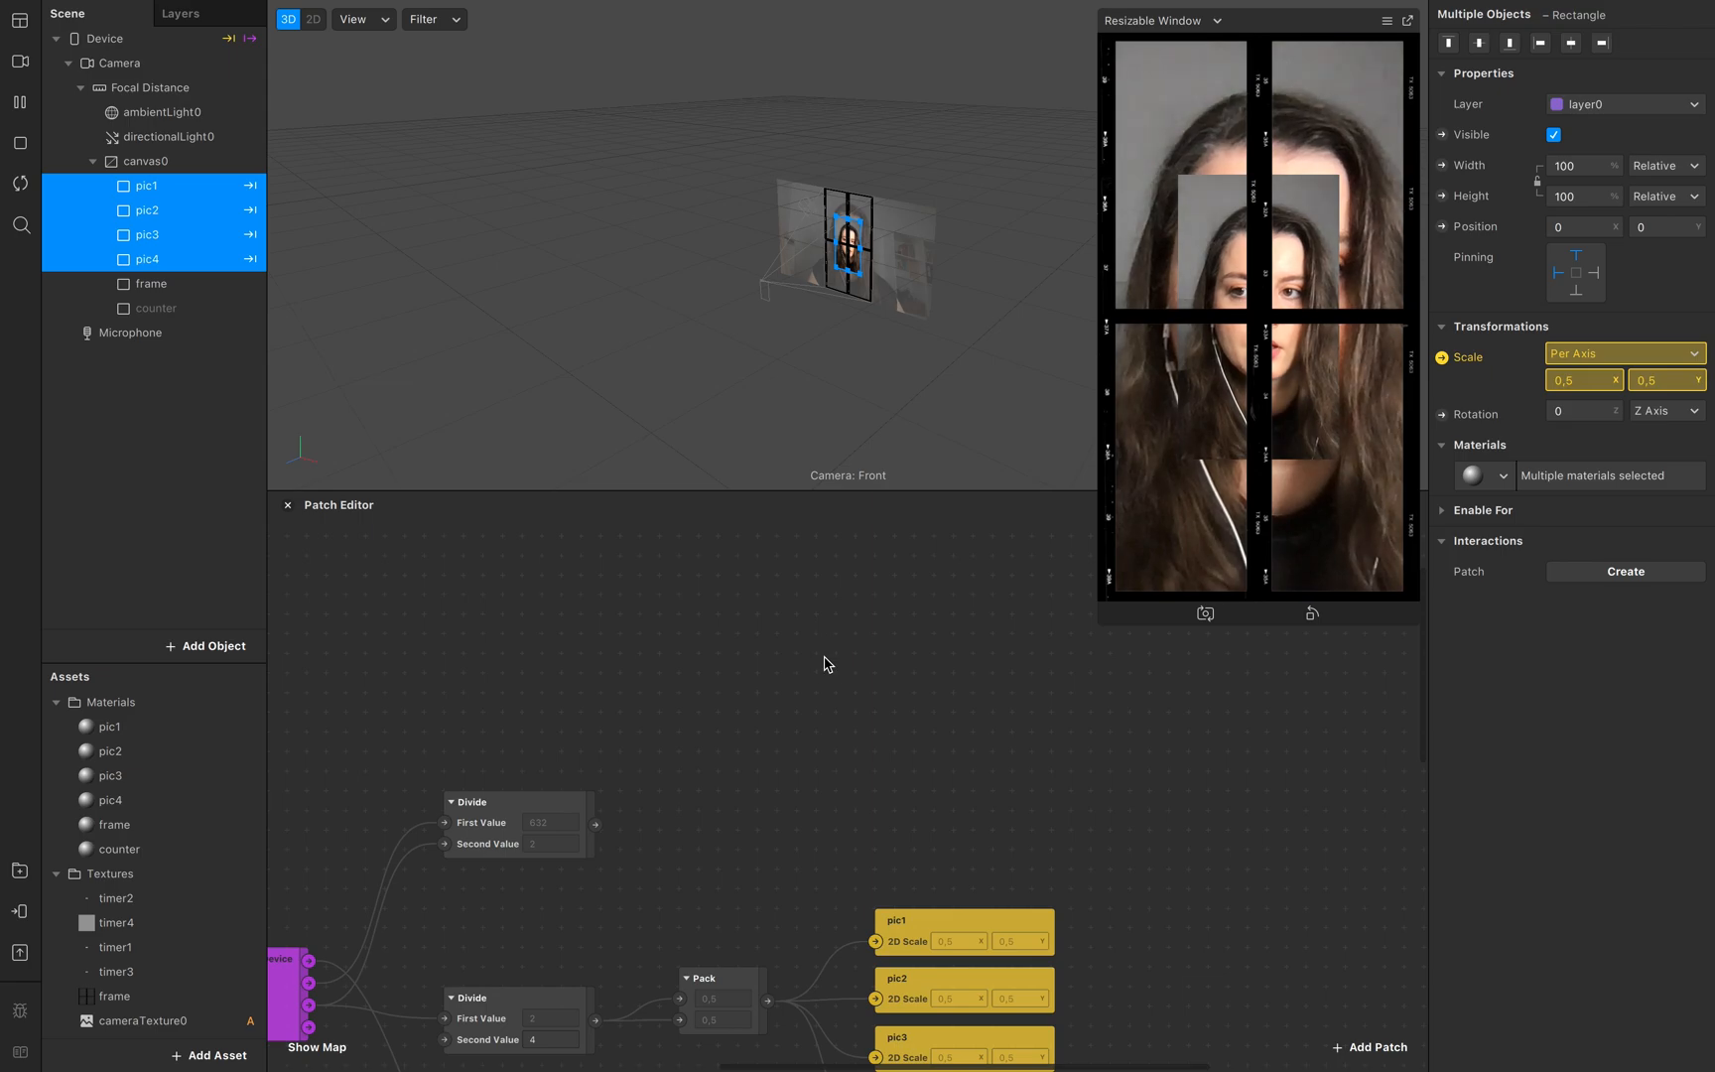
# Step: Create a 2D Position patch for pic1 and place it to the right of the upper Divide patch
pyautogui.click(130, 428)
pyautogui.click(157, 190)
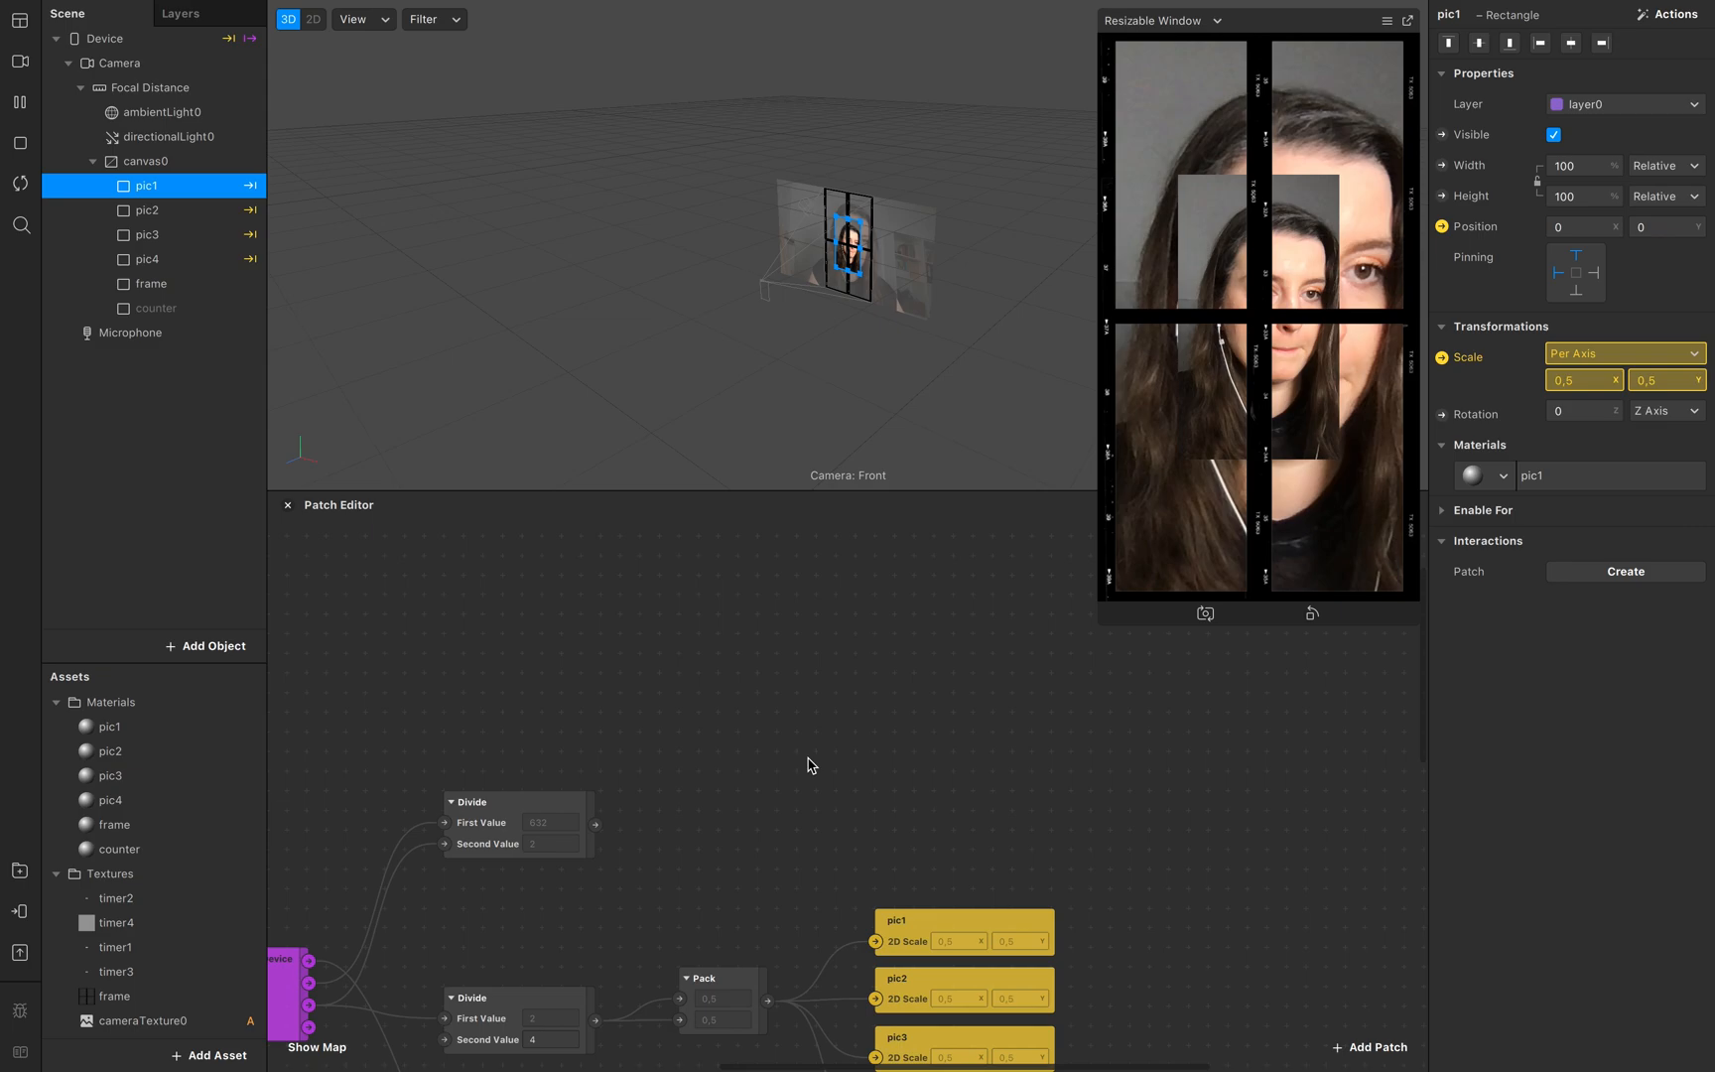
pyautogui.moveTo(877, 816); pyautogui.dragTo(765, 790)
# Step: Add a Multiply patch fed by the upper Divide's output and connect its output to pic1's 2D Position
pyautogui.moveTo(595, 824); pyautogui.dragTo(729, 804)
pyautogui.doubleClick(652, 786)
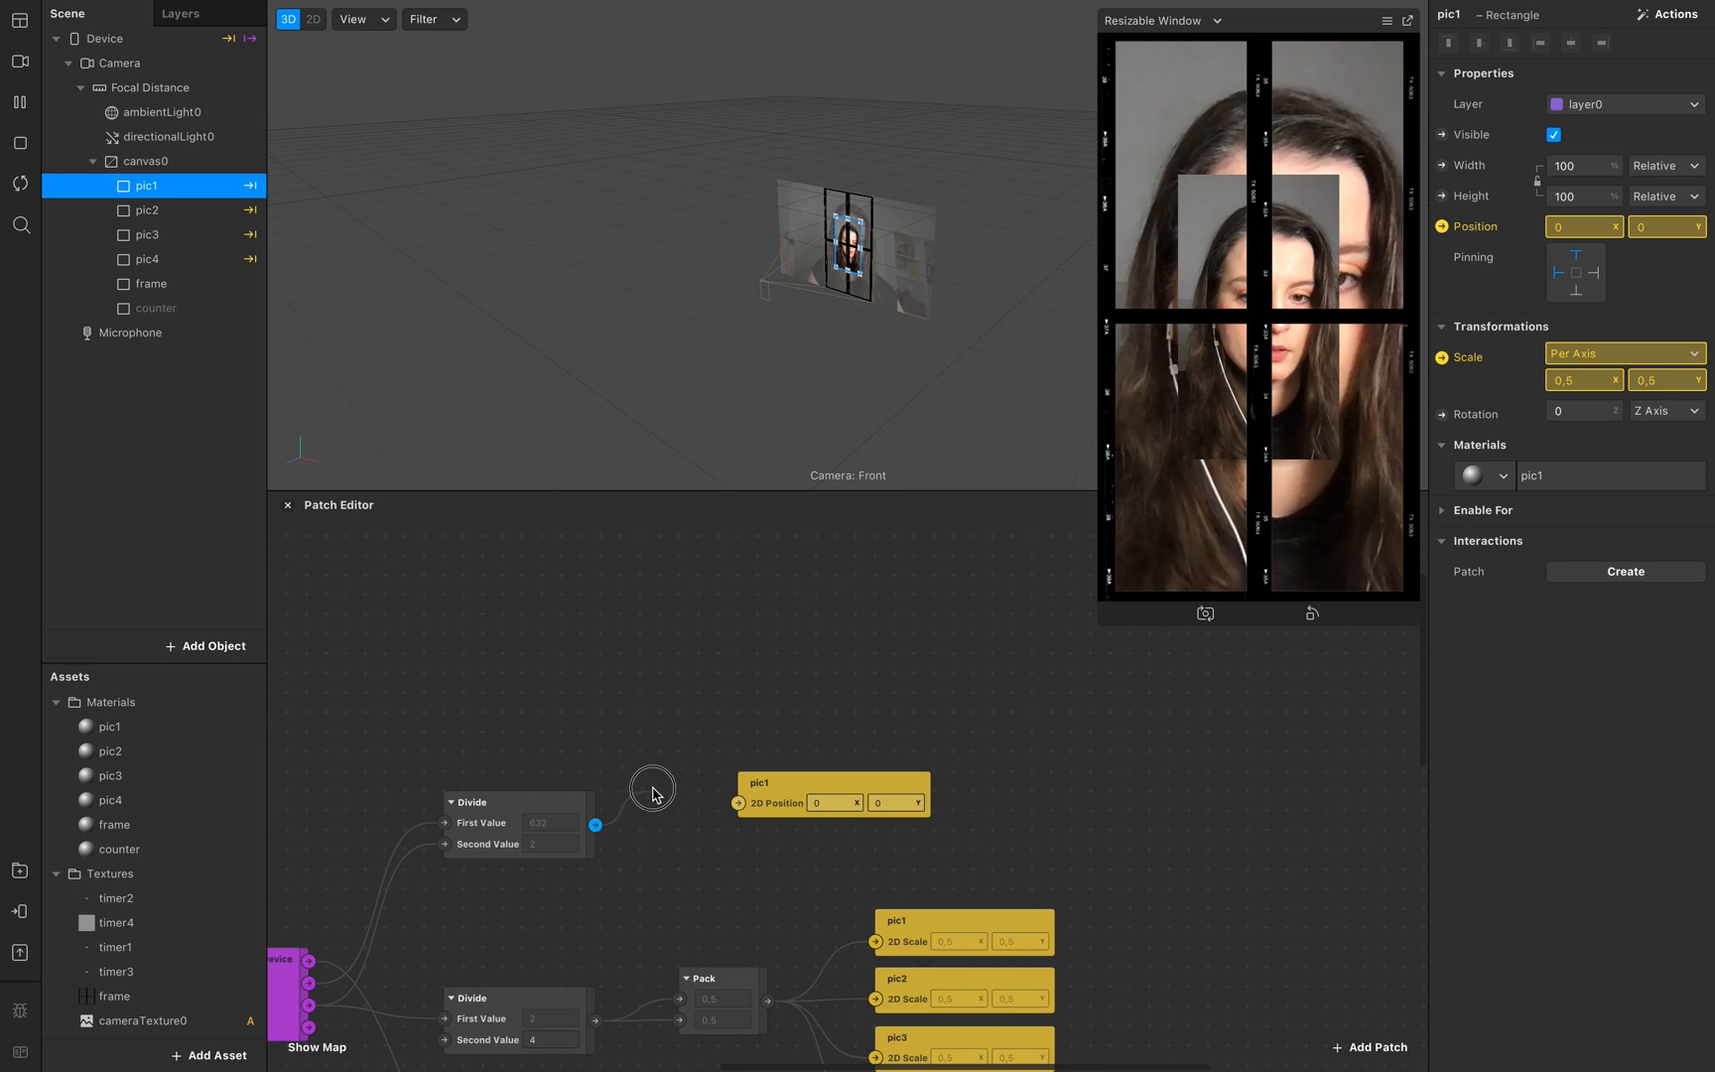
pyautogui.write('mu')
pyautogui.press('Down')
pyautogui.press('Down')
pyautogui.press('Return')
pyautogui.moveTo(797, 786); pyautogui.dragTo(931, 781)
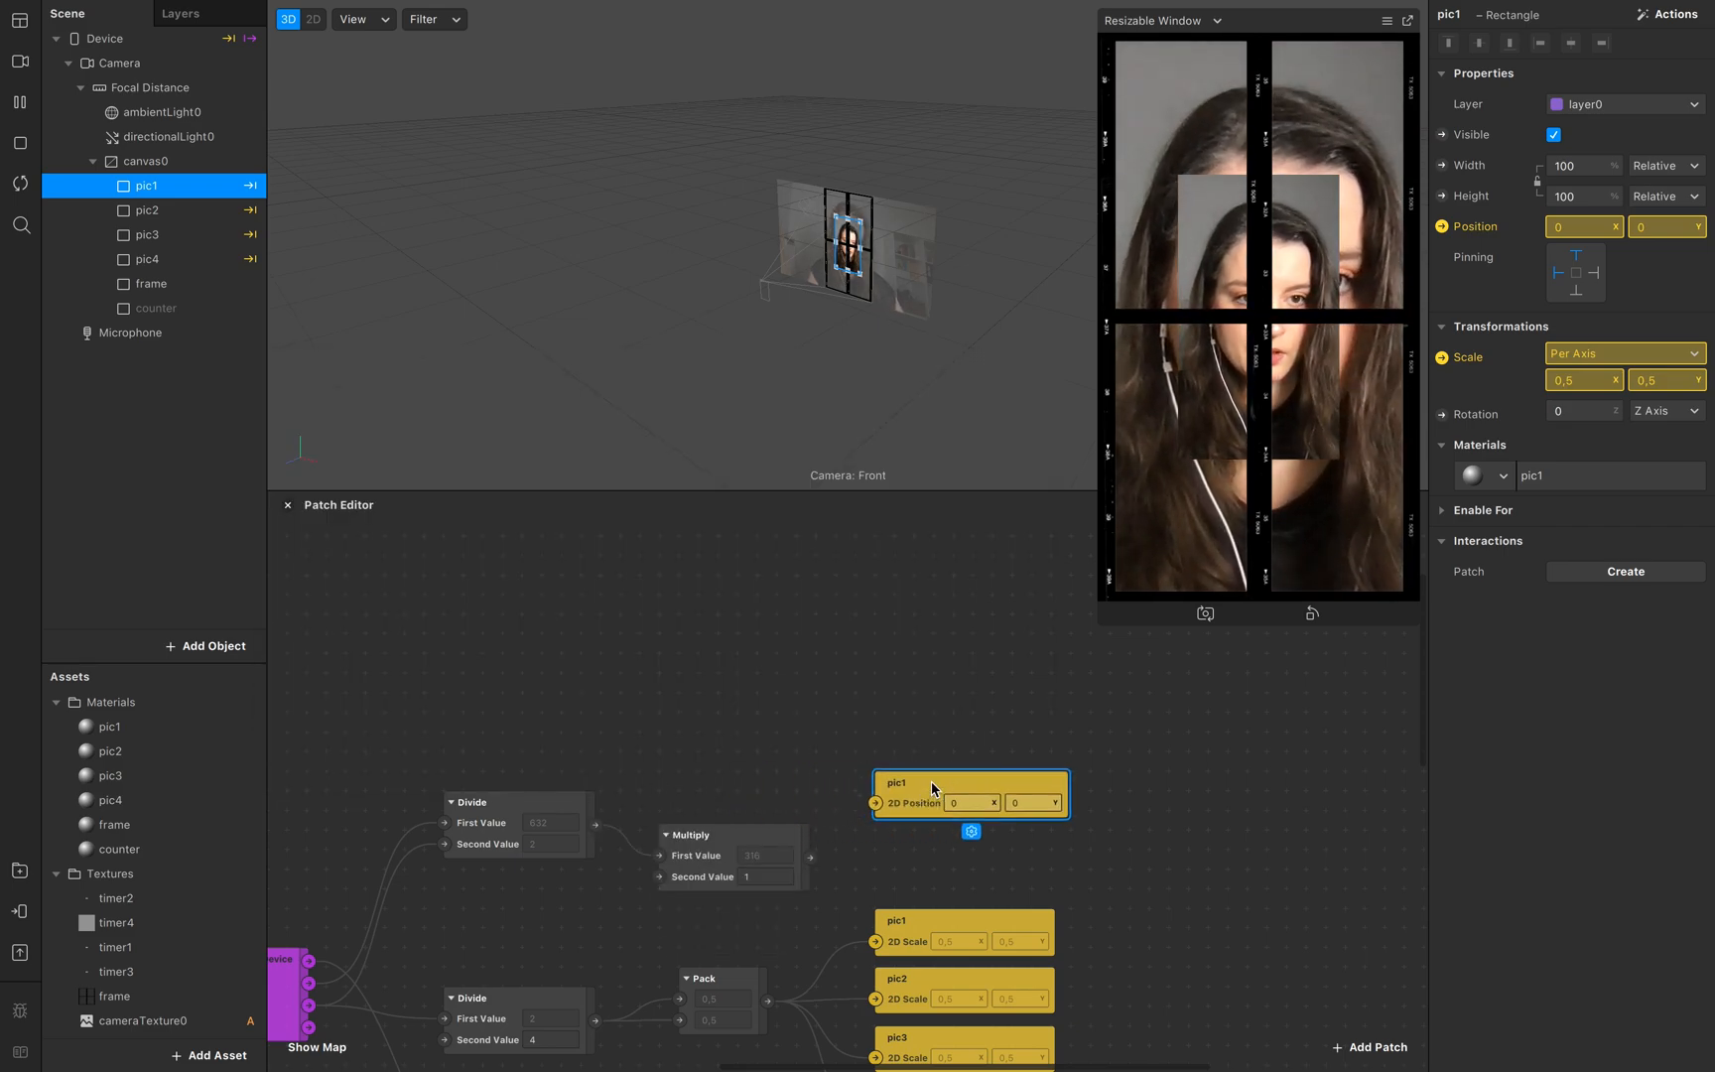
pyautogui.moveTo(810, 856); pyautogui.dragTo(879, 807)
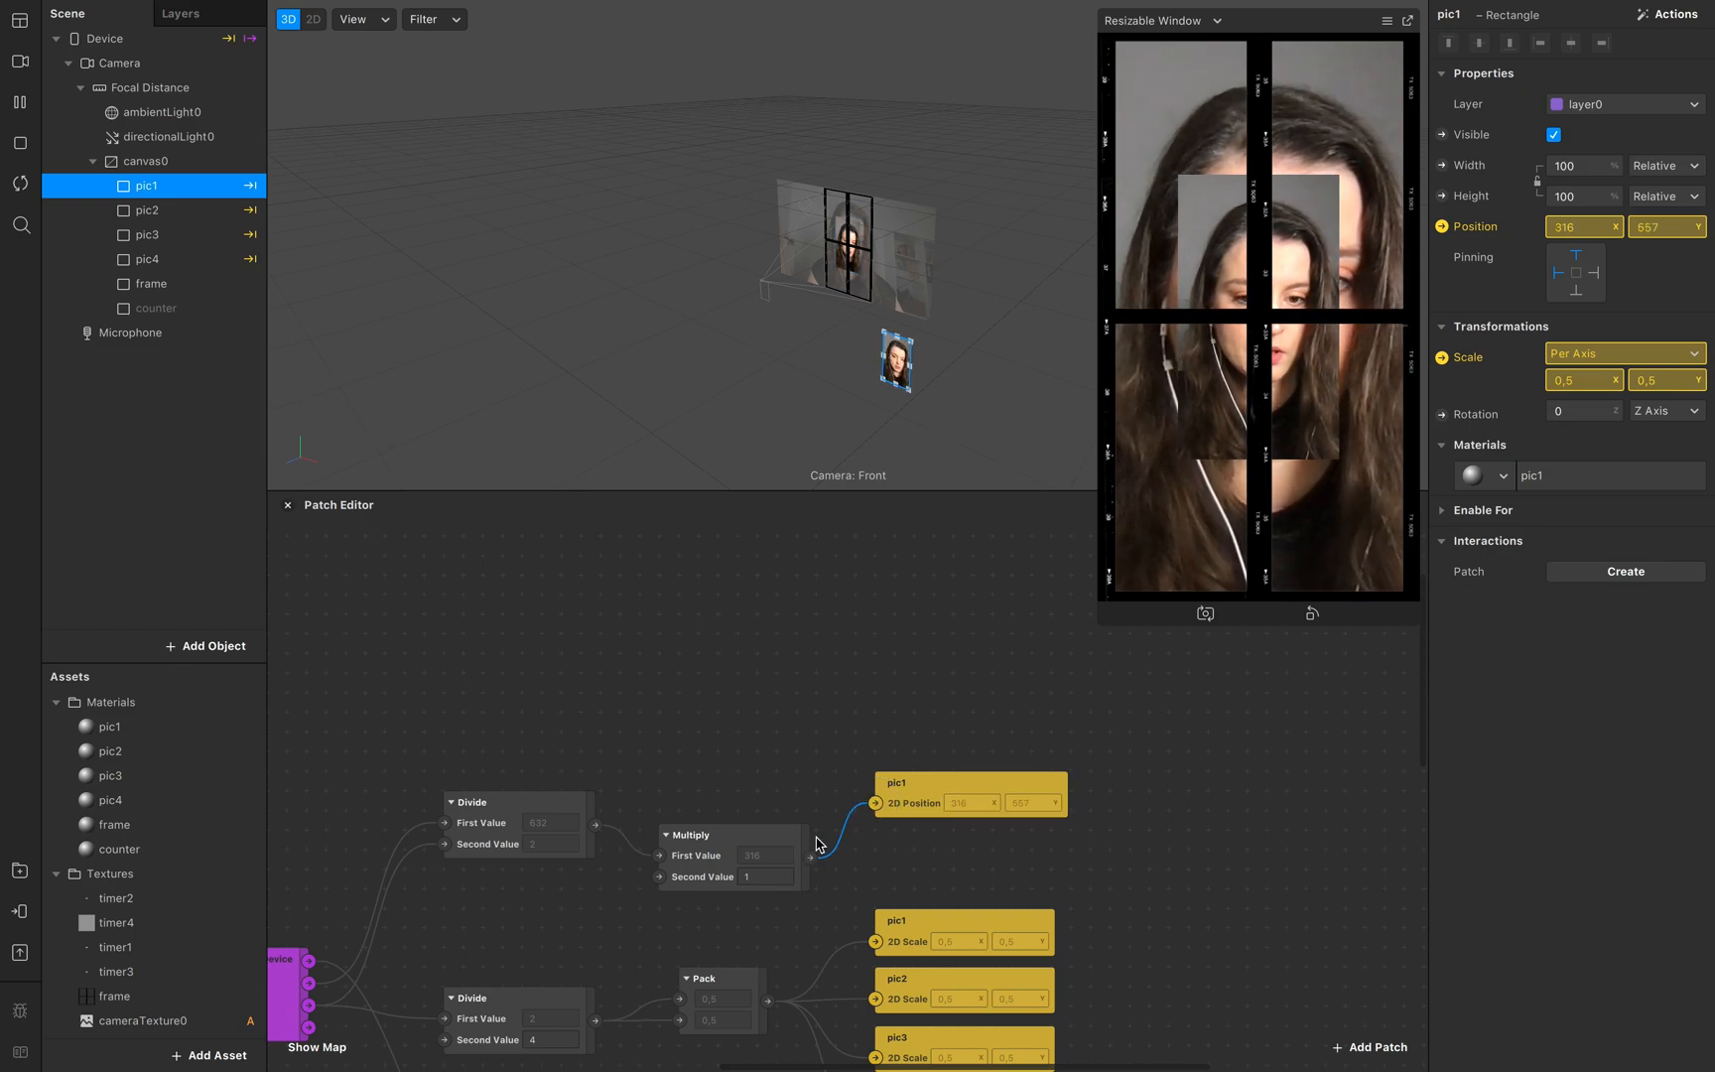
# Step: Set the Multiply patch's second value to 0,25 and reposition the patch between the upper Divide and pic1's 2D Position patch
pyautogui.click(776, 875)
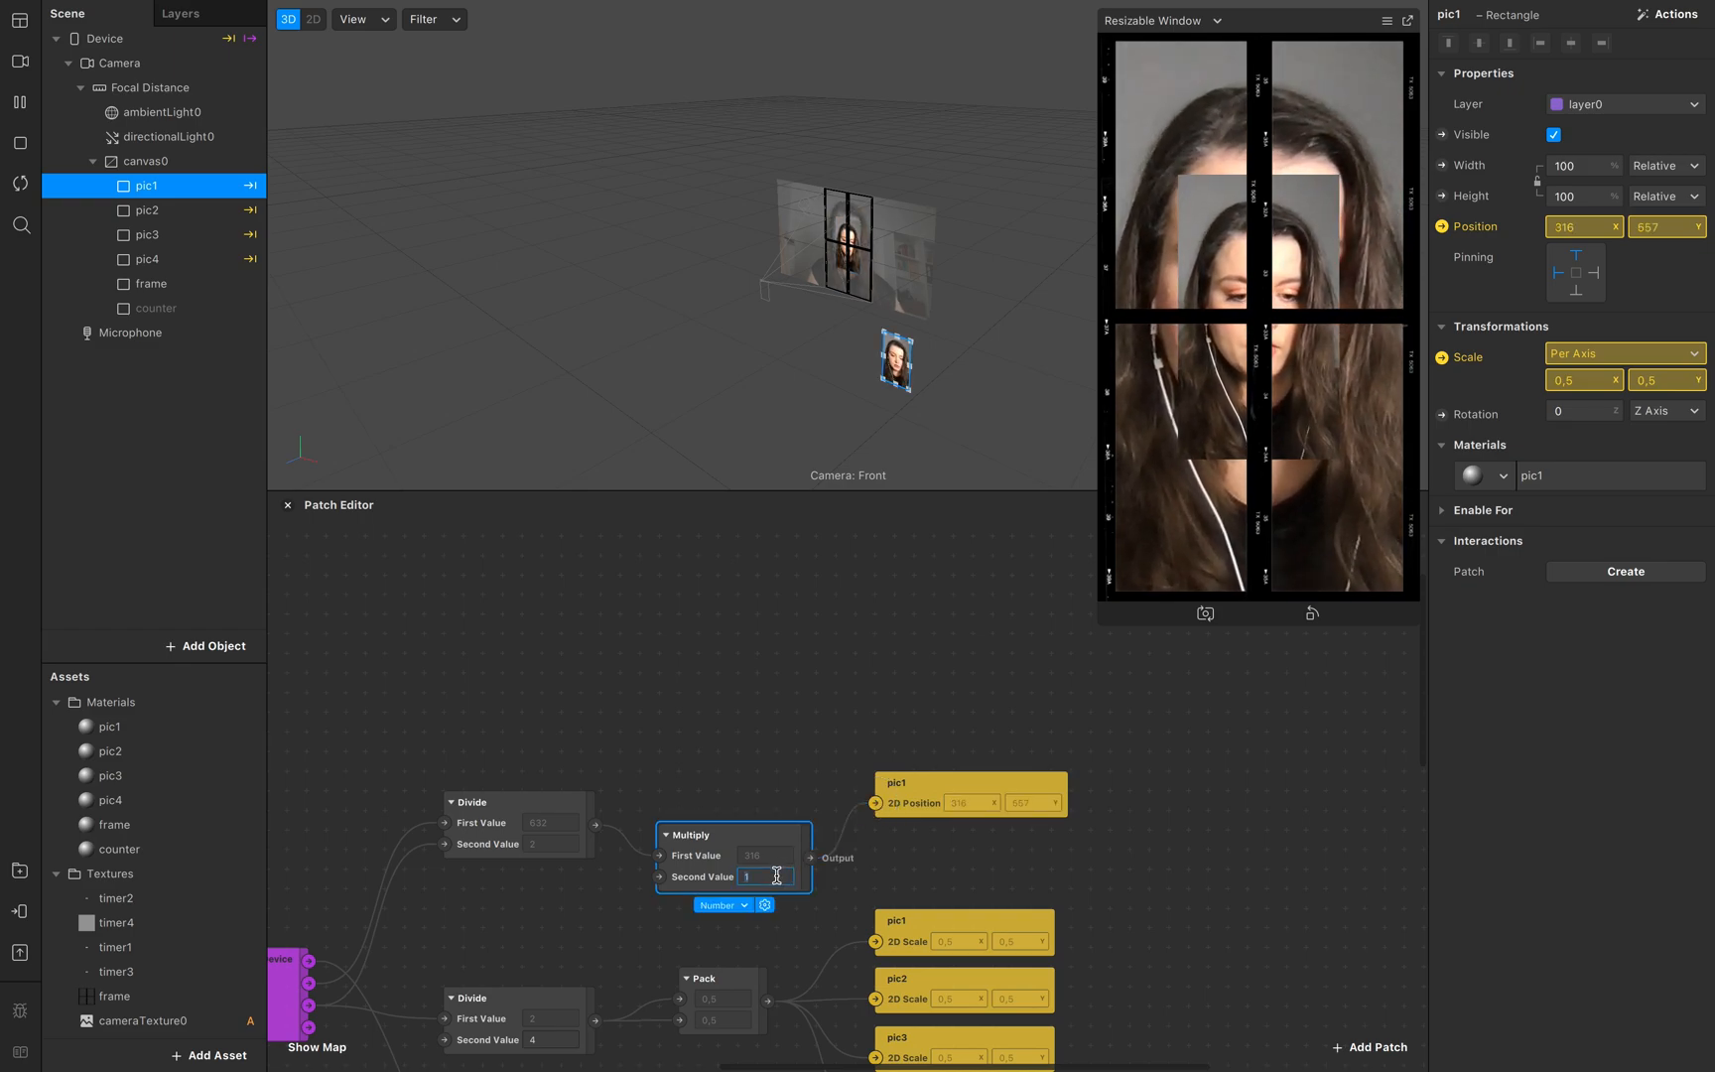
pyautogui.write('0,5')
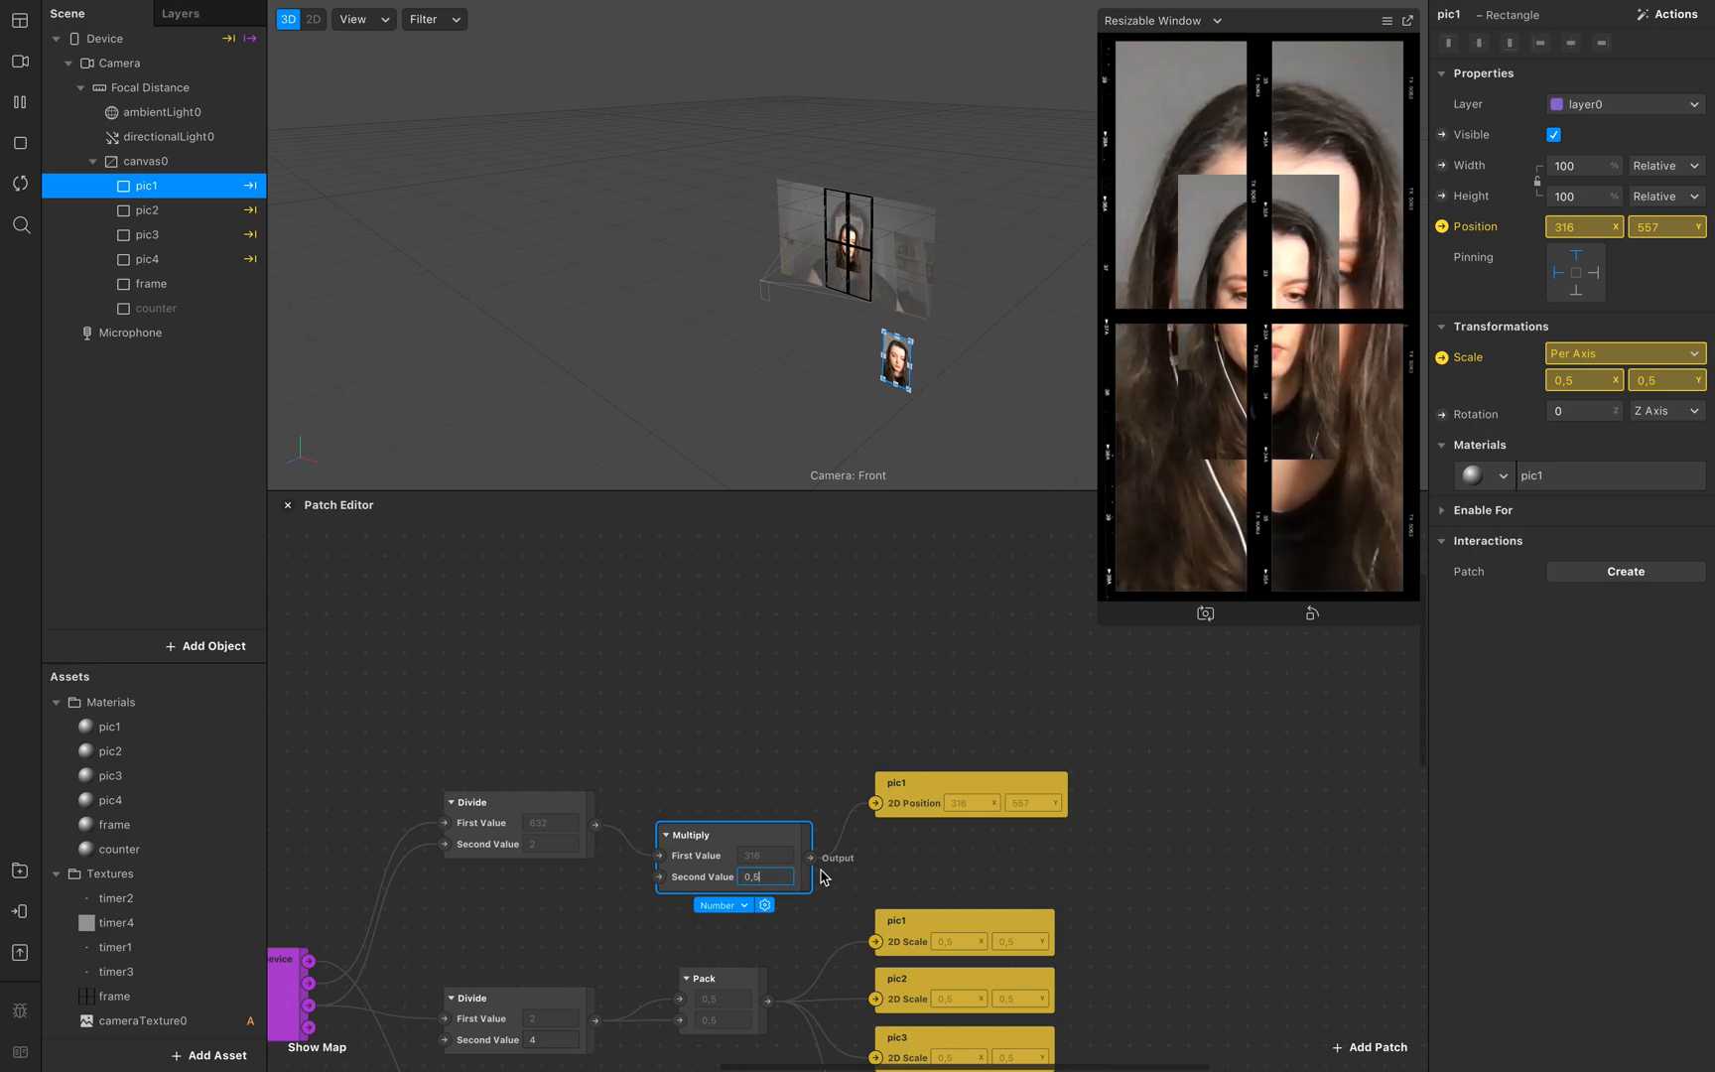
pyautogui.click(877, 878)
pyautogui.click(783, 878)
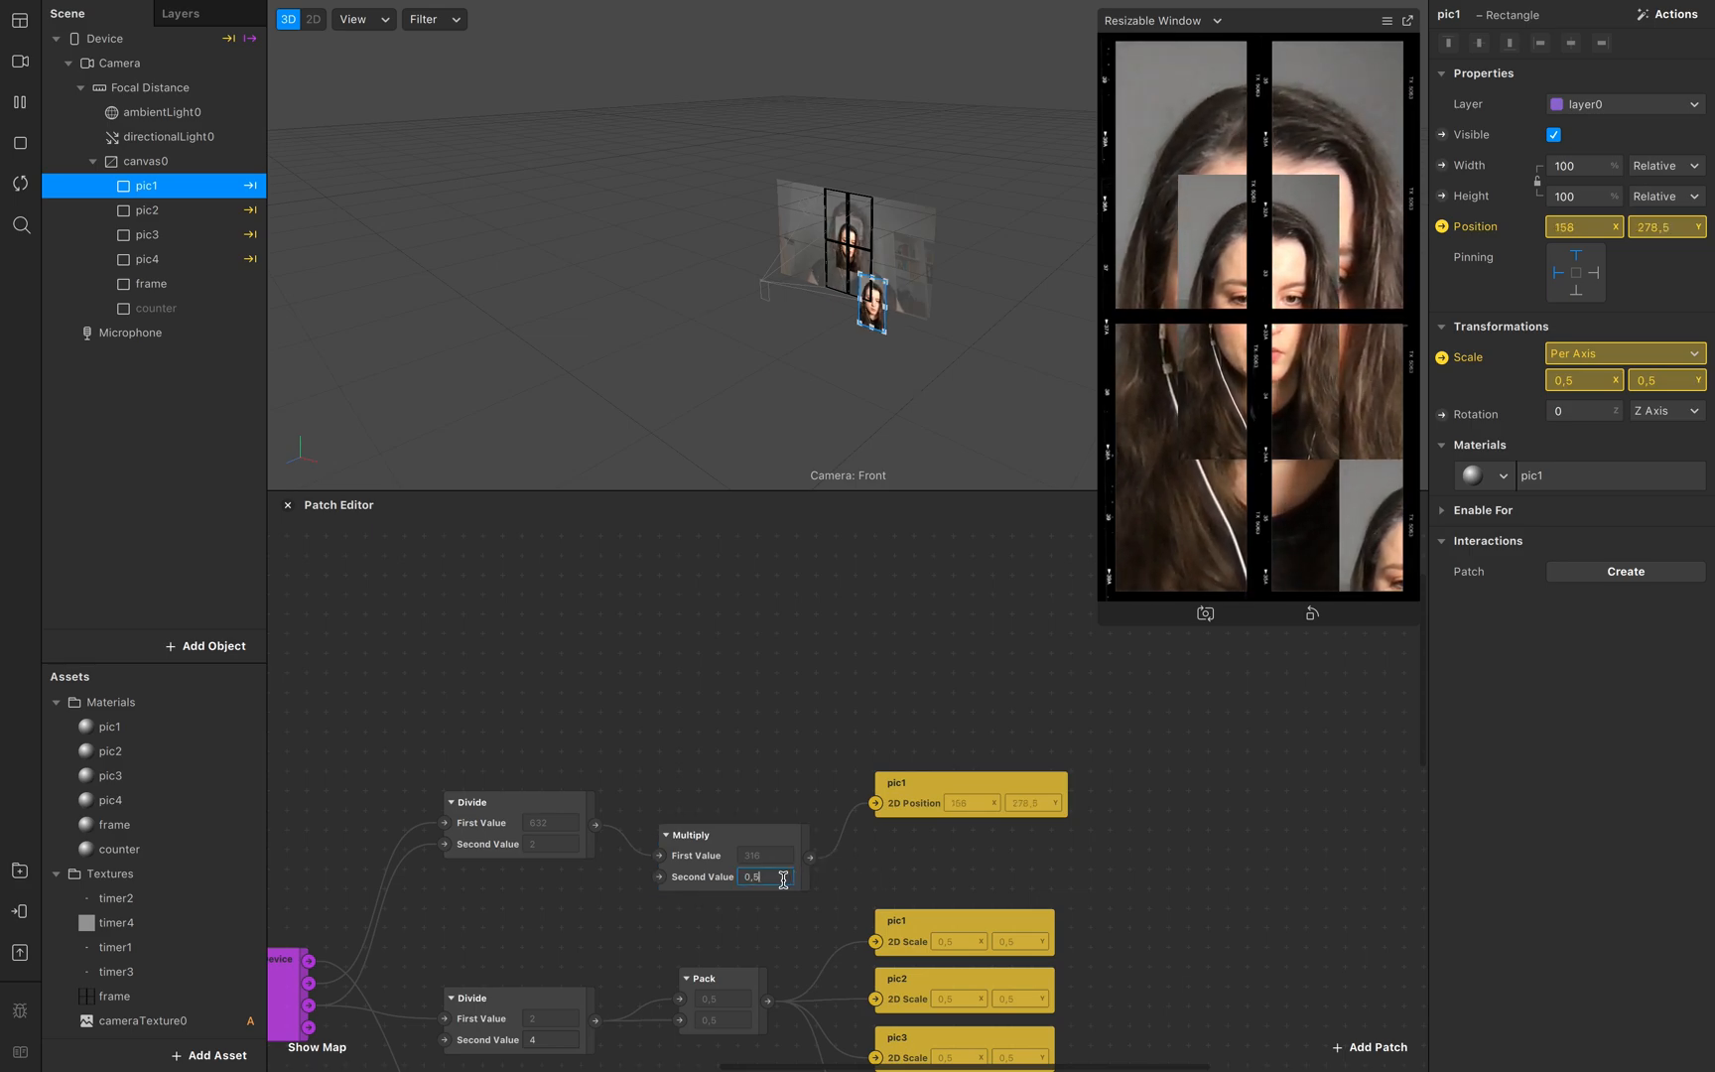
pyautogui.write('0,25')
pyautogui.click(906, 883)
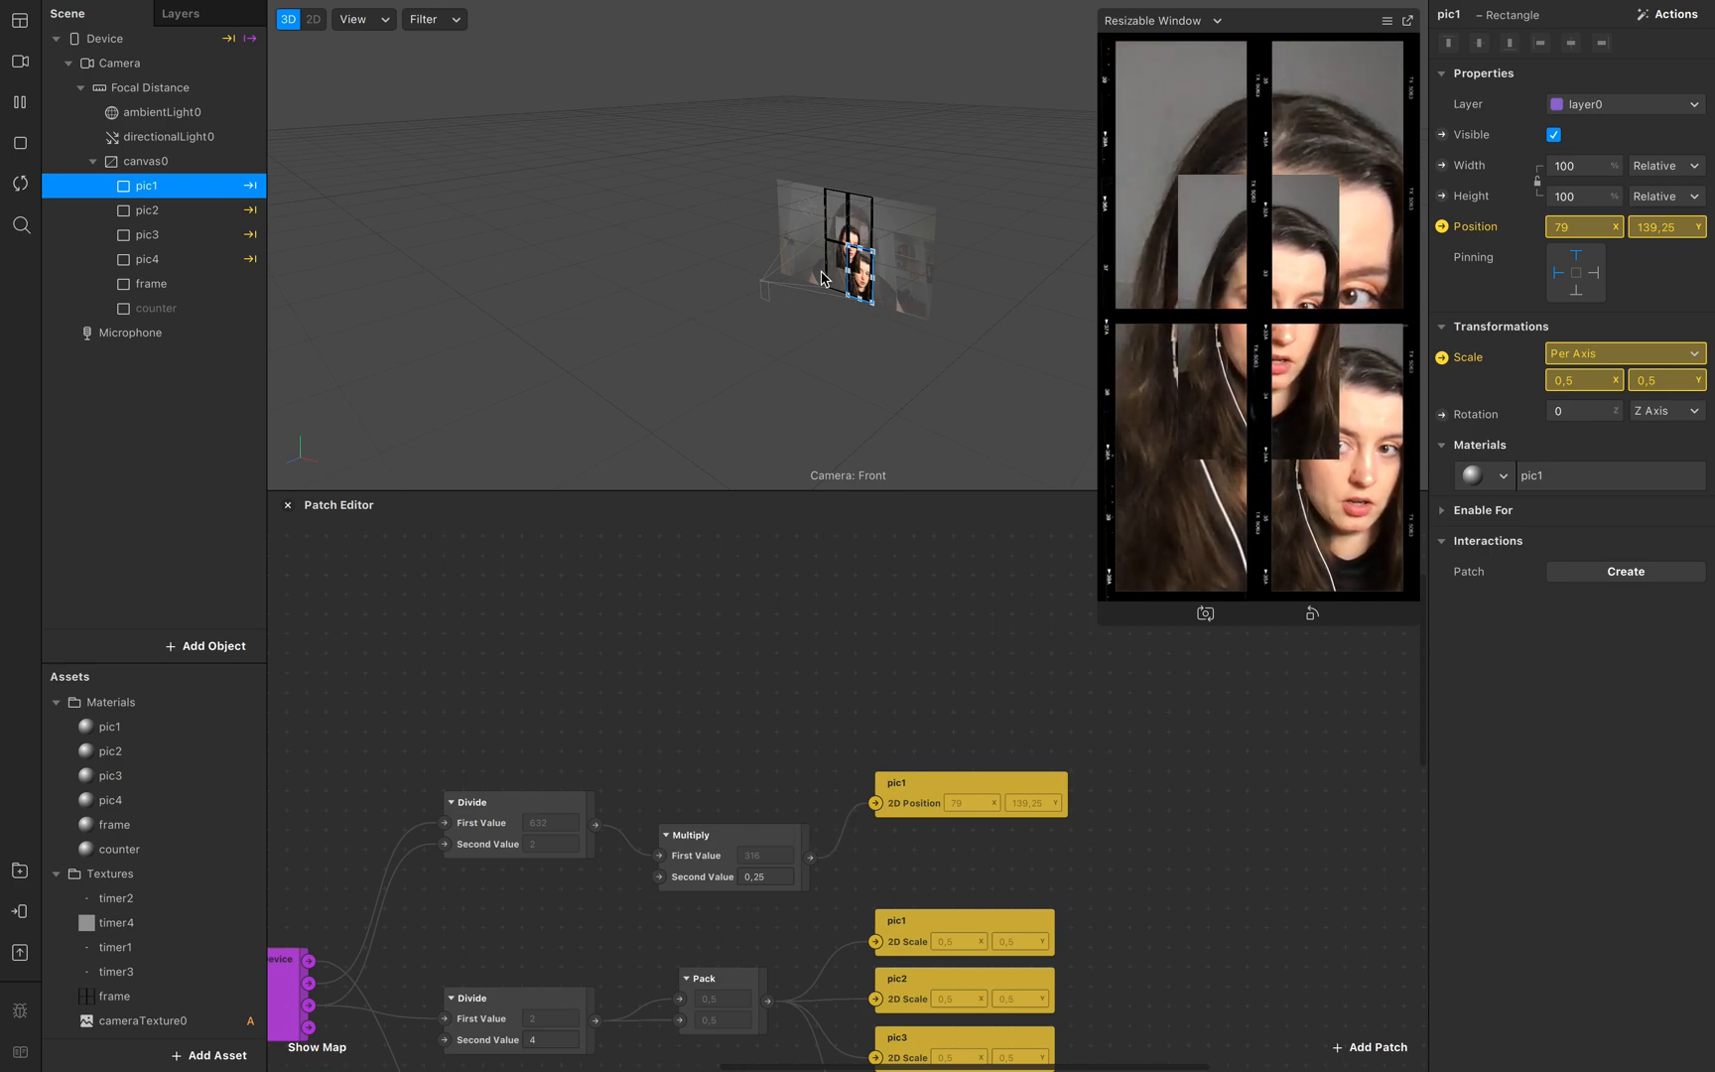
pyautogui.moveTo(751, 839); pyautogui.dragTo(739, 785)
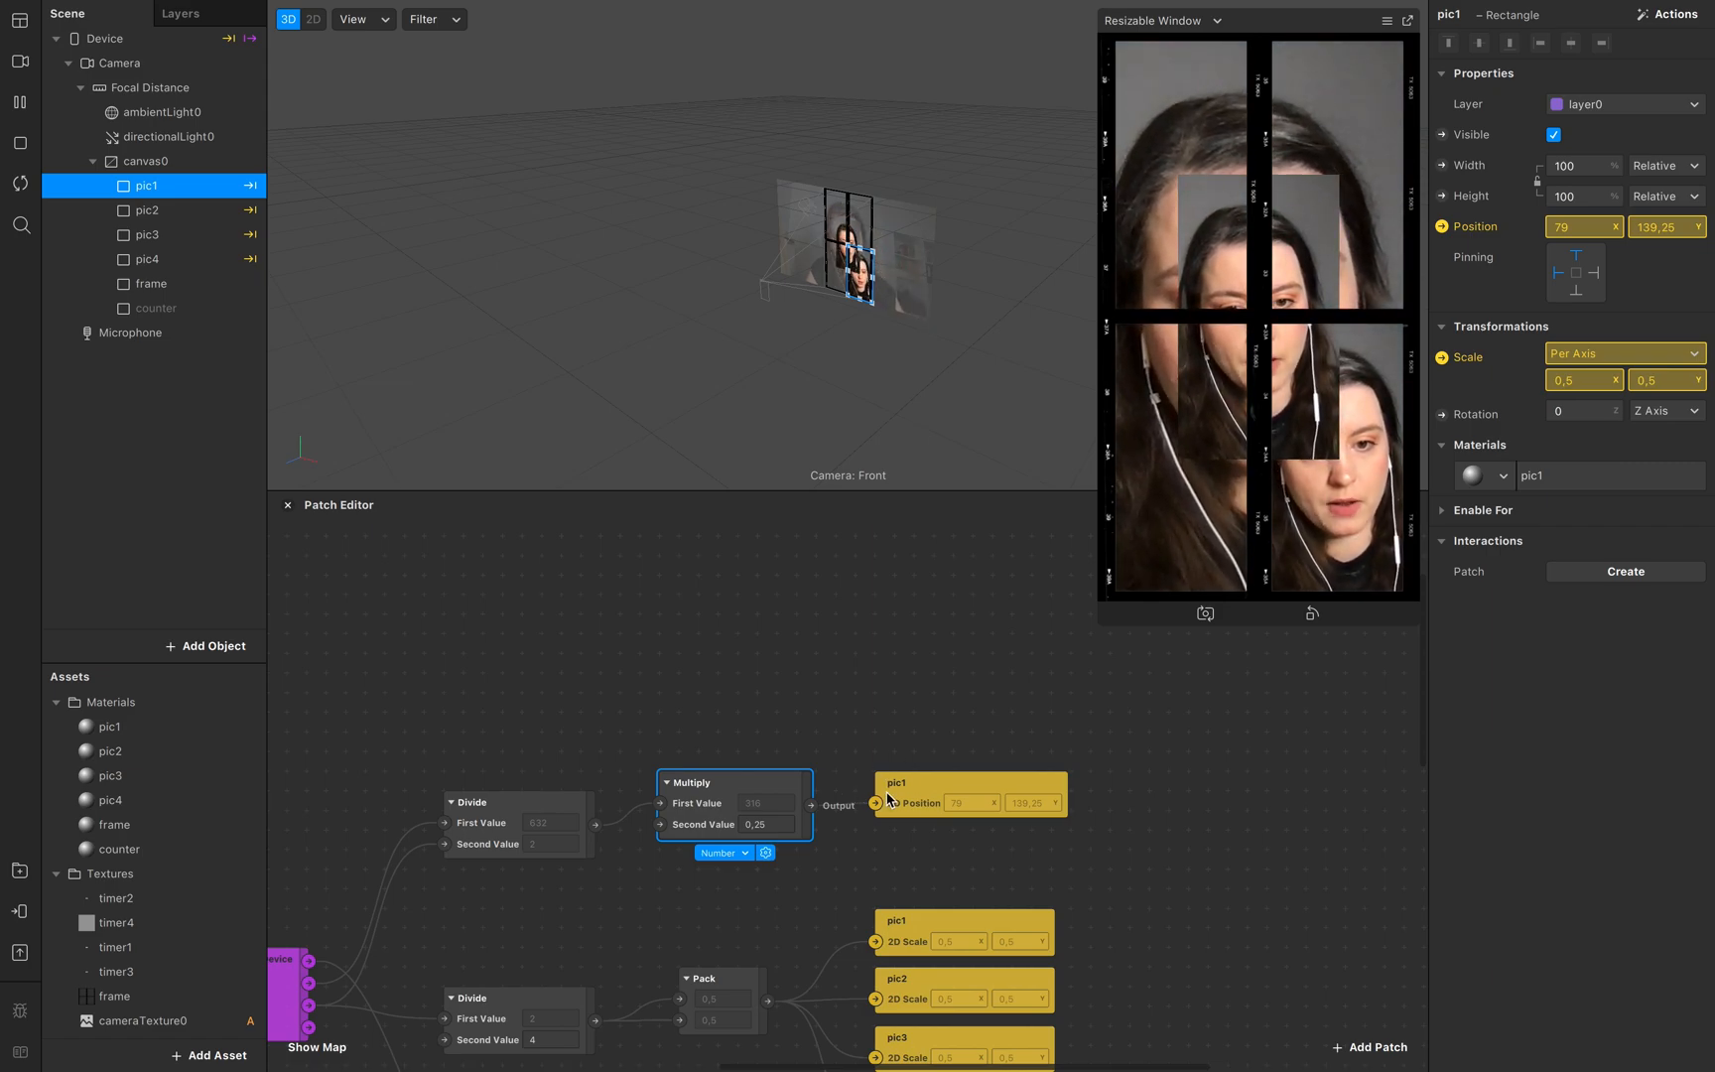
pyautogui.moveTo(760, 782); pyautogui.dragTo(780, 821)
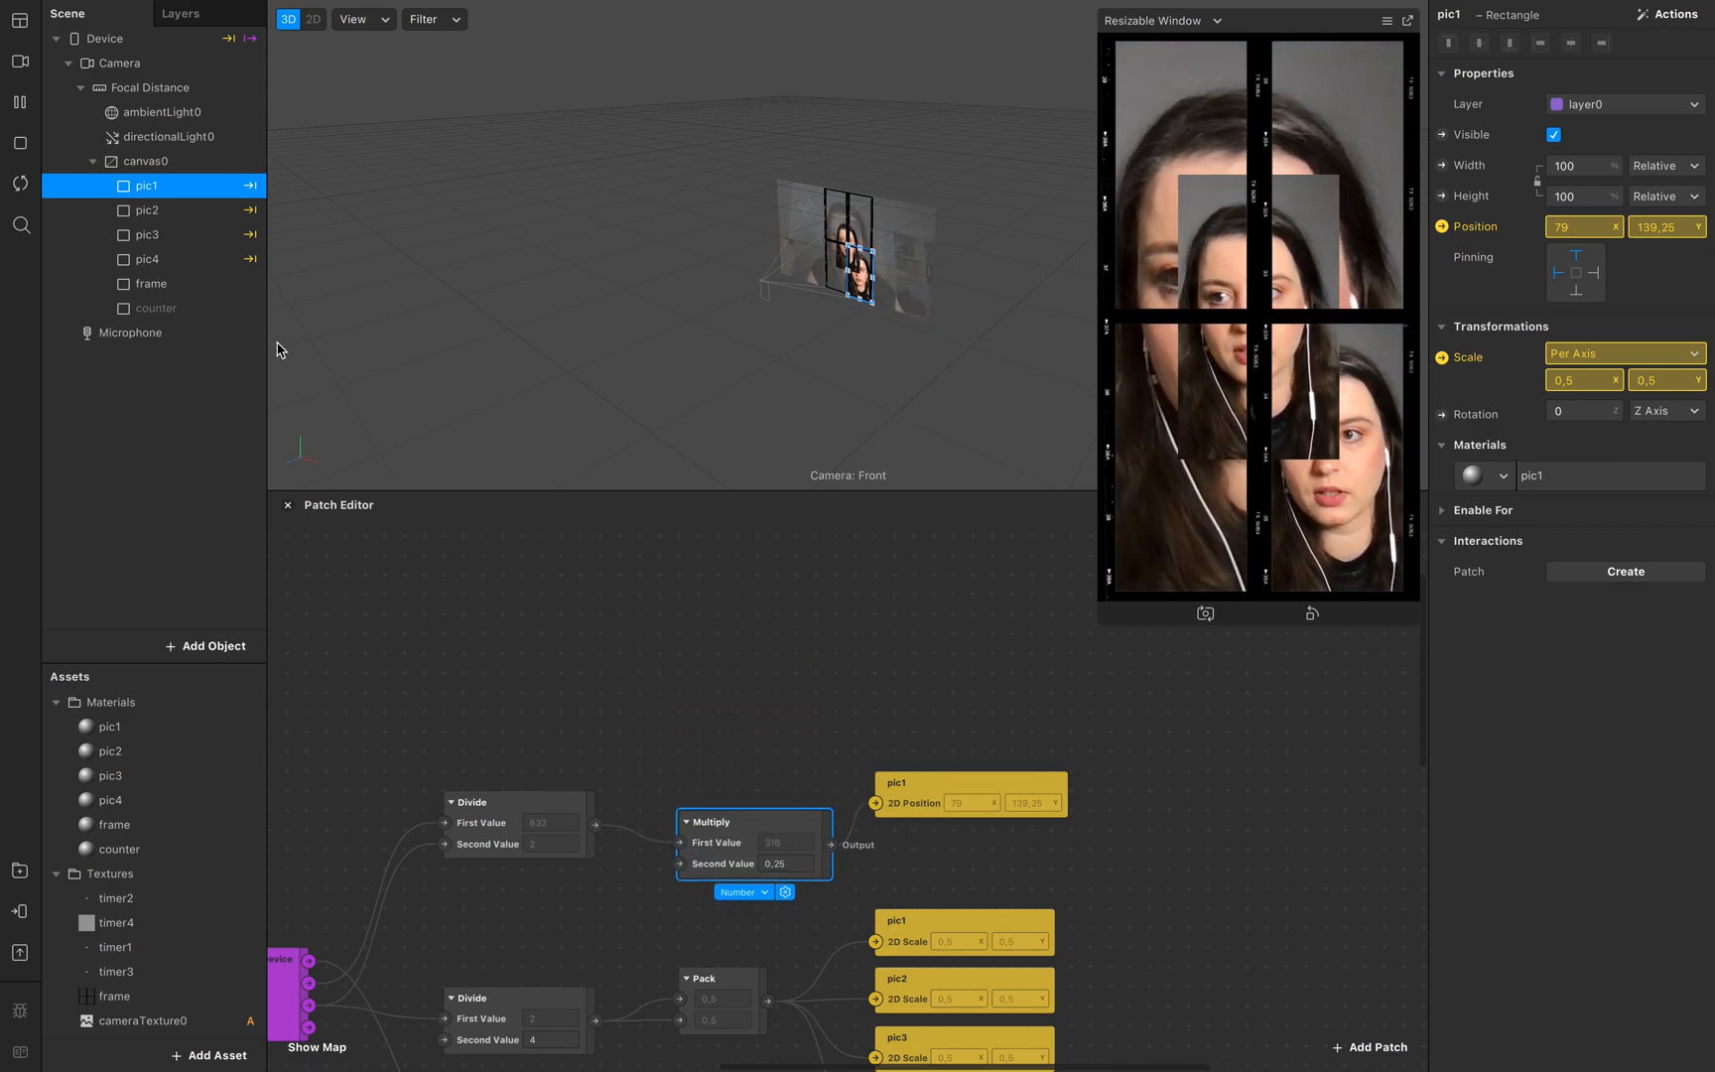
# Step: Create 2D Position patches for pic2, pic3 and pic4
pyautogui.click(166, 268)
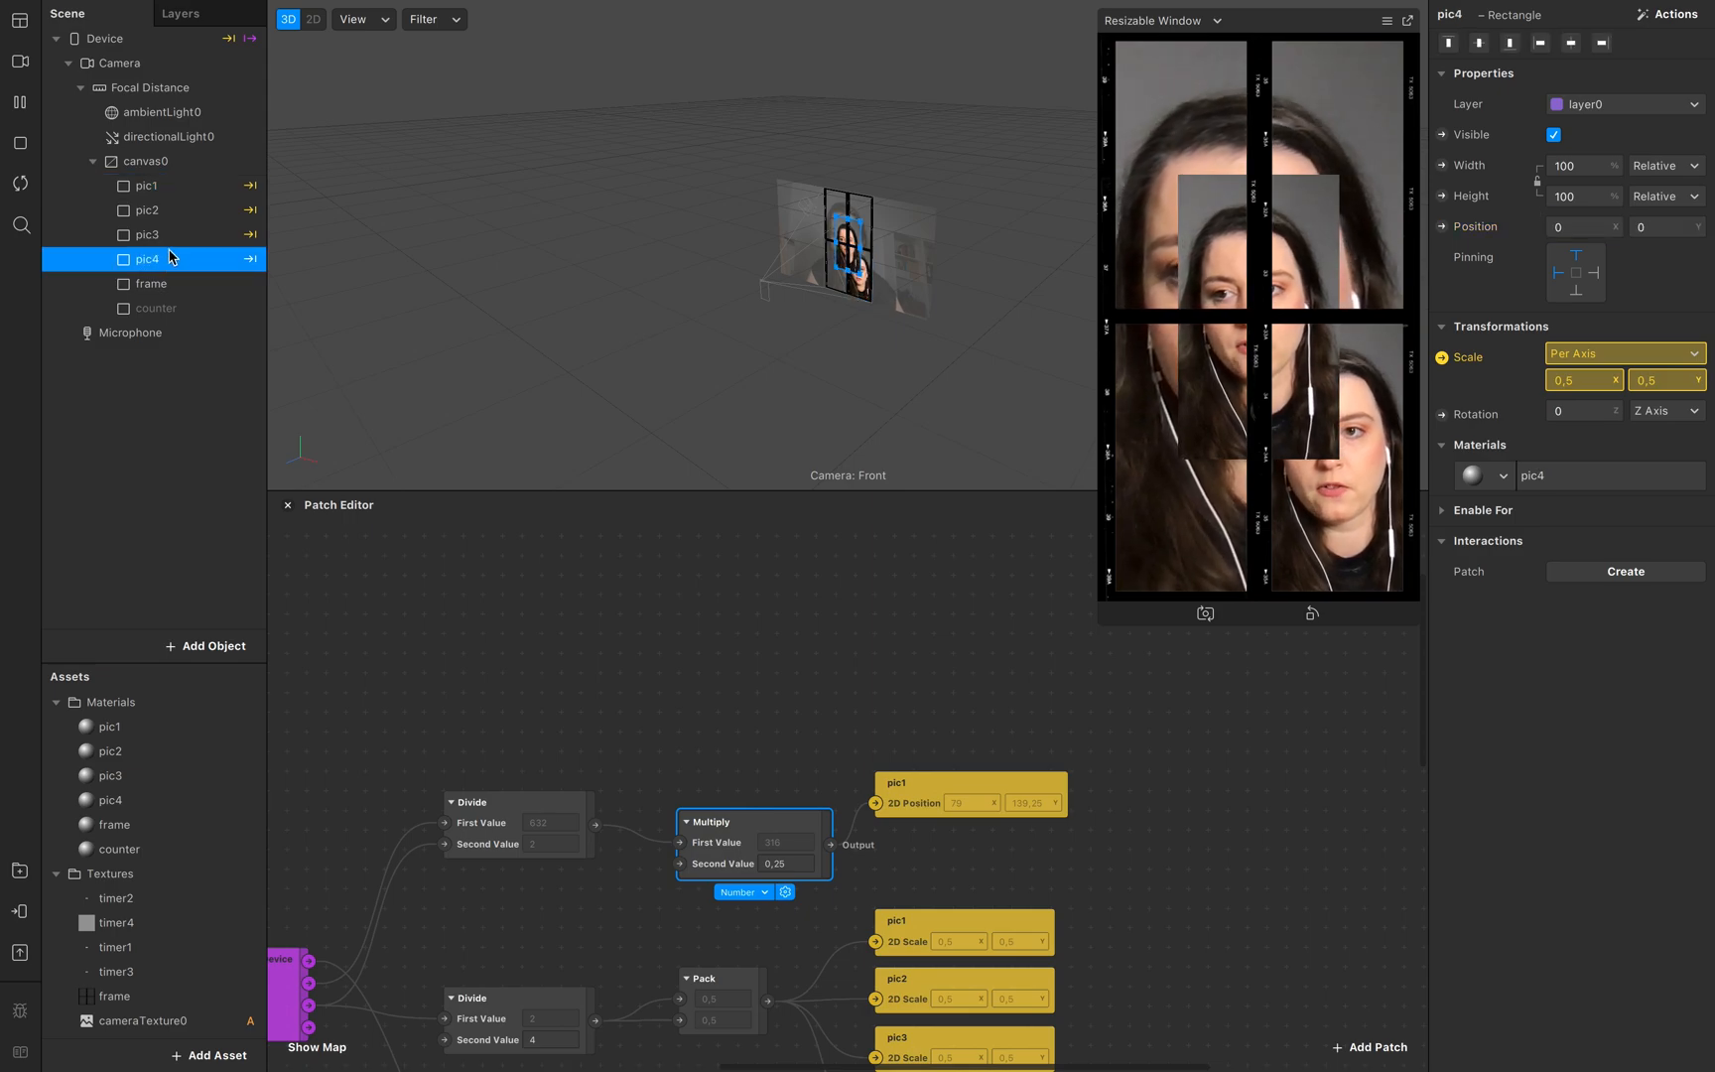
pyautogui.keyDown('shift'); pyautogui.click(173, 214); pyautogui.keyUp('shift')
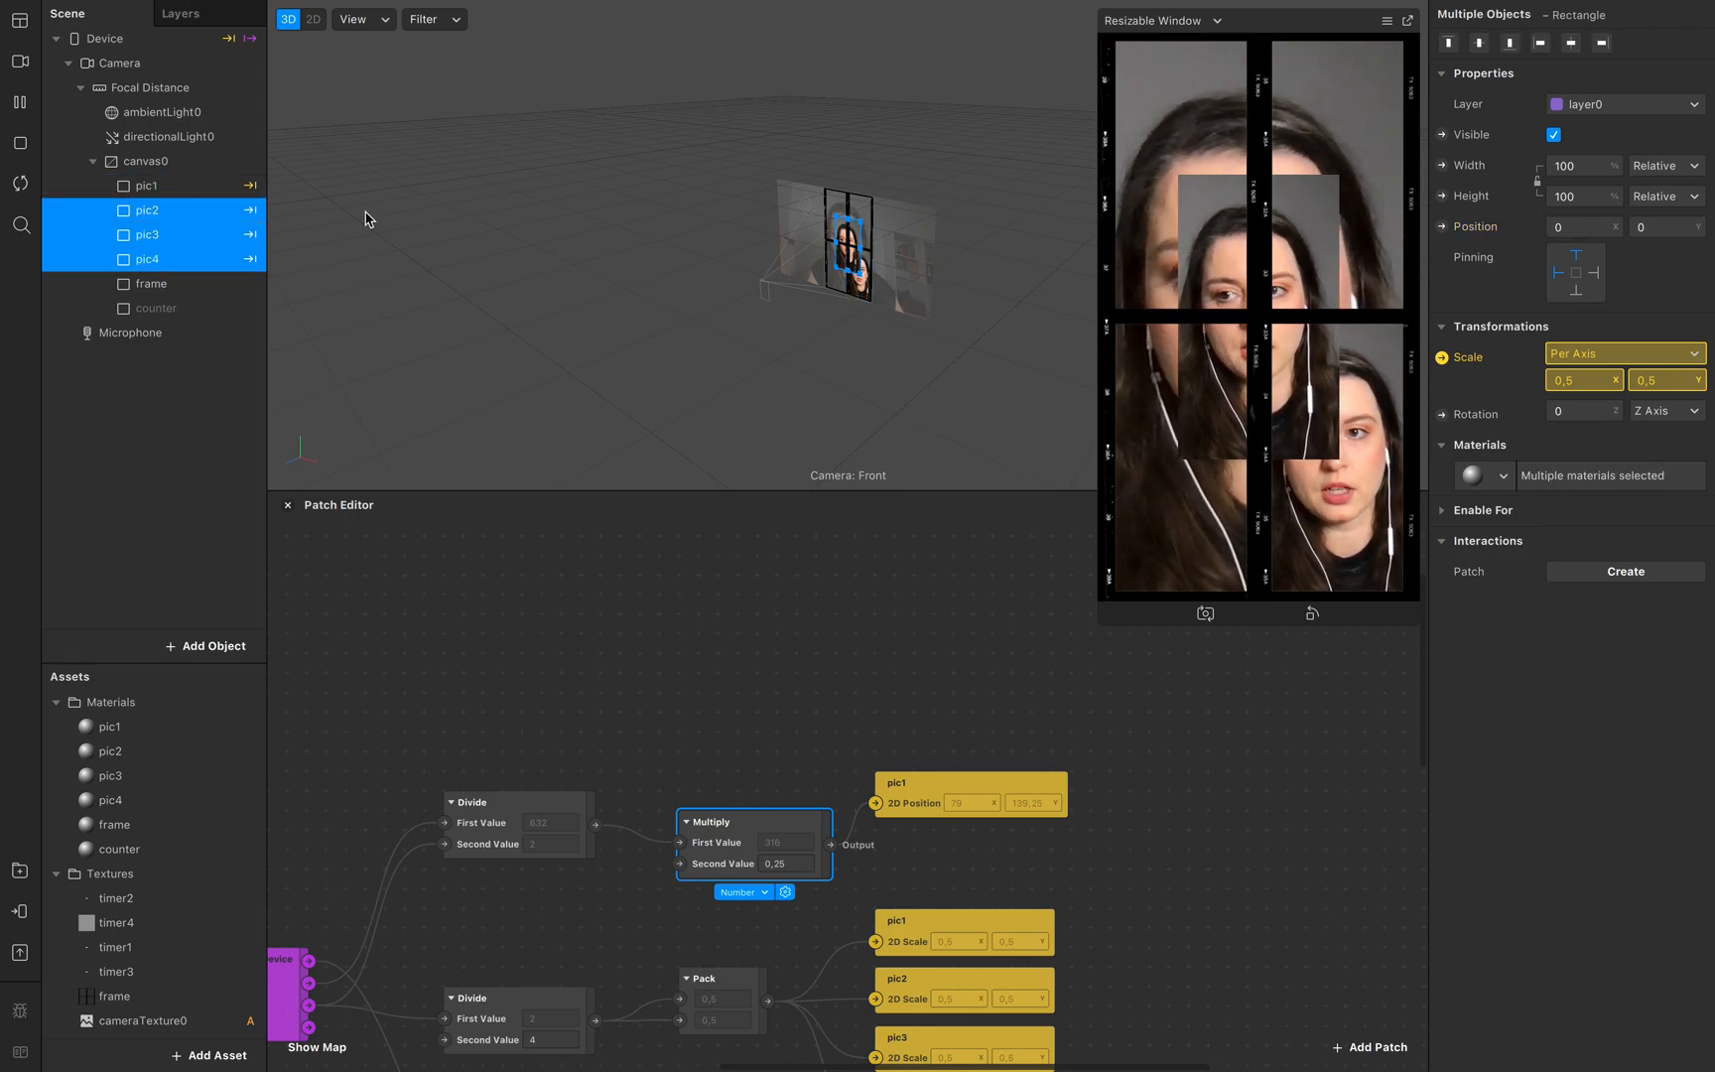
pyautogui.click(1443, 227)
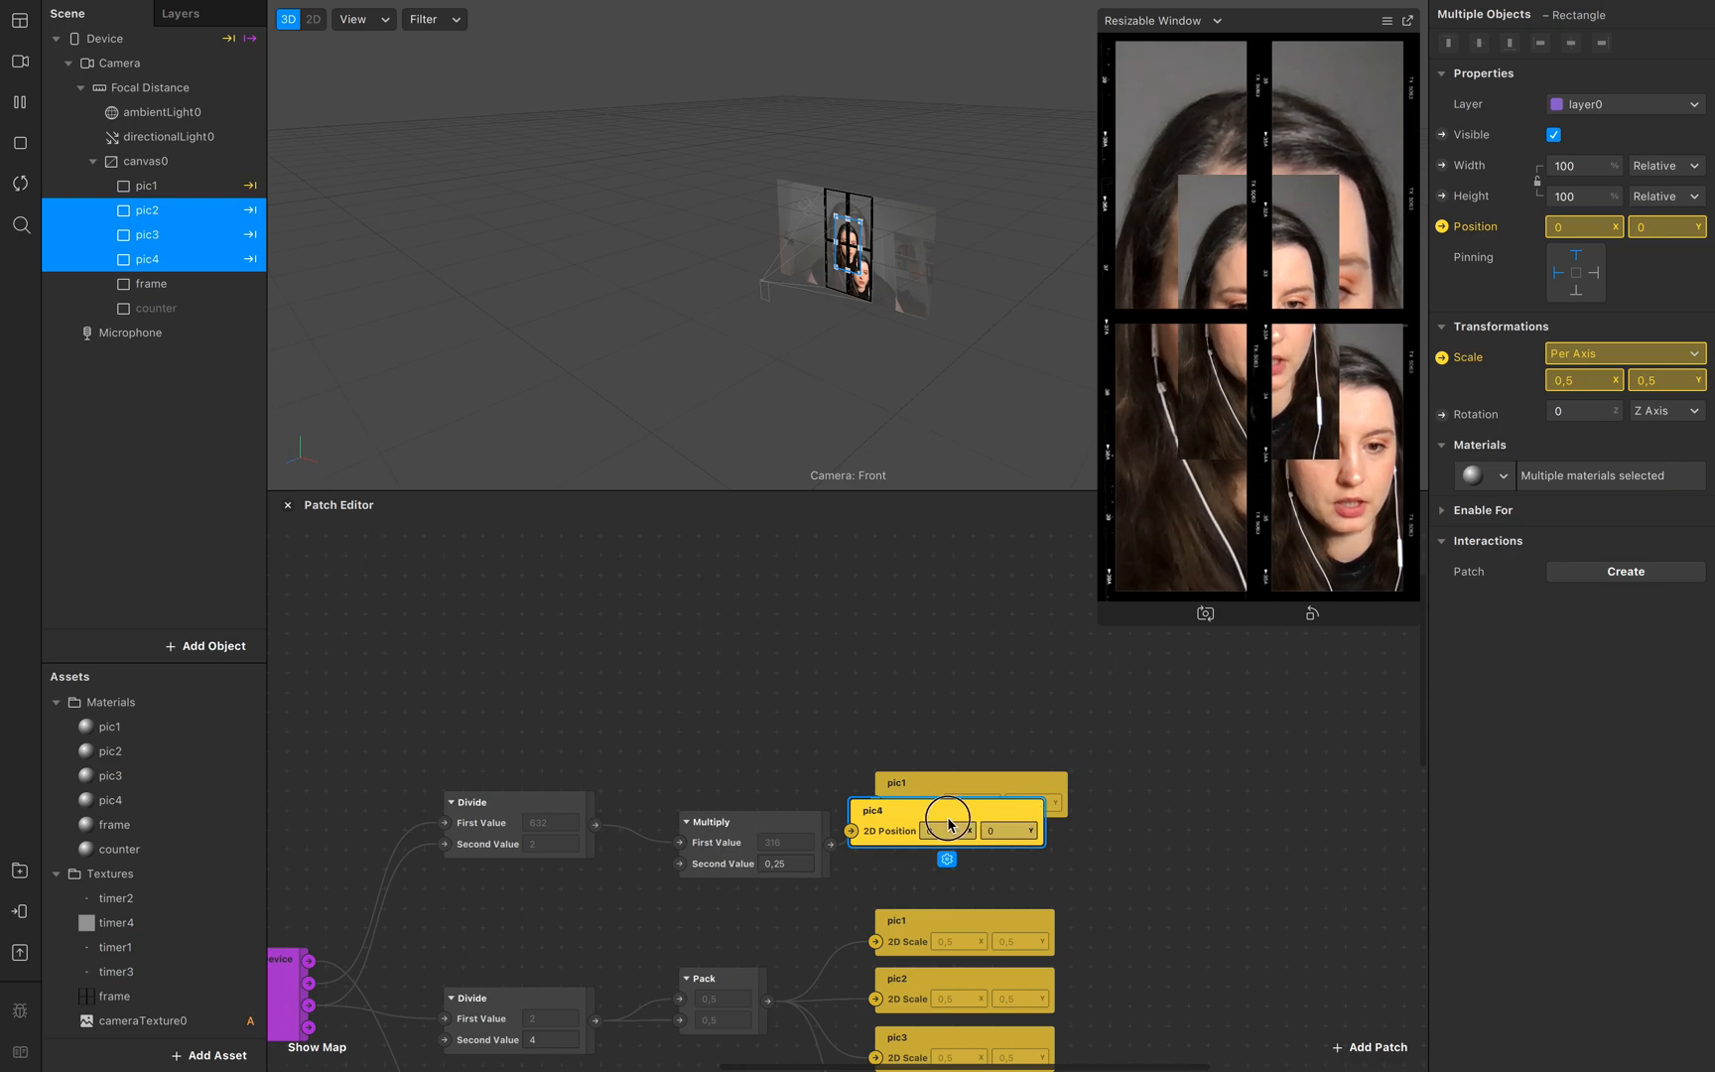
# Step: Arrange the pic1, pic2, pic3 and pic4 2D Position patches in a vertical column above the 2D Scale patches
pyautogui.moveTo(947, 818); pyautogui.dragTo(992, 869)
pyautogui.moveTo(994, 787); pyautogui.dragTo(993, 571)
pyautogui.moveTo(945, 818); pyautogui.dragTo(994, 651)
pyautogui.moveTo(1138, 725); pyautogui.dragTo(980, 730)
pyautogui.moveTo(943, 864); pyautogui.dragTo(943, 804)
# Step: Connect the Multiply output to pic4's 2D Position and delete its connection to pic1's 2D Position
pyautogui.moveTo(831, 844); pyautogui.dragTo(895, 823)
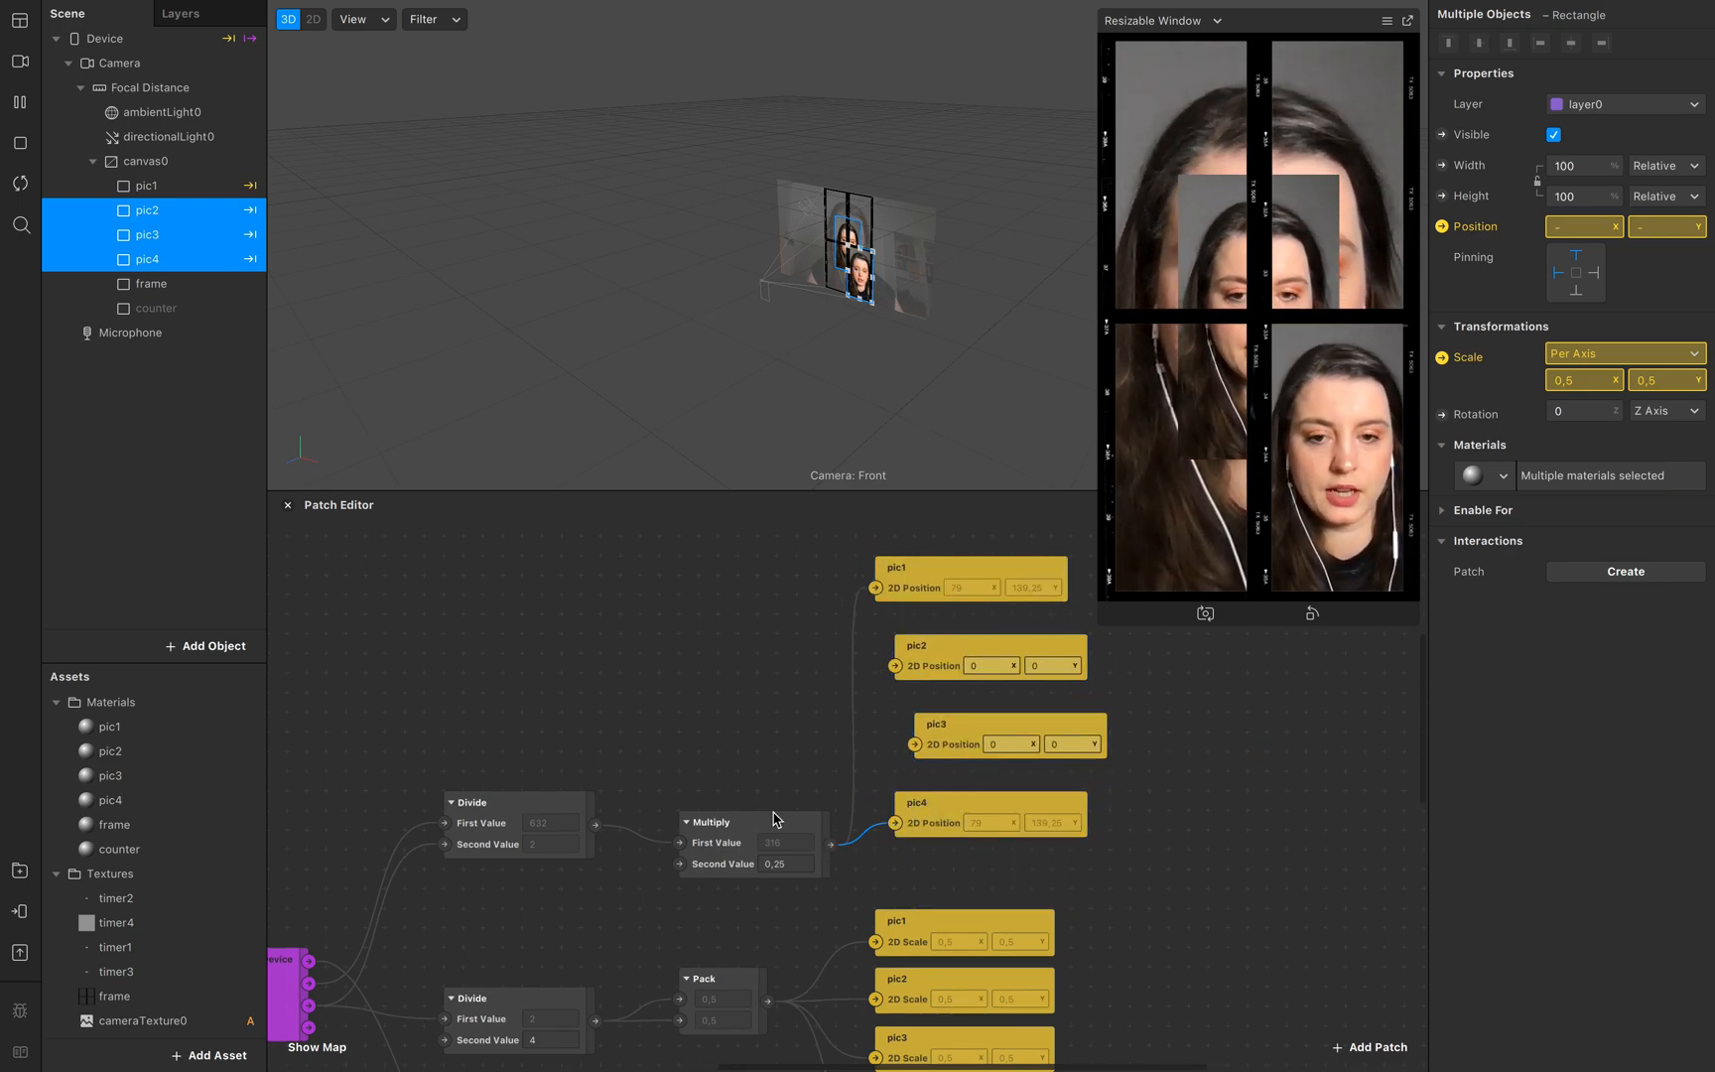
pyautogui.click(853, 764)
pyautogui.press('BackSpace')
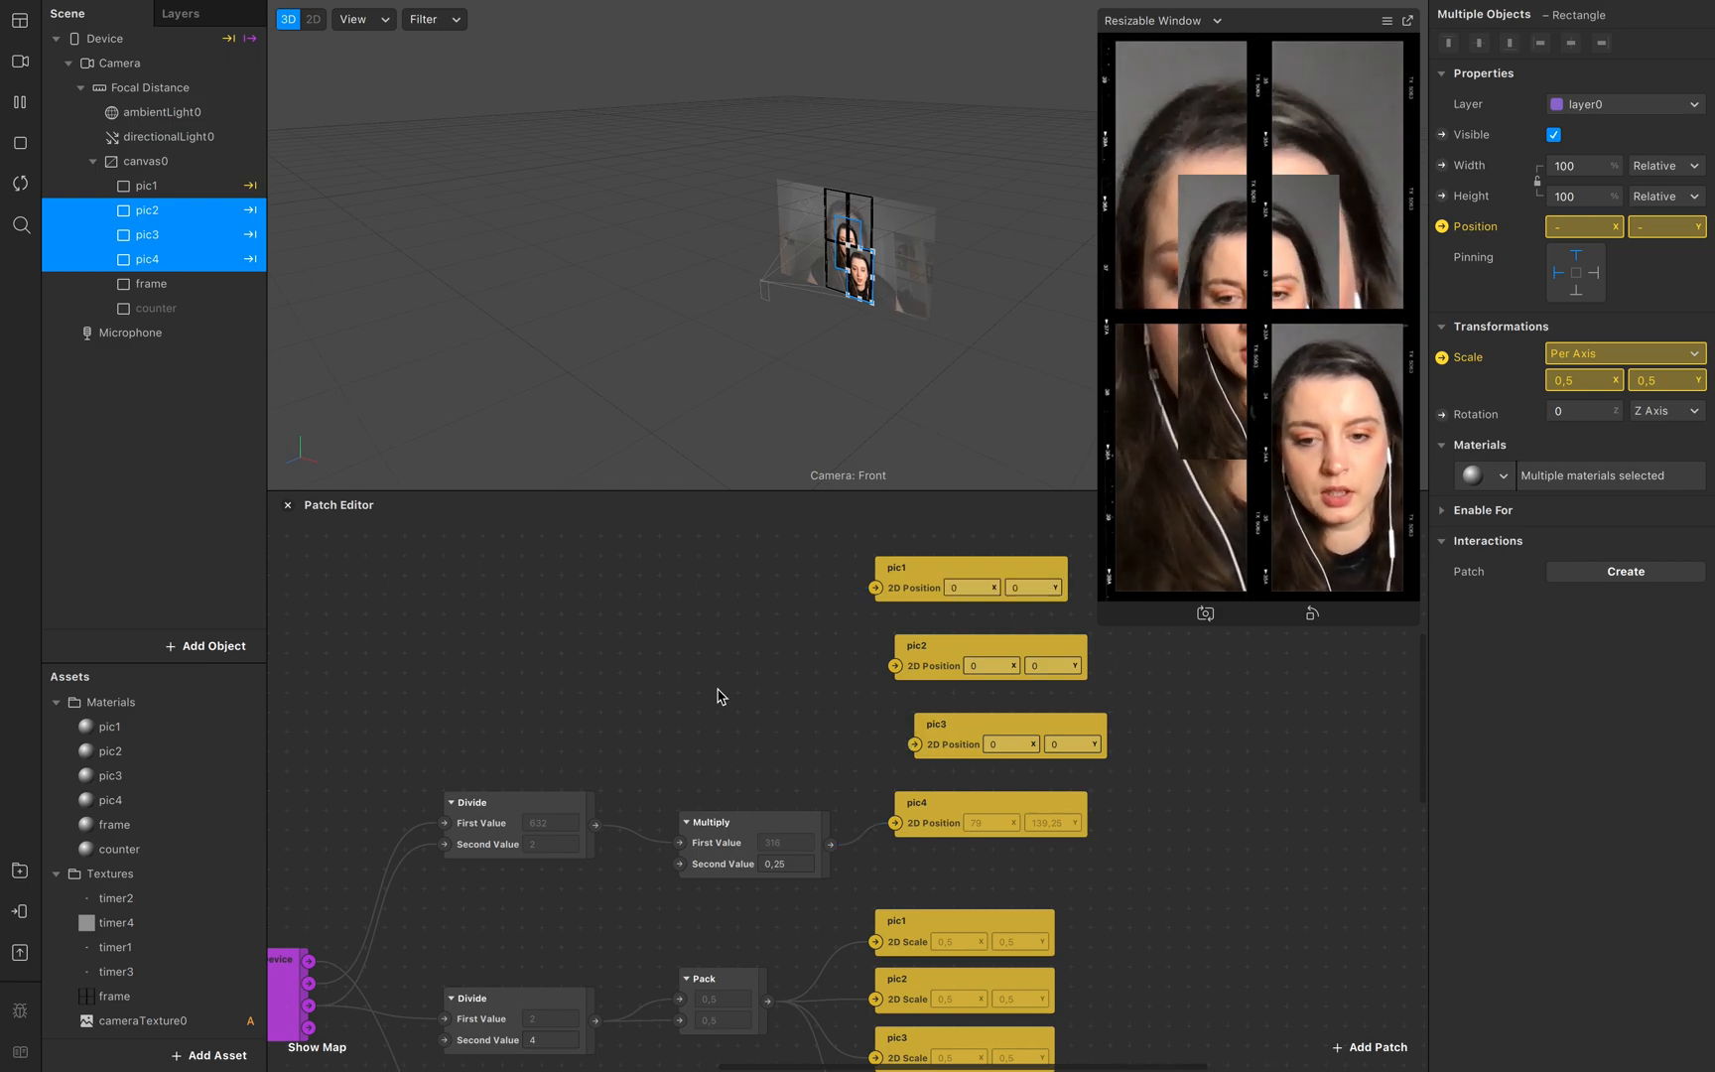
# Step: Add a second Multiply patch fed by the upper Divide's output and set its second value to -0,25
pyautogui.moveTo(596, 825); pyautogui.dragTo(682, 707)
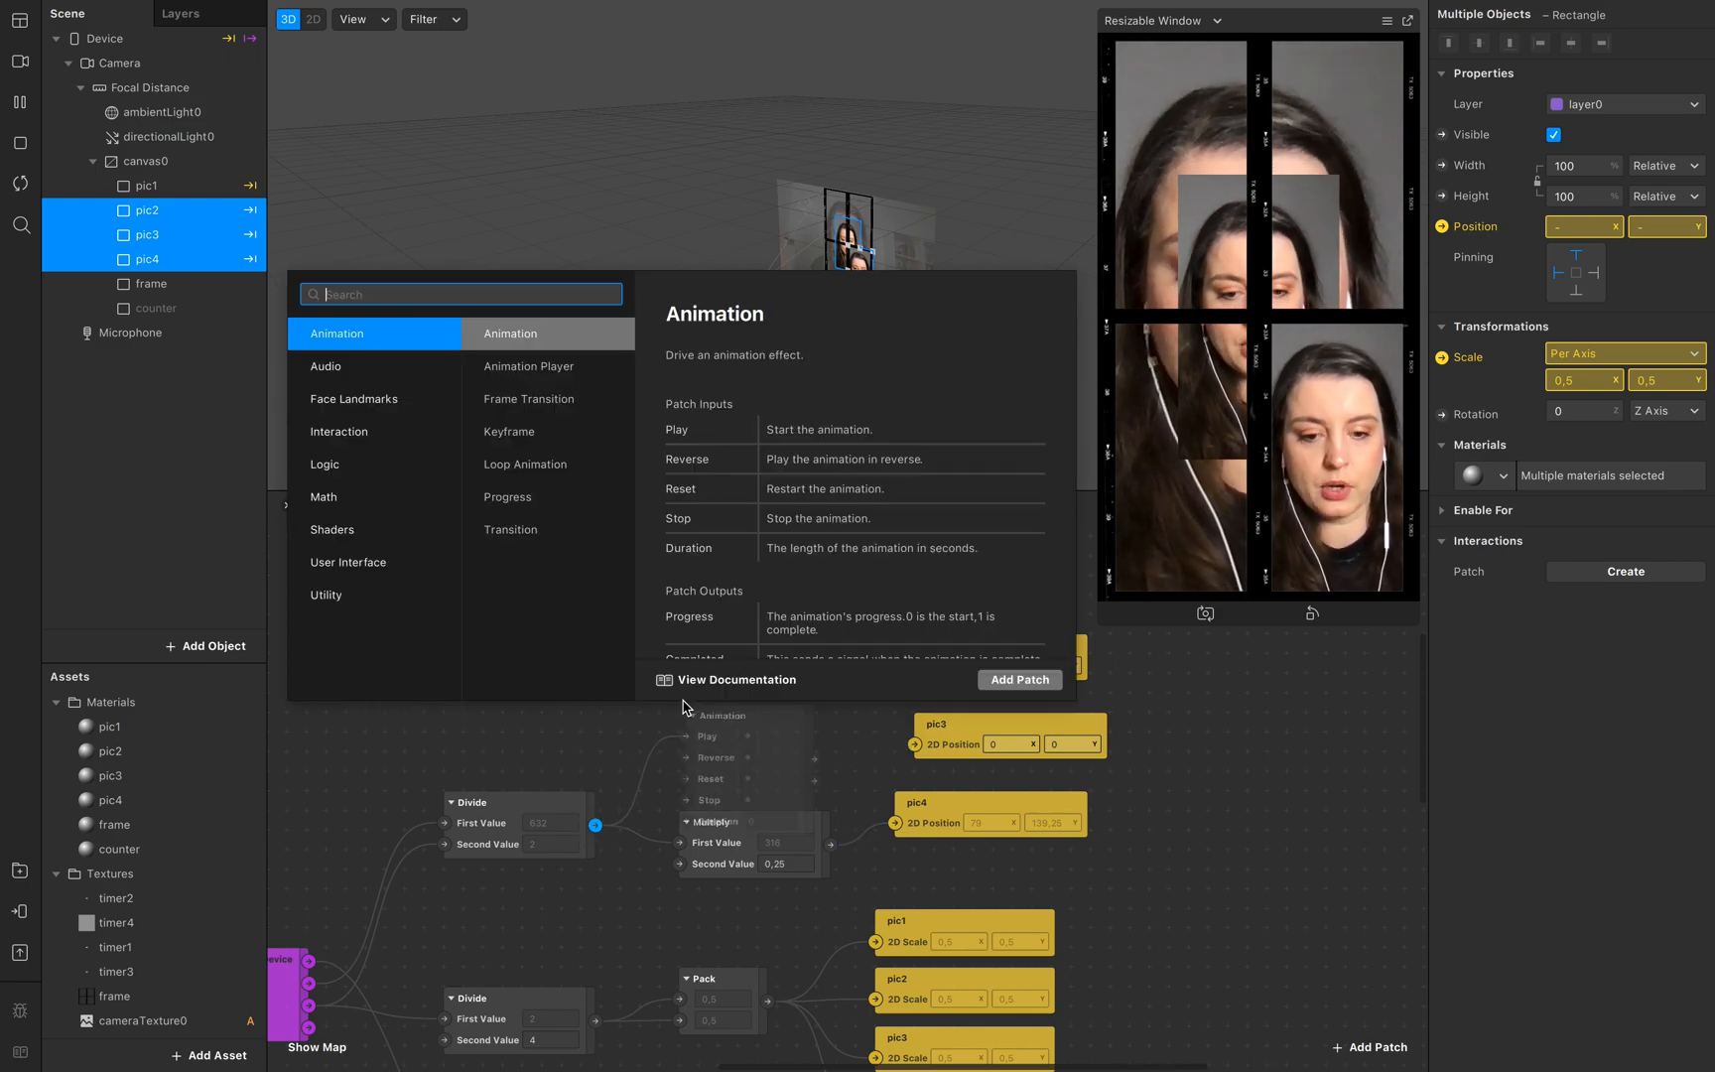
pyautogui.write('mult')
pyautogui.press('Return')
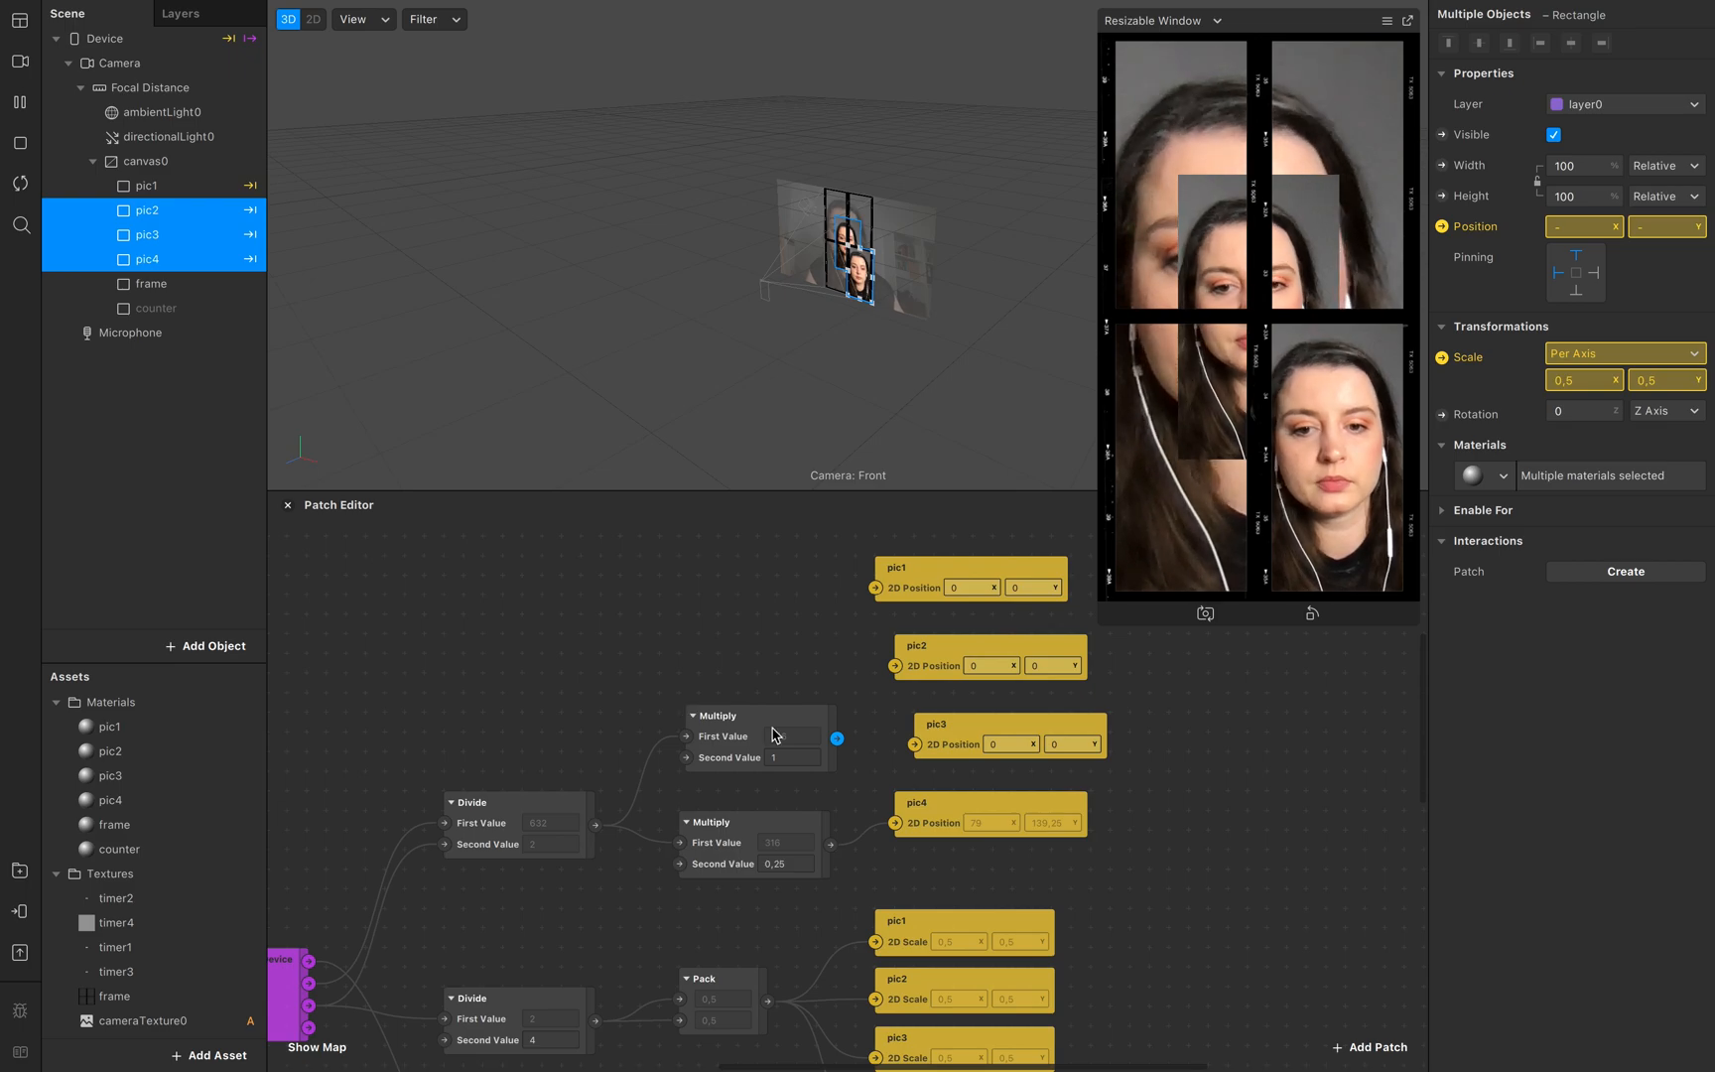
pyautogui.click(781, 765)
pyautogui.click(781, 766)
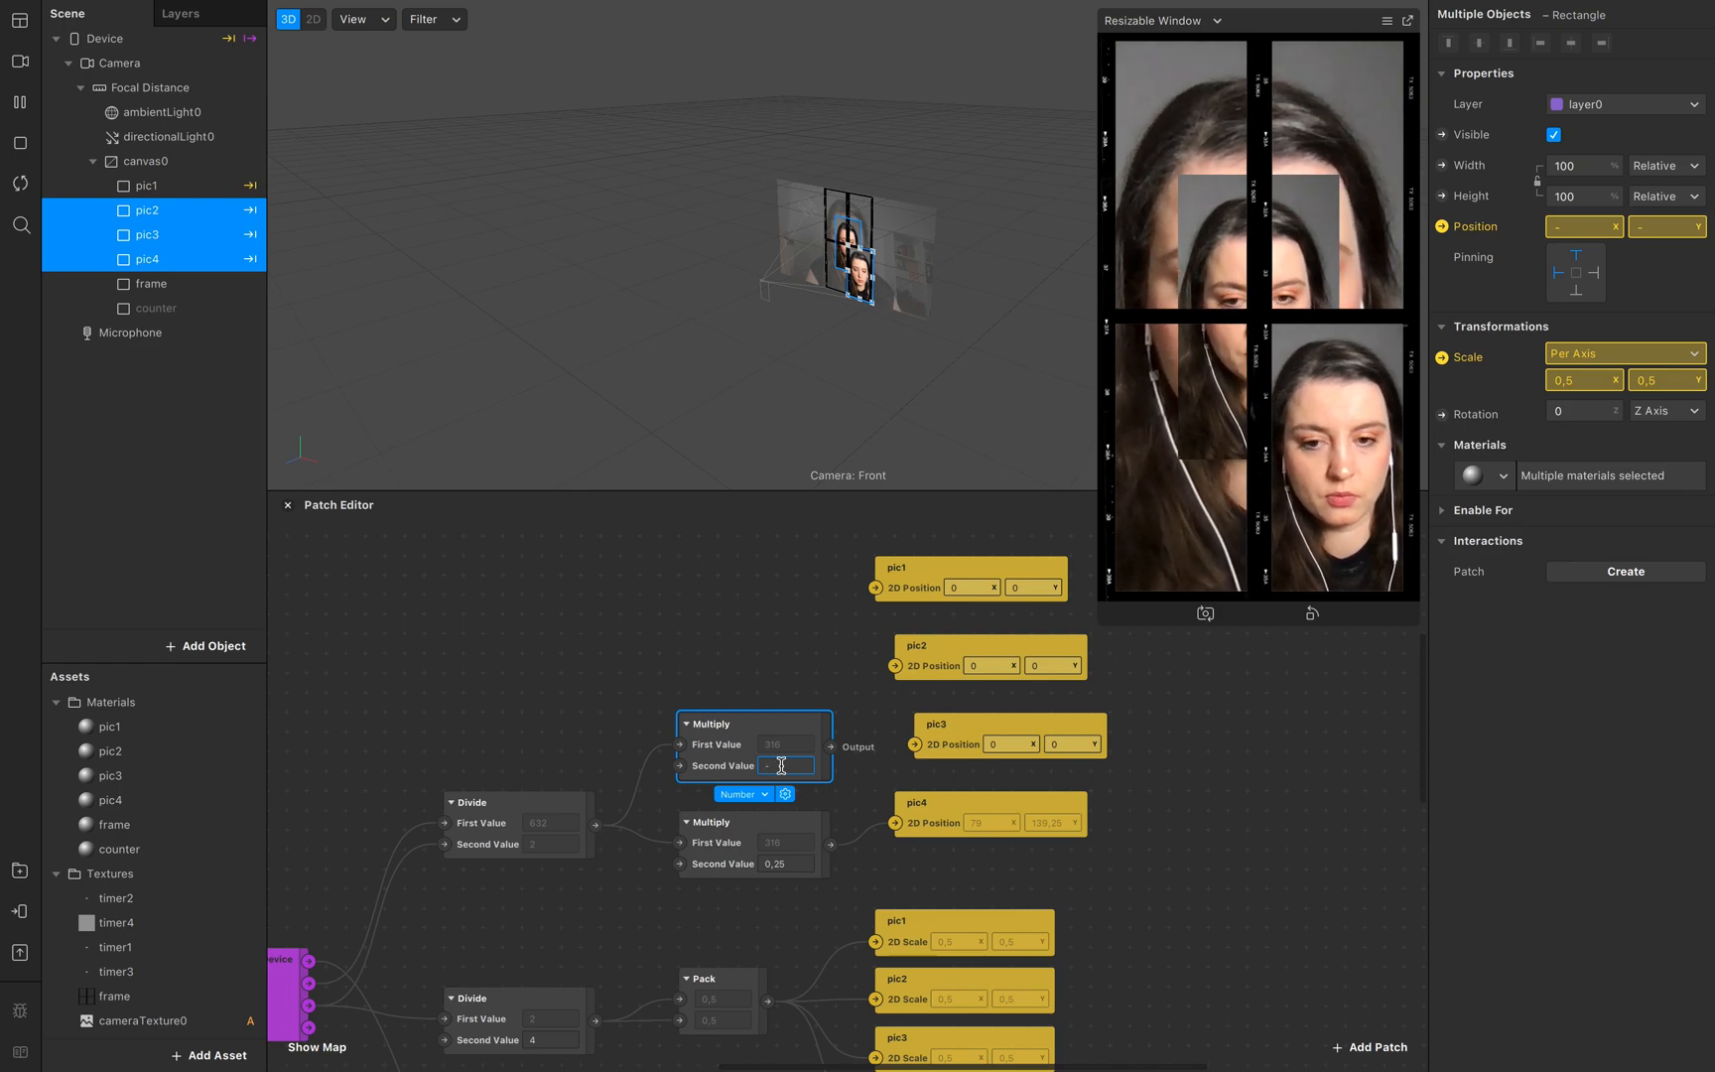
pyautogui.write('-0,25')
pyautogui.click(860, 774)
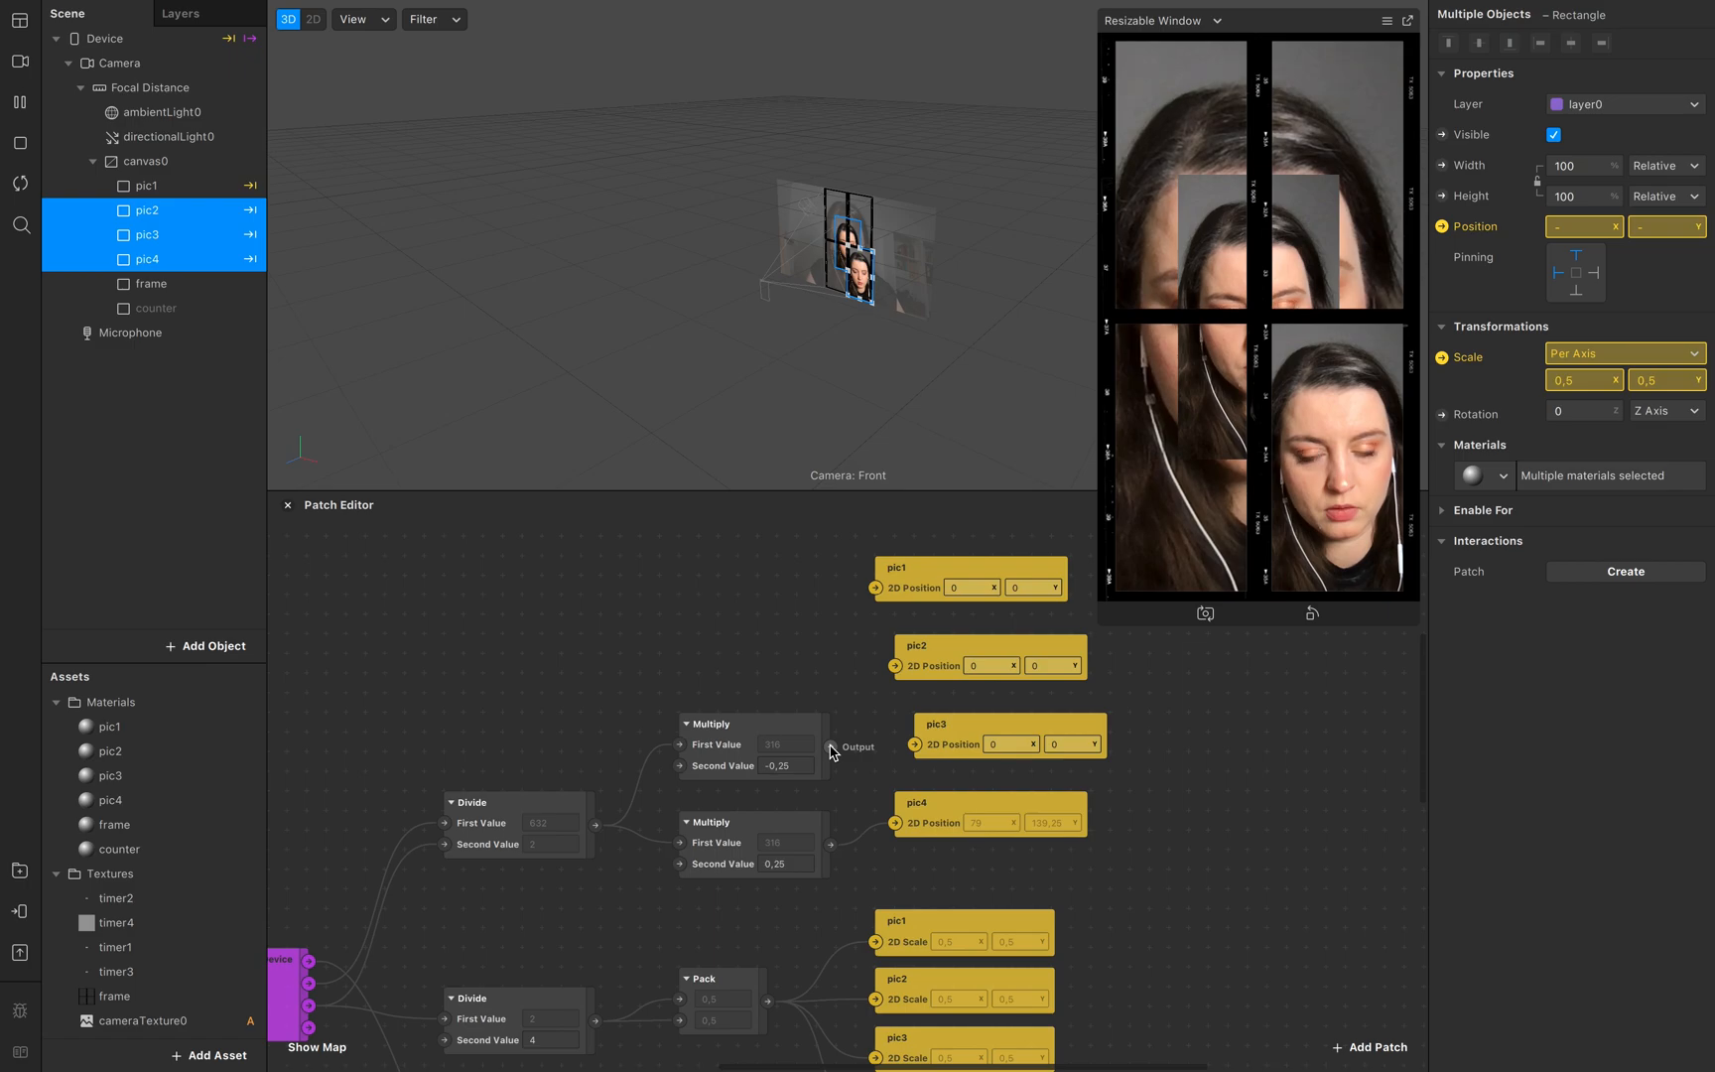
# Step: Connect the -0,25 Multiply to pic1's 2D Position and align the Multiply patch beside it
pyautogui.moveTo(830, 747); pyautogui.dragTo(875, 588)
pyautogui.click(769, 728)
pyautogui.moveTo(769, 727); pyautogui.dragTo(770, 571)
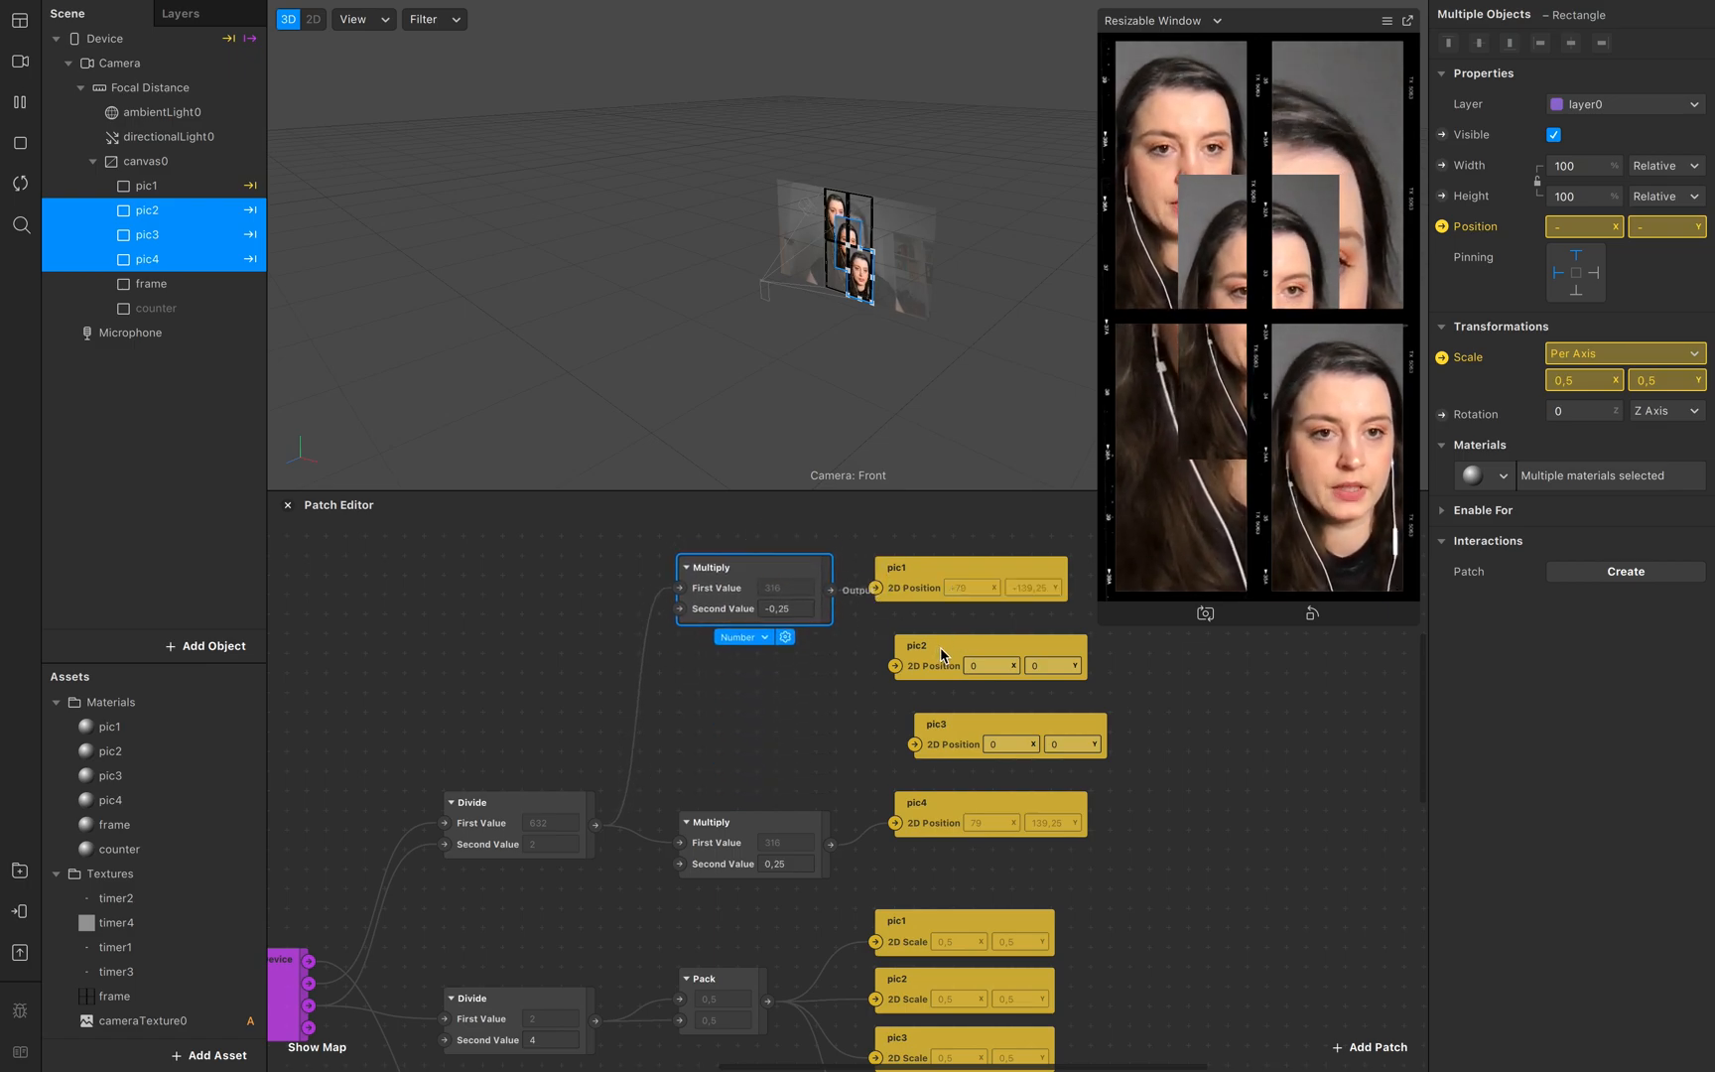
# Step: Add a Vector 2 Multiply patch fed by the upper Divide, and shift the pic2 and pic3 2D Position patches right to make room
pyautogui.moveTo(595, 834); pyautogui.dragTo(685, 734)
pyautogui.write('mul')
pyautogui.press('Return')
pyautogui.moveTo(751, 727); pyautogui.dragTo(741, 659)
pyautogui.click(740, 735)
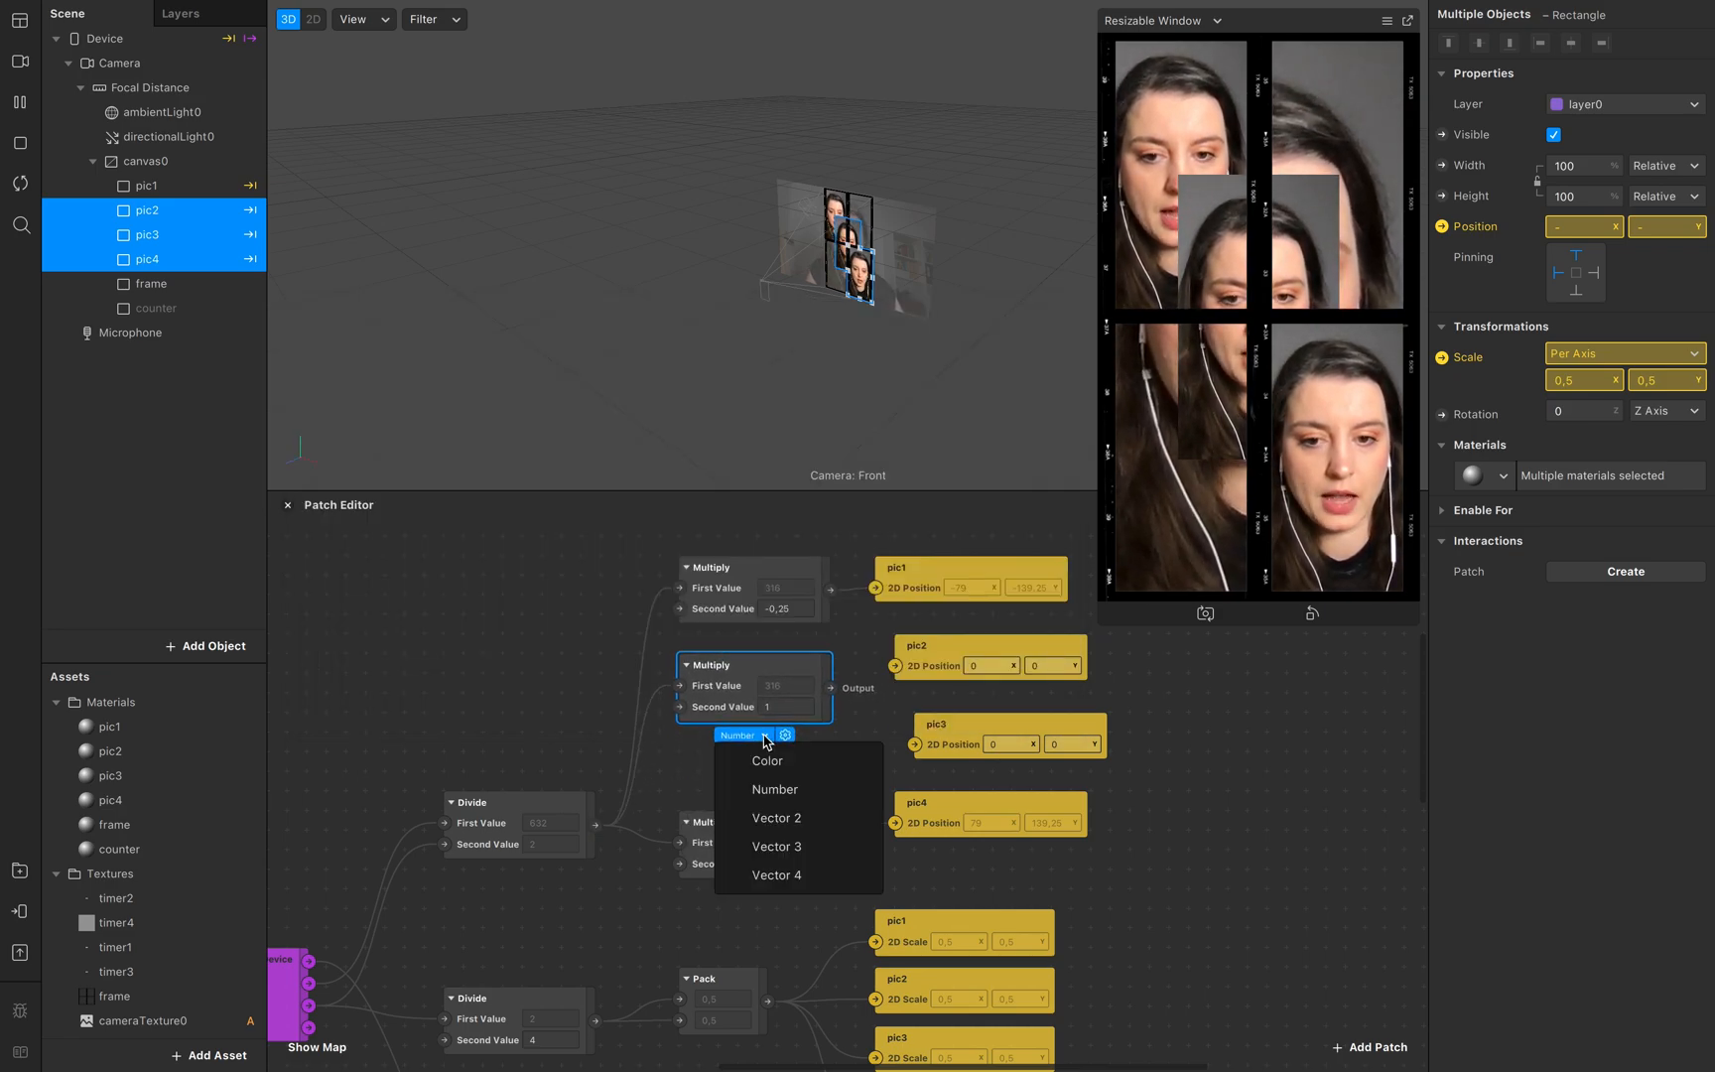
pyautogui.click(796, 818)
pyautogui.moveTo(976, 652); pyautogui.dragTo(1071, 651)
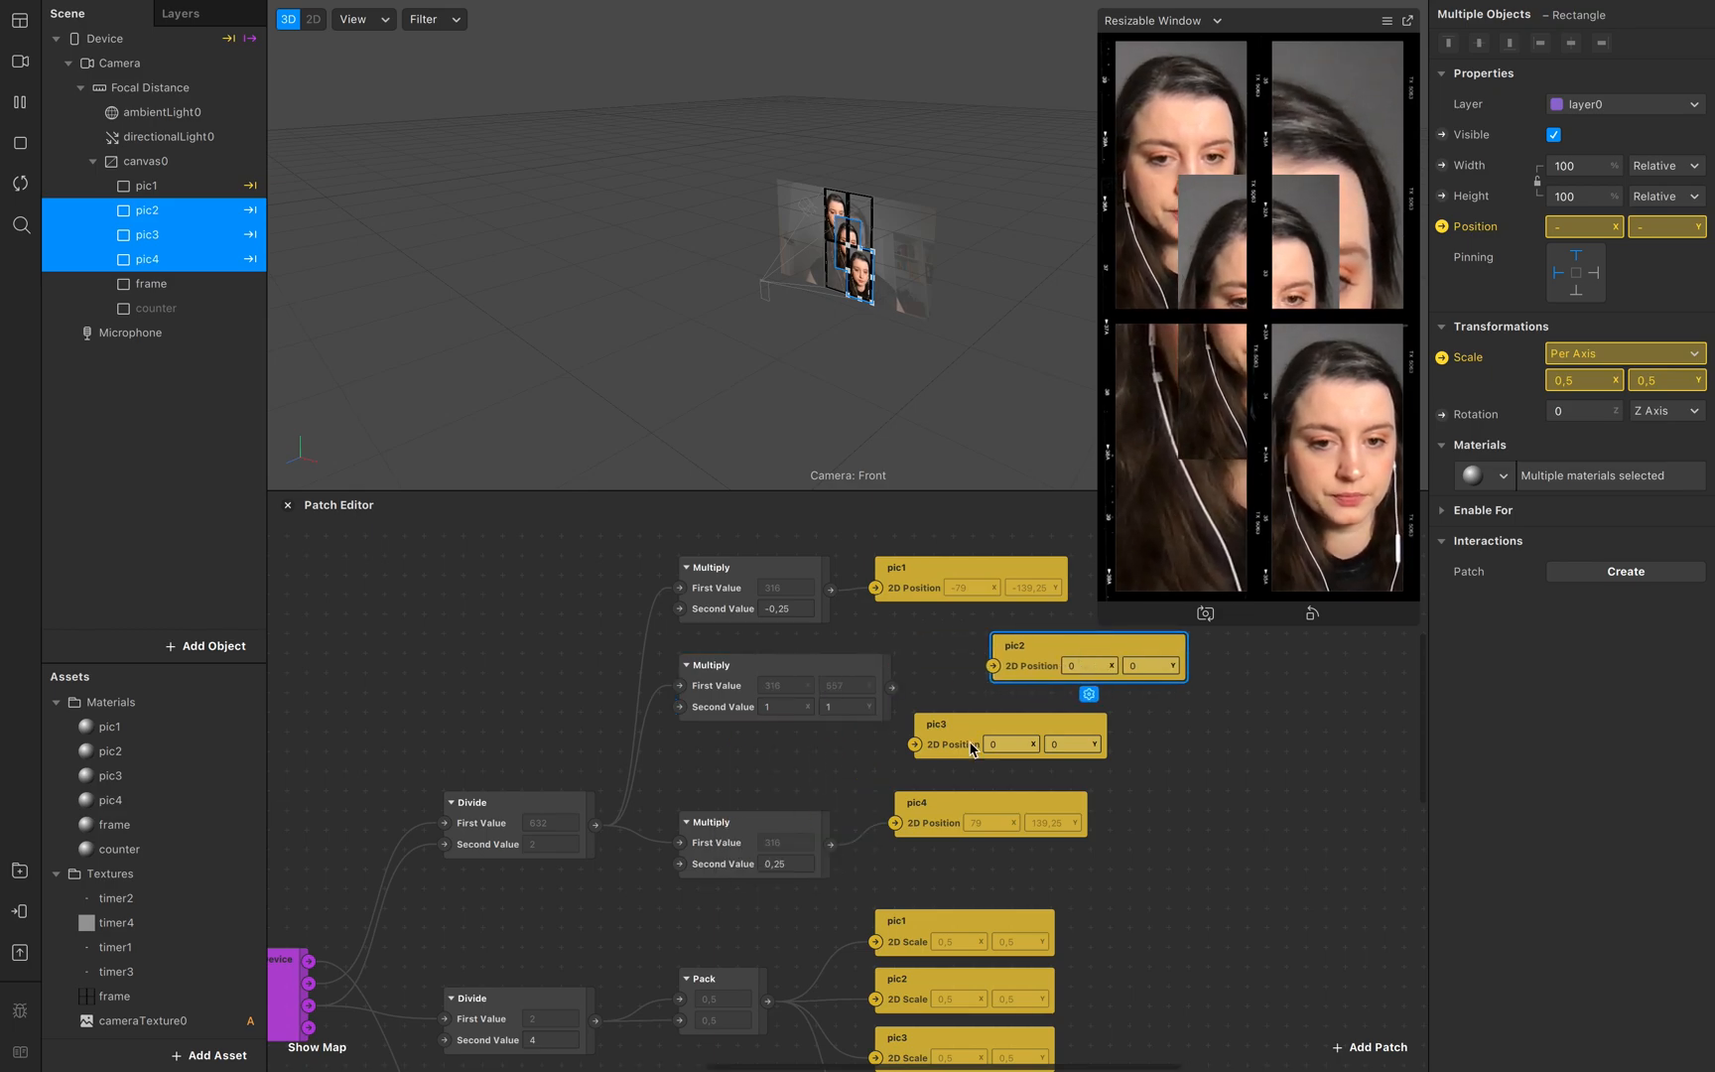
pyautogui.moveTo(985, 739); pyautogui.dragTo(1063, 739)
# Step: Set the Vector 2 Multiply's second value to 0,25 in X and -0,25 in Y, and connect it to pic2's 2D Position
pyautogui.click(816, 719)
pyautogui.click(789, 704)
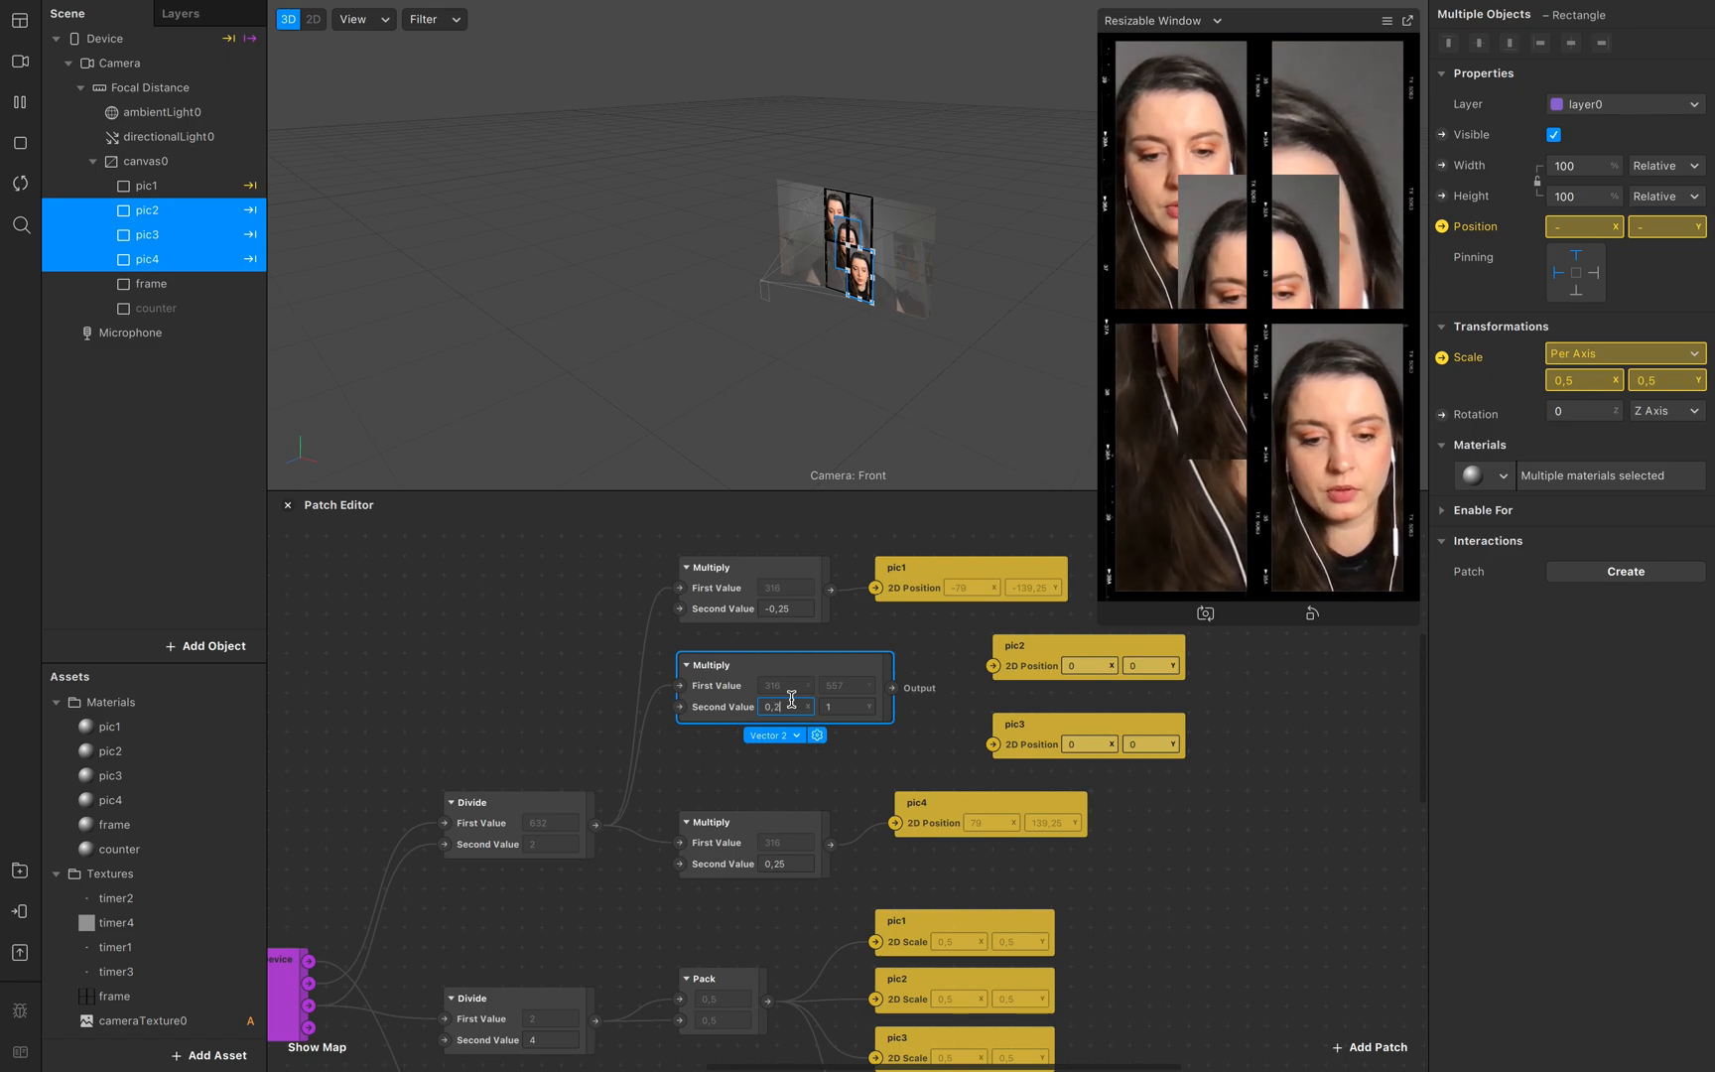
pyautogui.click(832, 707)
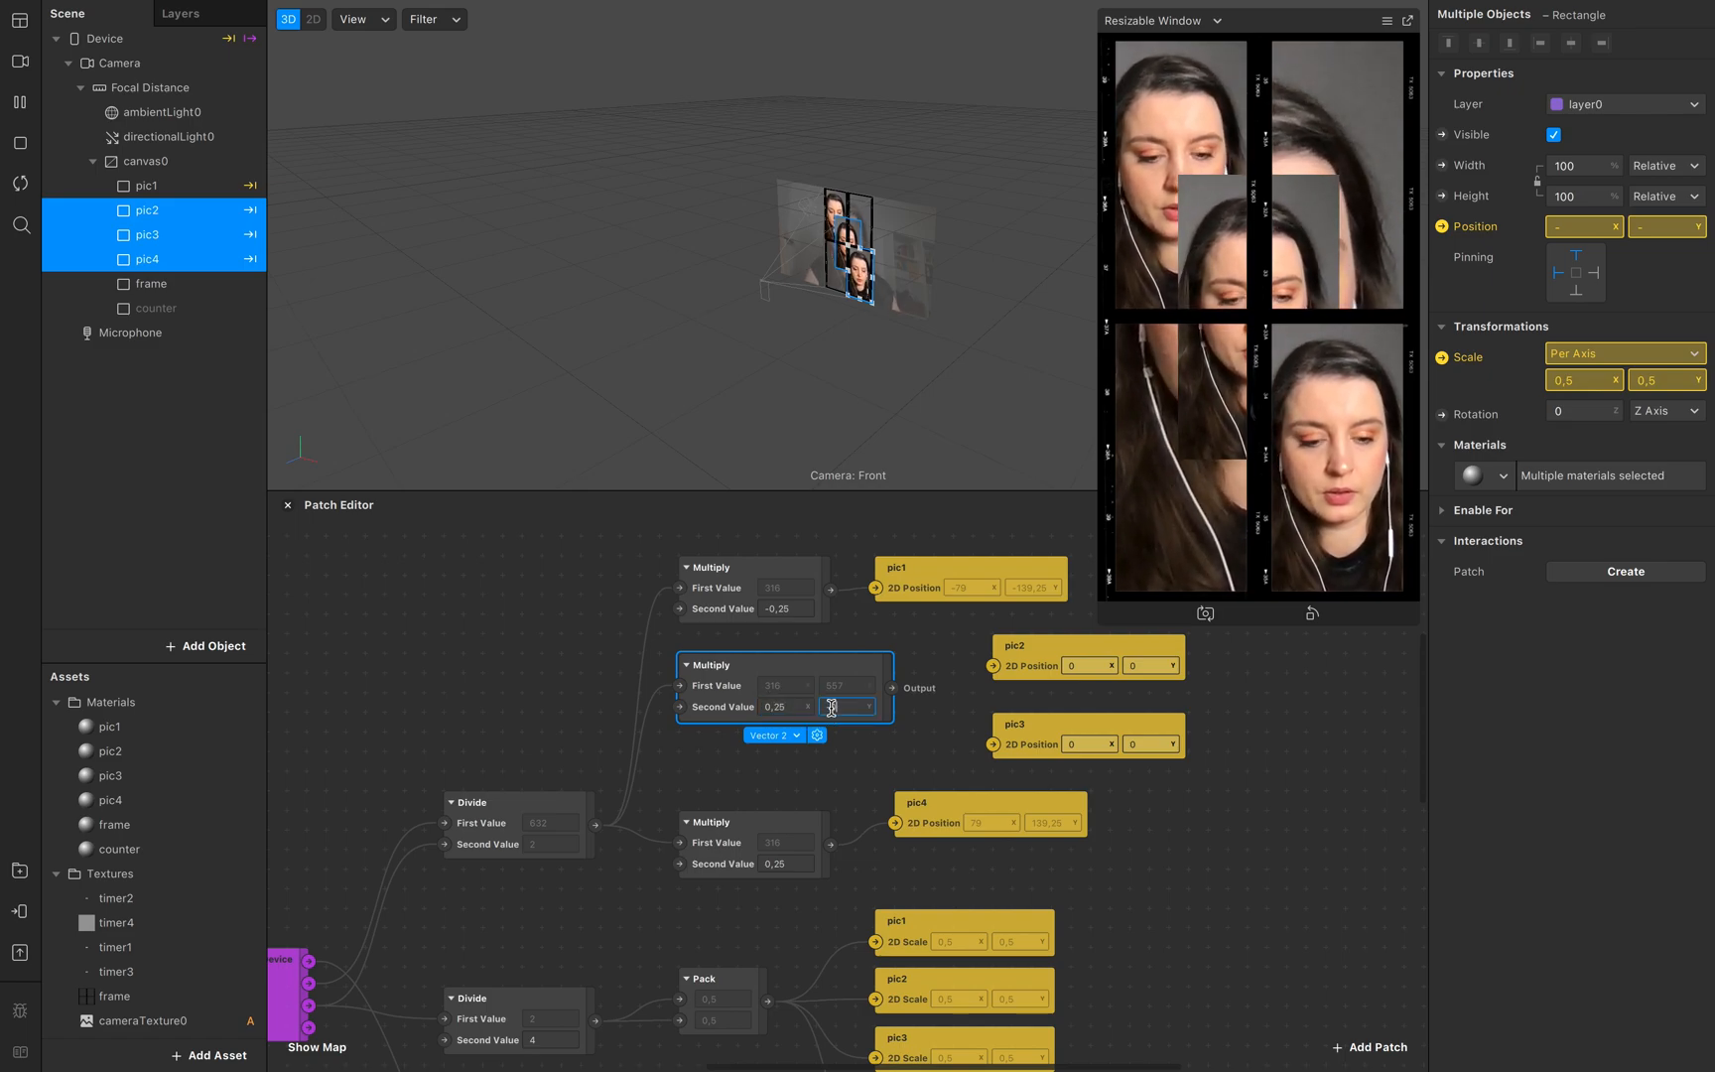
pyautogui.write('-0,25')
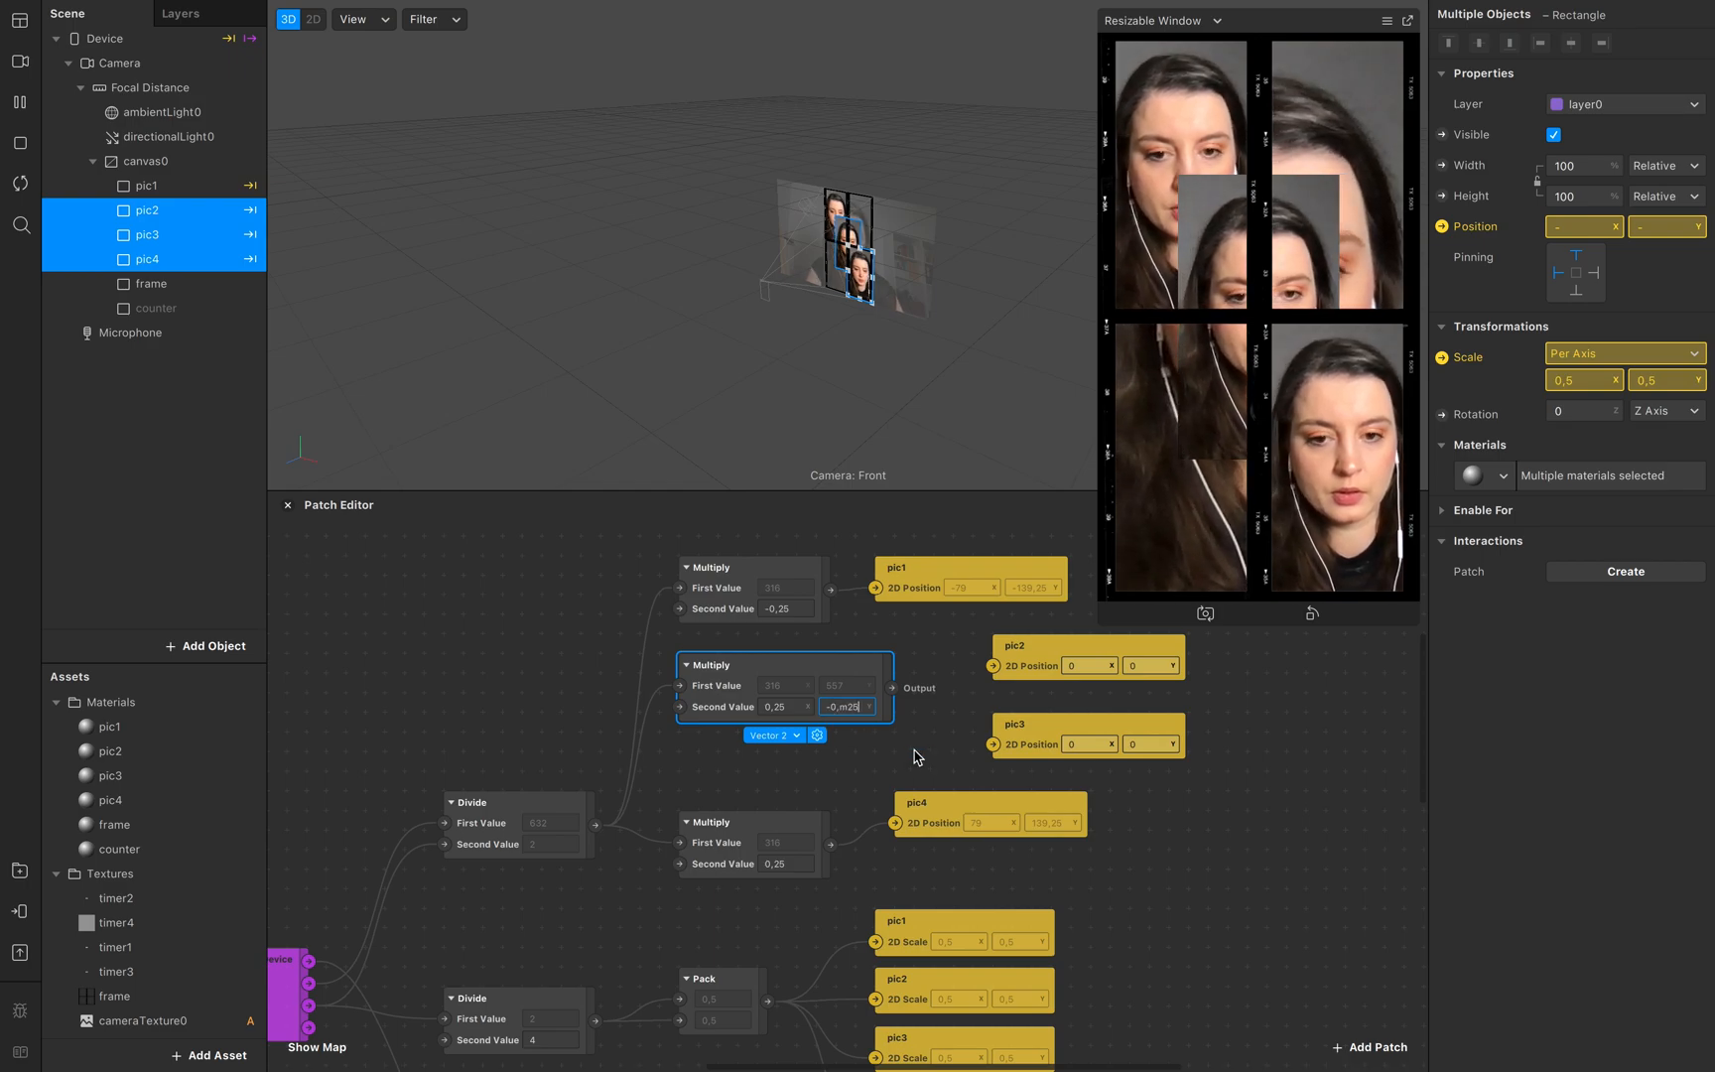
pyautogui.click(912, 725)
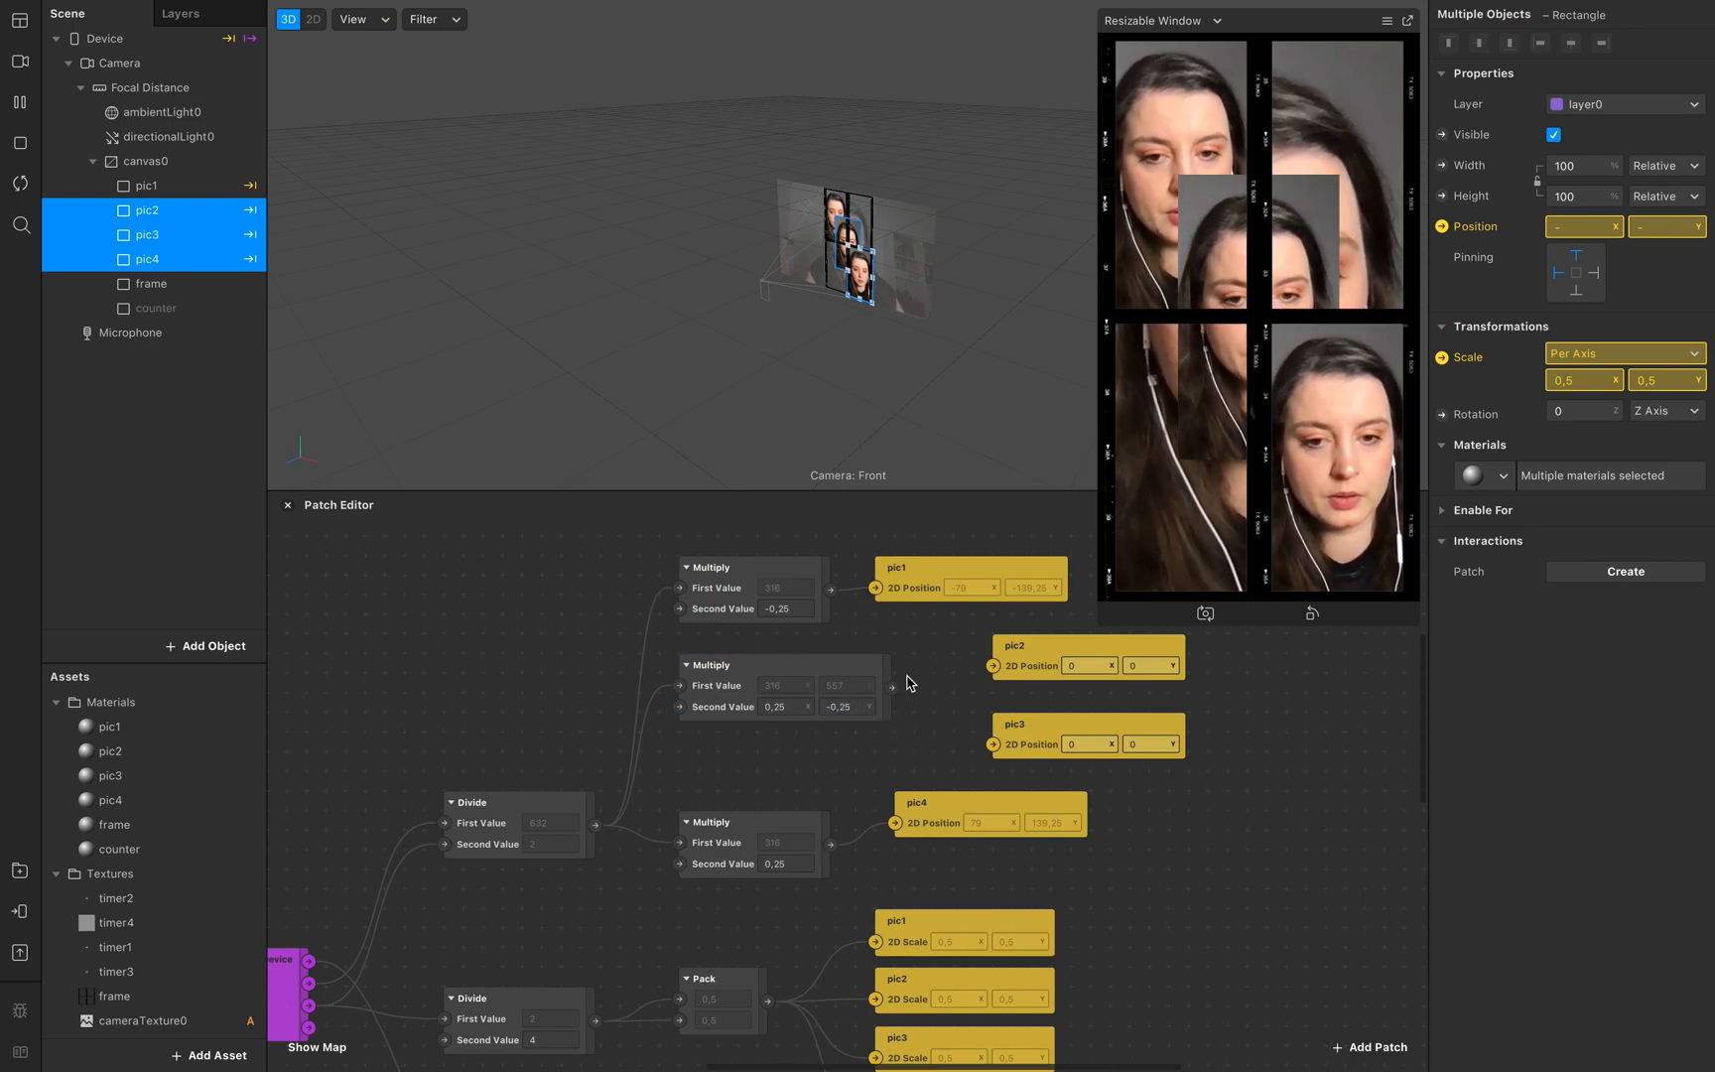
pyautogui.moveTo(892, 687); pyautogui.dragTo(994, 667)
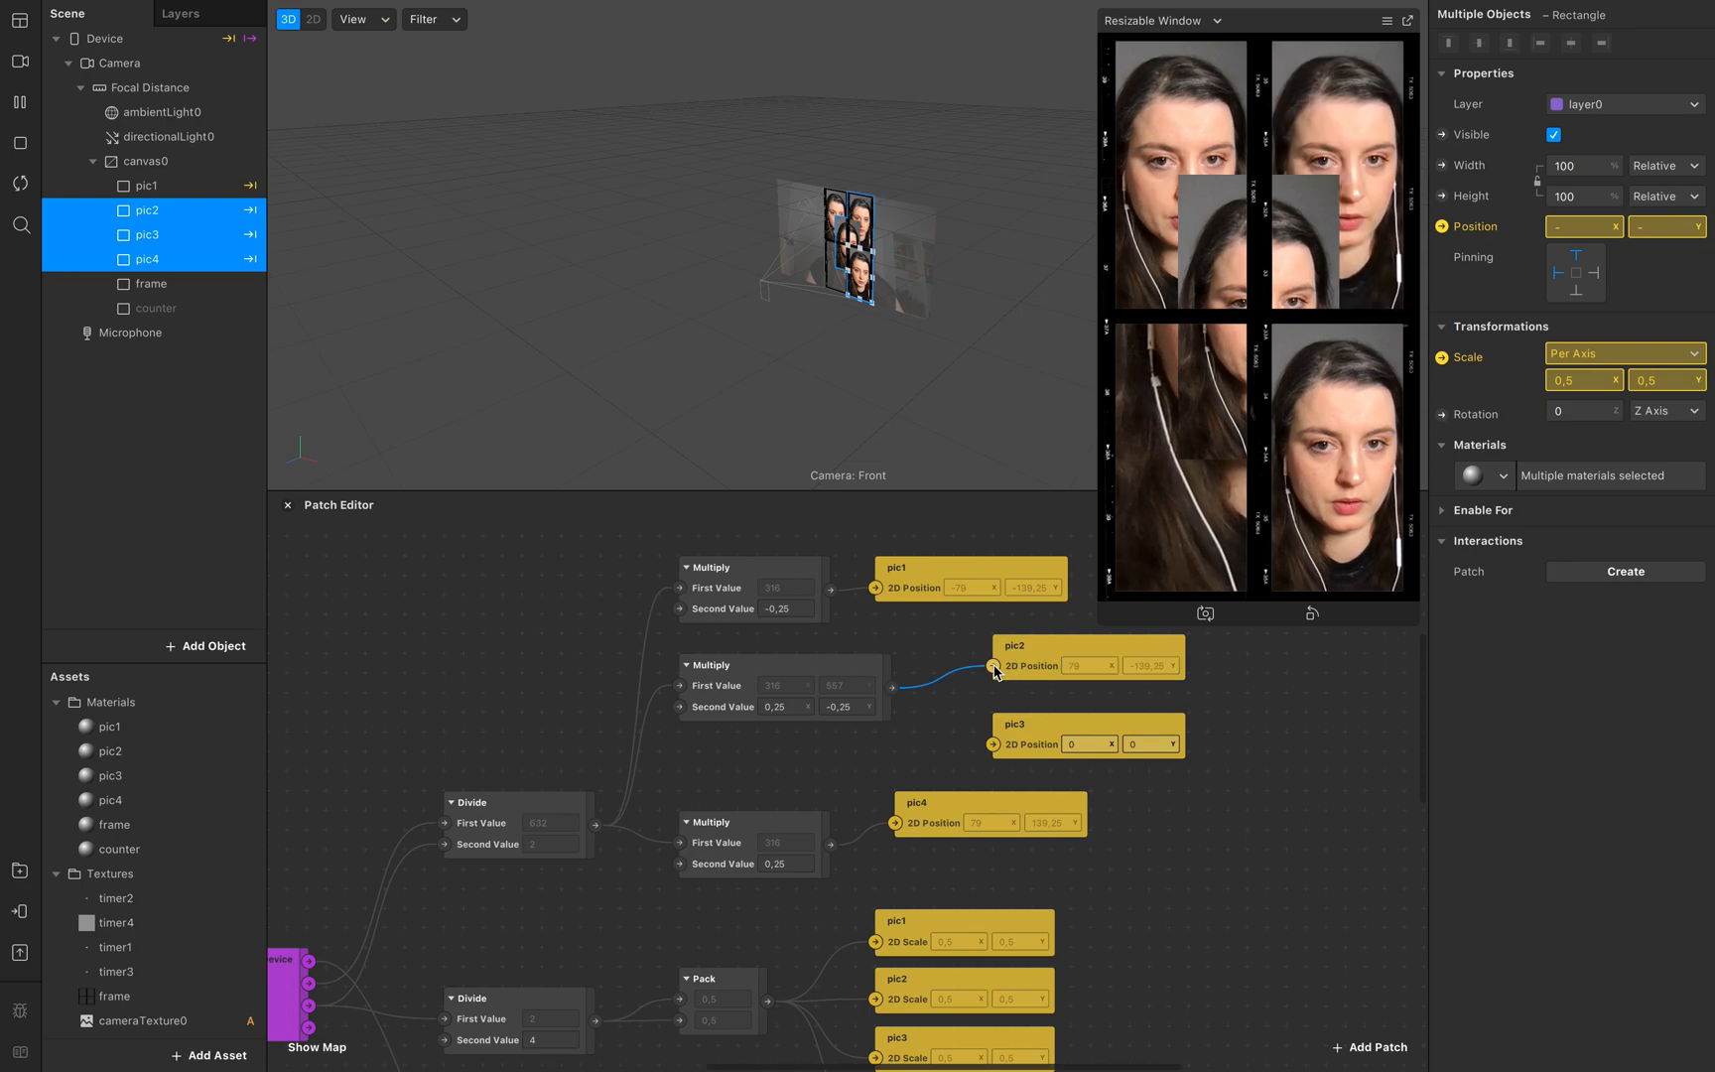
pyautogui.click(1035, 663)
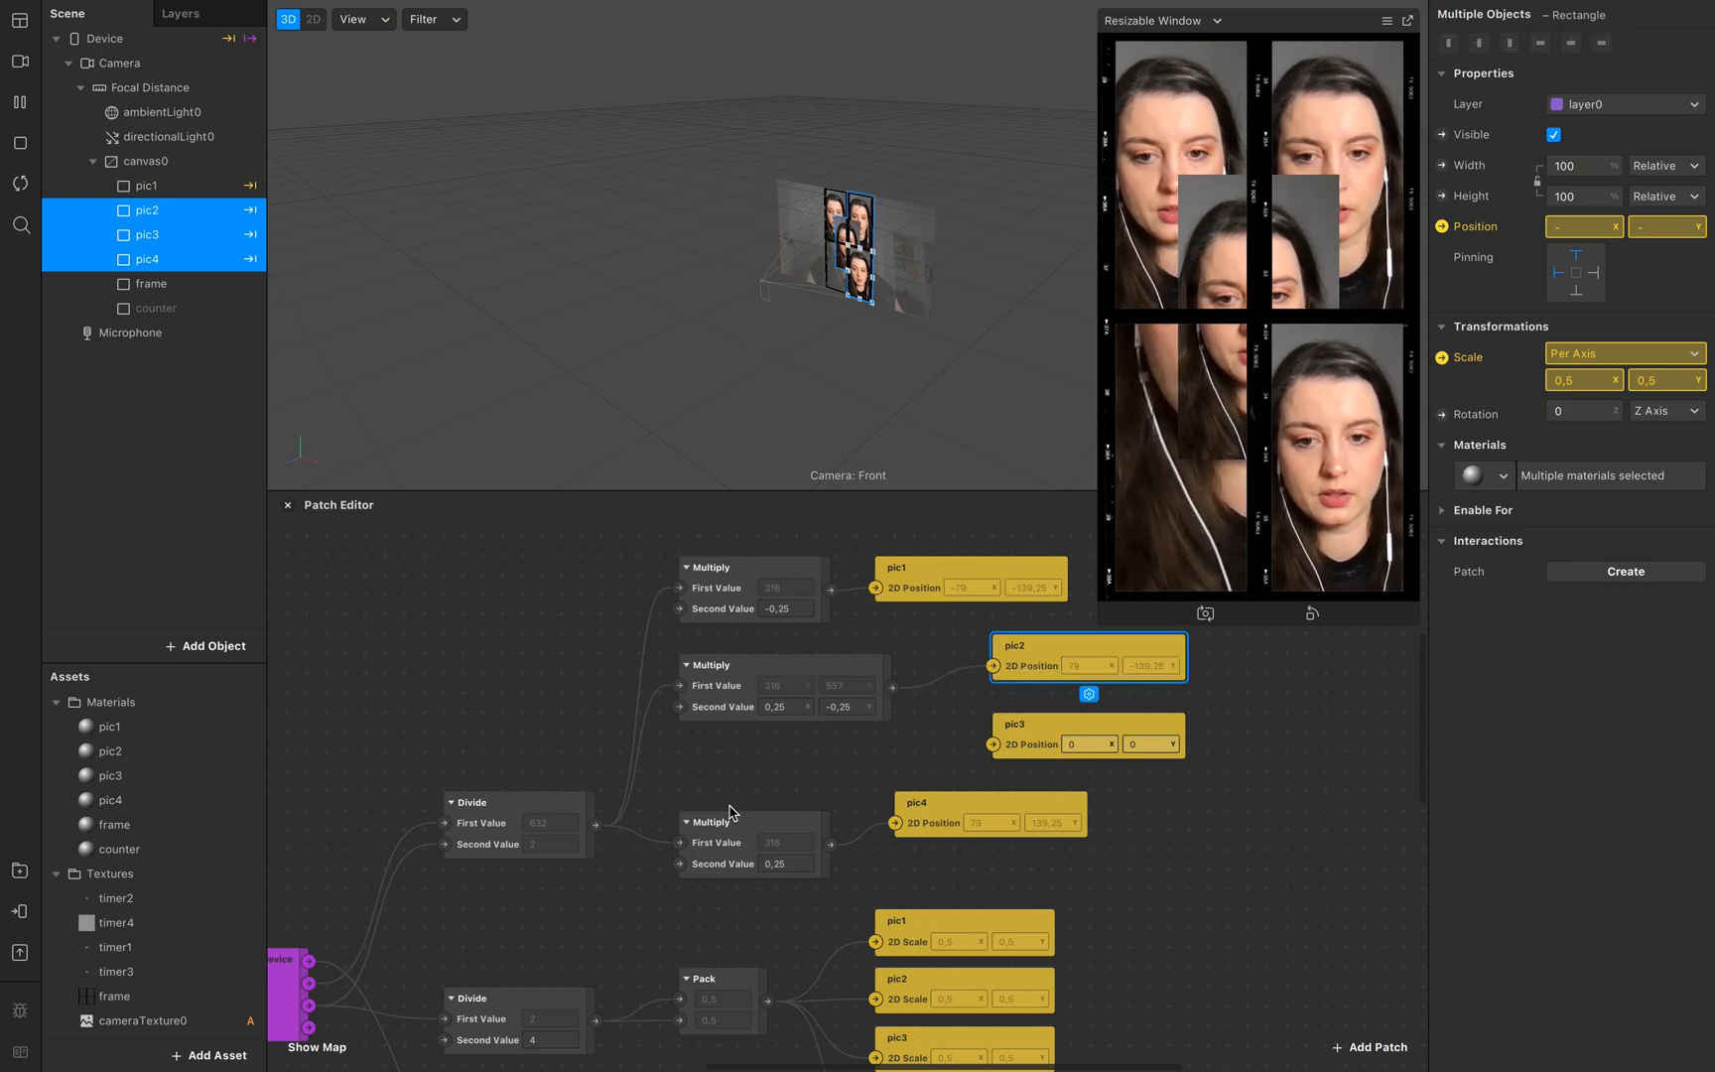
# Step: Shift pic4's 2D Position patch right and add another Vector 2 Multiply patch below the one feeding pic2
pyautogui.moveTo(936, 808); pyautogui.dragTo(995, 828)
pyautogui.doubleClick(735, 771)
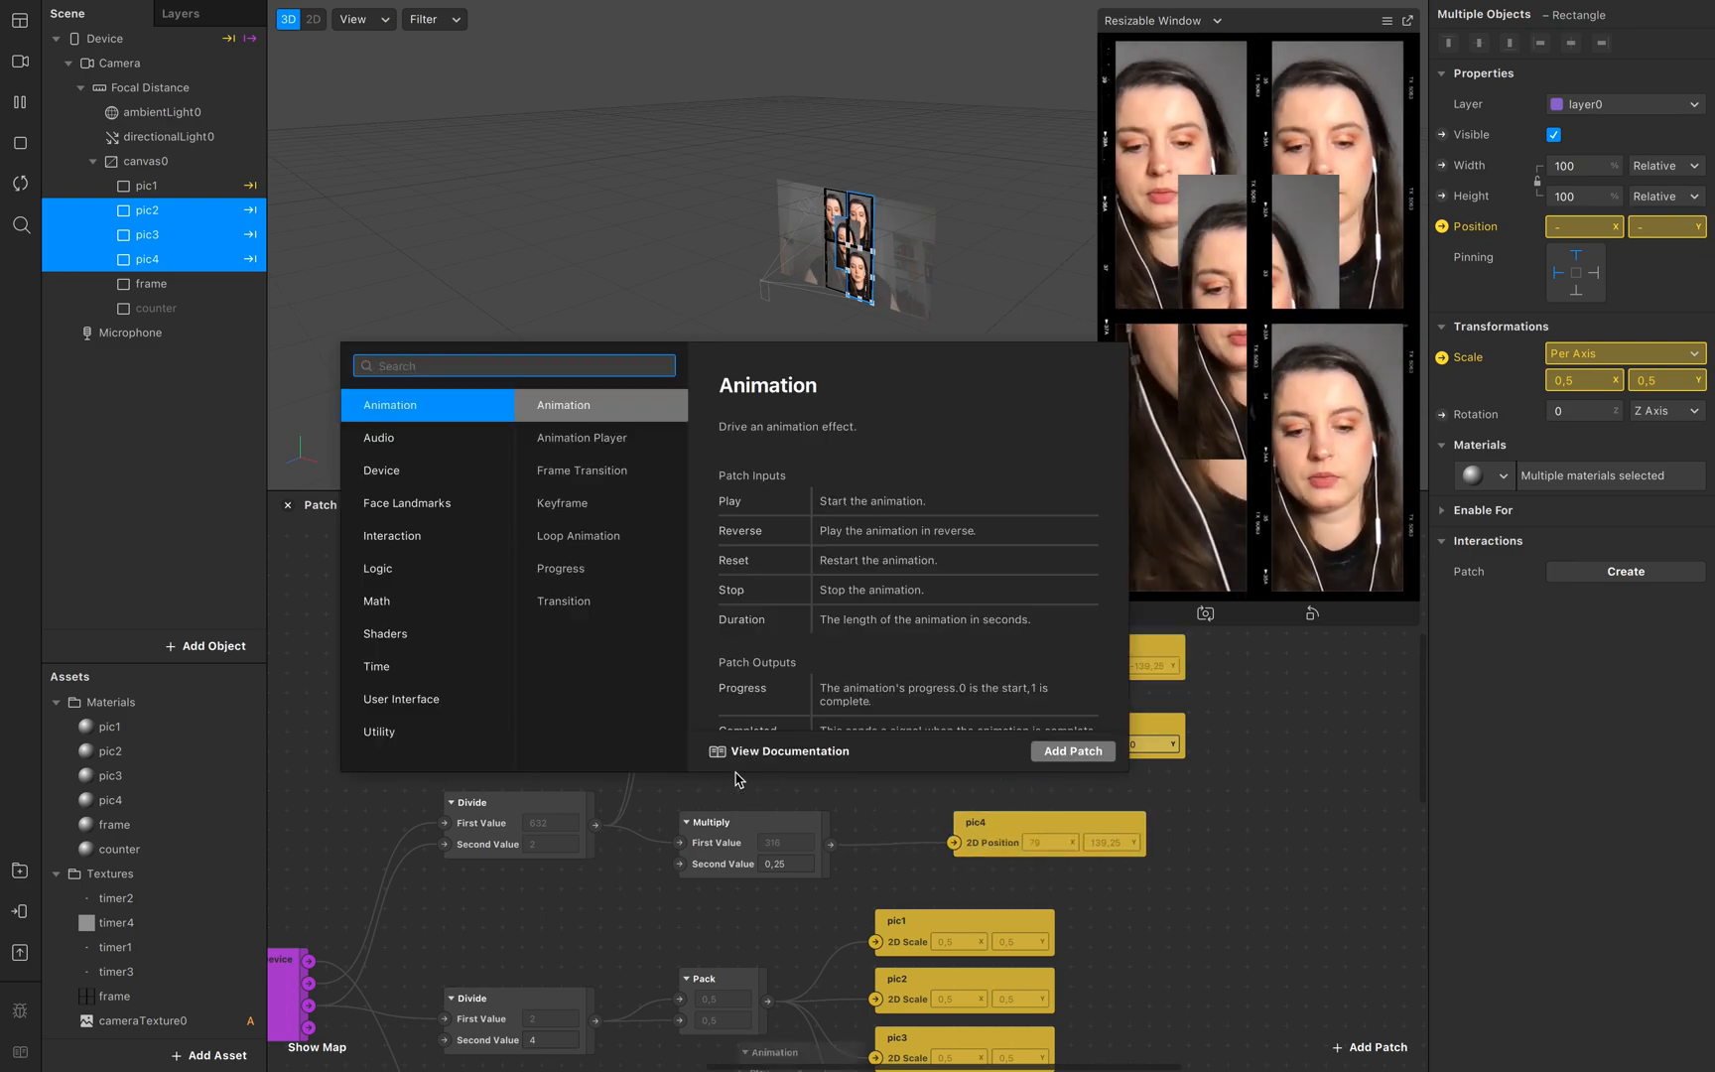
pyautogui.write('mul')
pyautogui.press('Return')
pyautogui.moveTo(736, 778); pyautogui.dragTo(672, 730)
pyautogui.click(766, 810)
pyautogui.click(784, 900)
# Step: Set the new Multiply's second value to -0,25 in X and 0,25 in Y, and connect it to pic3's 2D Position
pyautogui.click(789, 785)
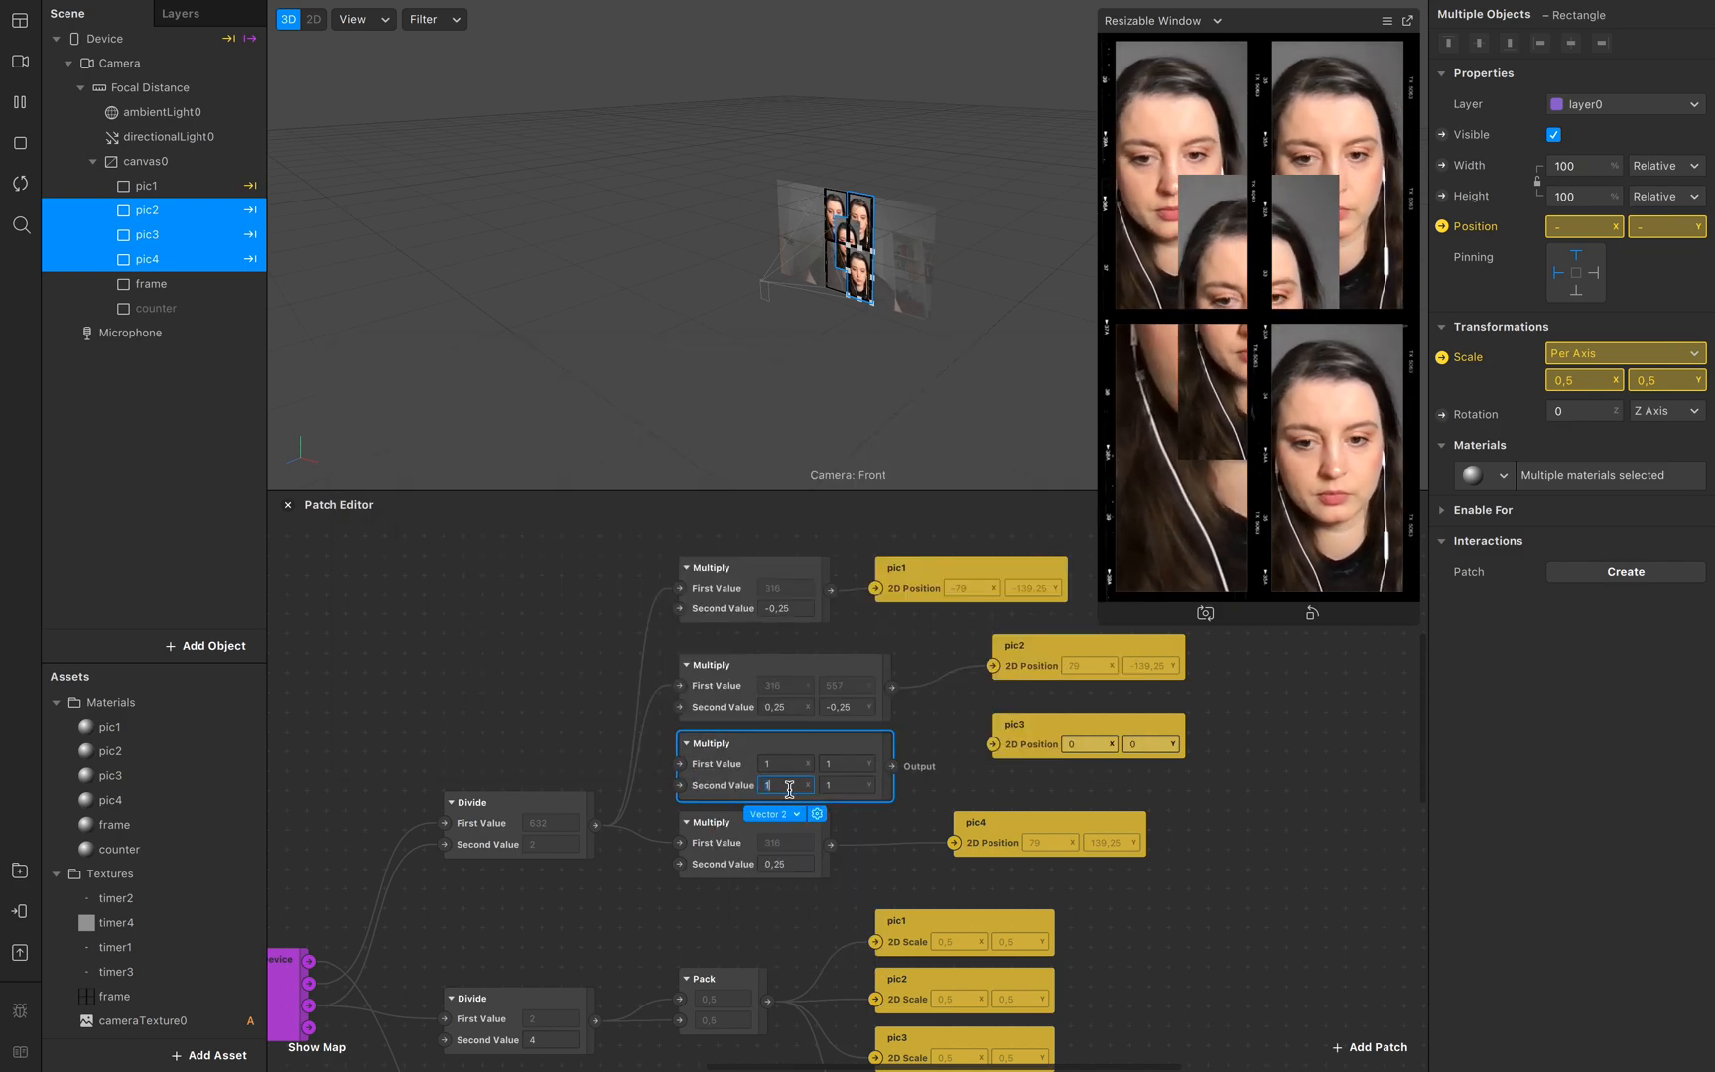
pyautogui.write('-0,25')
pyautogui.click(845, 785)
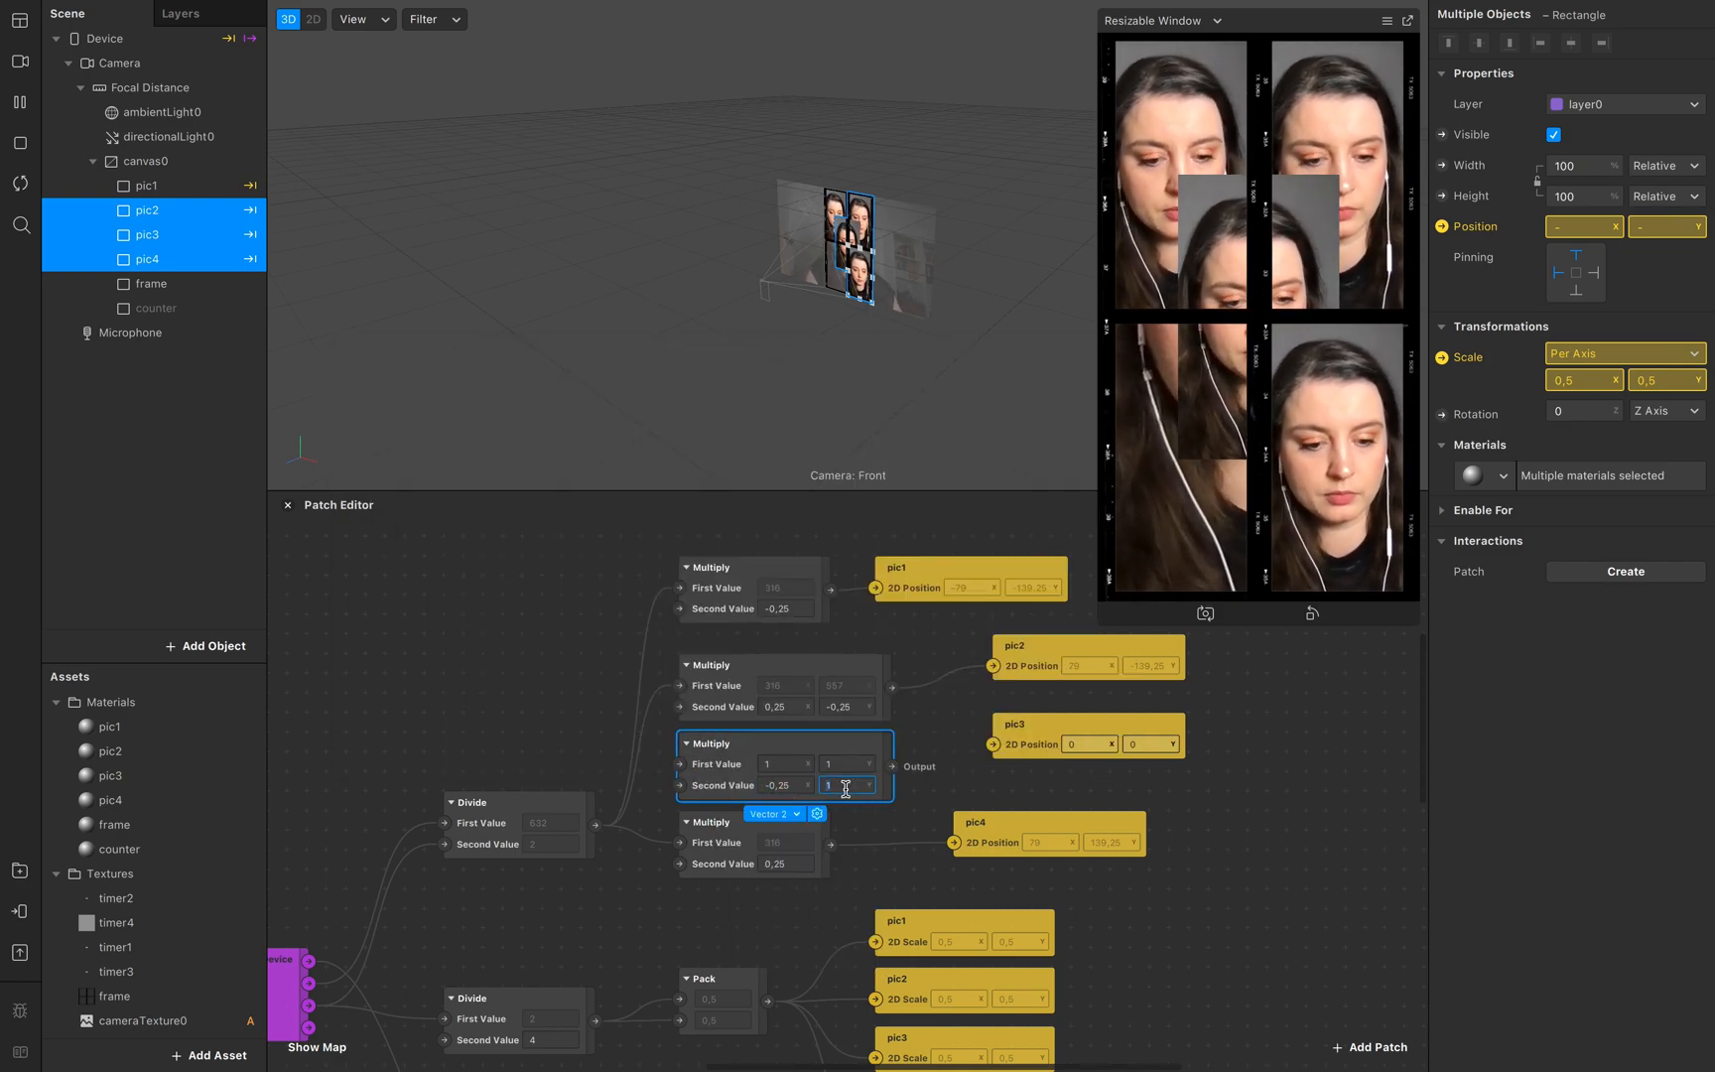
pyautogui.write('0,25')
pyautogui.moveTo(891, 765); pyautogui.dragTo(994, 744)
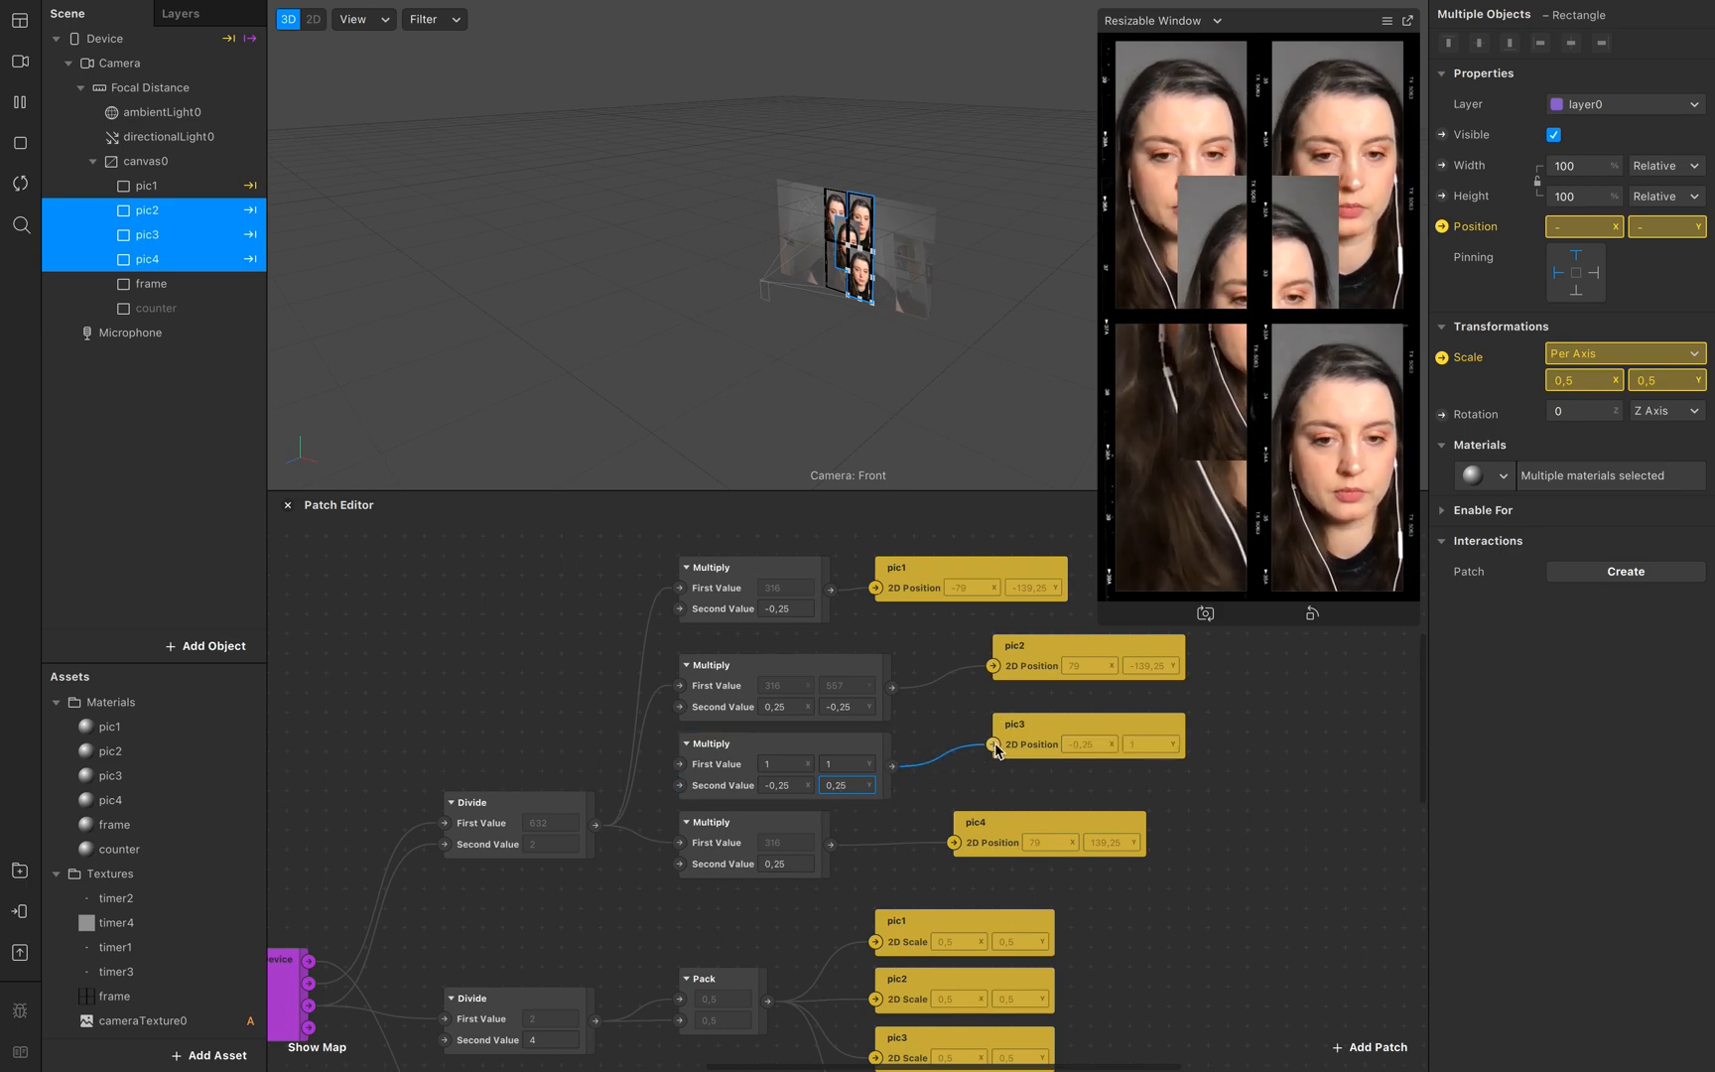
# Step: Recheck the second values of pic3's Multiply and connect the upper Divide's output to its first value
pyautogui.click(846, 785)
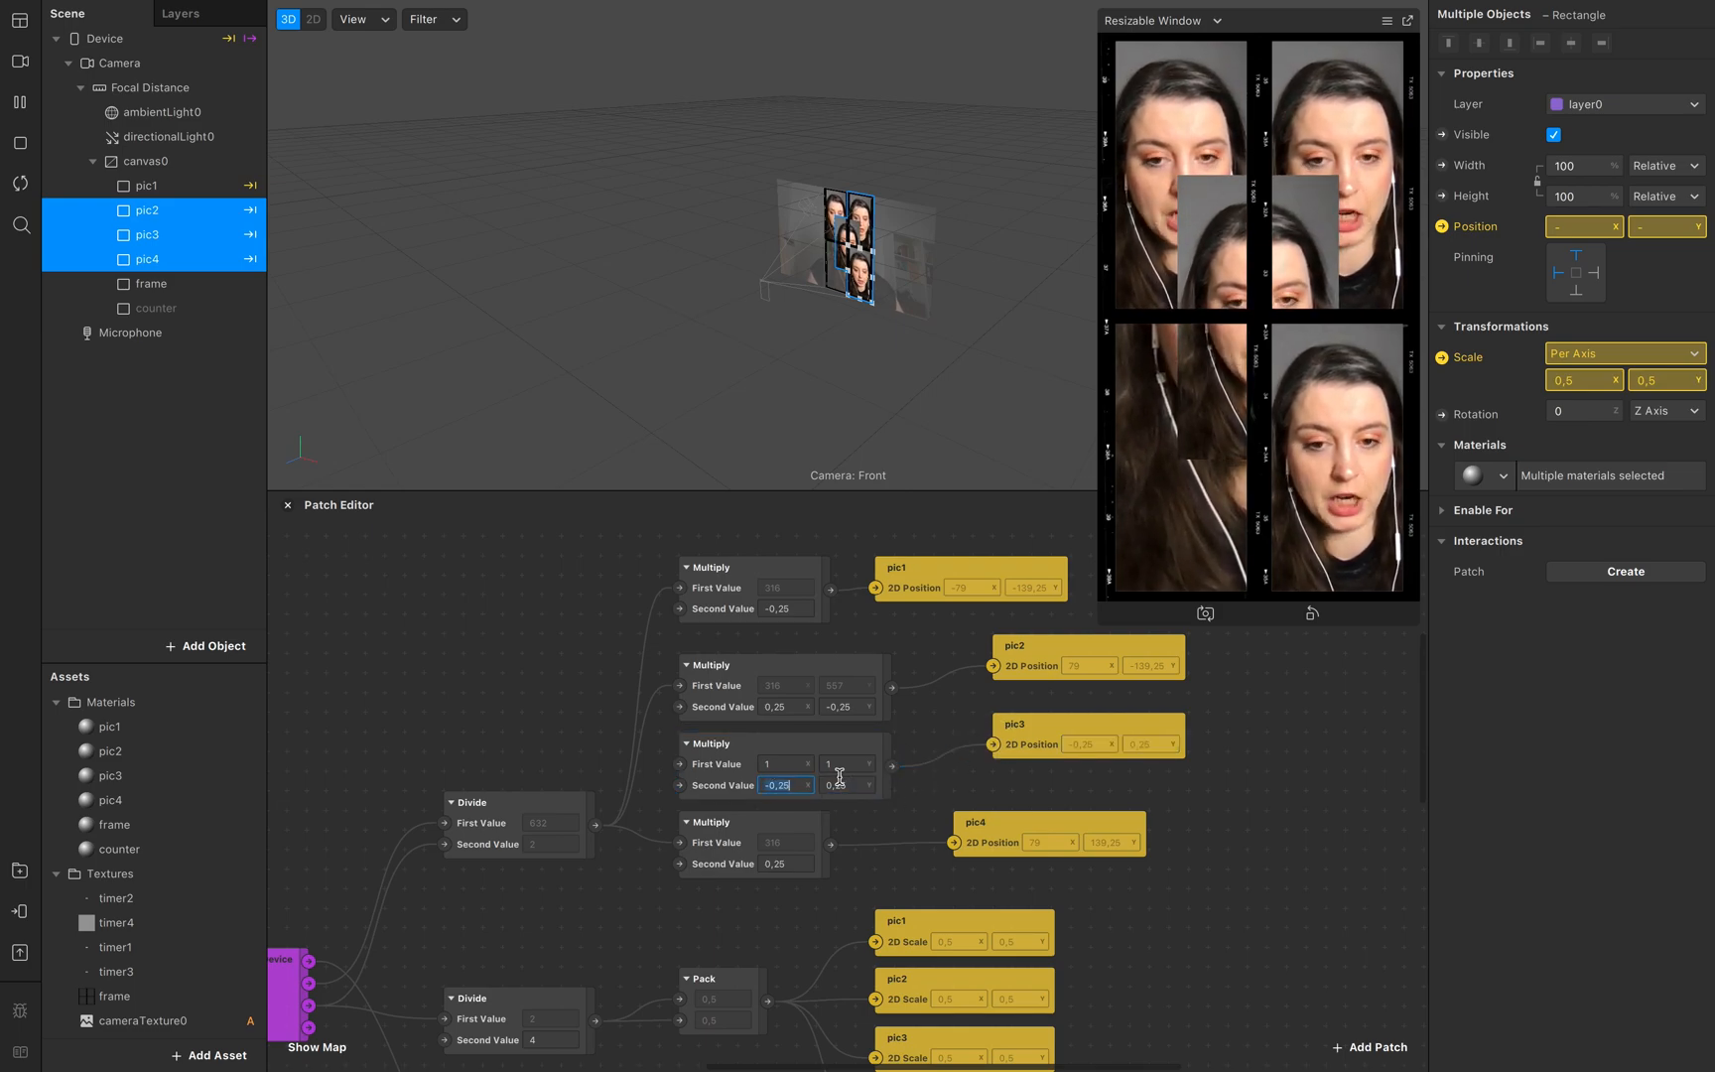
pyautogui.doubleClick(846, 784)
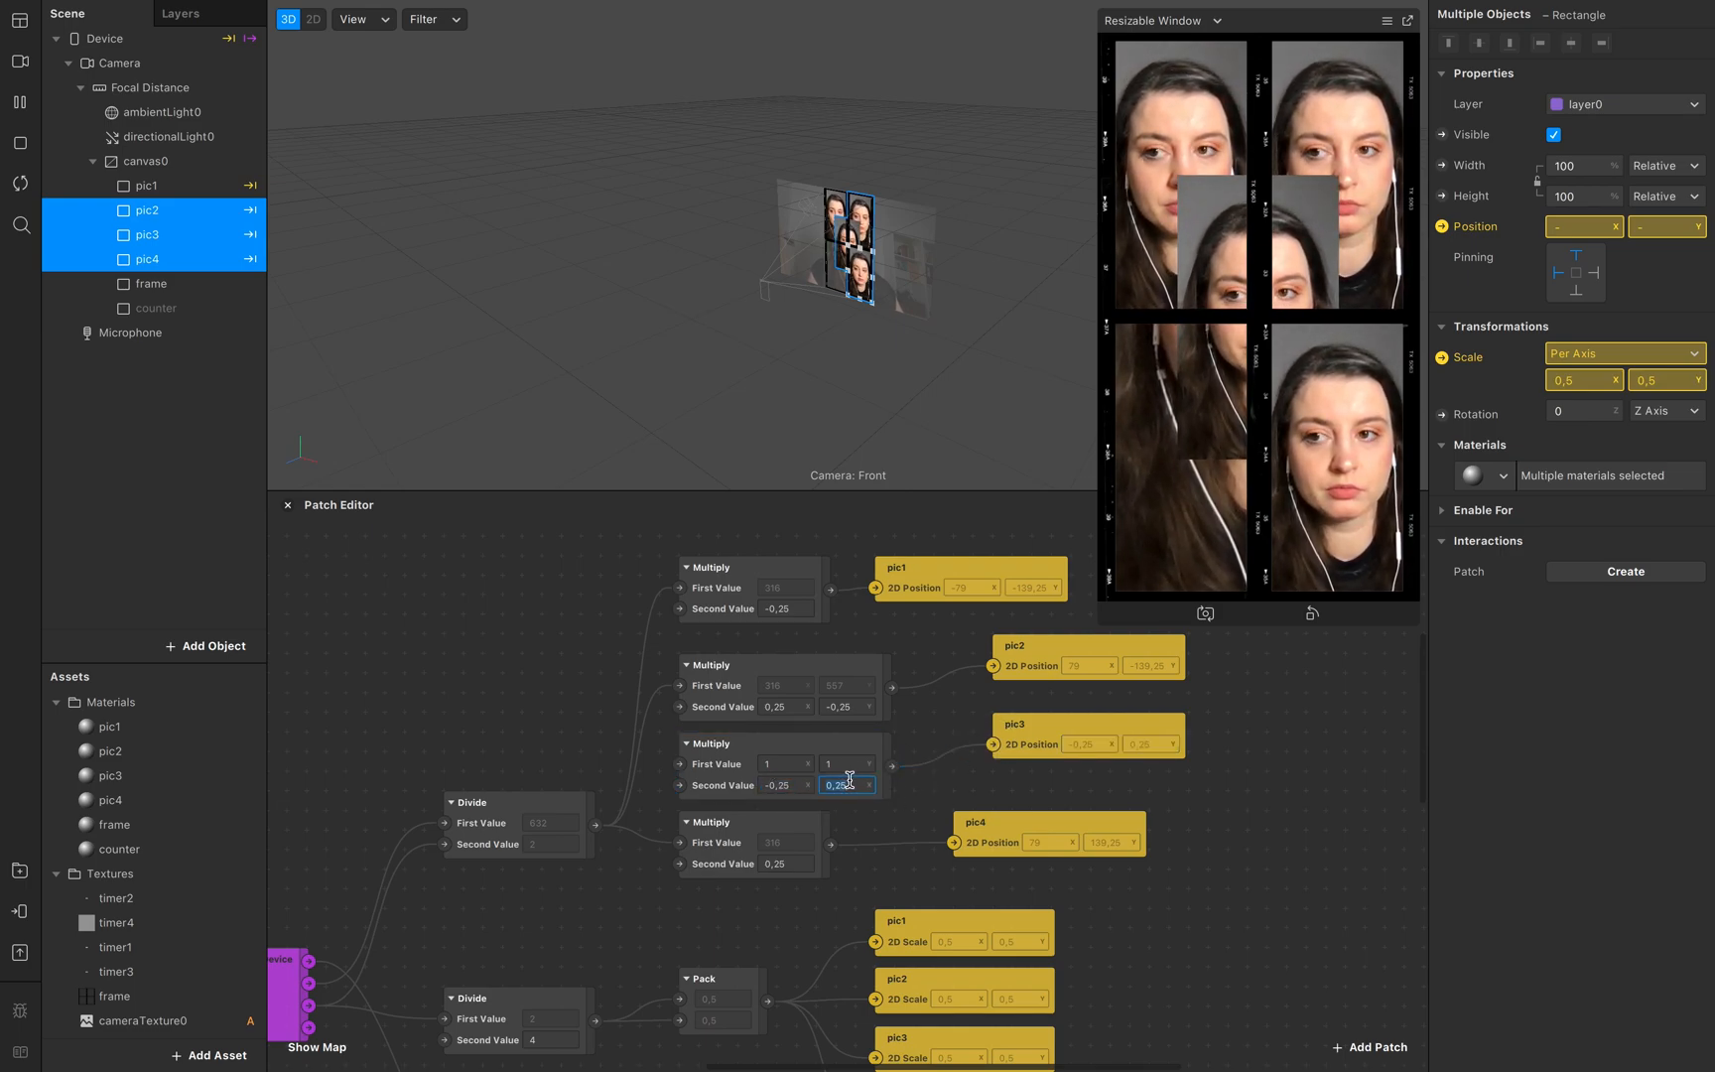
pyautogui.click(902, 787)
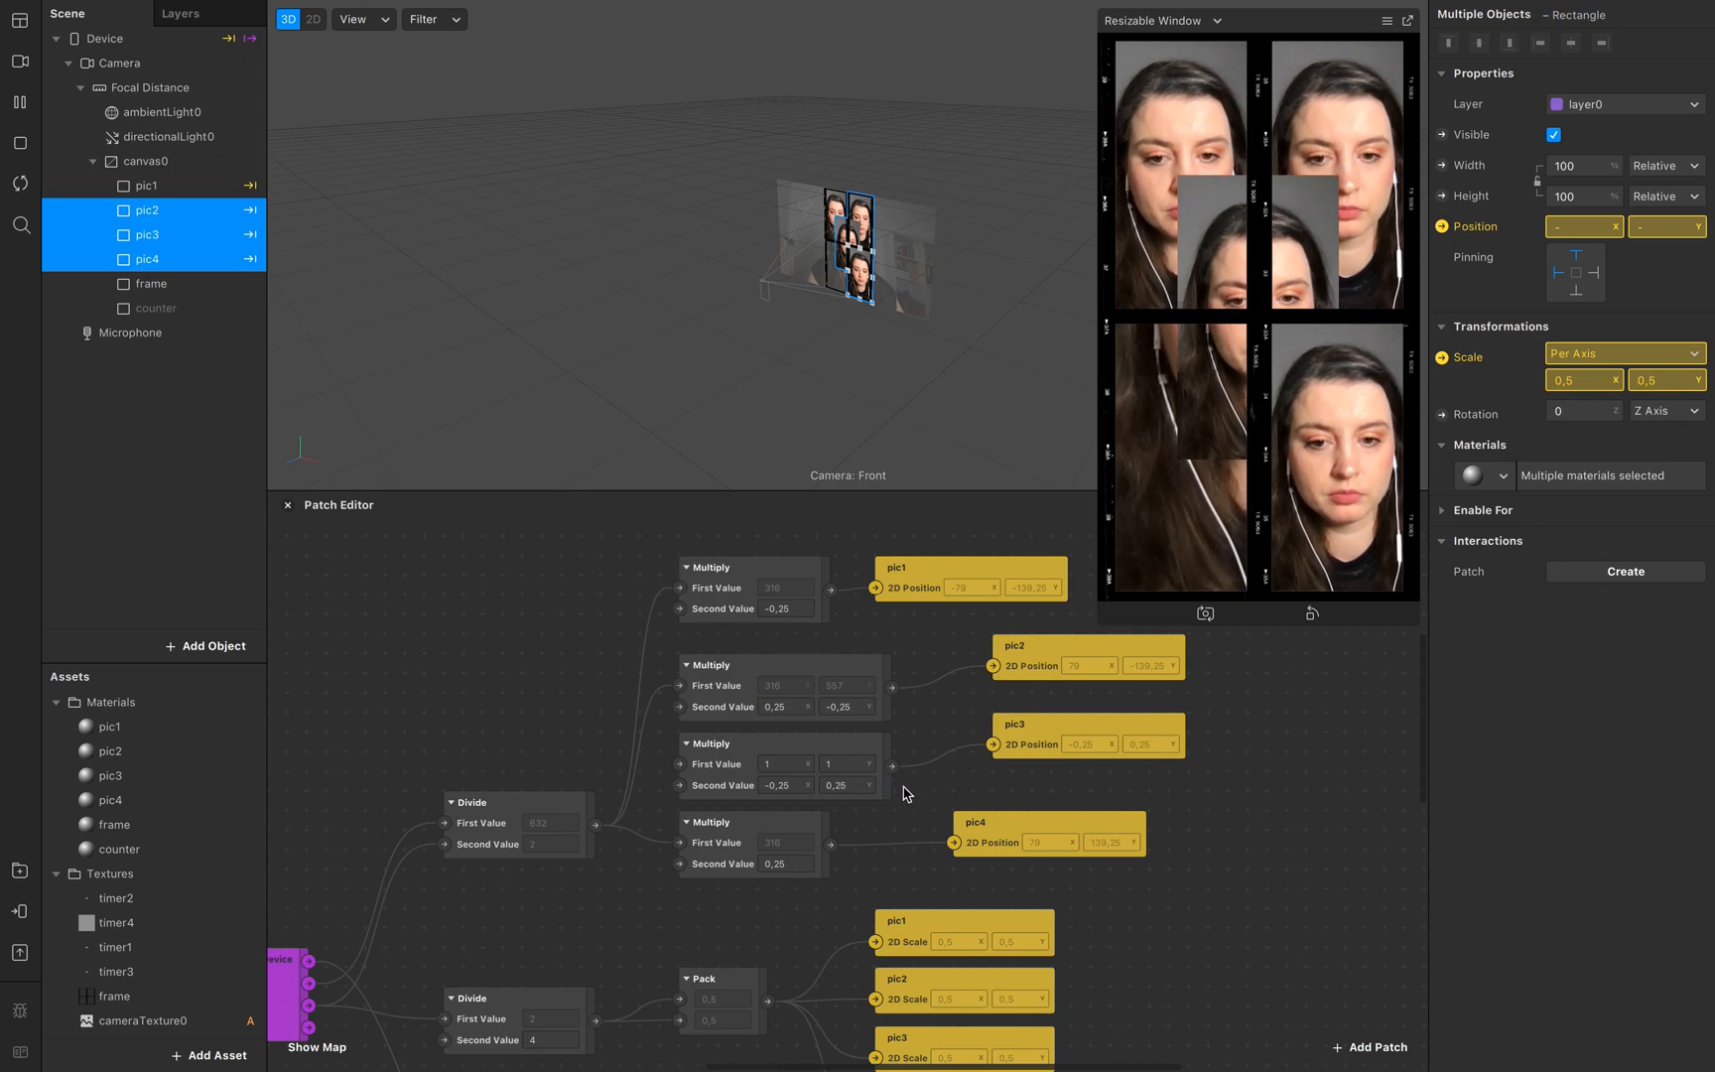
pyautogui.click(842, 787)
pyautogui.moveTo(595, 824); pyautogui.dragTo(679, 764)
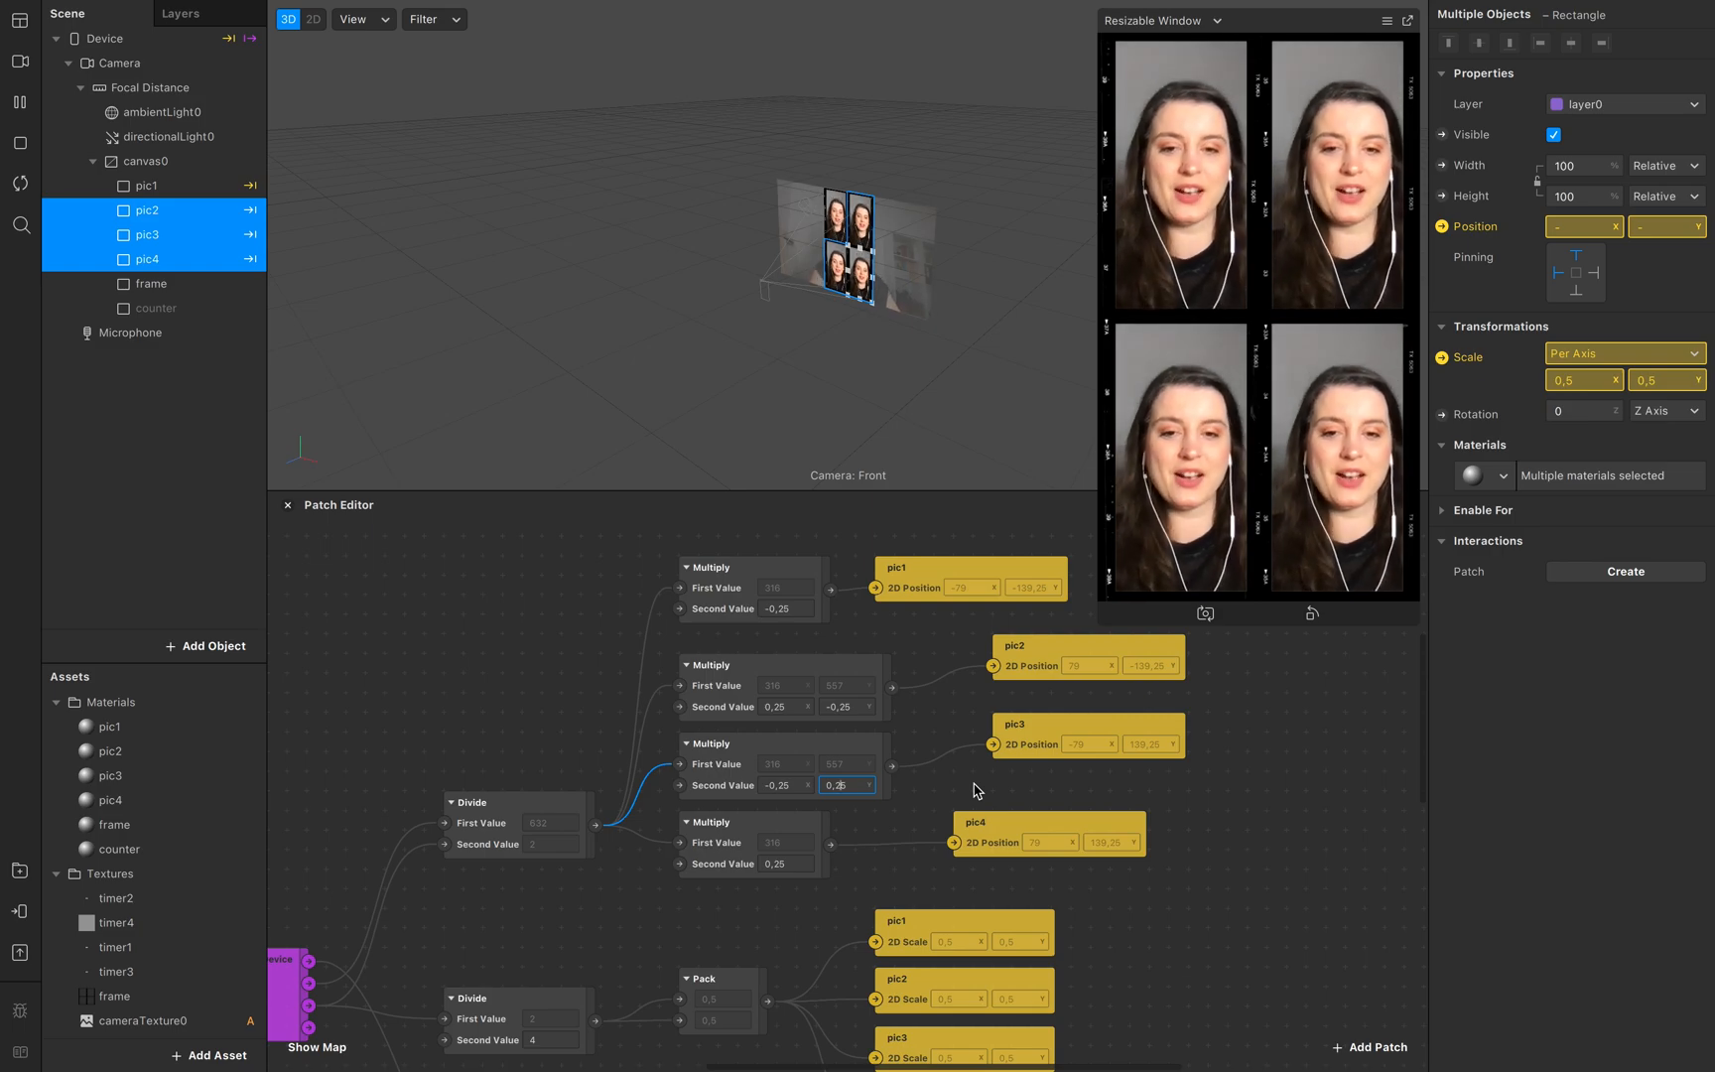
# Step: Check the photo grid's layout at different screen sizes by enlarging and shrinking the preview window
pyautogui.scroll(-5, 1038, 816)
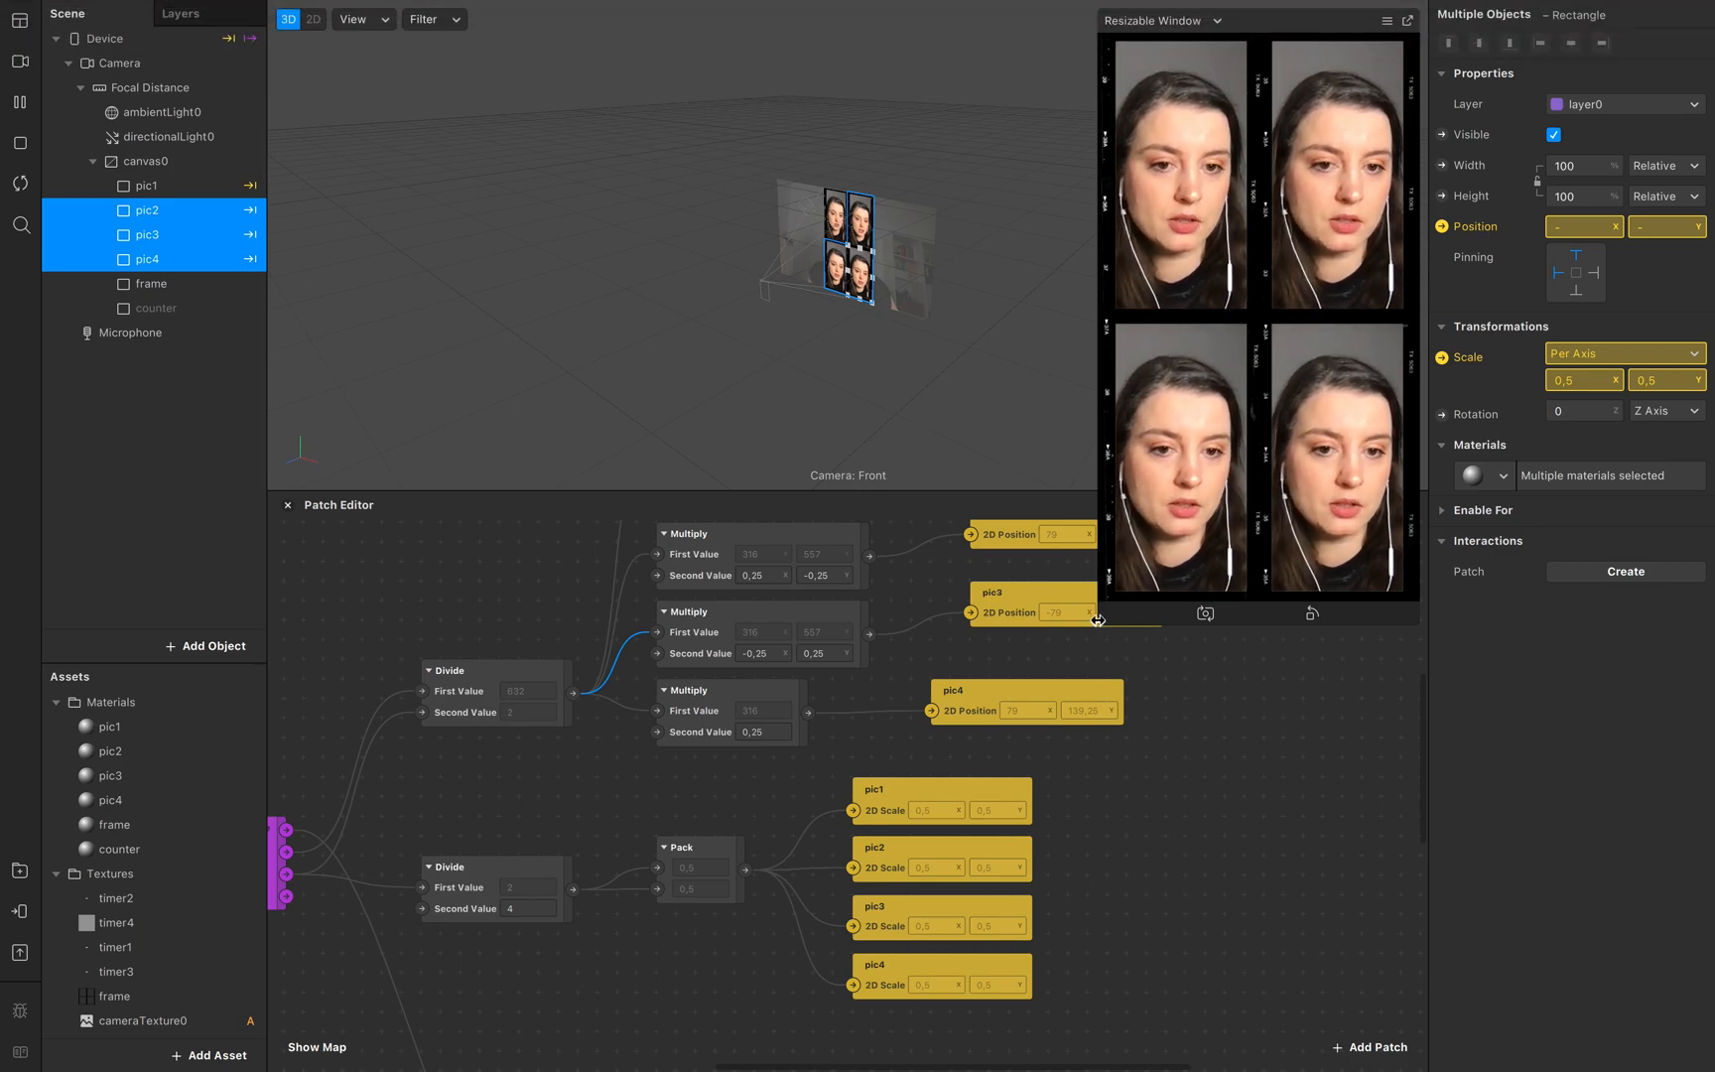
pyautogui.moveTo(1099, 623); pyautogui.dragTo(958, 806)
pyautogui.scroll(-3, 584, 959)
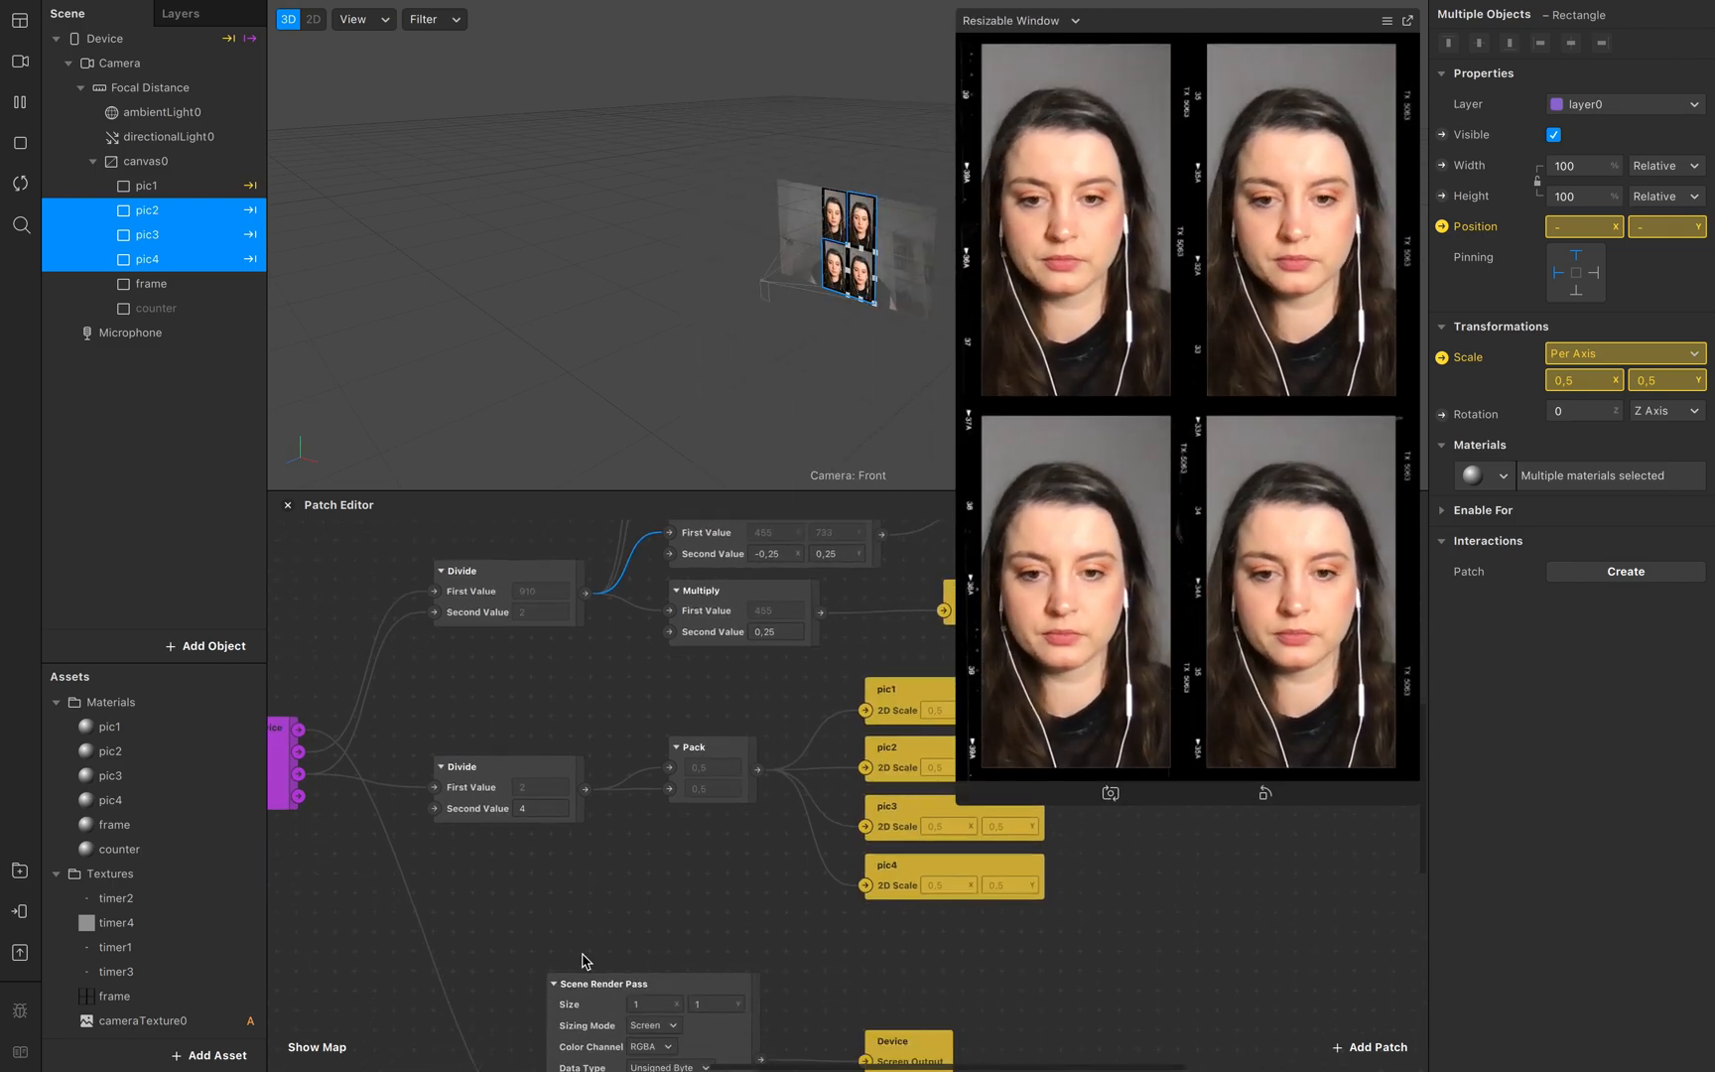
pyautogui.scroll(4, 583, 959)
pyautogui.hscroll(-2, 584, 959)
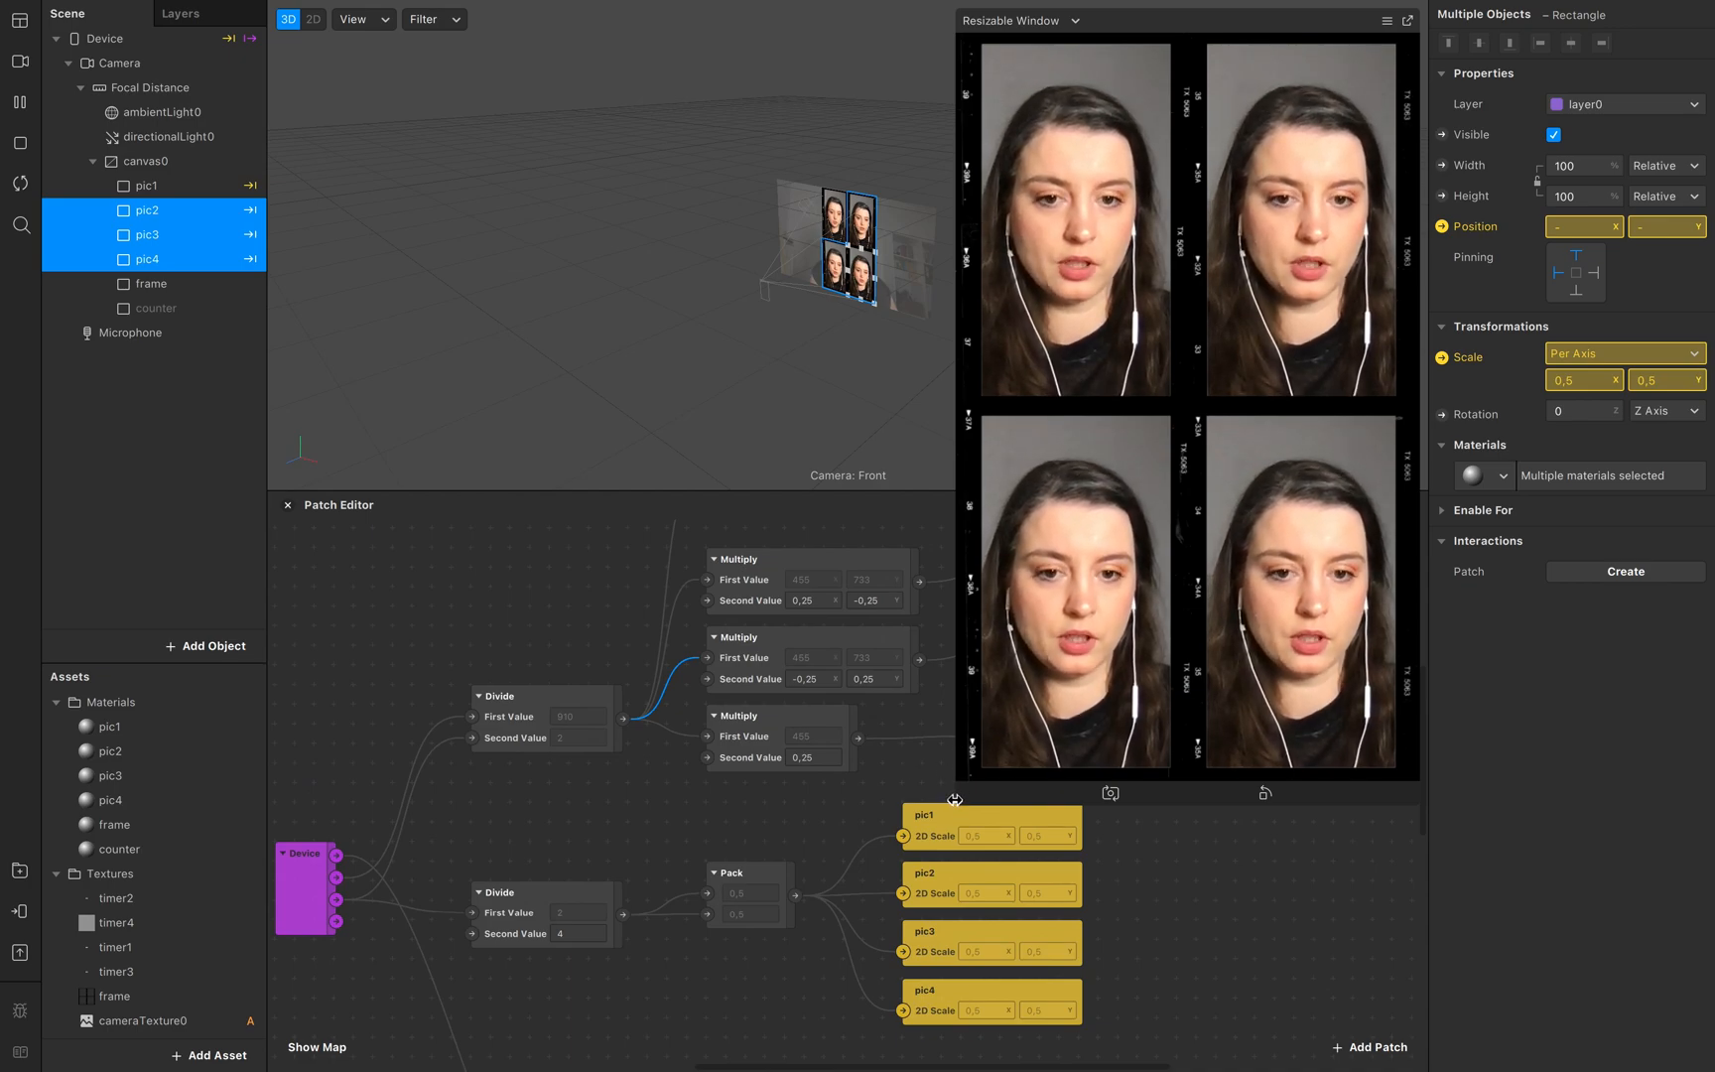
pyautogui.moveTo(957, 806); pyautogui.dragTo(1079, 552)
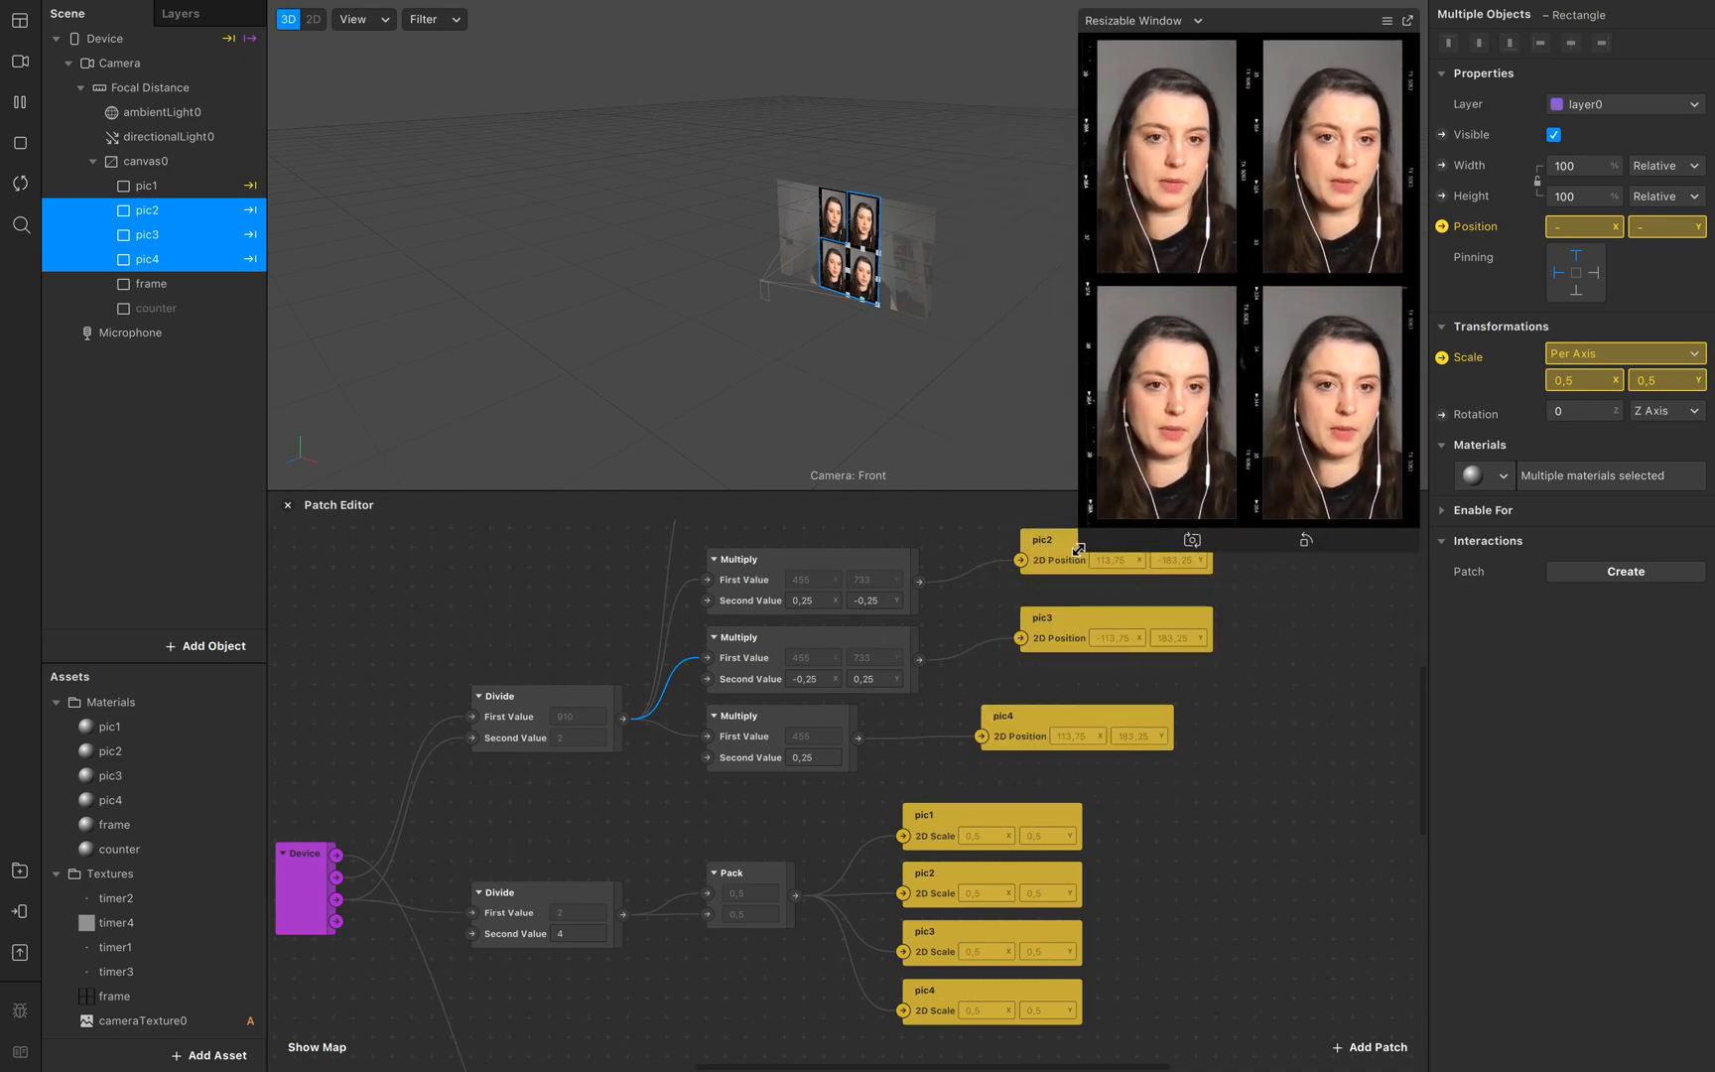
# Step: Move the cameraTexture0 patch up and further left of the Scene Render Pass patch to free space below it
pyautogui.scroll(5, 882, 903)
pyautogui.scroll(-6, 882, 903)
pyautogui.hscroll(-1, 882, 903)
pyautogui.scroll(-8, 882, 903)
pyautogui.hscroll(-1, 882, 903)
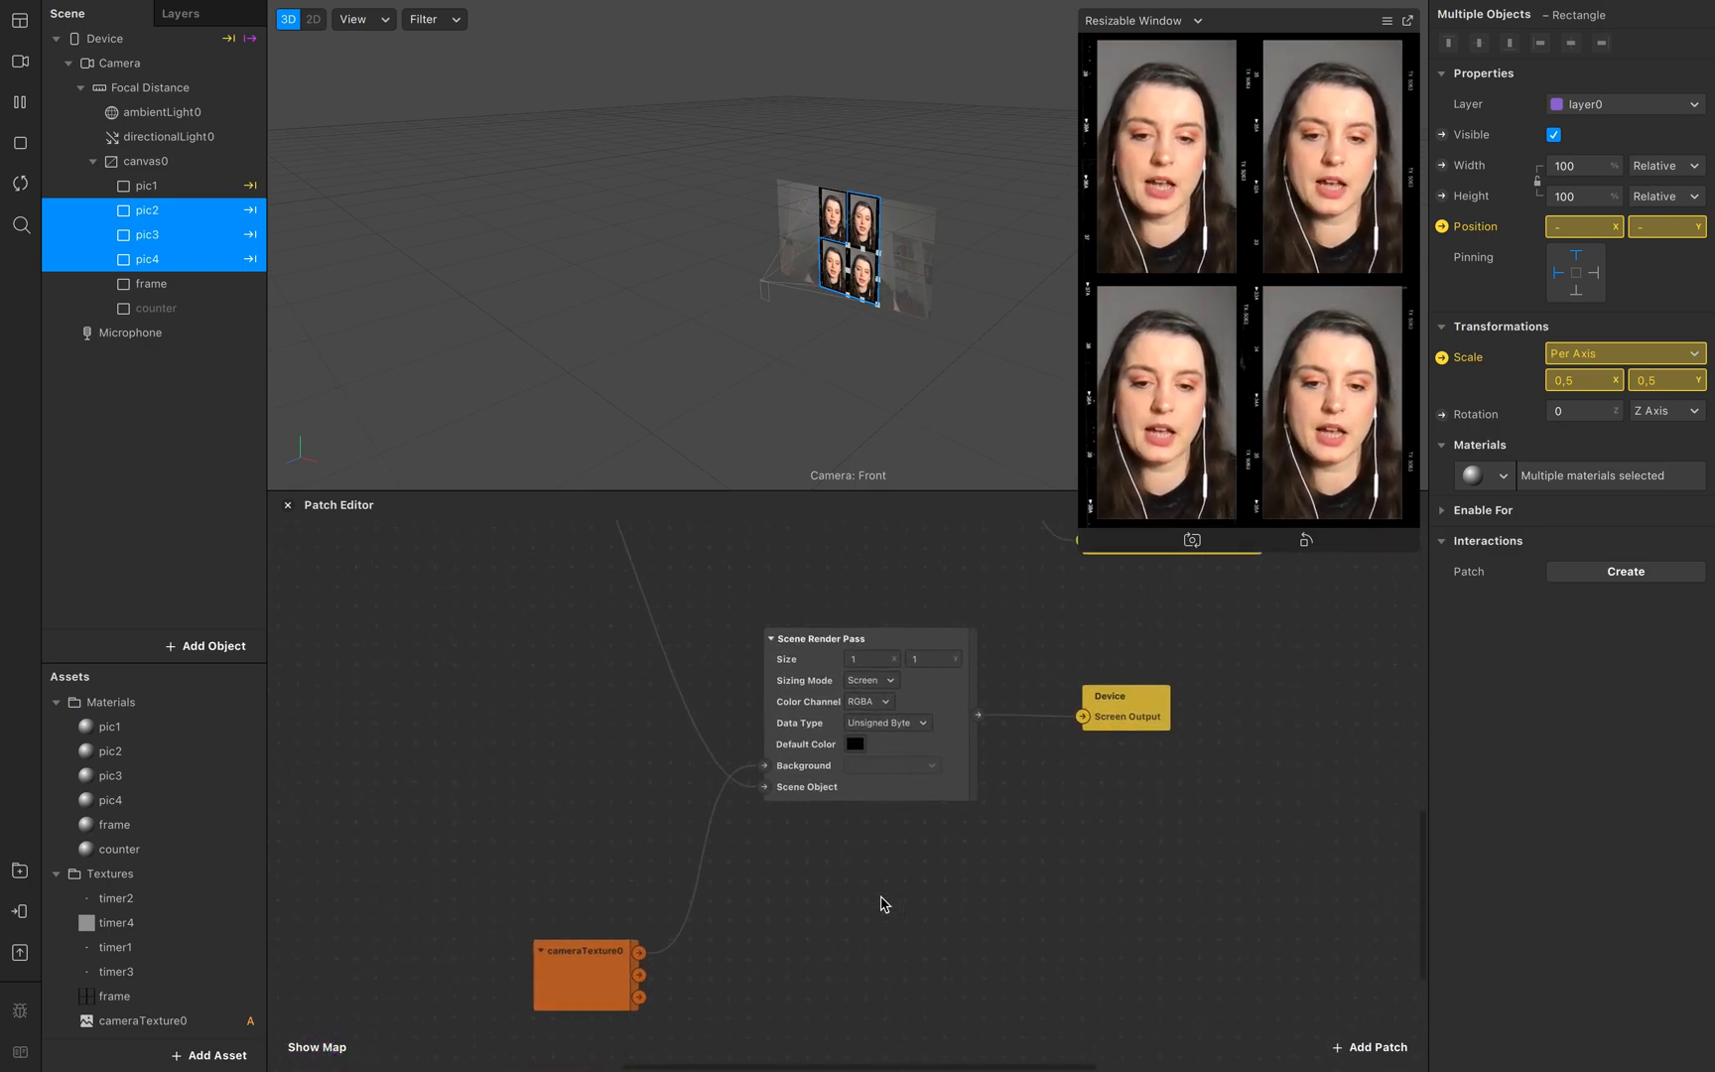
pyautogui.scroll(-1, 882, 903)
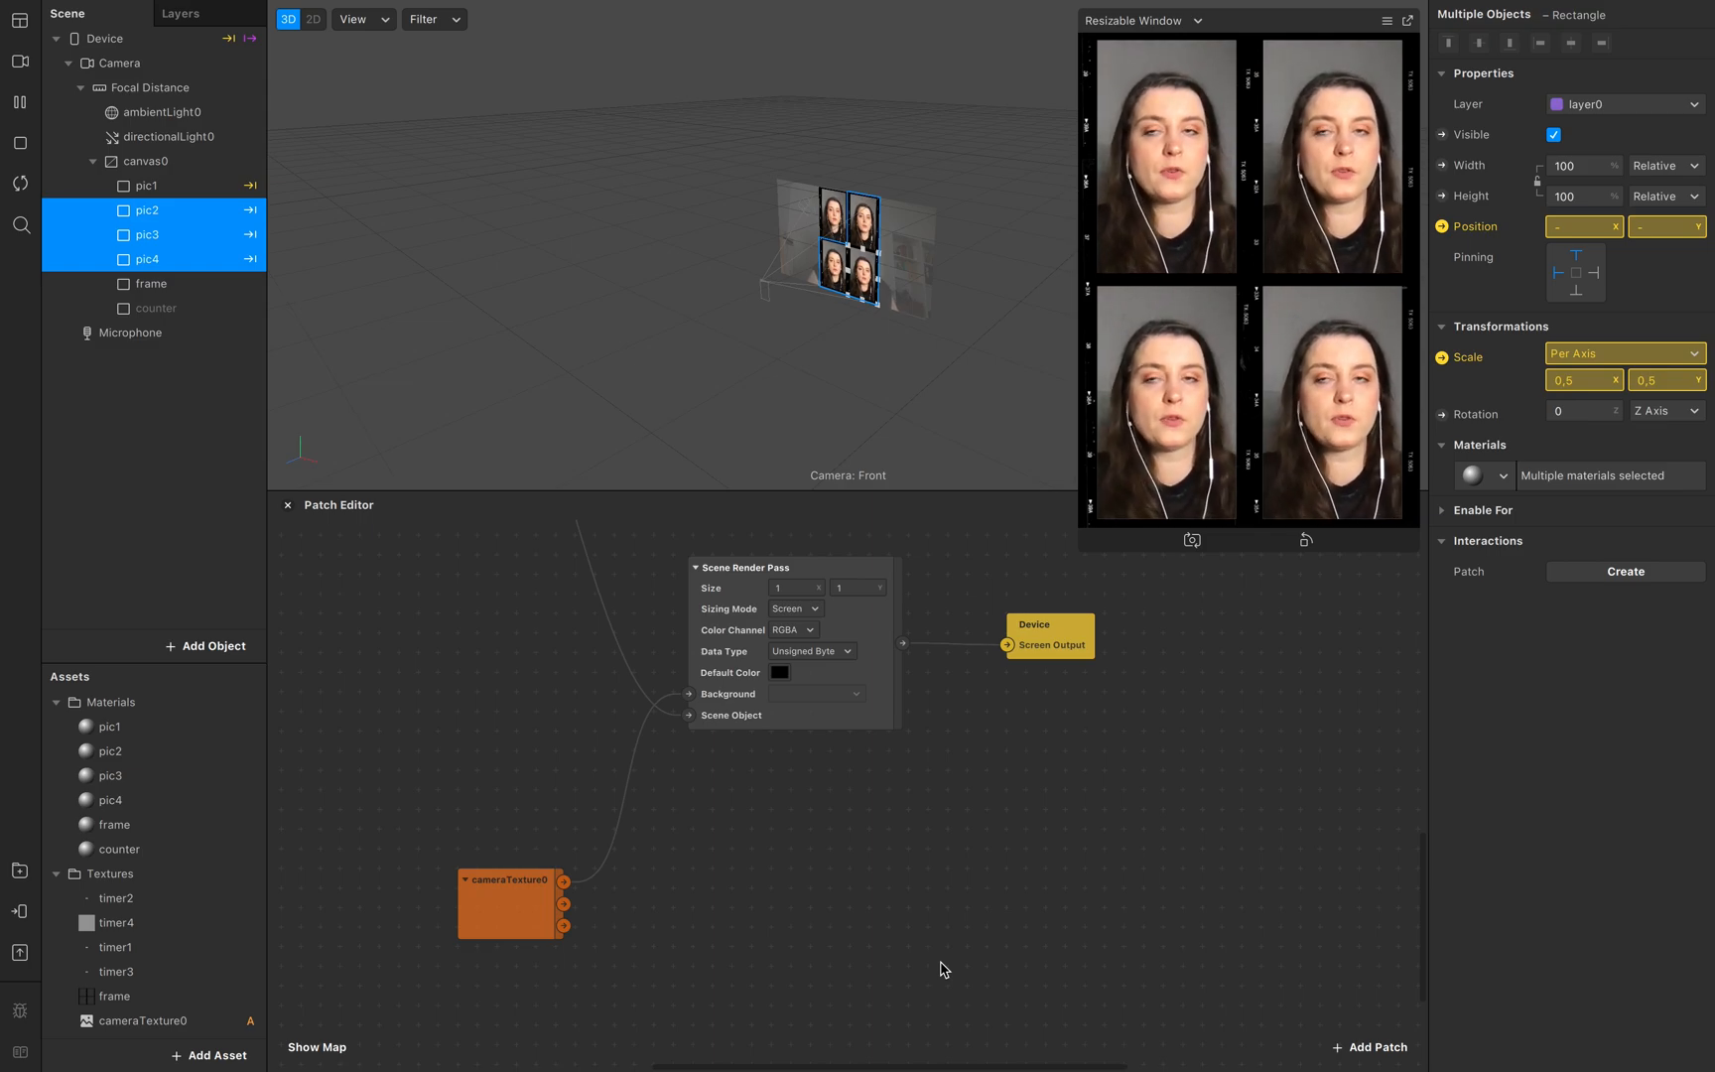
pyautogui.moveTo(501, 923); pyautogui.dragTo(483, 884)
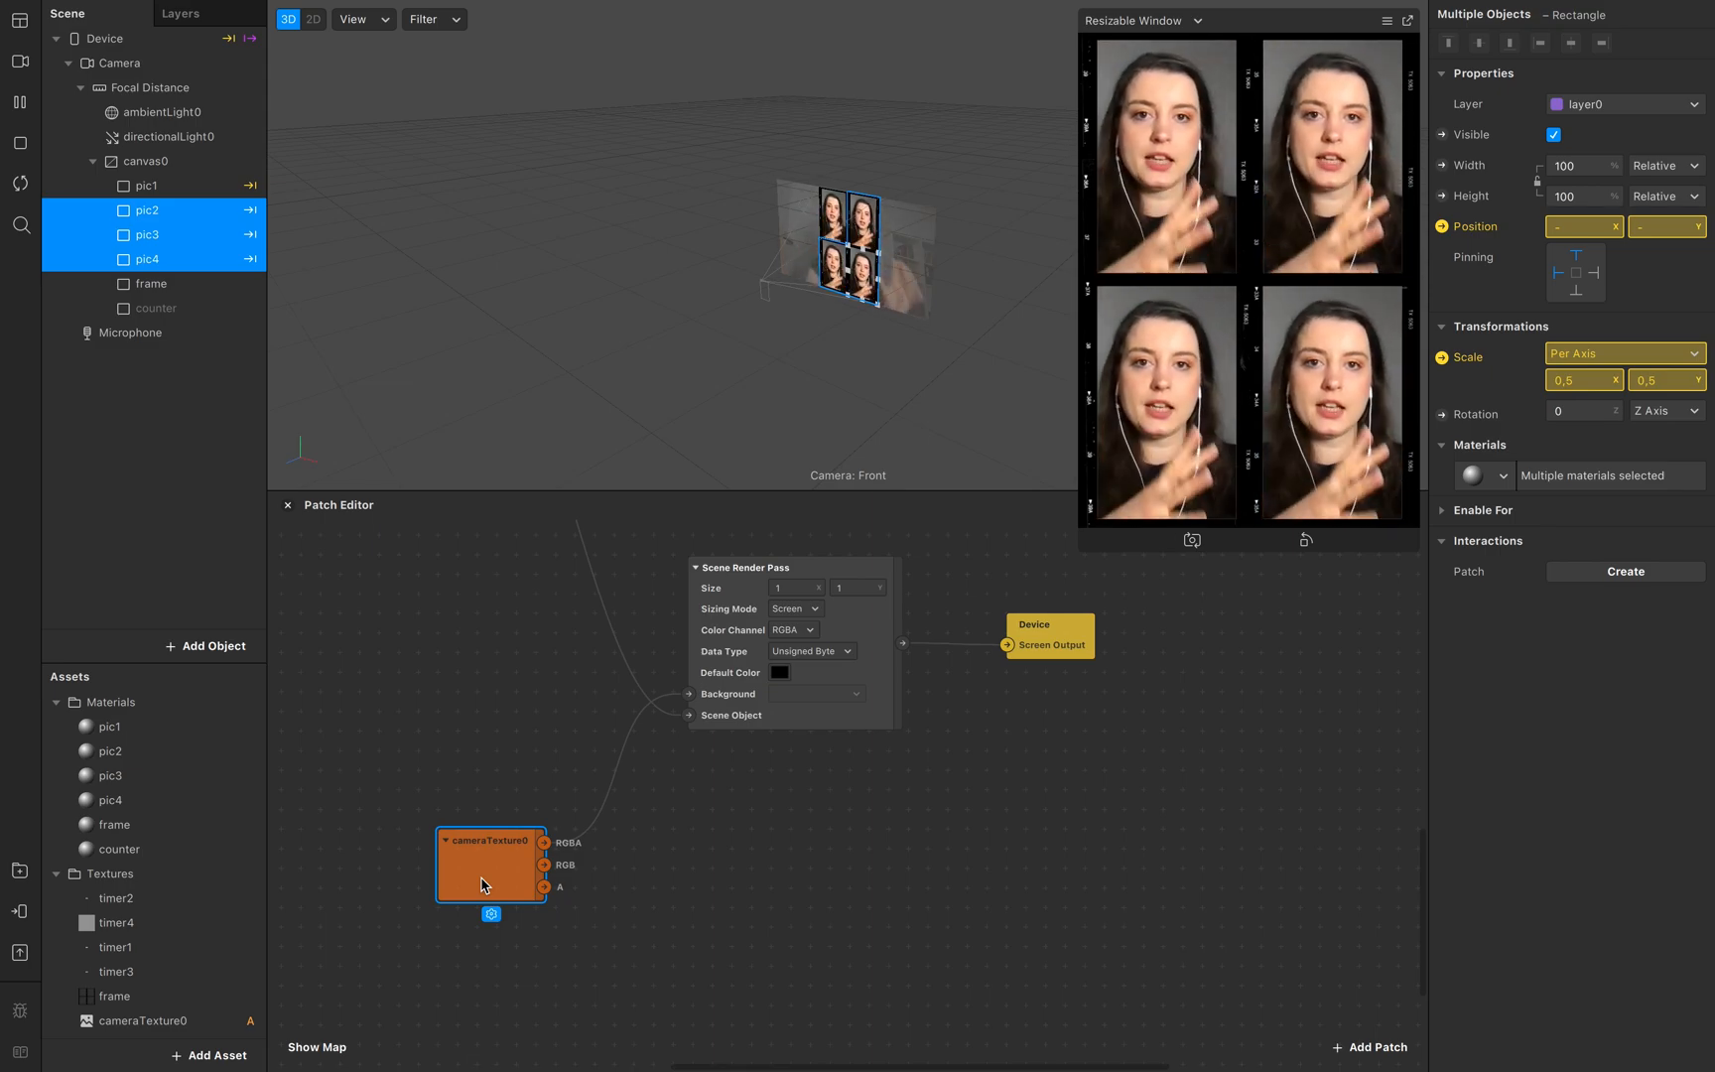
pyautogui.moveTo(482, 883); pyautogui.dragTo(463, 823)
pyautogui.scroll(-3, 735, 983)
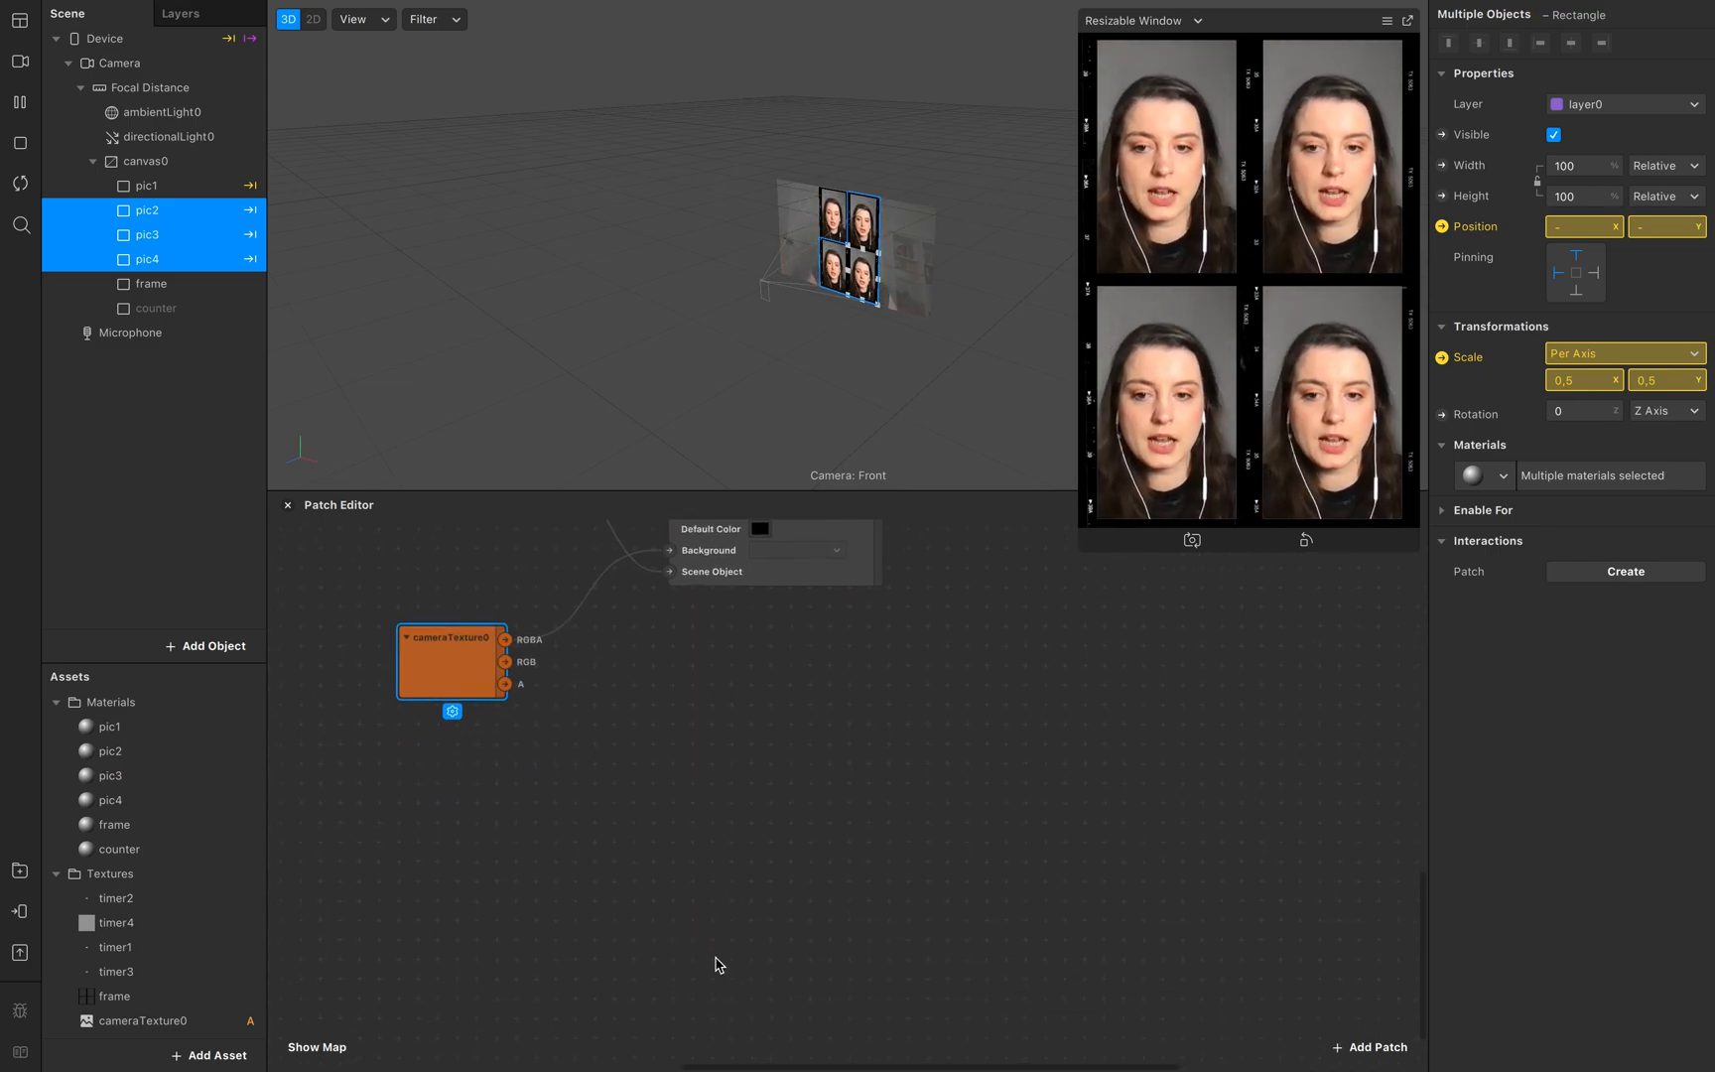
# Step: Add a Mix patch in the empty area below cameraTexture0 and a Shader Render Pass patch fed by the Mix output
pyautogui.doubleClick(689, 831)
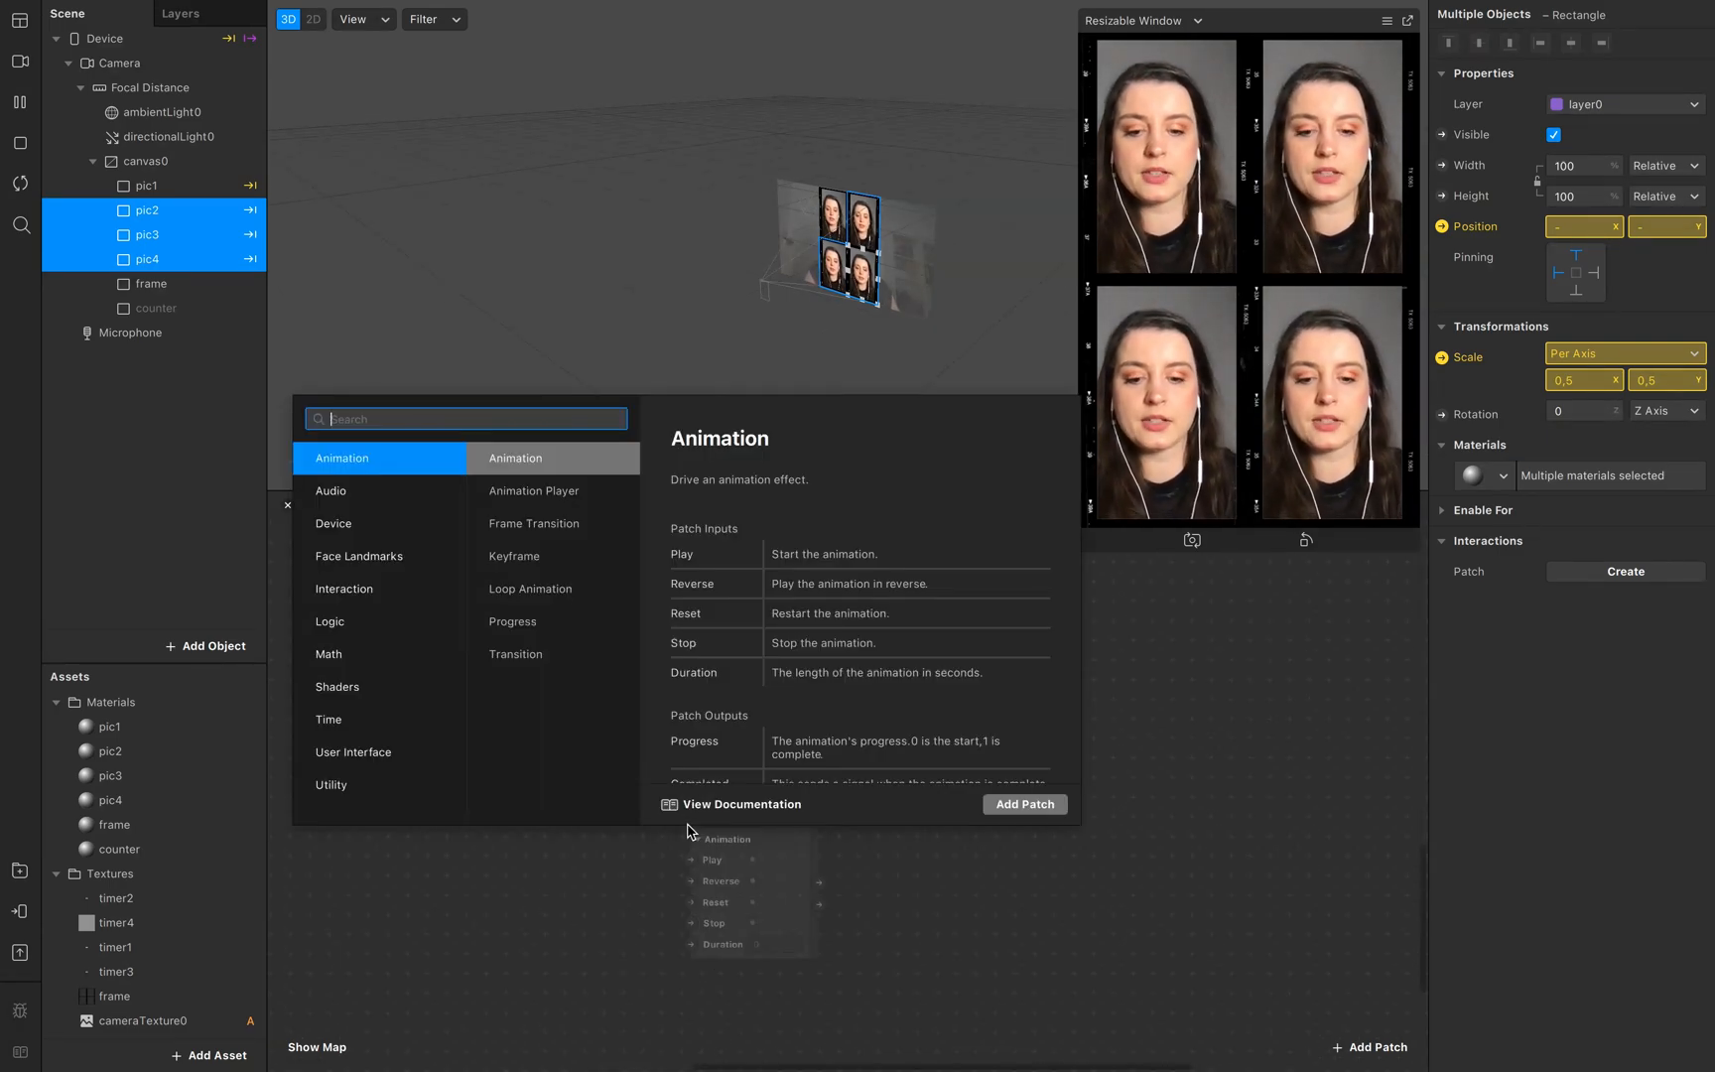
pyautogui.write('mi')
pyautogui.press('Return')
pyautogui.moveTo(751, 843); pyautogui.dragTo(836, 826)
pyautogui.write('sh')
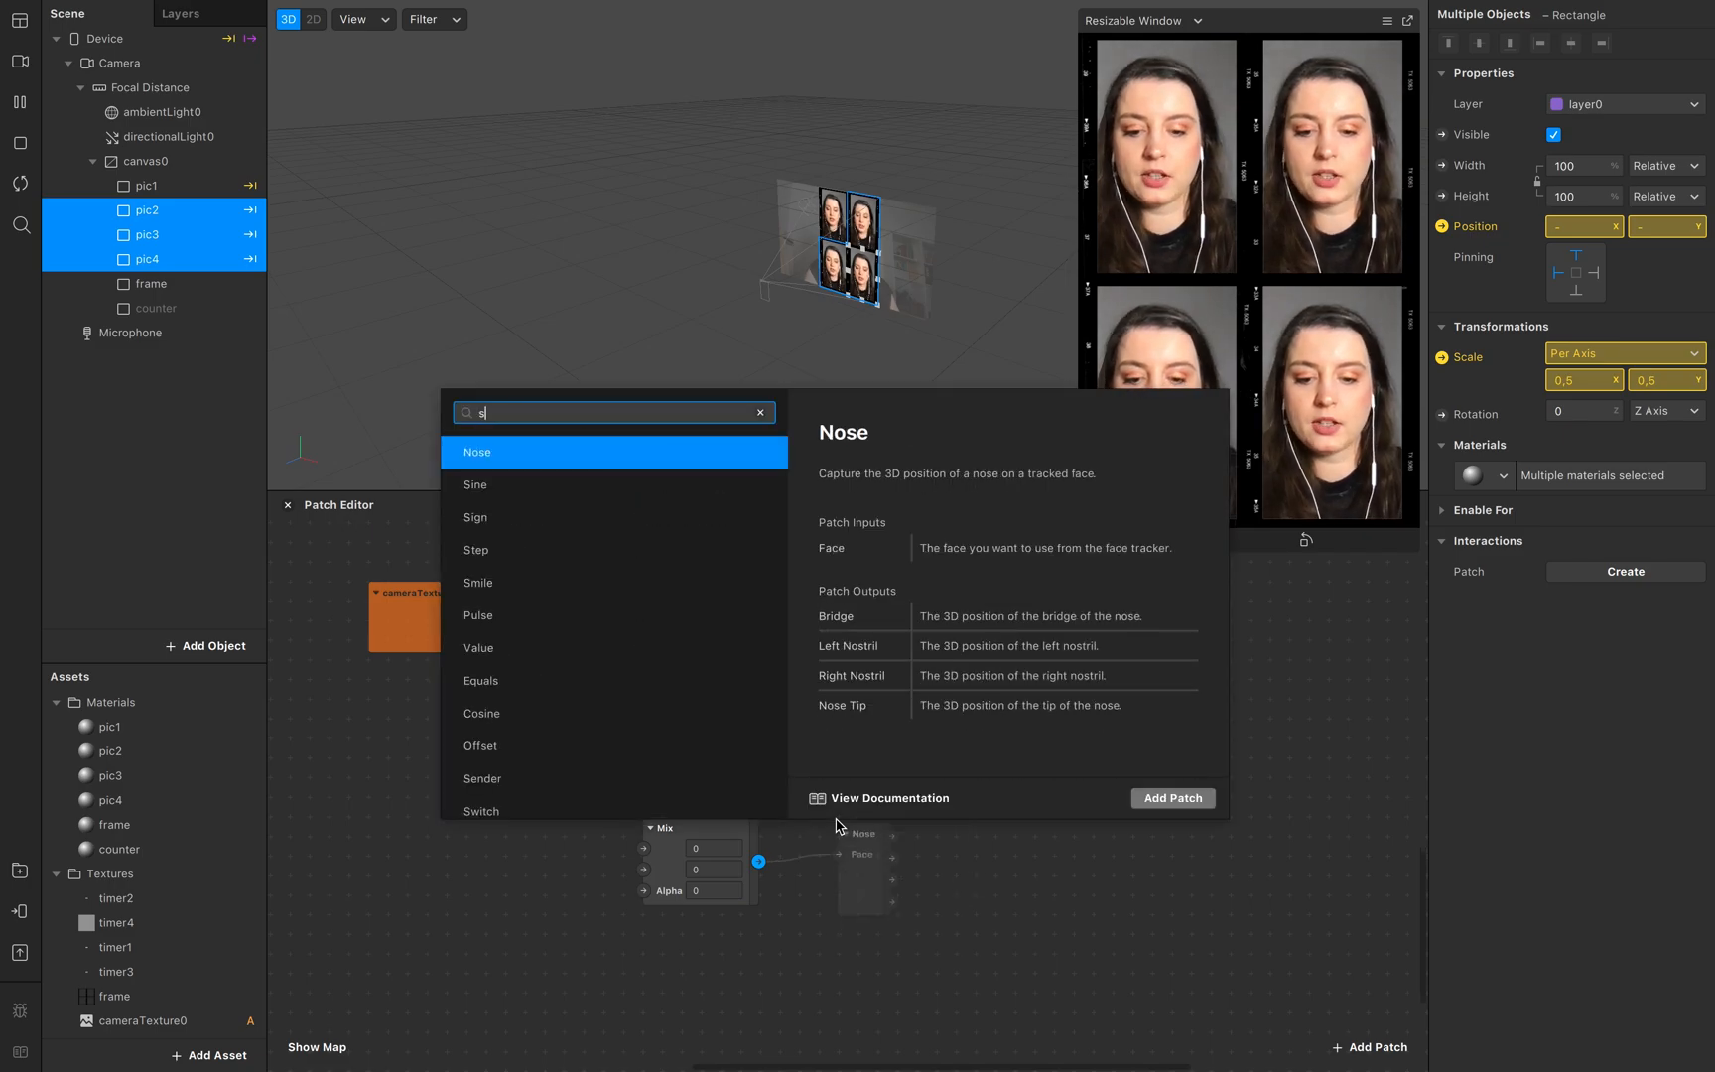
pyautogui.press('Down')
pyautogui.press('Down')
pyautogui.press('Down')
pyautogui.press('Down')
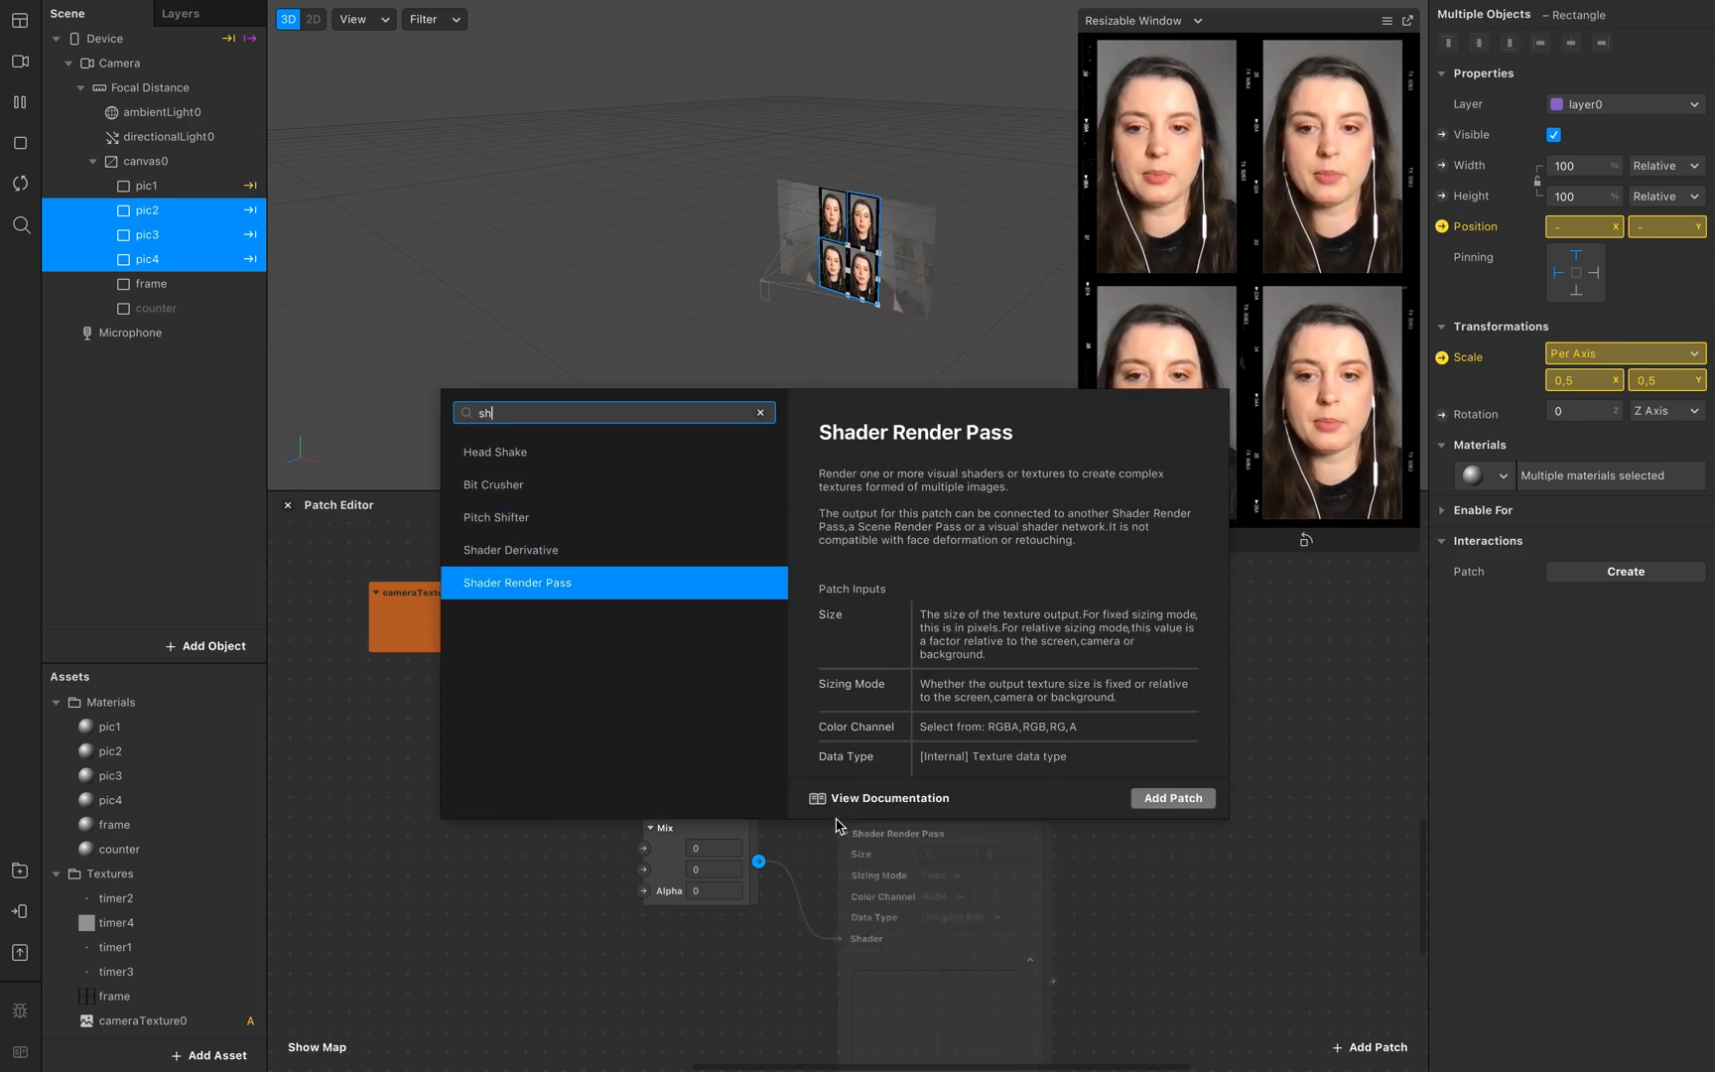
pyautogui.press('Return')
# Step: Add a Delay Frame patch whose Render Pass input is fed by the Shader Render Pass, and move both patches up beside Mix
pyautogui.moveTo(1052, 980); pyautogui.dragTo(1109, 874)
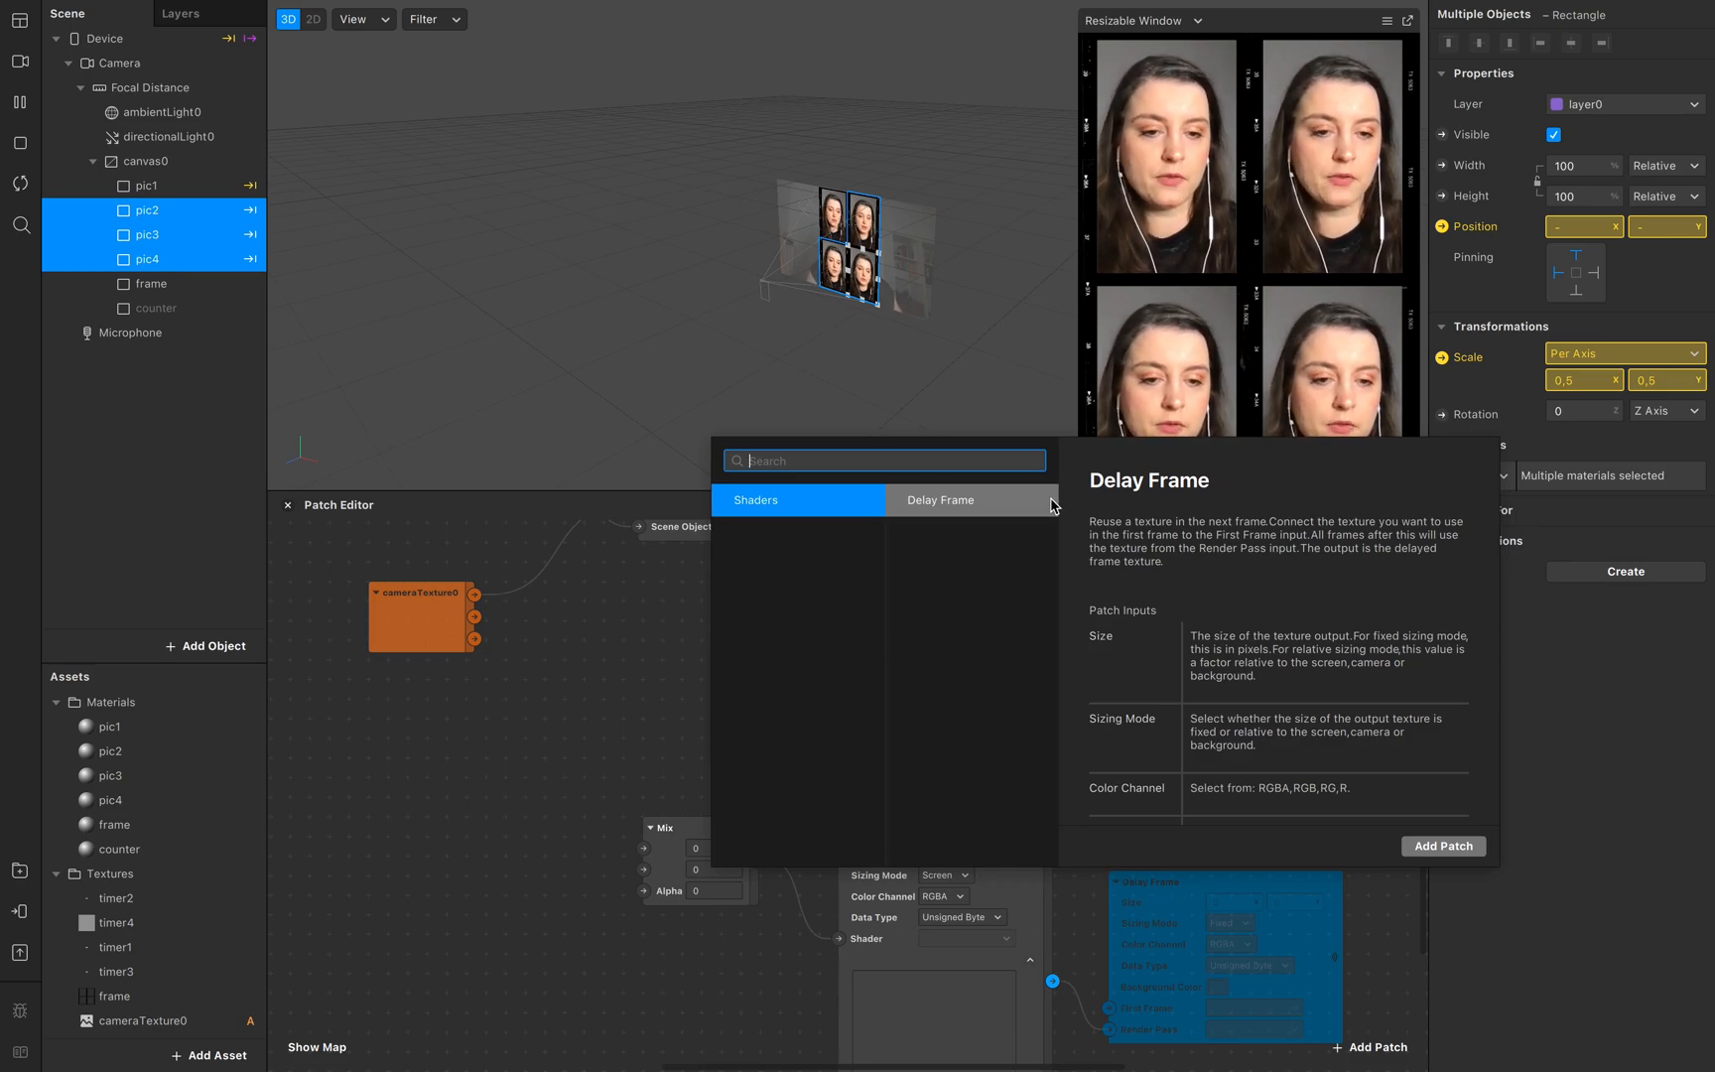
pyautogui.press('Return')
pyautogui.scroll(-3, 1062, 685)
pyautogui.moveTo(992, 701); pyautogui.dragTo(989, 635)
pyautogui.moveTo(1164, 765); pyautogui.dragTo(1168, 671)
pyautogui.hscroll(3, 1151, 916)
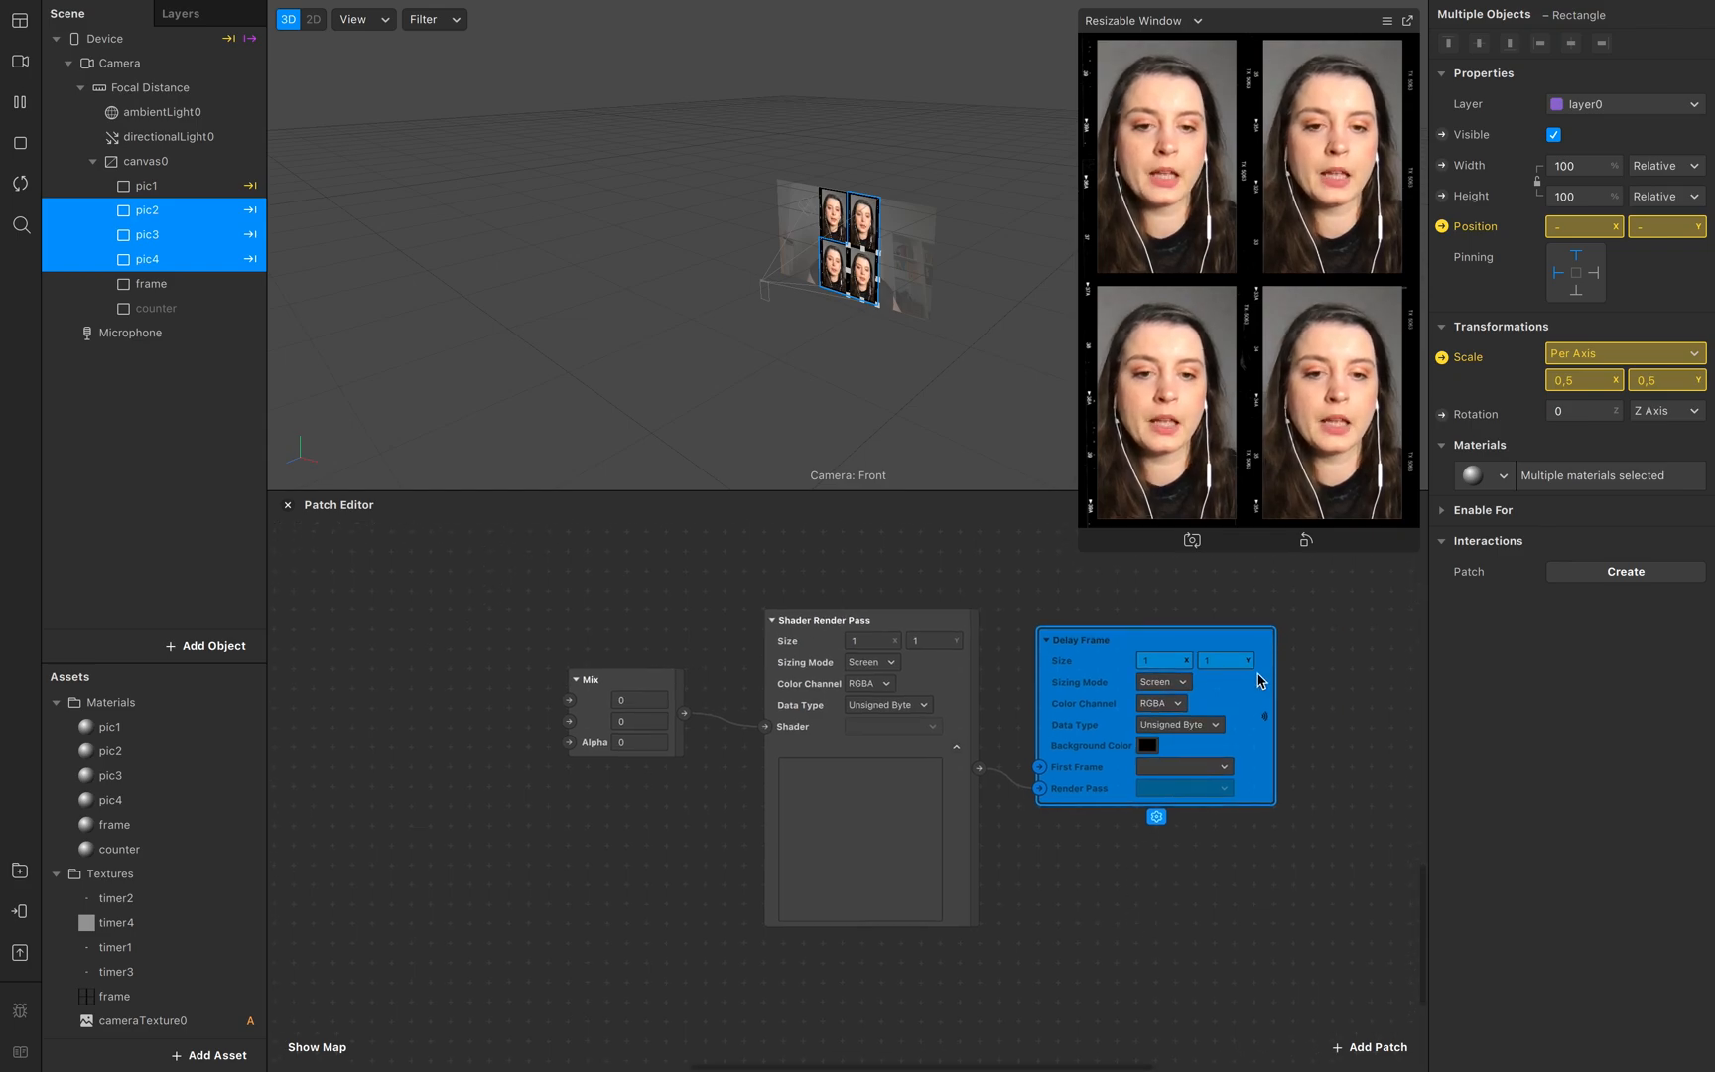
# Step: Make a receiver for the Delay Frame patch and place it just left of the Mix patch
pyautogui.click(1157, 818)
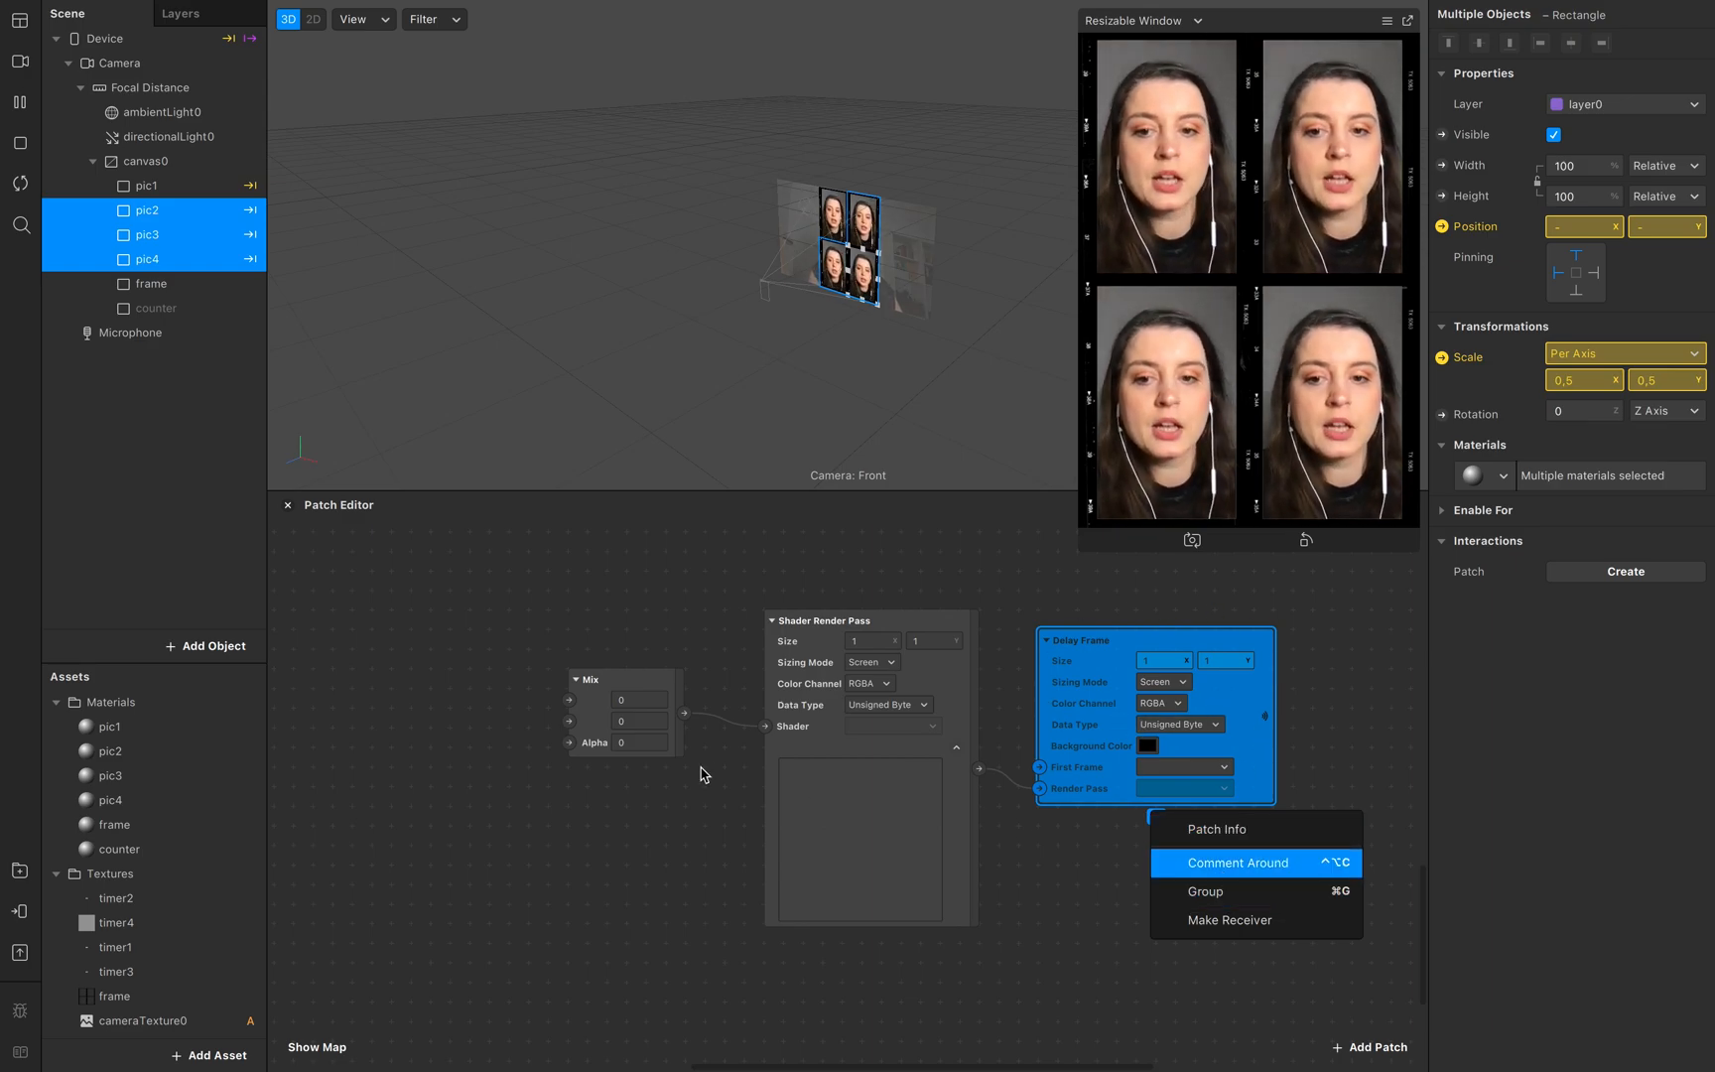
pyautogui.click(1259, 923)
pyautogui.moveTo(265, 966); pyautogui.dragTo(449, 724)
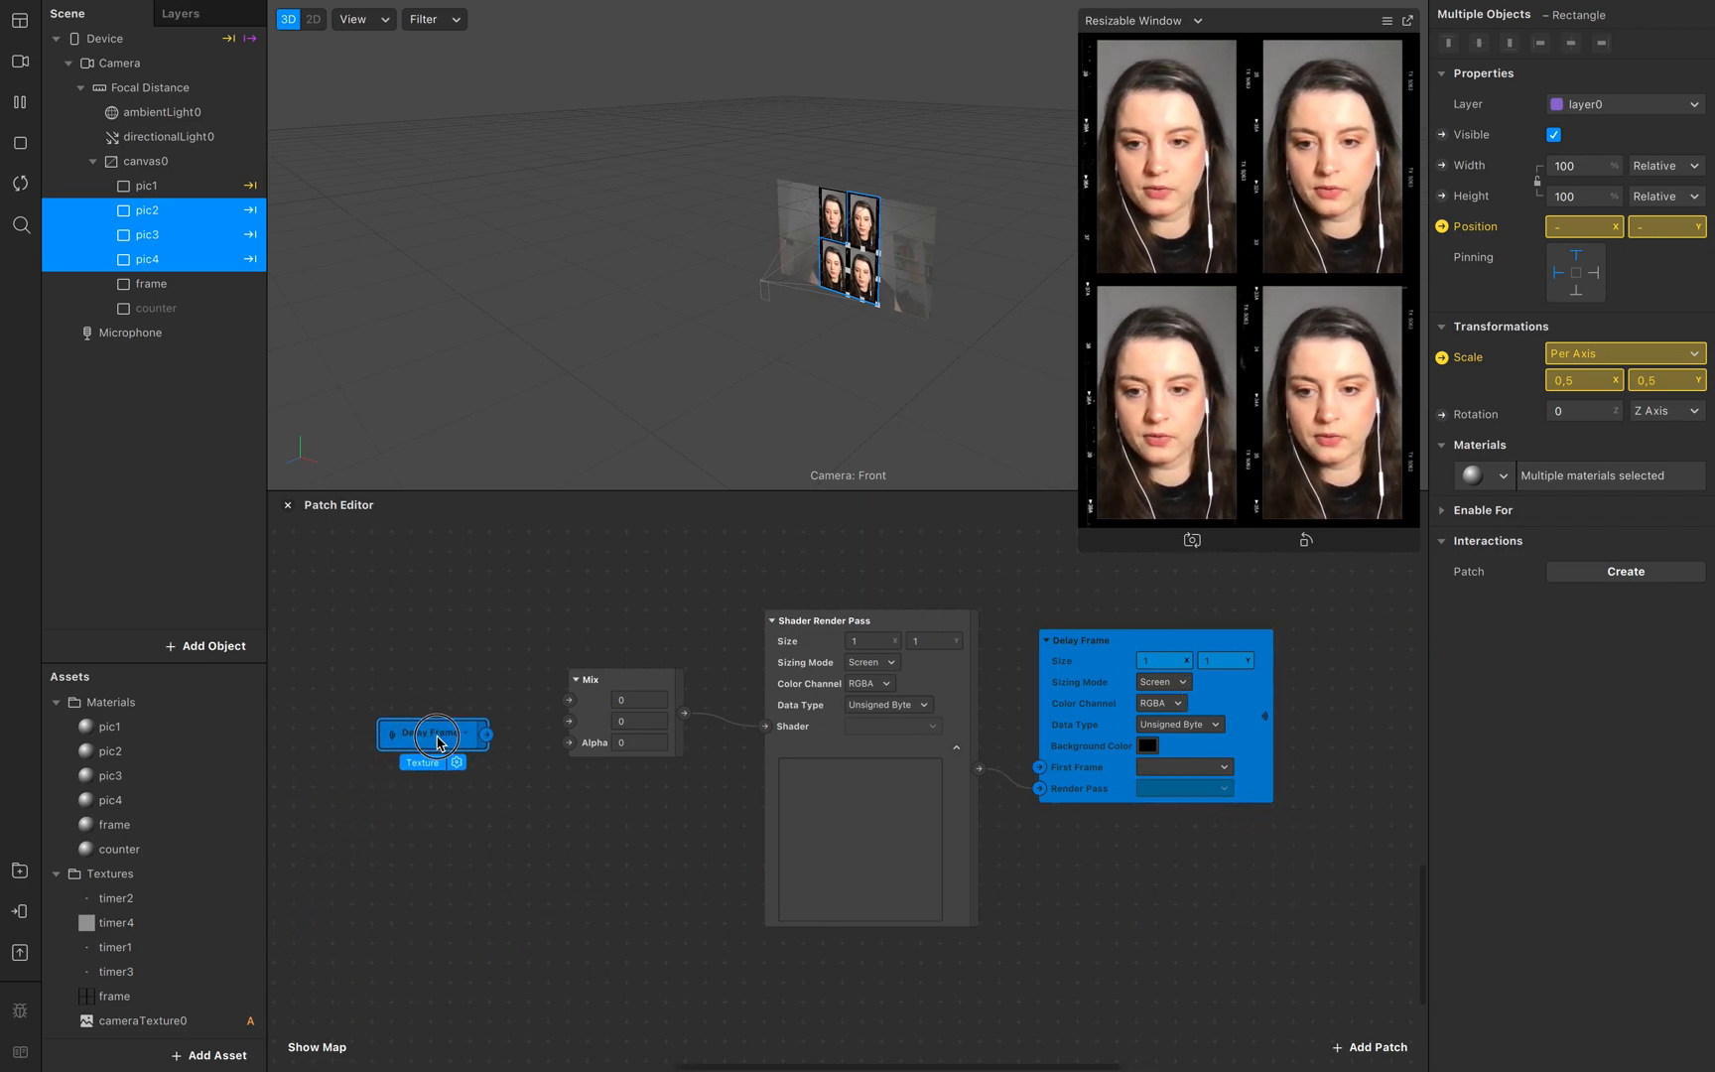
# Step: Add a Sender patch fed by the first output of the cameraTexture0 patch
pyautogui.scroll(5, 533, 759)
pyautogui.hscroll(-4, 533, 759)
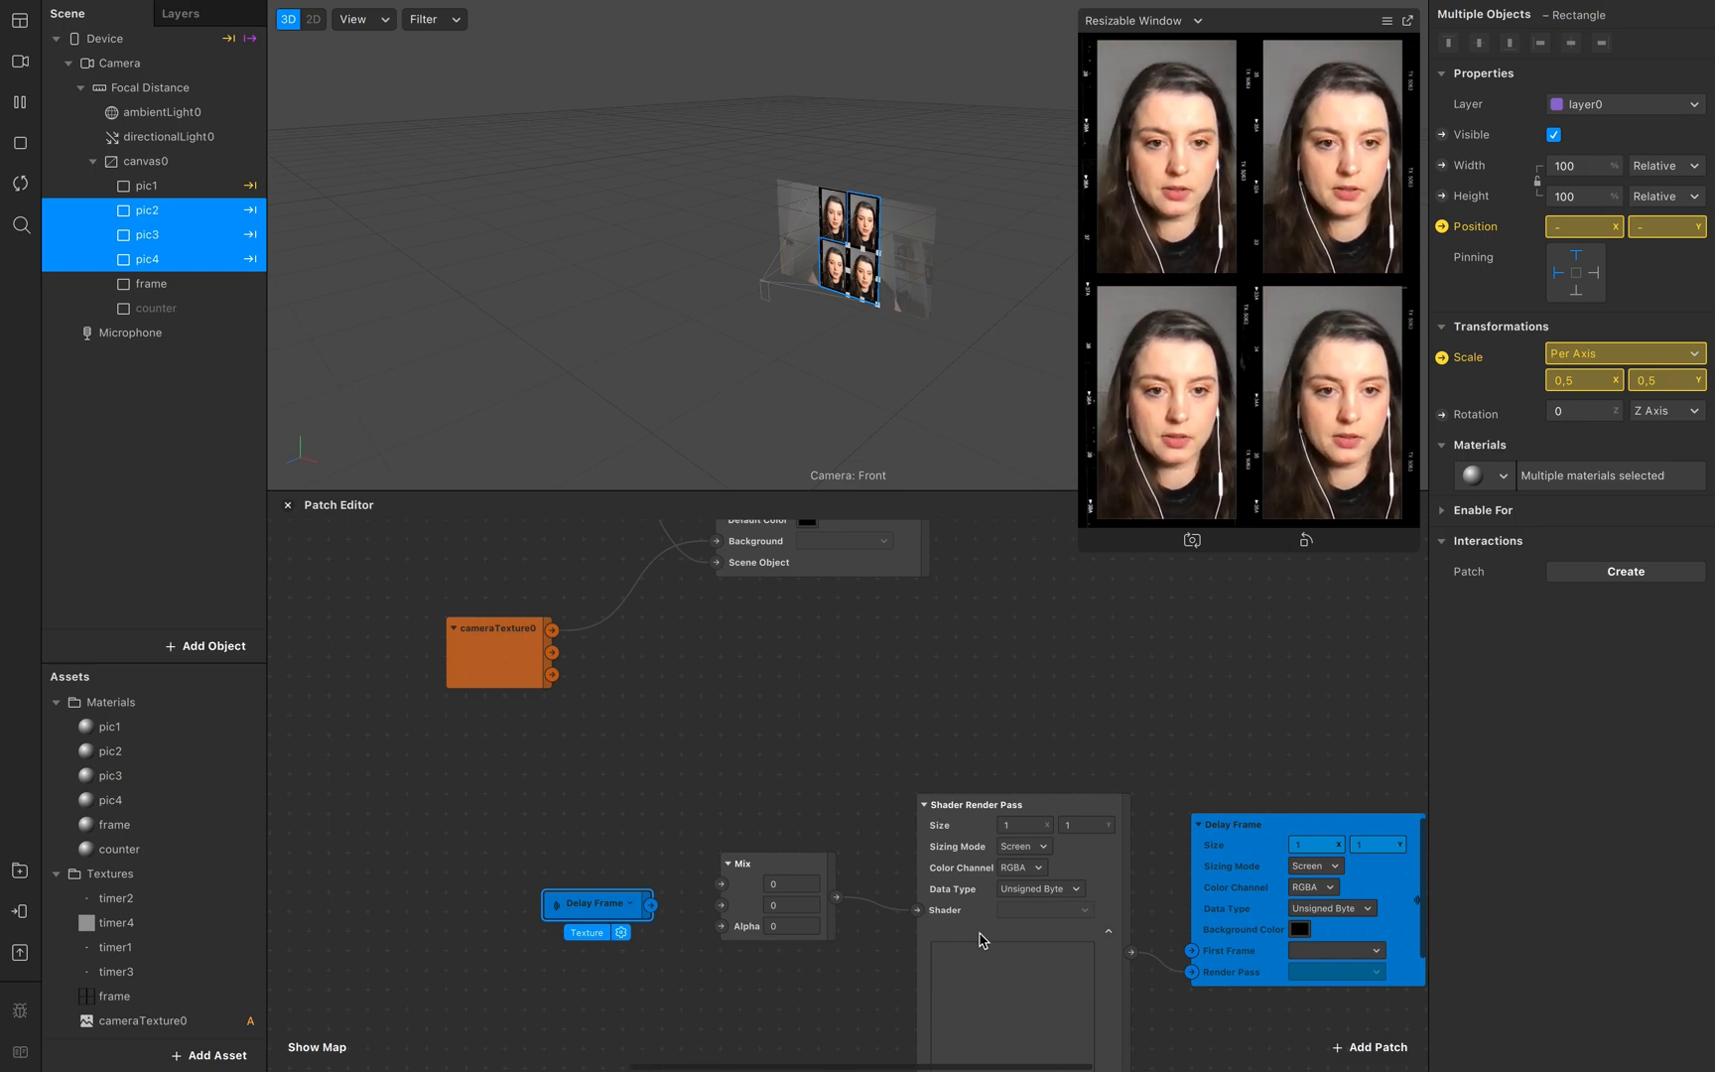
pyautogui.moveTo(552, 629); pyautogui.dragTo(616, 638)
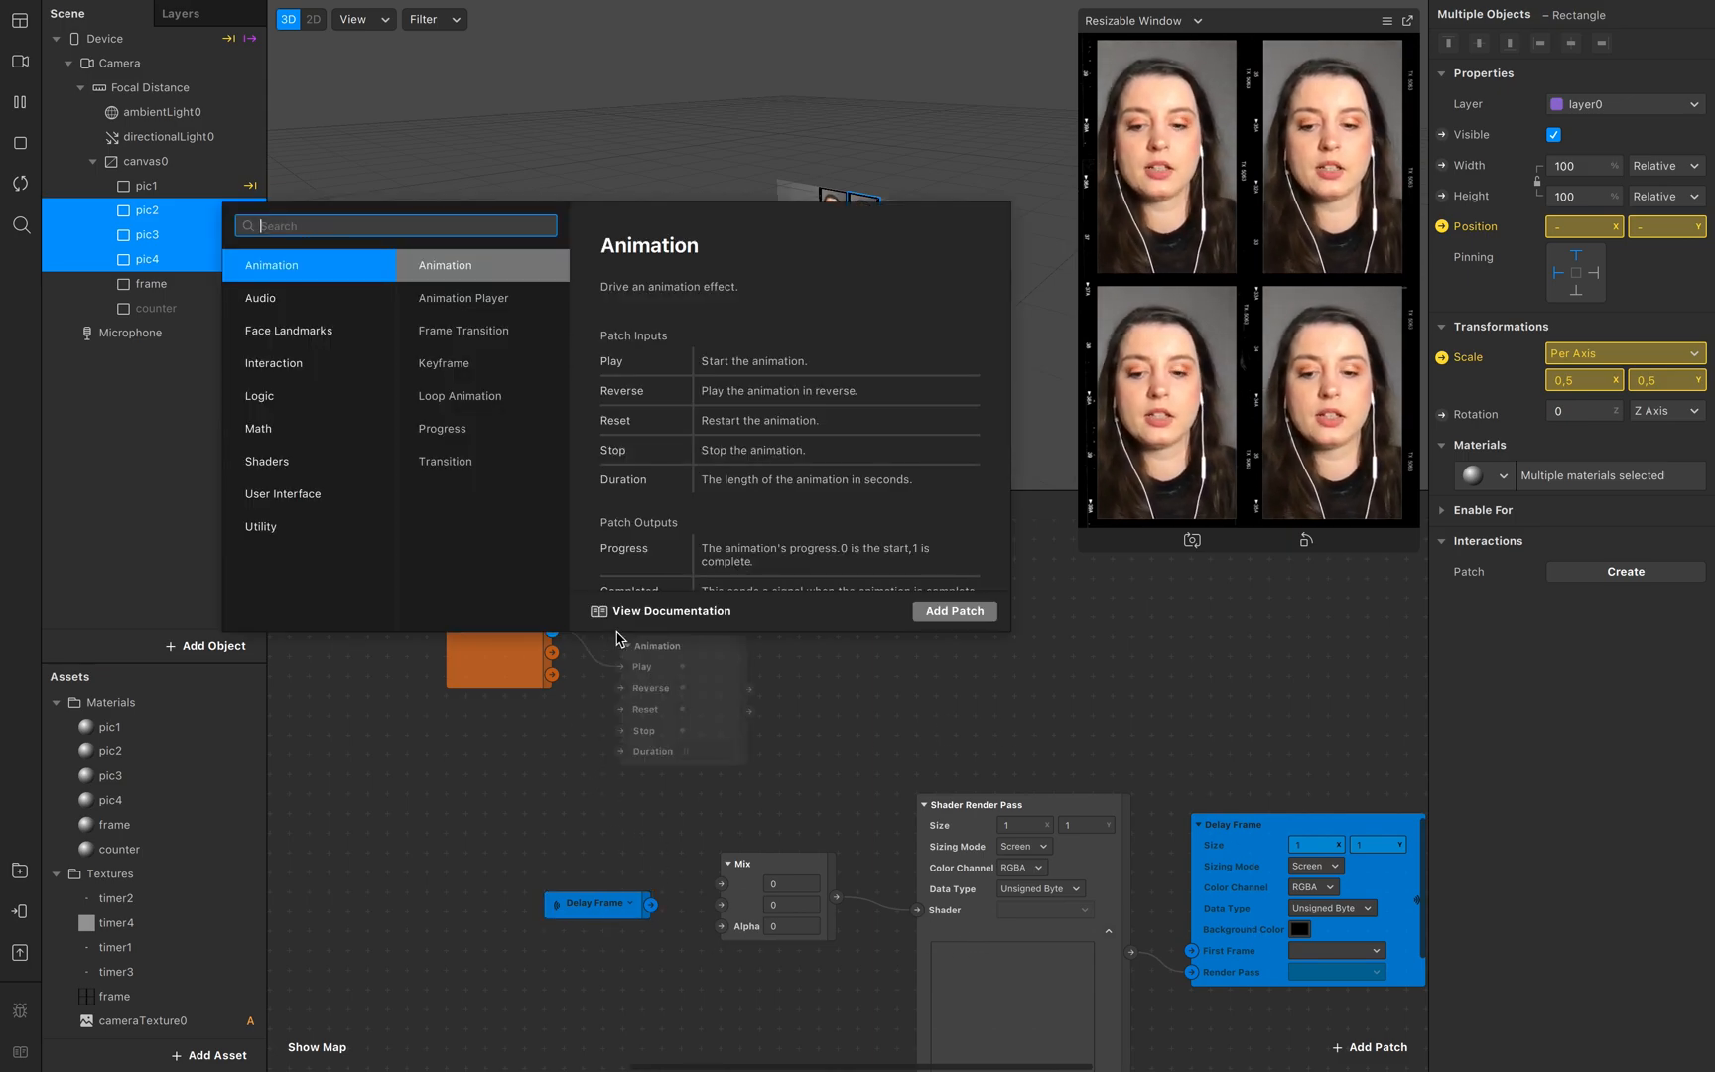
pyautogui.write('sende')
pyautogui.press('Return')
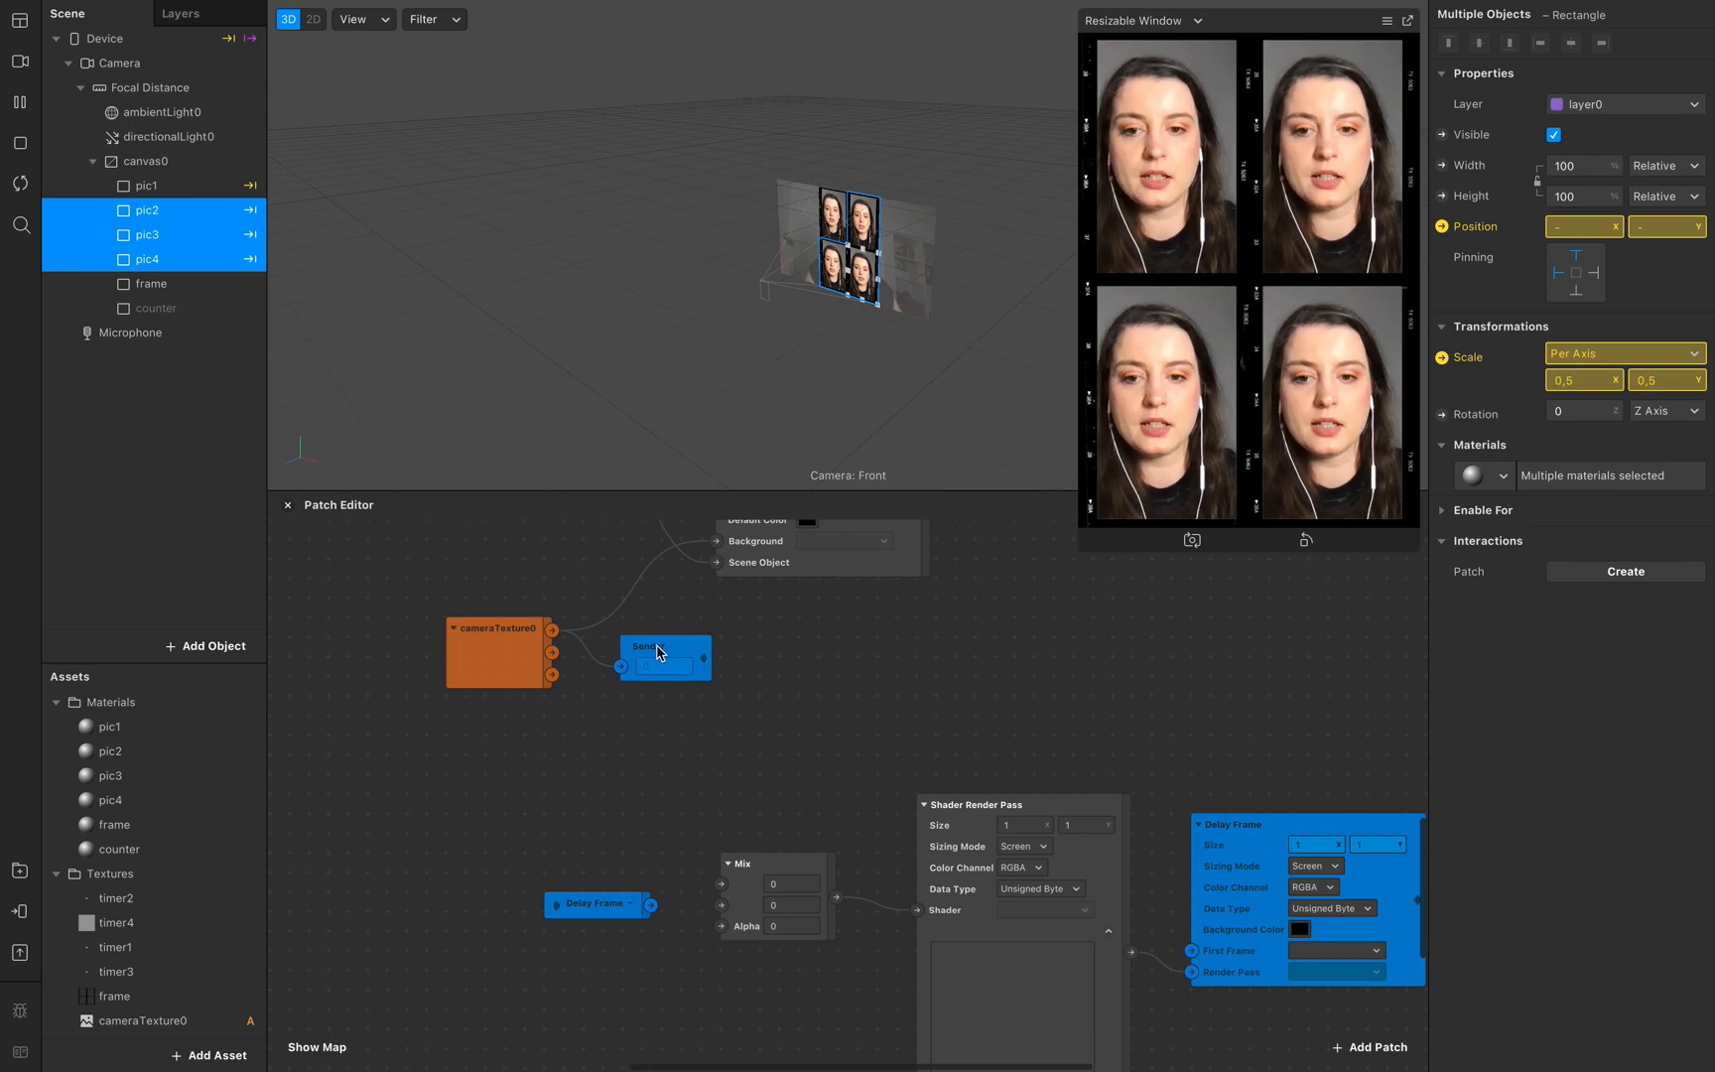
# Step: Make a receiver for the Sender patch beside cameraTexture0
pyautogui.click(688, 655)
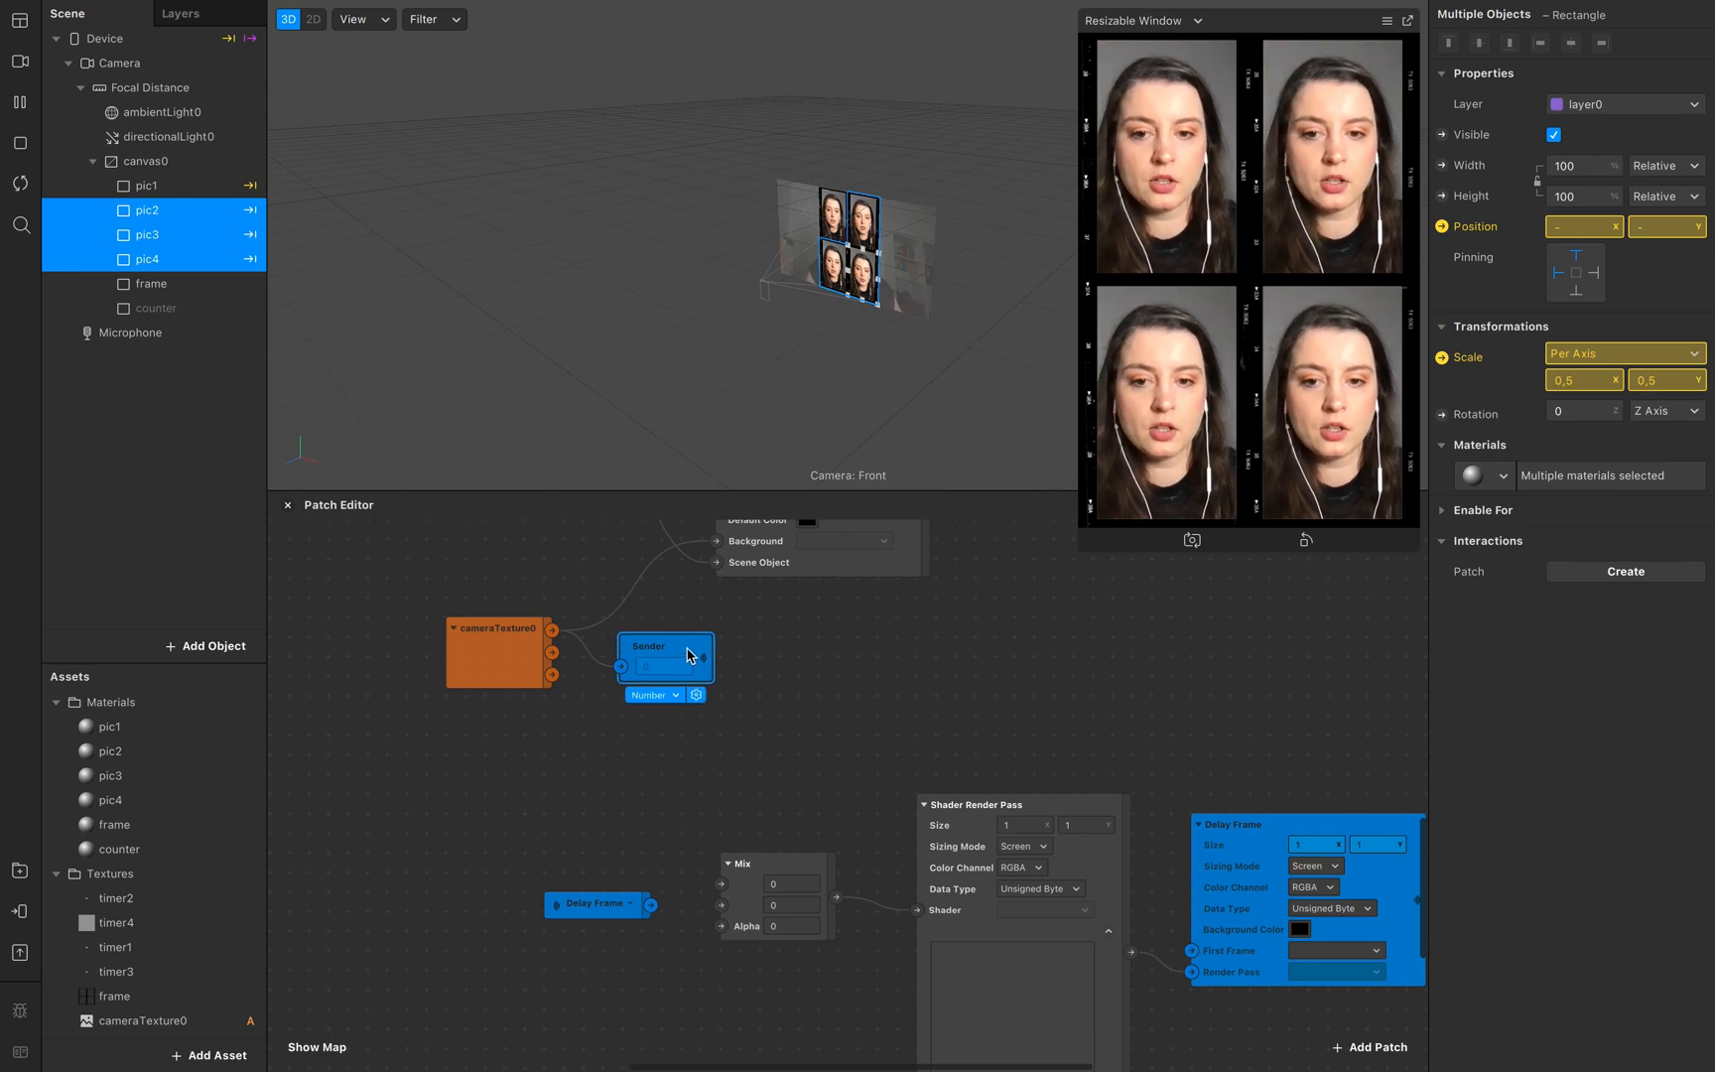
pyautogui.rightClick(699, 706)
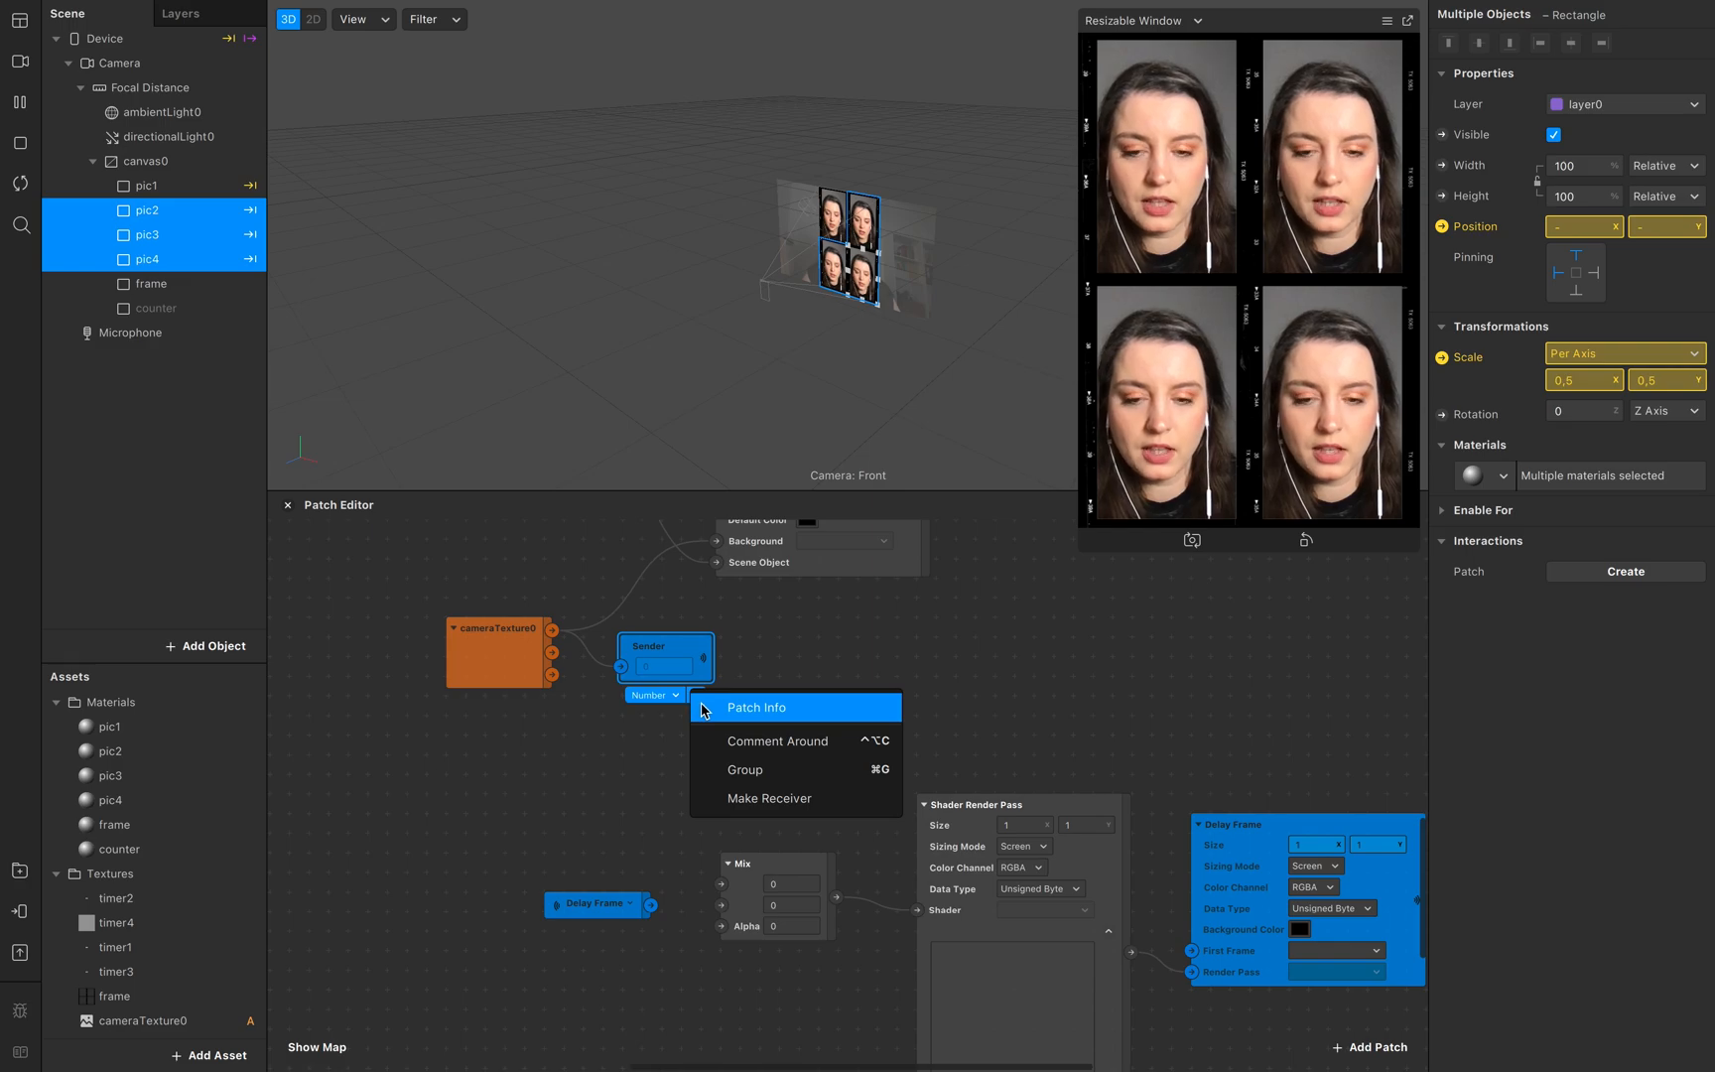
pyautogui.click(767, 800)
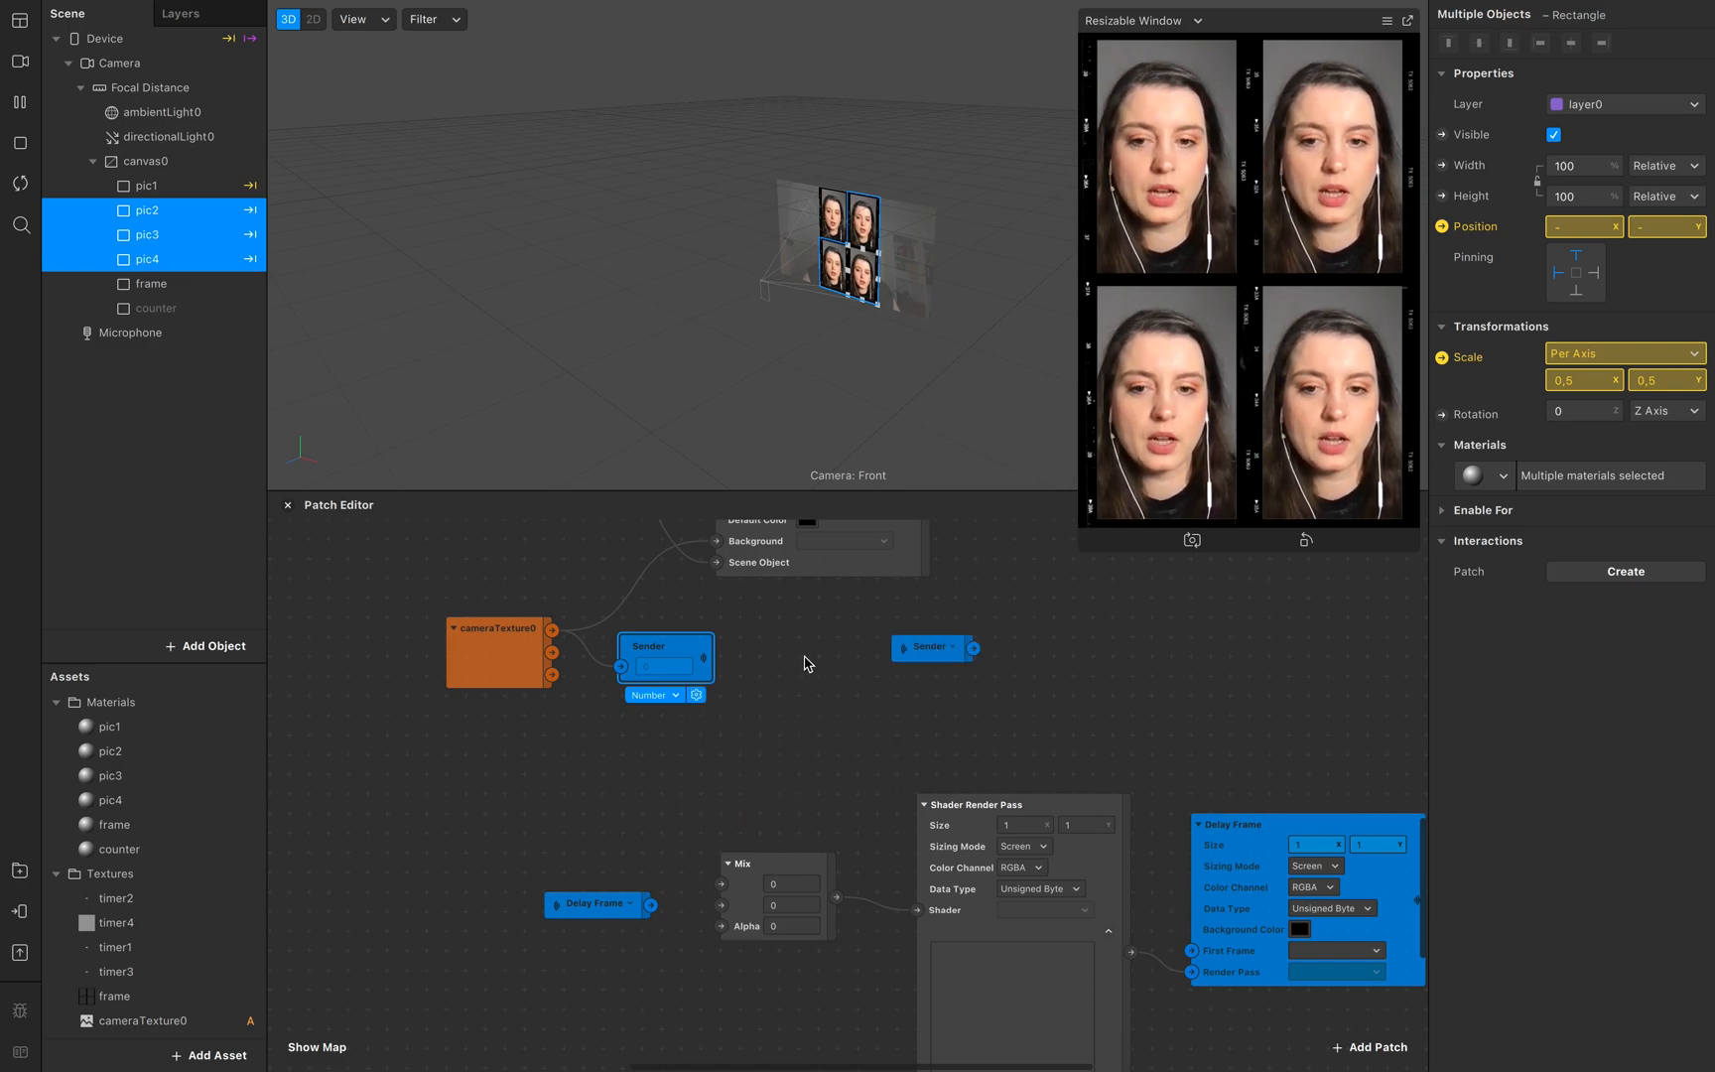
# Step: Rename the Sender patch camera and delete the receiver that still carries the old name
pyautogui.doubleClick(642, 657)
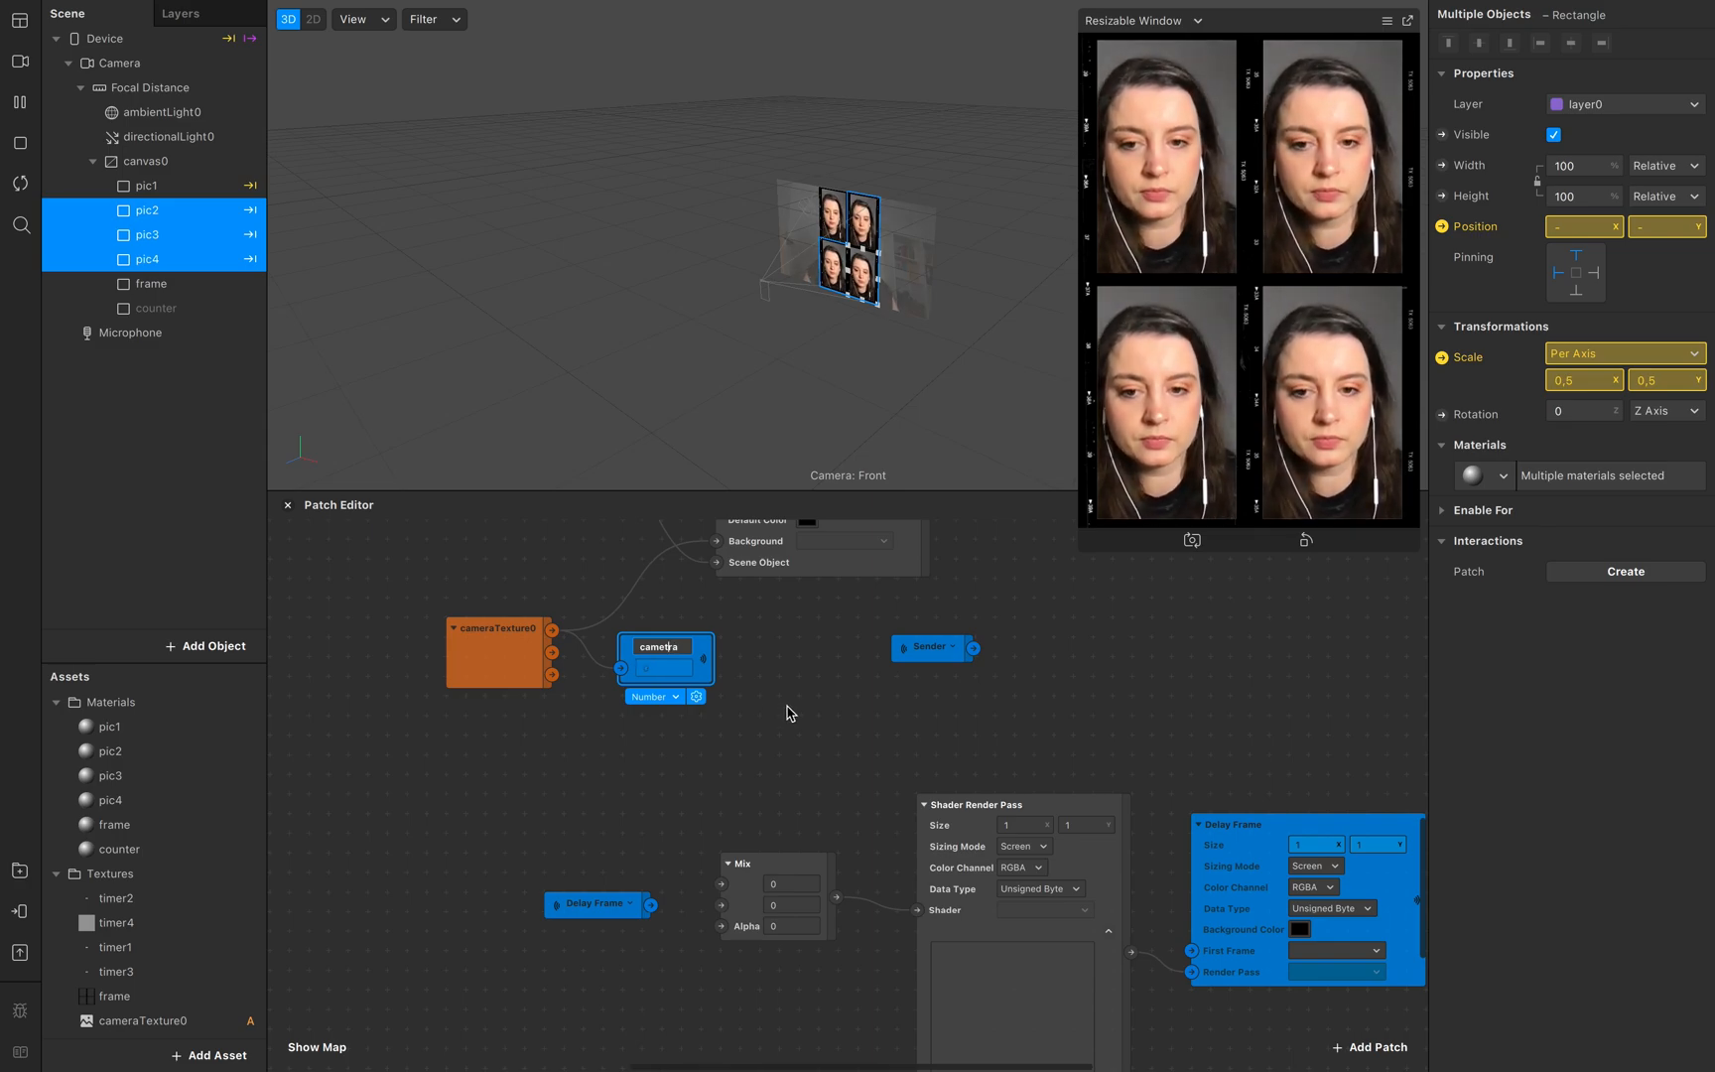
pyautogui.click(939, 645)
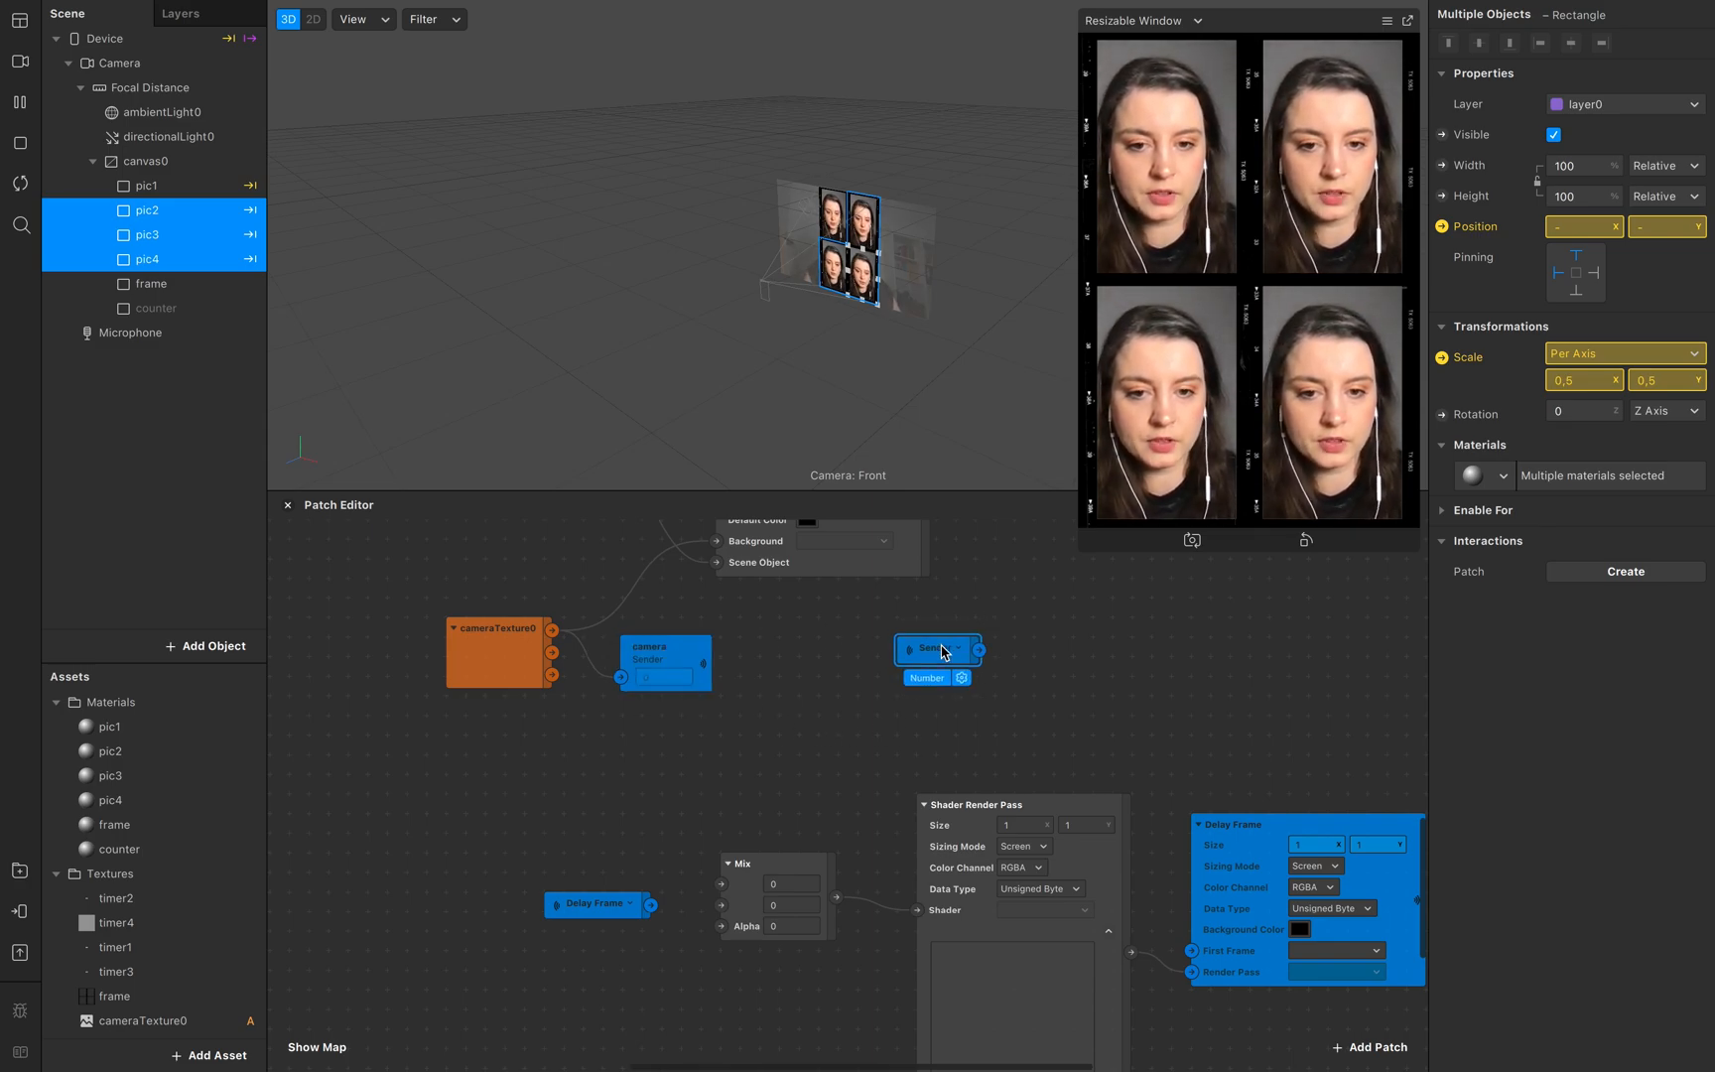
pyautogui.press('Delete')
# Step: Make a receiver for the camera sender beside Mix and connect the camera and Delay Frame receivers to Mix's first and second inputs
pyautogui.click(680, 654)
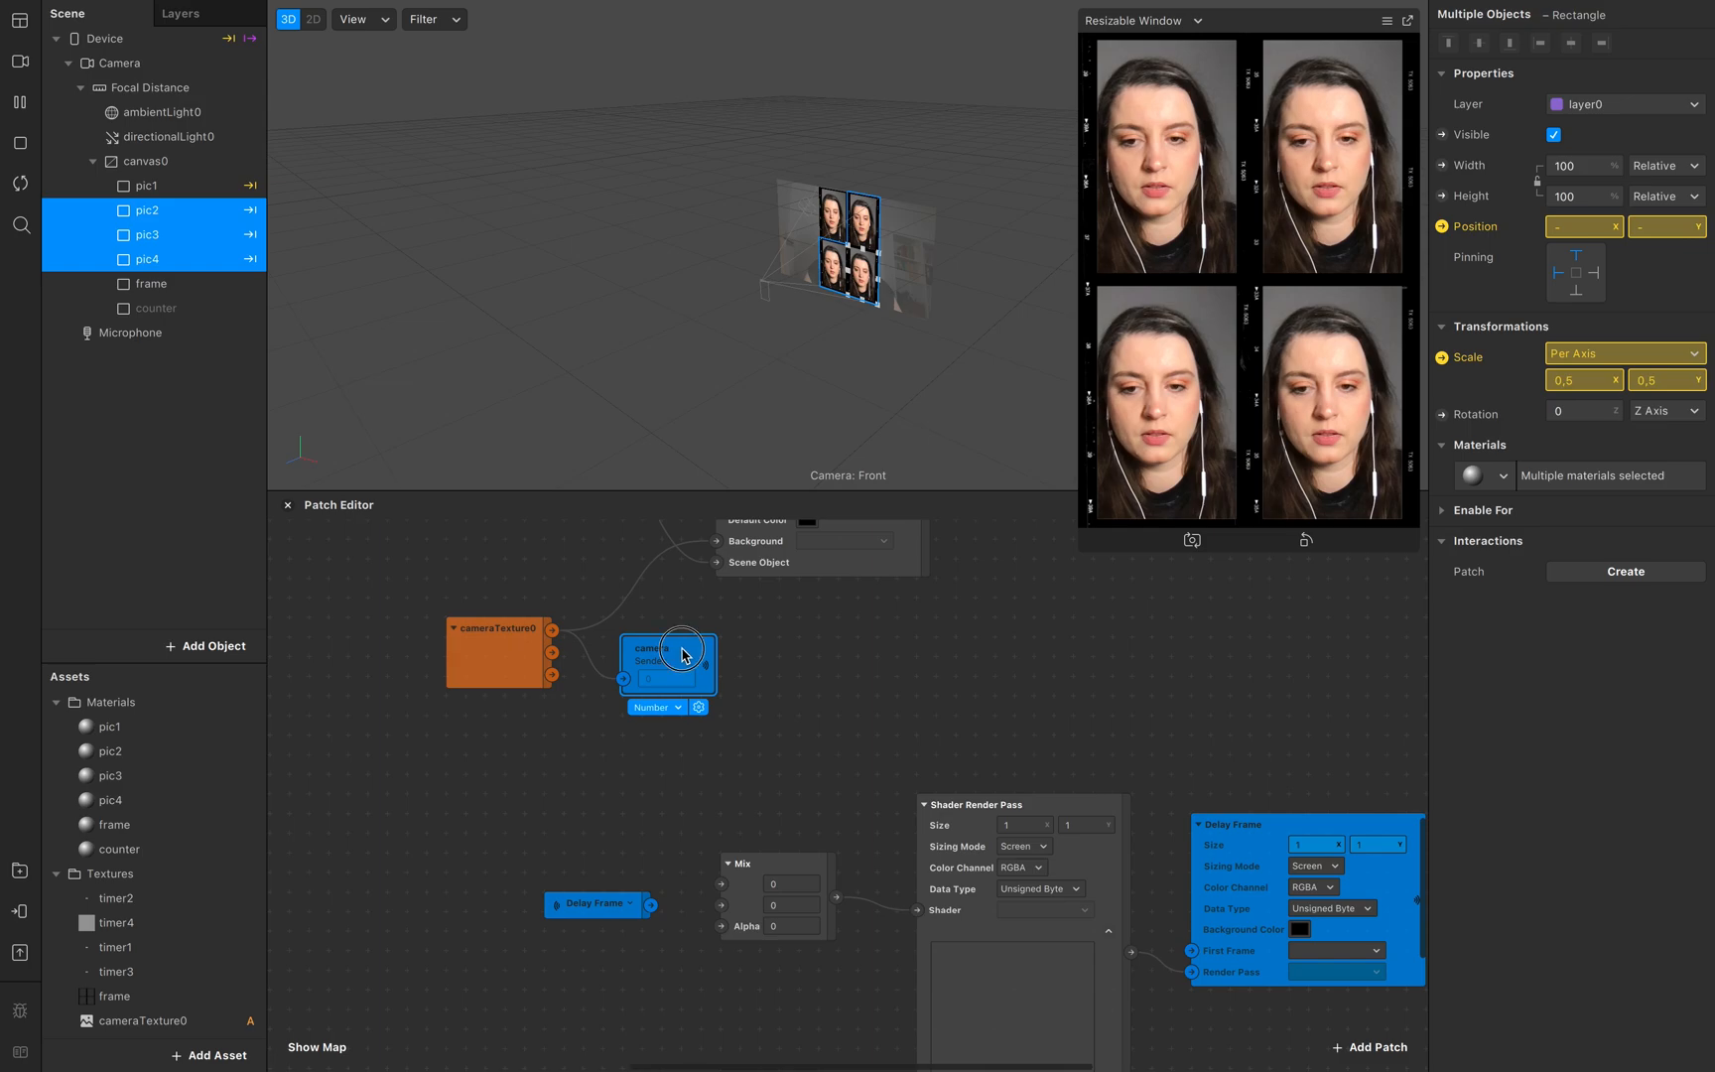
pyautogui.click(699, 707)
pyautogui.click(758, 804)
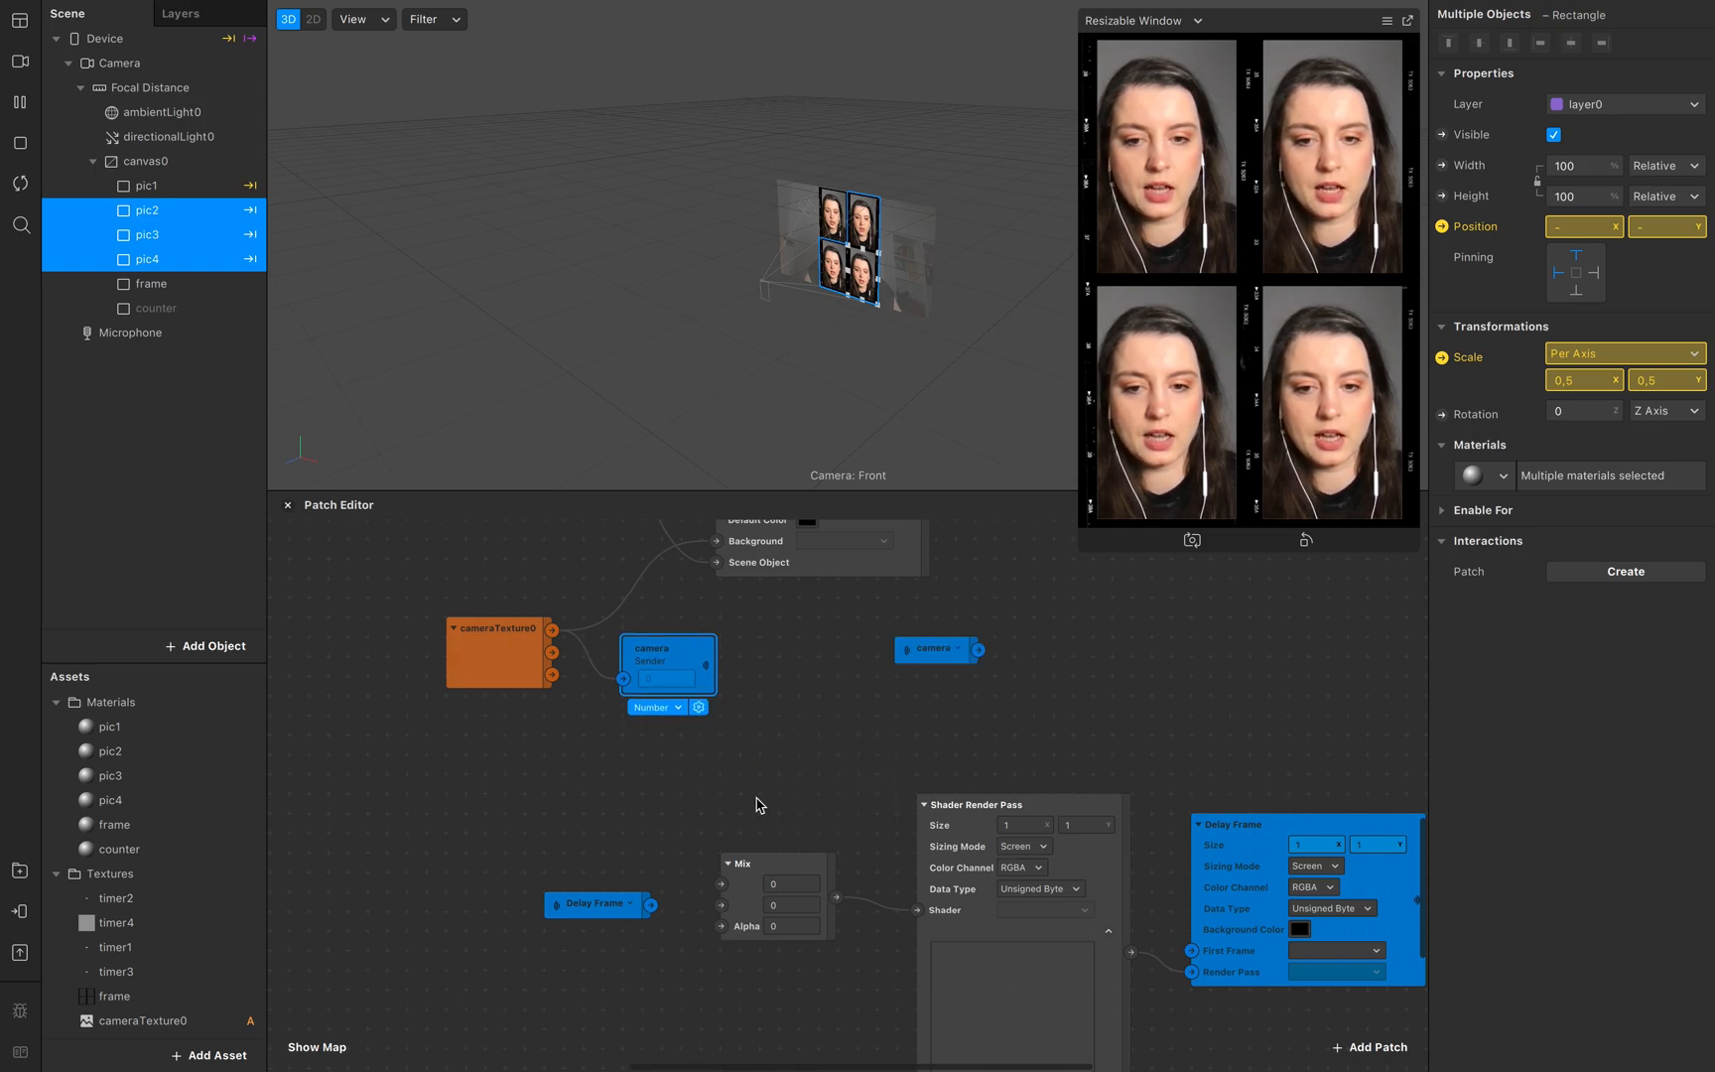
pyautogui.moveTo(928, 650); pyautogui.dragTo(600, 847)
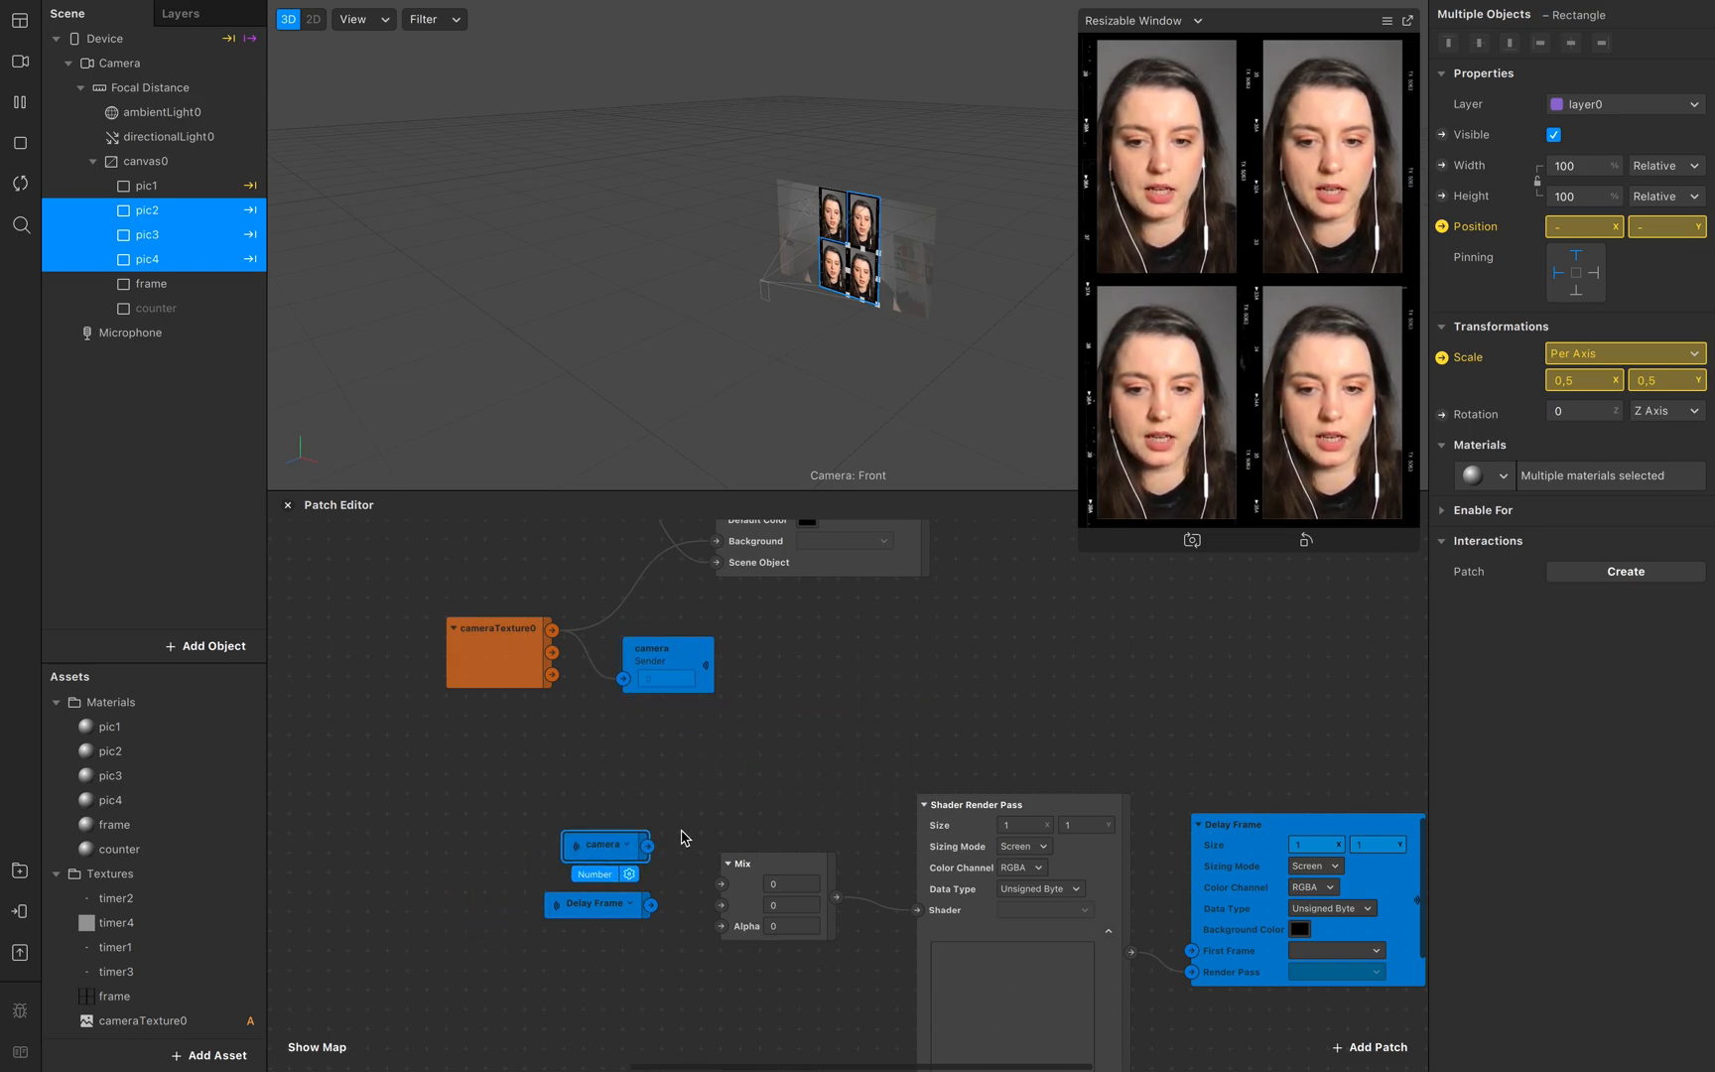
pyautogui.scroll(-3, 654, 907)
pyautogui.moveTo(659, 705); pyautogui.dragTo(733, 764)
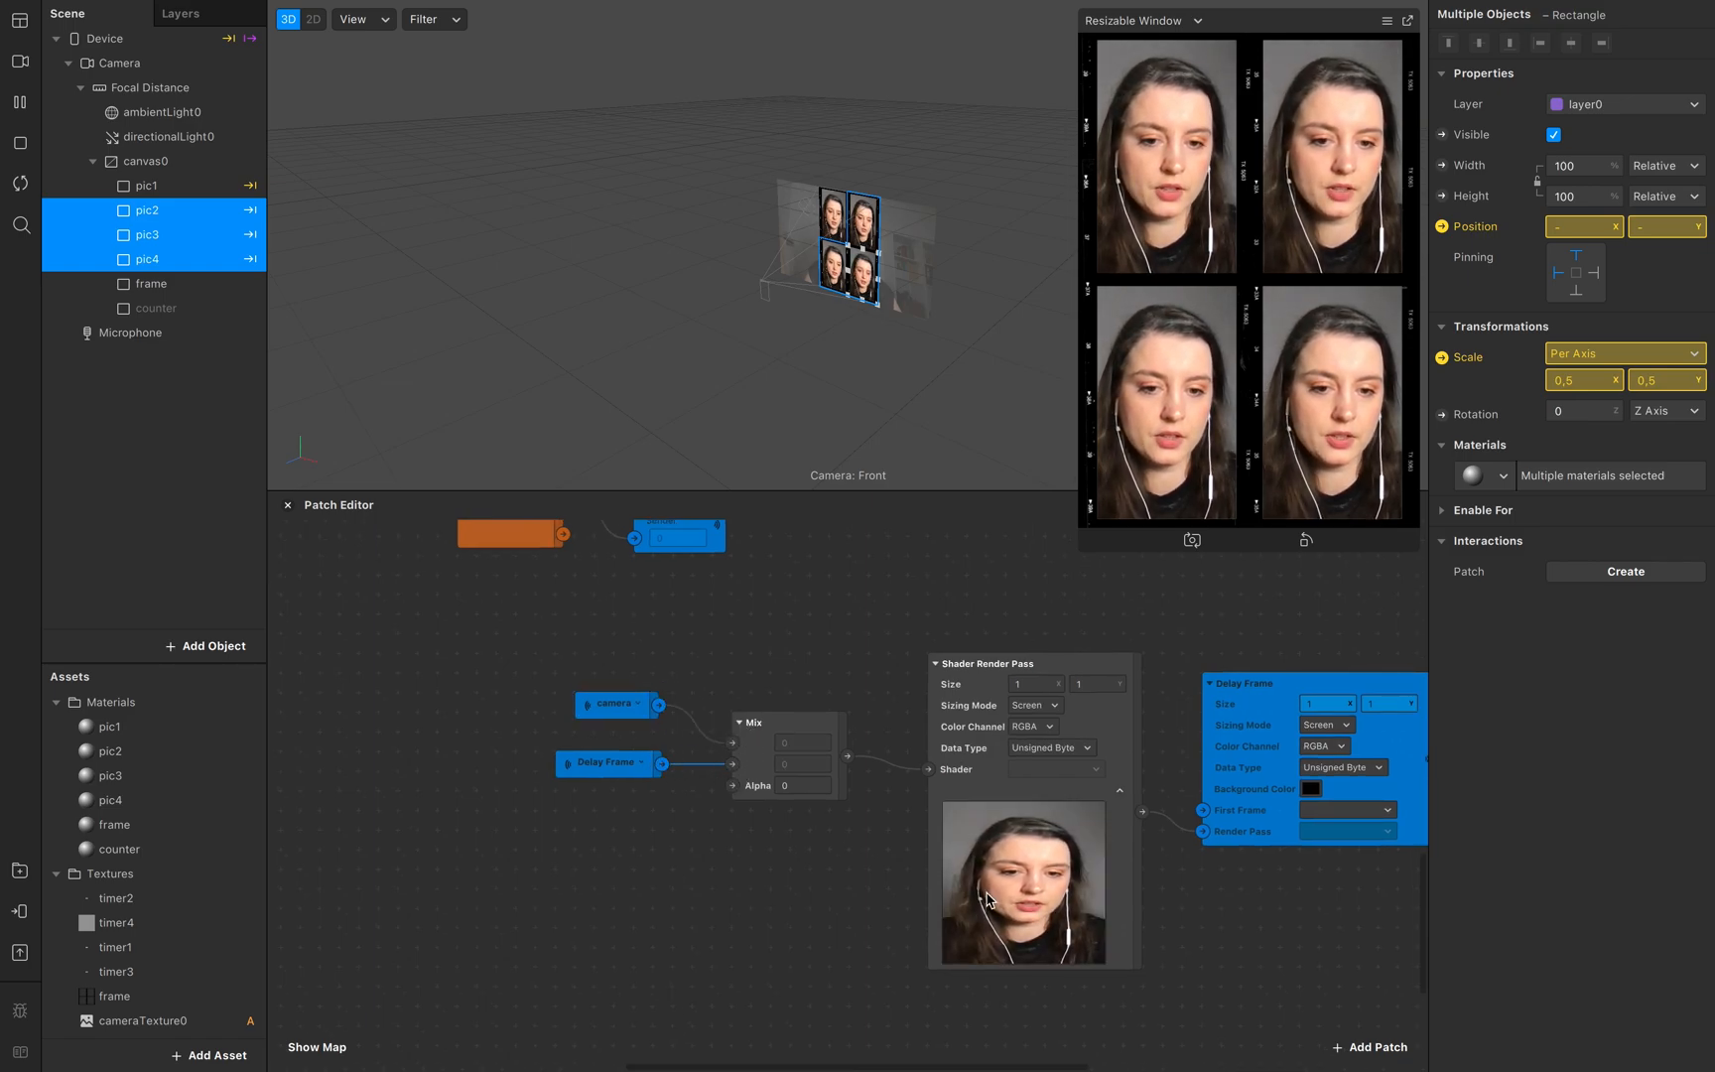
# Step: Create a Diffuse Texture patch for the pic1 material below Delay Frame and connect the Shader Render Pass output to it
pyautogui.hscroll(3, 992, 904)
pyautogui.hscroll(1, 1003, 908)
pyautogui.hscroll(3, 911, 934)
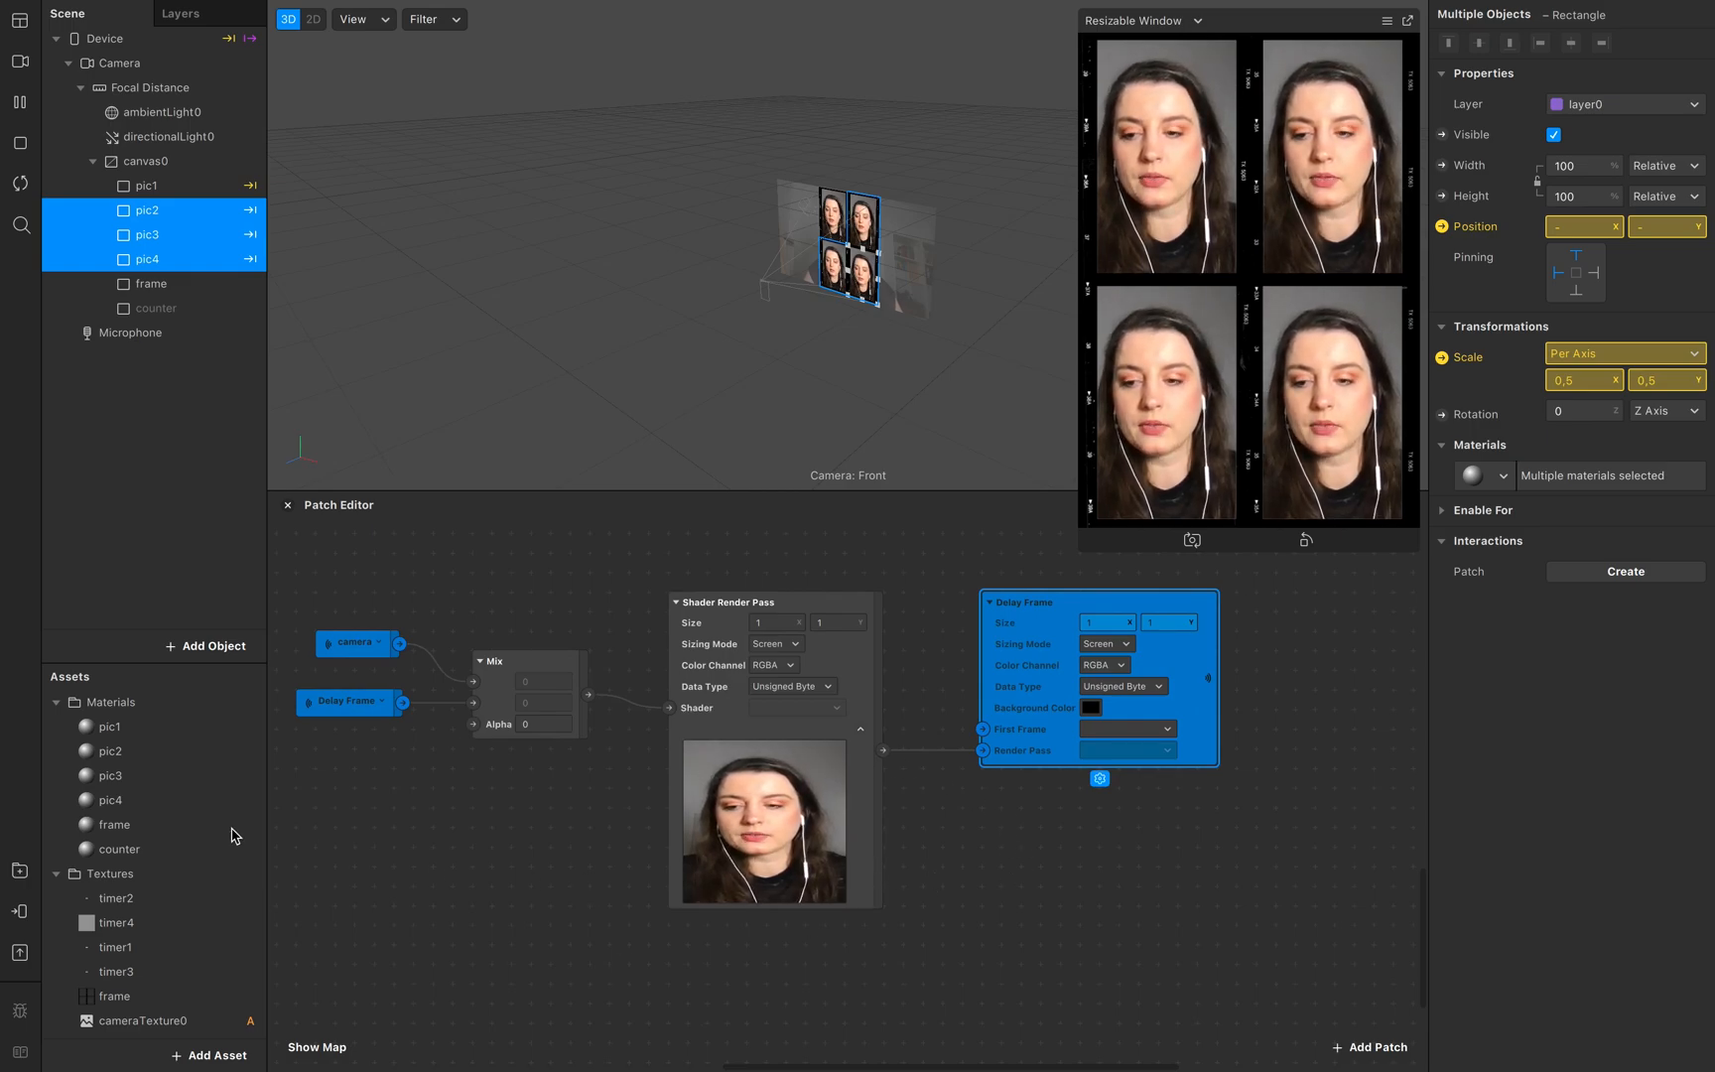
pyautogui.click(128, 734)
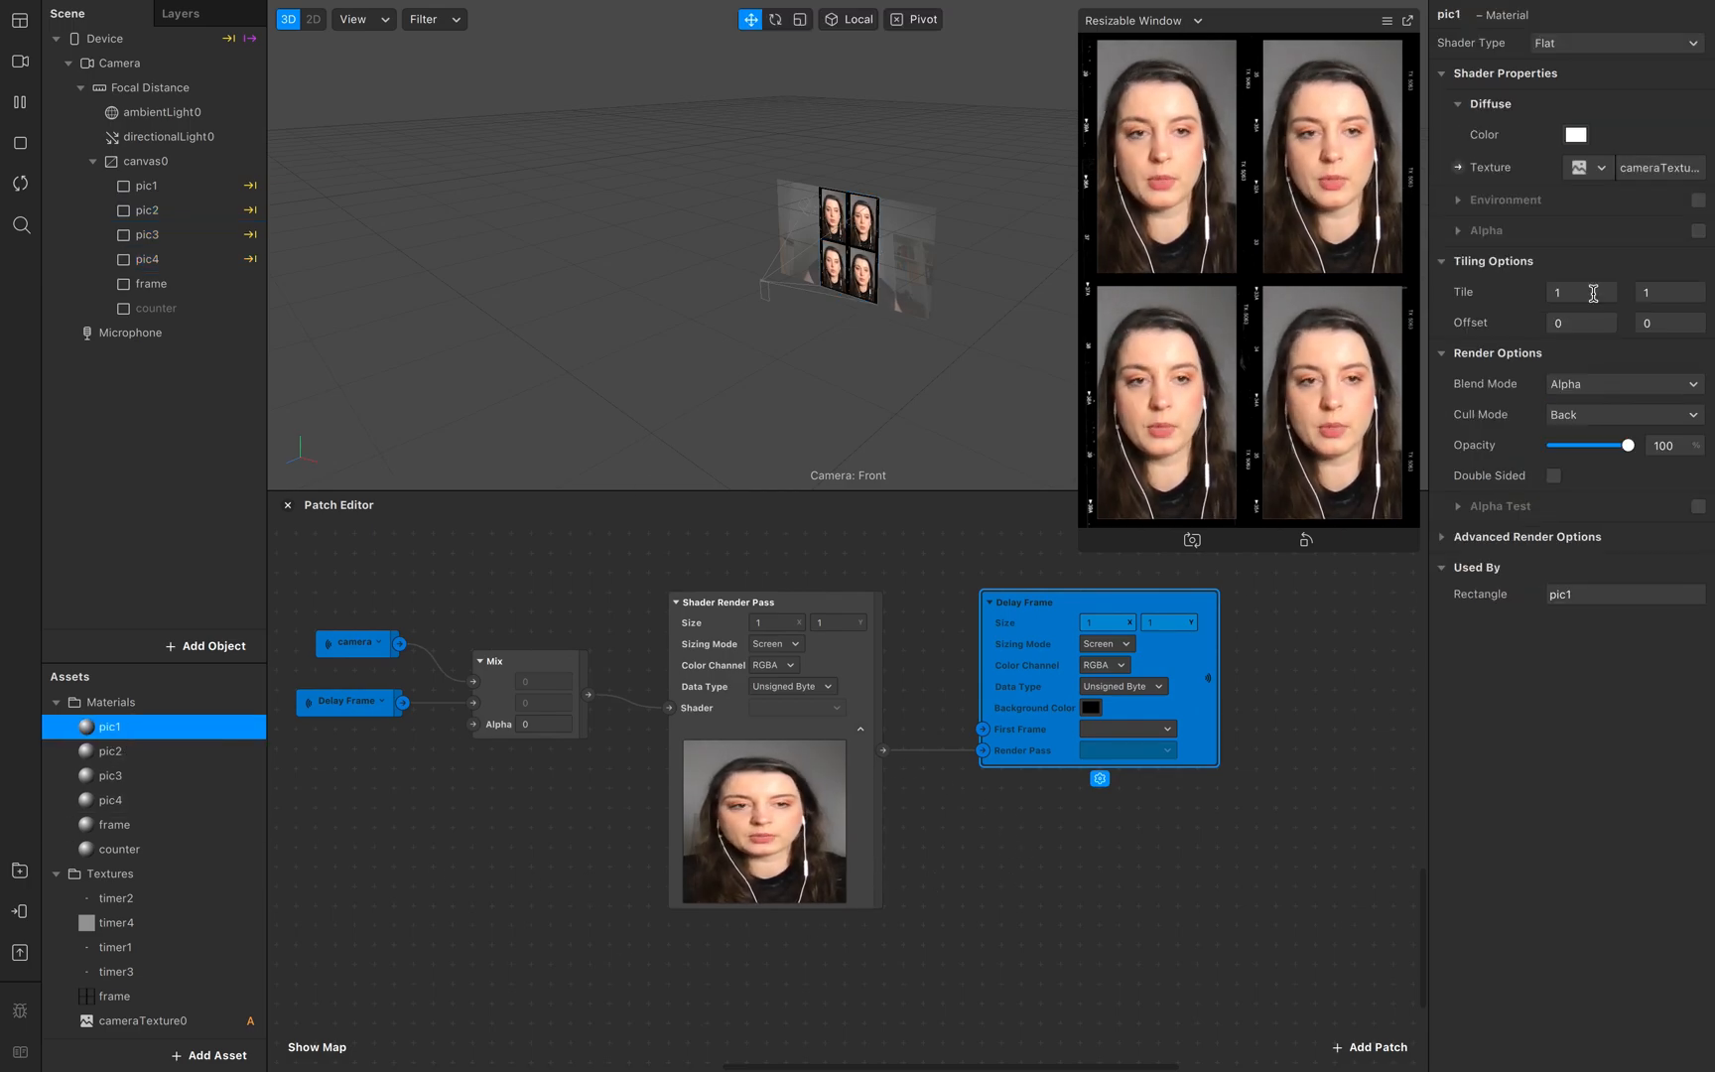
pyautogui.click(1458, 168)
pyautogui.moveTo(896, 794); pyautogui.dragTo(1108, 844)
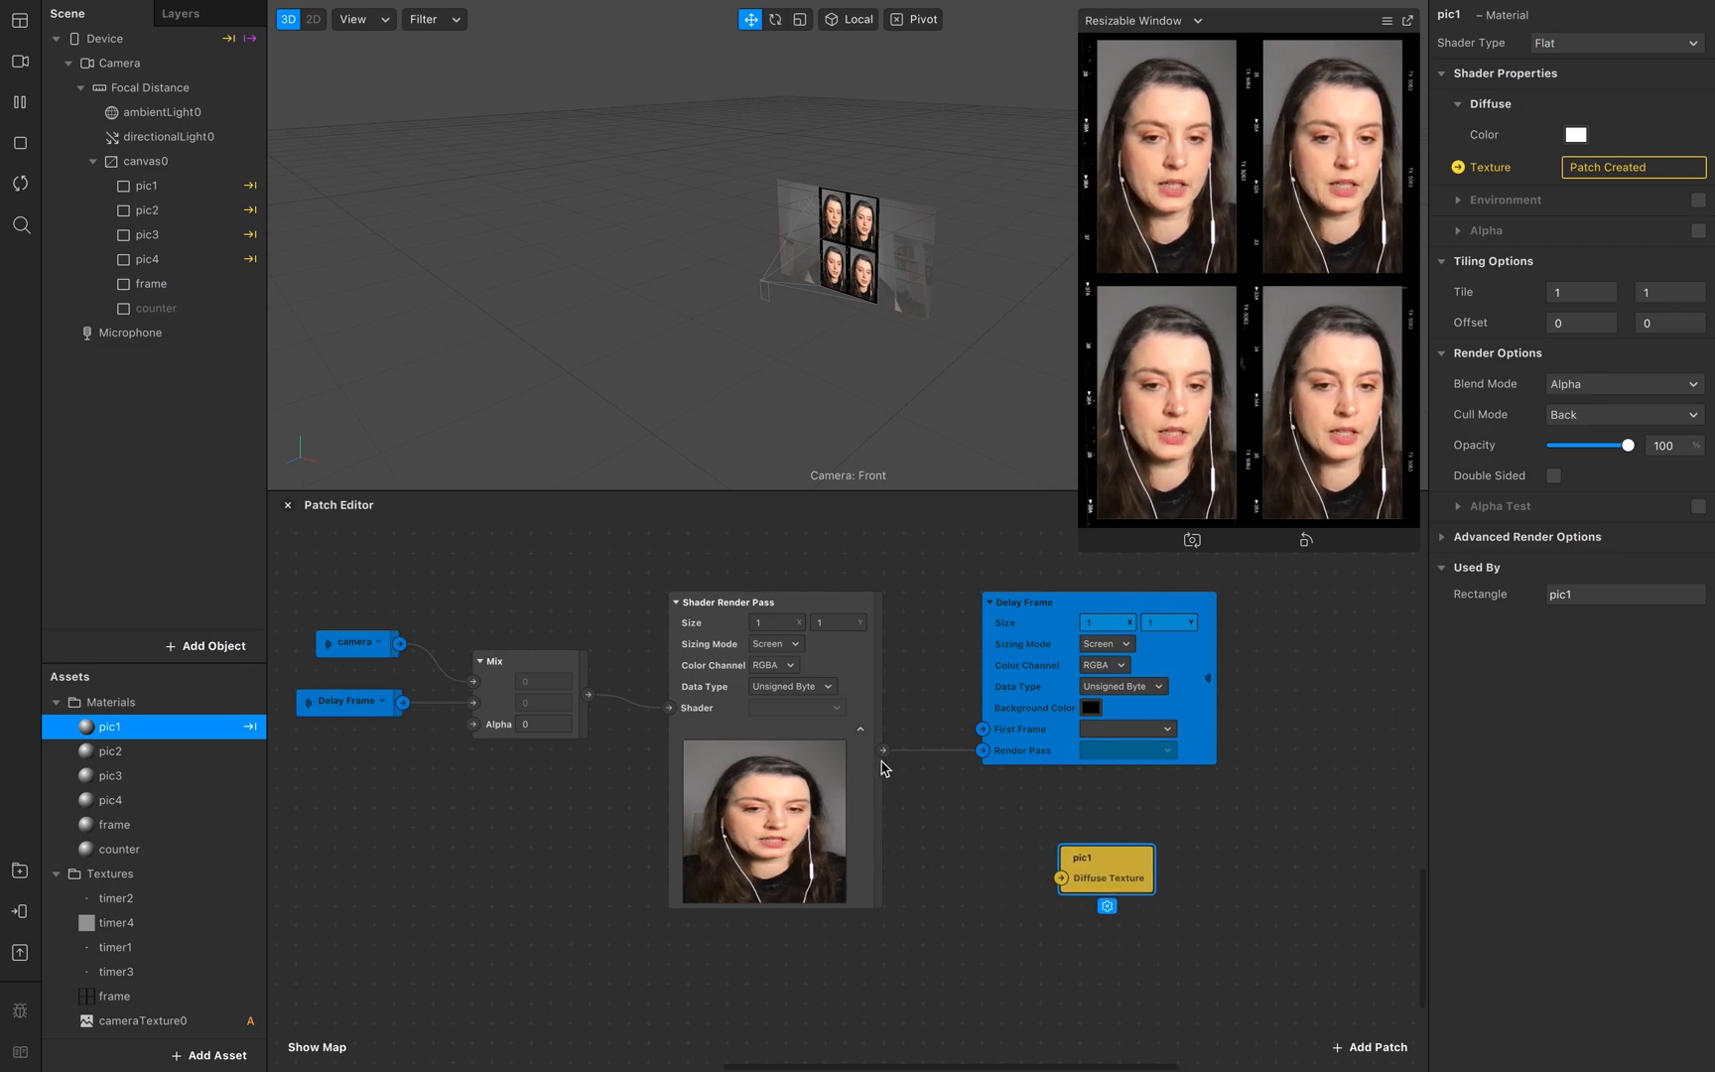
pyautogui.moveTo(884, 751); pyautogui.dragTo(1062, 879)
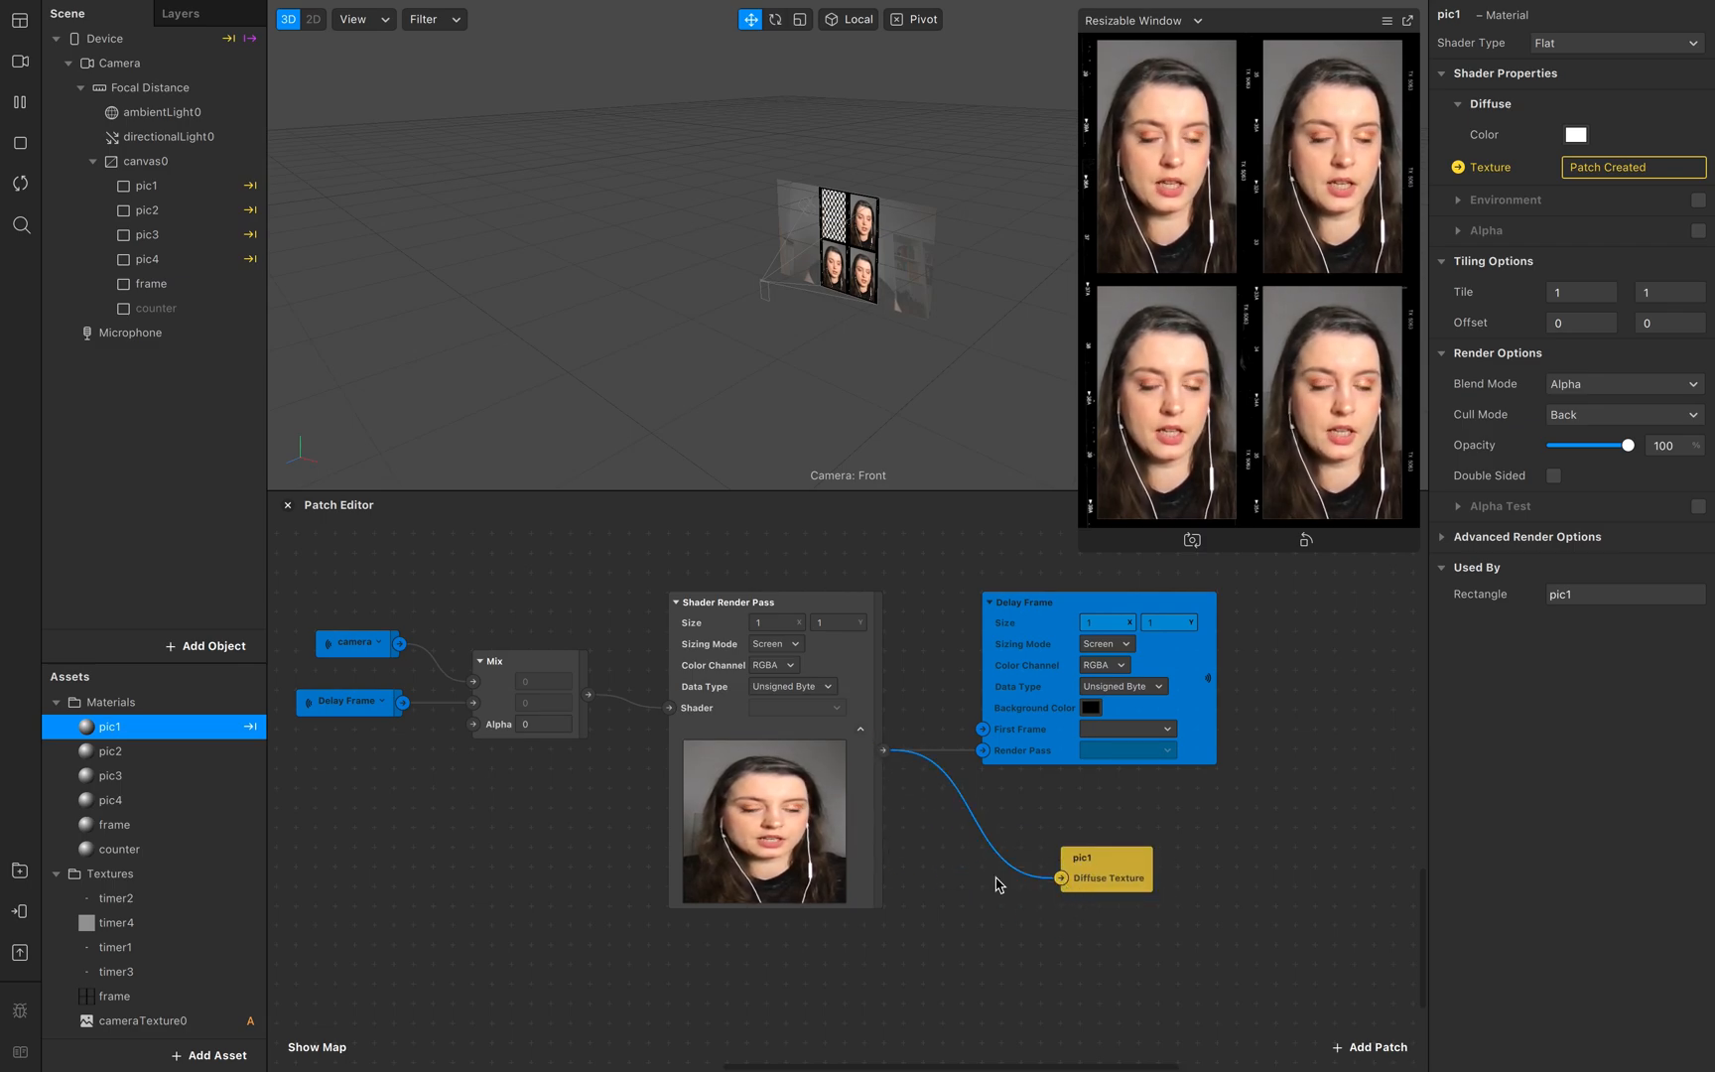
# Step: Set the Mix patch's Alpha to 1 to test freezing the pic1 image
pyautogui.click(547, 724)
pyautogui.press('BackSpace')
pyautogui.write('1')
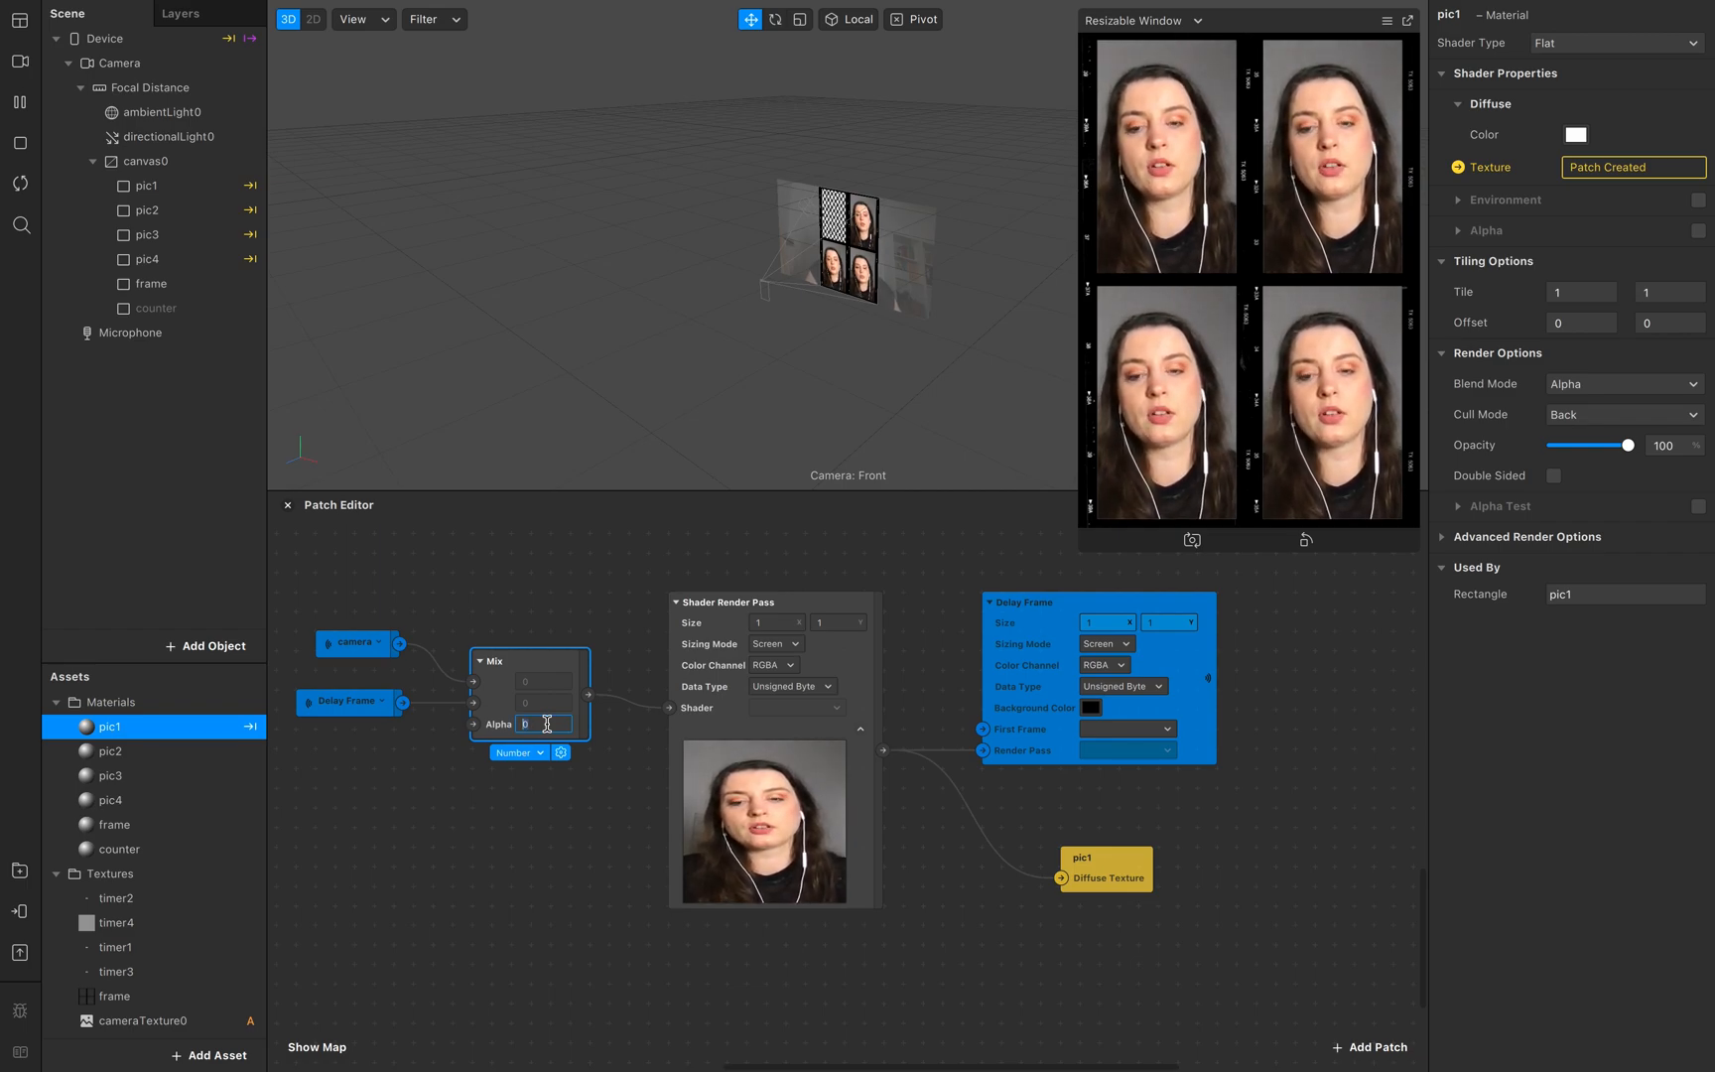
pyautogui.click(582, 845)
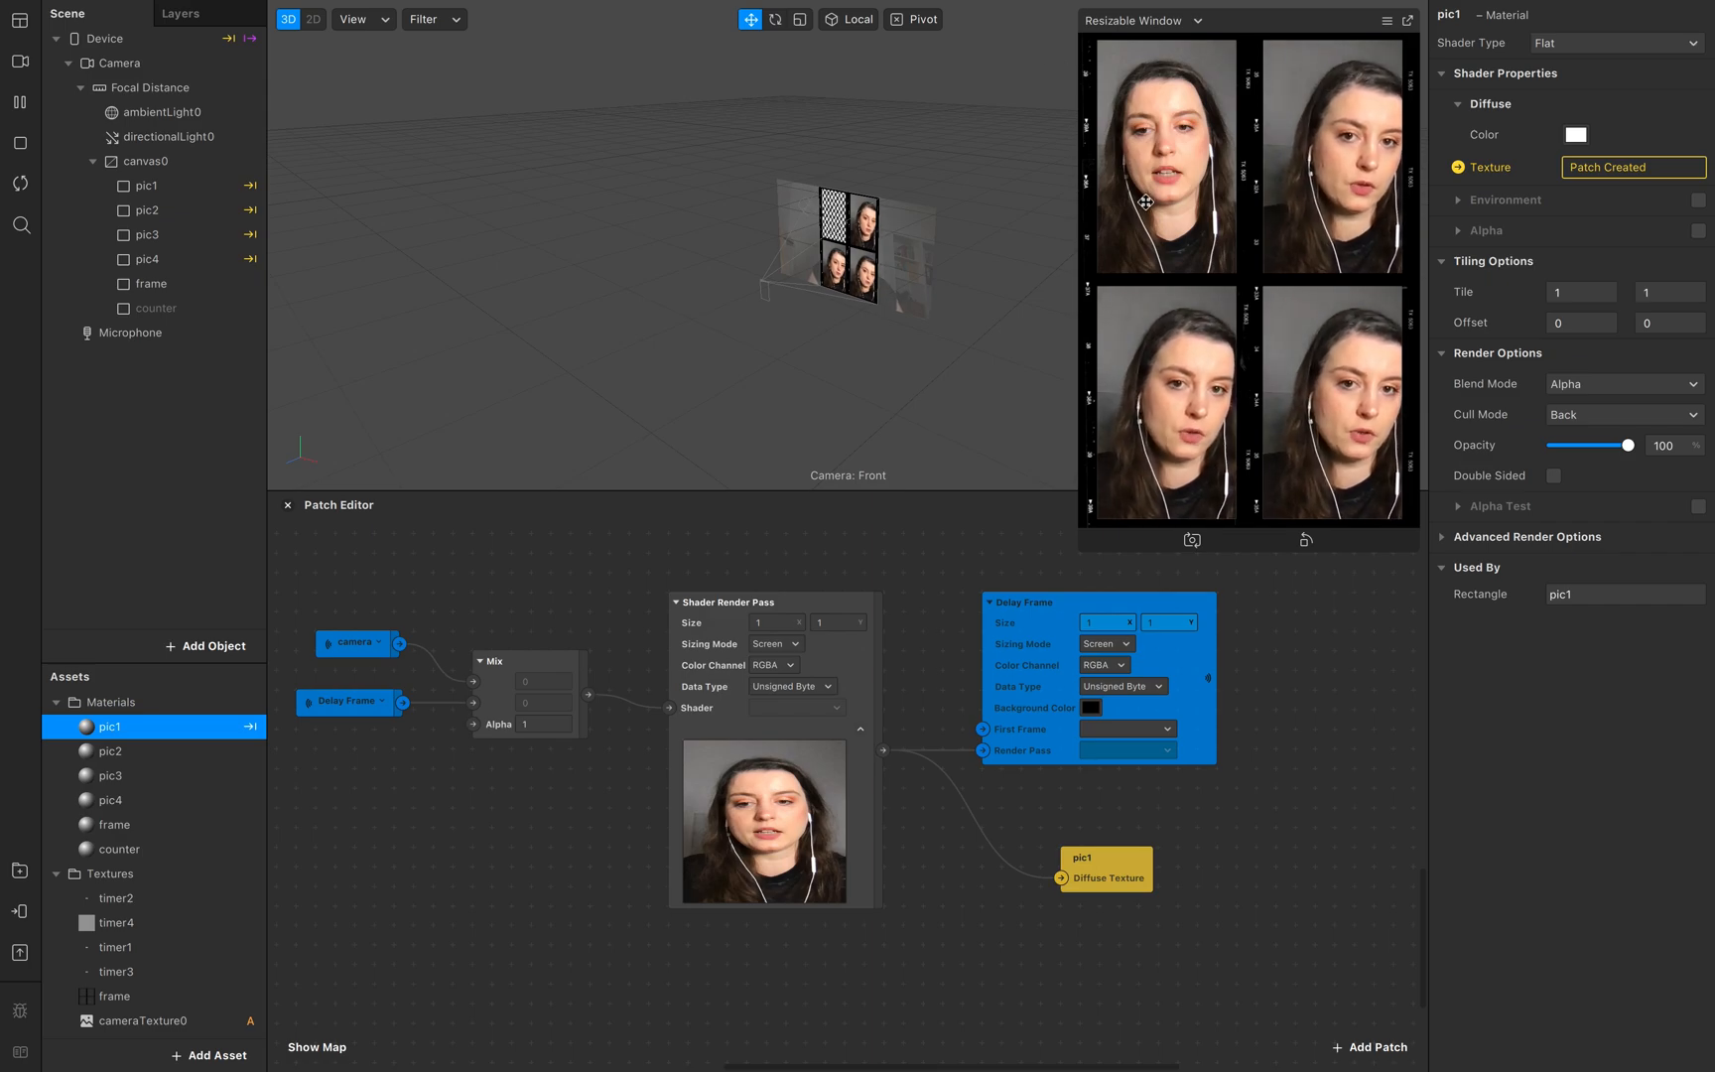
# Step: Add a Screen Tap patch in the empty area well left of the Mix patch
pyautogui.hscroll(-5, 525, 746)
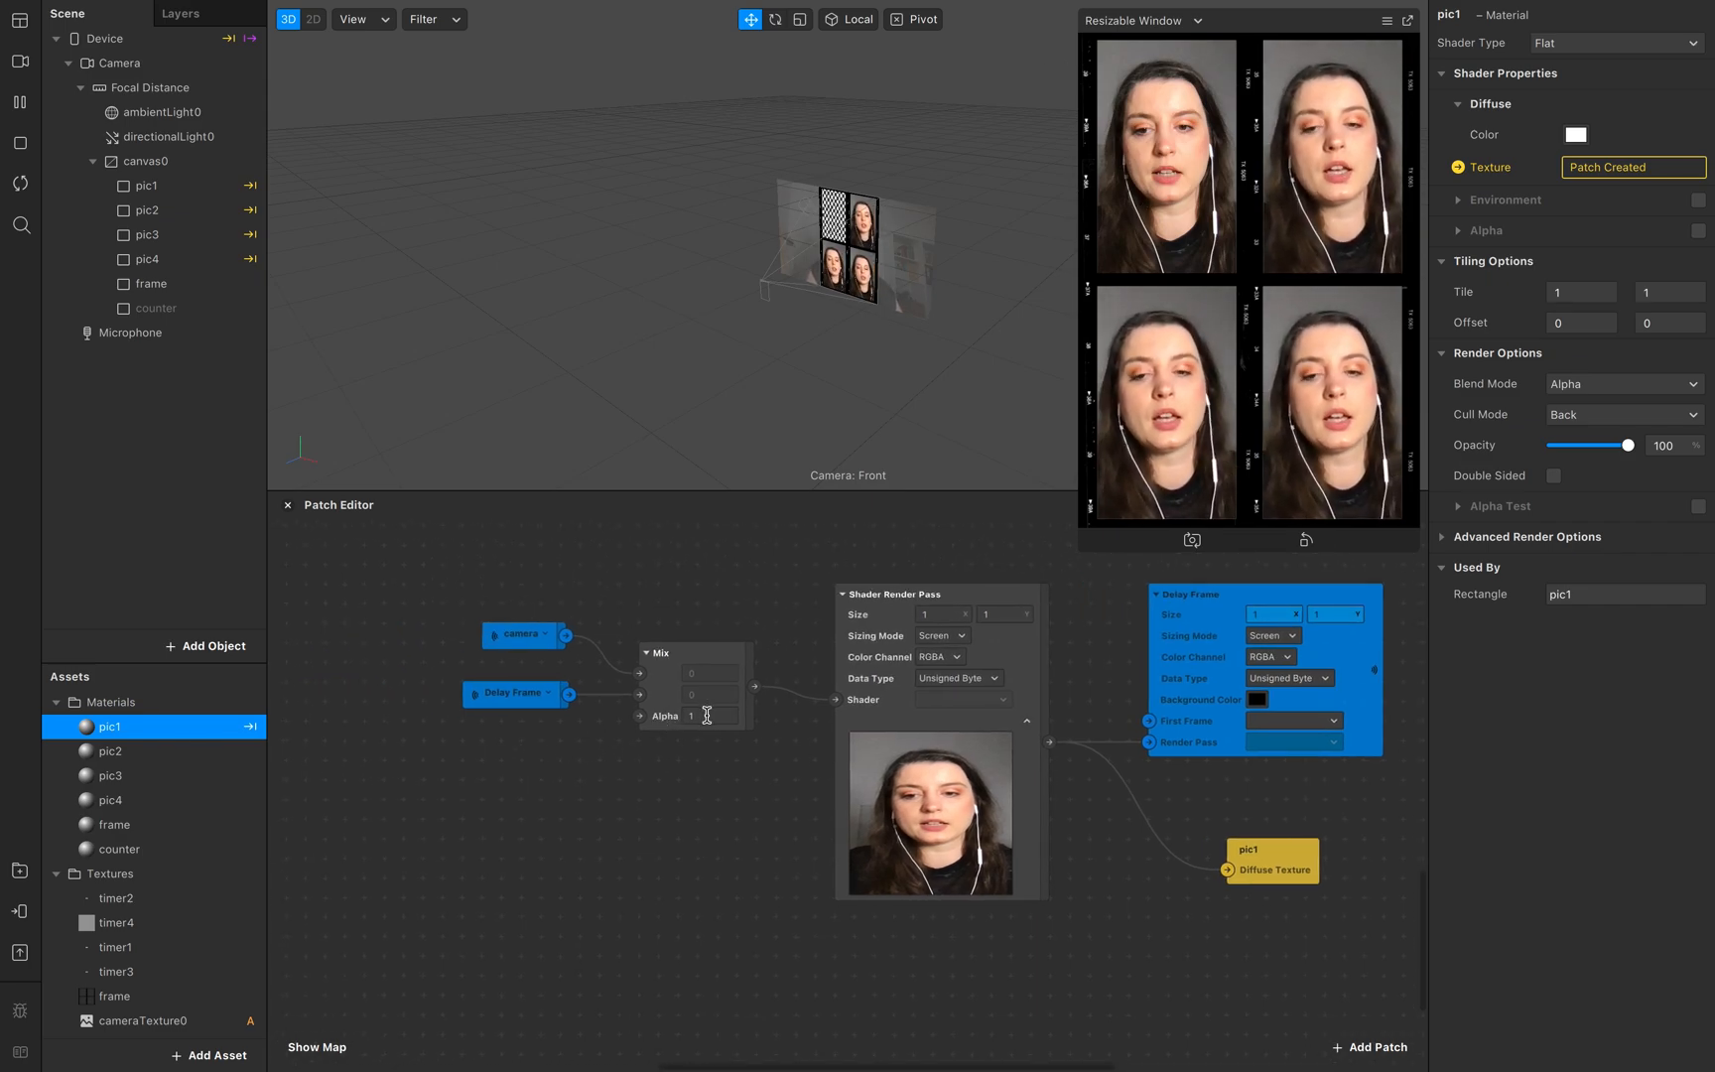
pyautogui.hscroll(-12, 707, 715)
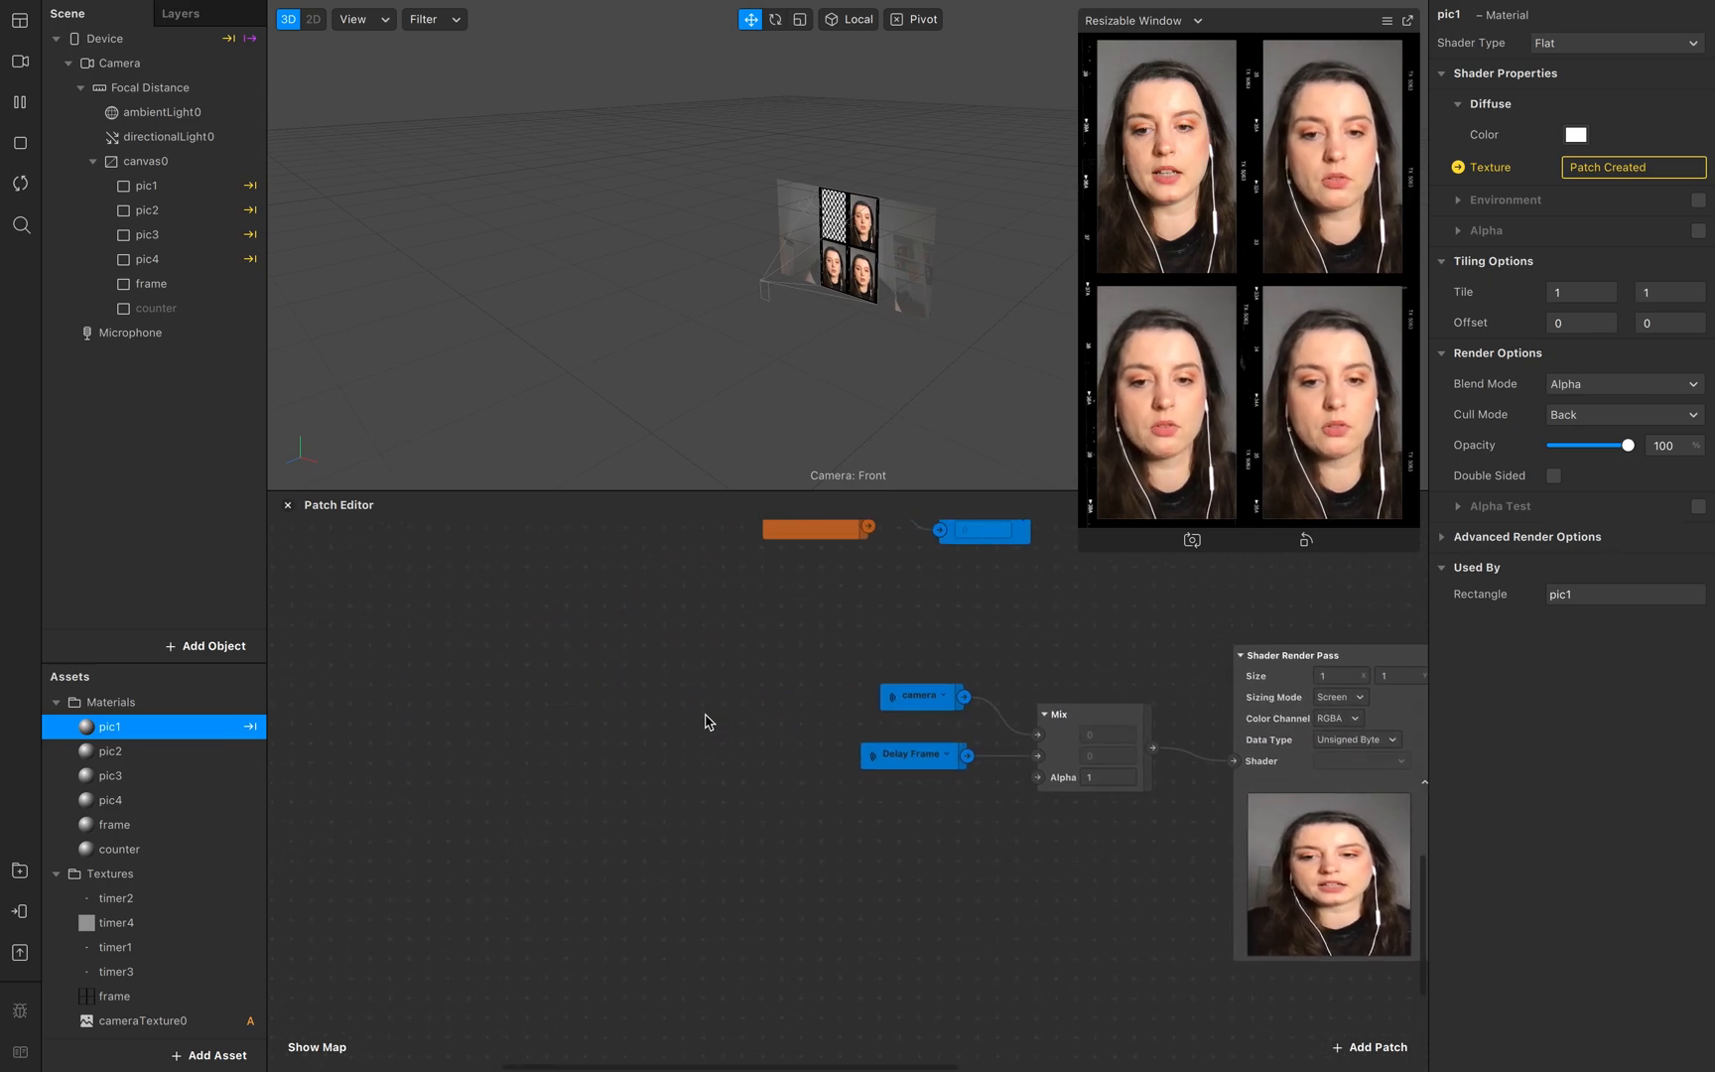
pyautogui.doubleClick(434, 749)
pyautogui.write('scree')
pyautogui.press('Down')
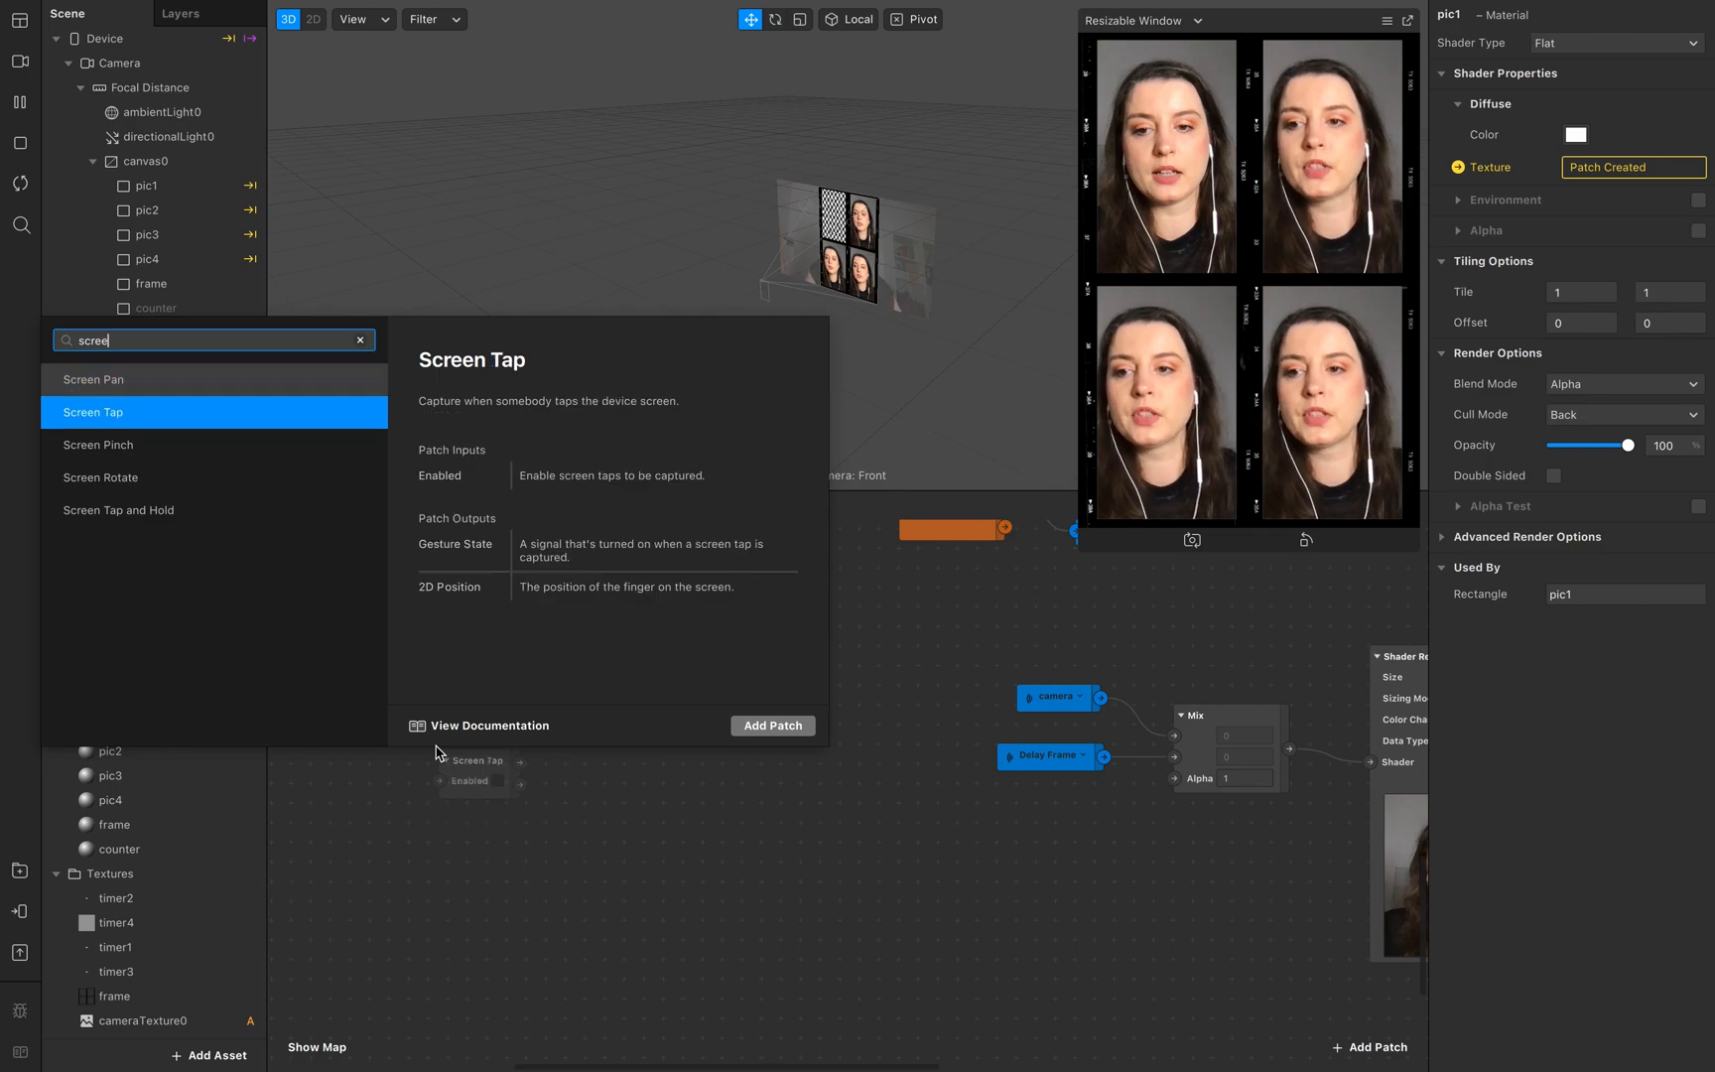
pyautogui.press('Return')
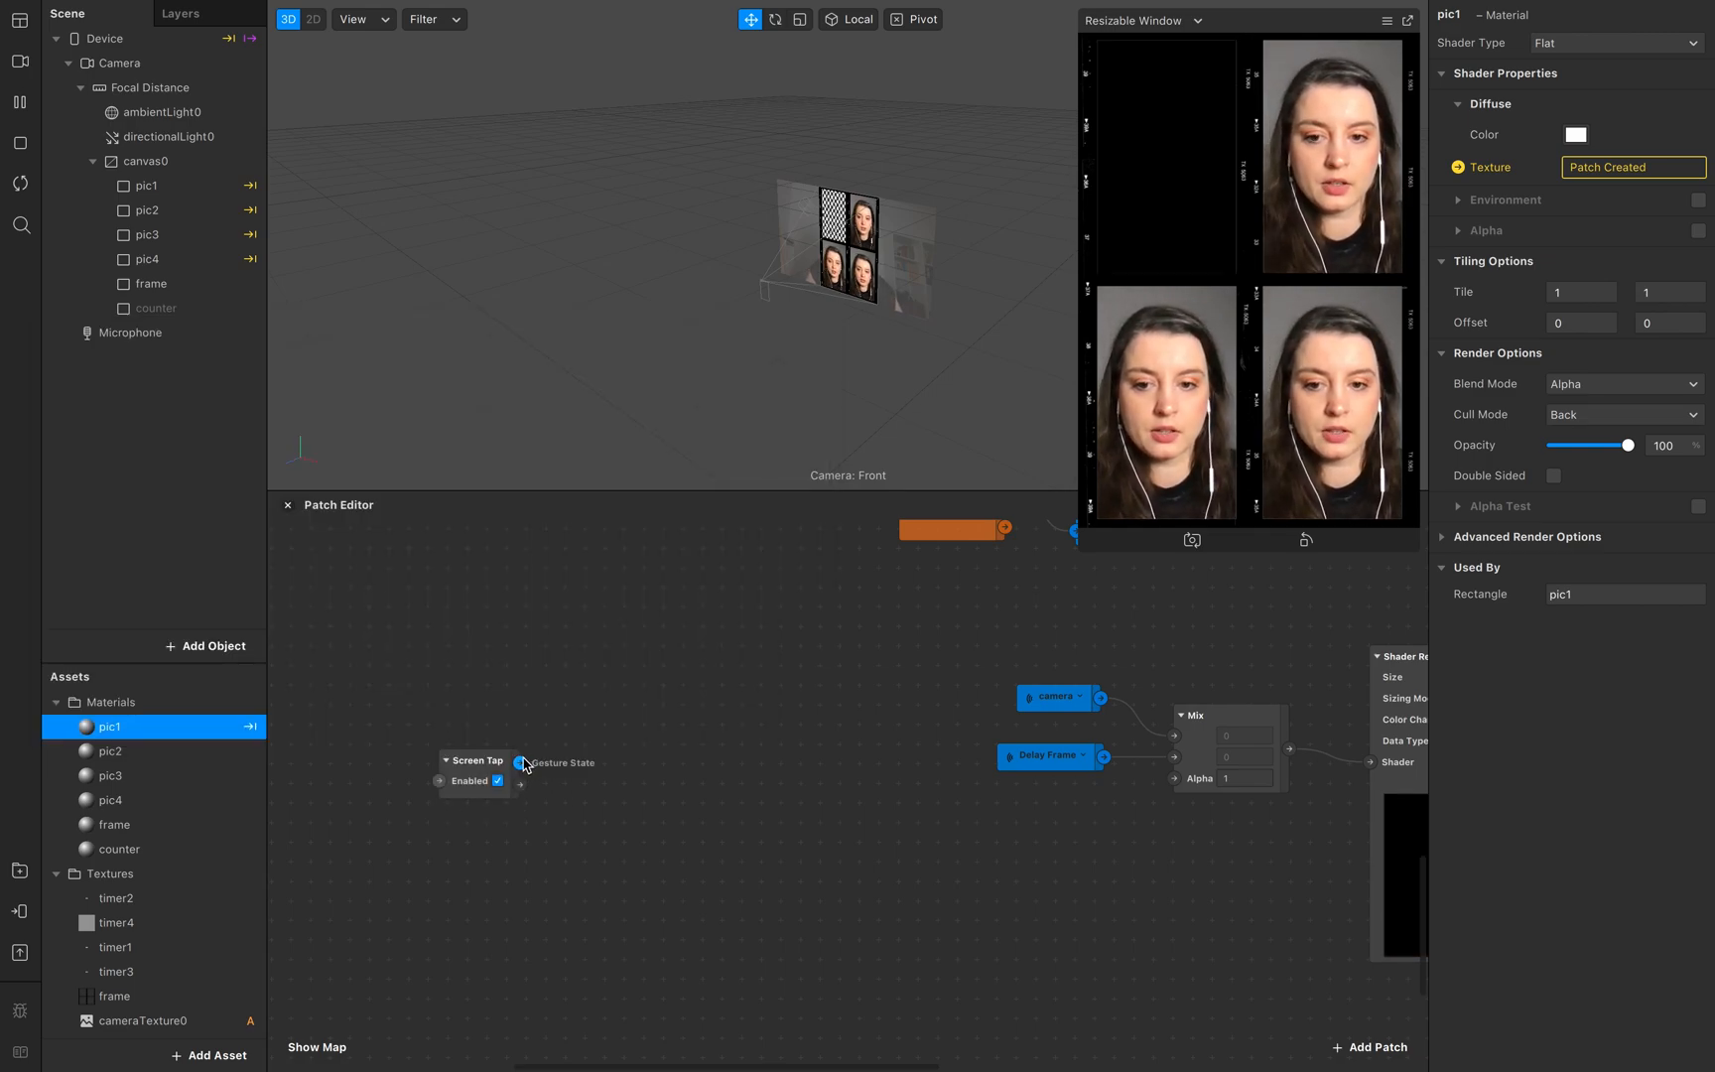
# Step: Add a Switch patch turned on by Screen Tap's Gesture State and connect its output to Mix's Alpha
pyautogui.moveTo(521, 763); pyautogui.dragTo(719, 784)
pyautogui.write('switch')
pyautogui.press('Return')
pyautogui.moveTo(517, 763); pyautogui.dragTo(1176, 781)
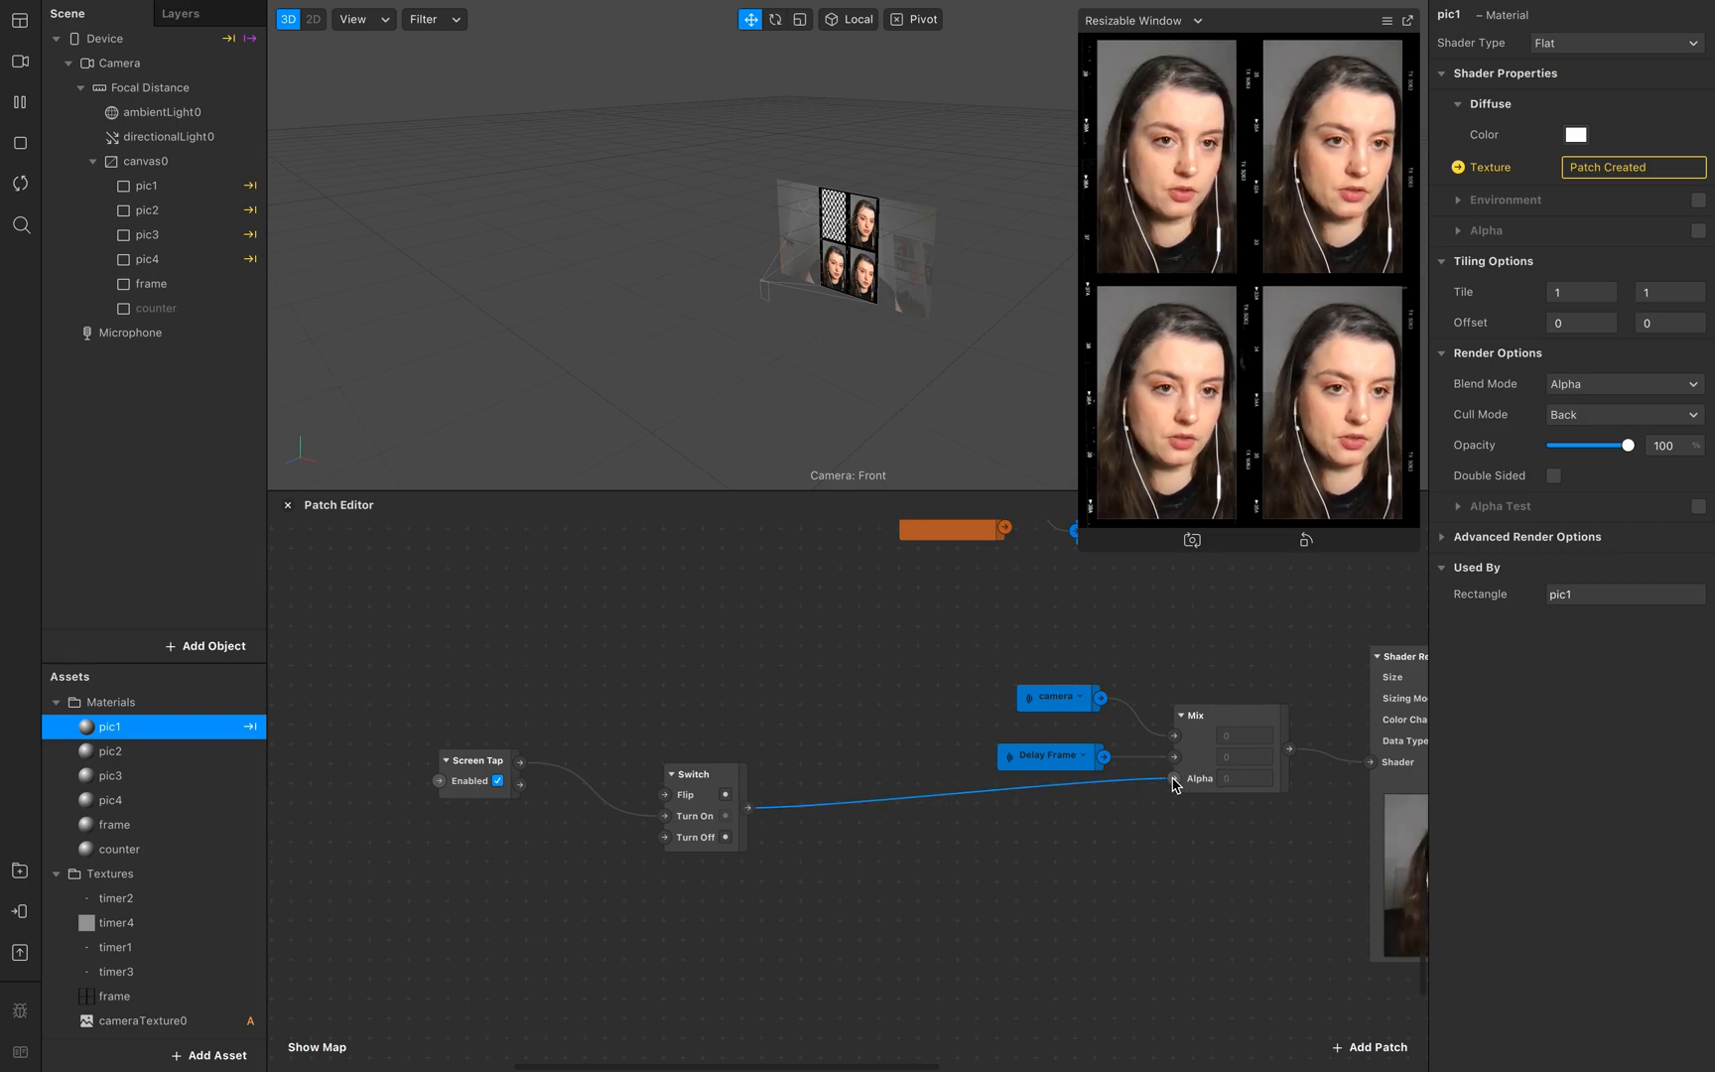
# Step: Enable Simulate Touch for the preview and test pic1's freeze with a tap on the preview and a restart of the effect
pyautogui.hscroll(5, 1092, 854)
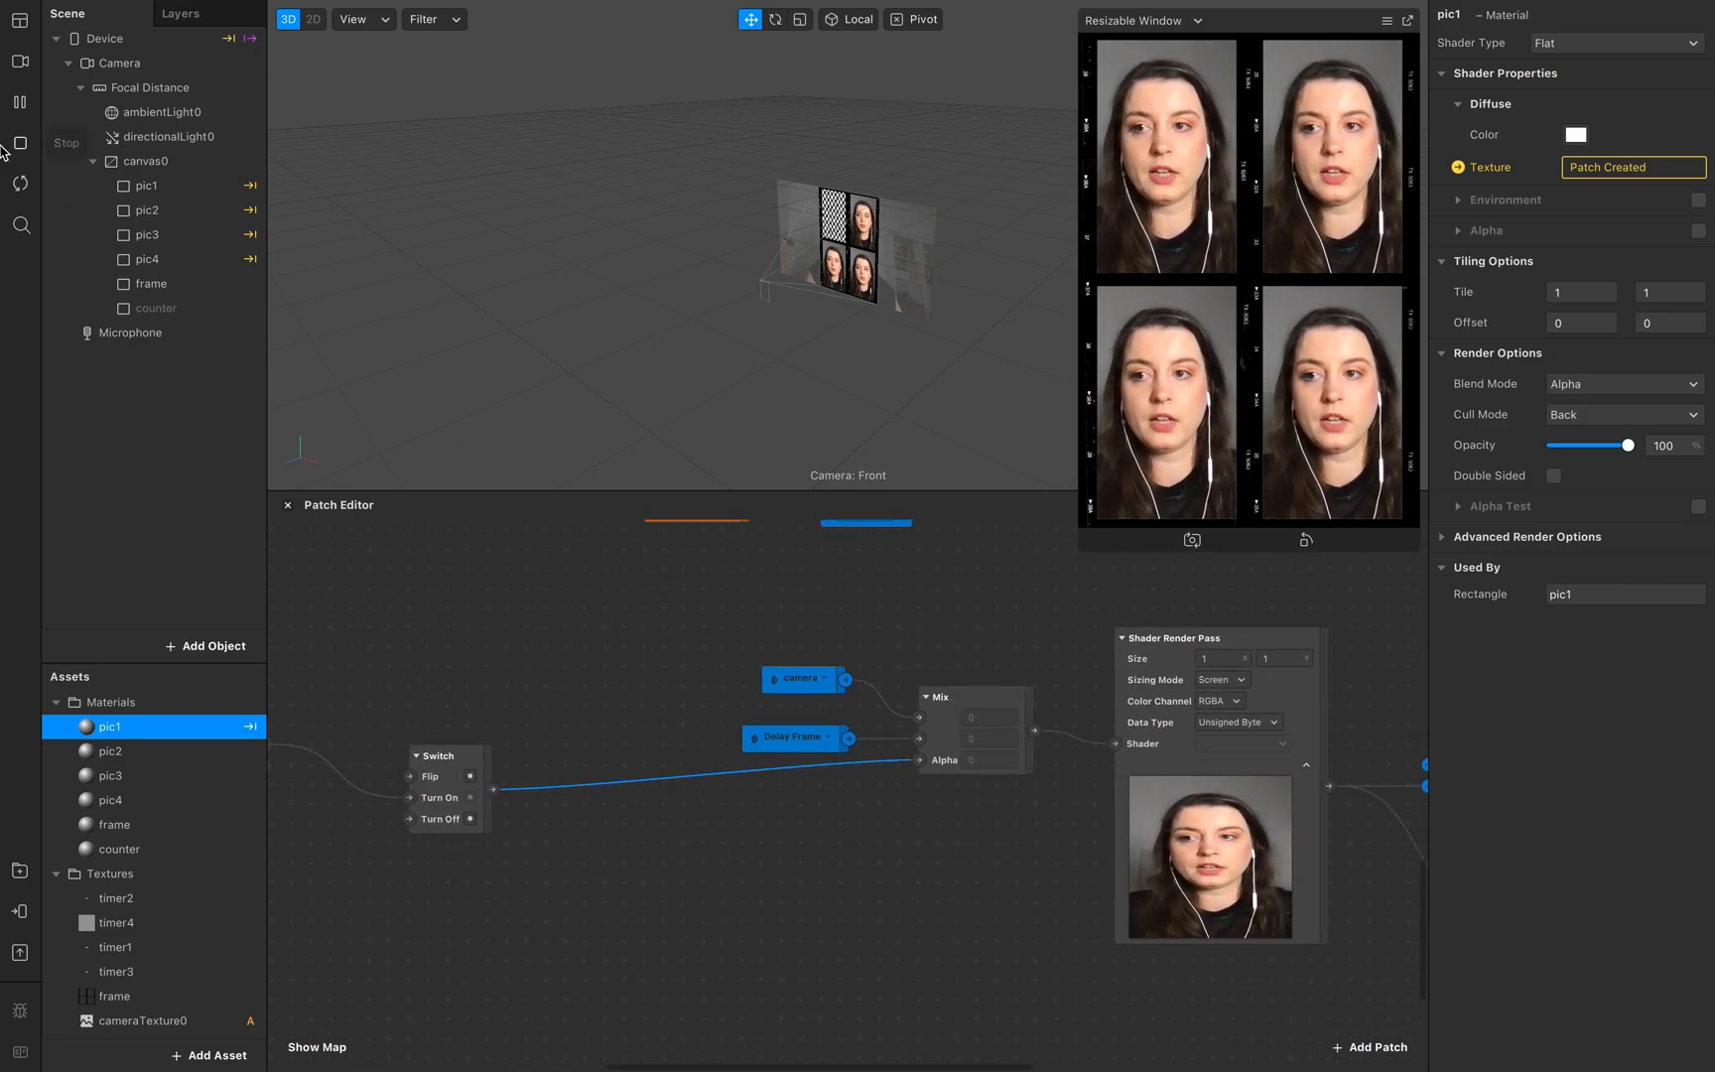
pyautogui.hscroll(3, 1167, 940)
pyautogui.scroll(3, 1166, 940)
pyautogui.hscroll(2, 1166, 940)
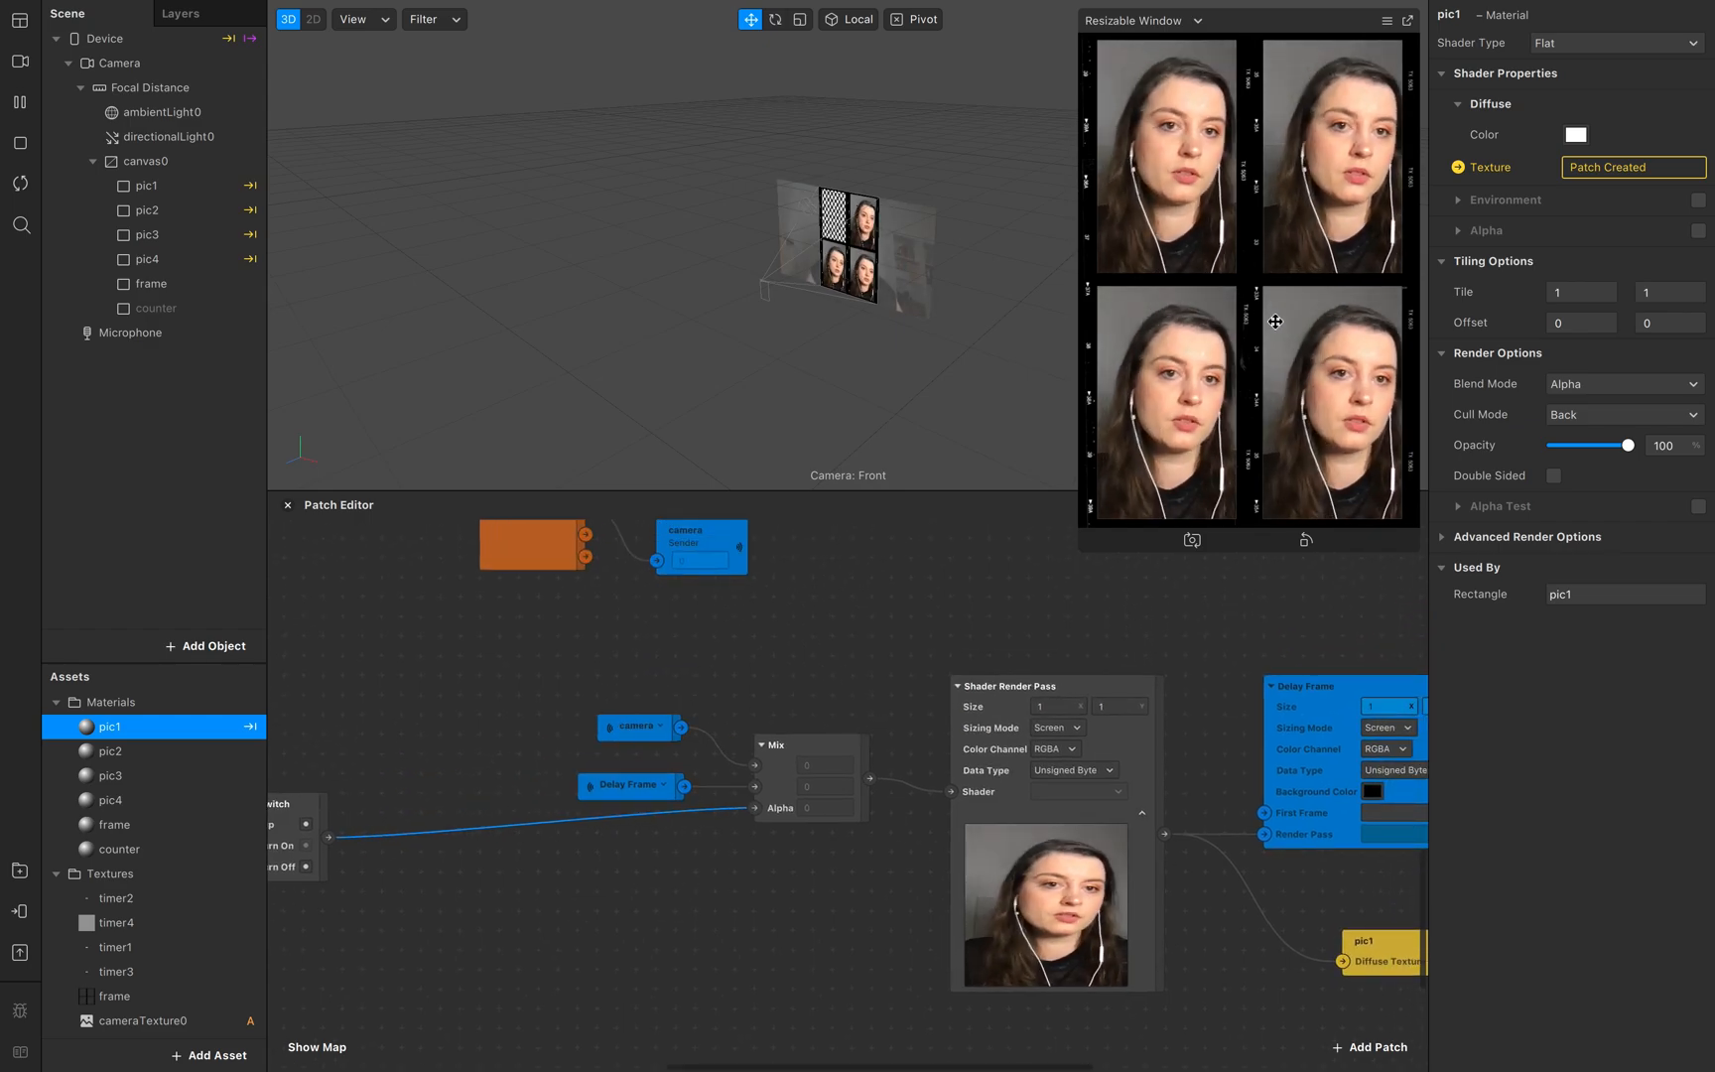
pyautogui.click(1385, 21)
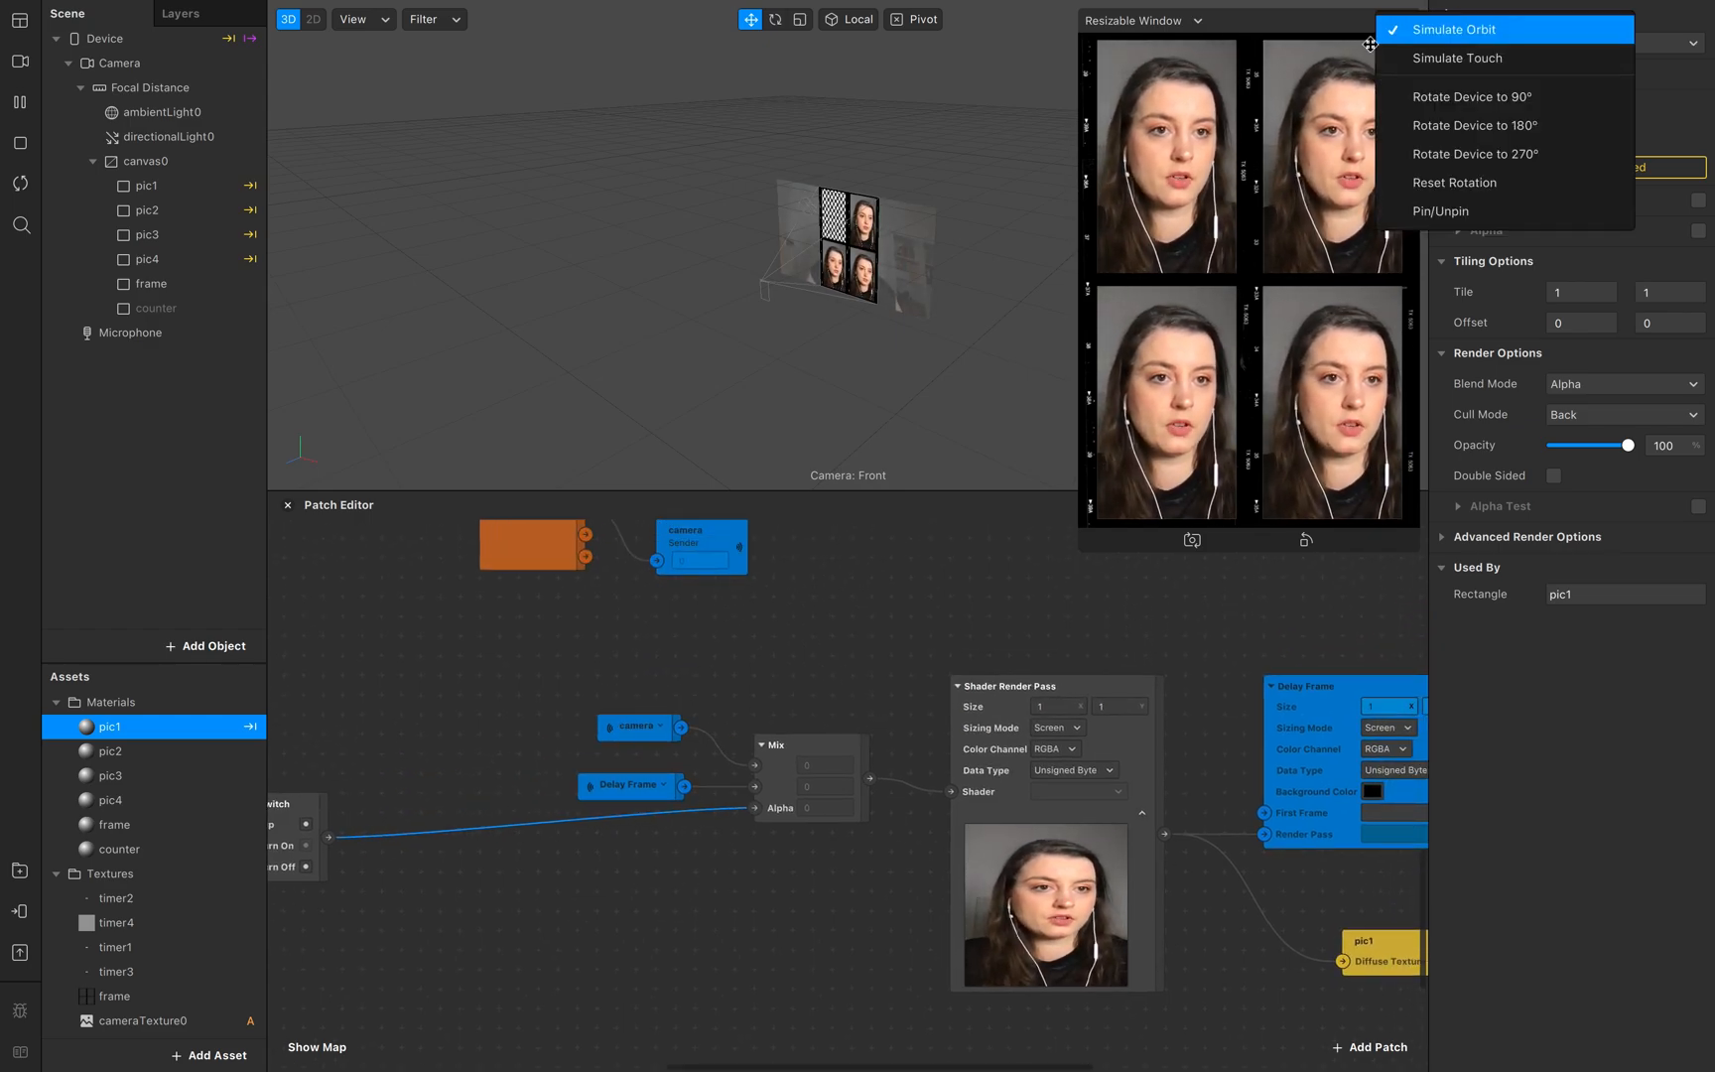
pyautogui.click(1484, 66)
pyautogui.click(1261, 325)
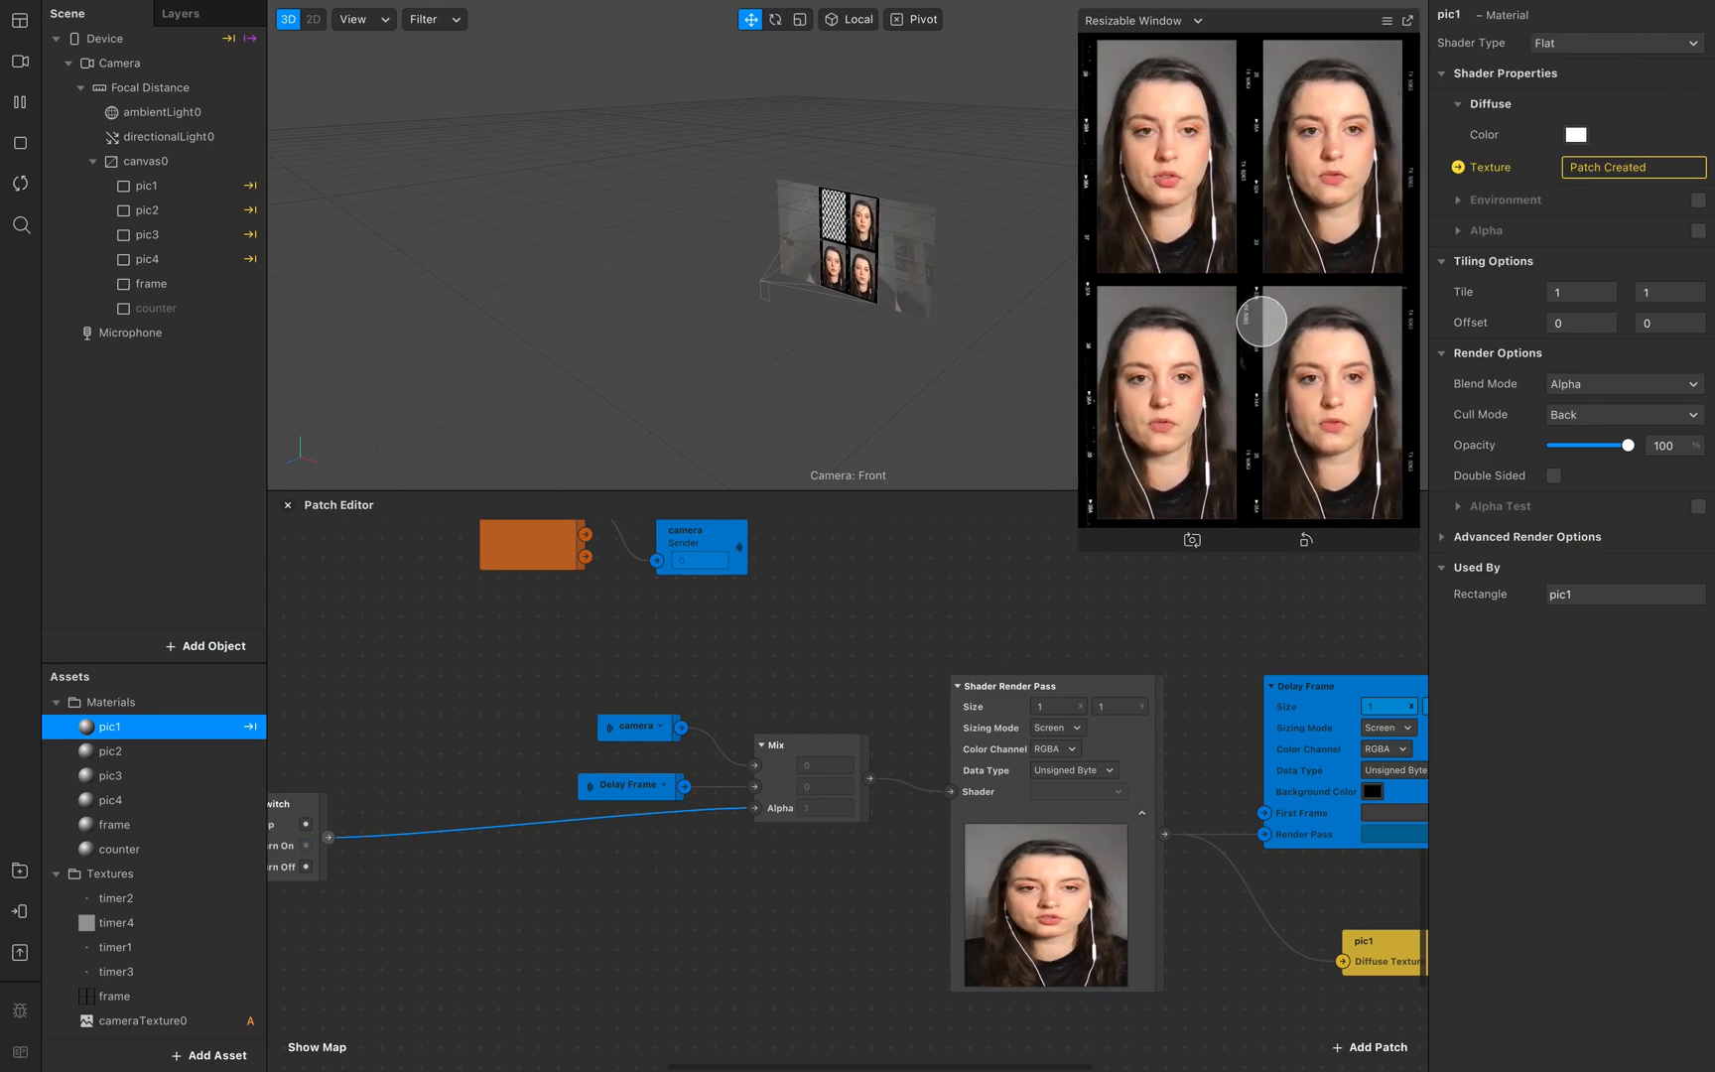
pyautogui.hscroll(-6, 820, 762)
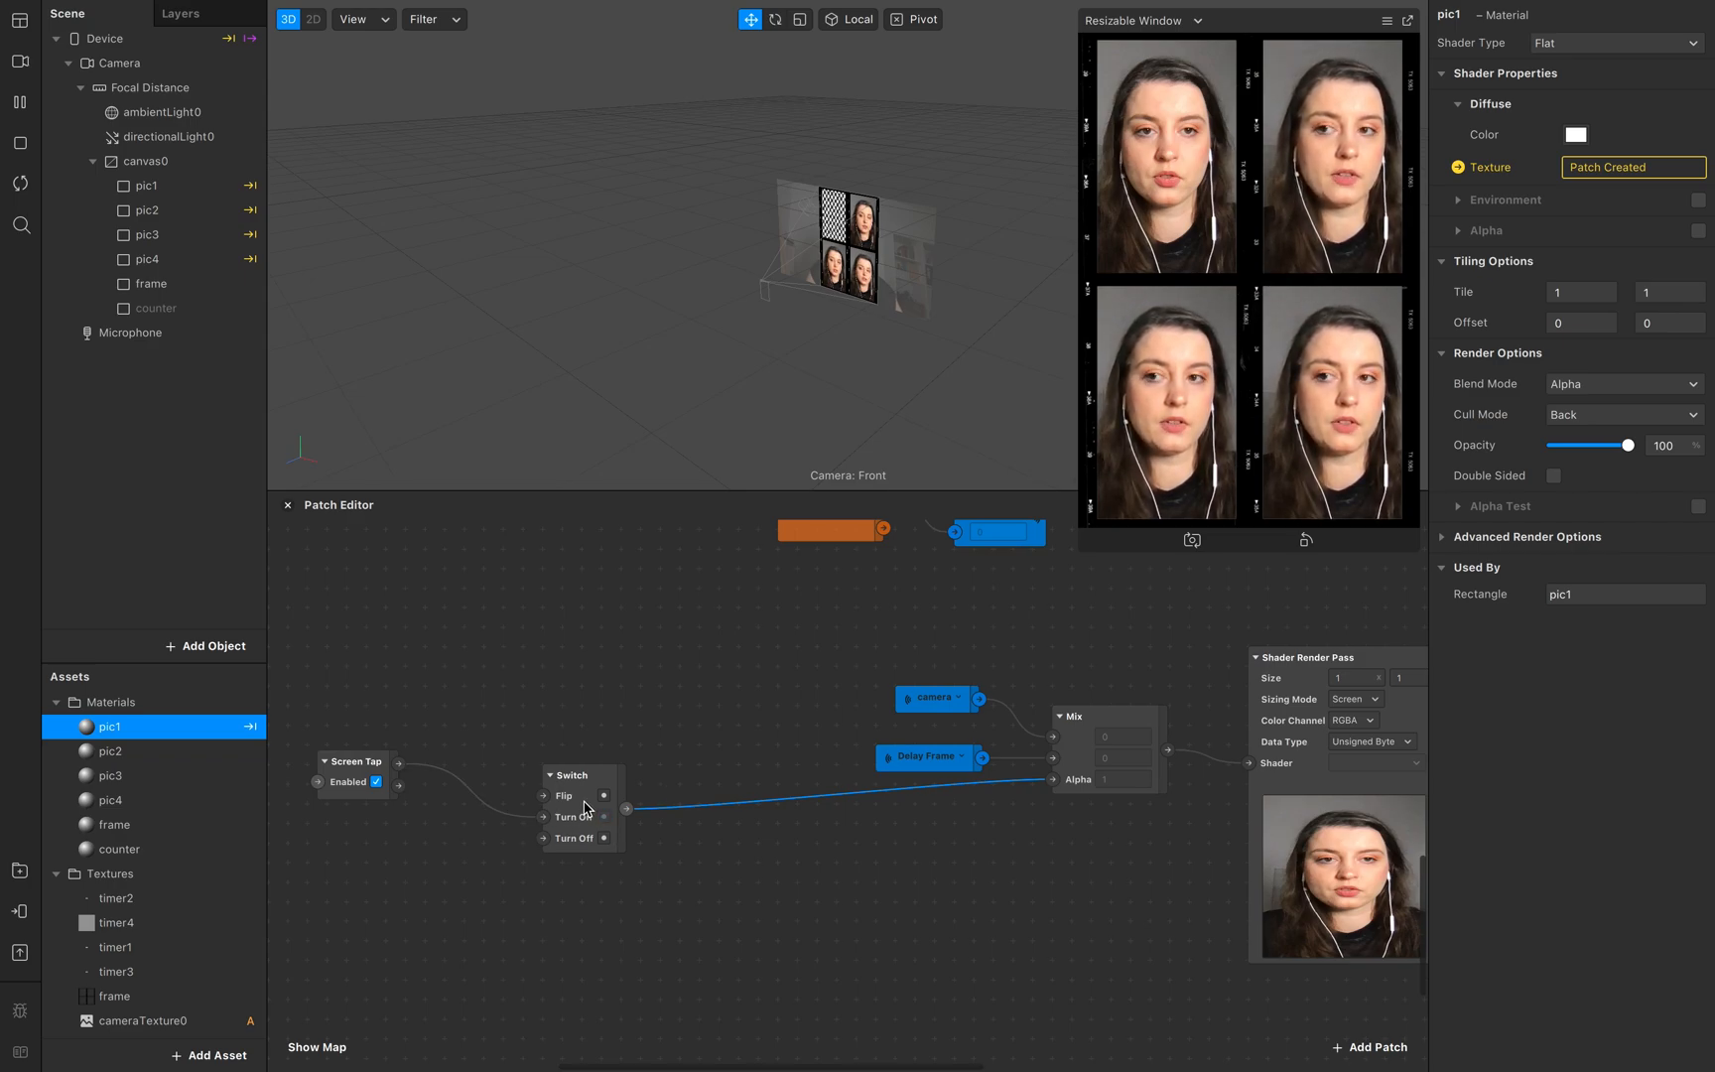
pyautogui.click(19, 182)
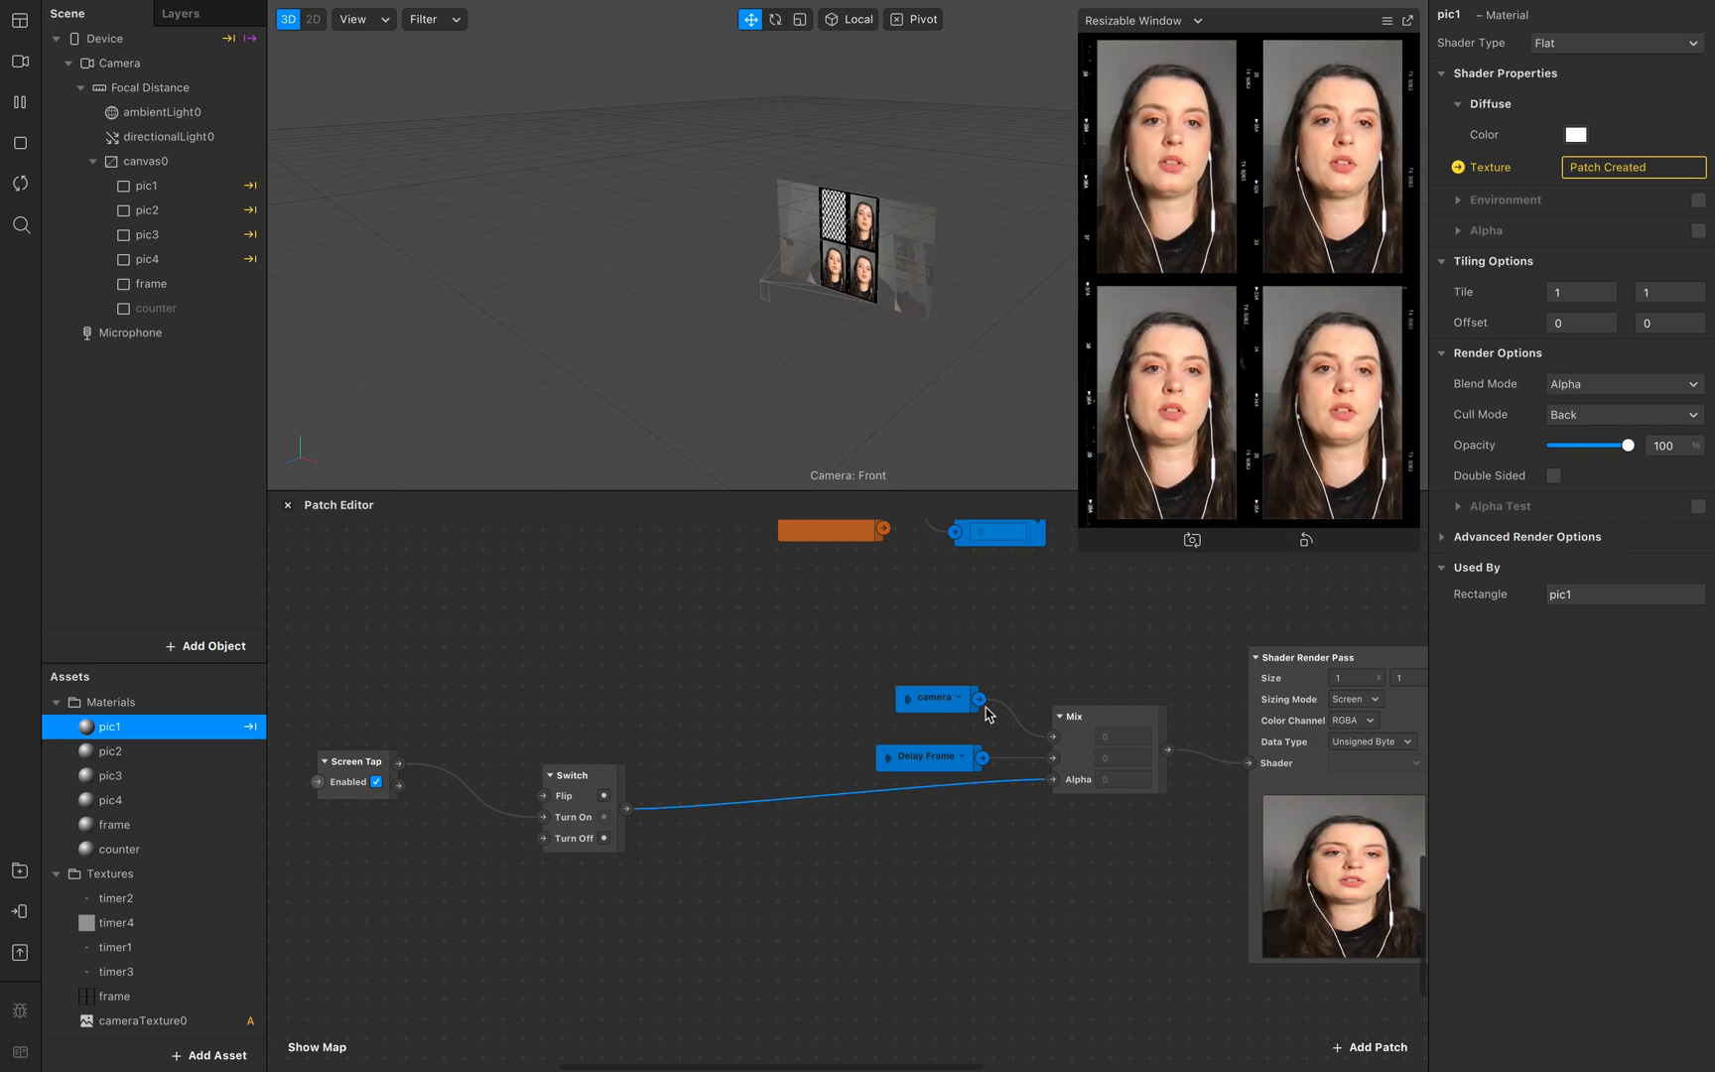
# Step: Import the Pola color LUT from the AR Library's full Color LUTs list and close the library
pyautogui.hscroll(3, 987, 712)
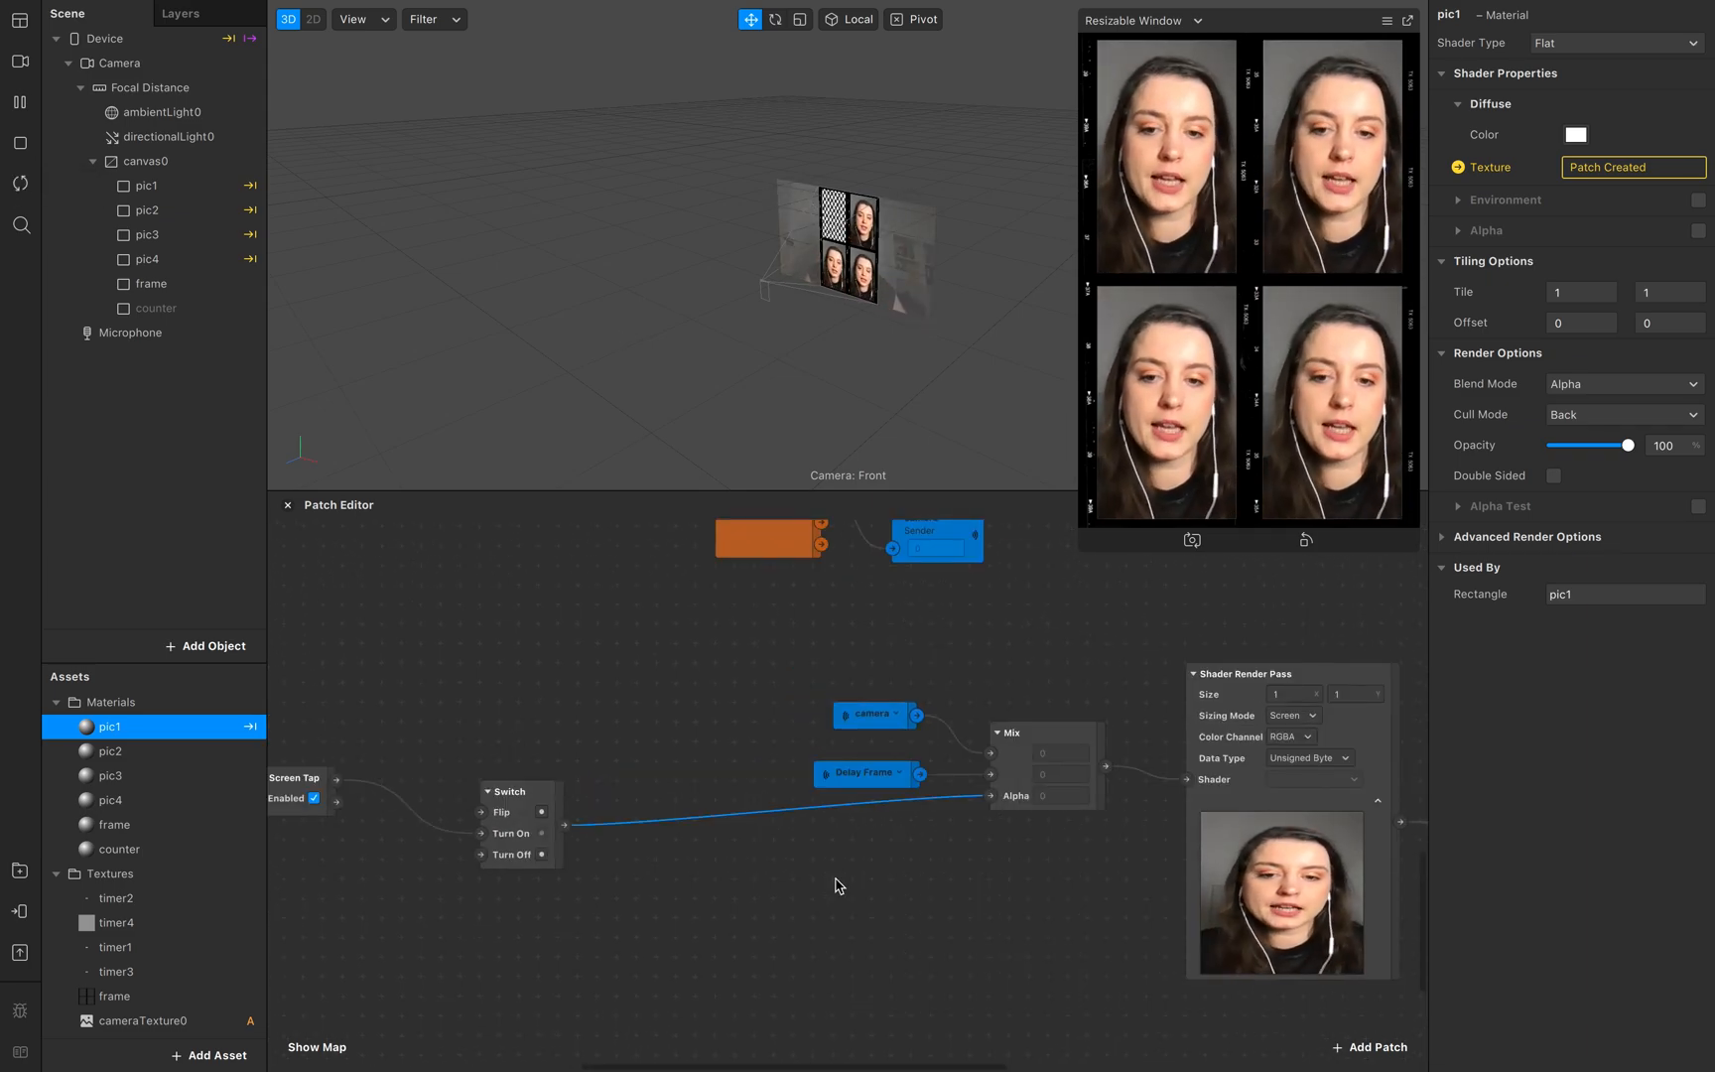
pyautogui.hscroll(5, 873, 896)
pyautogui.click(1357, 941)
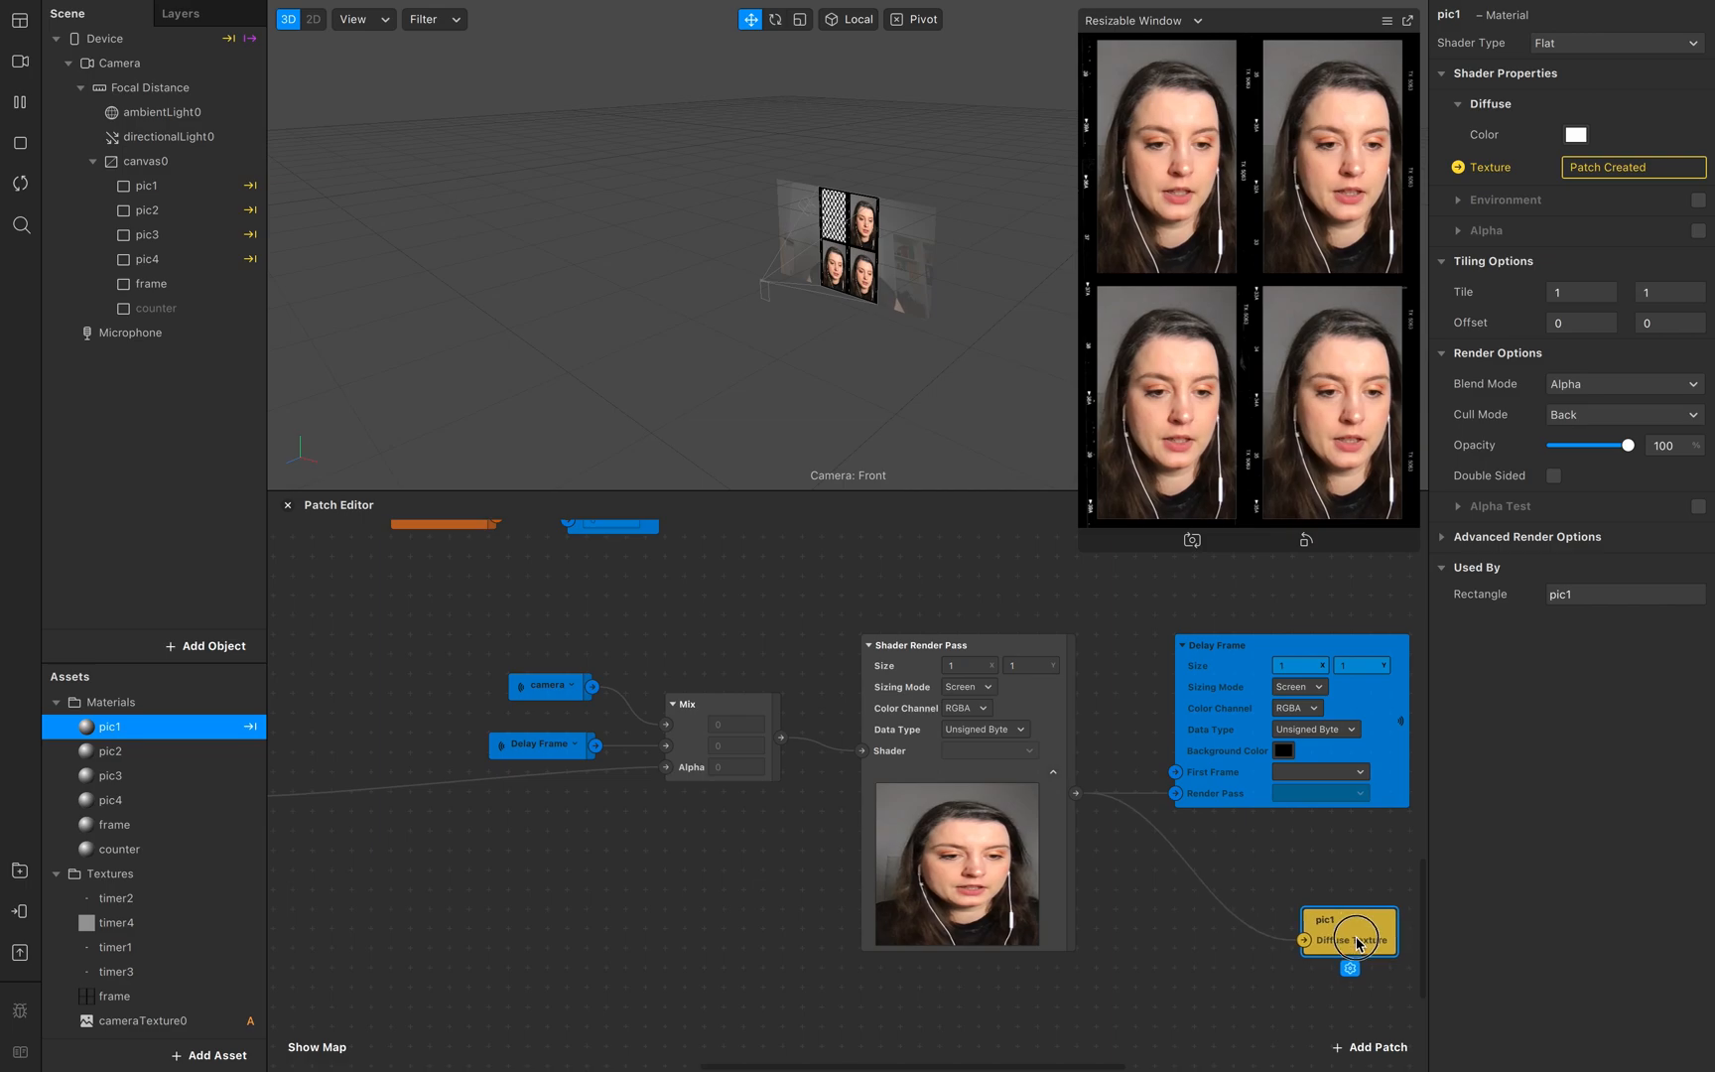
pyautogui.scroll(-5, 1358, 941)
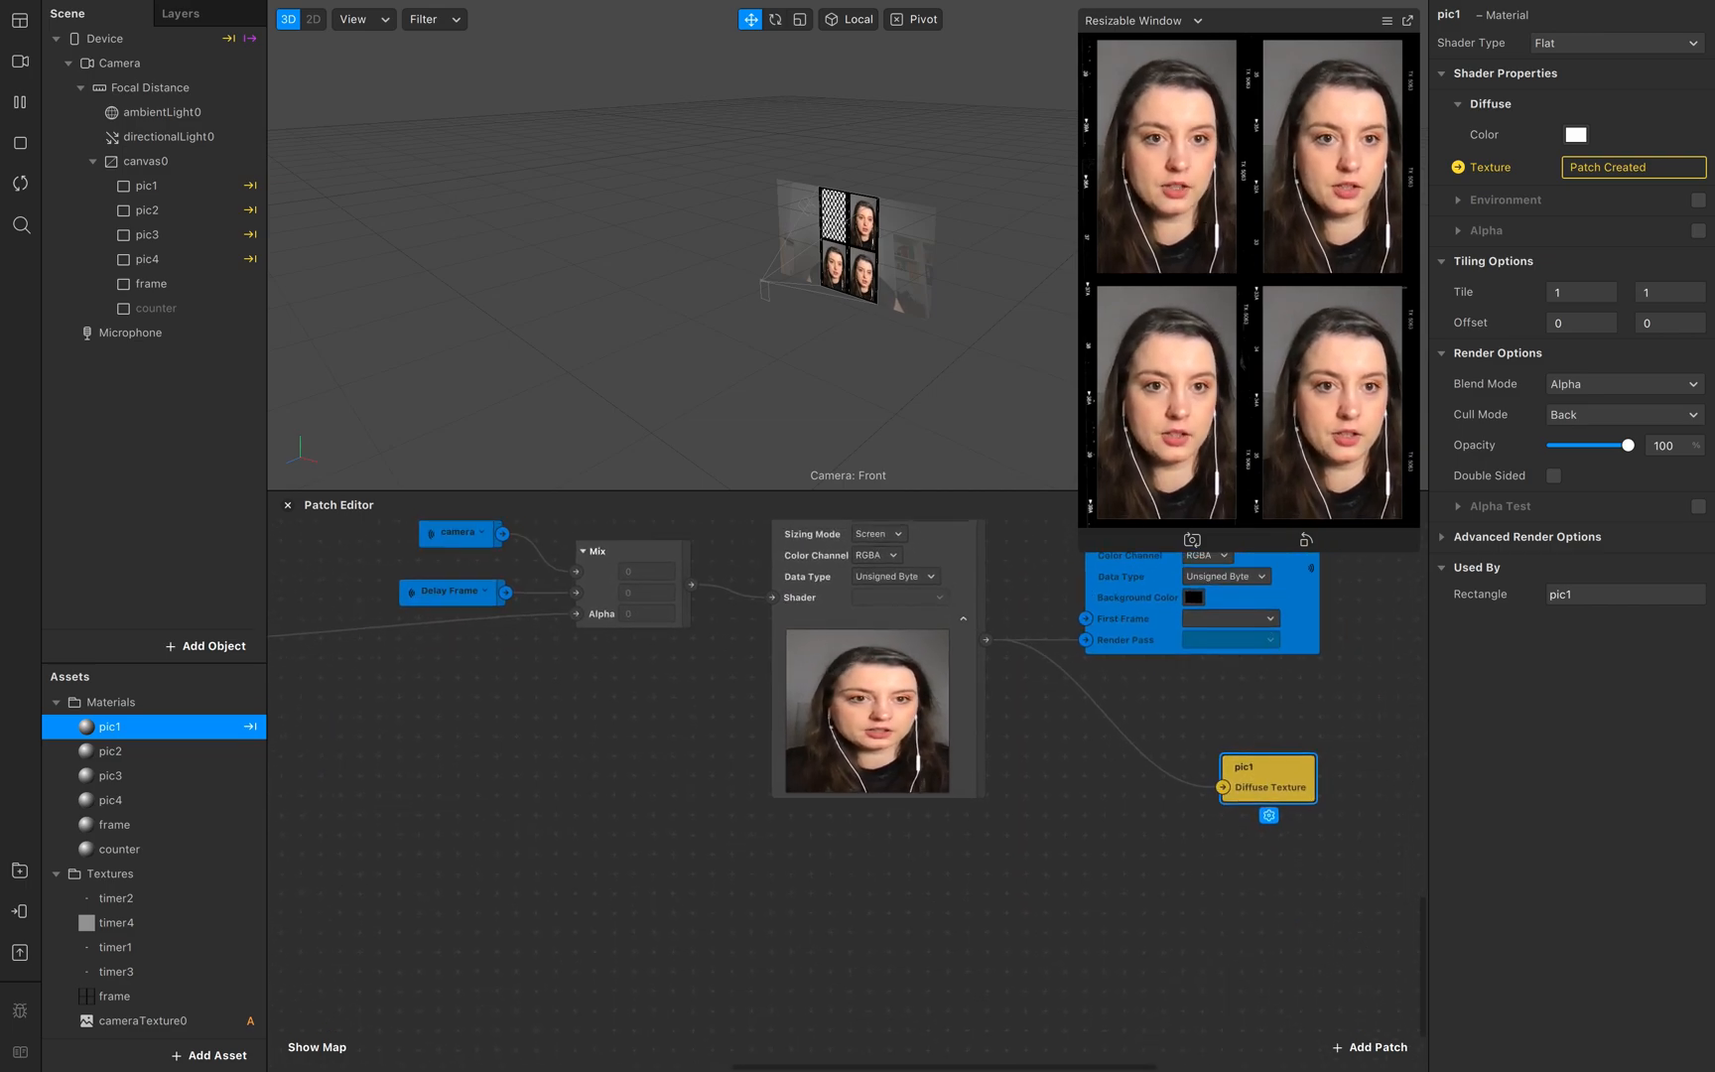
pyautogui.click(17, 870)
pyautogui.moveTo(735, 250); pyautogui.dragTo(566, 266)
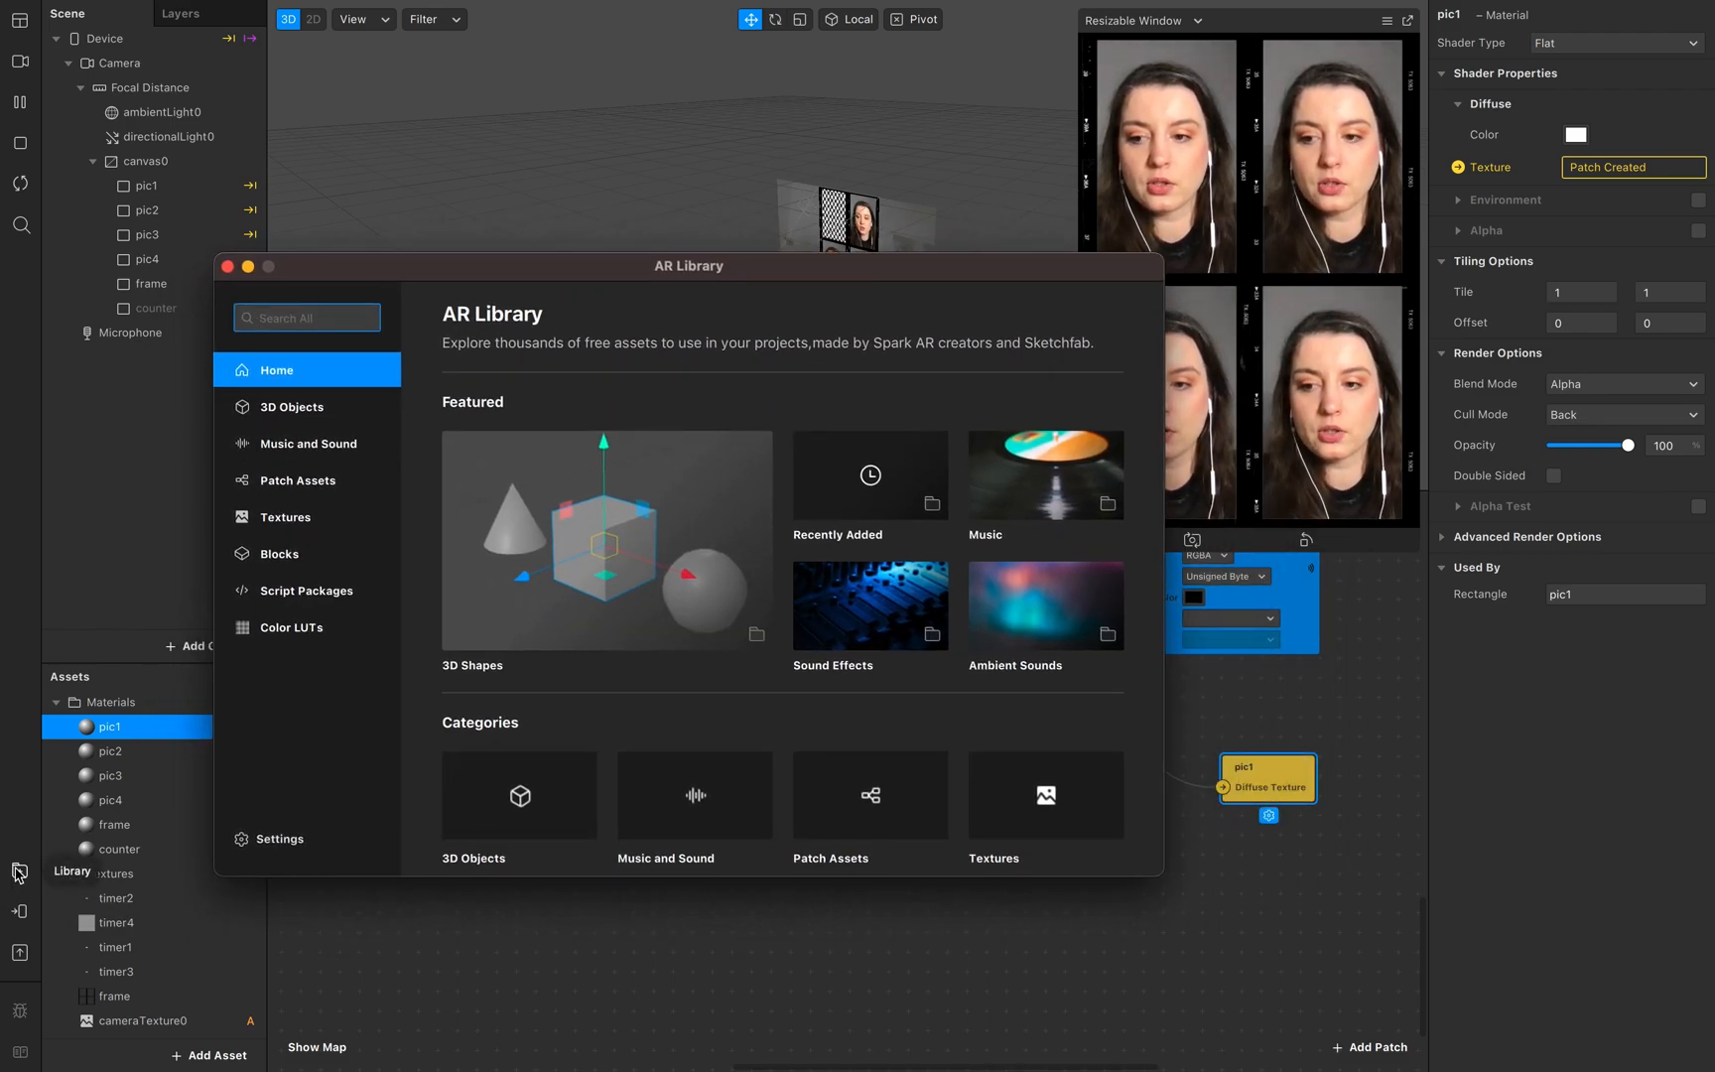
pyautogui.click(296, 636)
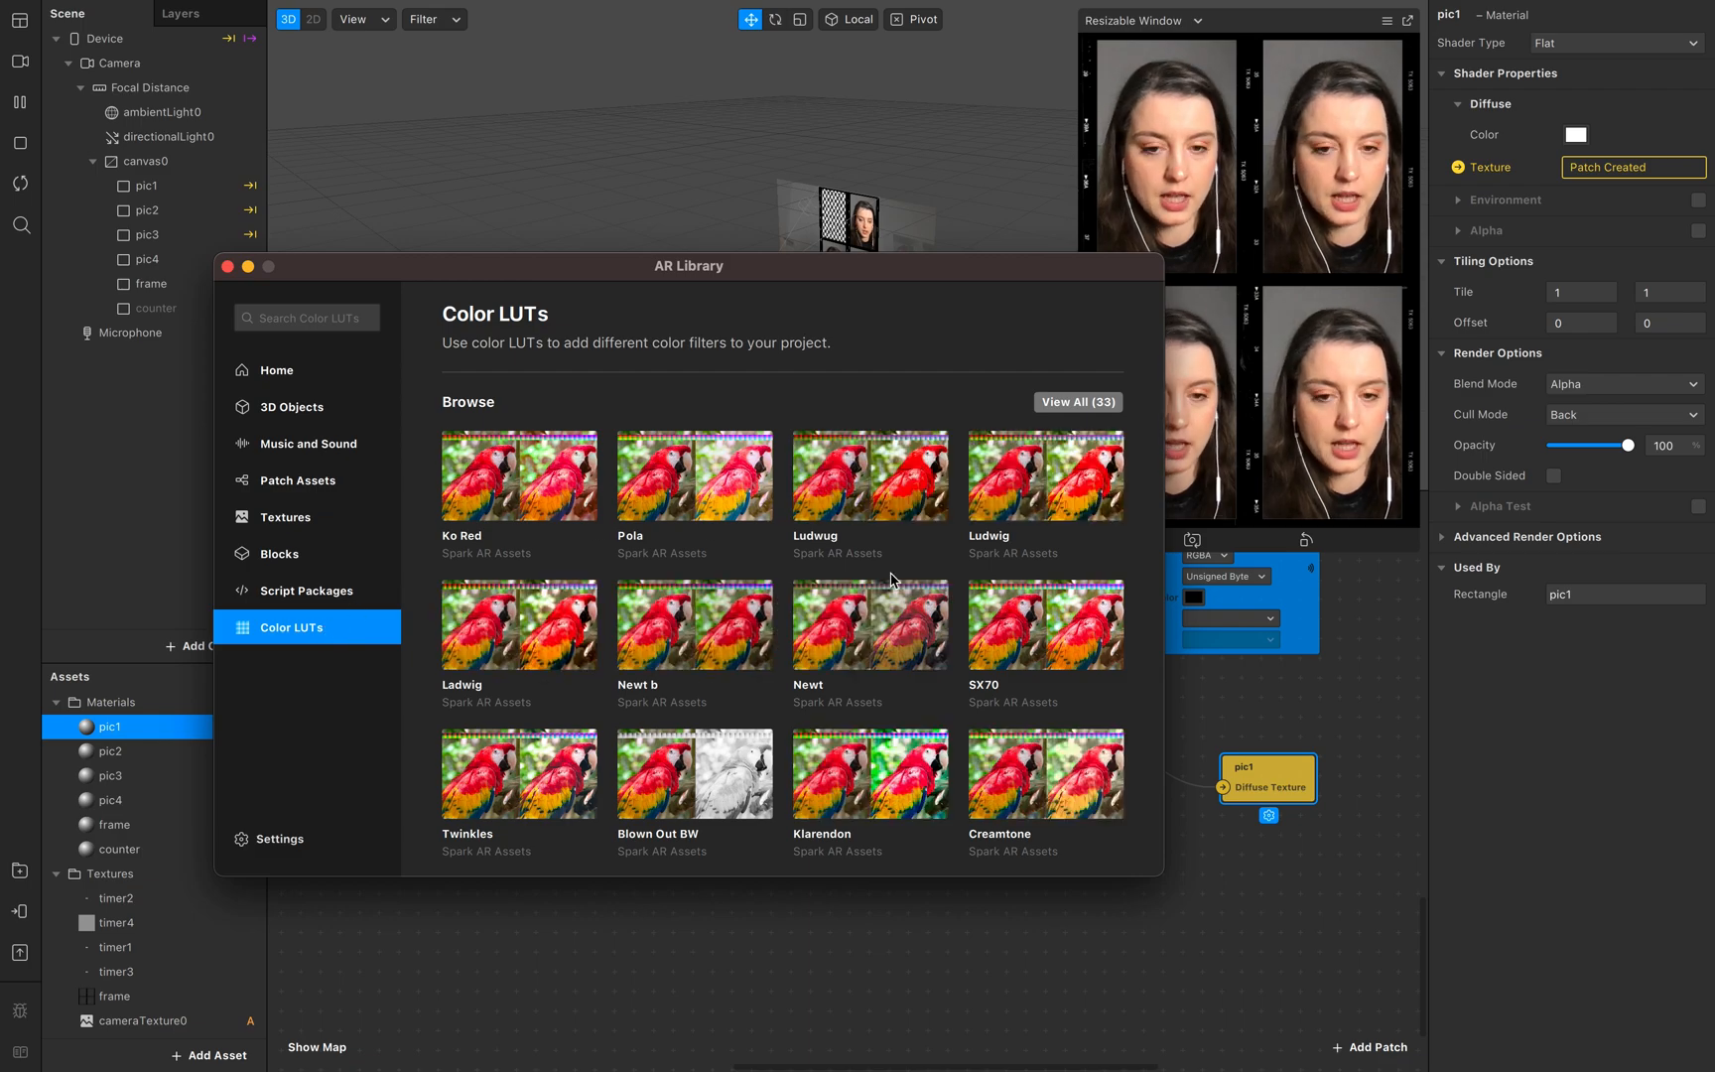
pyautogui.click(1078, 403)
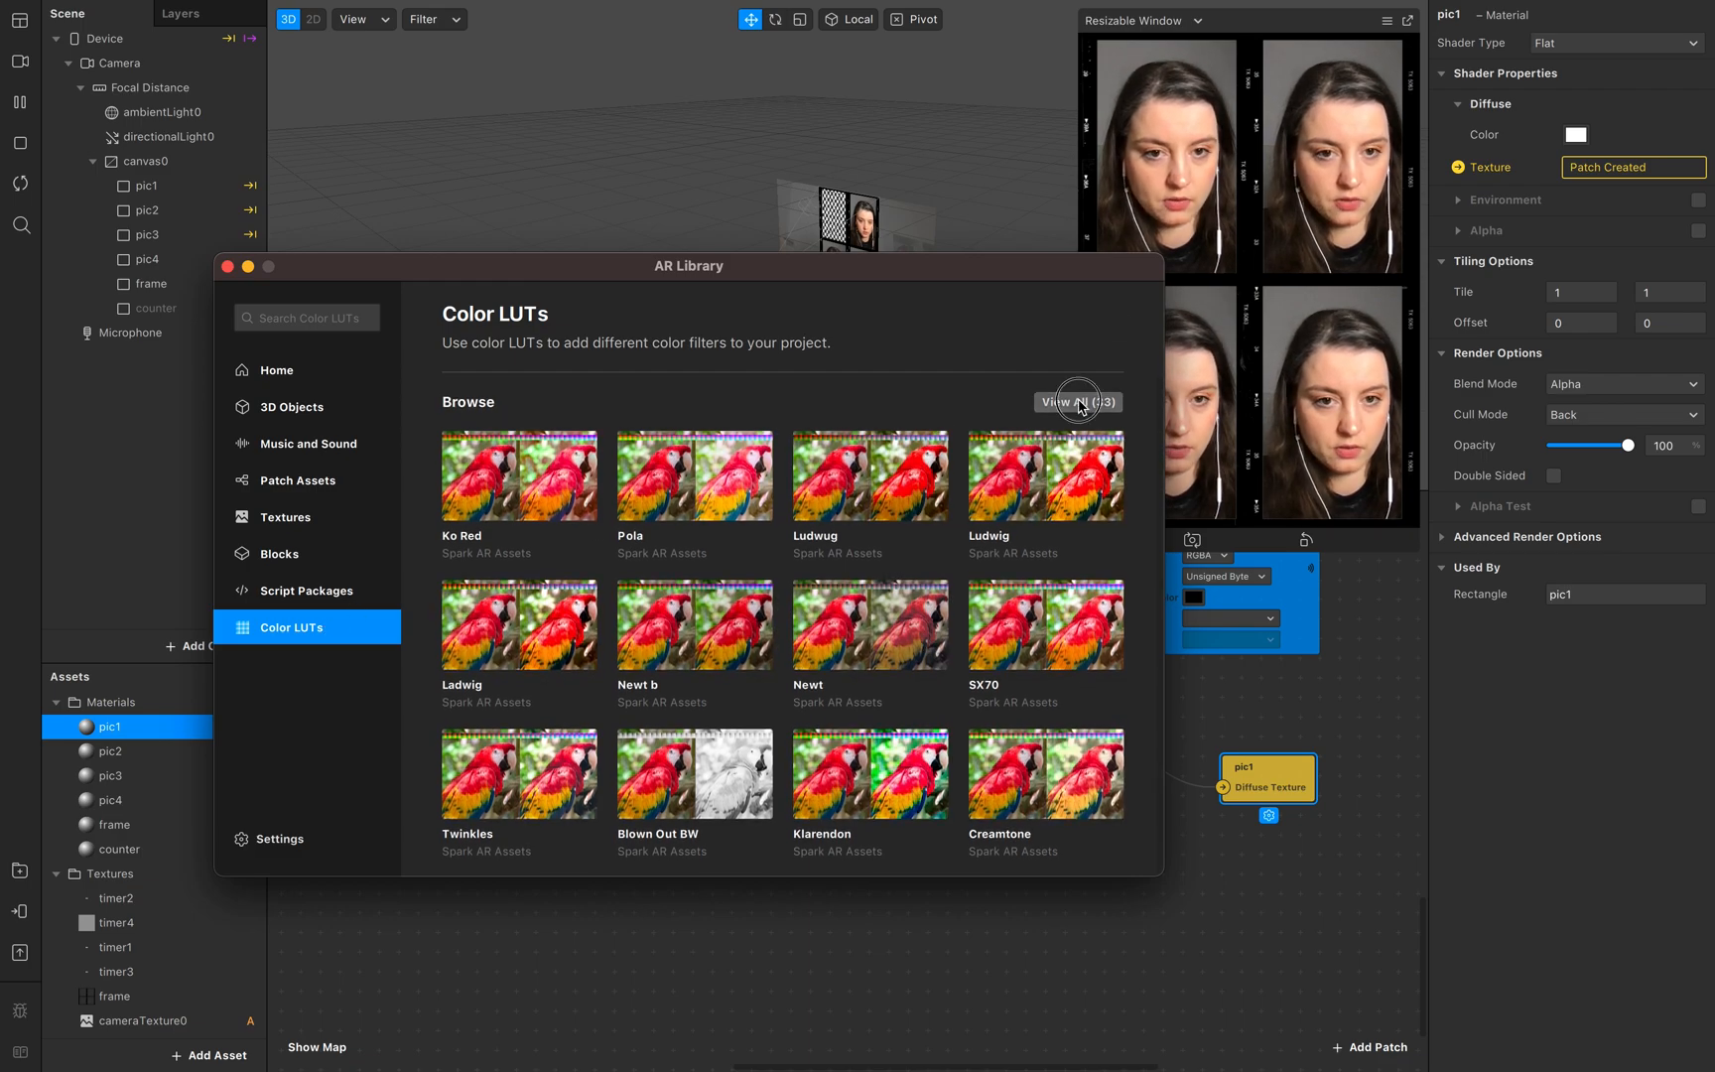
pyautogui.scroll(-10, 925, 706)
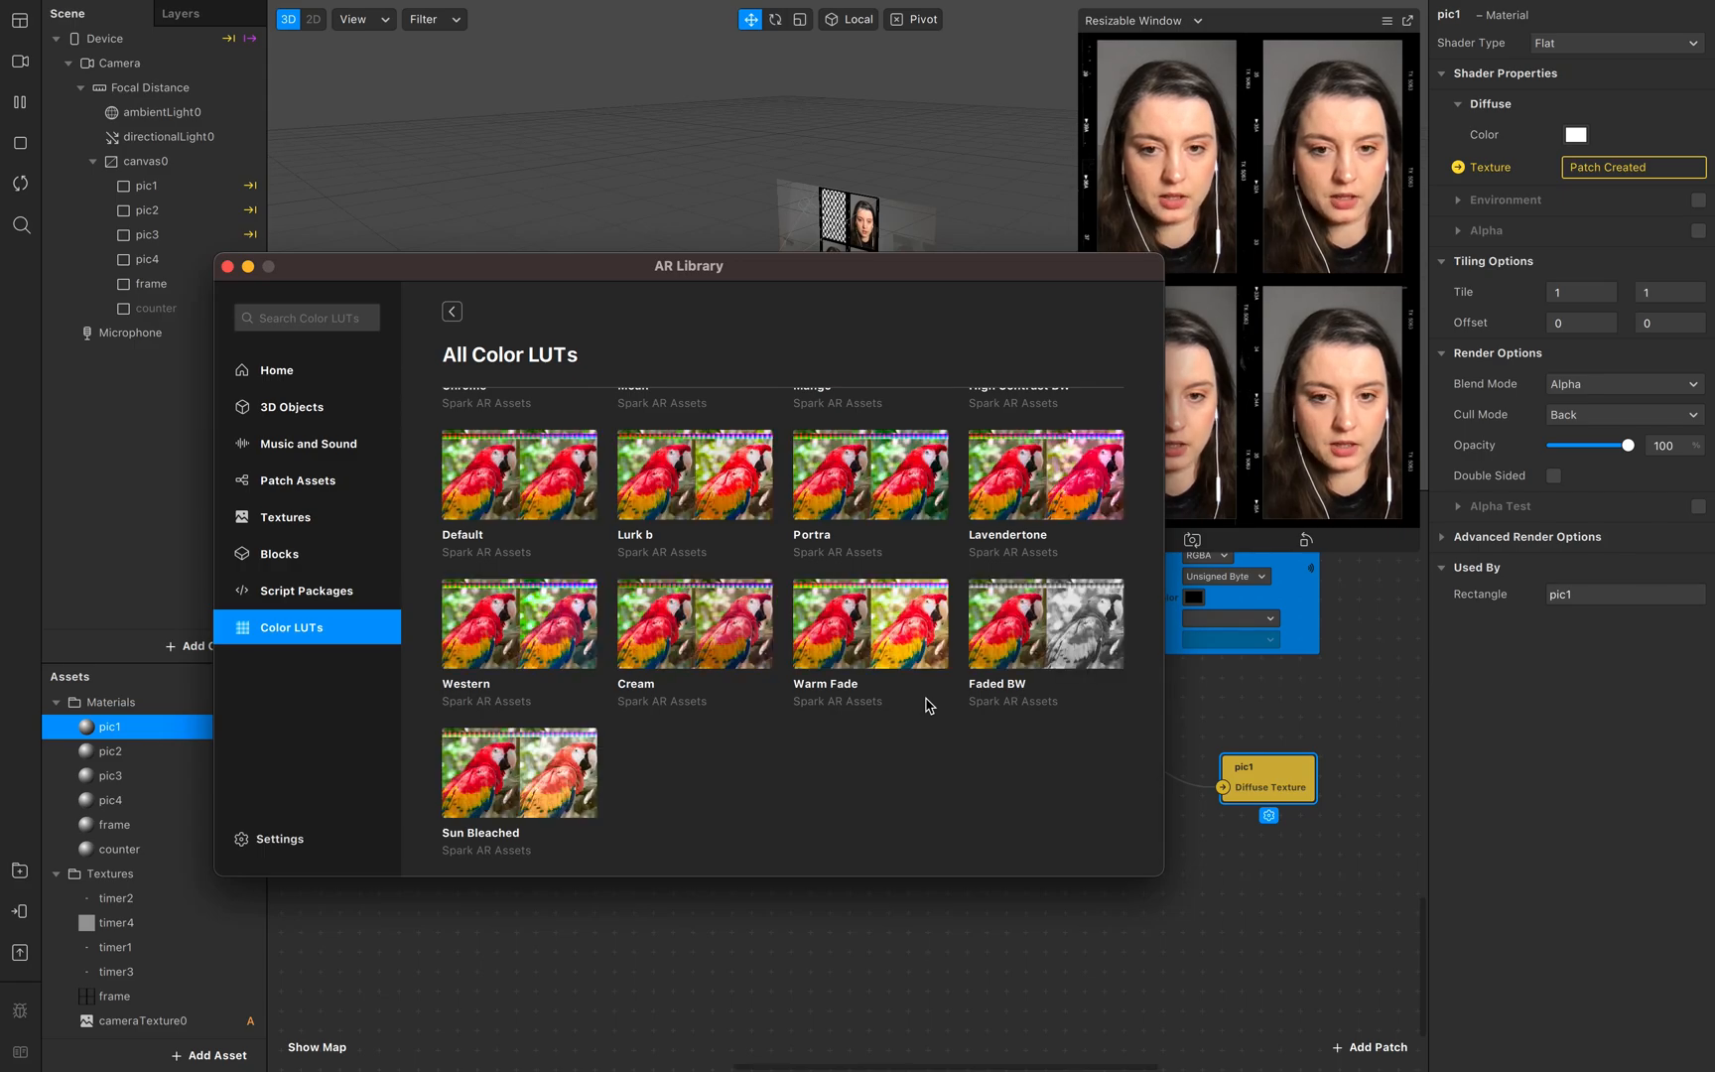
pyautogui.scroll(10, 925, 701)
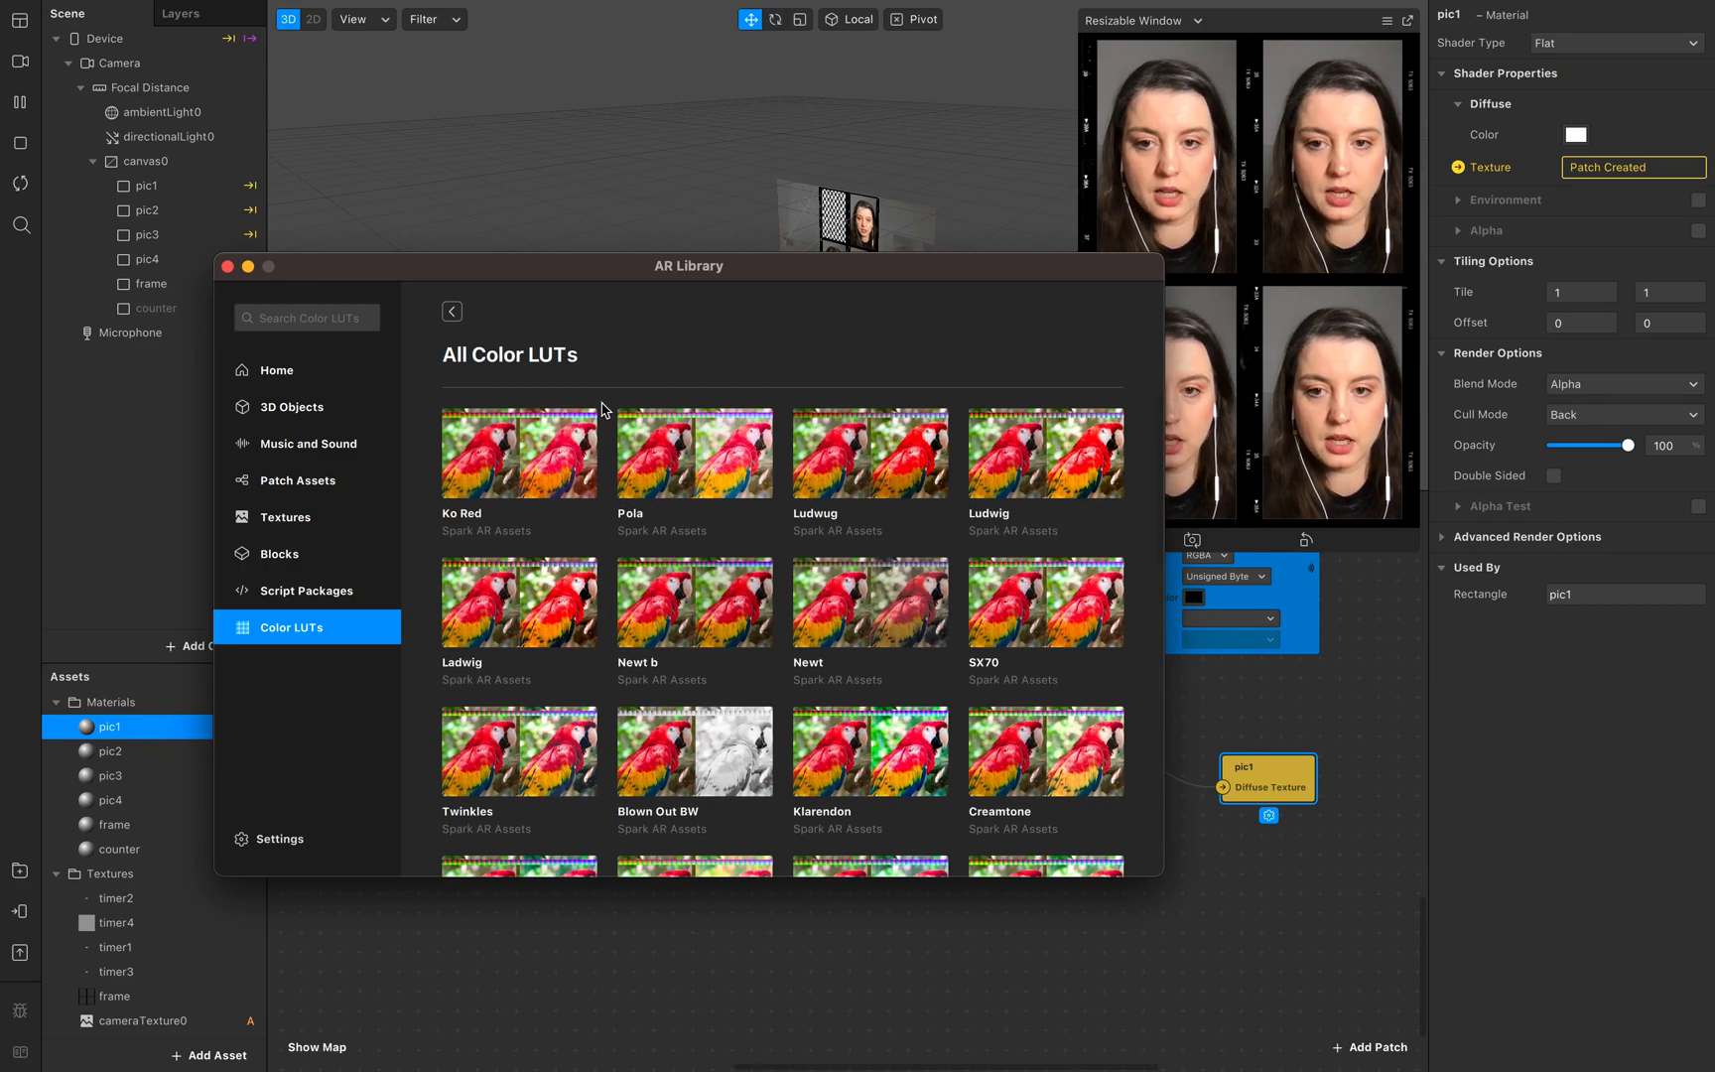
pyautogui.click(692, 463)
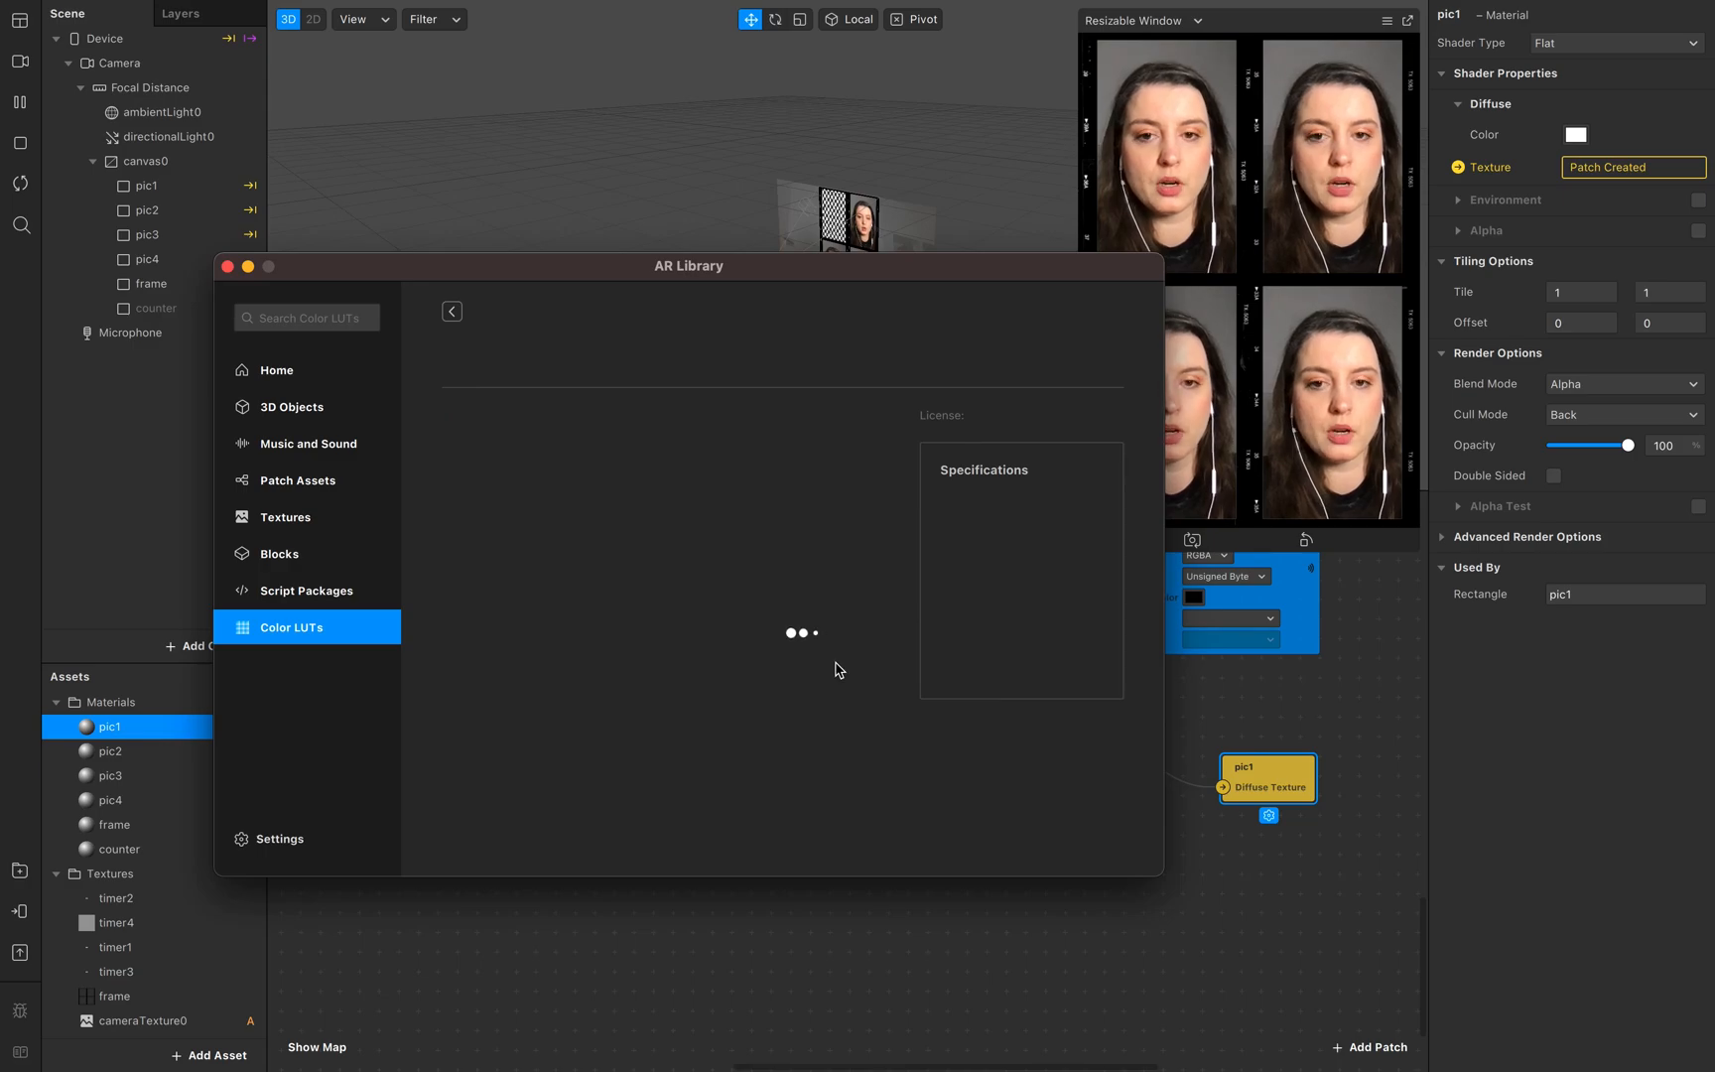
pyautogui.click(1077, 357)
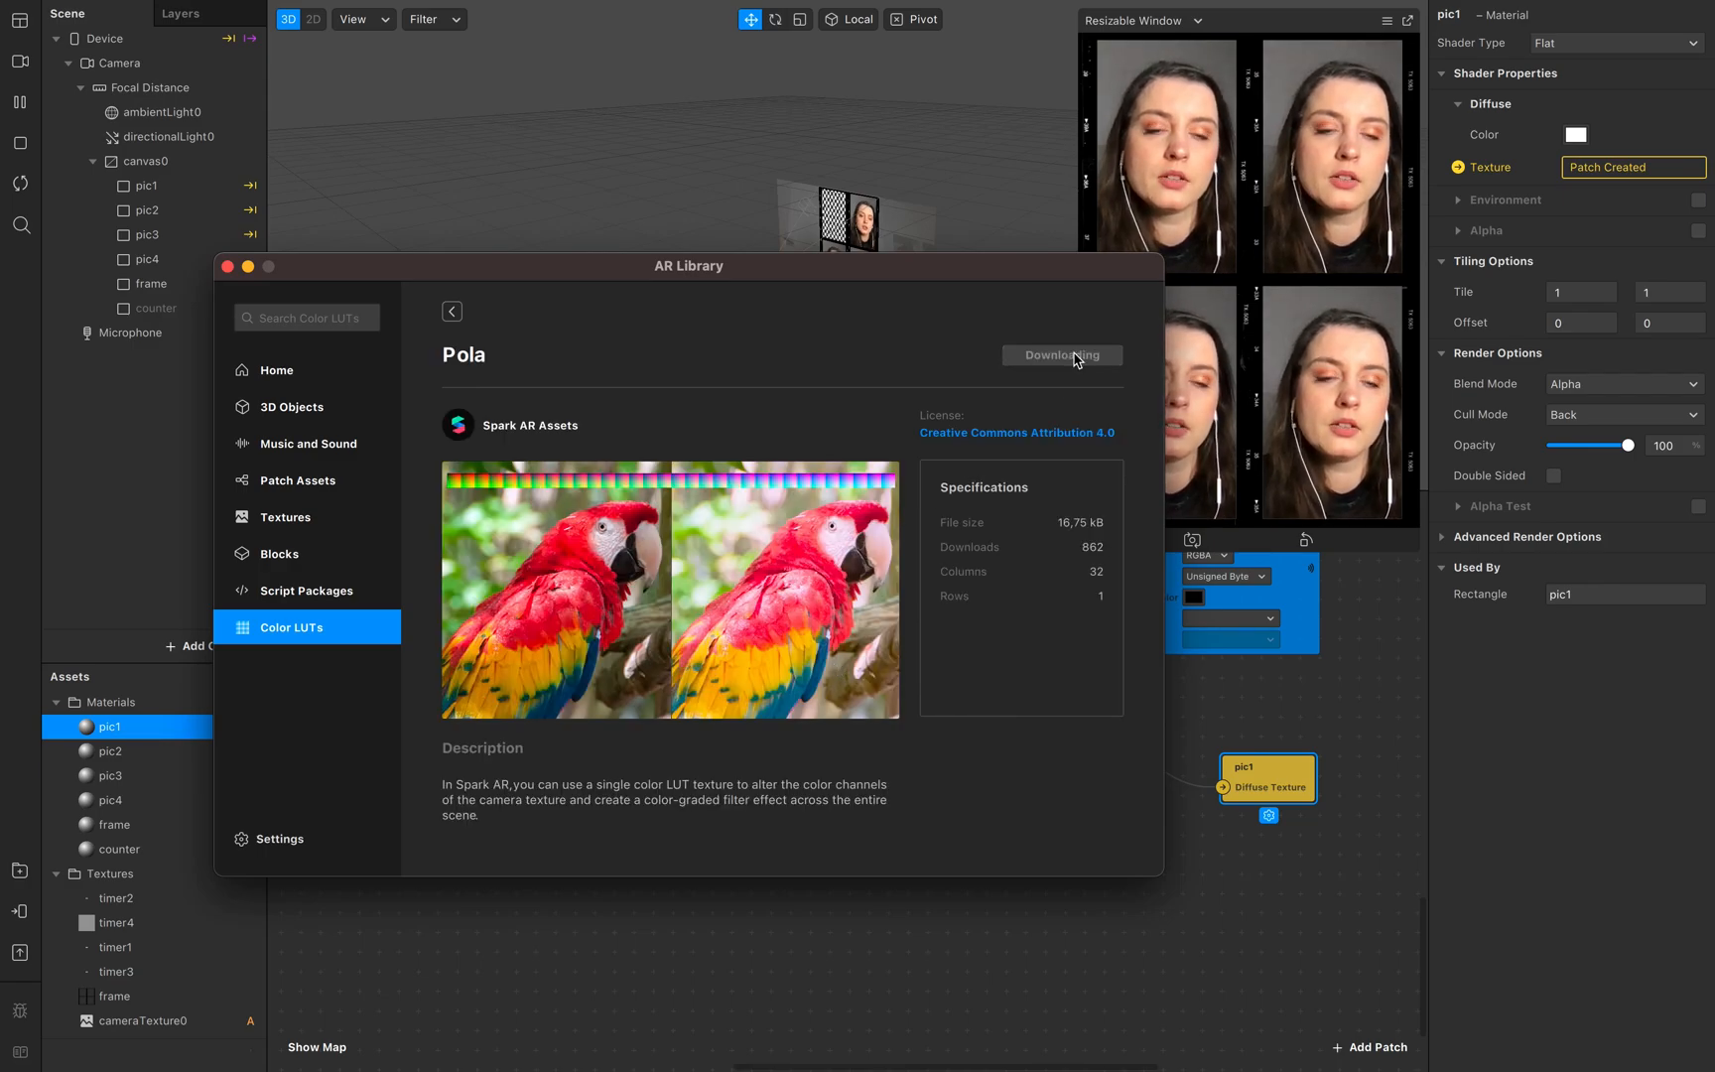
pyautogui.click(228, 268)
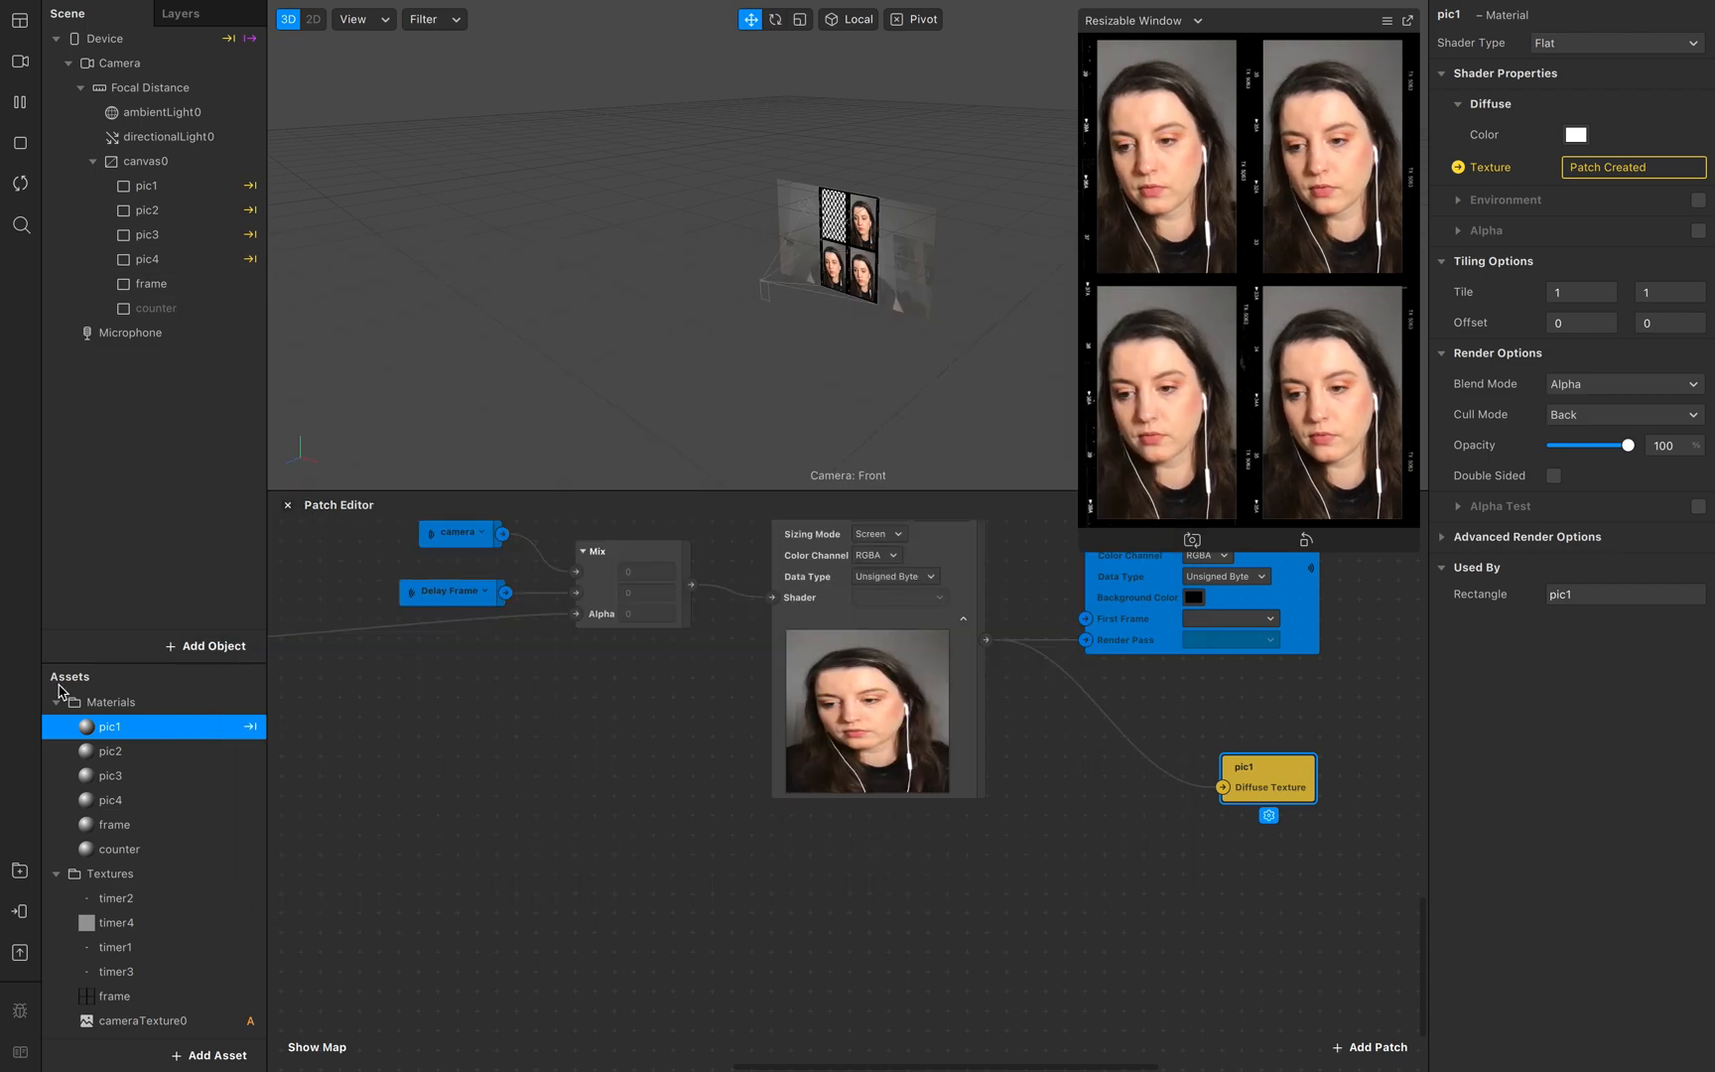
# Step: Add the Pola color LUT to the Patch Editor and place its texture and colorLUTShader patches below the Shader Render Pass
pyautogui.scroll(-2, 109, 1003)
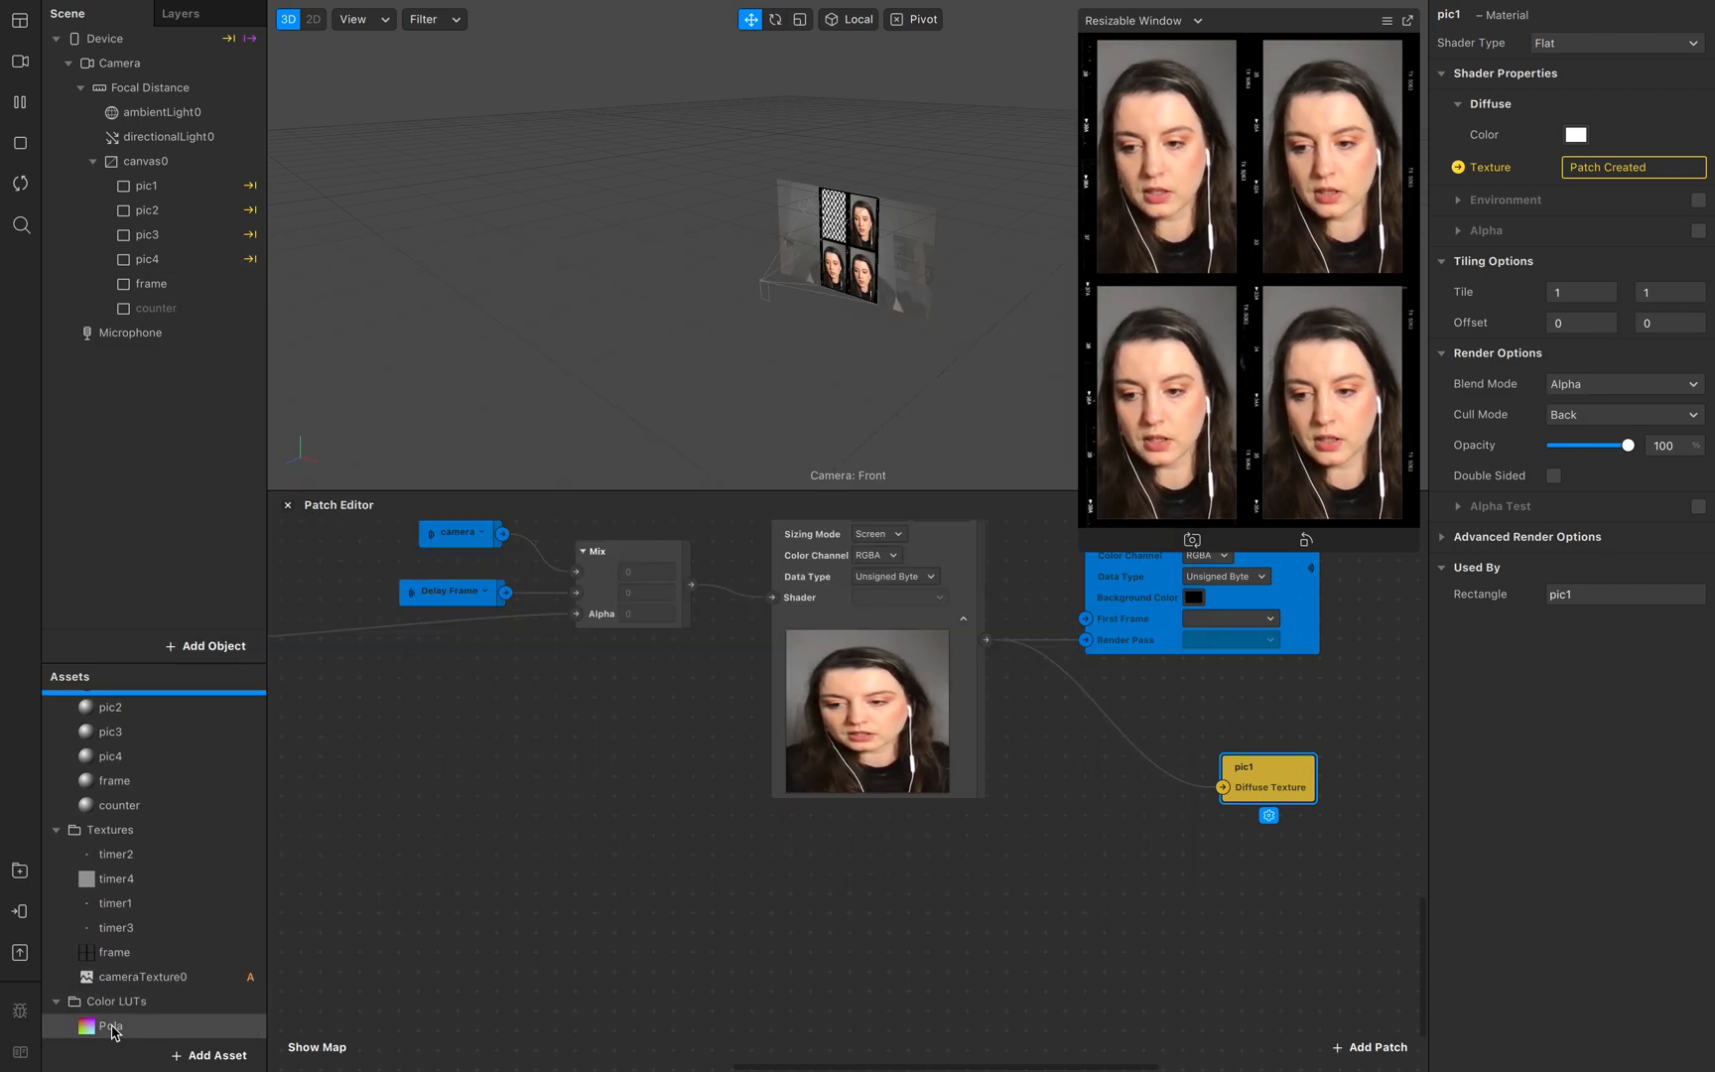
pyautogui.moveTo(90, 1033); pyautogui.dragTo(874, 942)
pyautogui.click(864, 542)
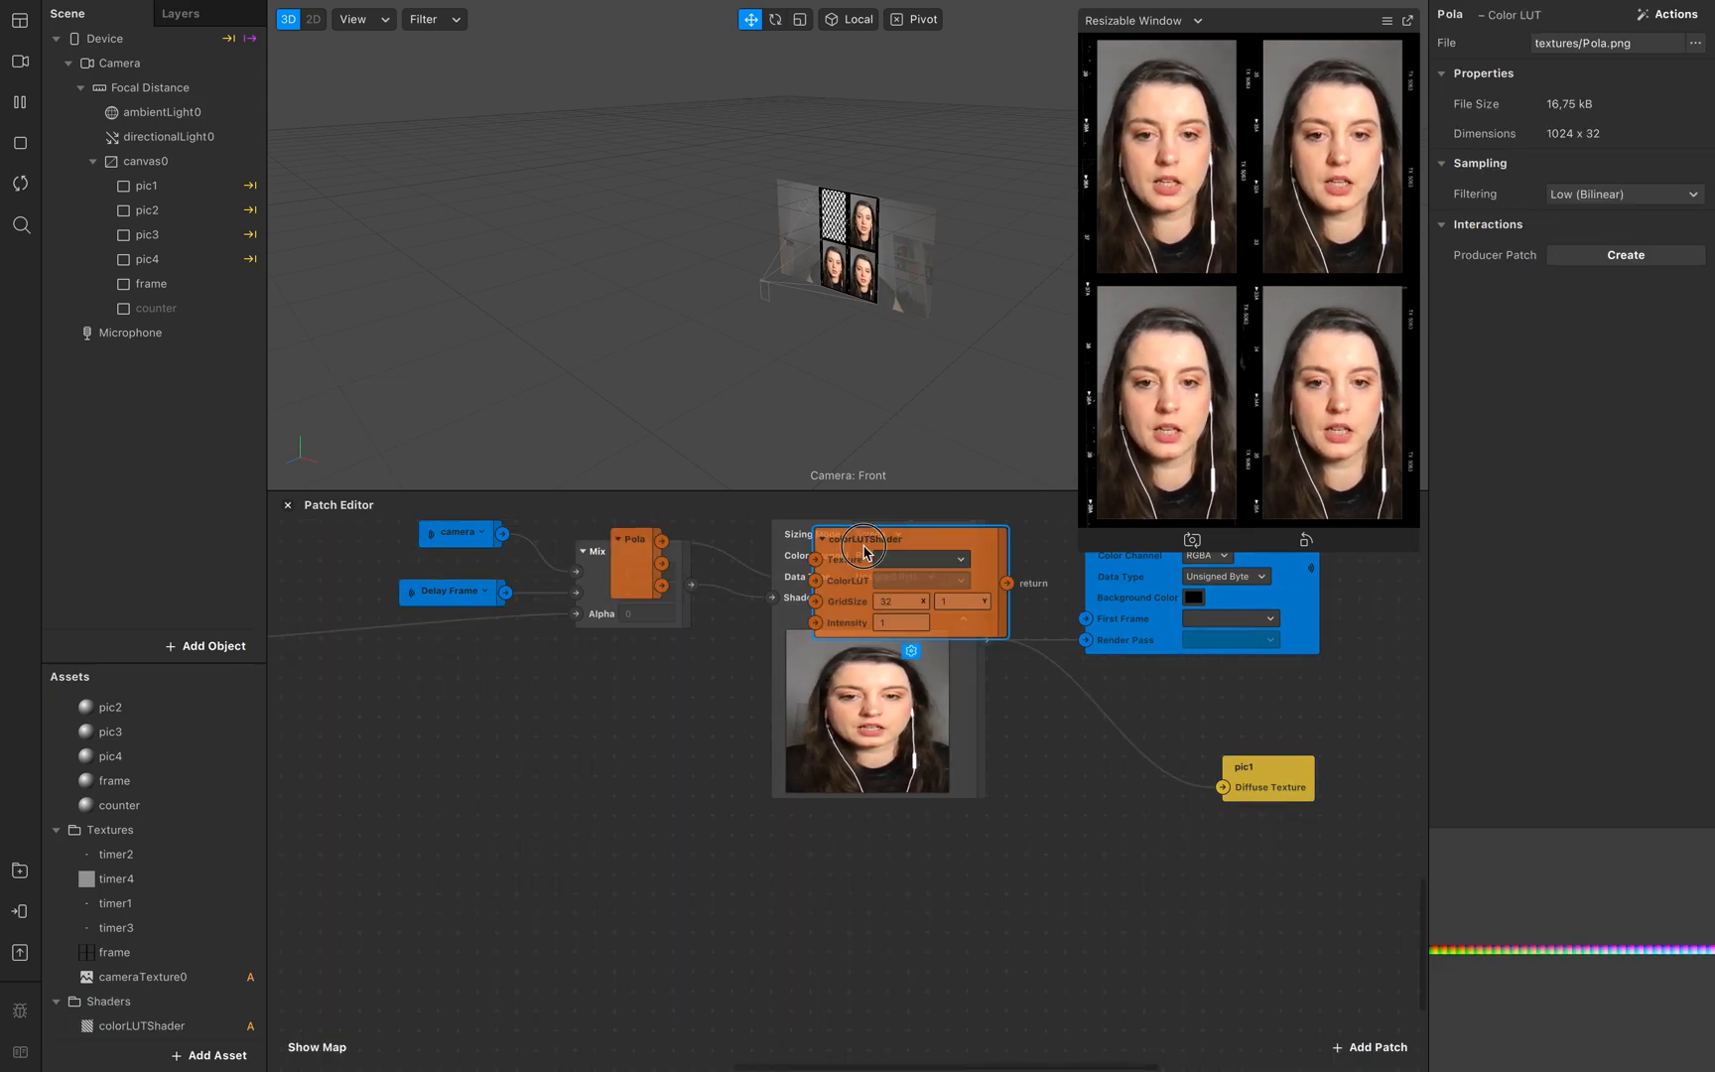
pyautogui.keyDown('shift'); pyautogui.click(647, 568); pyautogui.keyUp('shift')
pyautogui.moveTo(647, 568); pyautogui.dragTo(747, 904)
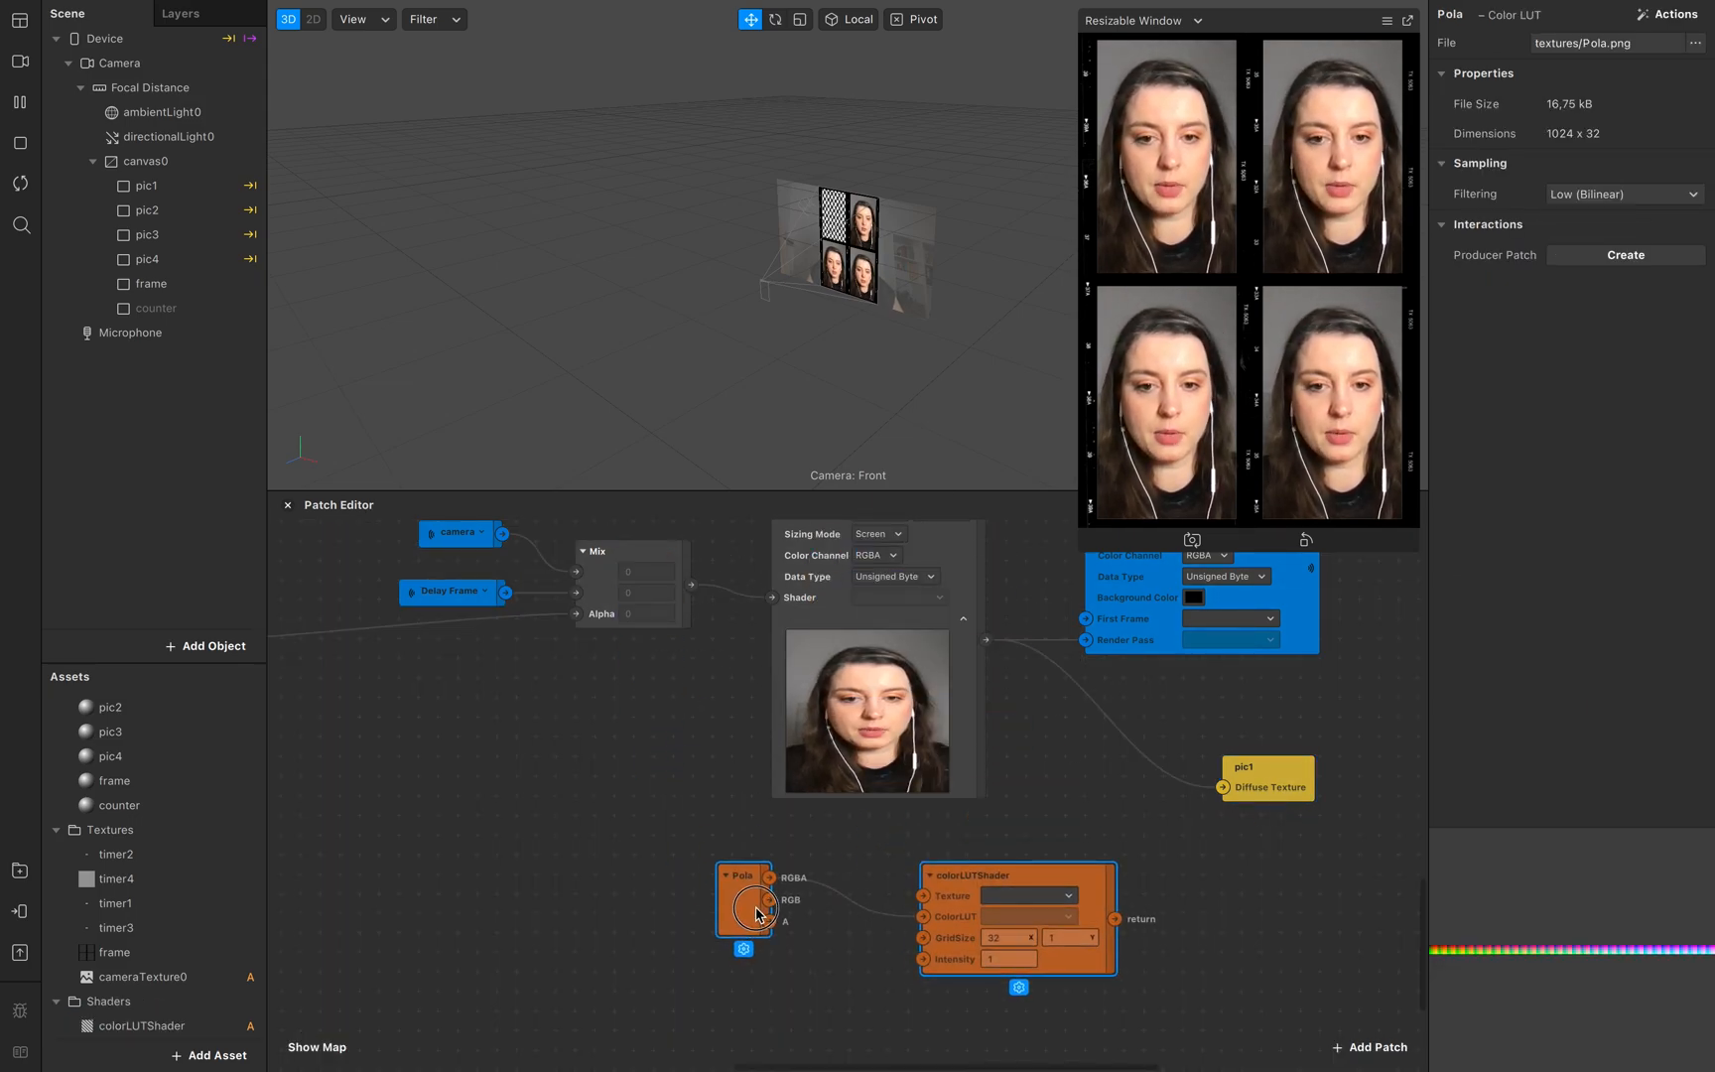
pyautogui.hscroll(5, 755, 902)
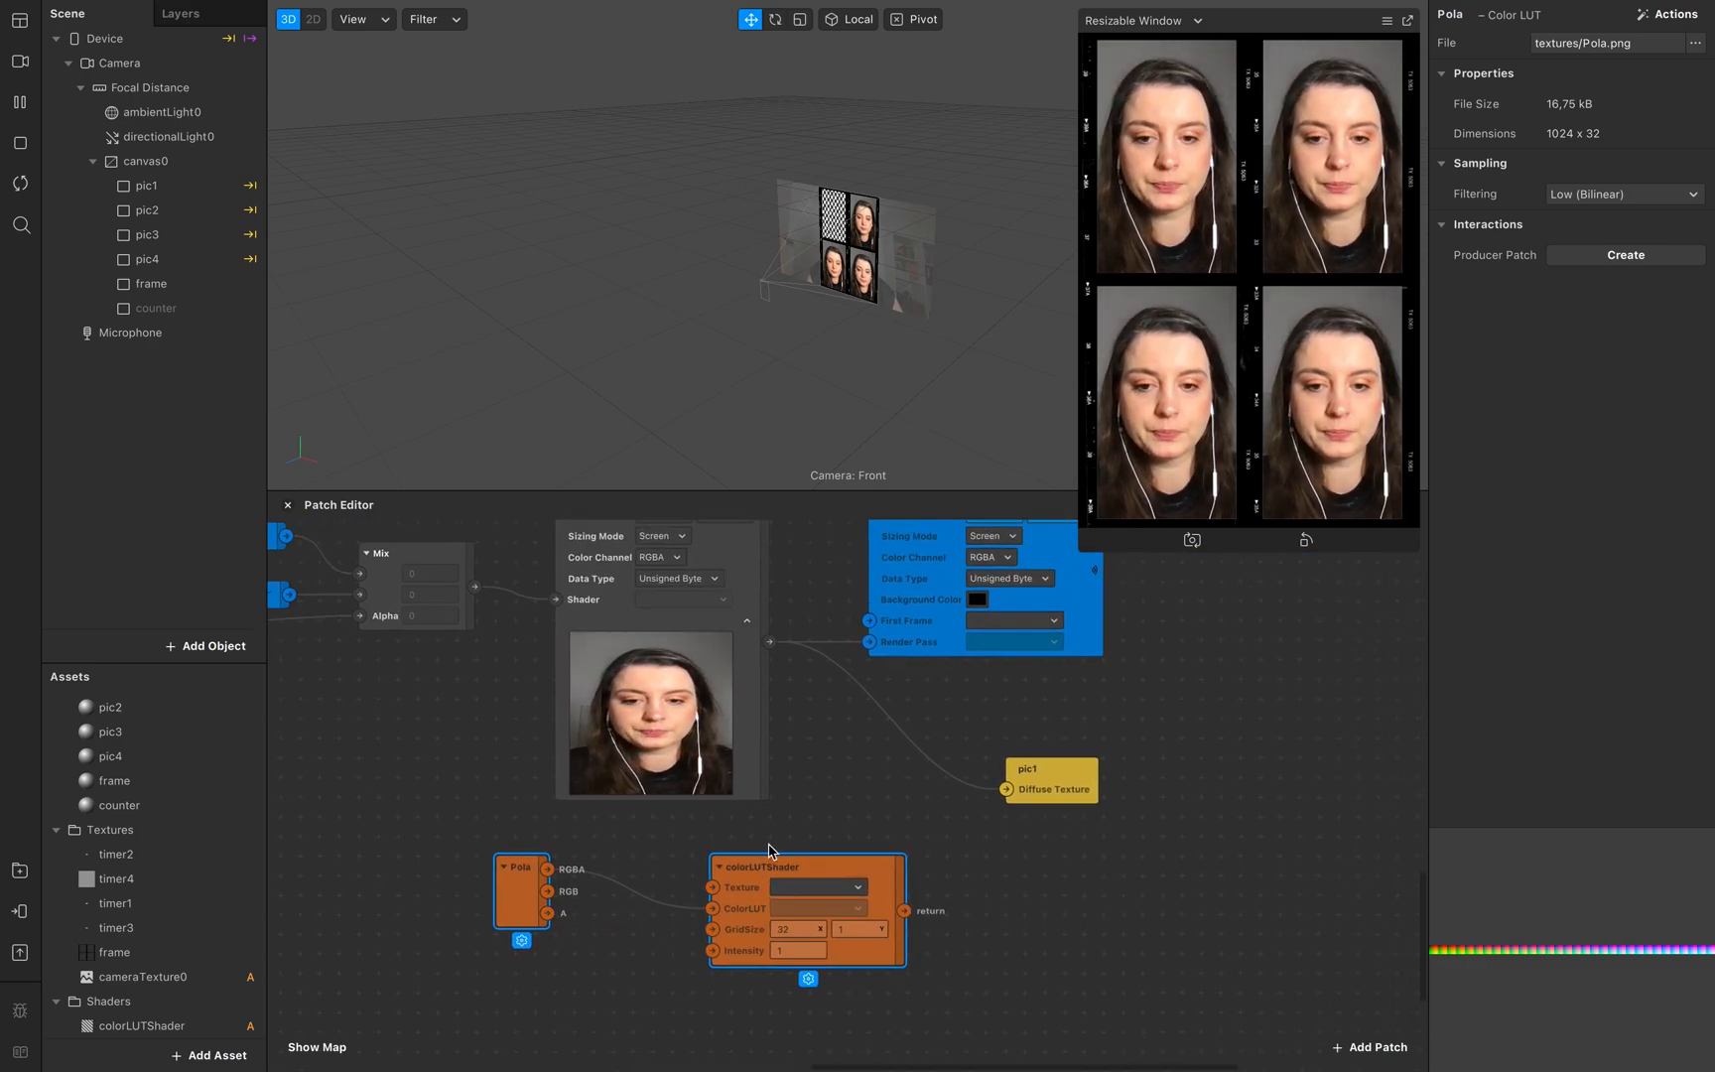
pyautogui.moveTo(851, 867); pyautogui.dragTo(1008, 847)
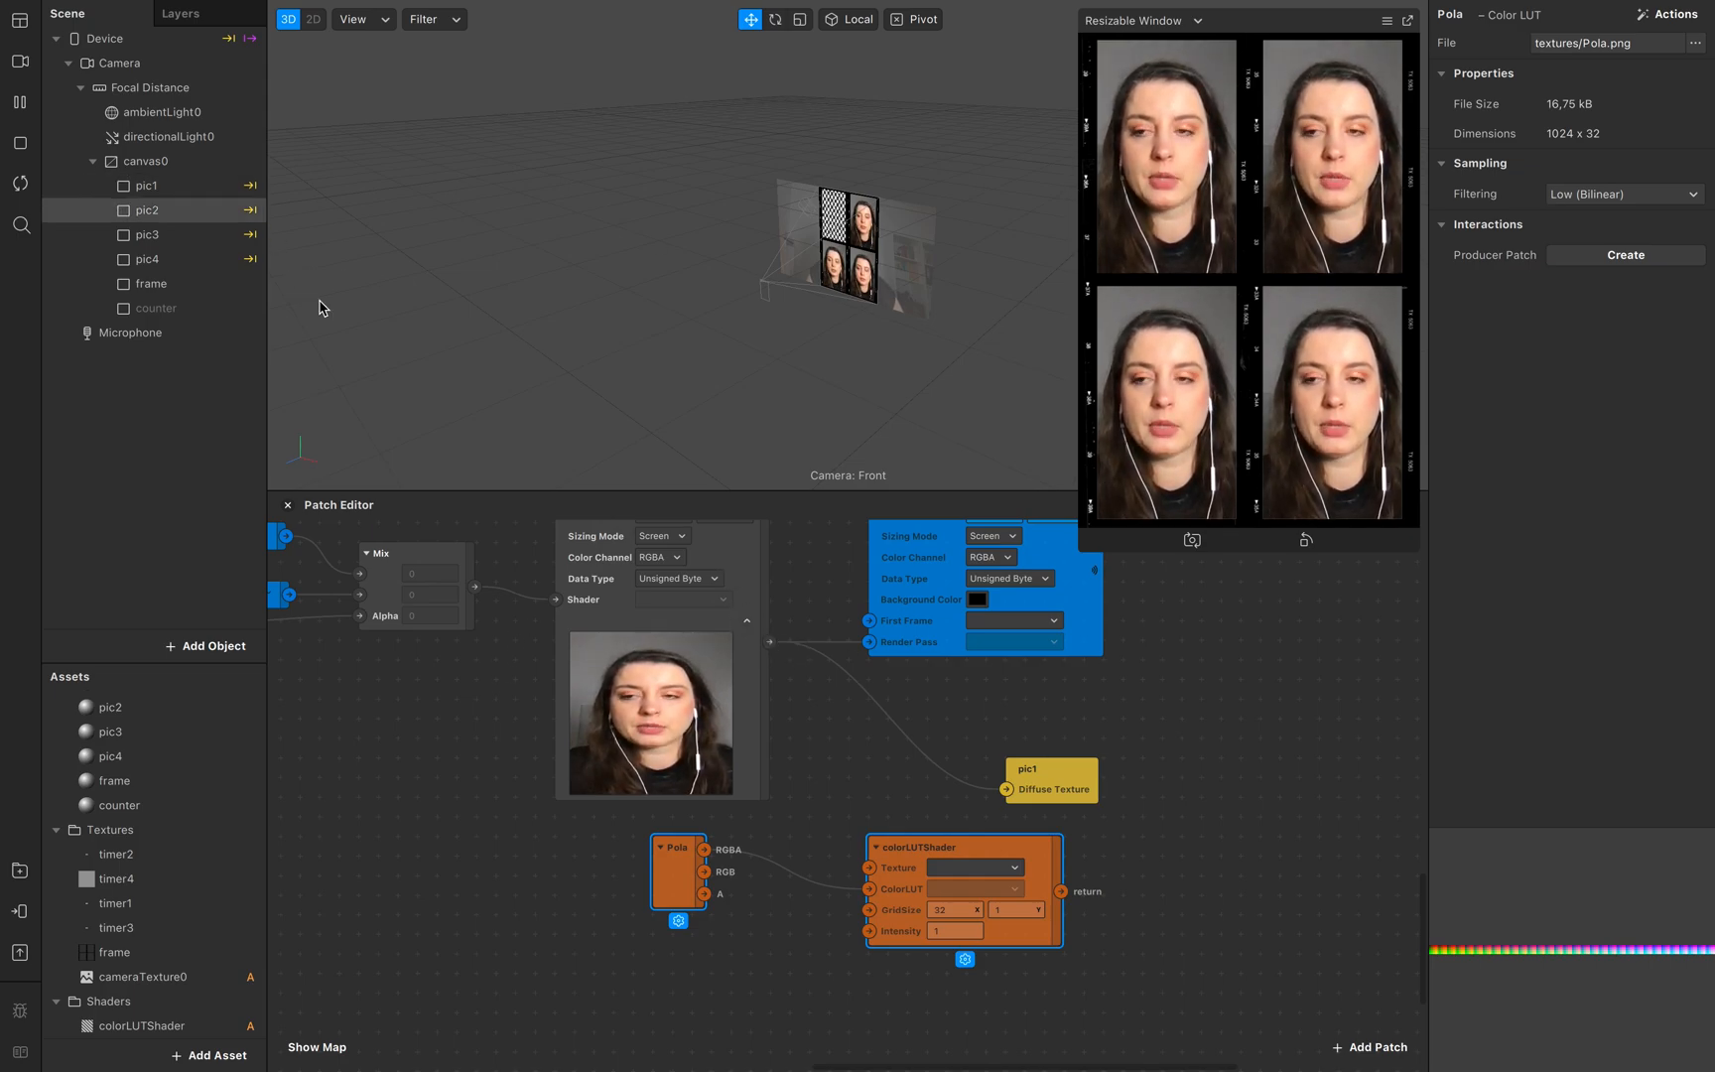
# Step: Route the Shader Render Pass output into colorLUTShader's Texture and its output into pic1's Diffuse Texture, placing pic1 beside the shader
pyautogui.moveTo(769, 641); pyautogui.dragTo(870, 869)
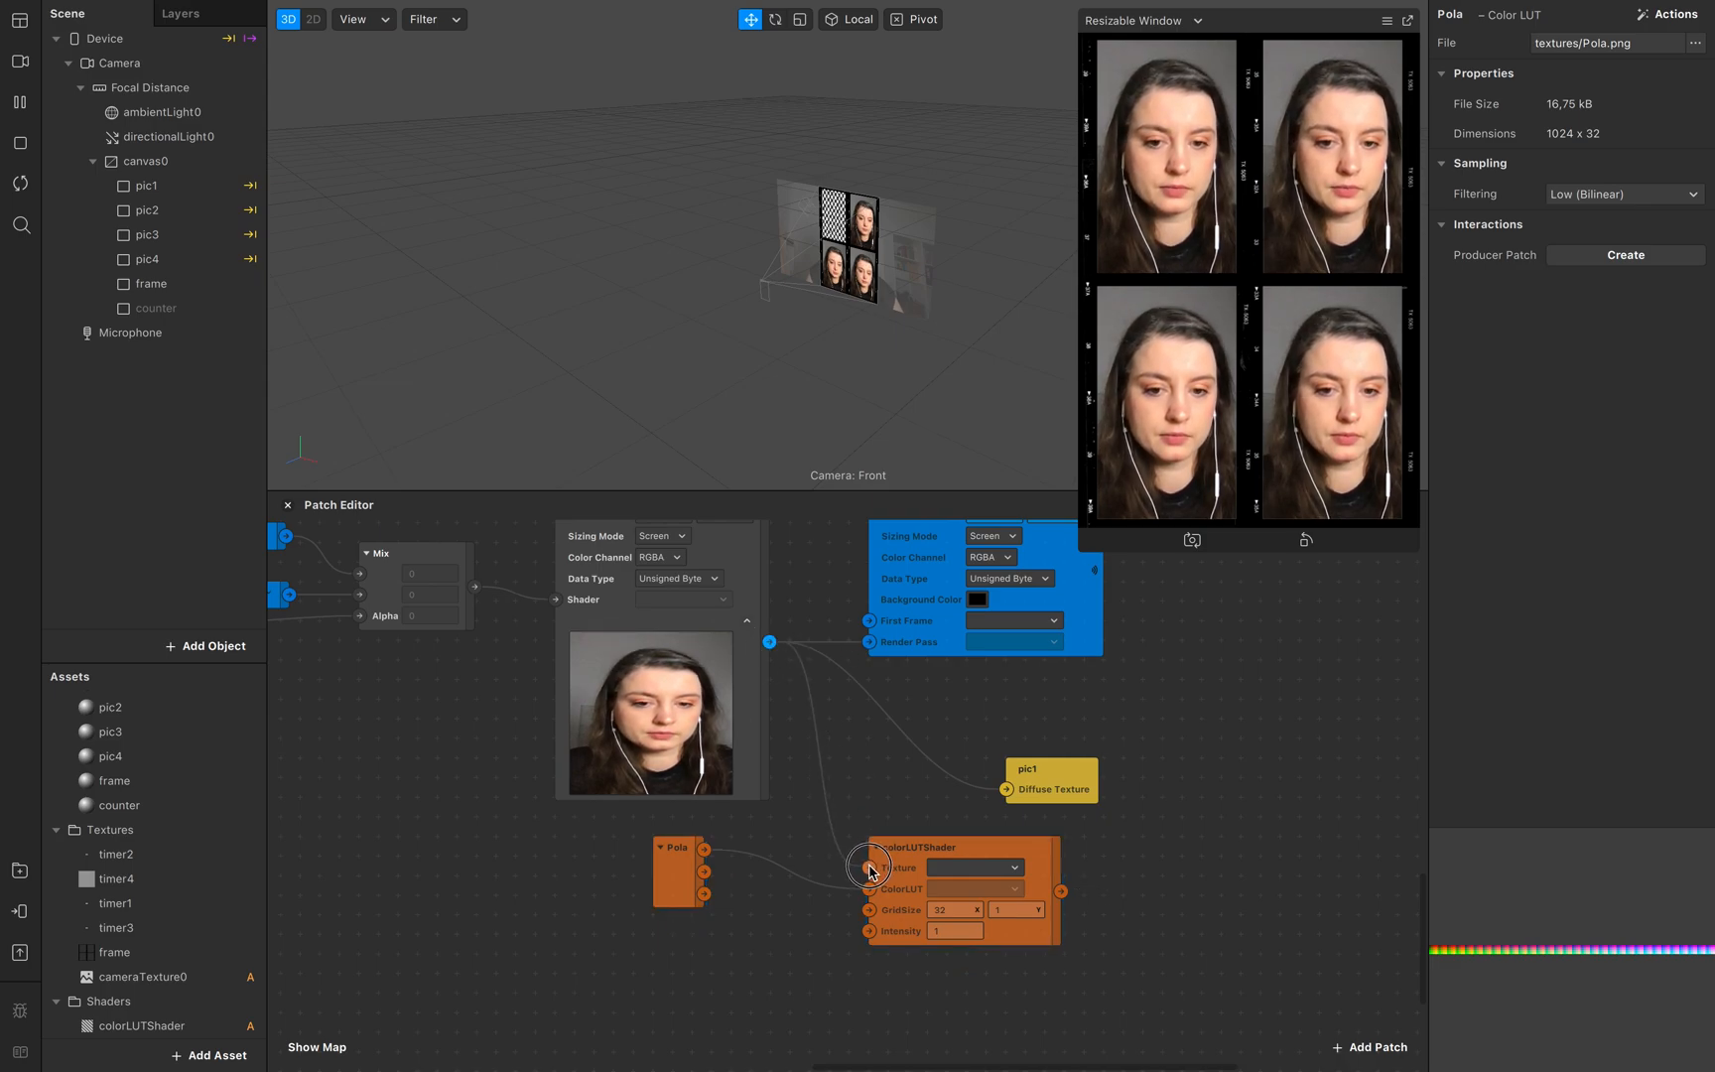
pyautogui.moveTo(1061, 890); pyautogui.dragTo(1240, 826)
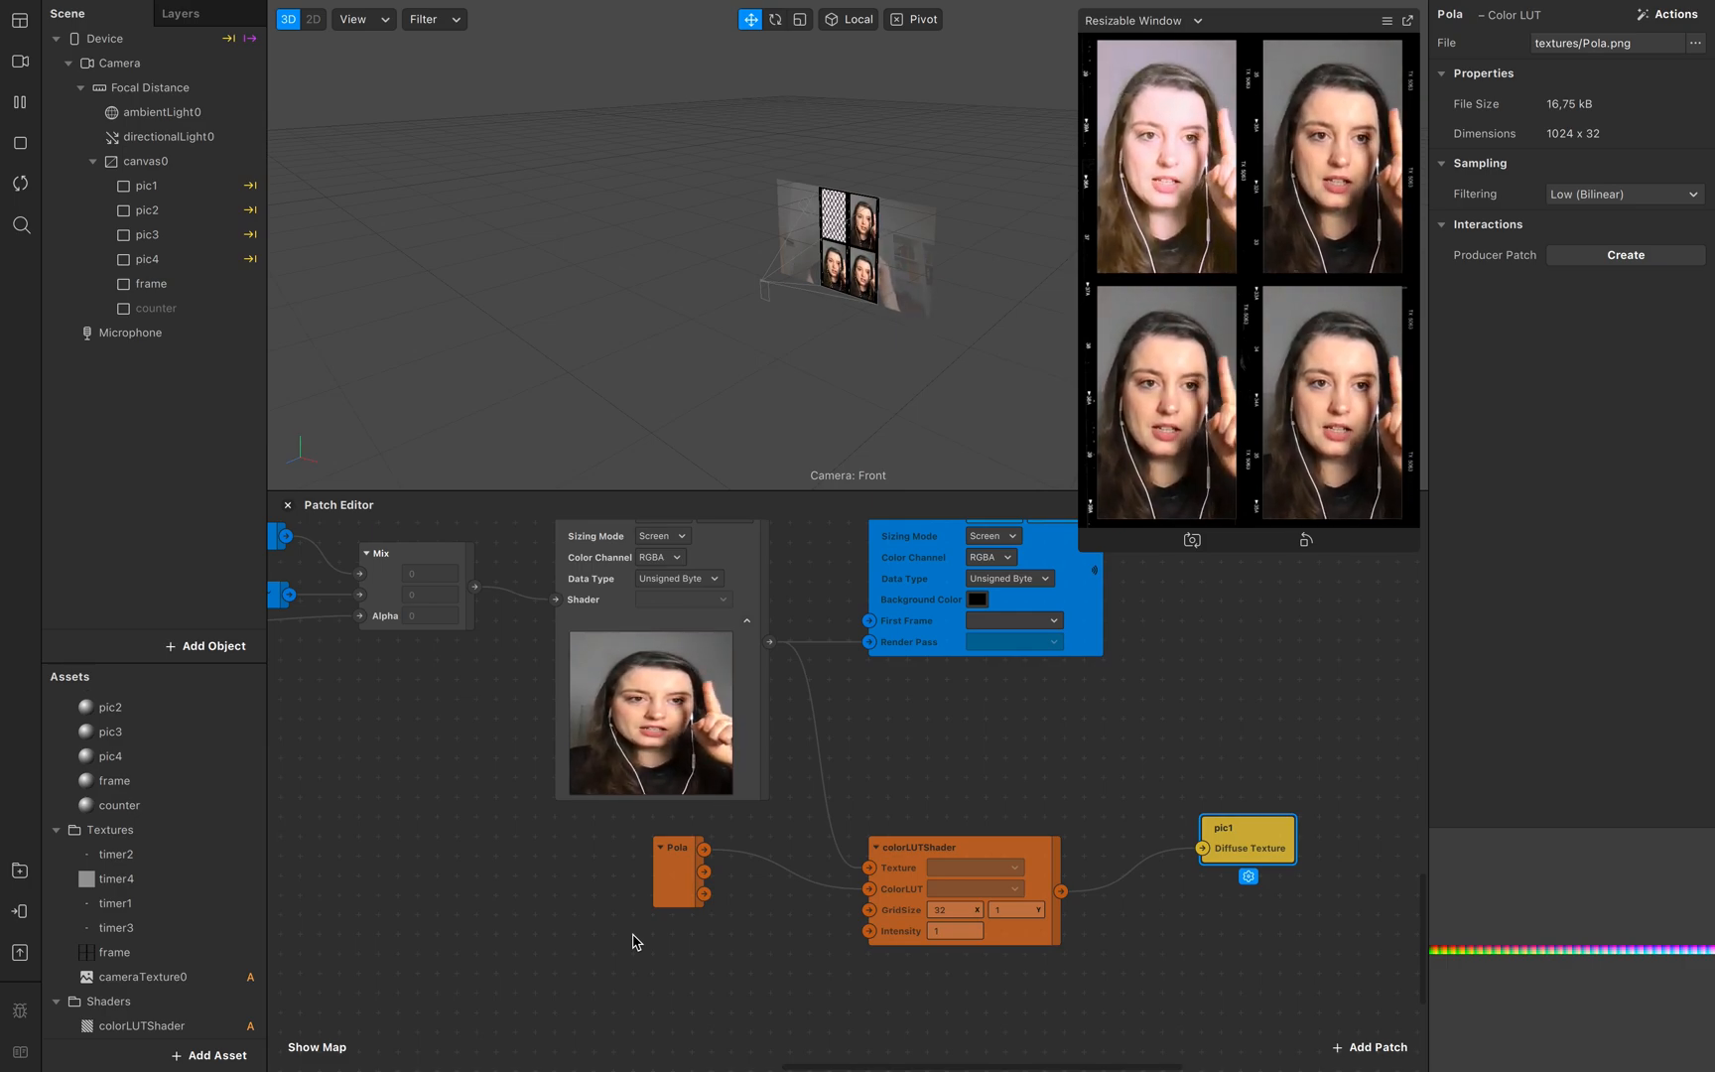
pyautogui.moveTo(1232, 850); pyautogui.dragTo(1154, 891)
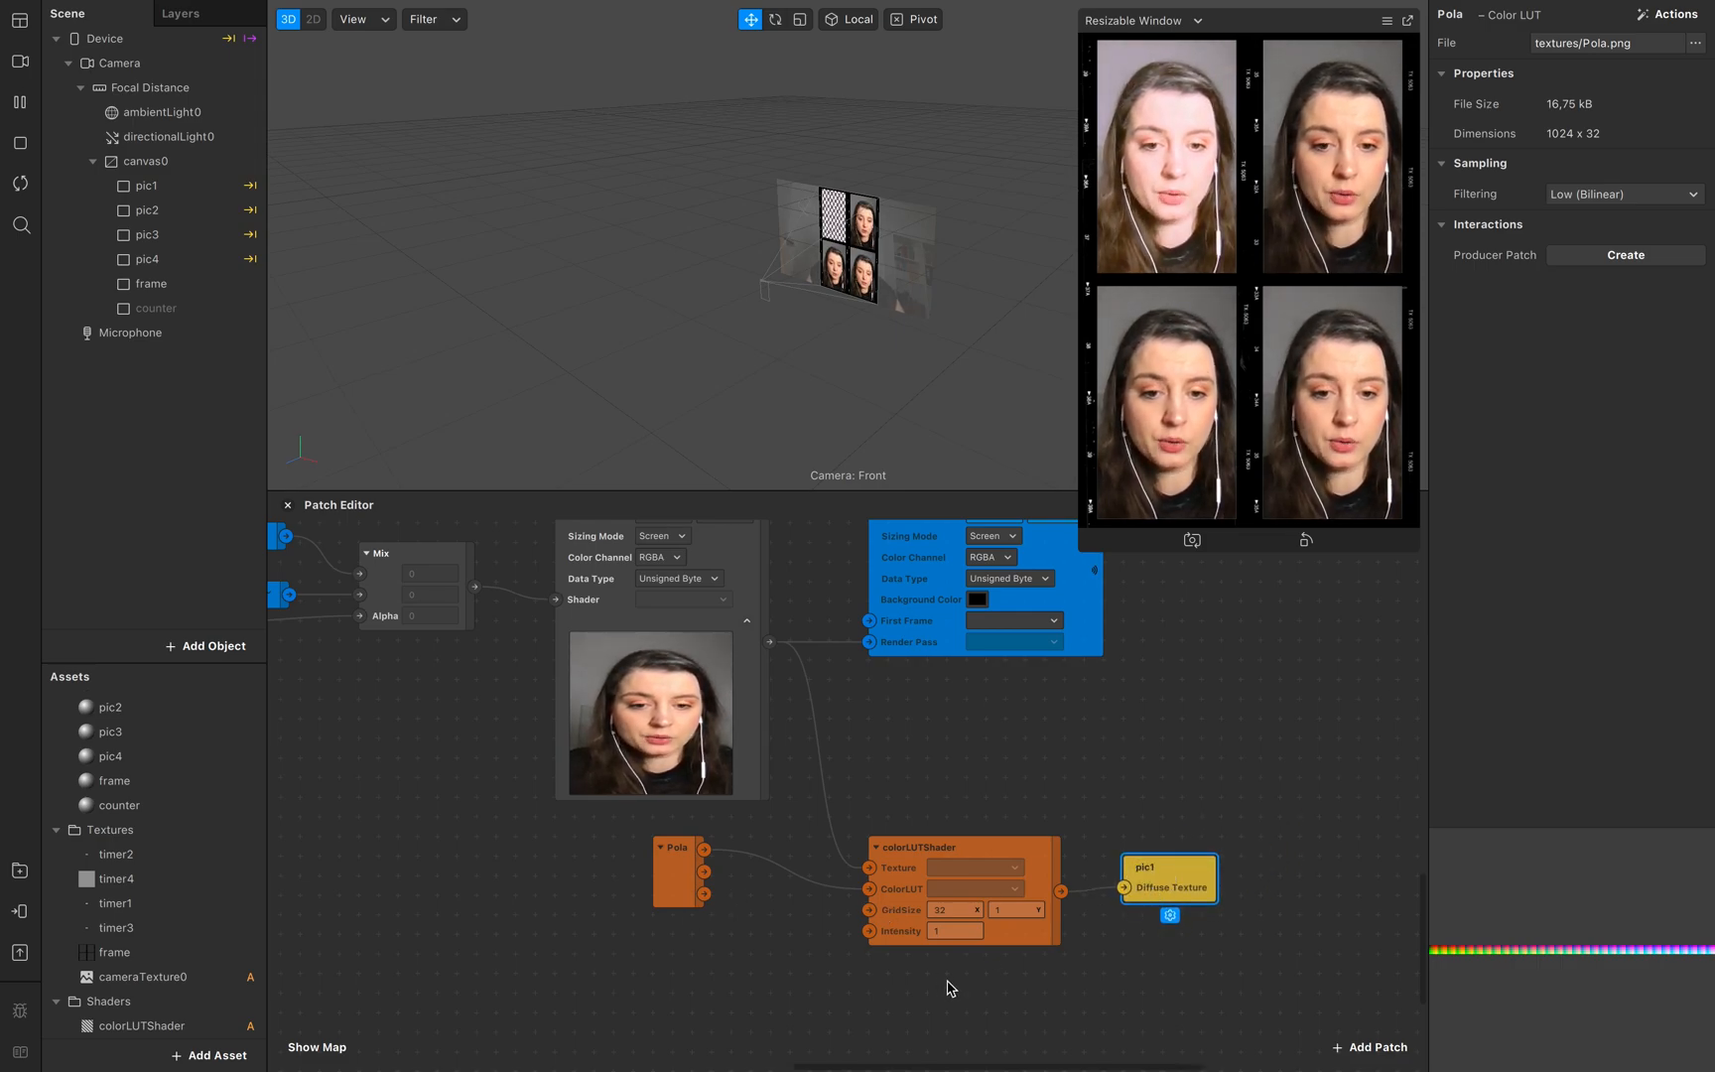
# Step: Add a Sender patch named LUT to Pola's RGBA output and remove the direct cable from Pola to colorLUTShader
pyautogui.scroll(-3, 948, 988)
pyautogui.hscroll(-3, 948, 987)
pyautogui.scroll(2, 948, 988)
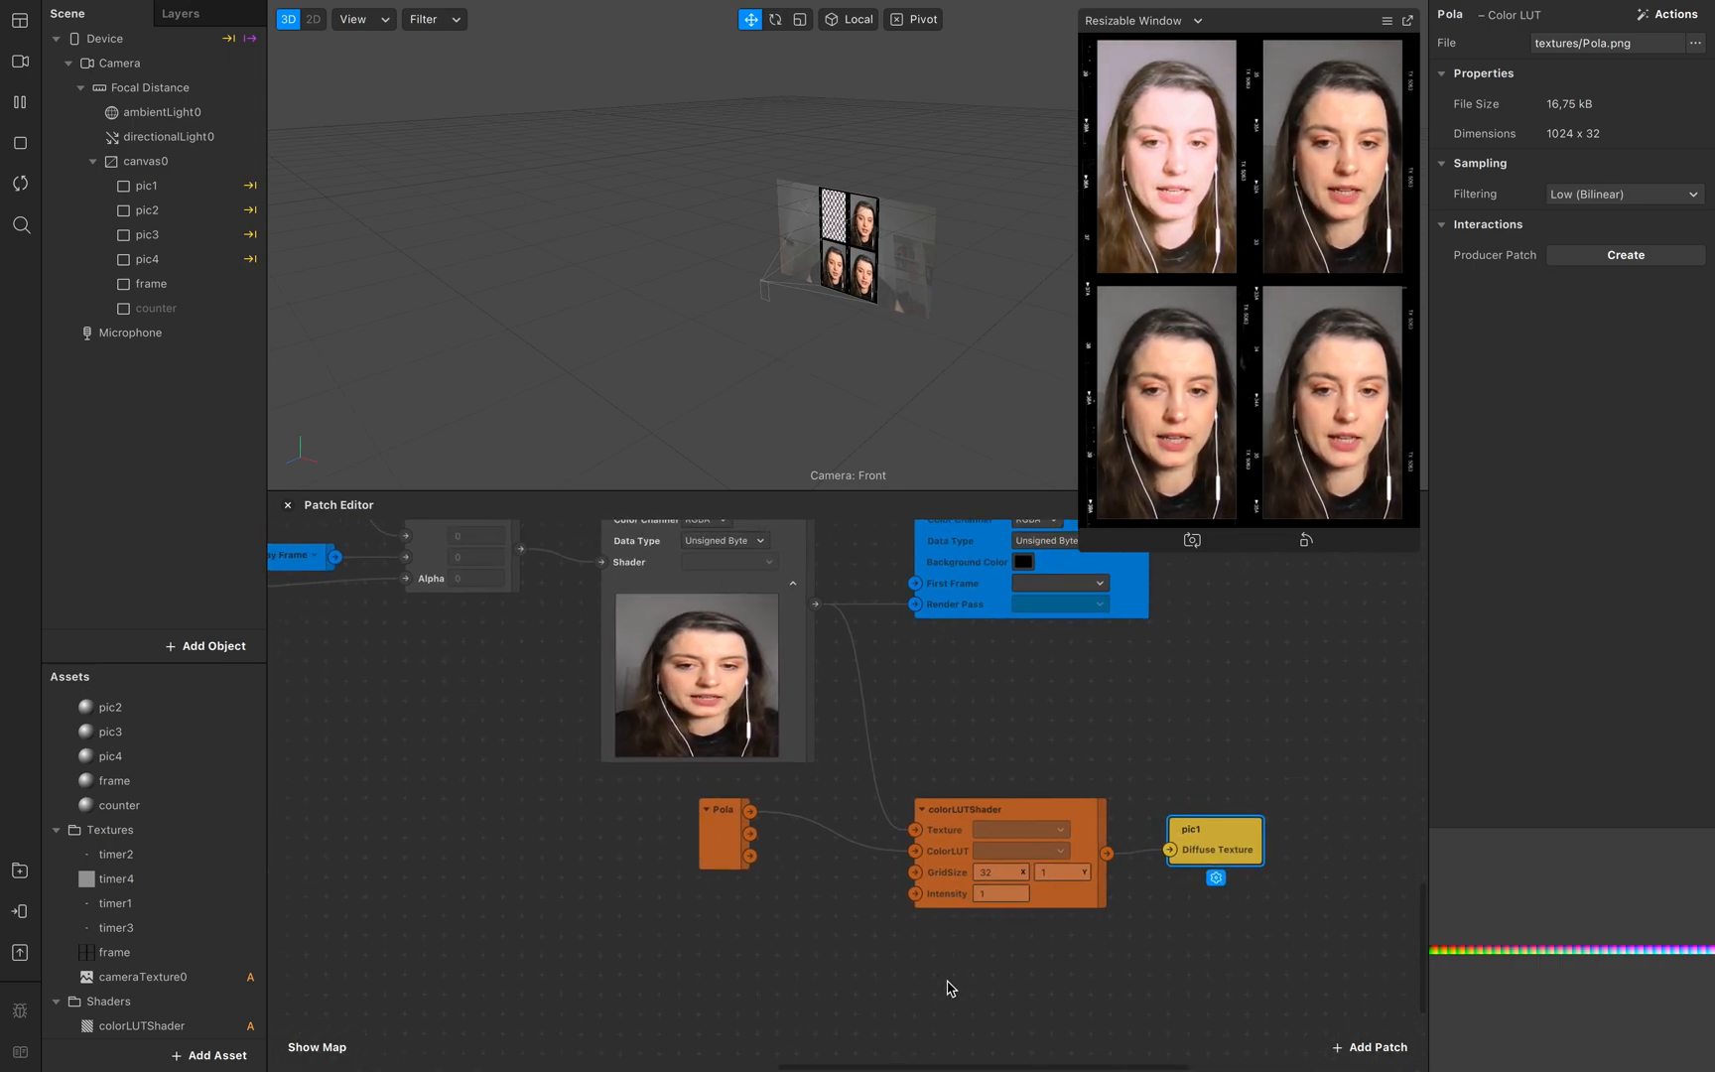
pyautogui.moveTo(774, 864); pyautogui.dragTo(728, 898)
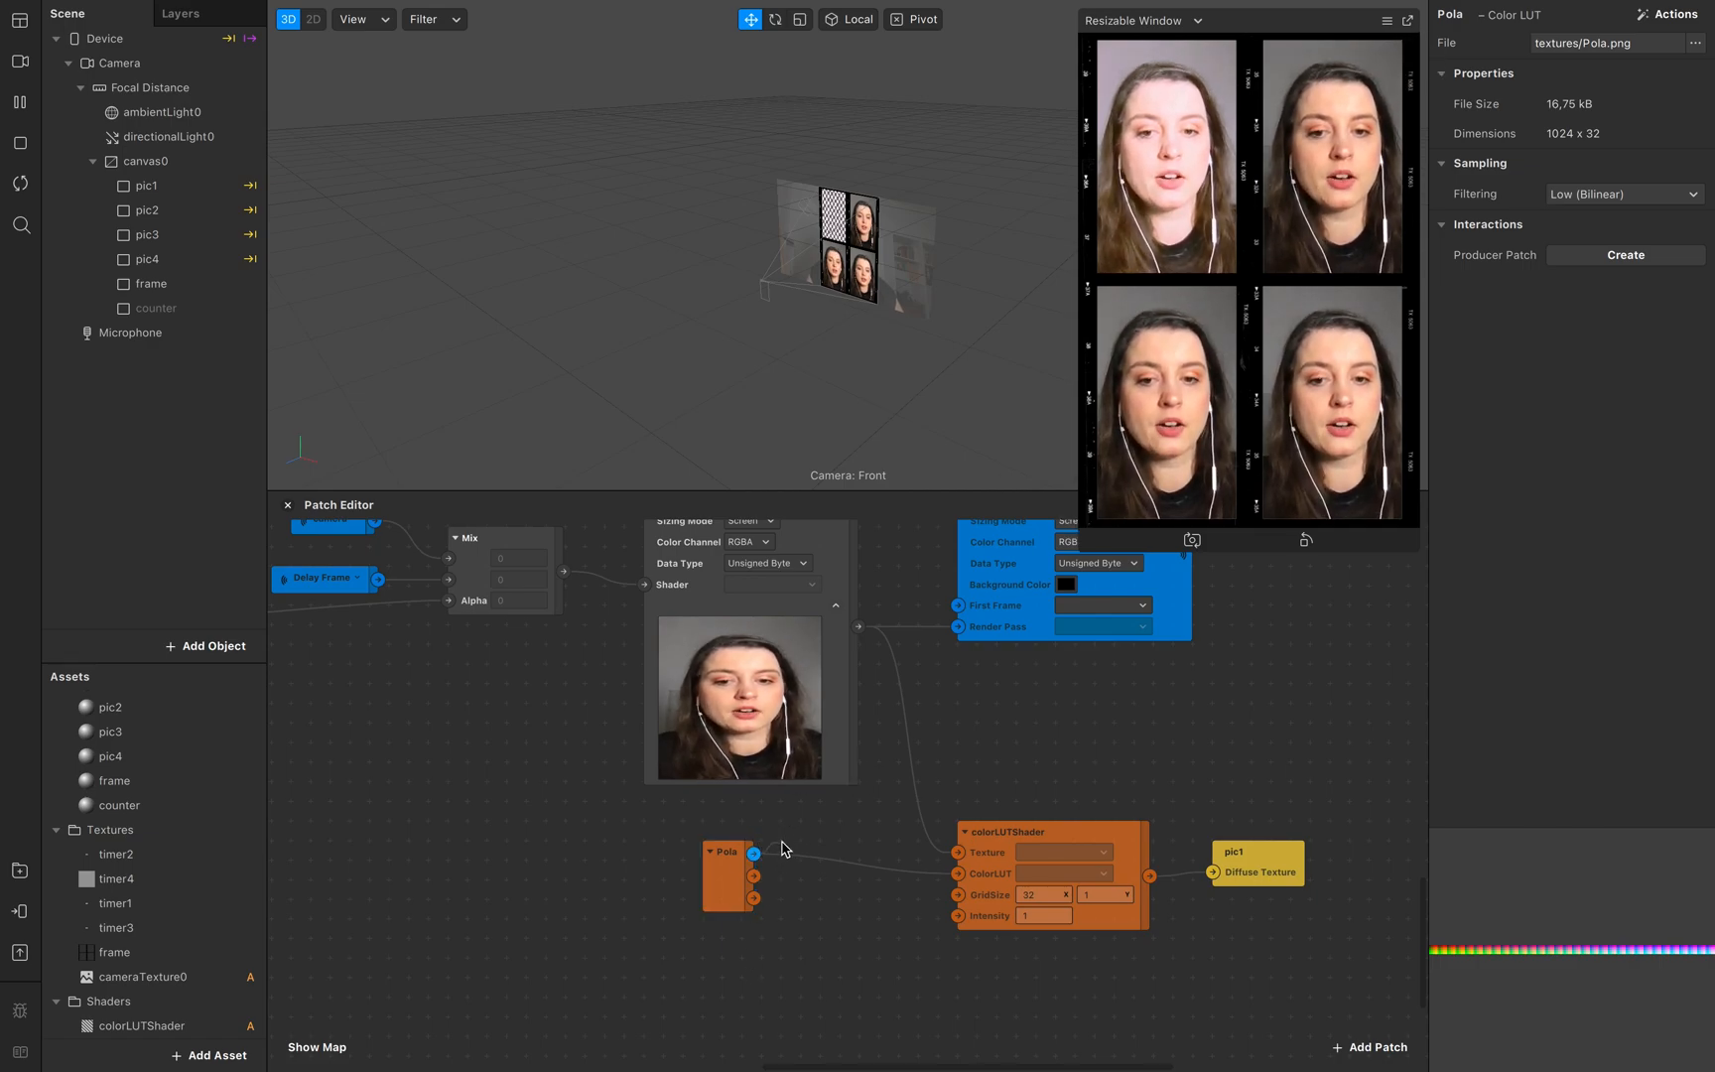
pyautogui.moveTo(783, 848); pyautogui.dragTo(785, 850)
pyautogui.write('sender')
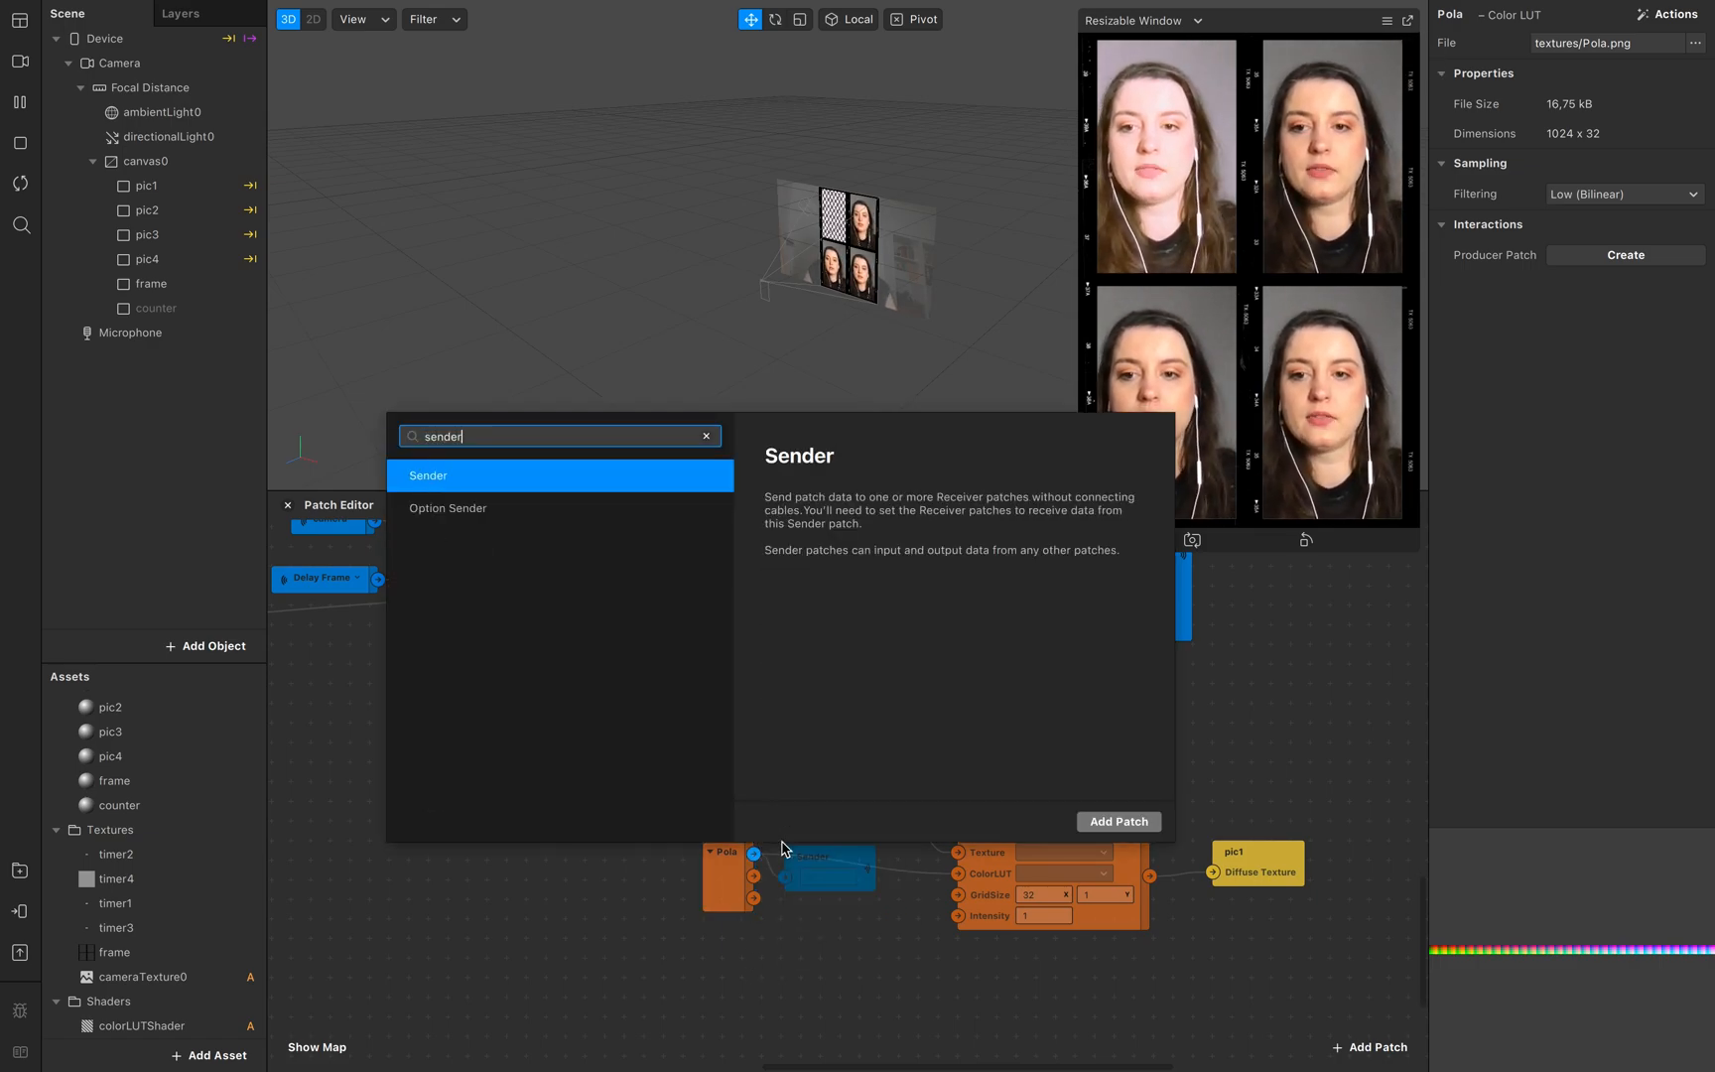
pyautogui.press('Return')
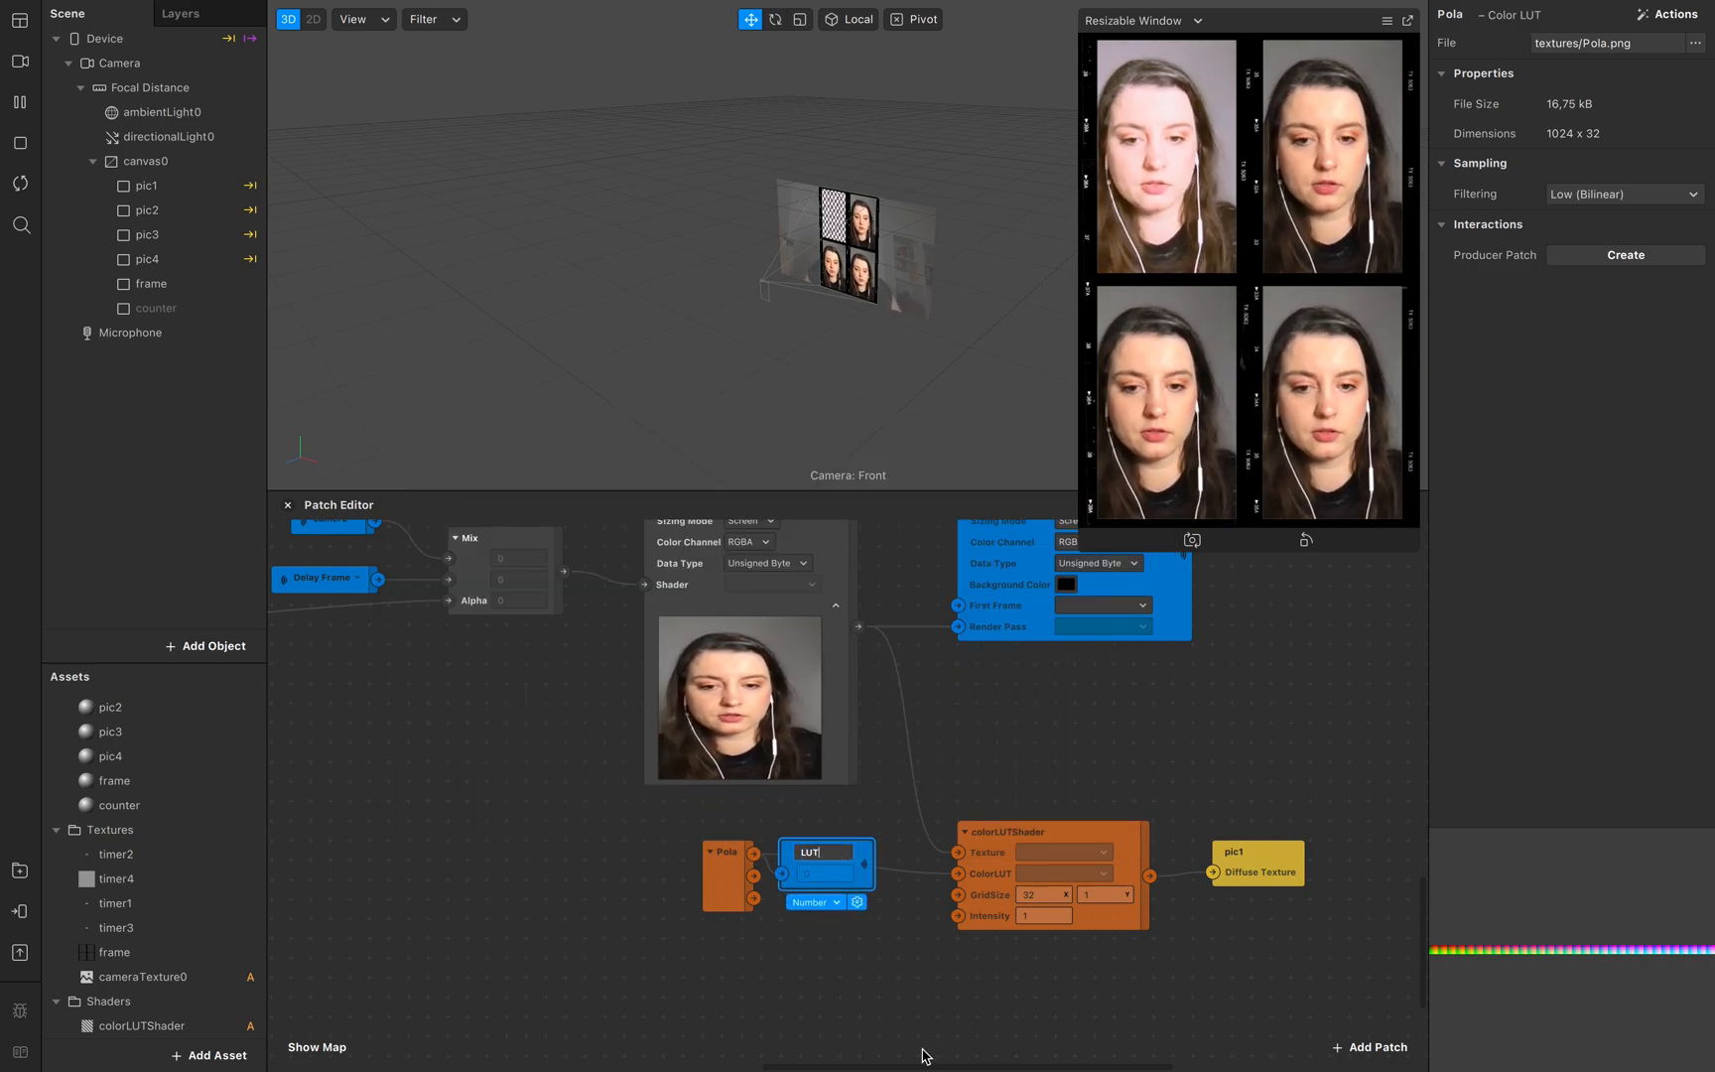
pyautogui.click(924, 988)
pyautogui.click(911, 878)
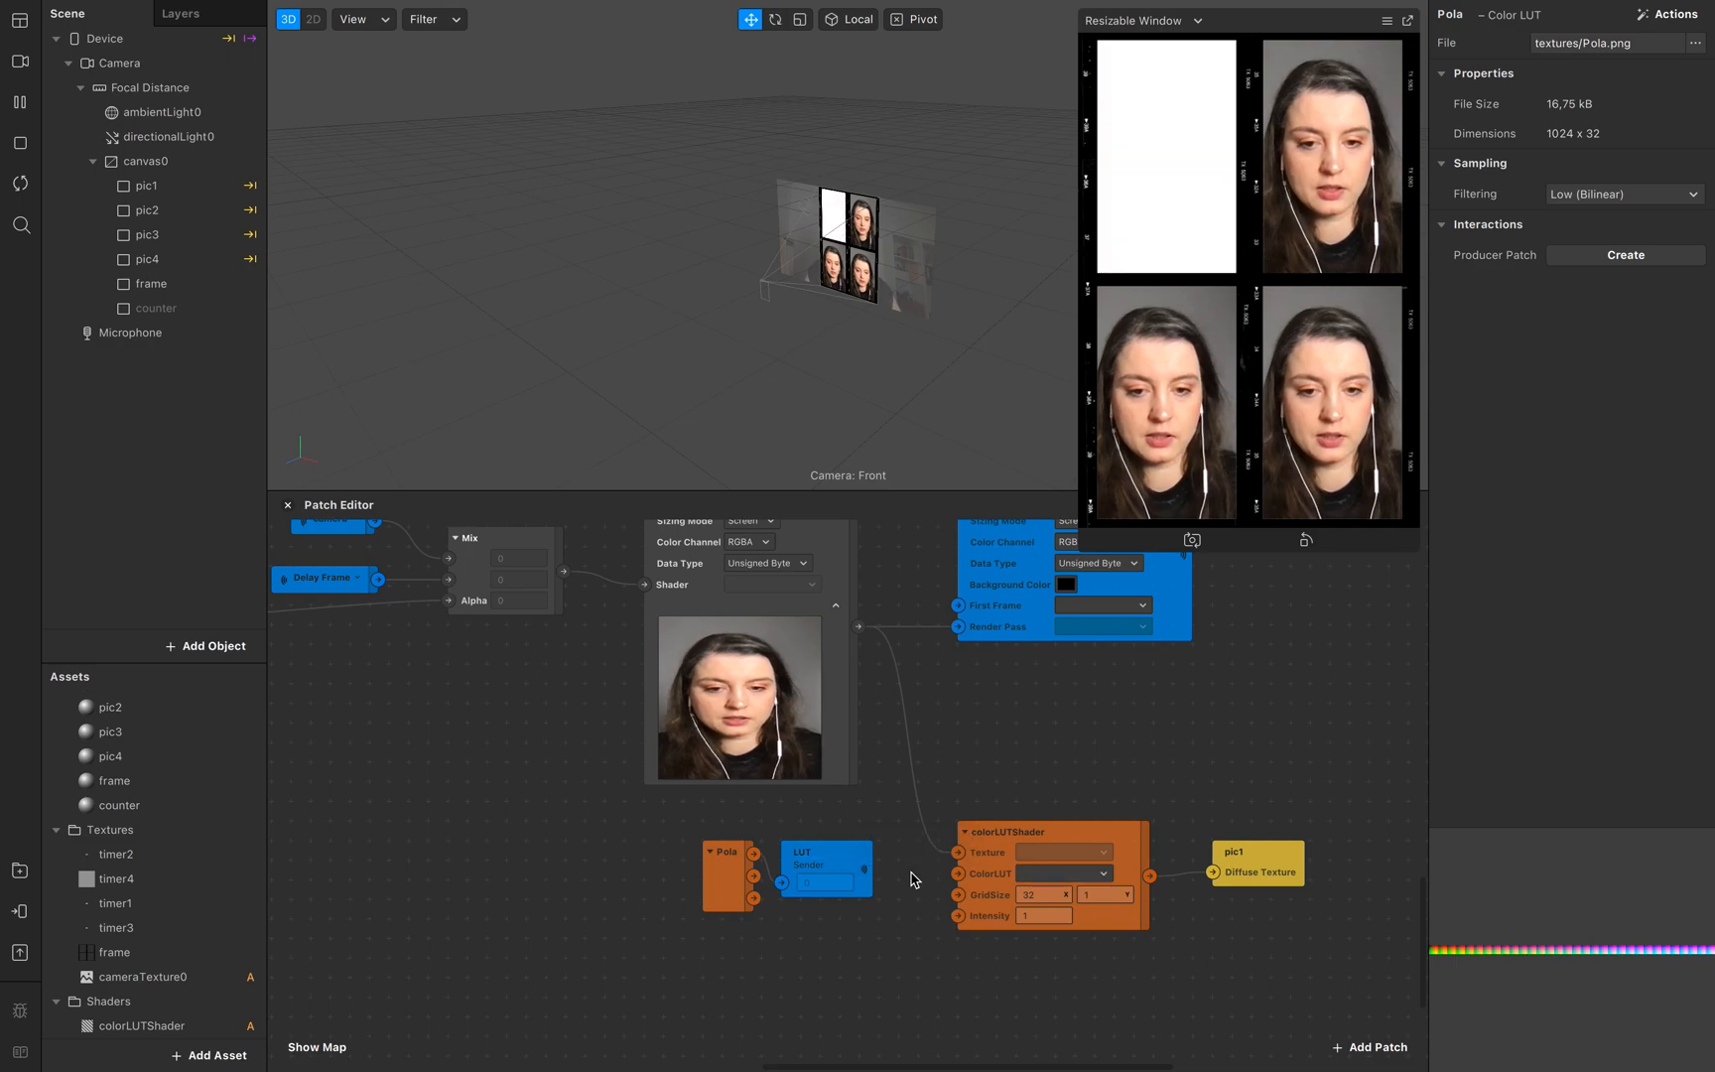
# Step: Make a receiver from the LUT sender, shift Pola and the sender aside, and connect the receiver to colorLUTShader's ColorLUT
pyautogui.click(857, 912)
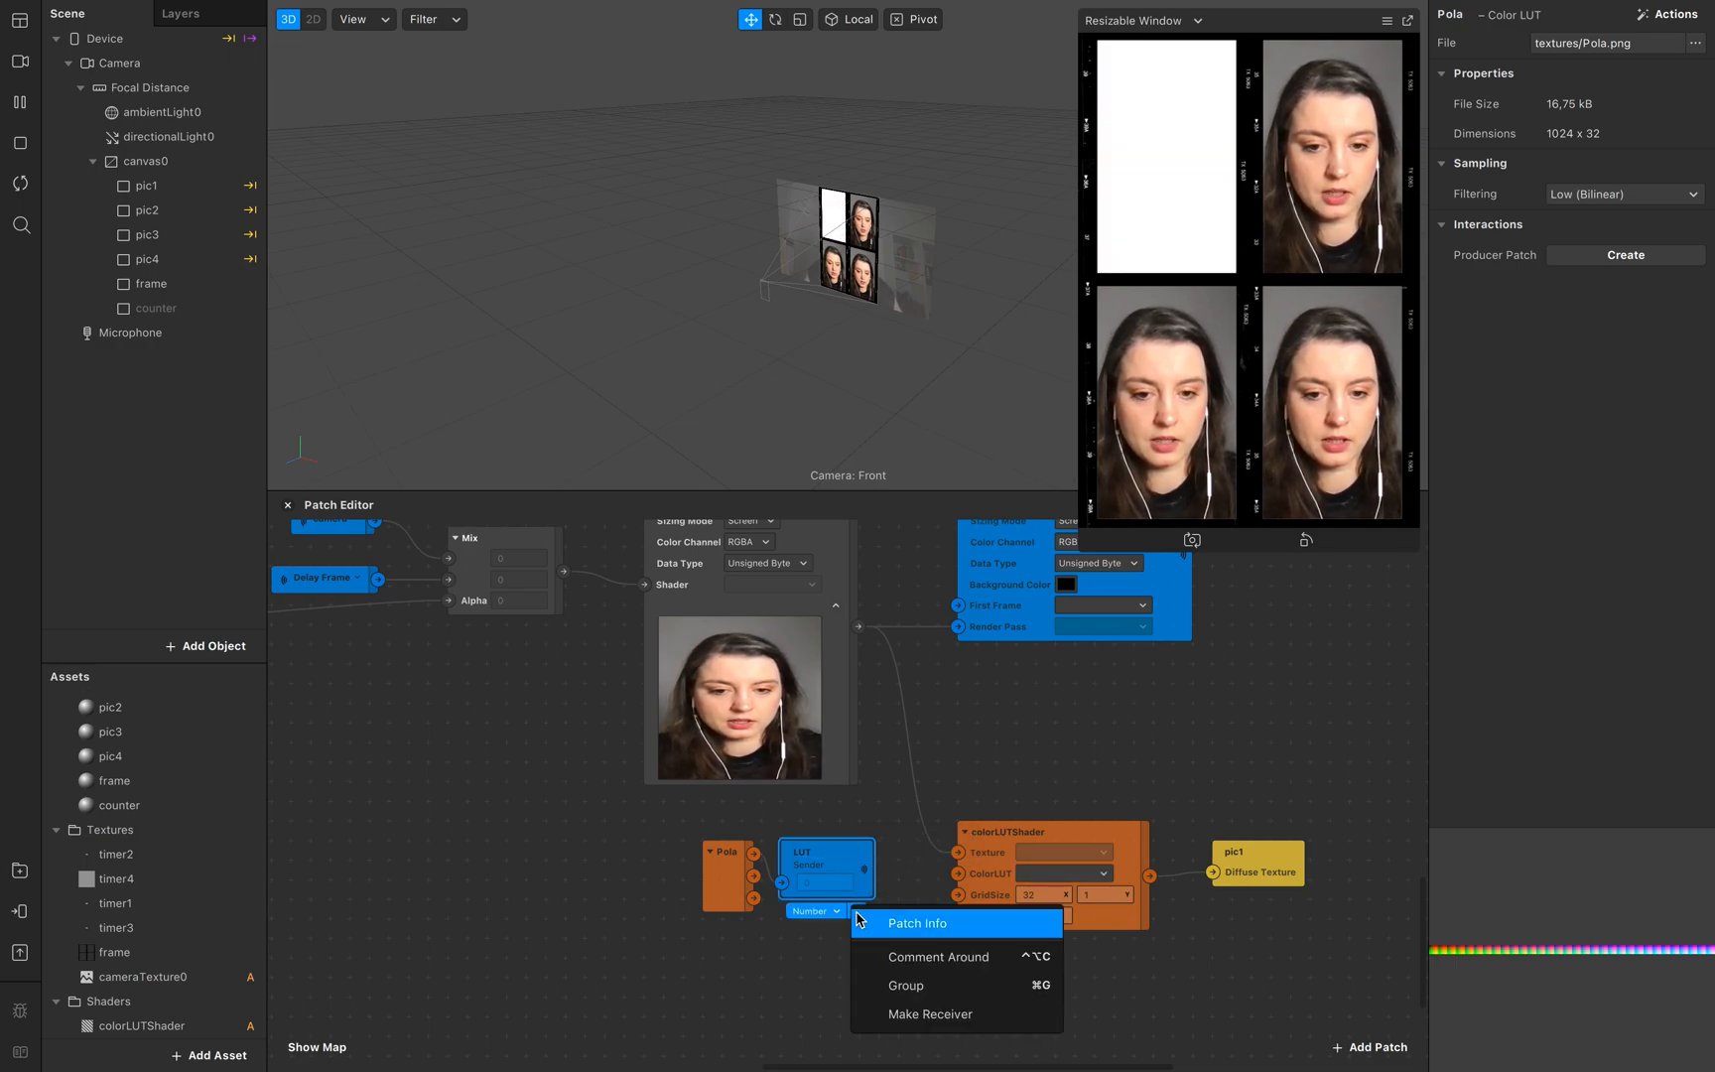
pyautogui.click(915, 1017)
pyautogui.moveTo(885, 974); pyautogui.dragTo(638, 889)
pyautogui.moveTo(846, 865); pyautogui.dragTo(591, 924)
pyautogui.moveTo(1082, 853); pyautogui.dragTo(850, 892)
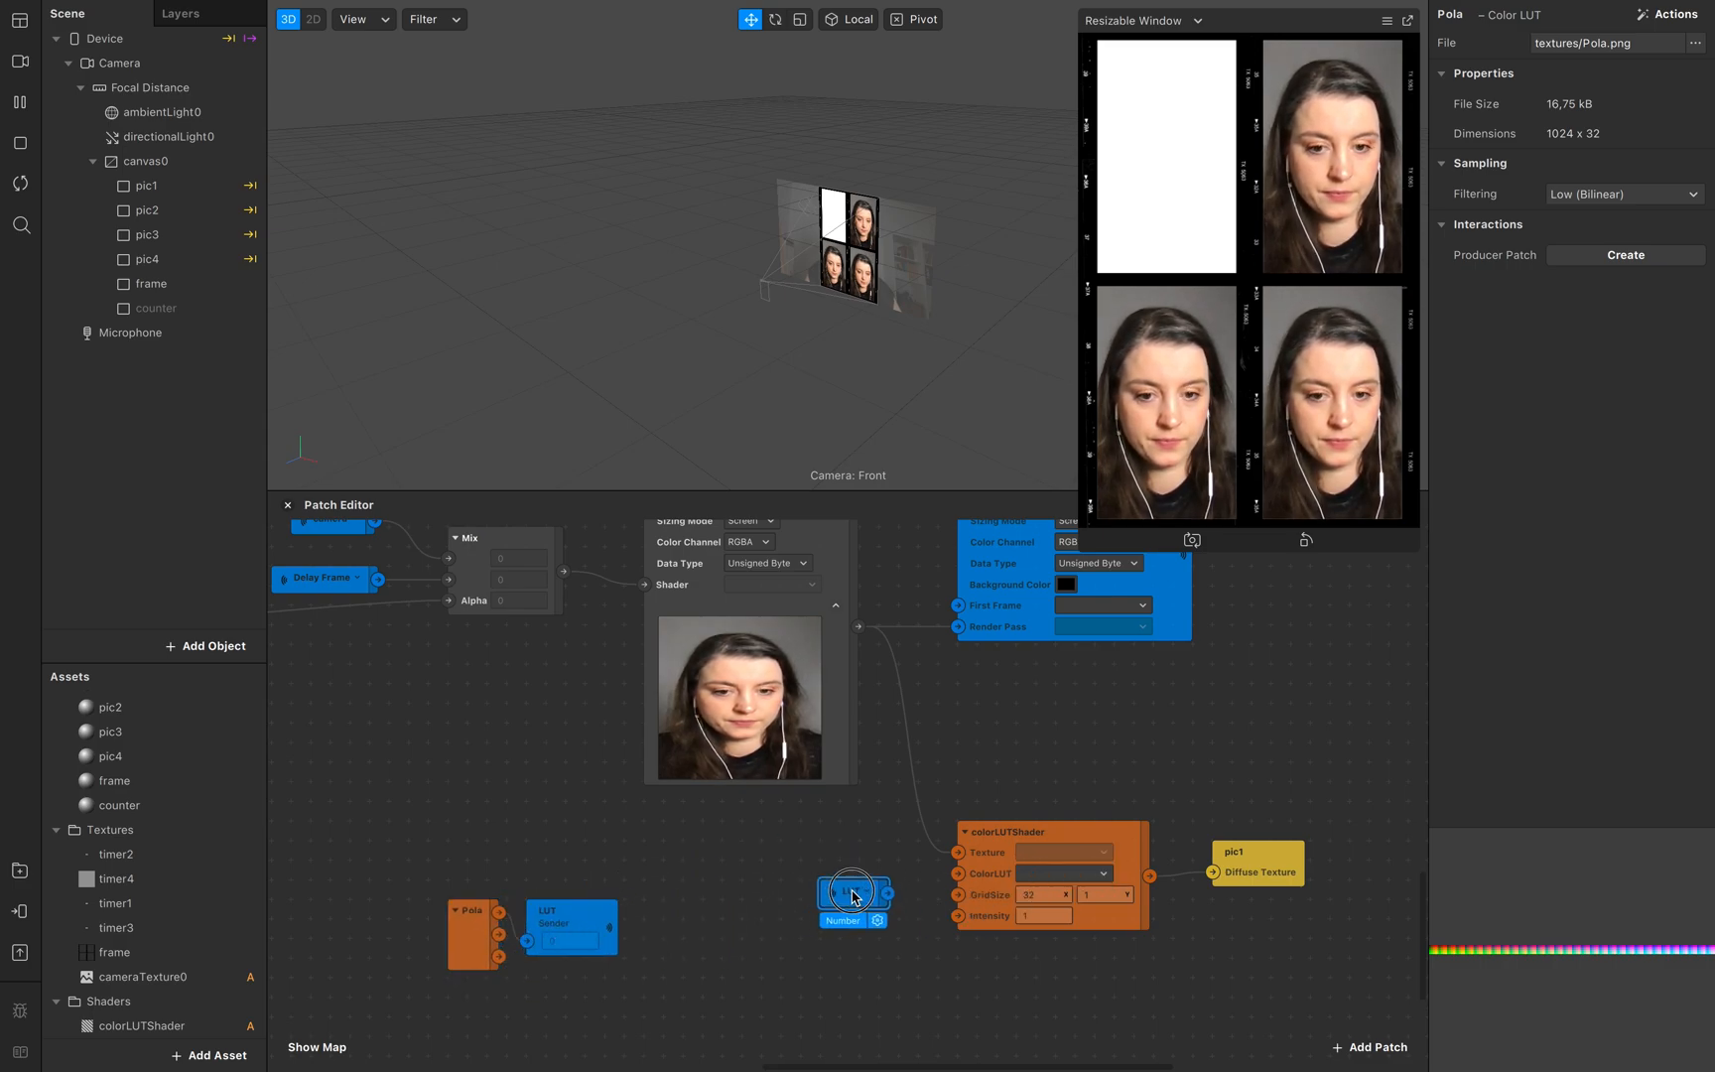
pyautogui.moveTo(959, 872); pyautogui.dragTo(959, 874)
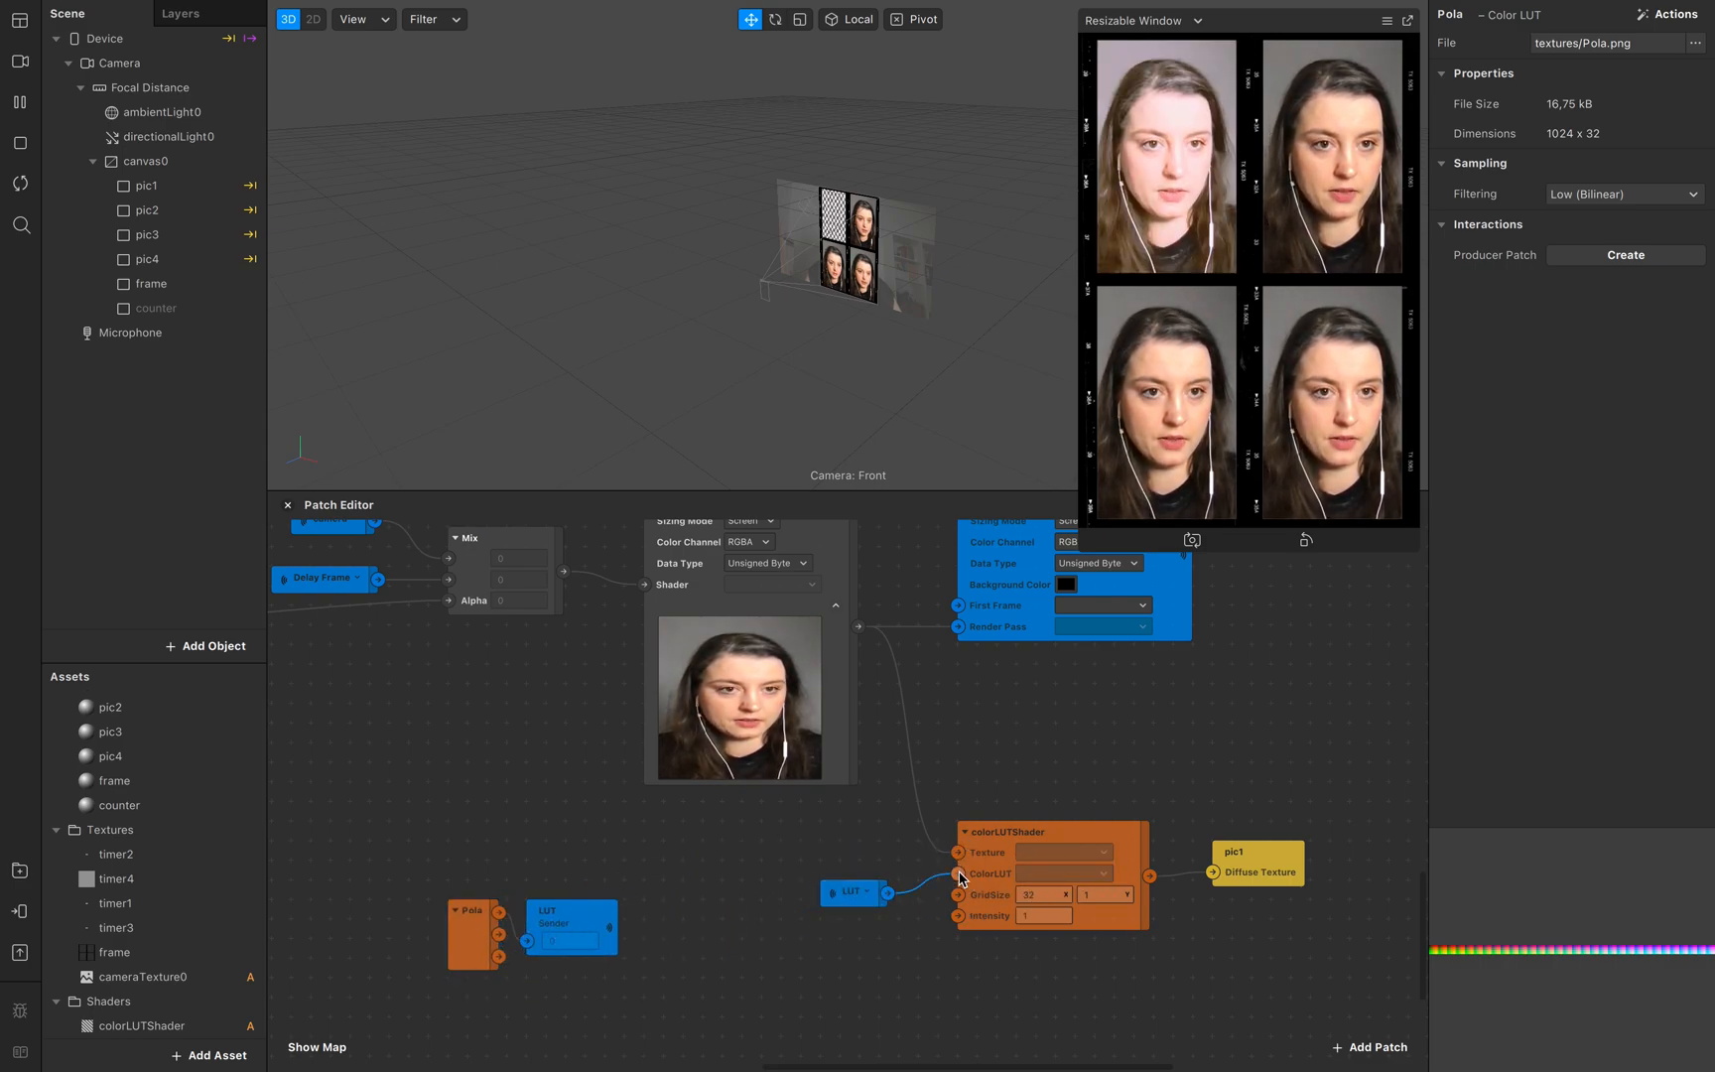
# Step: Move the Pola patch and its LUT sender up beside the camera texture and its sender, above the Mix patch
pyautogui.scroll(2, 616, 915)
pyautogui.hscroll(-2, 616, 915)
pyautogui.moveTo(762, 1027); pyautogui.dragTo(386, 938)
pyautogui.hscroll(-2, 387, 938)
pyautogui.scroll(1, 388, 937)
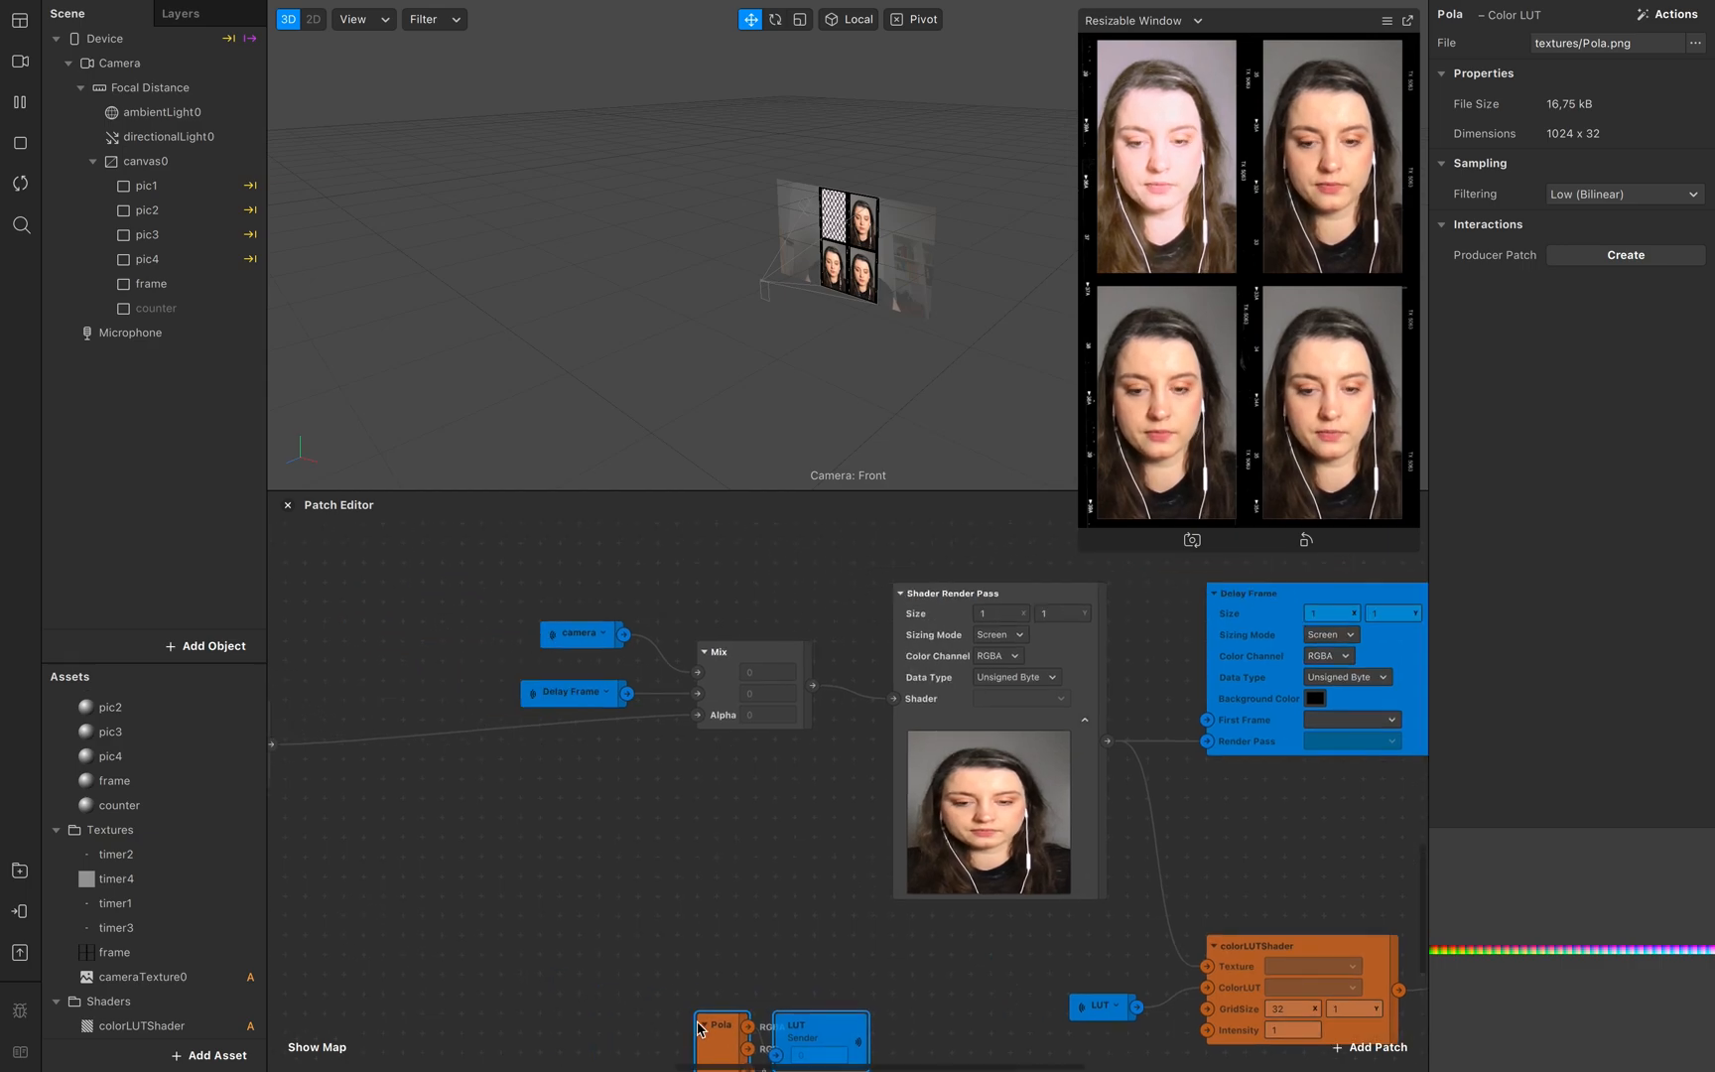
pyautogui.scroll(-2, 652, 848)
pyautogui.moveTo(665, 923); pyautogui.dragTo(620, 749)
pyautogui.scroll(3, 620, 749)
pyautogui.moveTo(650, 1006); pyautogui.dragTo(595, 642)
pyautogui.click(464, 722)
pyautogui.moveTo(425, 669); pyautogui.dragTo(483, 647)
# Step: Select the LUT receiver, colorLUTShader and pic1 patches and move them slightly up toward the Delay Frame patch
pyautogui.scroll(-3, 980, 754)
pyautogui.hscroll(2, 980, 754)
pyautogui.scroll(1, 979, 755)
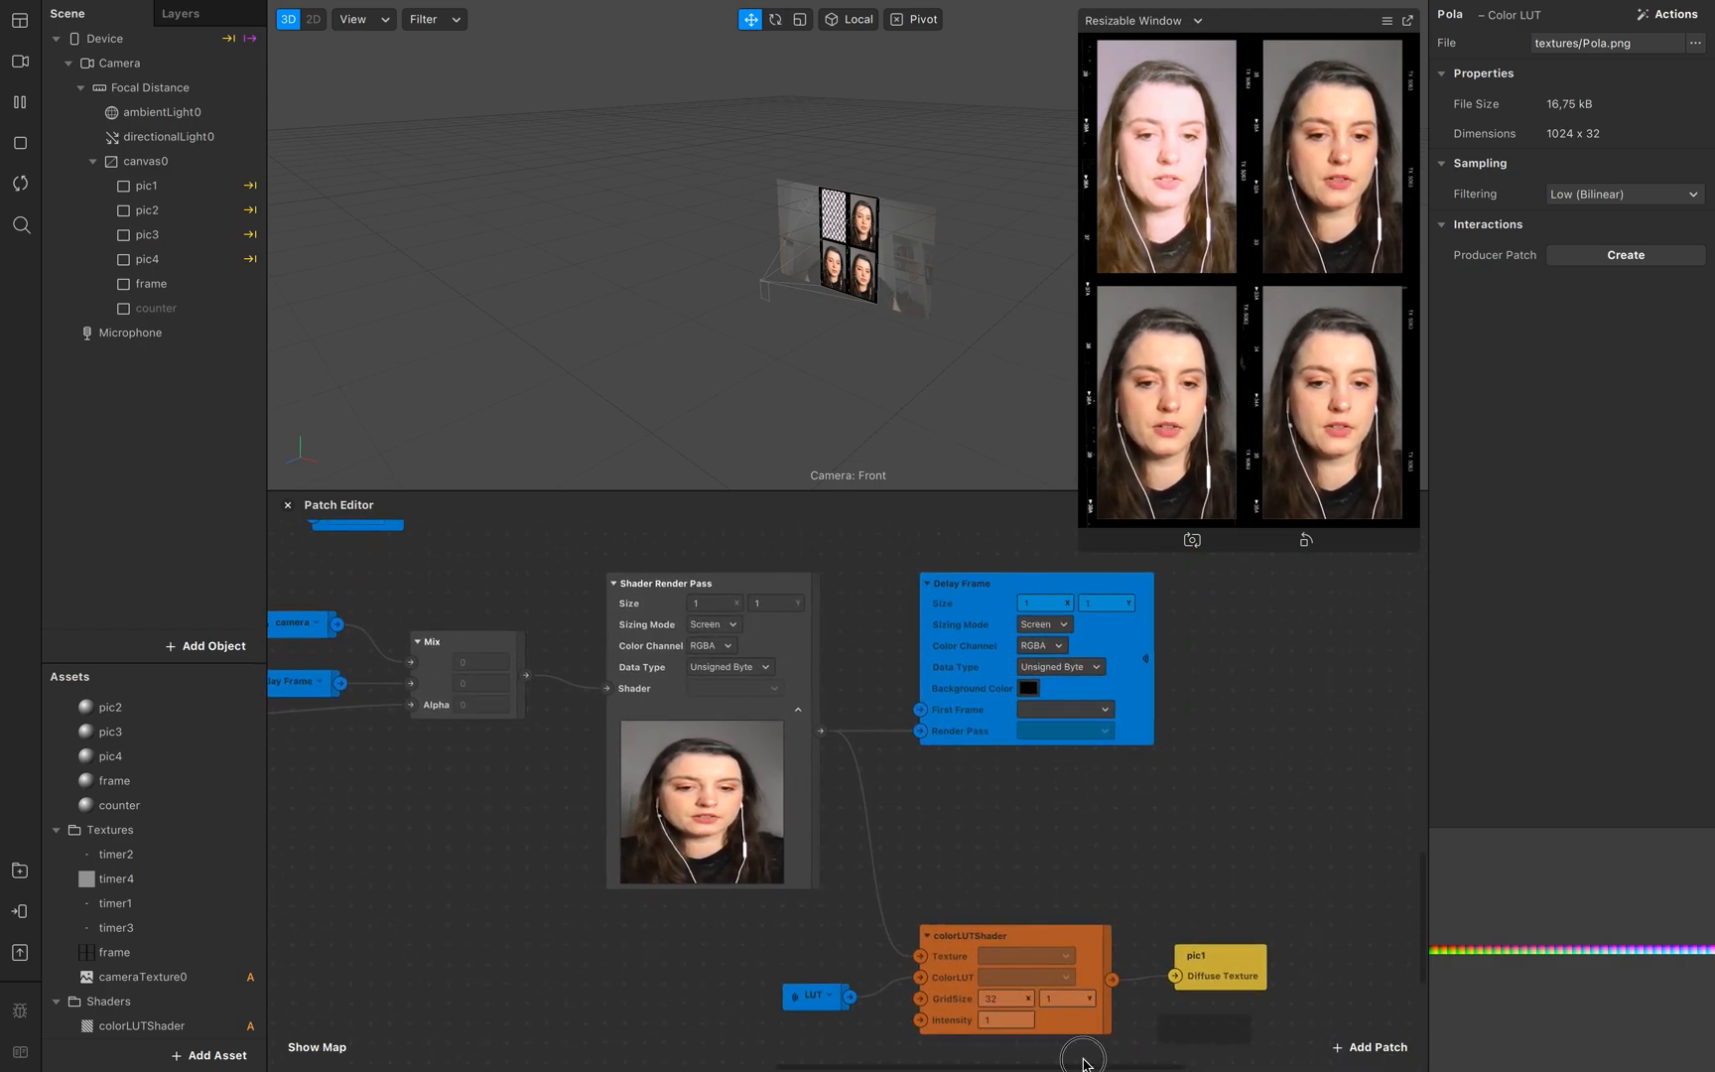
pyautogui.hscroll(-5, 957, 873)
pyautogui.scroll(2, 955, 875)
pyautogui.hscroll(-3, 956, 875)
pyautogui.hscroll(10, 955, 875)
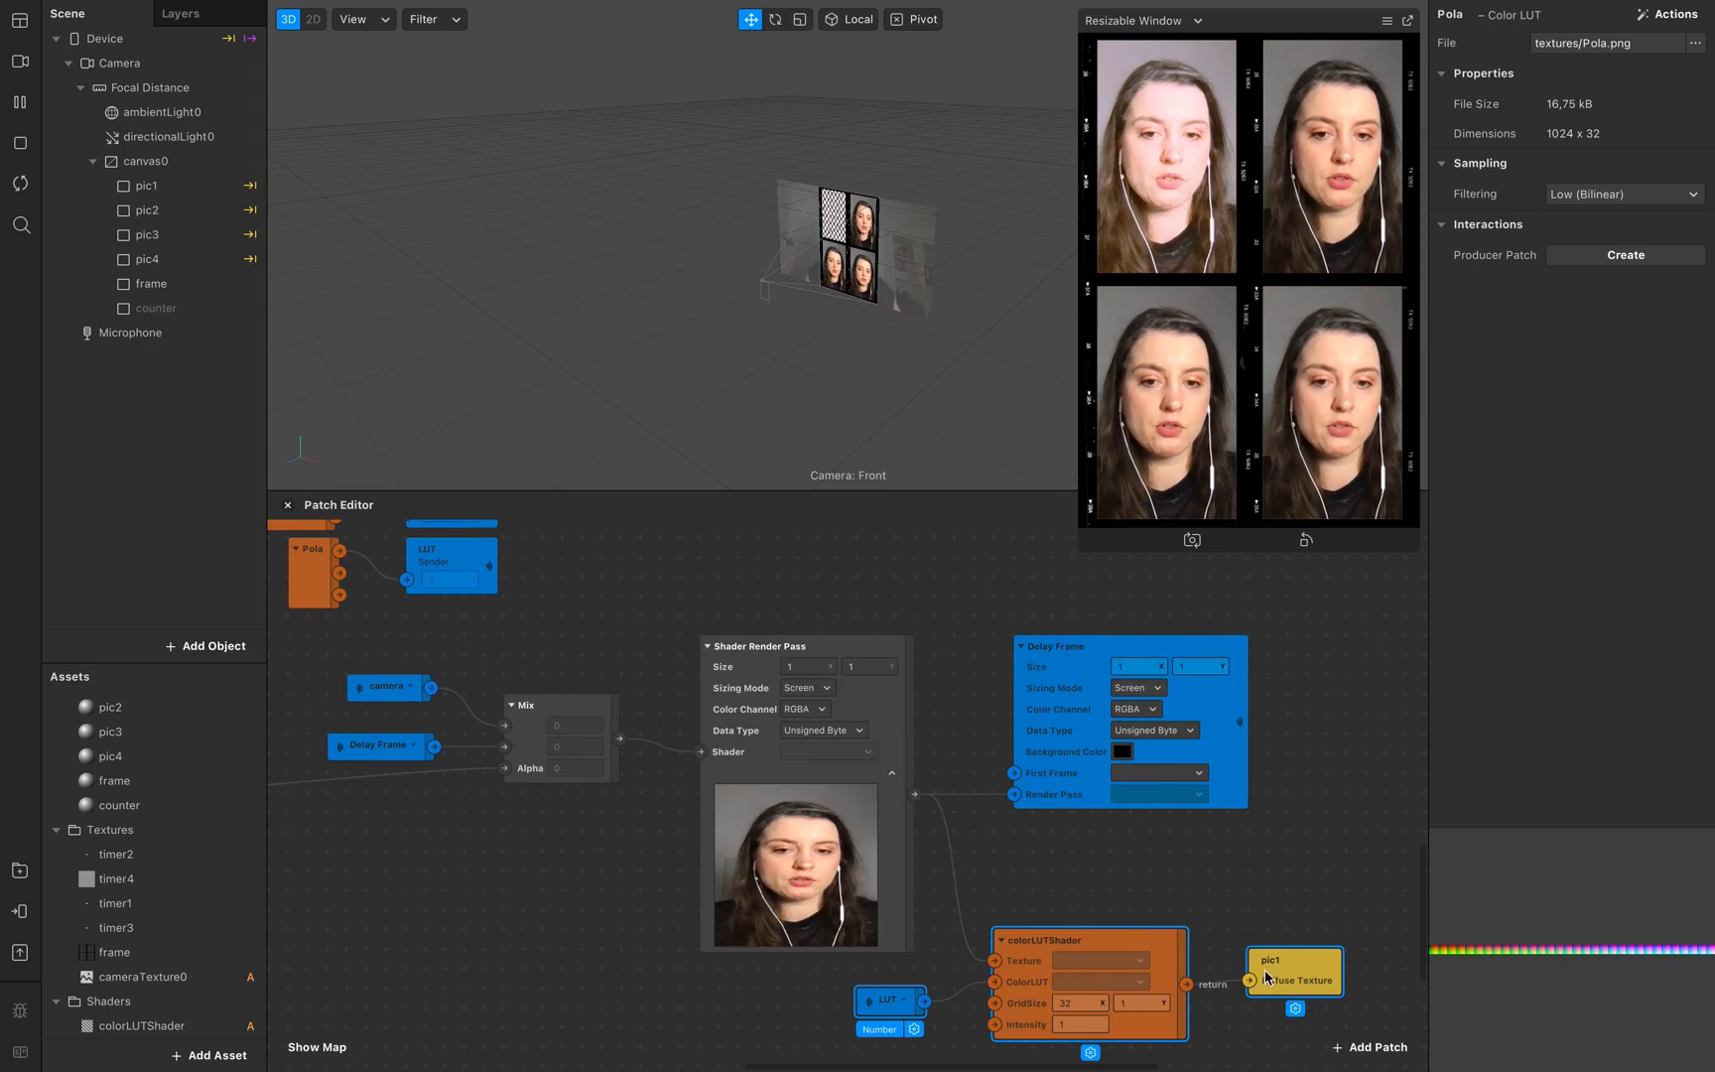
pyautogui.scroll(-2, 886, 903)
pyautogui.hscroll(1, 886, 904)
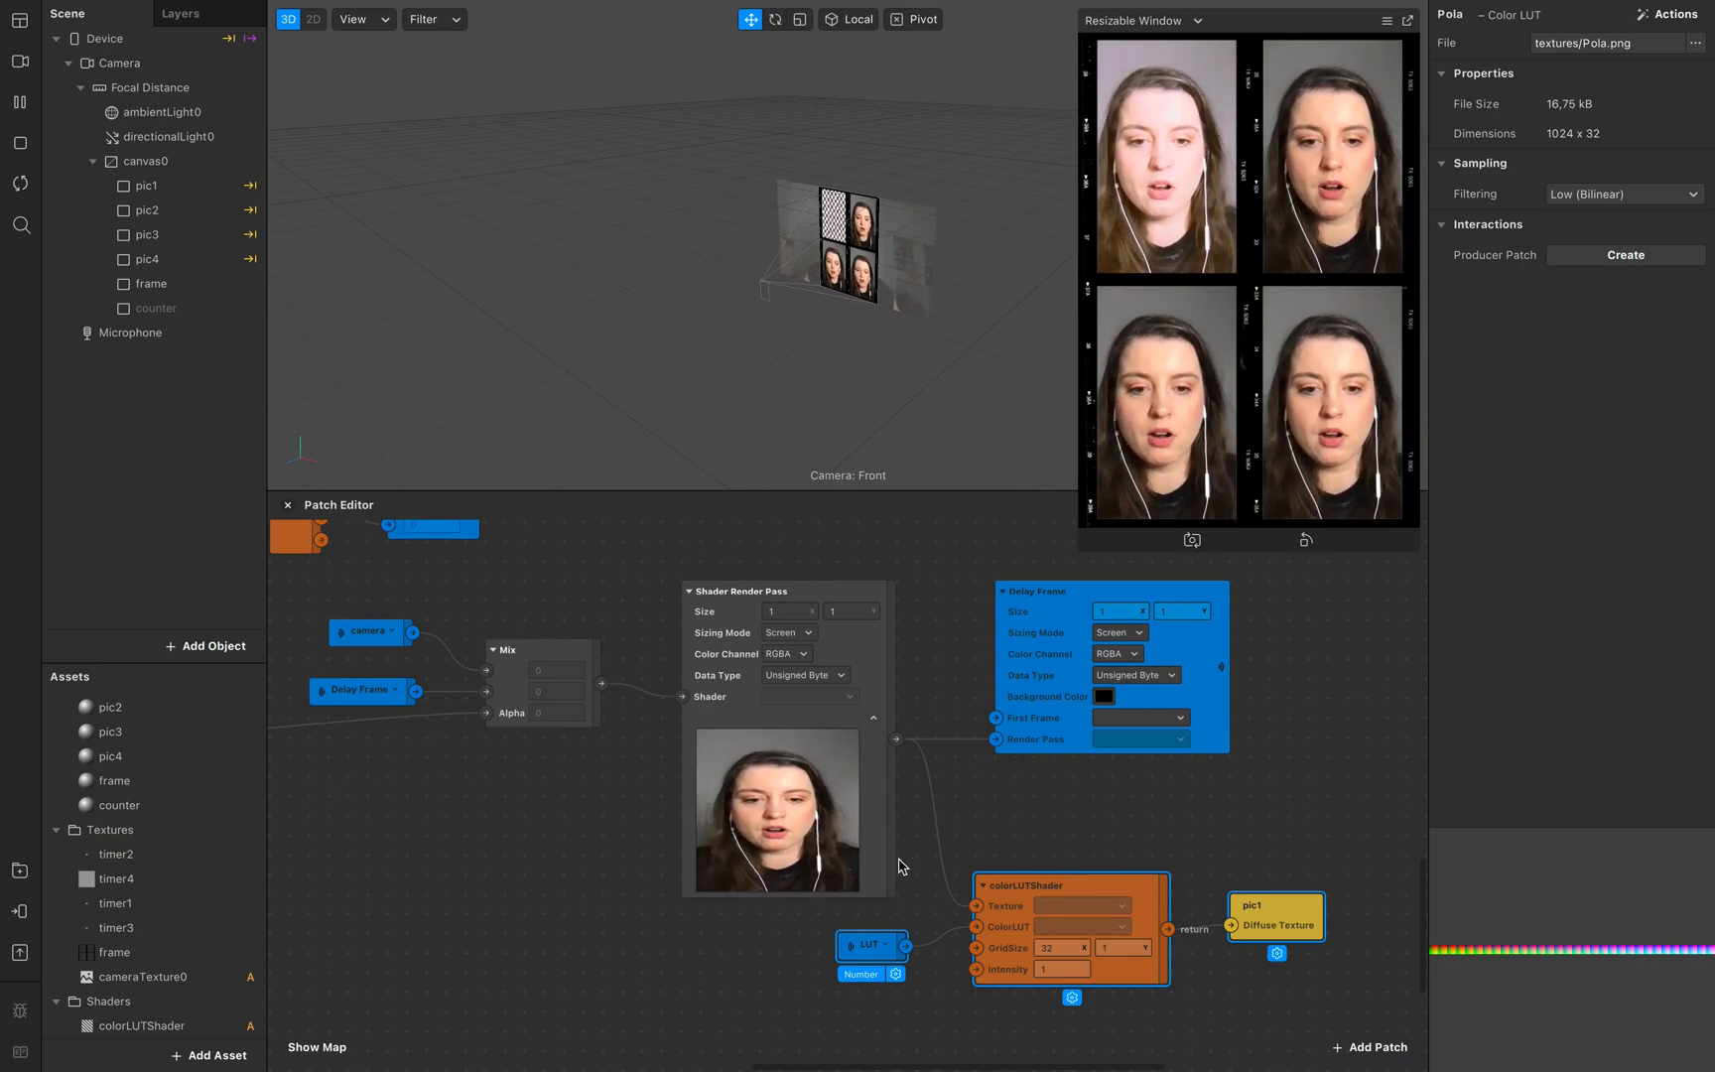
# Step: Add a second Mix patch in the empty area below pic1's patch group
pyautogui.scroll(-3, 958, 874)
pyautogui.scroll(3, 961, 874)
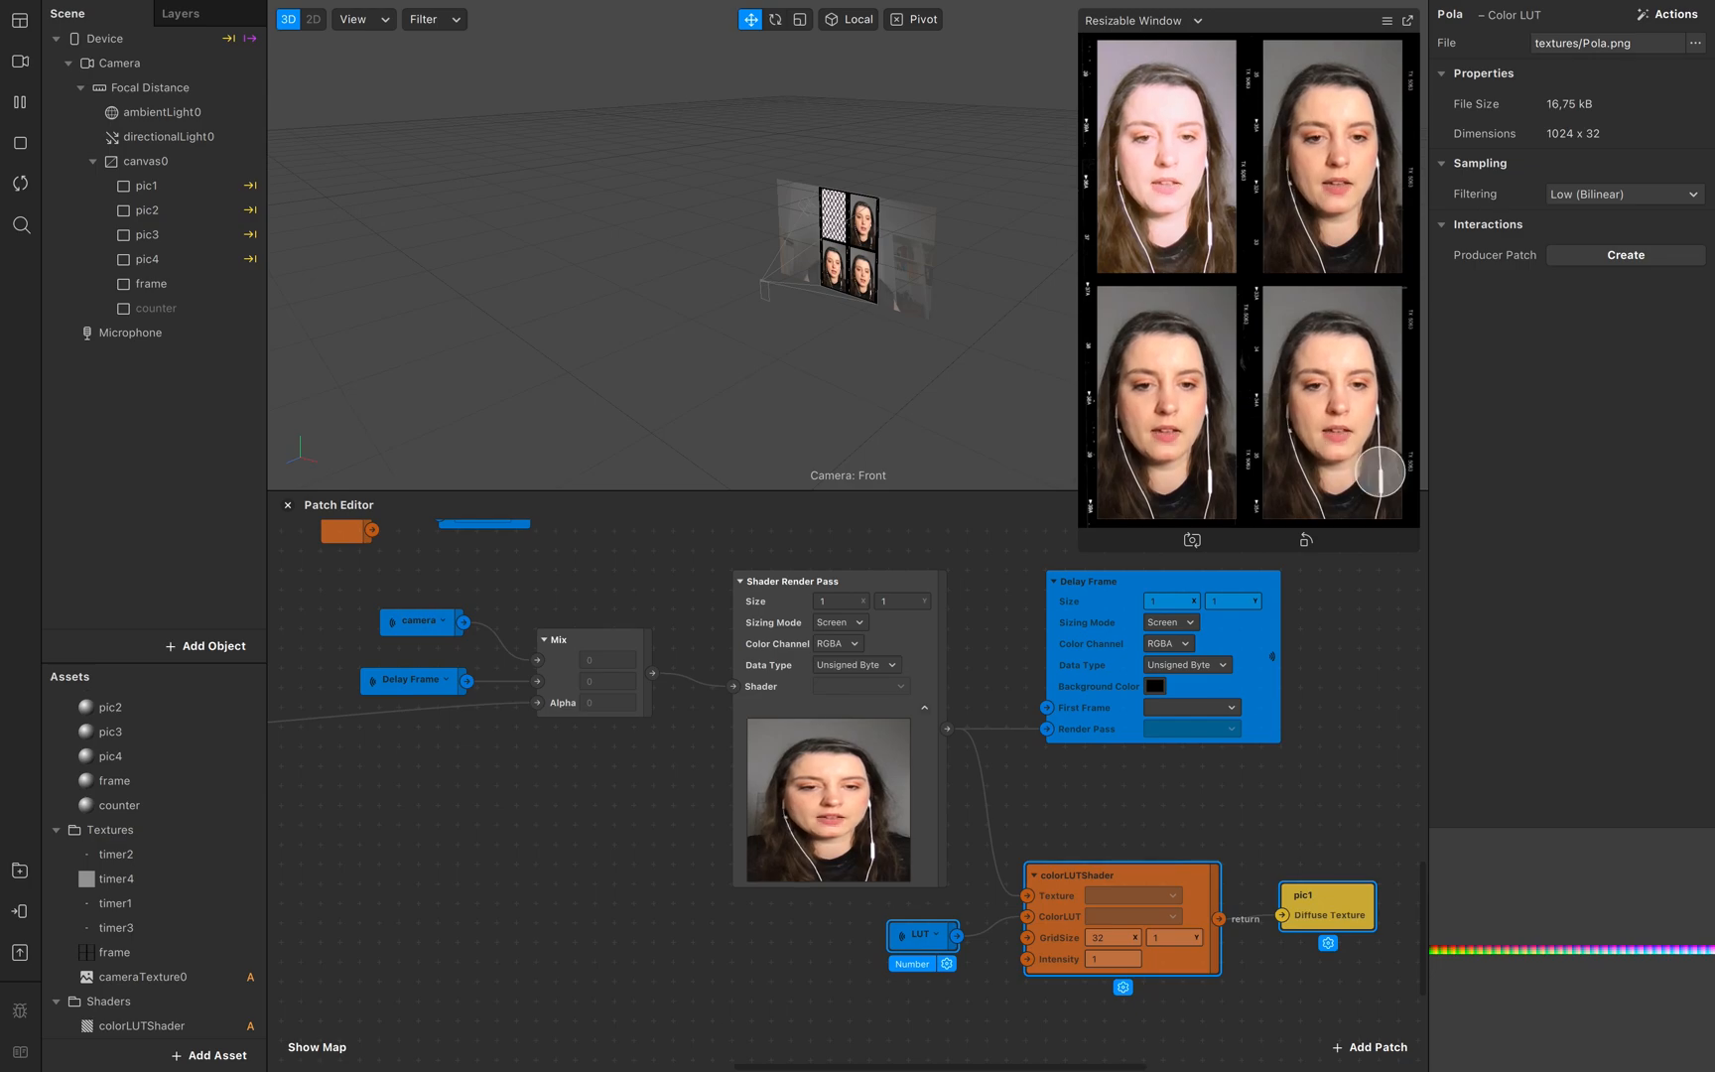
pyautogui.scroll(-5, 1050, 721)
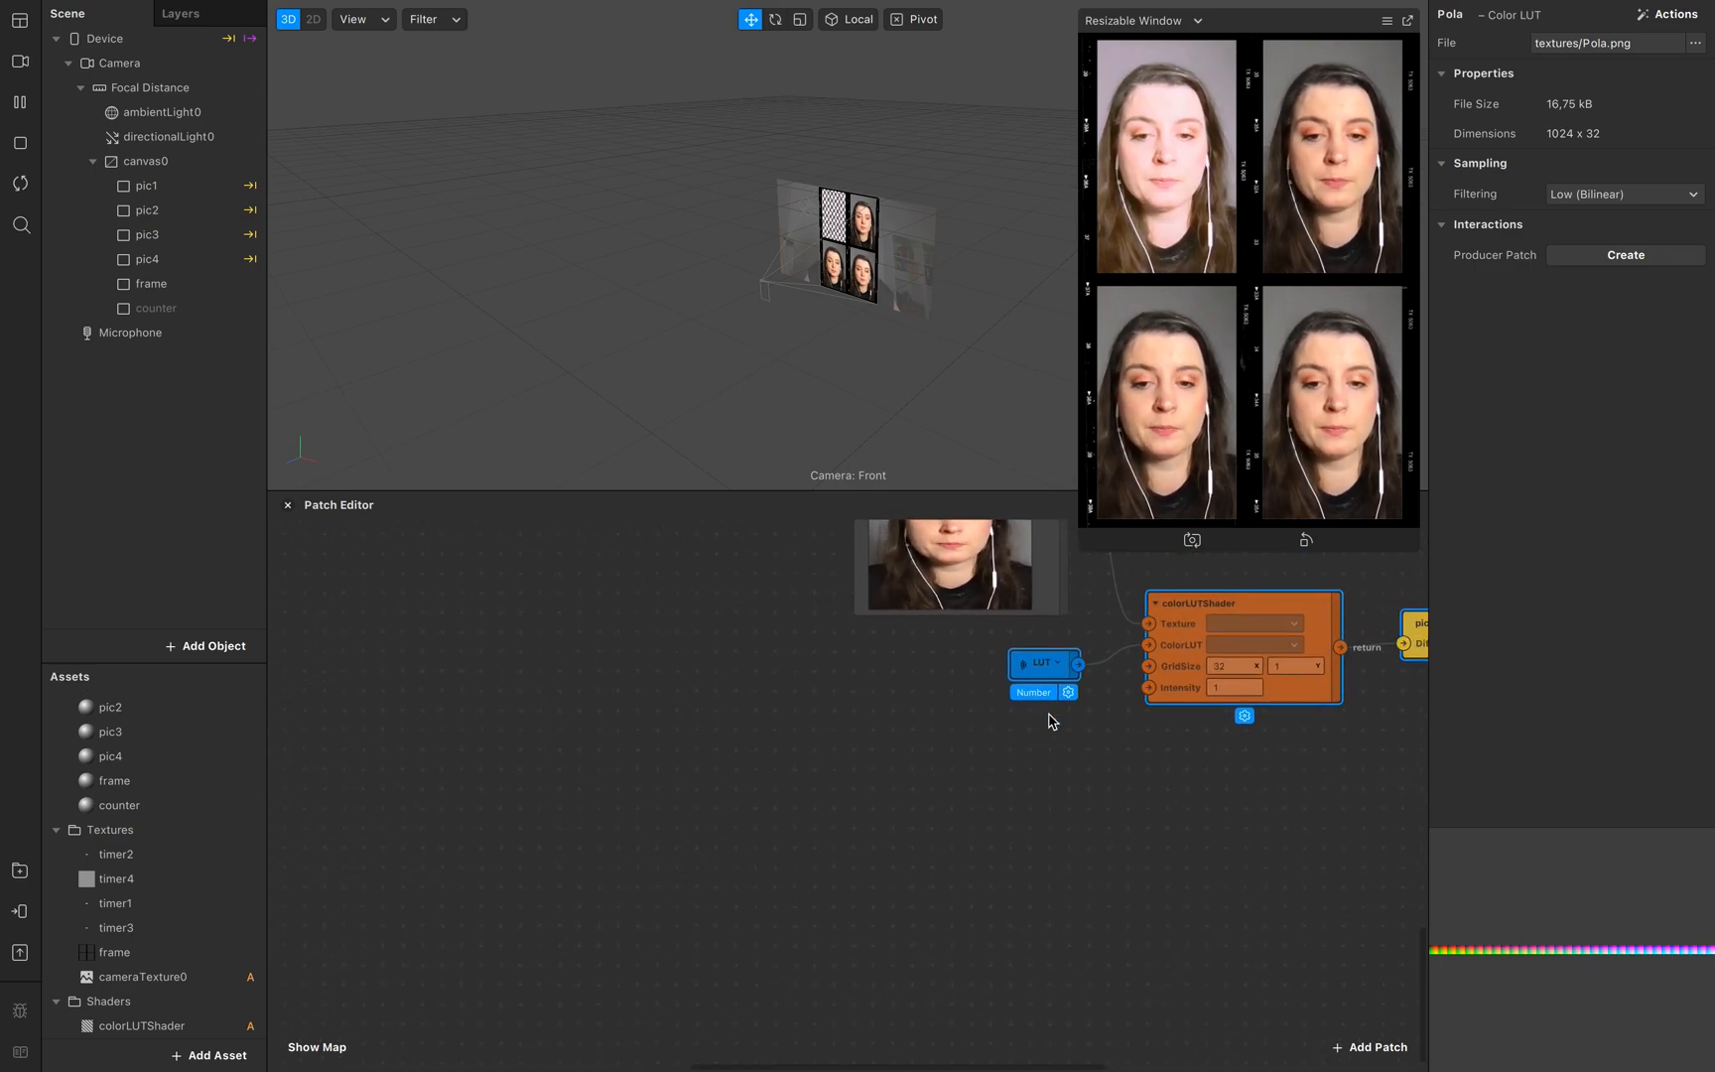
pyautogui.doubleClick(719, 946)
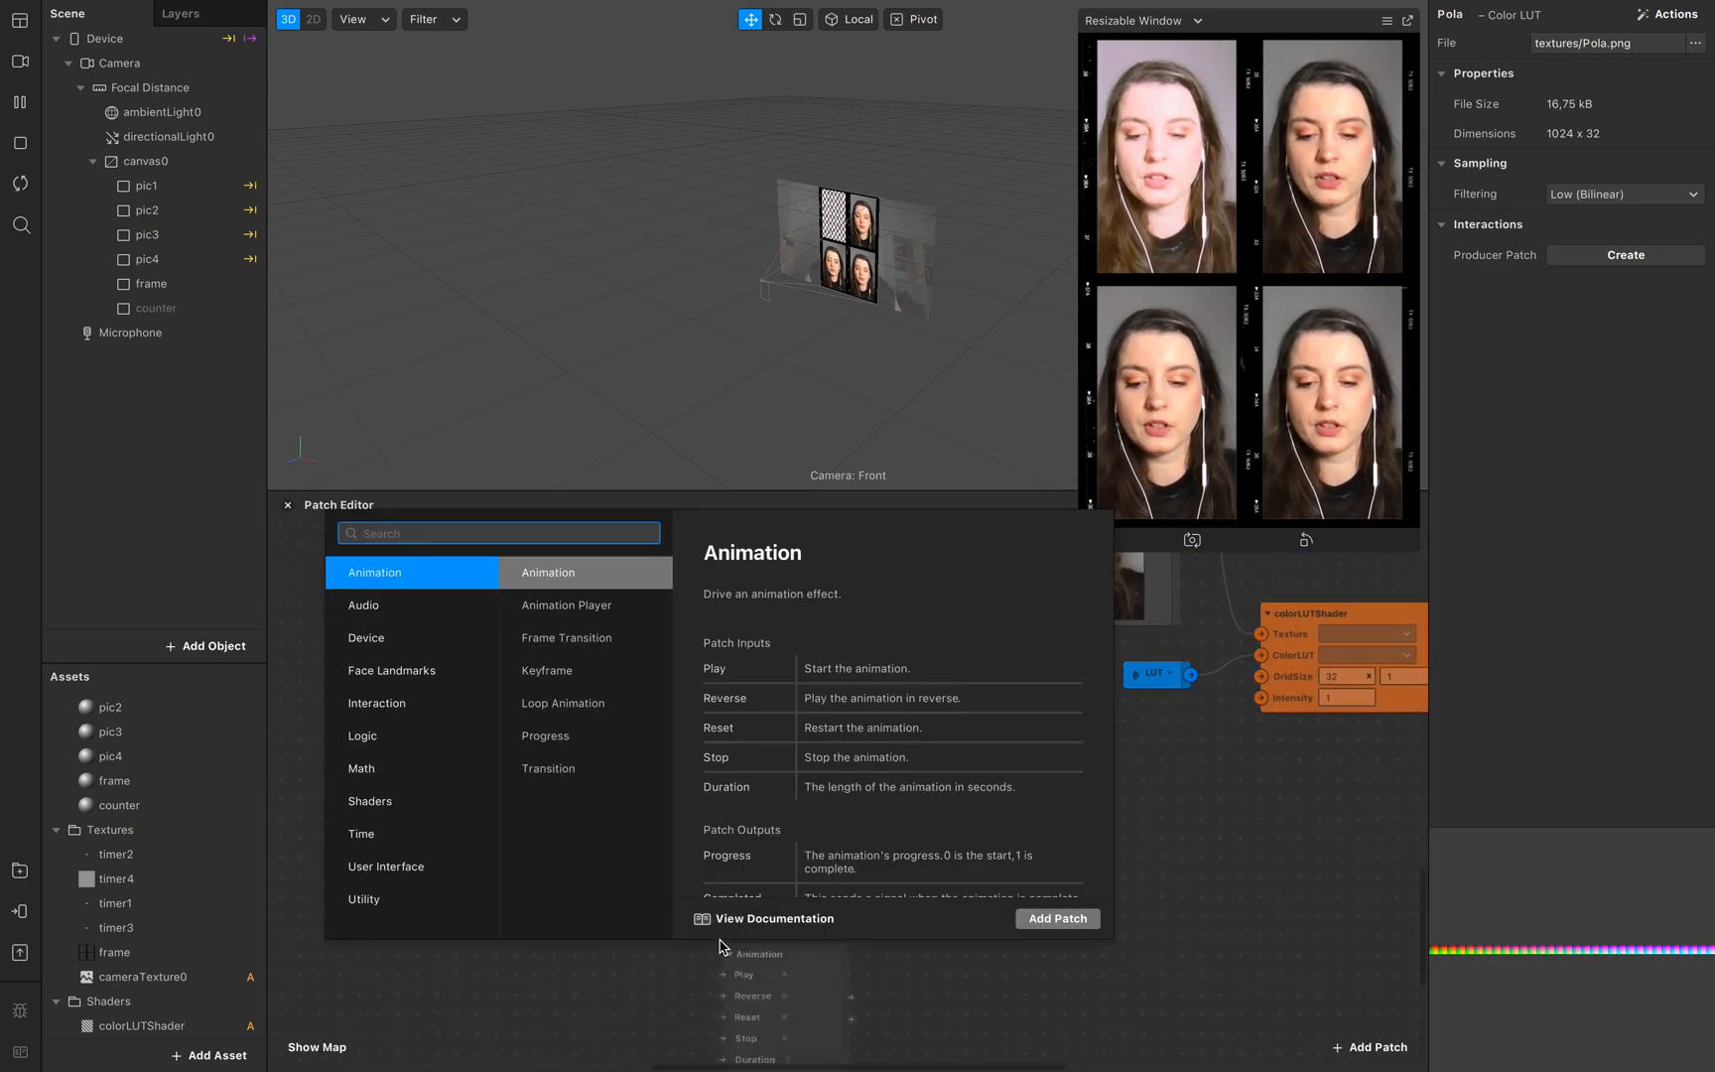
pyautogui.write('mi')
pyautogui.press('Return')
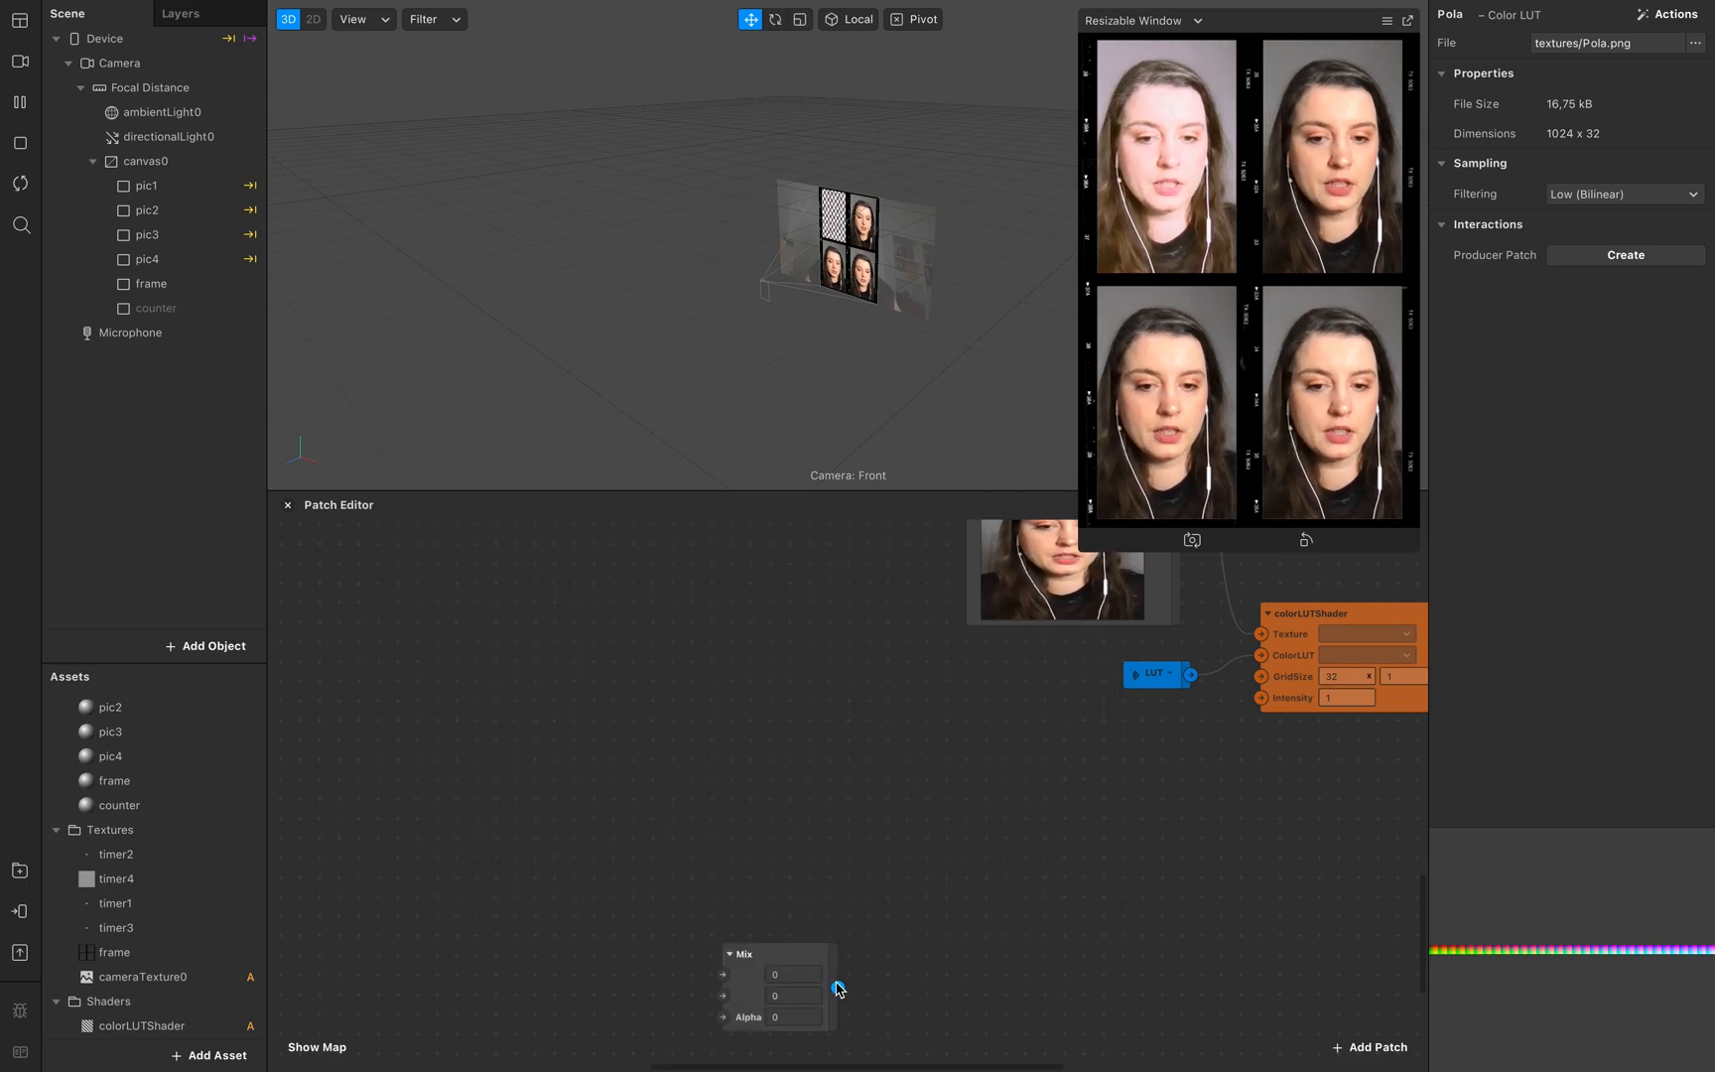
# Step: Attach a Shader Render Pass to the second Mix's output and a Delay Frame to the render pass's texture output
pyautogui.moveTo(838, 989); pyautogui.dragTo(941, 938)
pyautogui.write('sha')
pyautogui.press('Down')
pyautogui.press('Down')
pyautogui.press('Return')
pyautogui.hscroll(5, 1035, 941)
pyautogui.scroll(-2, 1035, 941)
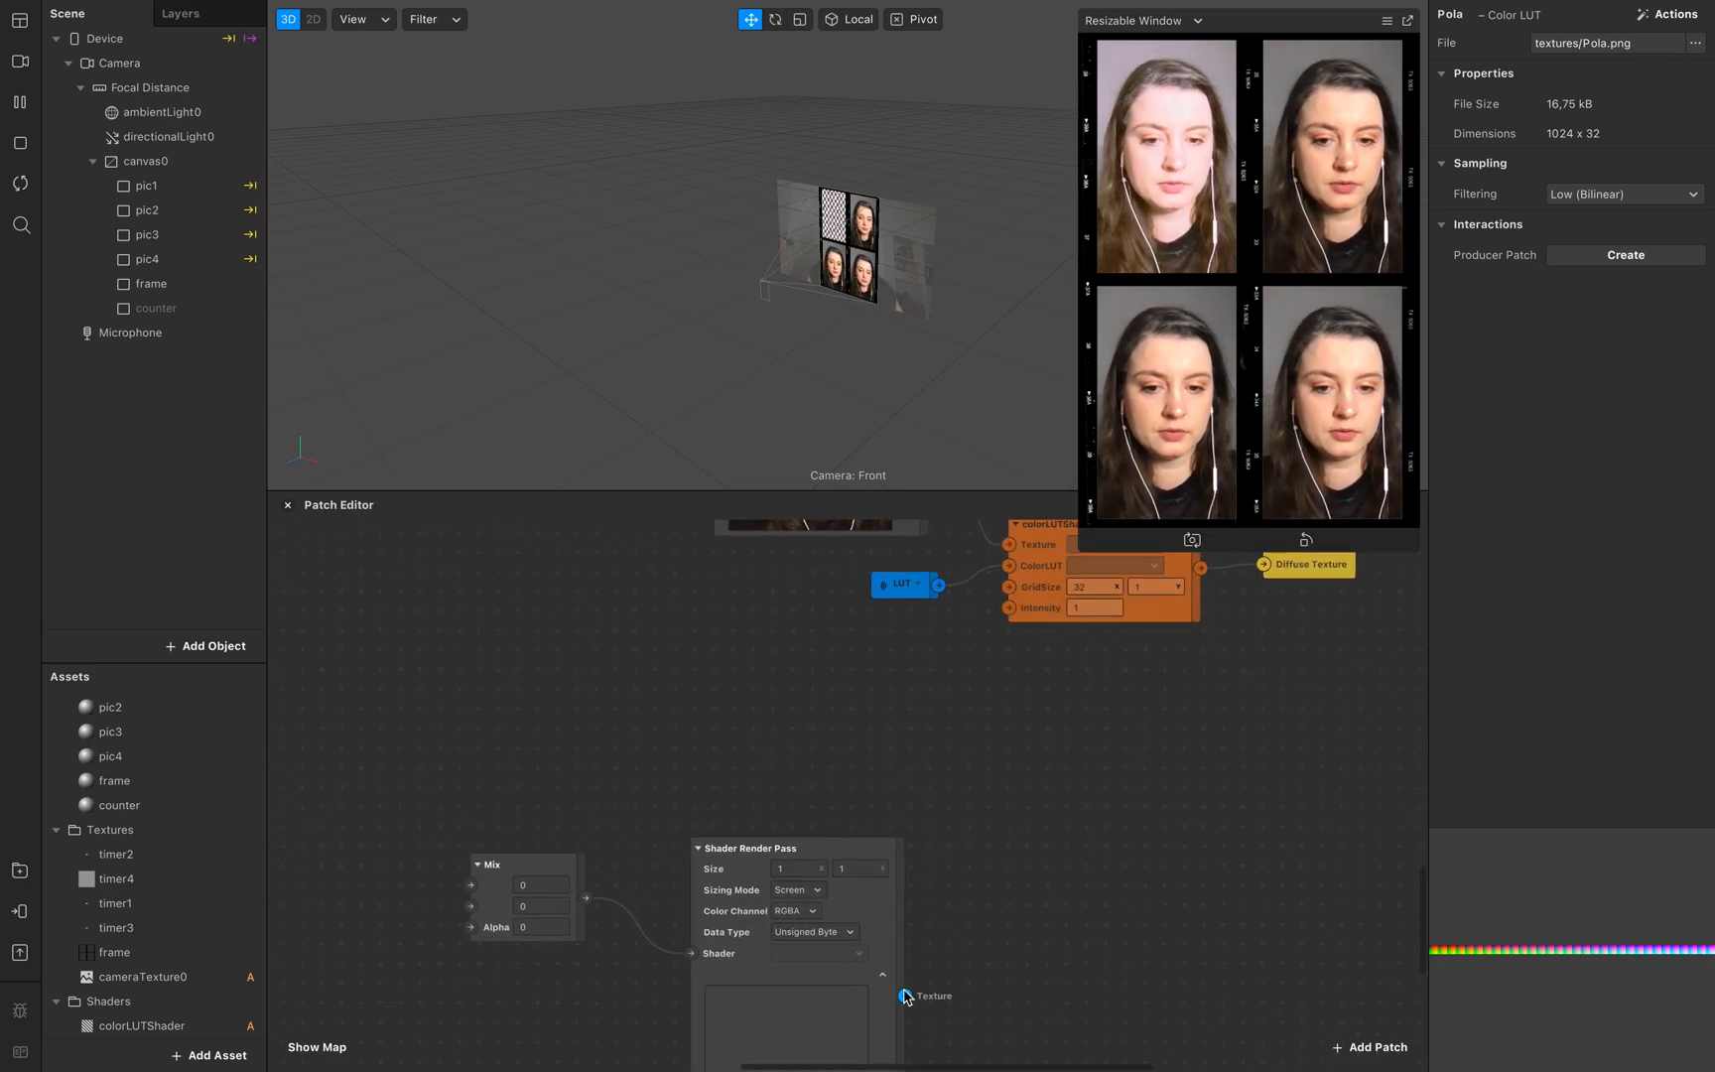
pyautogui.moveTo(906, 996); pyautogui.dragTo(1024, 886)
pyautogui.press('Return')
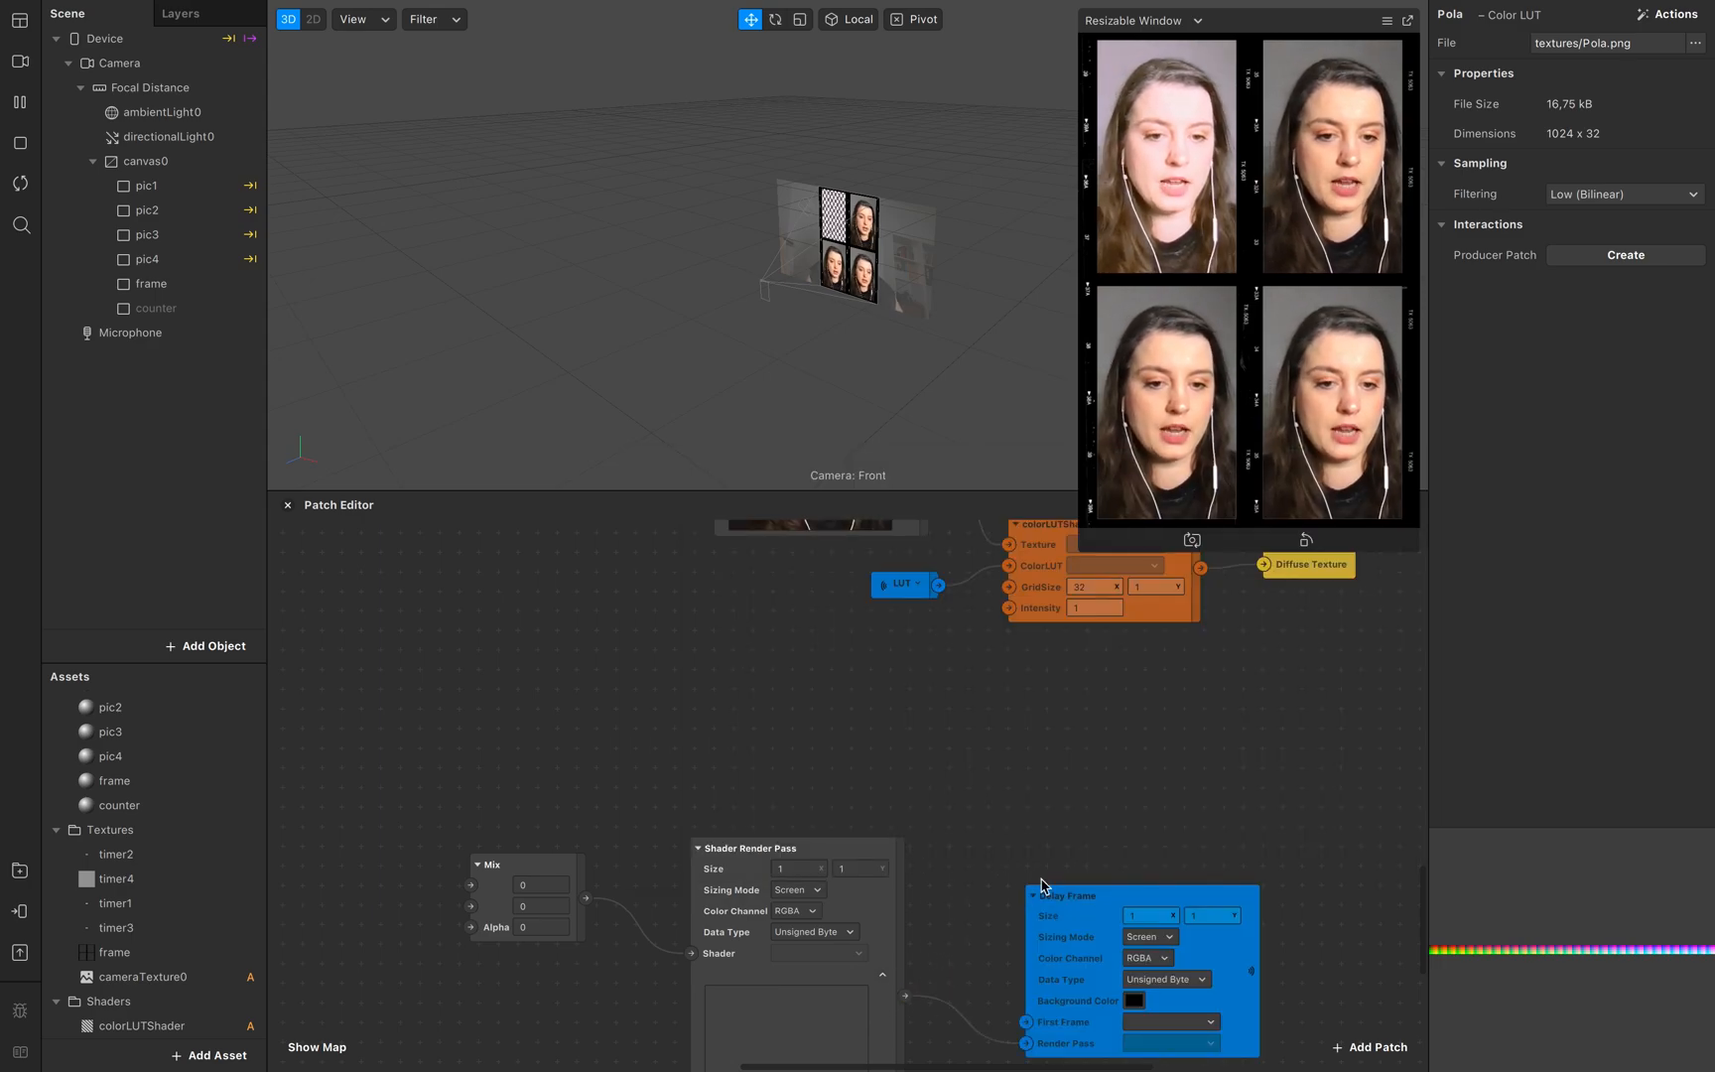
# Step: Make a receiver from the new Delay Frame, place it beside the second Mix and connect it to Mix's second input
pyautogui.scroll(-5, 1092, 879)
pyautogui.click(1156, 832)
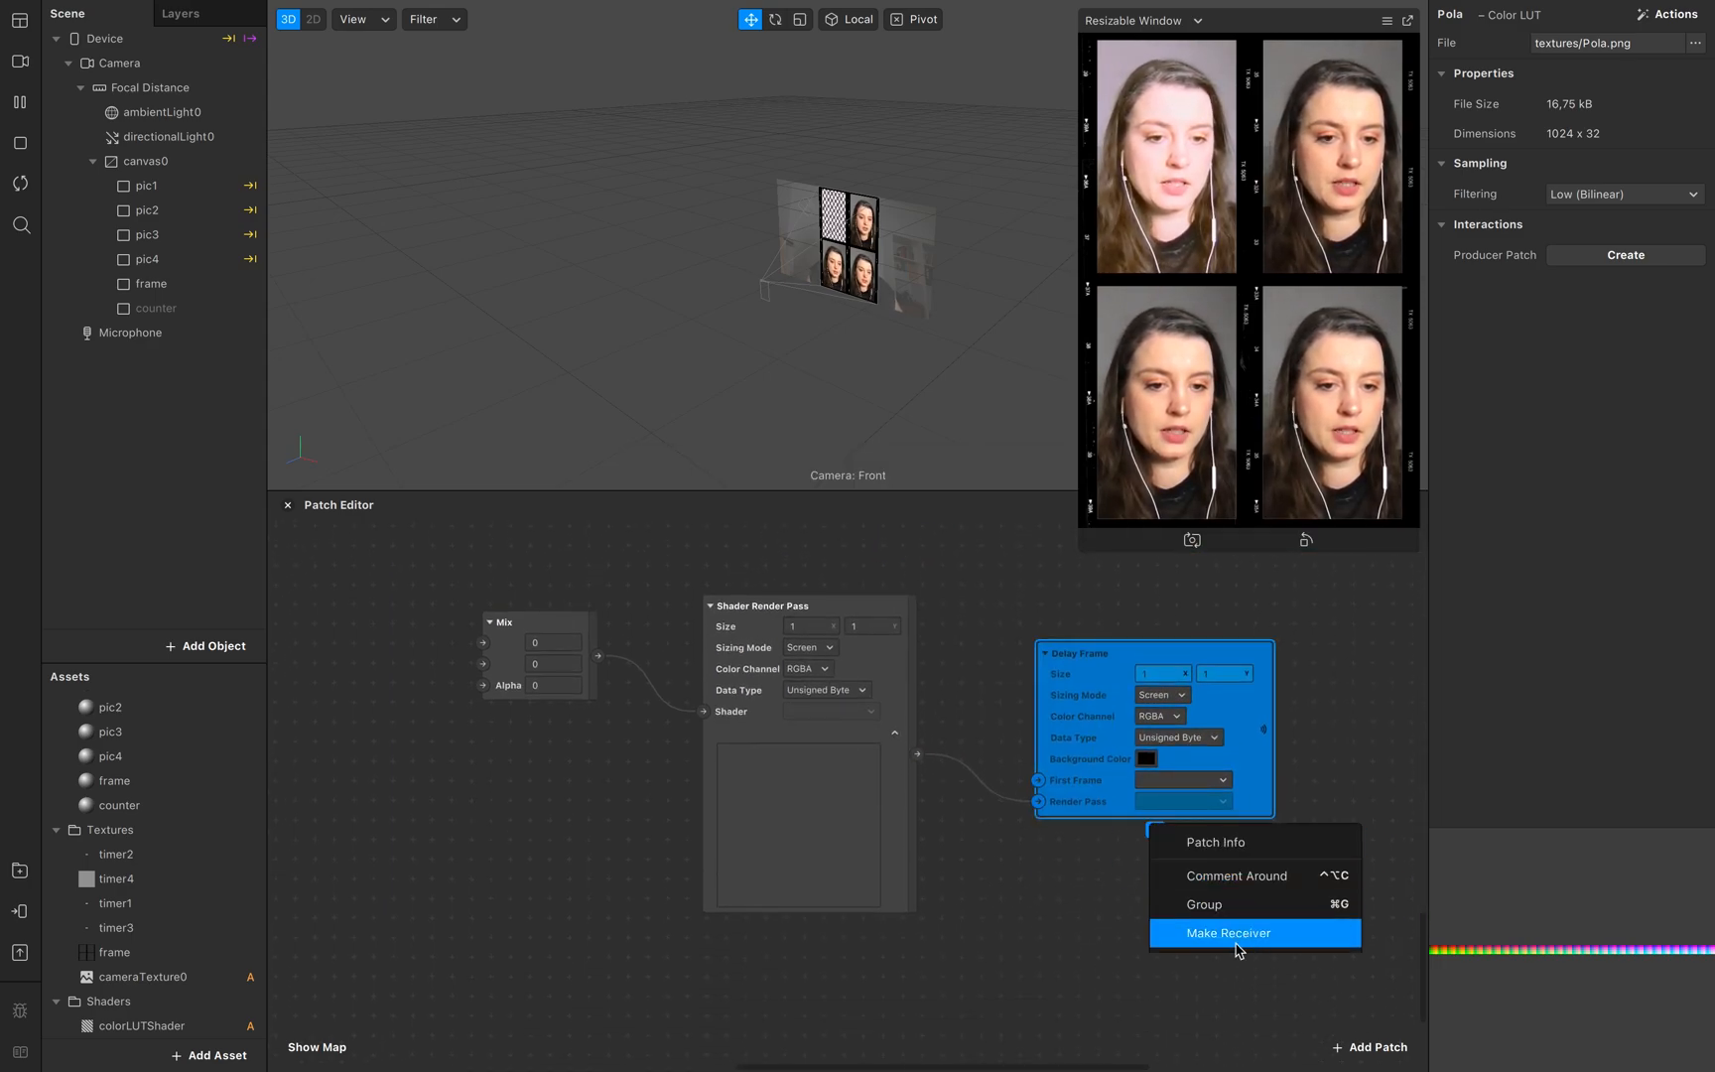
pyautogui.click(1235, 946)
pyautogui.moveTo(1345, 667); pyautogui.dragTo(498, 665)
# Step: Make one new receiver each from the camera sender and the LUT sender
pyautogui.scroll(5, 496, 670)
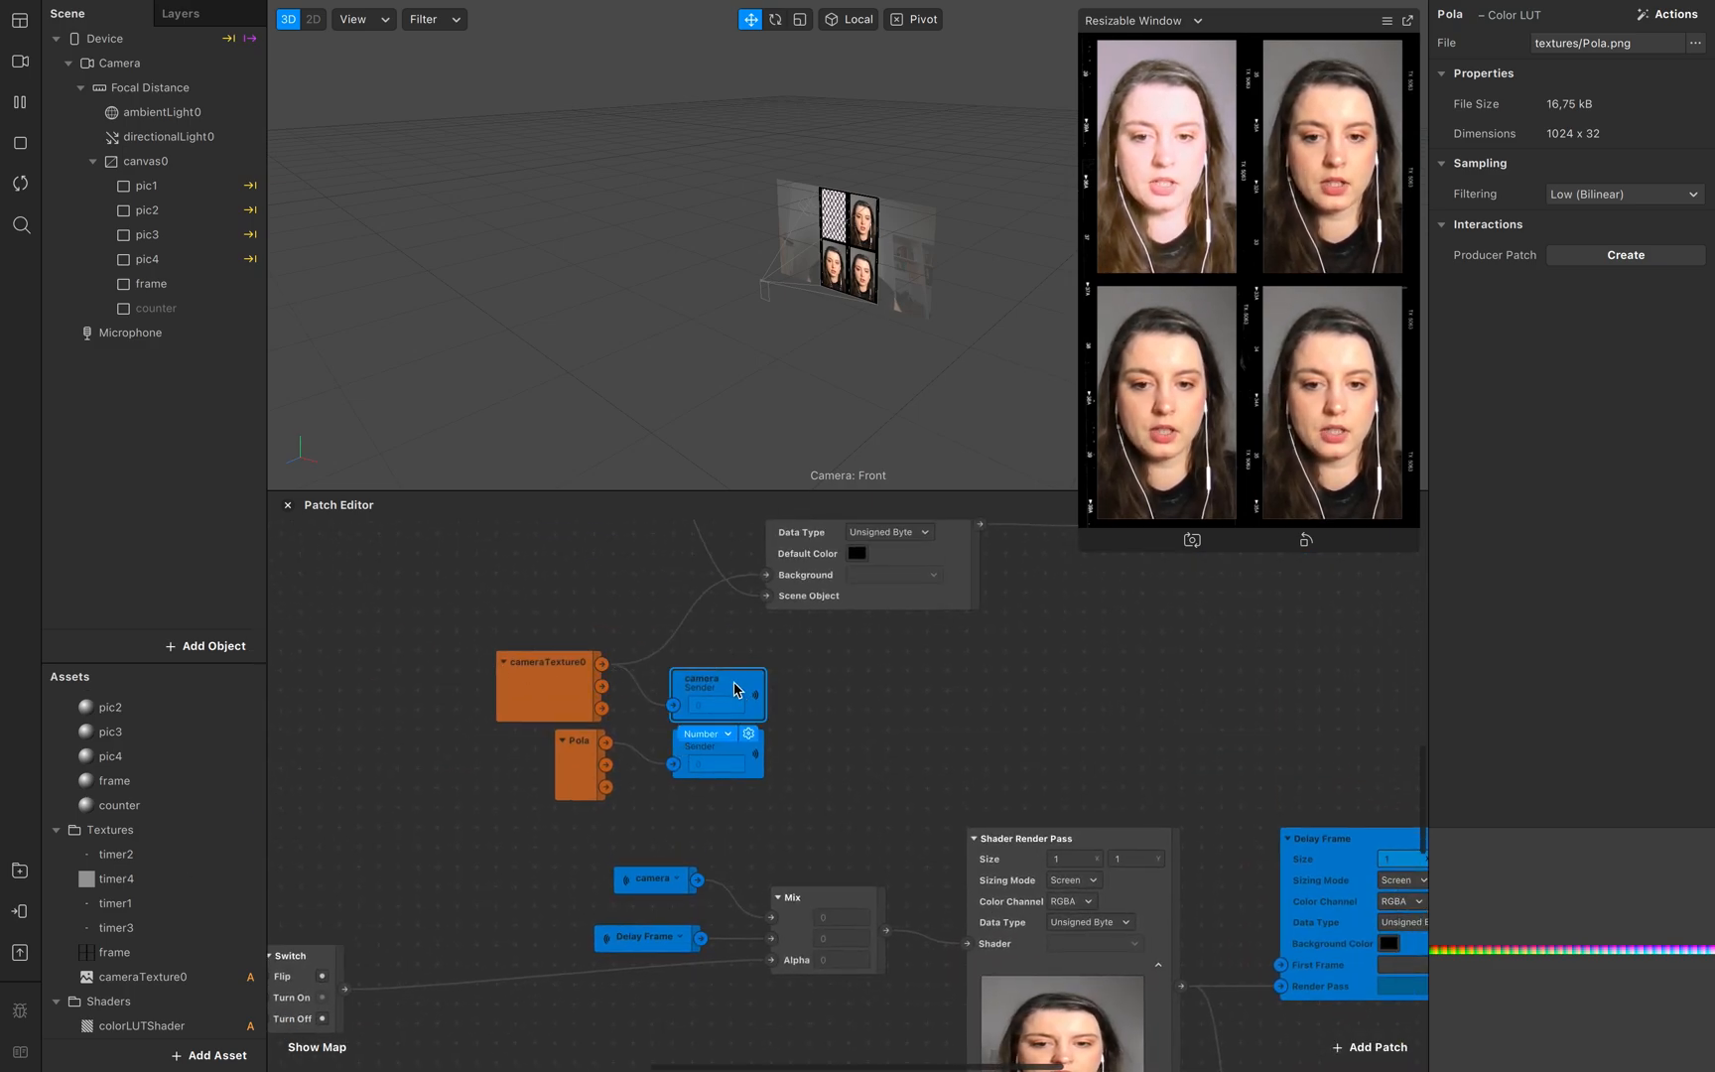
pyautogui.click(748, 736)
pyautogui.click(839, 837)
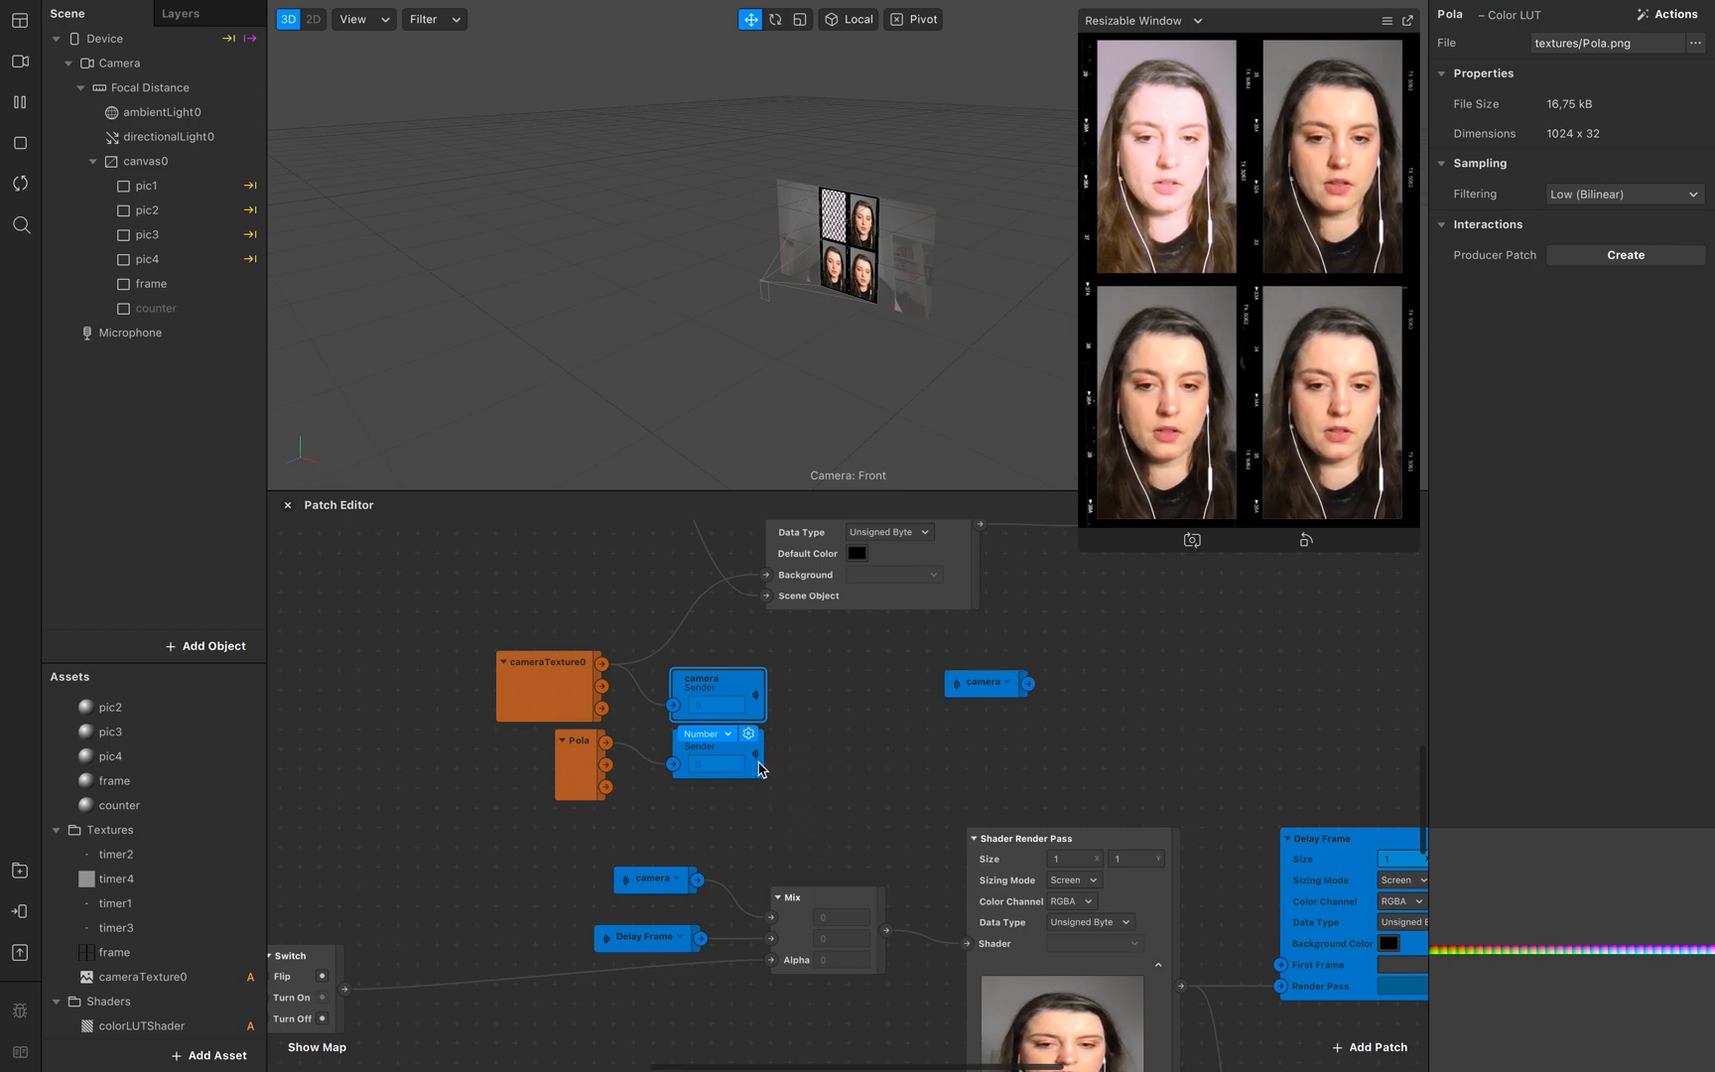
pyautogui.click(710, 742)
pyautogui.click(748, 793)
pyautogui.click(845, 895)
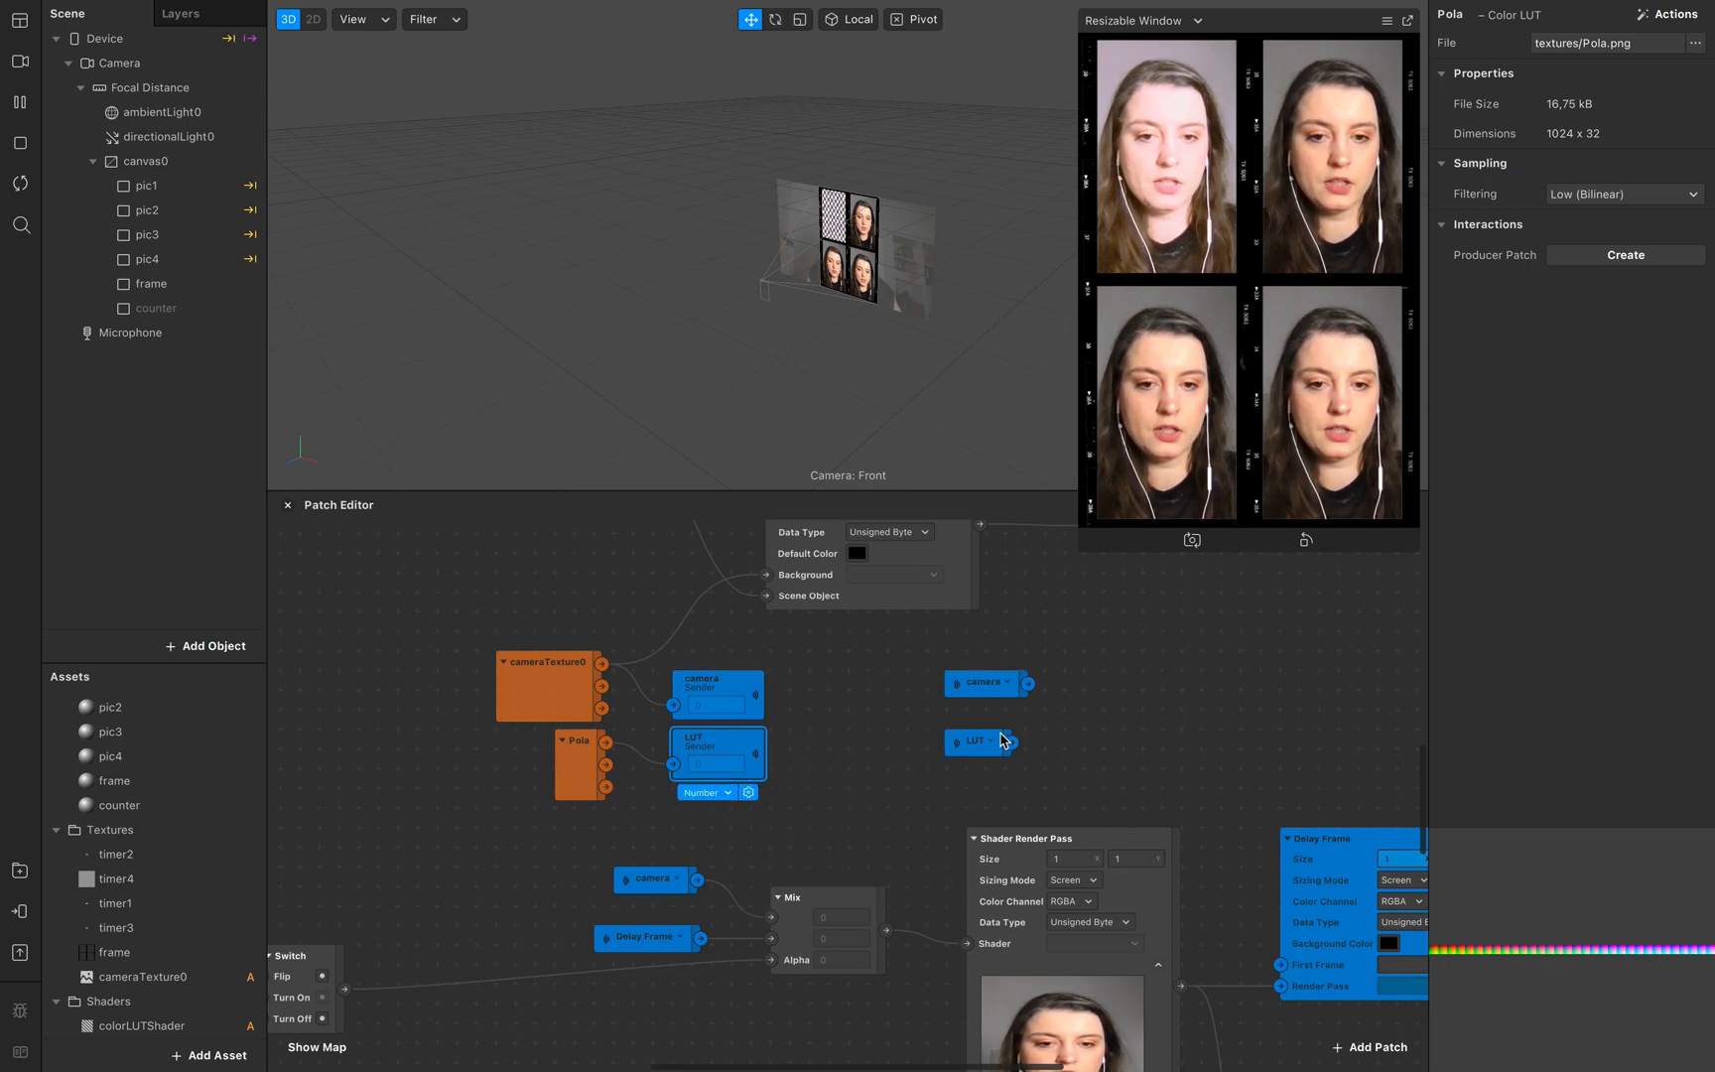
# Step: Select the new camera and LUT receivers together and move them down beside the second Mix patch
pyautogui.click(983, 742)
pyautogui.keyDown('shift'); pyautogui.click(983, 685); pyautogui.keyUp('shift')
pyautogui.moveTo(982, 685); pyautogui.dragTo(976, 997)
pyautogui.scroll(-6, 976, 998)
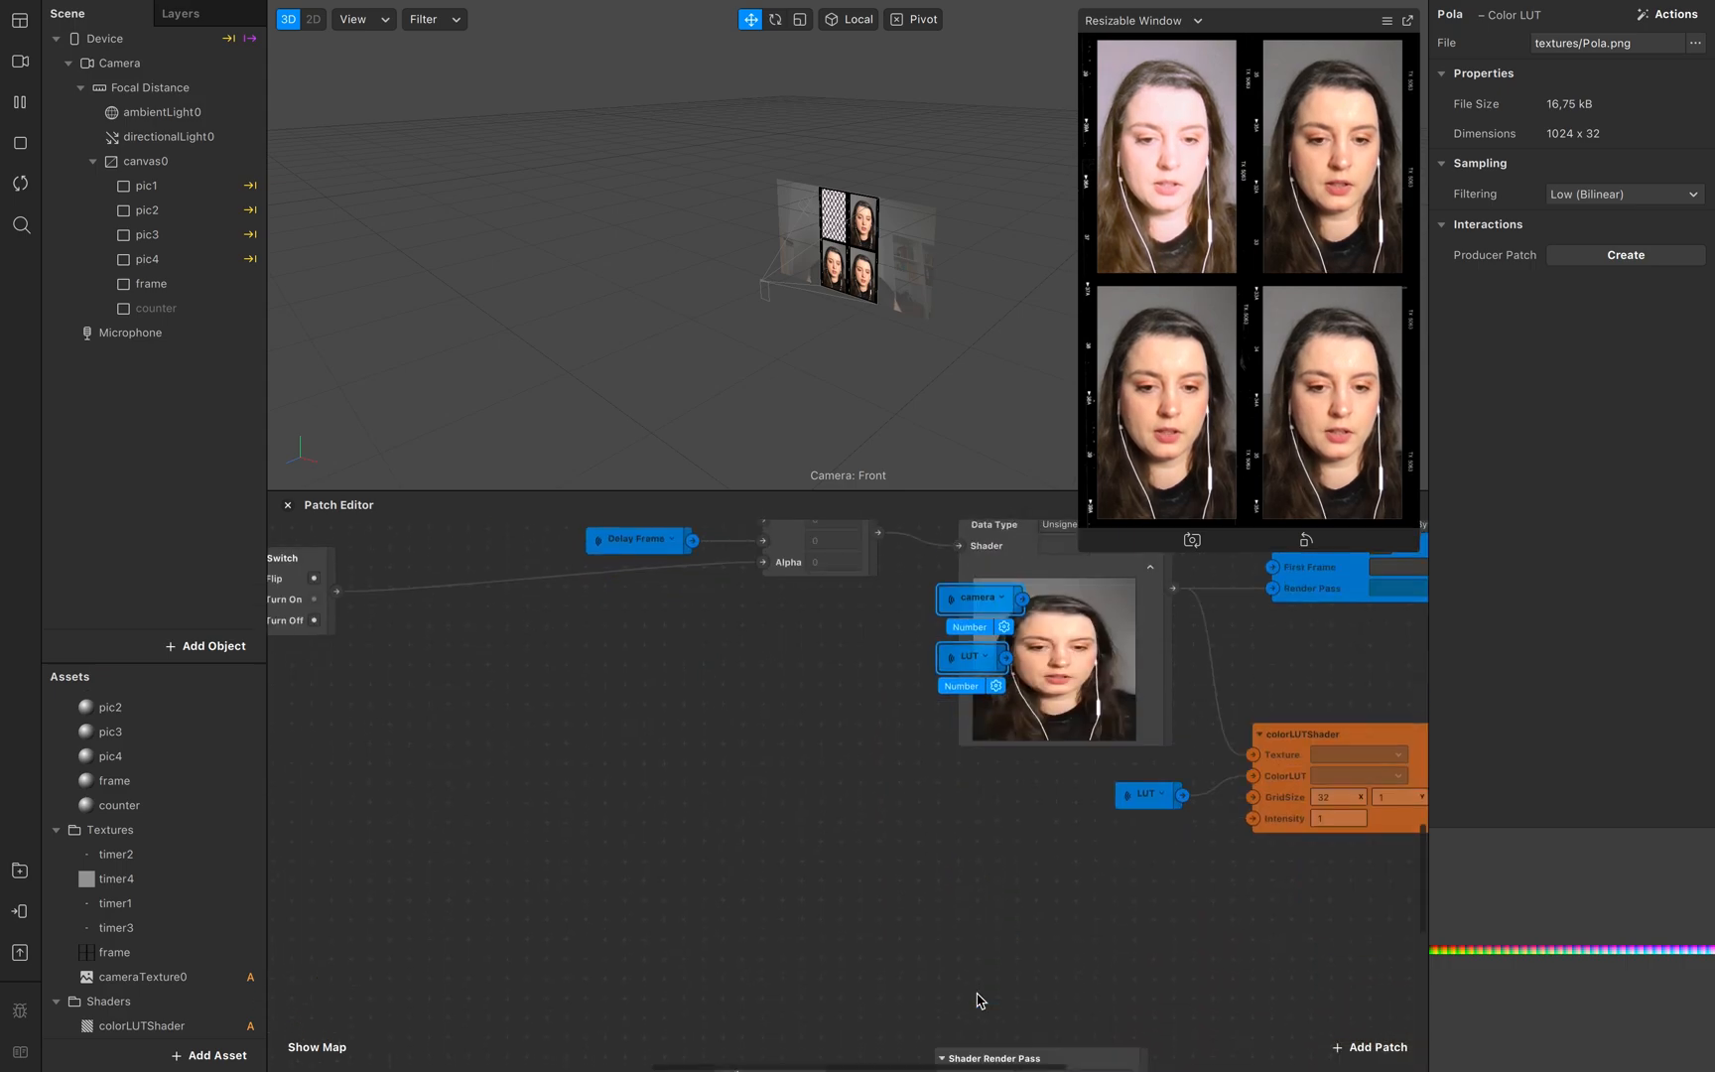
pyautogui.scroll(1, 977, 997)
pyautogui.moveTo(948, 564); pyautogui.dragTo(729, 1022)
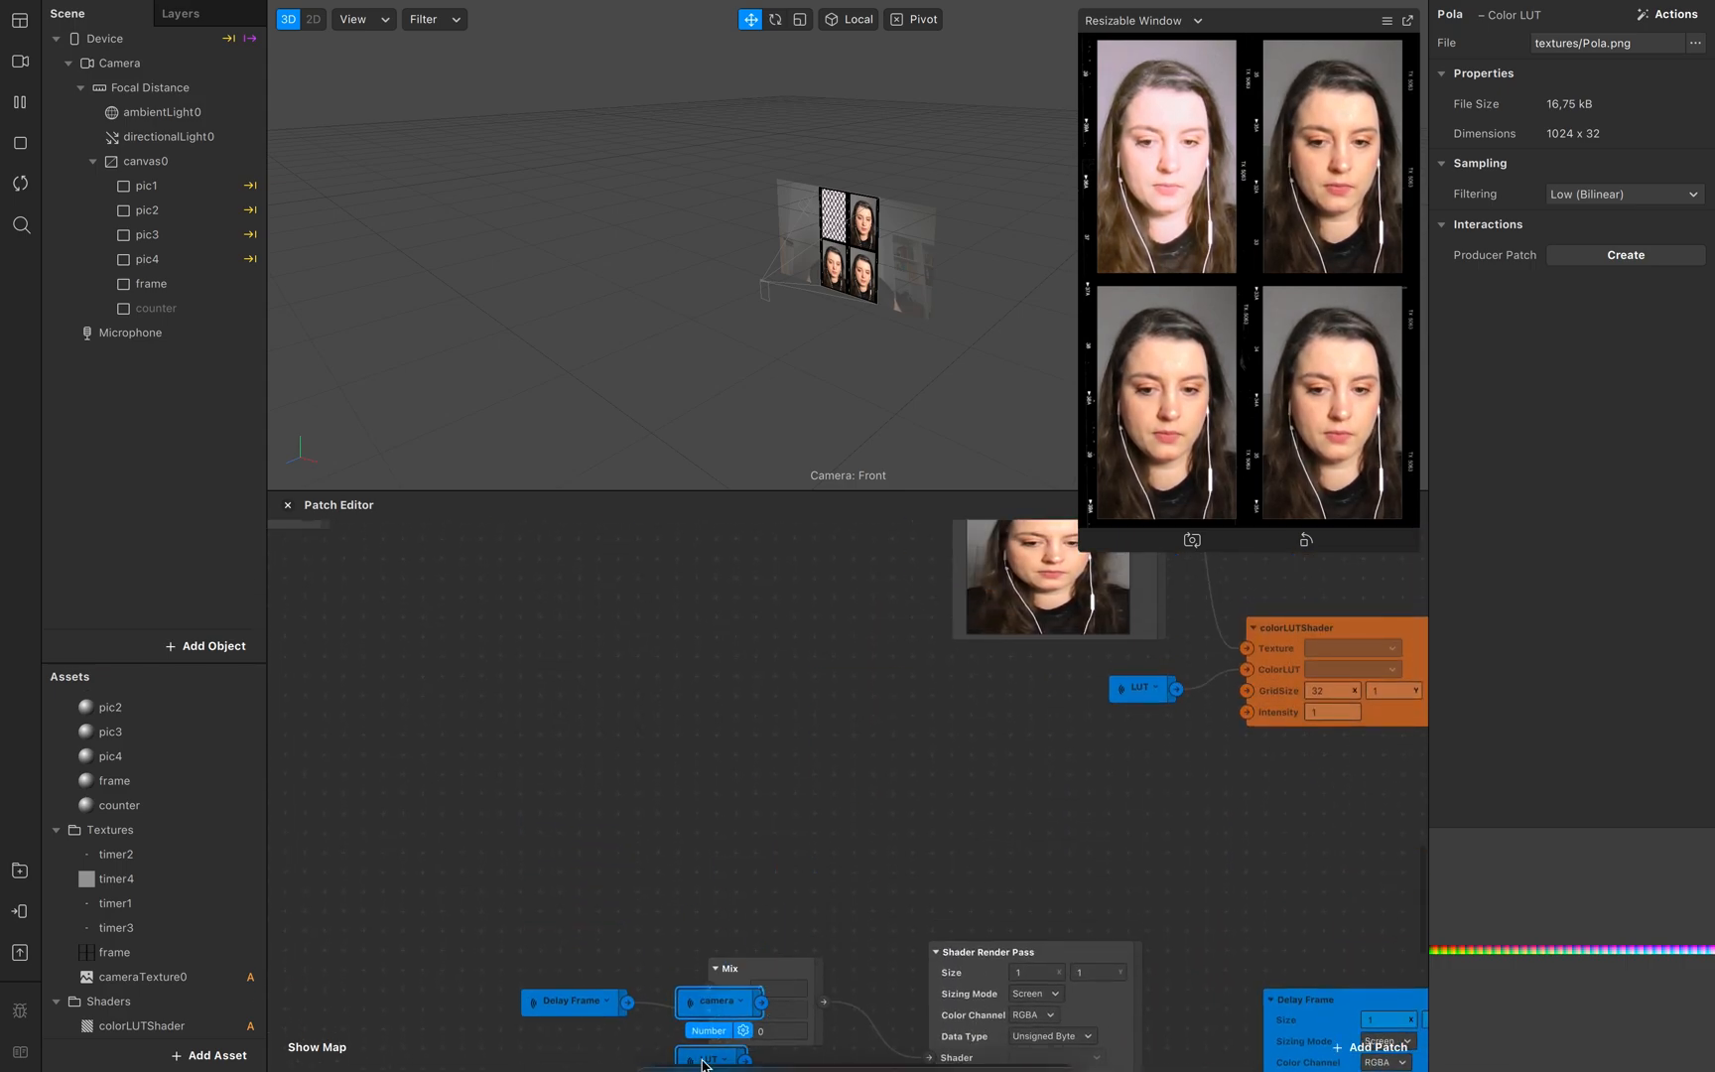
pyautogui.scroll(-3, 739, 920)
pyautogui.click(746, 882)
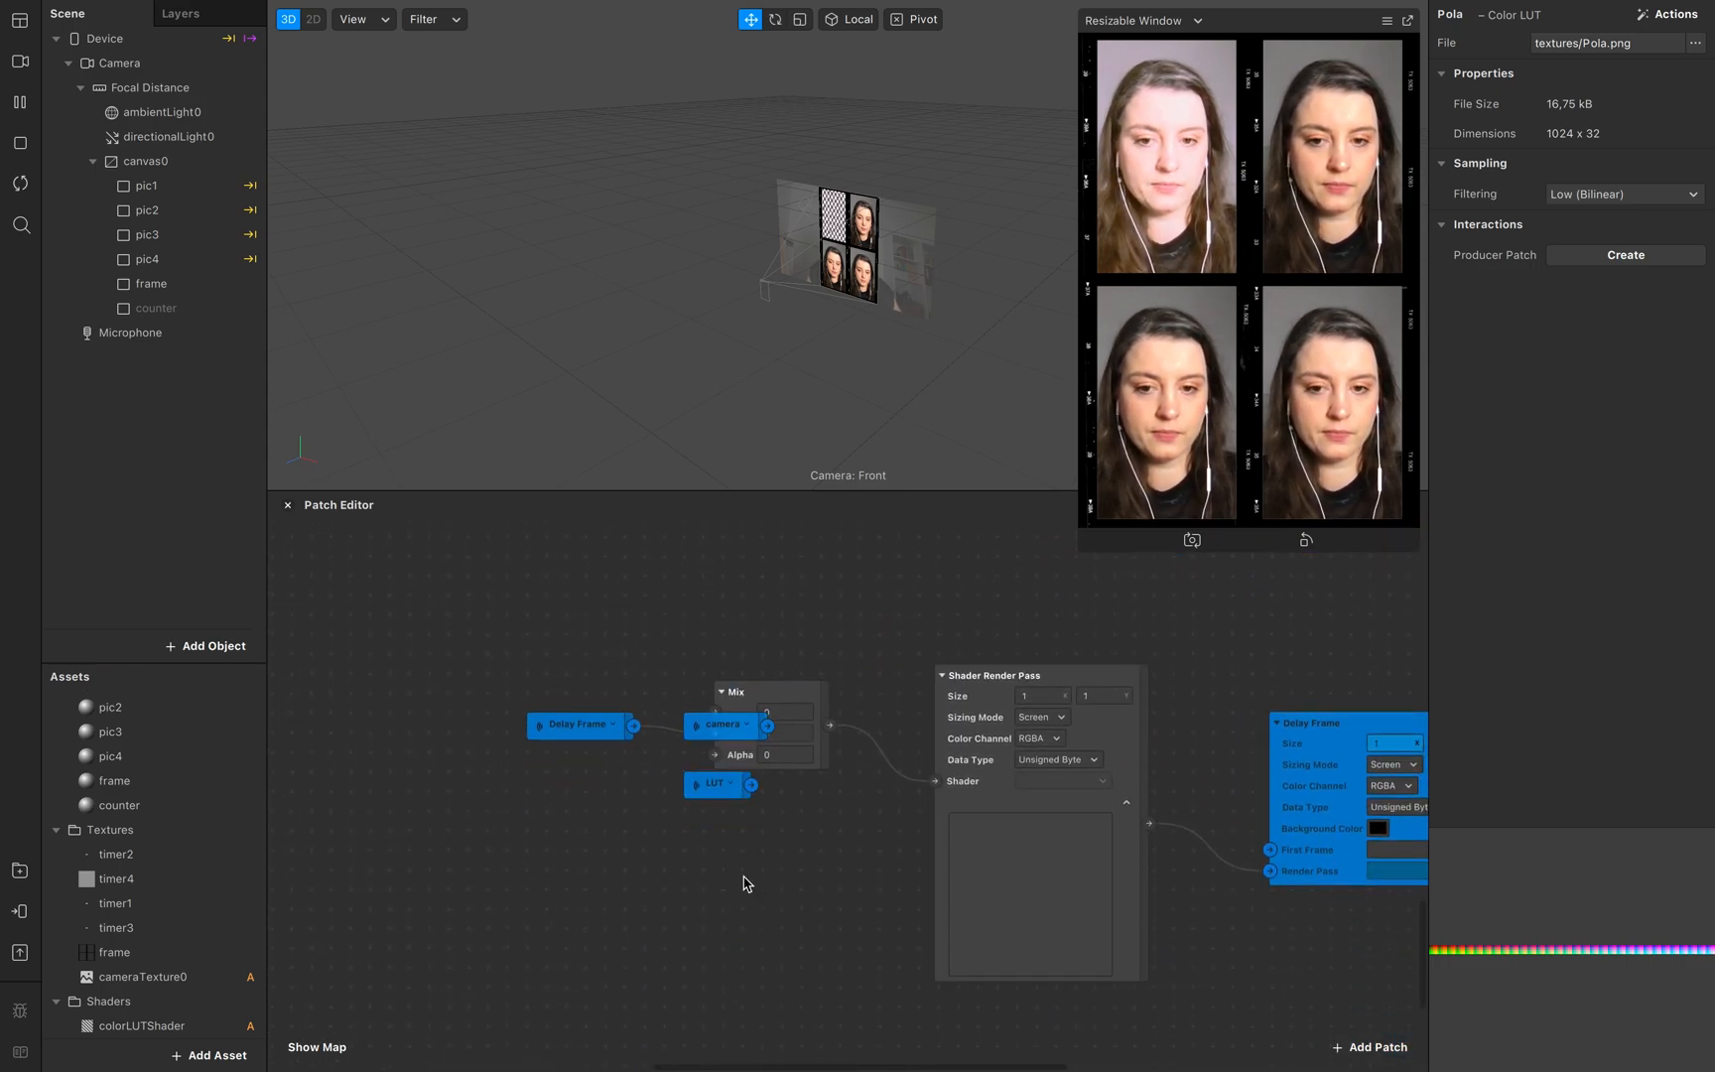
# Step: Connect the camera receiver to the second Mix's first input and move the LUT receiver below the Shader Render Pass
pyautogui.moveTo(690, 726)
pyautogui.mouseDown()
pyautogui.moveTo(619, 668)
pyautogui.moveTo(727, 703)
pyautogui.moveTo(714, 712)
pyautogui.mouseUp()
pyautogui.moveTo(713, 784); pyautogui.dragTo(1206, 948)
pyautogui.scroll(-1, 1218, 963)
pyautogui.scroll(-1, 1219, 963)
pyautogui.moveTo(1160, 750); pyautogui.dragTo(1003, 847)
pyautogui.scroll(-1, 181, 990)
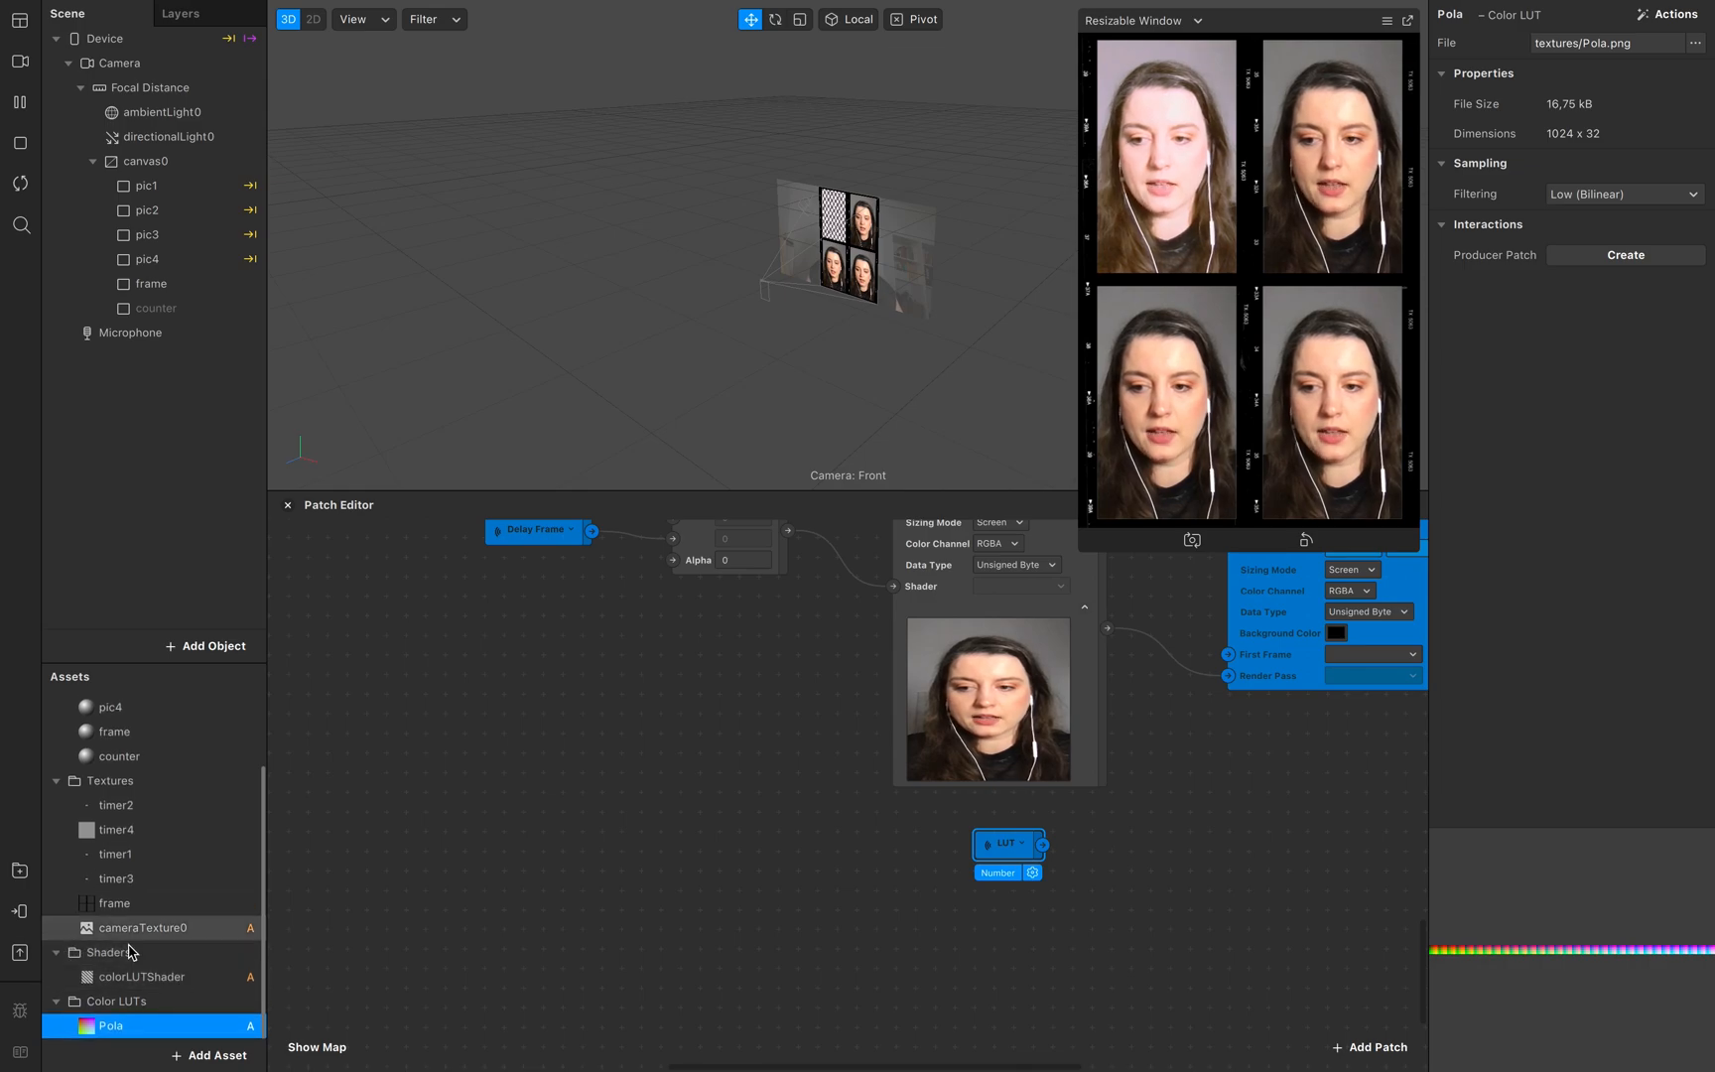
# Step: Add a colorLUTShader patch beside the LUT receiver, connecting the render pass to its Texture and LUT to its ColorLUT
pyautogui.moveTo(142, 973); pyautogui.dragTo(1205, 862)
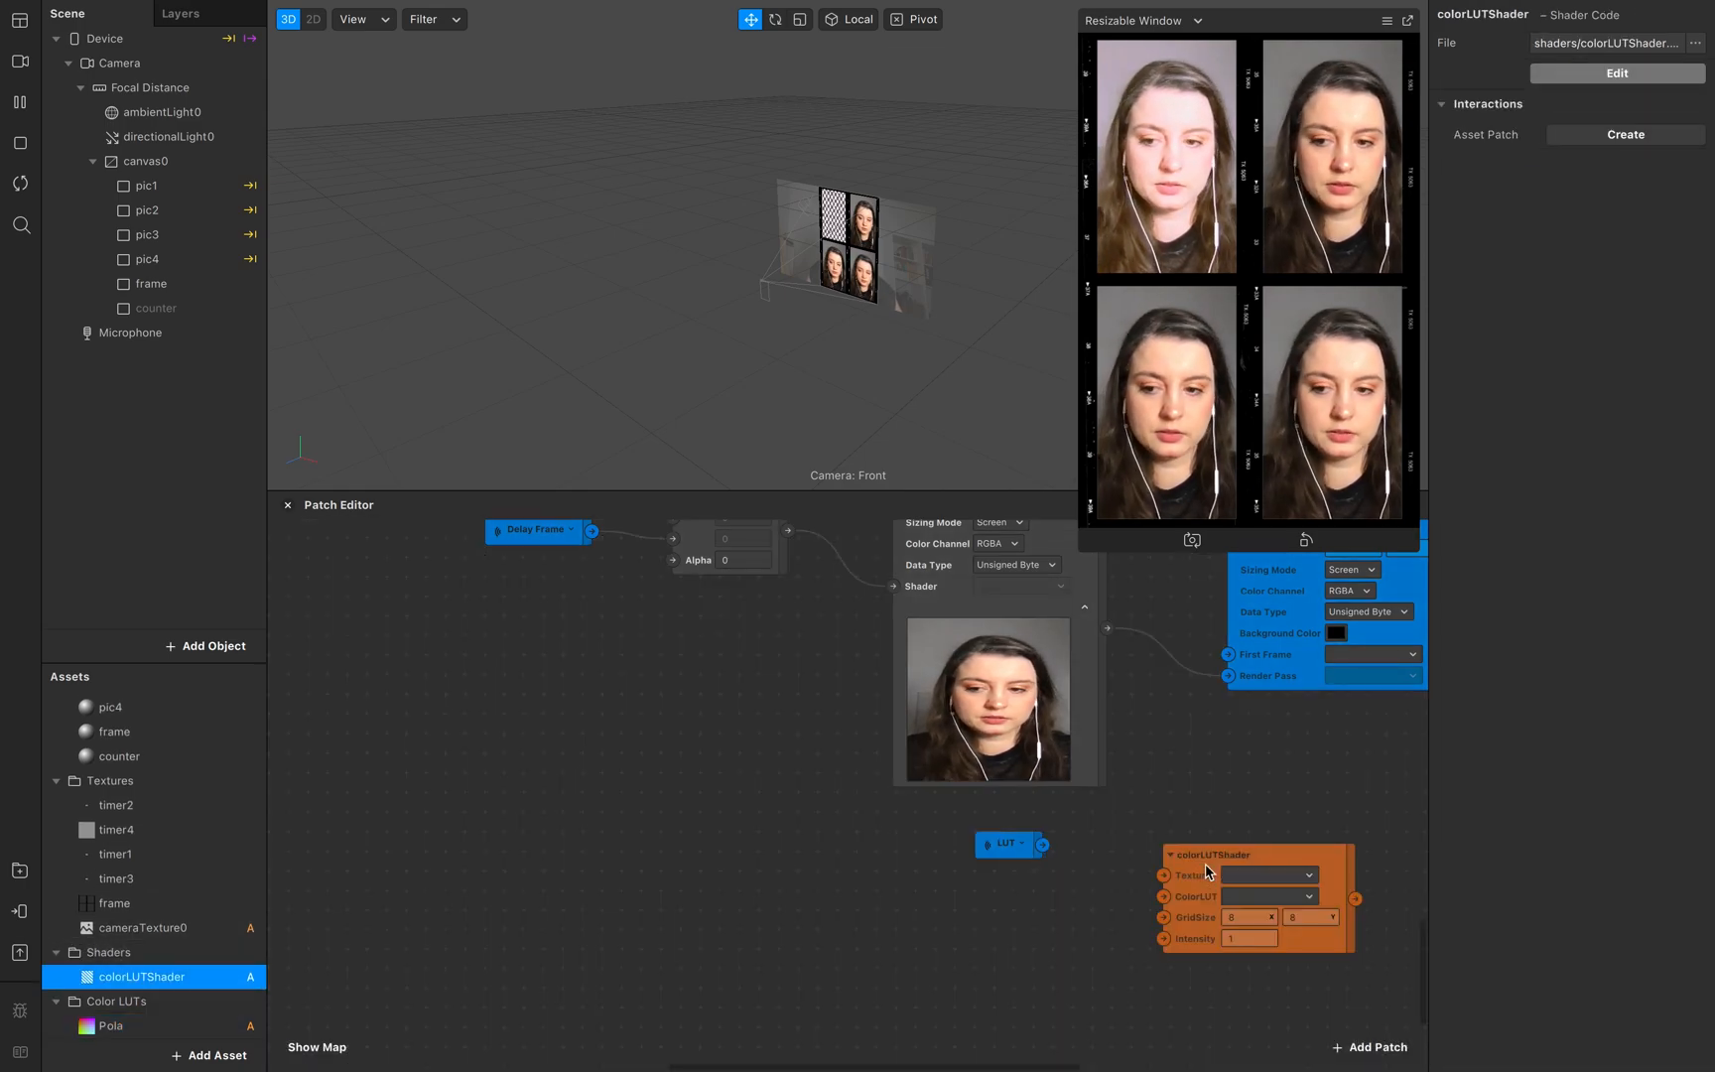
pyautogui.hscroll(5, 1205, 862)
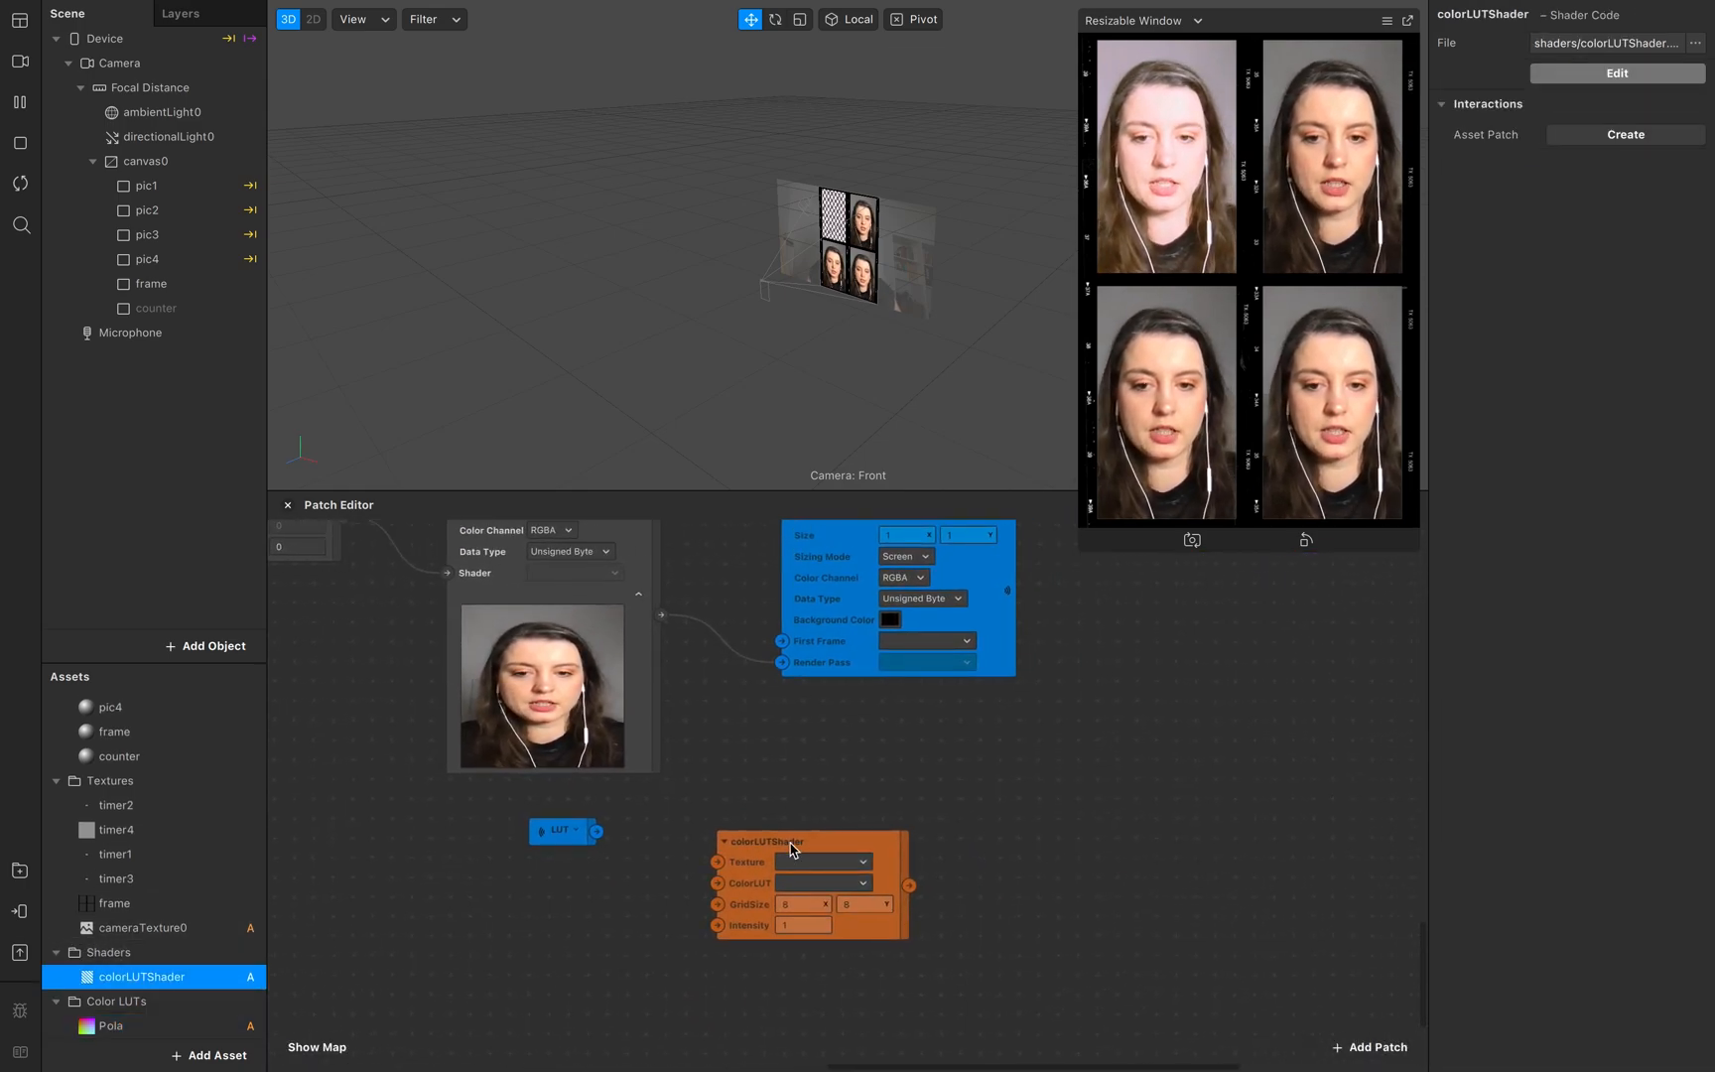
pyautogui.moveTo(784, 839); pyautogui.dragTo(772, 827)
pyautogui.moveTo(662, 617); pyautogui.dragTo(721, 880)
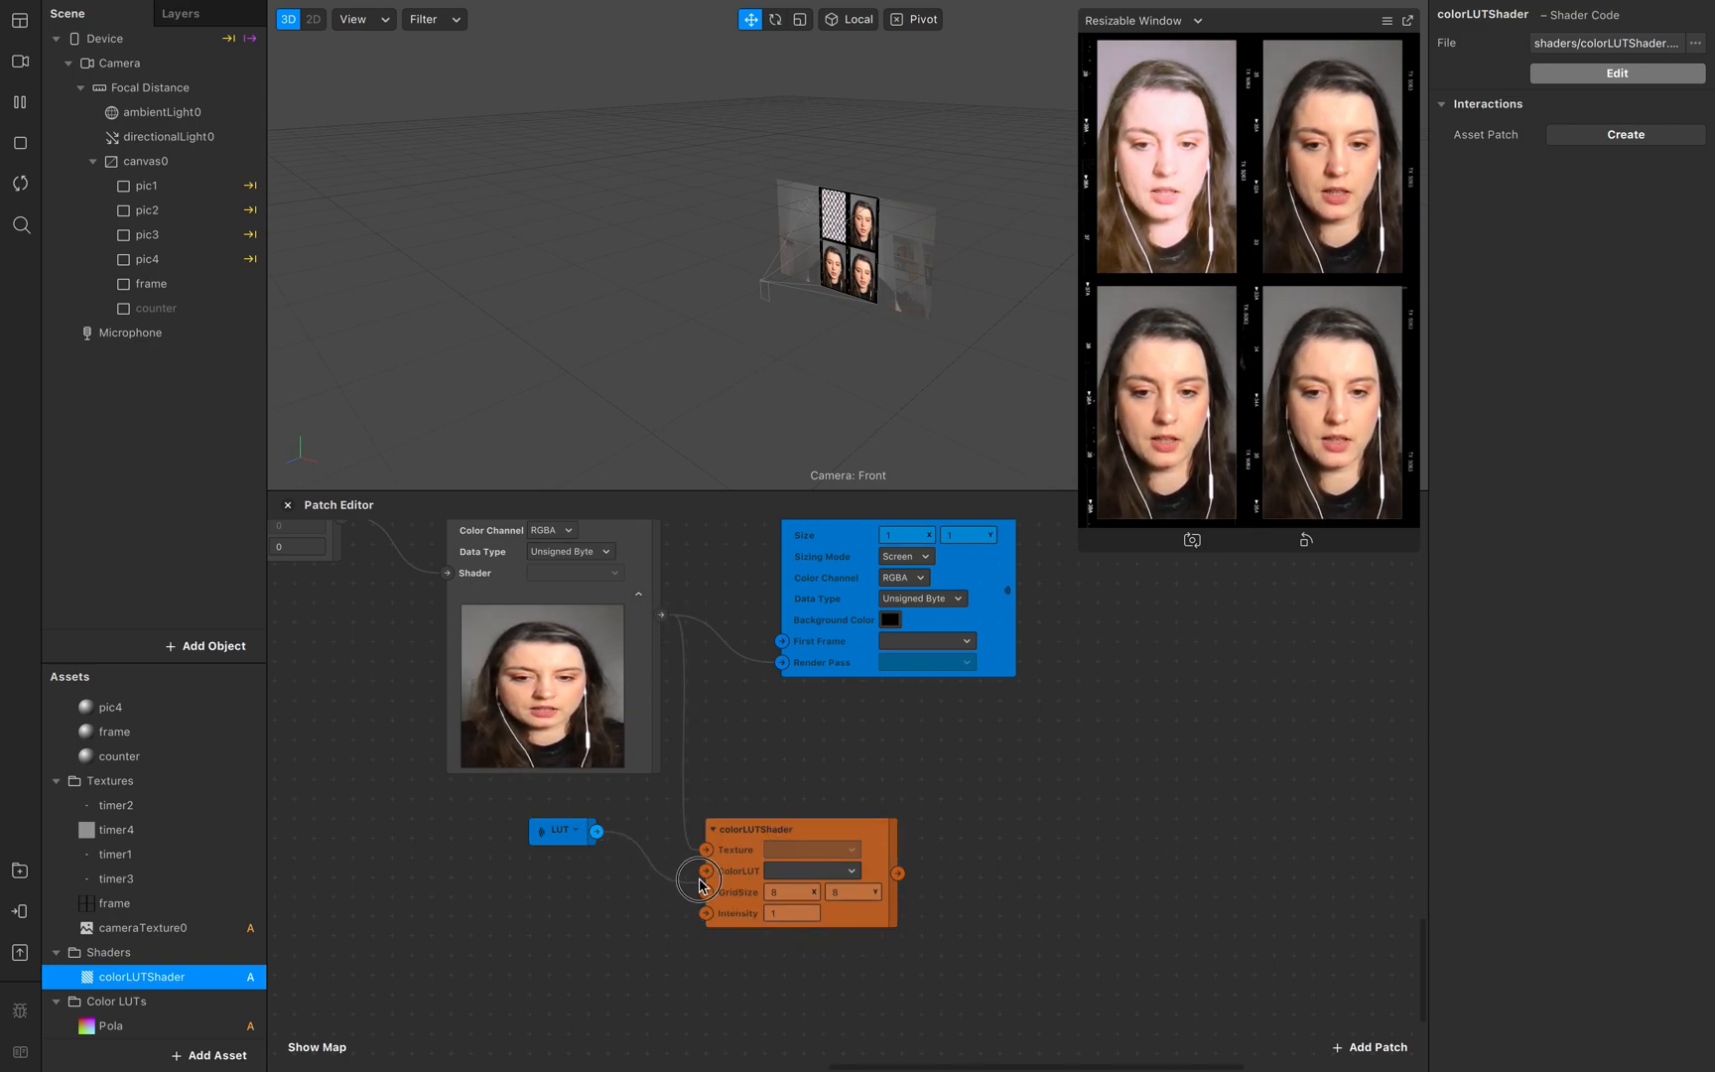
# Step: Create a diffuse texture patch for the pic2 material, place it beside colorLUTShader and connect the shader's output to it
pyautogui.click(165, 212)
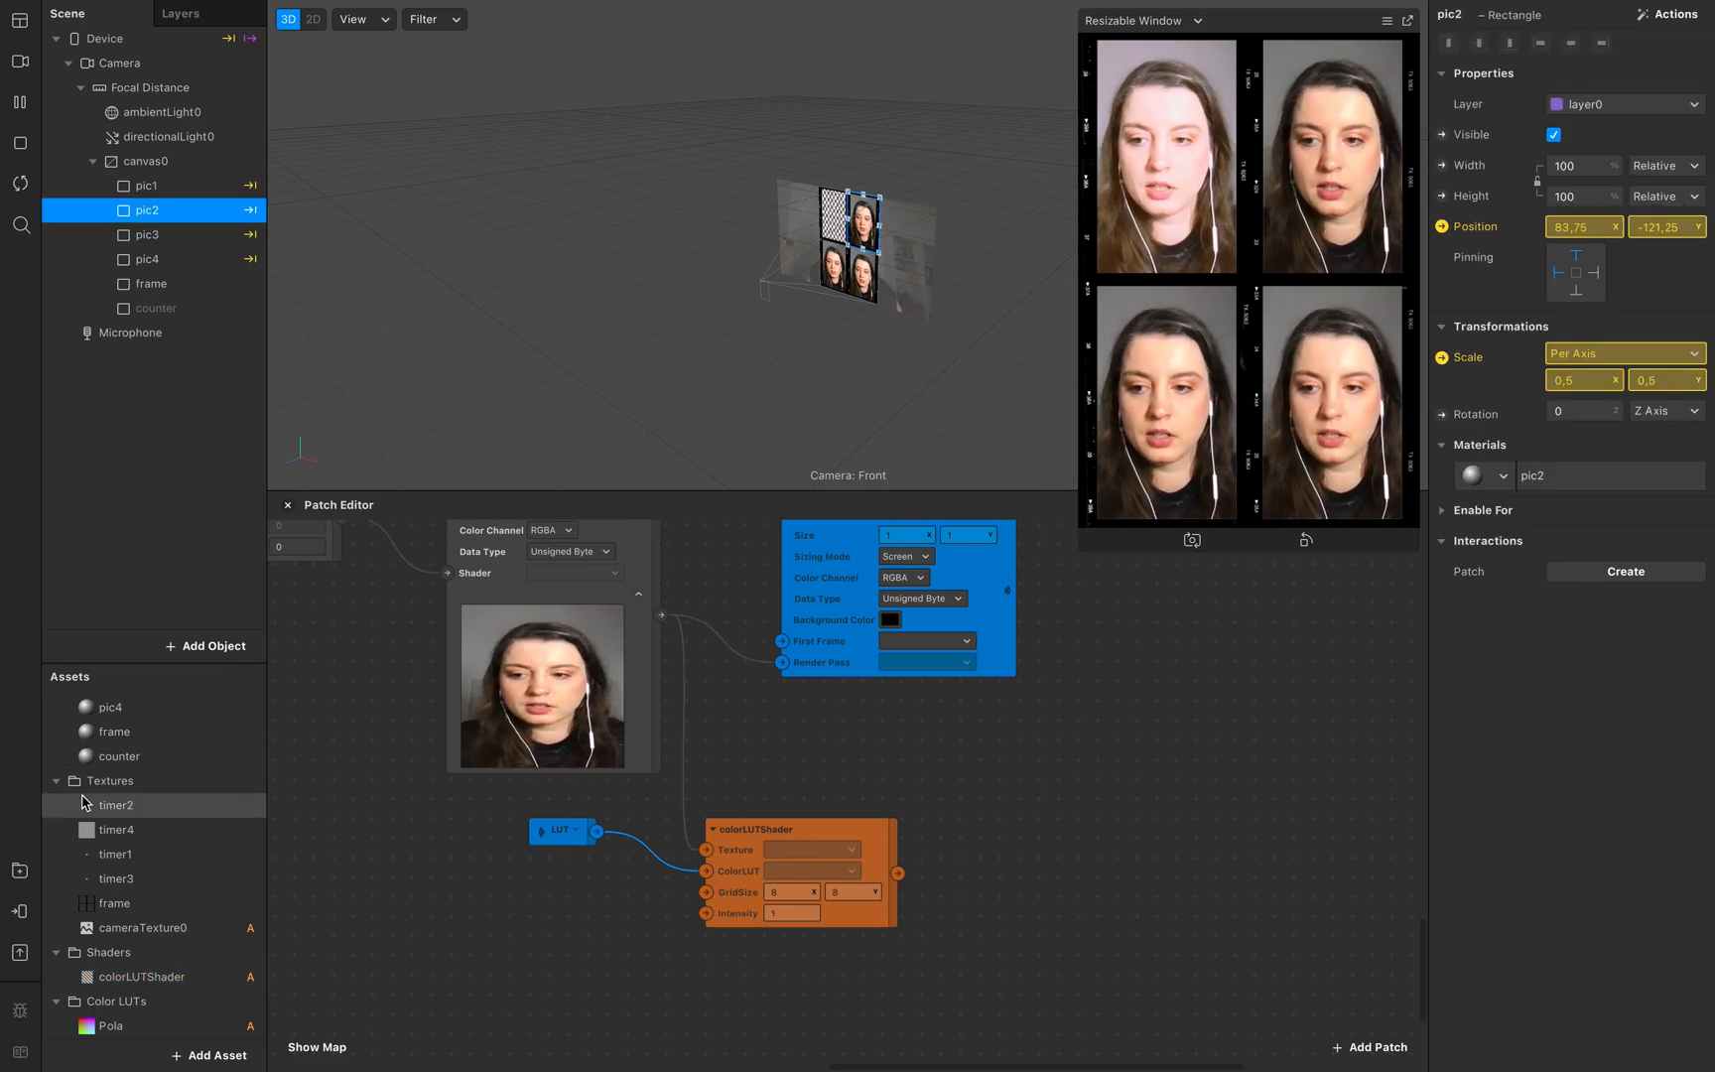
pyautogui.scroll(2, 124, 762)
pyautogui.click(134, 755)
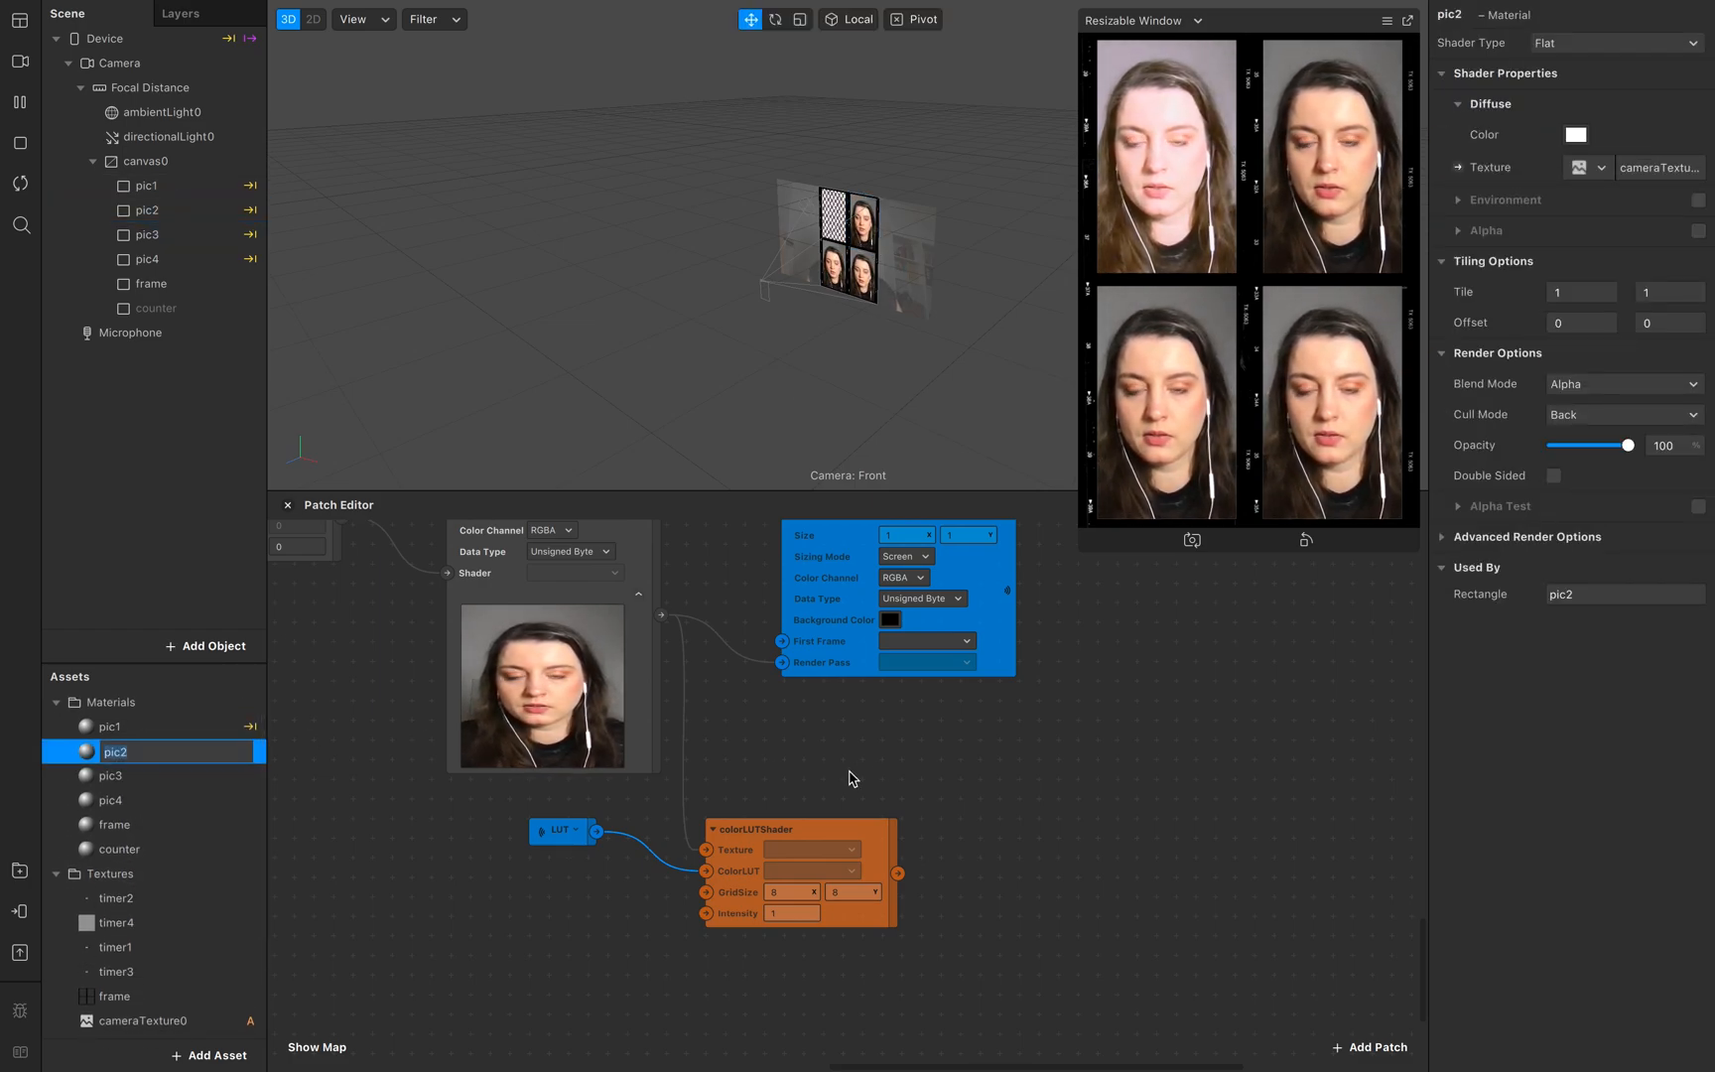
pyautogui.click(1457, 168)
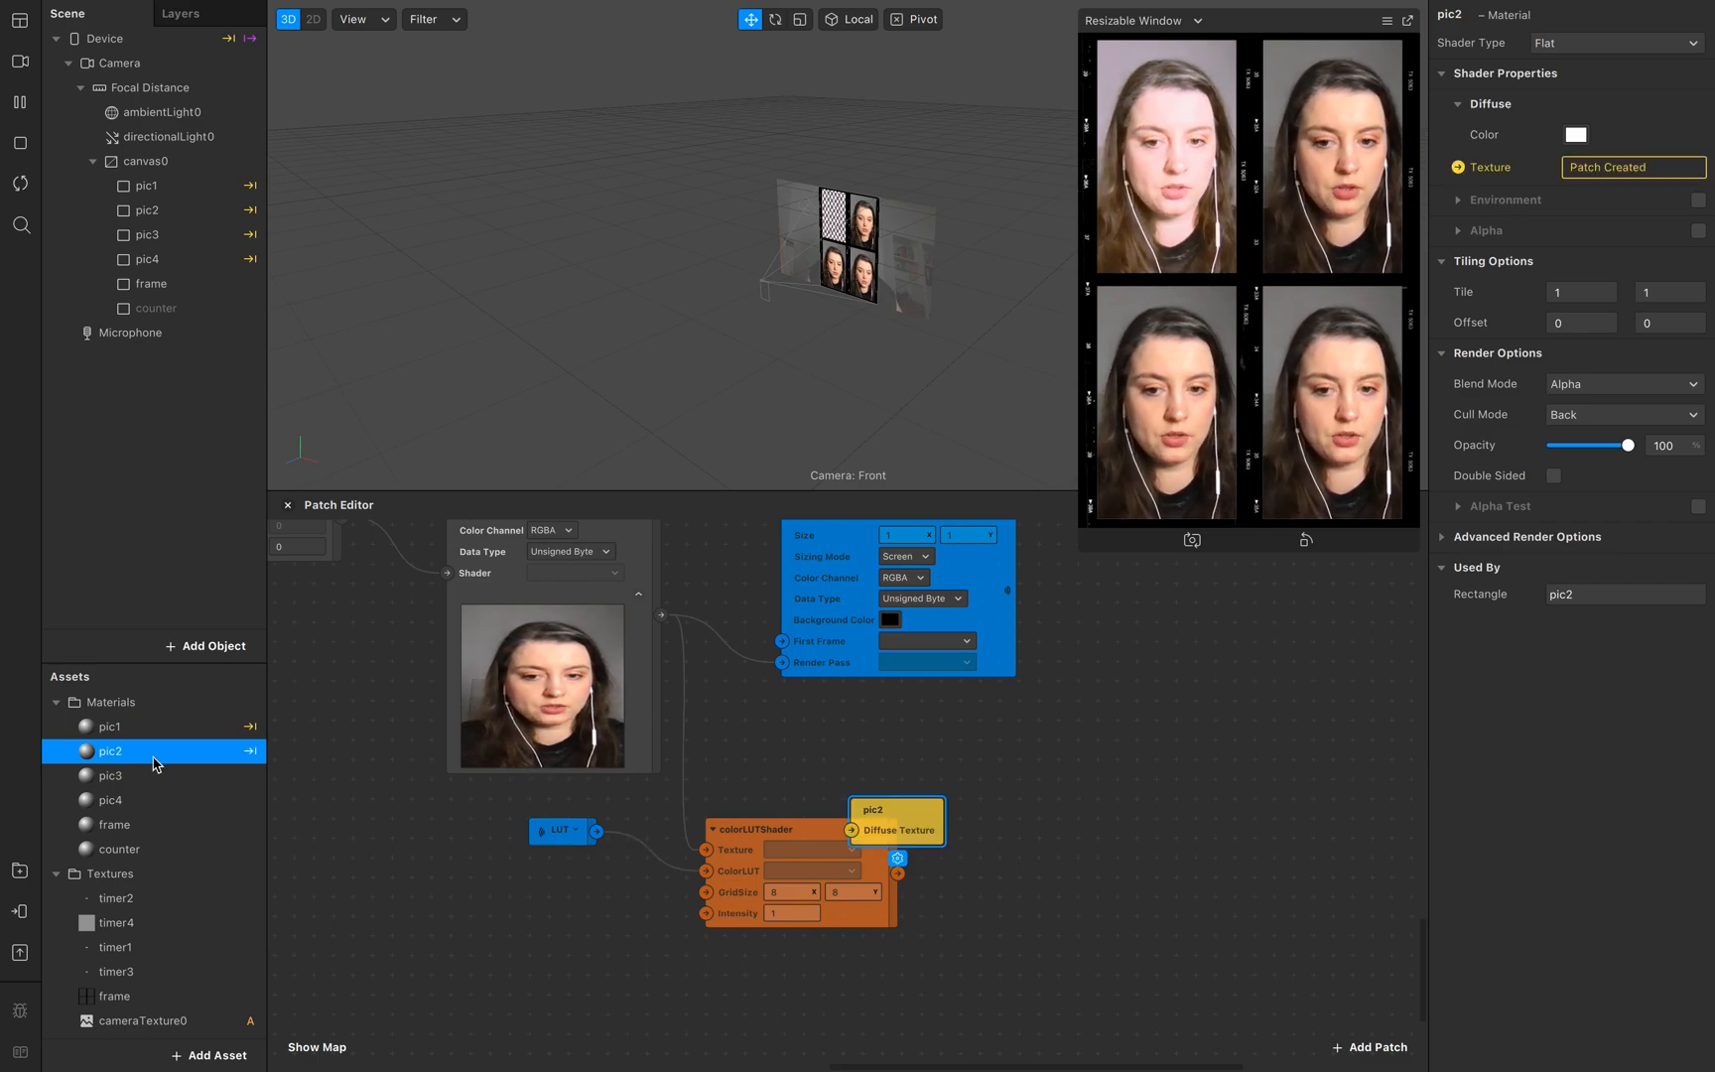
pyautogui.moveTo(923, 843); pyautogui.dragTo(1015, 870)
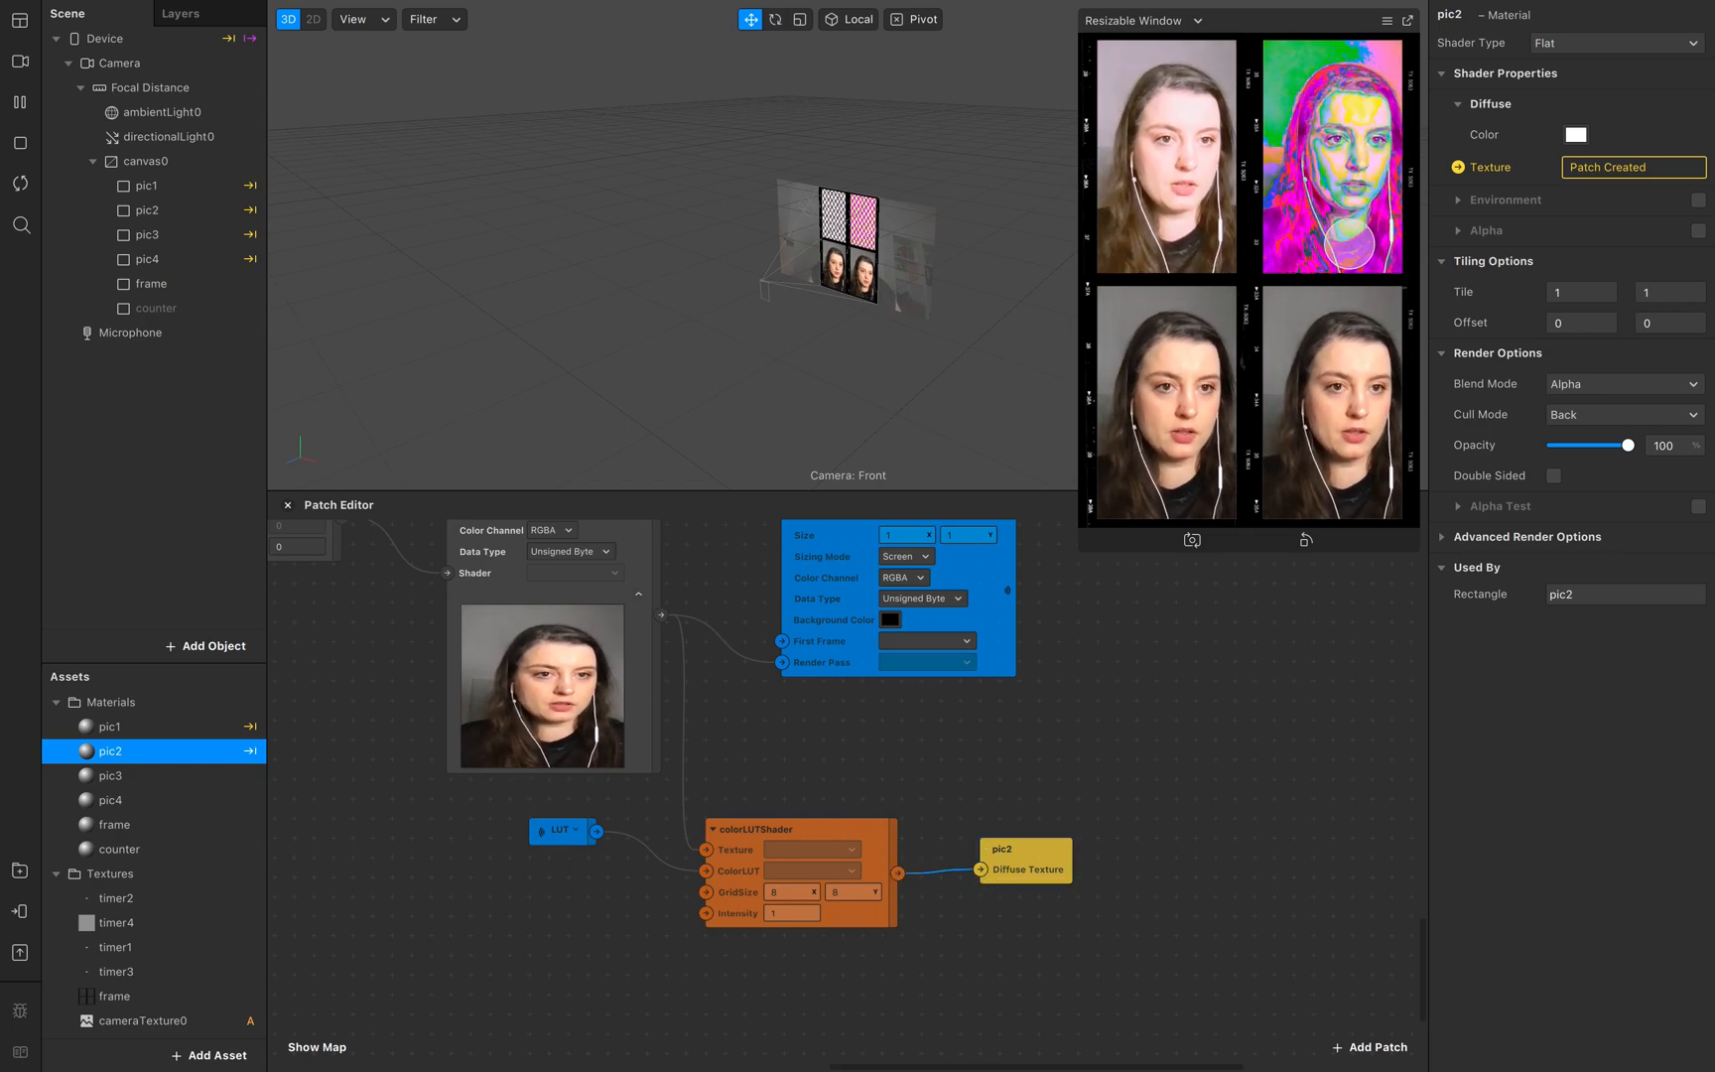
# Step: Set the GridSize of pic2's colorLUTShader to 32 and 1, matching pic1's shader
pyautogui.scroll(3, 965, 849)
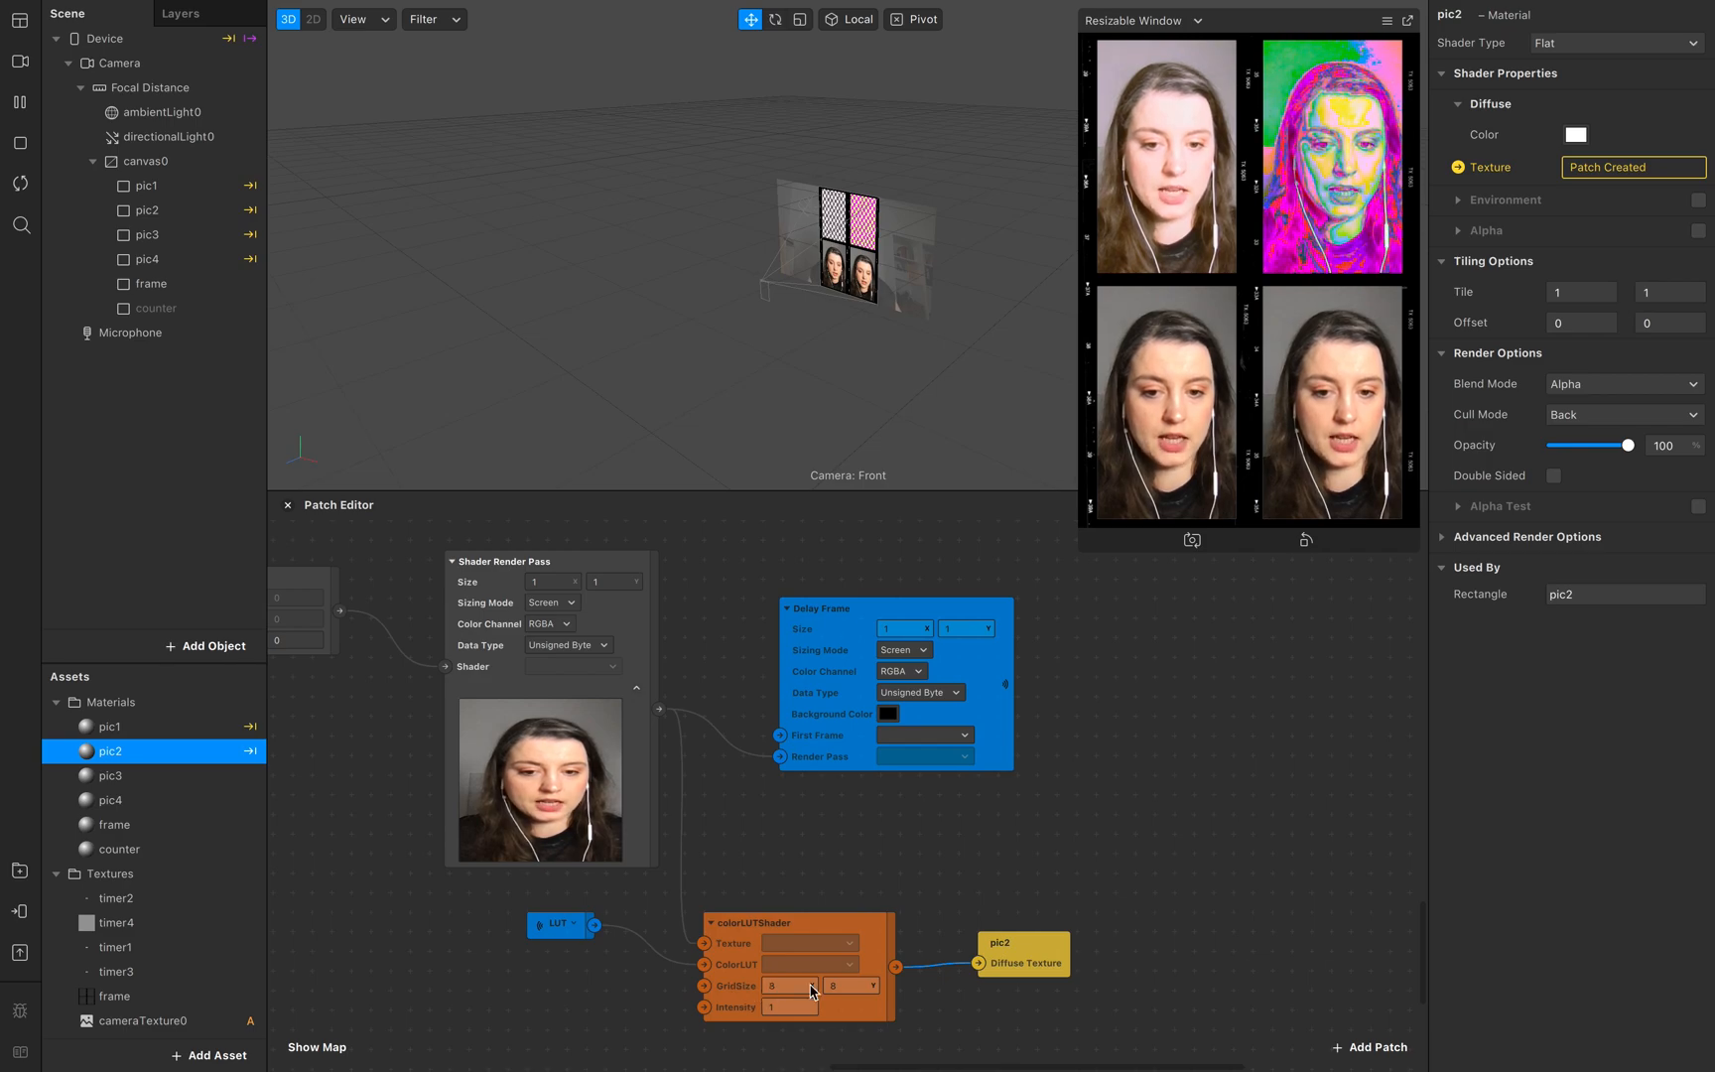
pyautogui.scroll(-2, 811, 990)
pyautogui.scroll(10, 811, 987)
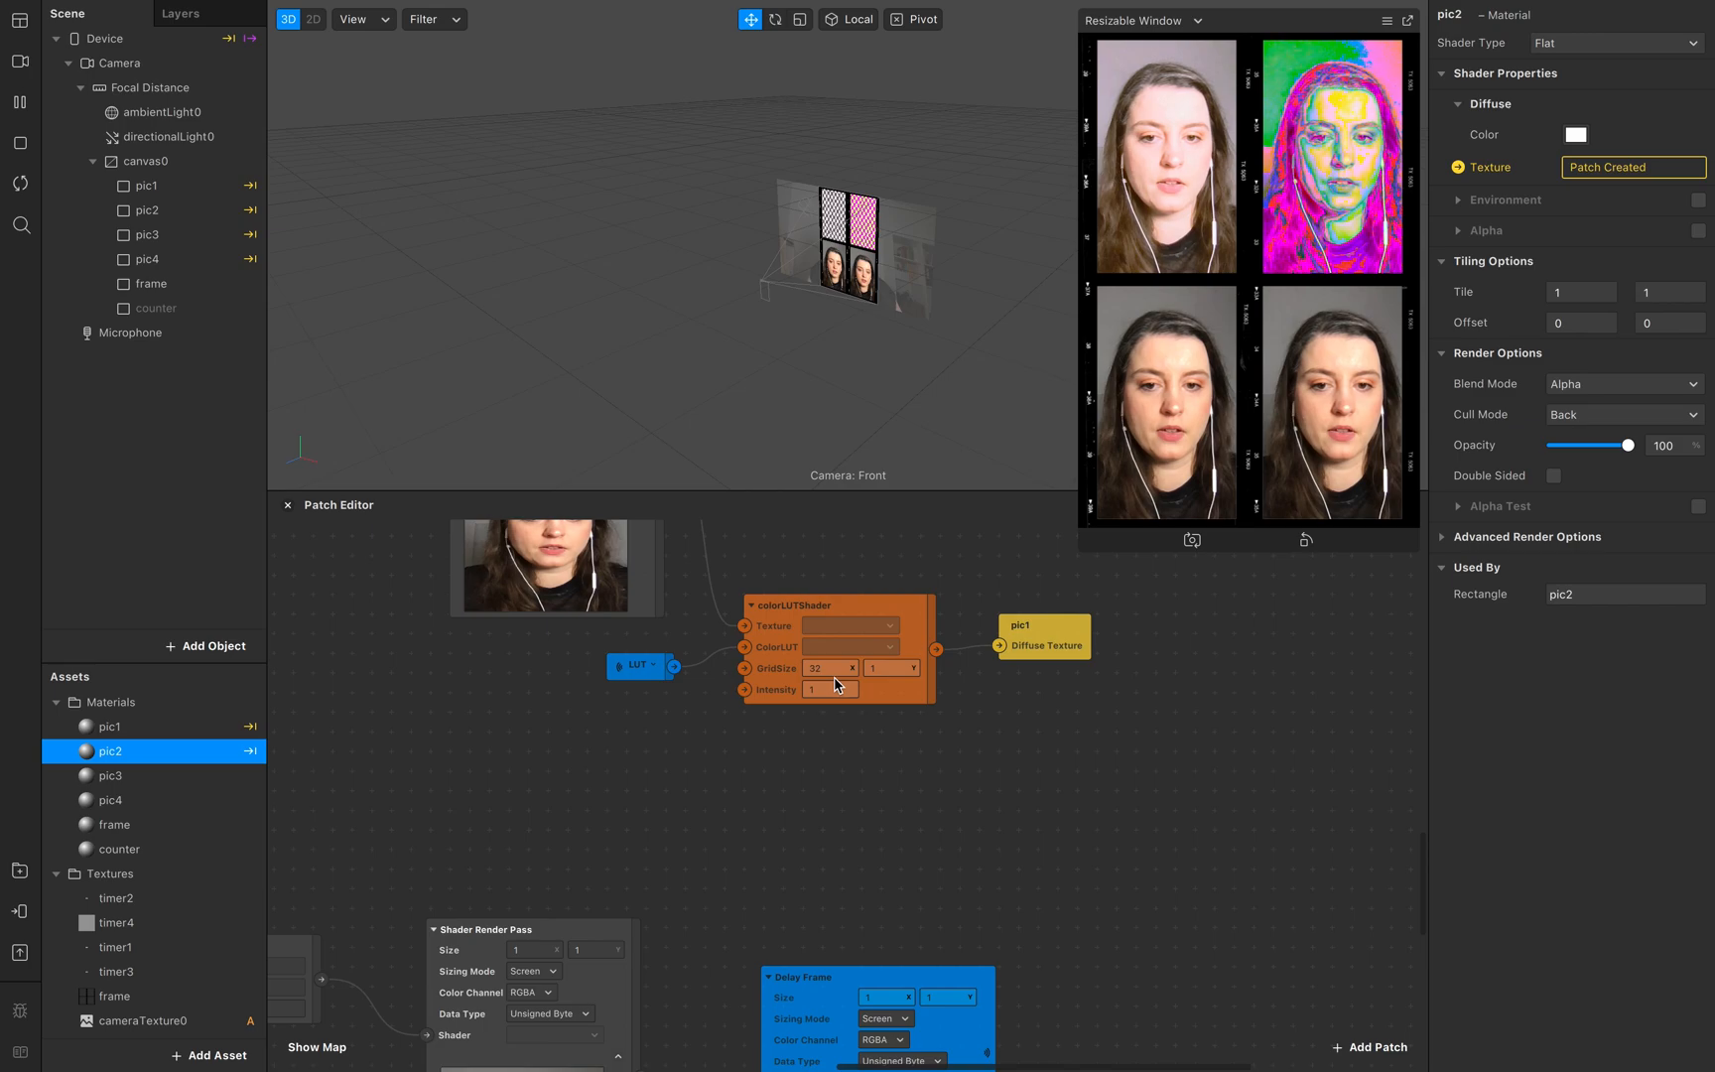
pyautogui.scroll(-12, 906, 667)
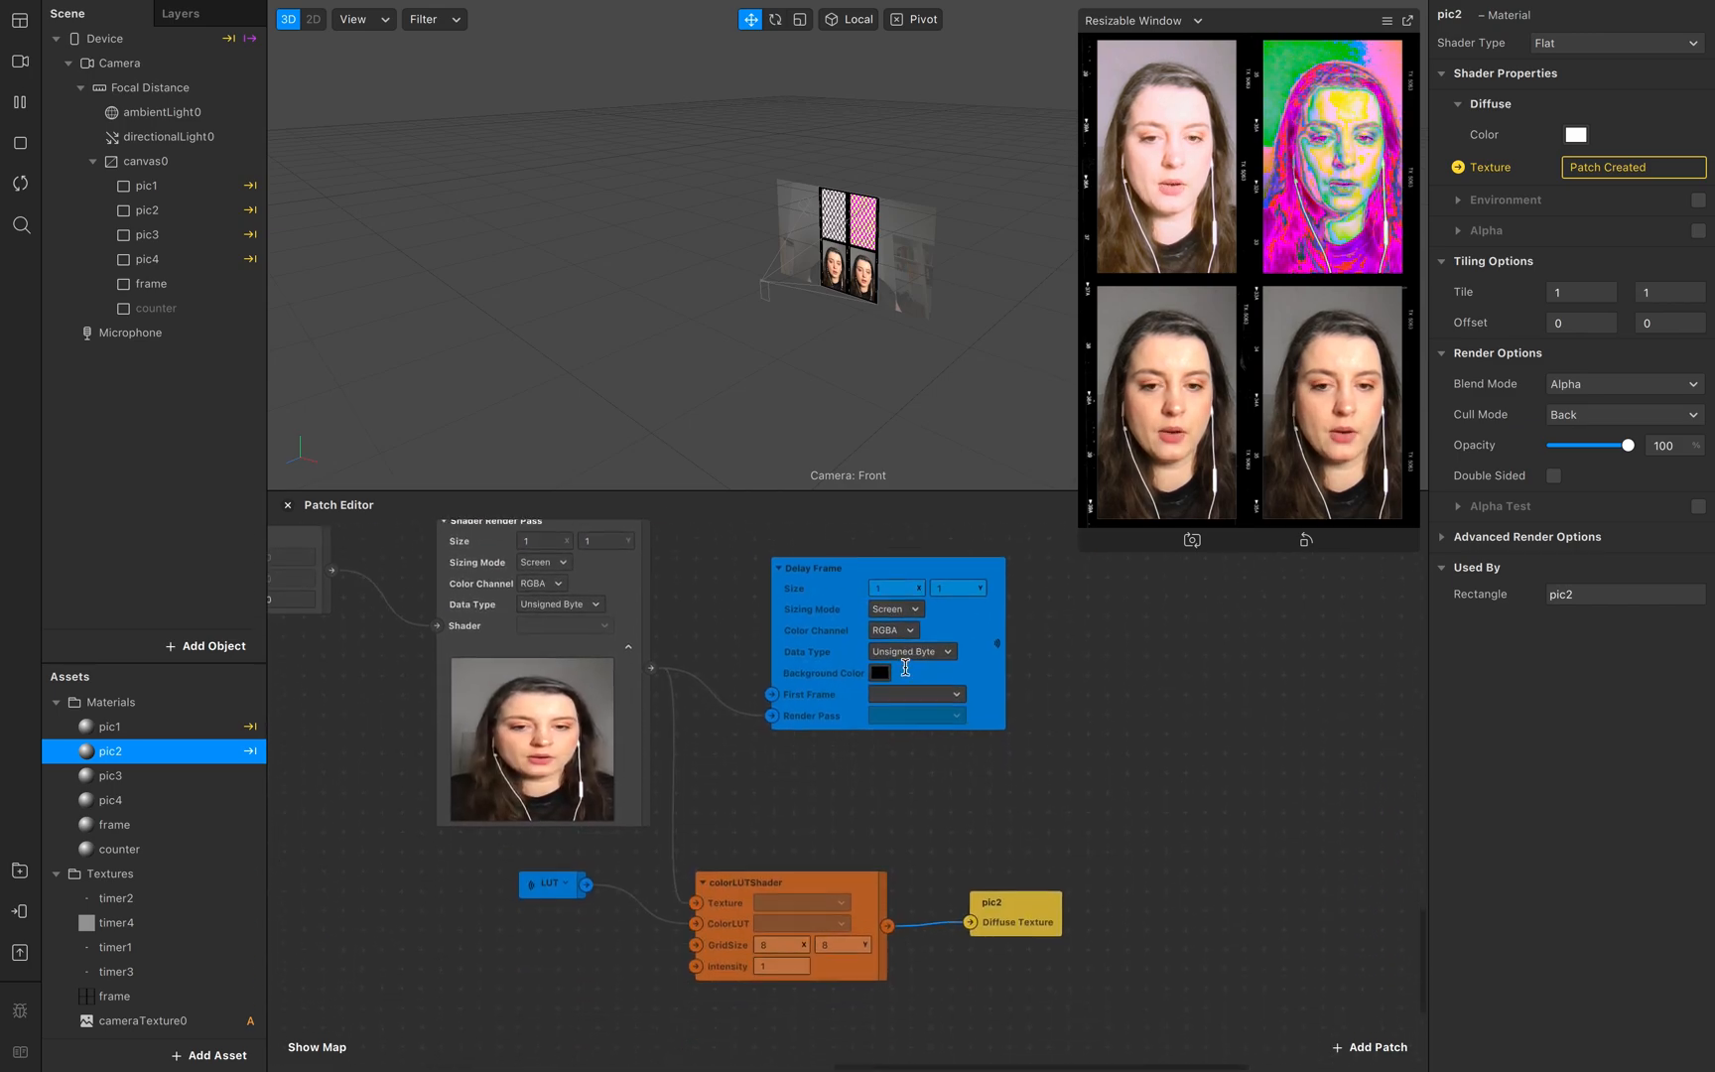
pyautogui.click(775, 893)
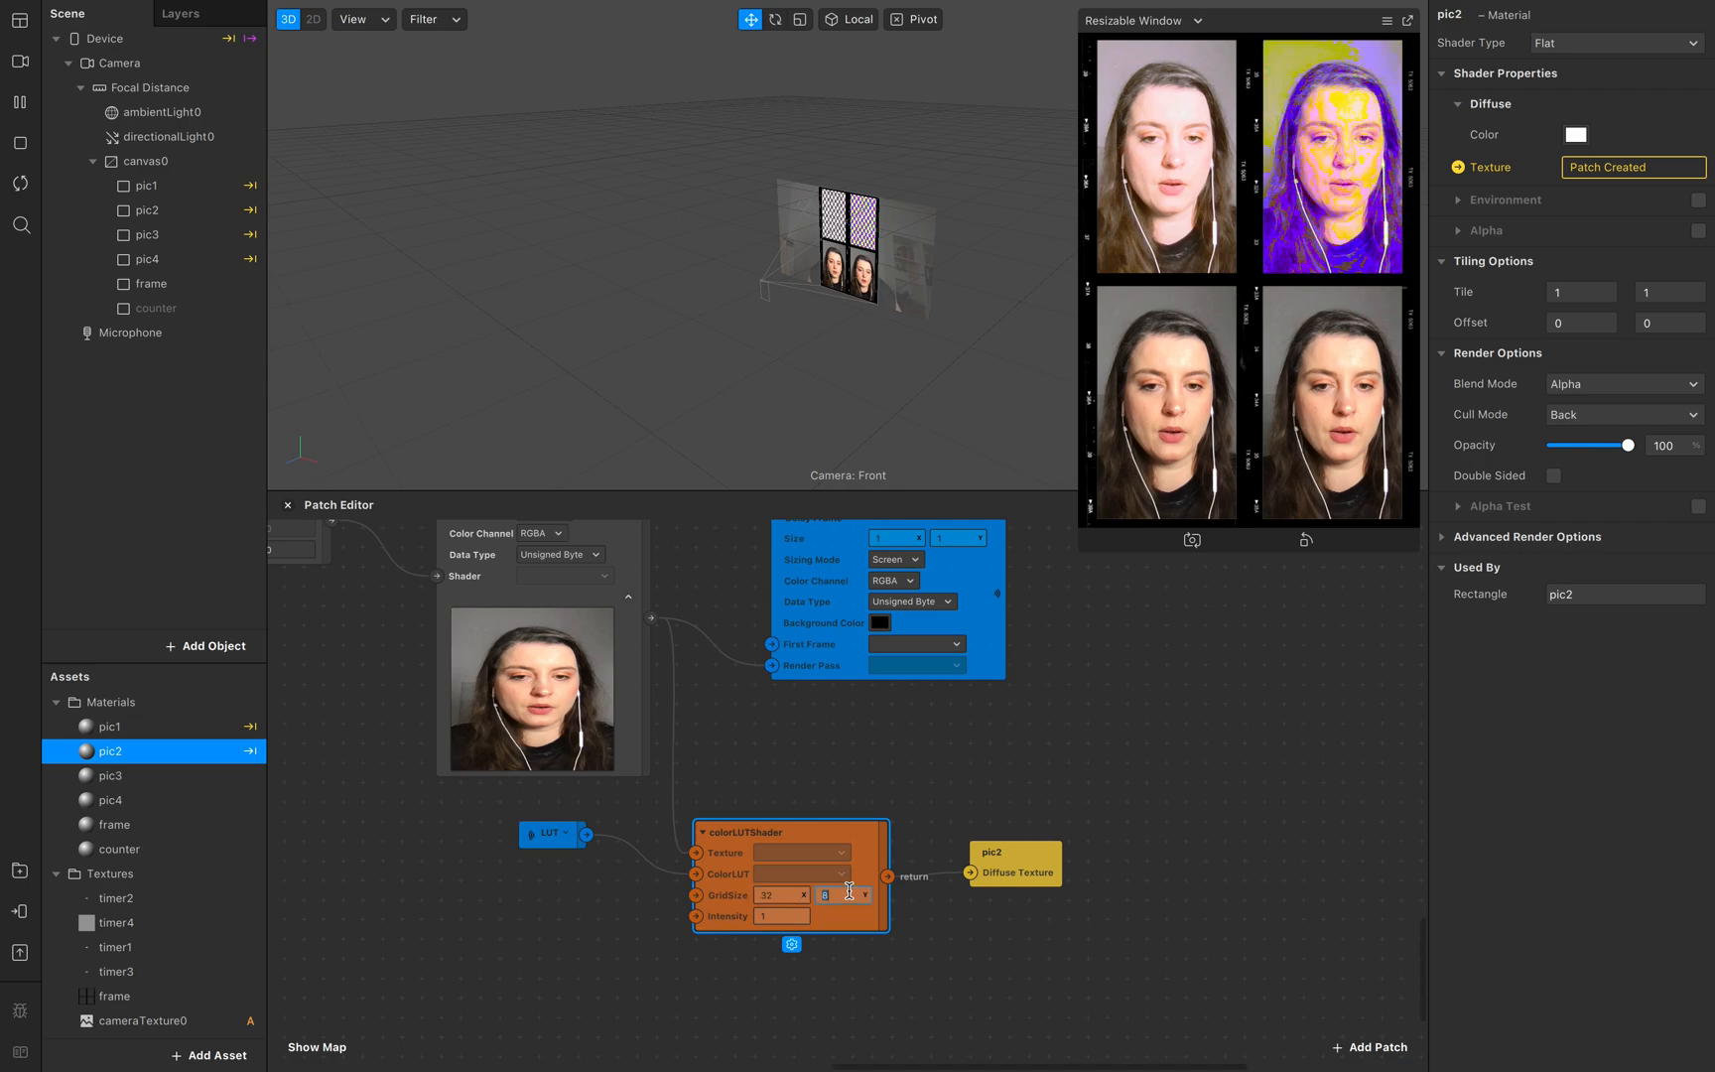
pyautogui.click(968, 962)
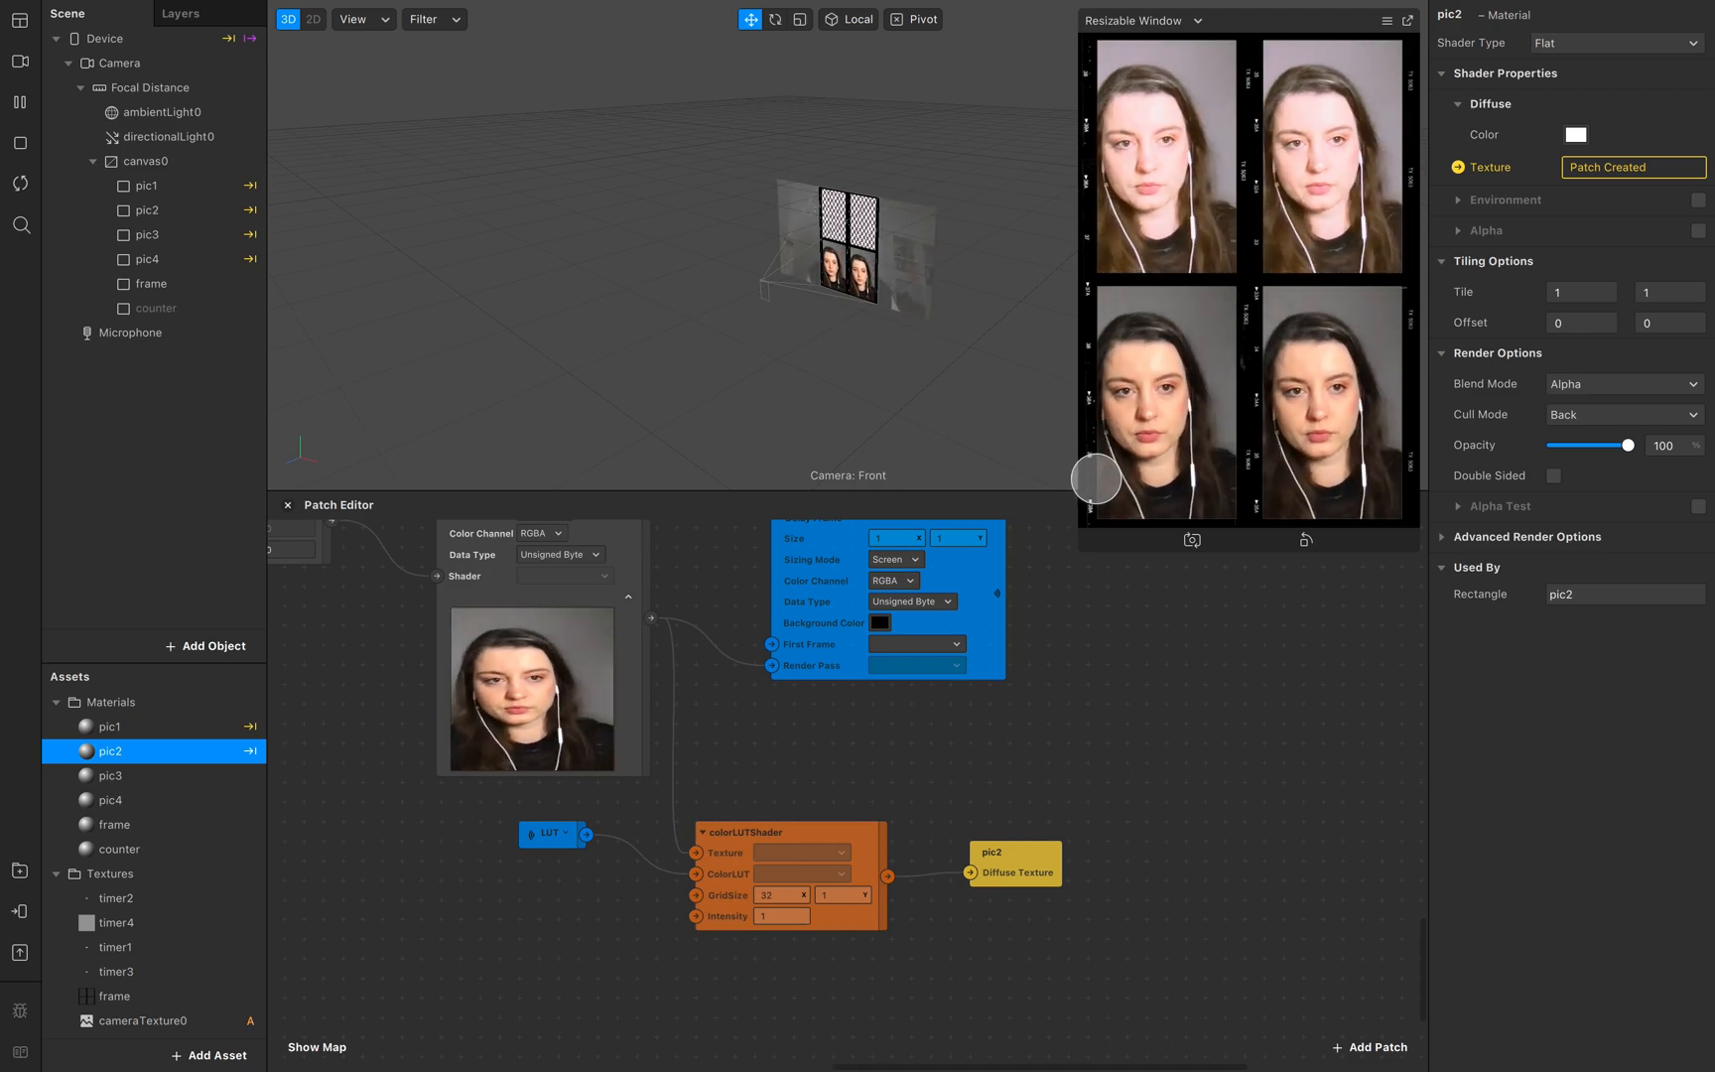
# Step: Examine pic2's patch chain from the camera and Delay Frame receivers through to the material's texture
pyautogui.hscroll(-5, 793, 636)
pyautogui.scroll(3, 793, 636)
pyautogui.scroll(3, 793, 636)
pyautogui.hscroll(-2, 793, 636)
pyautogui.scroll(-2, 1082, 831)
pyautogui.hscroll(1, 1083, 832)
pyautogui.scroll(-5, 1083, 832)
pyautogui.hscroll(4, 1083, 831)
pyautogui.scroll(2, 1083, 832)
pyautogui.hscroll(-2, 1083, 832)
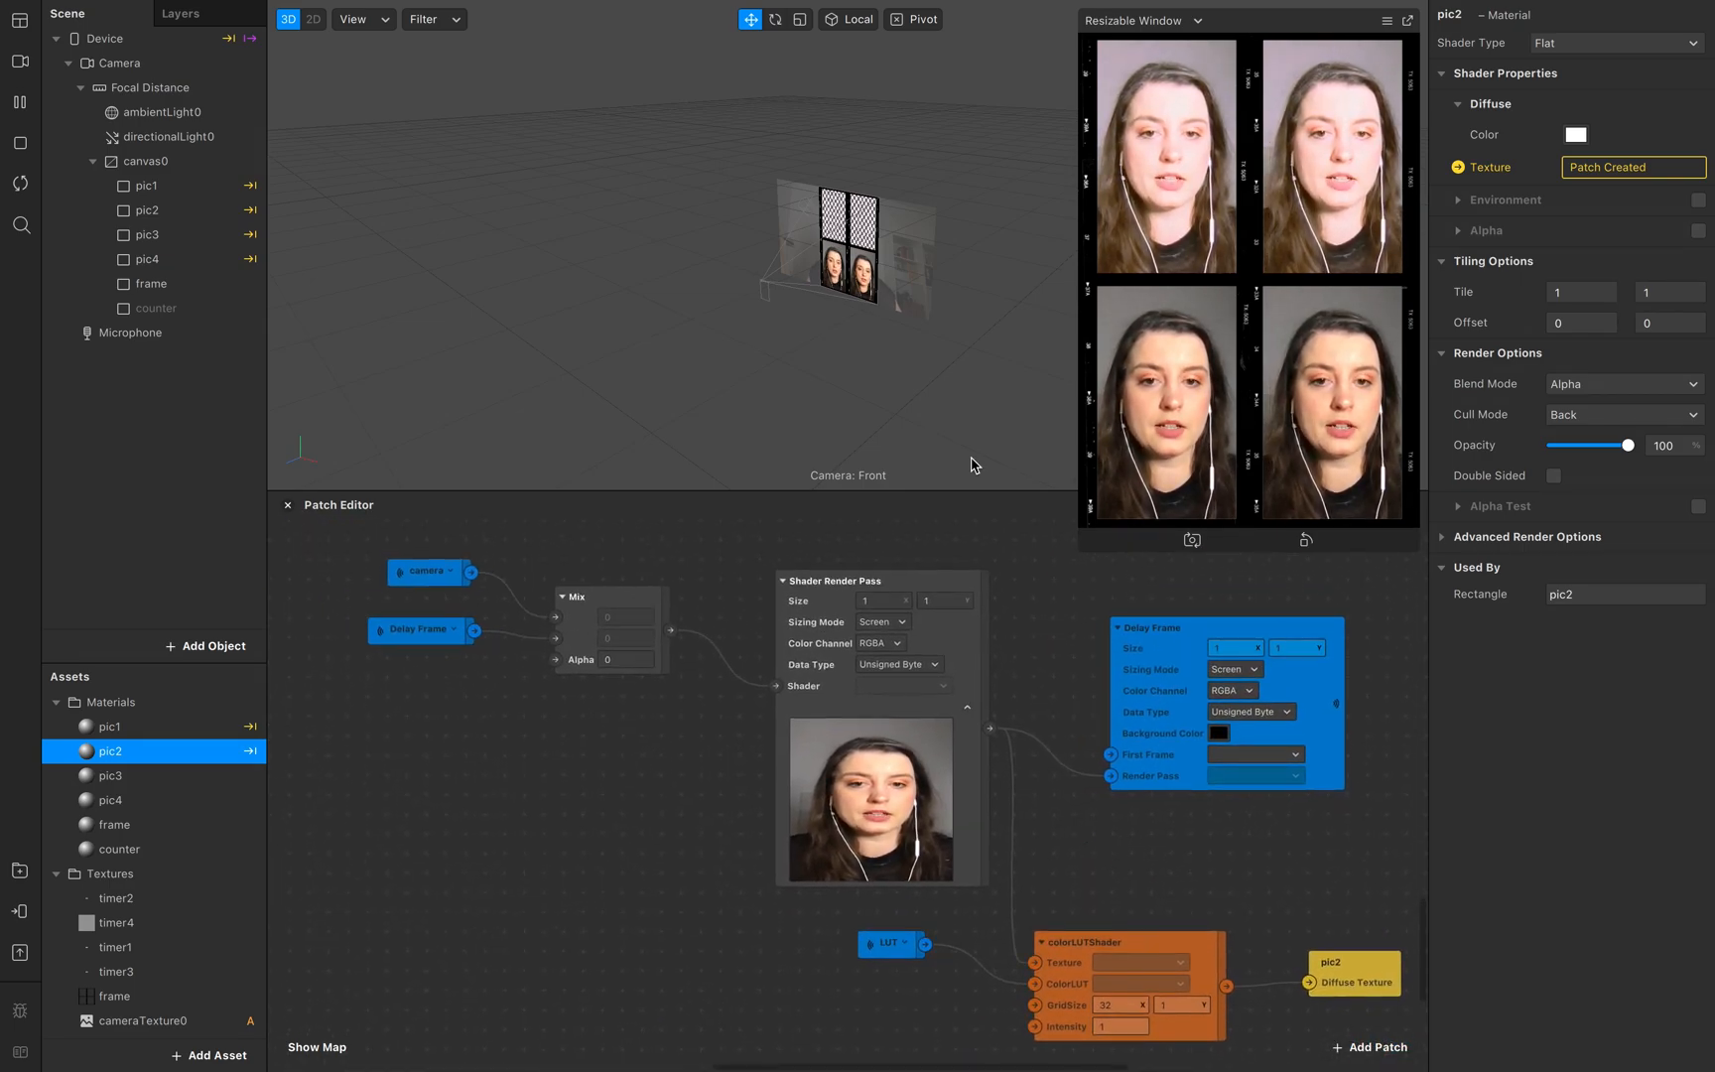
# Step: Enlarge the Patch Editor by raising its boundary with the 3D viewport
pyautogui.moveTo(946, 490); pyautogui.dragTo(921, 271)
pyautogui.scroll(2, 981, 825)
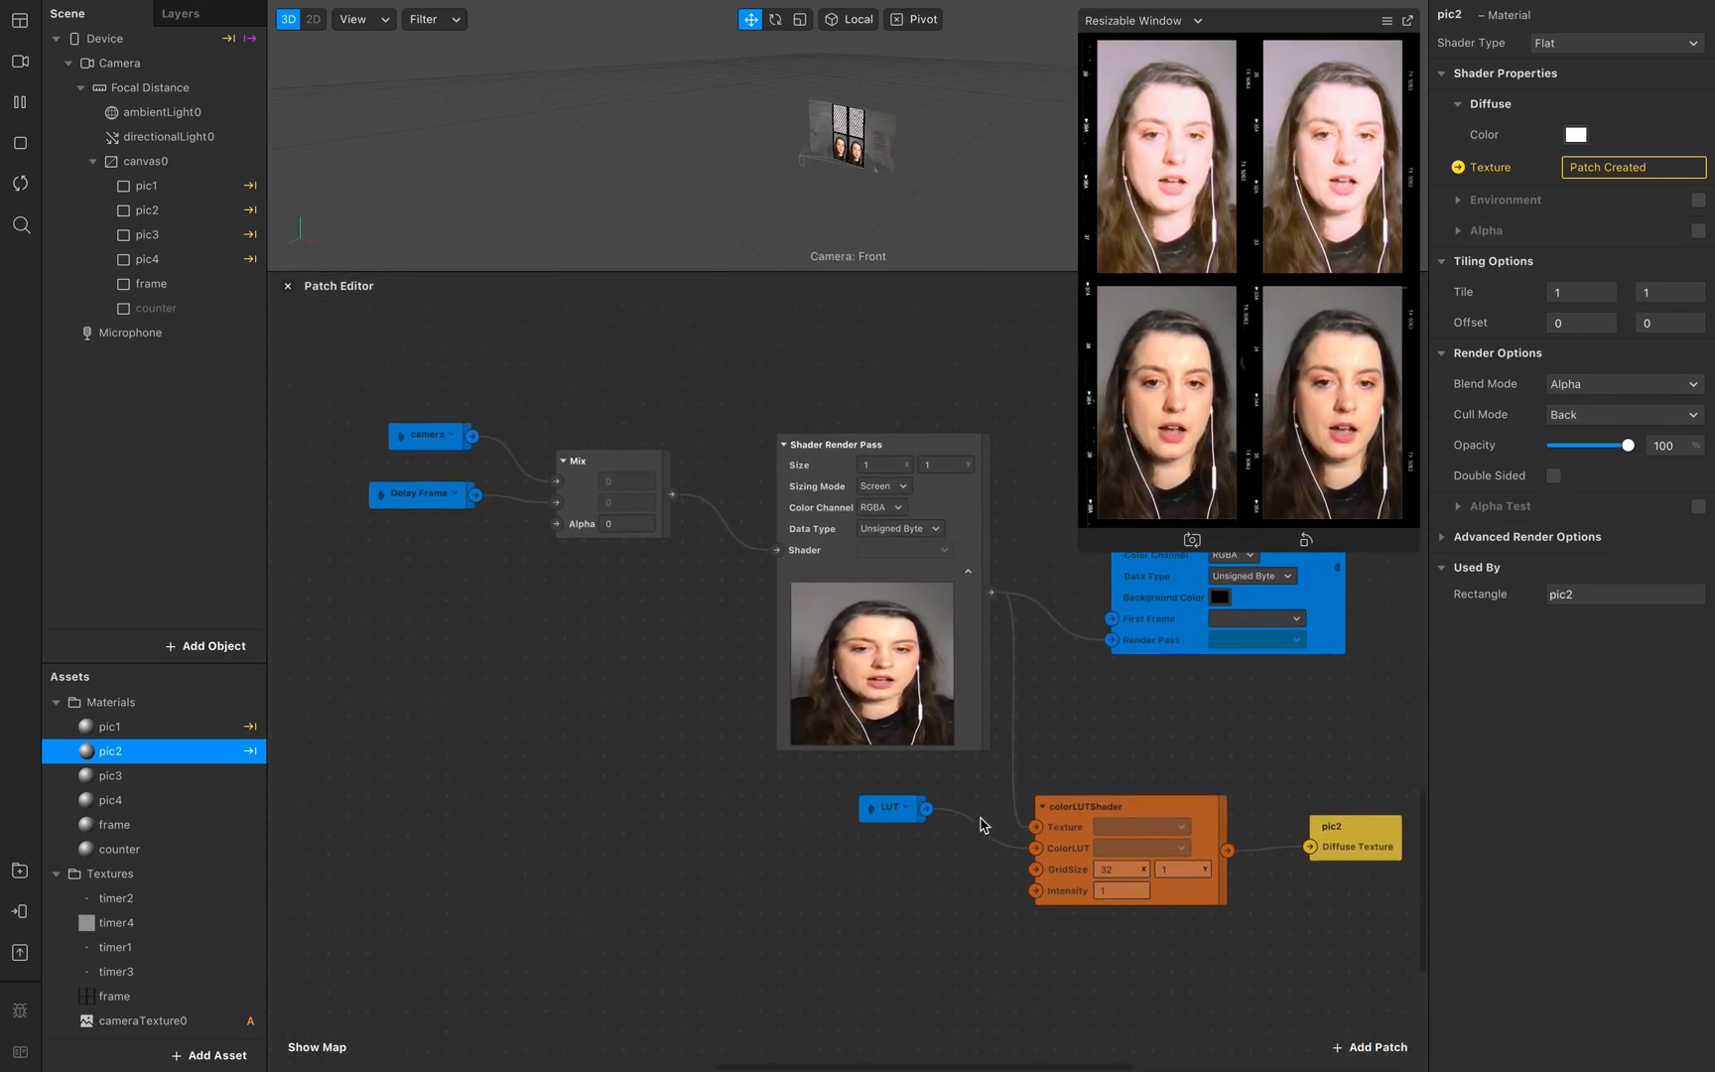
pyautogui.scroll(2, 981, 825)
pyautogui.hscroll(1, 981, 825)
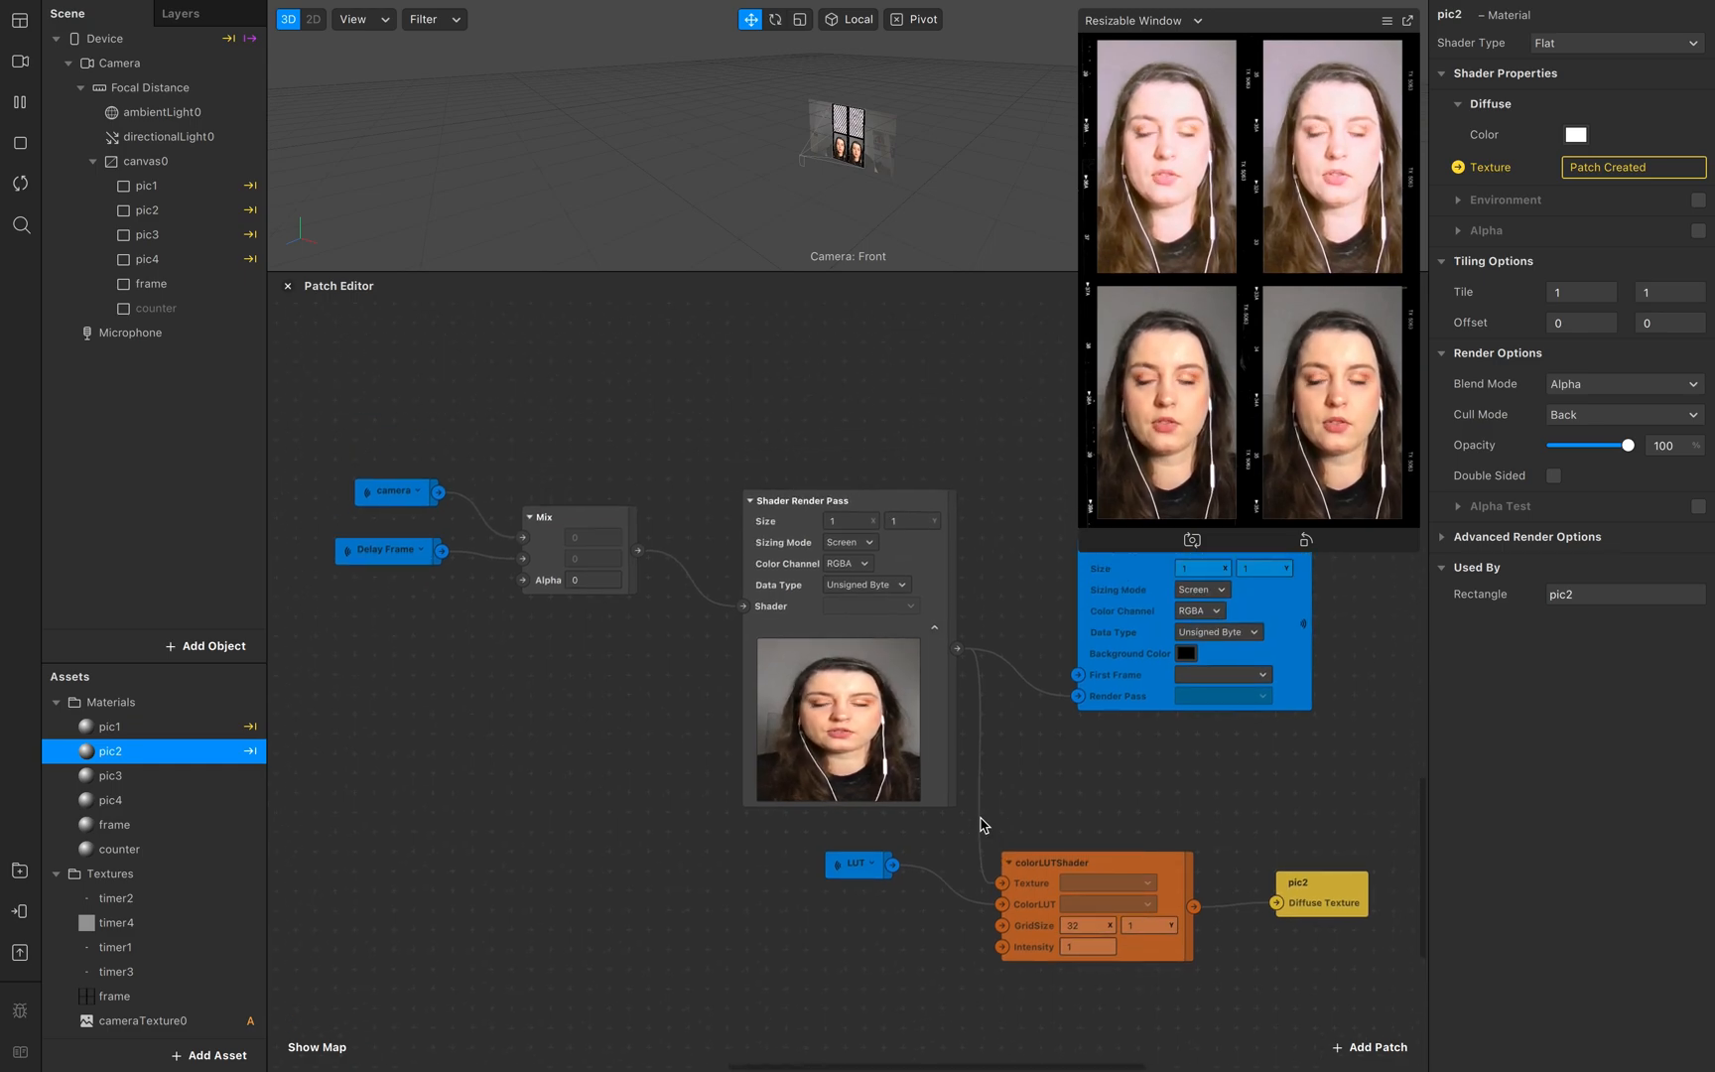
pyautogui.scroll(-1, 993, 937)
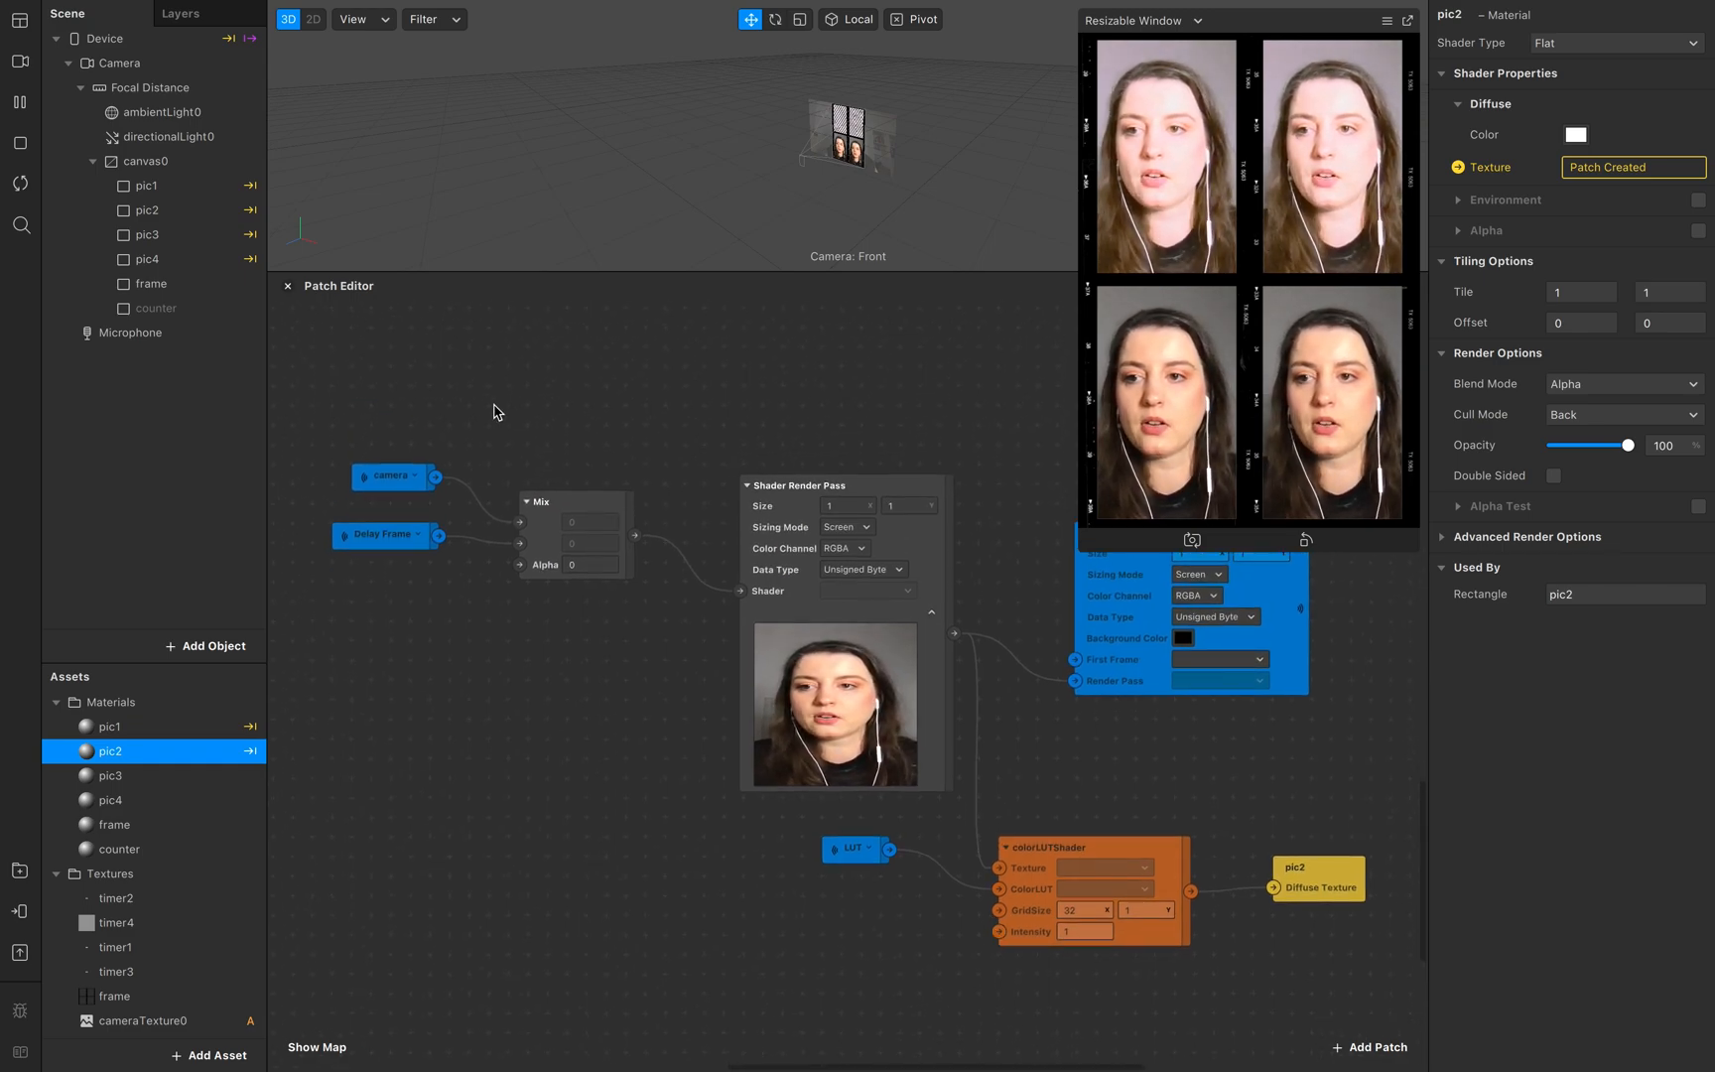
# Step: Add a third Mix patch below pic2's patch group and attach a Shader Render Pass to its output
pyautogui.scroll(-10, 536, 703)
pyautogui.doubleClick(624, 810)
pyautogui.write('mix')
pyautogui.press('Return')
pyautogui.moveTo(671, 822); pyautogui.dragTo(653, 732)
pyautogui.moveTo(728, 763); pyautogui.dragTo(801, 757)
pyautogui.write('shader')
pyautogui.press('Return')
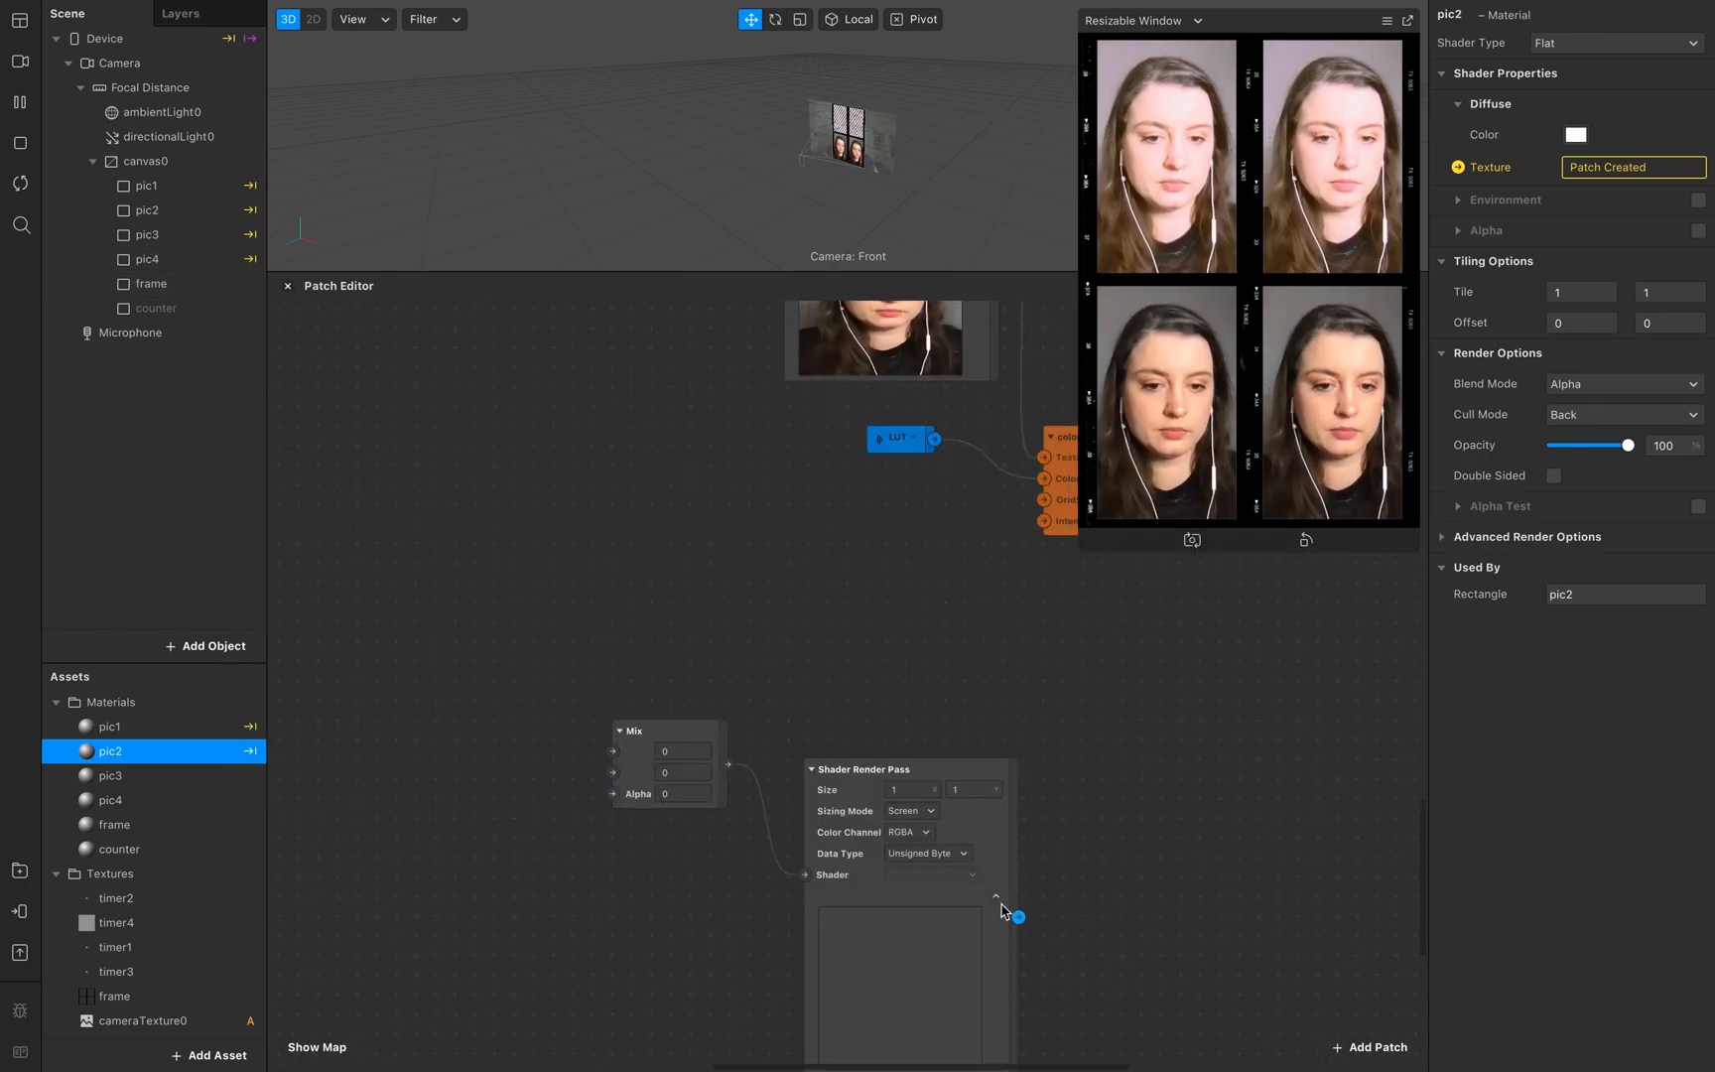
# Step: Attach a Delay Frame to the third render pass and connect a receiver made from it to the third Mix's second input
pyautogui.moveTo(1018, 917); pyautogui.dragTo(1082, 873)
pyautogui.write('delay')
pyautogui.press('Return')
pyautogui.scroll(-6, 1198, 877)
pyautogui.moveTo(1379, 594); pyautogui.dragTo(491, 477)
pyautogui.moveTo(547, 476); pyautogui.dragTo(618, 497)
pyautogui.moveTo(1112, 655); pyautogui.dragTo(1173, 594)
# Step: Add a colorLUTShader patch below the third Delay Frame and connect the third render pass to its Texture input
pyautogui.scroll(-3, 243, 972)
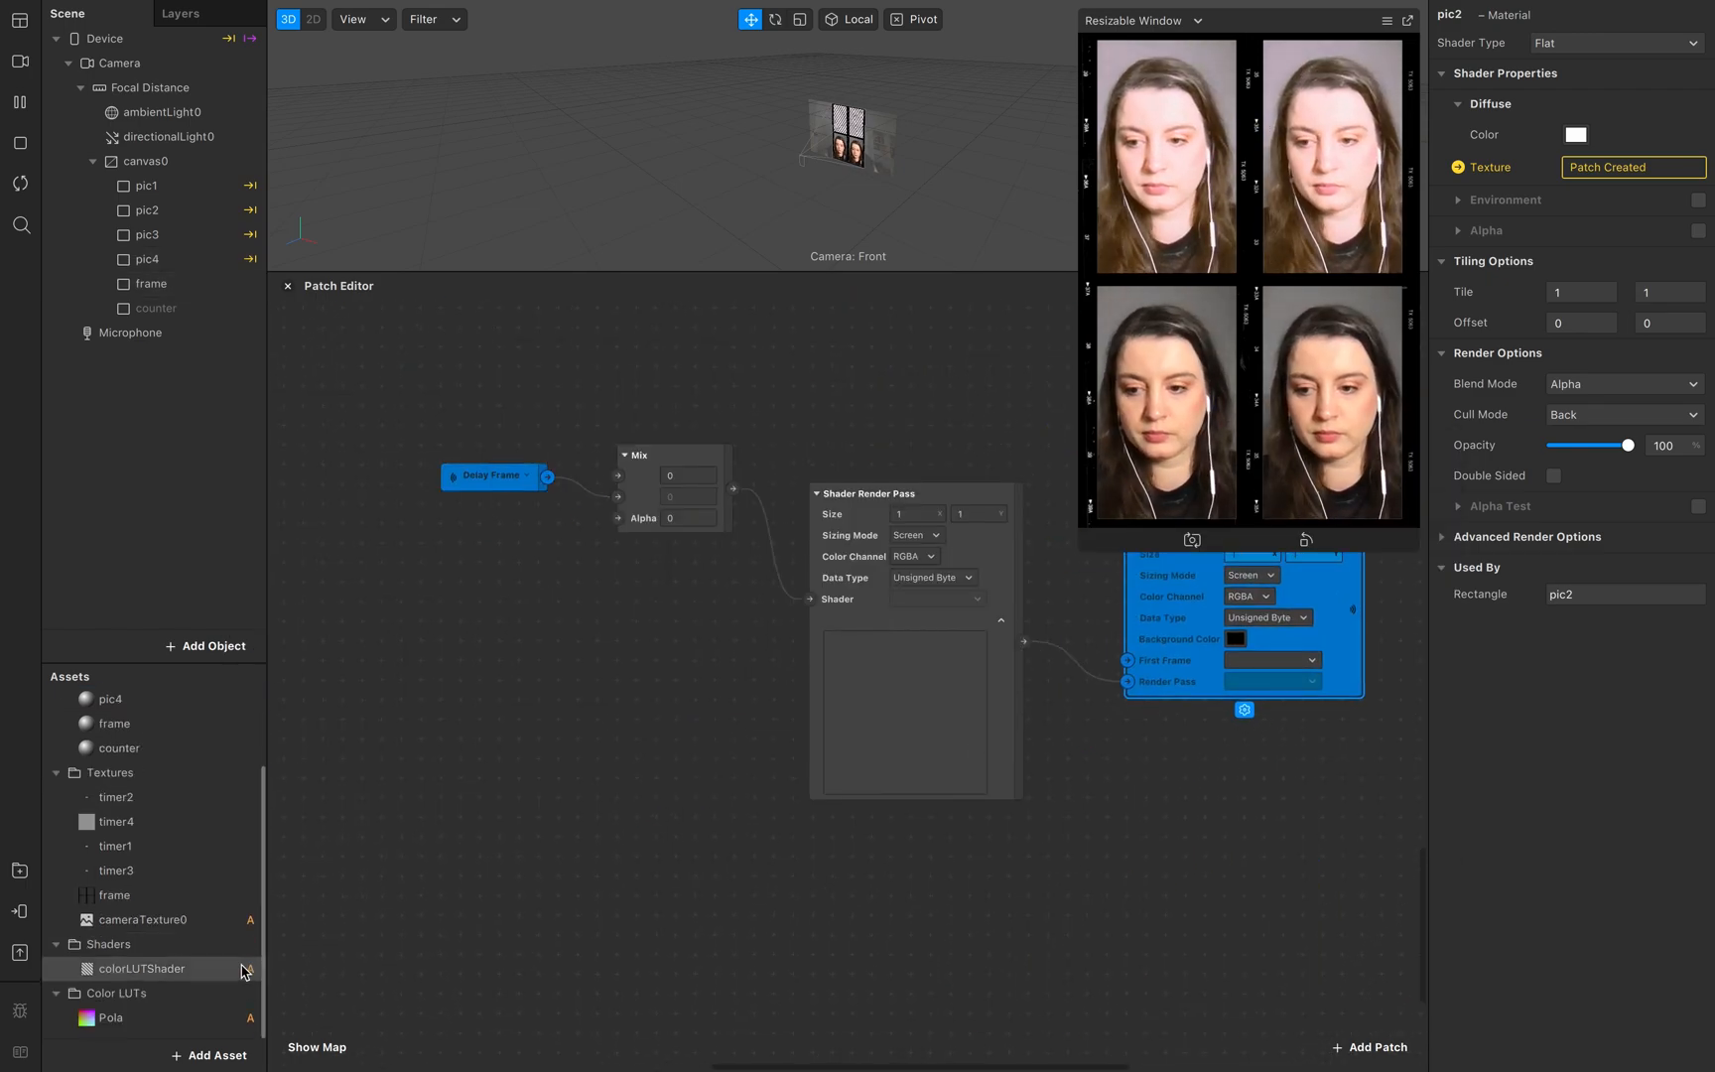
pyautogui.moveTo(238, 981); pyautogui.dragTo(1149, 908)
pyautogui.hscroll(4, 1191, 908)
pyautogui.moveTo(860, 667); pyautogui.dragTo(886, 892)
# Step: Create a diffuse texture patch for the pic3 material and connect the third colorLUTShader's output to it
pyautogui.scroll(3, 142, 763)
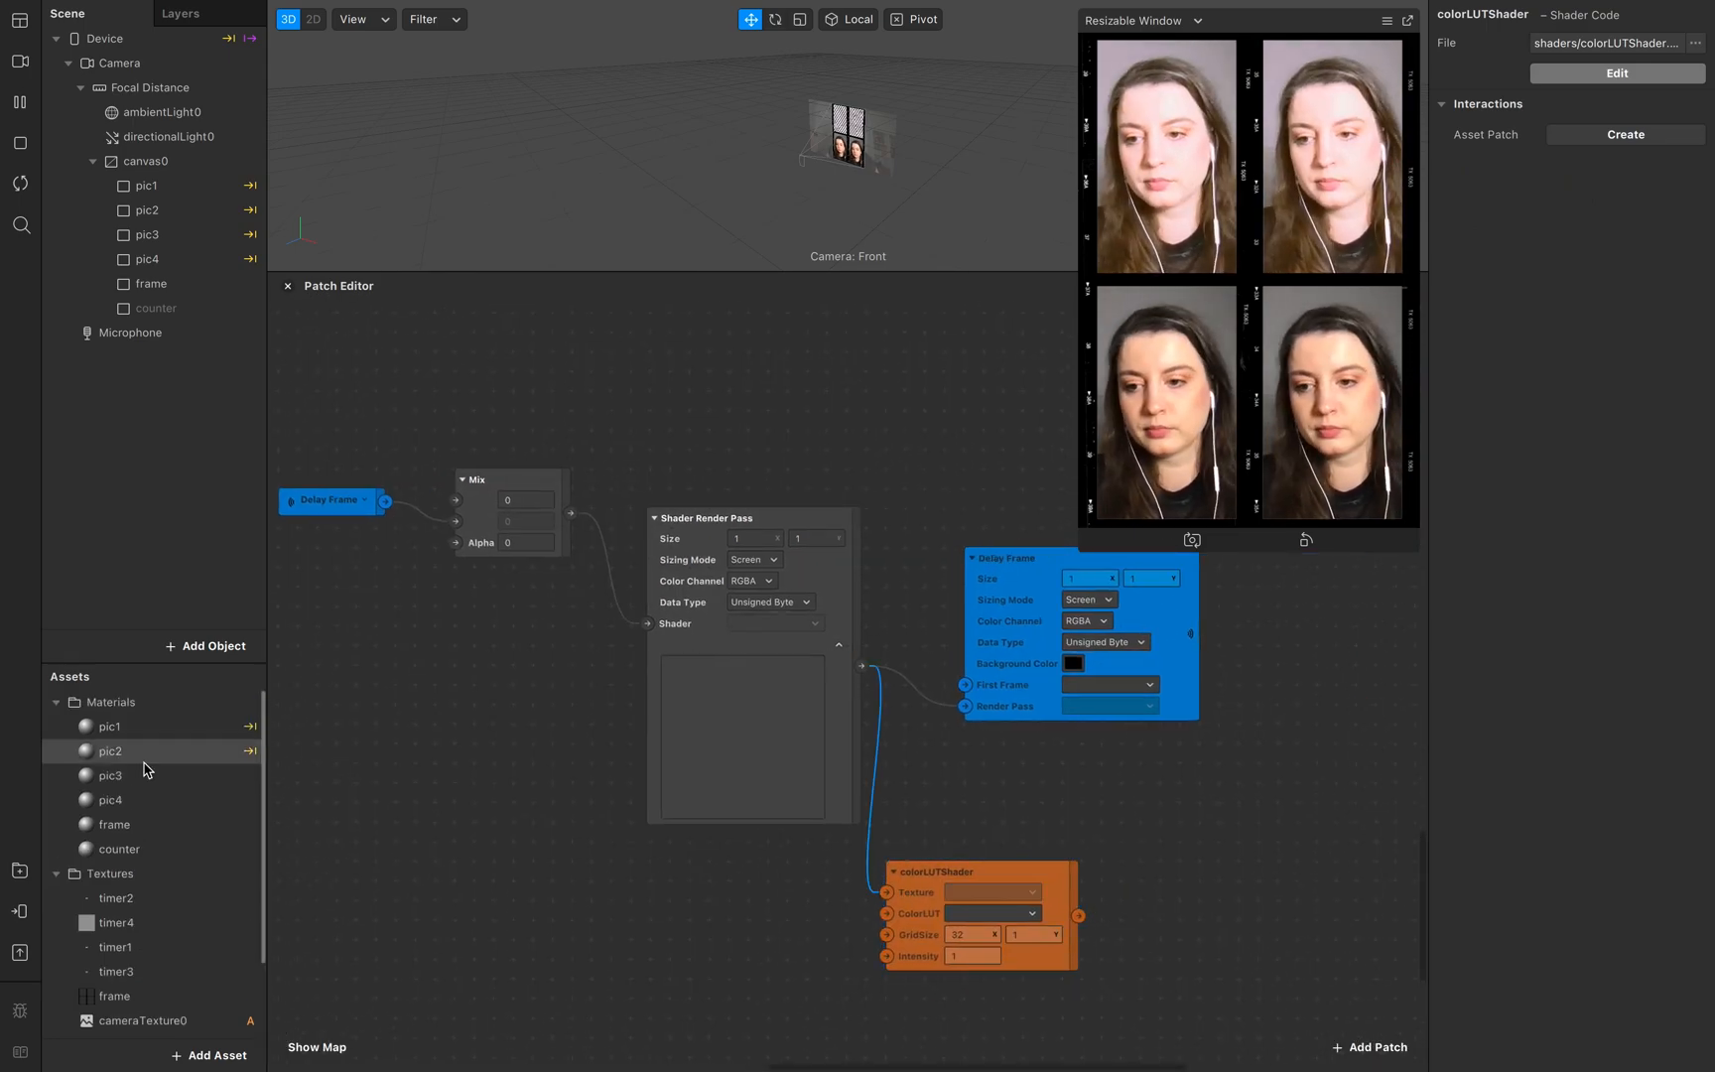
pyautogui.click(139, 774)
pyautogui.click(1458, 167)
pyautogui.moveTo(899, 720); pyautogui.dragTo(1147, 912)
pyautogui.moveTo(1077, 917); pyautogui.dragTo(1100, 913)
# Step: Make another pair of receivers from the camera and LUT senders for pic3's patch group
pyautogui.scroll(4, 736, 659)
pyautogui.scroll(12, 737, 659)
pyautogui.click(737, 661)
pyautogui.click(760, 709)
pyautogui.click(814, 816)
pyautogui.click(736, 720)
pyautogui.click(757, 771)
pyautogui.click(814, 875)
# Step: Move the new camera and LUT receivers down beside the third Mix patch
pyautogui.moveTo(991, 726); pyautogui.dragTo(680, 1056)
pyautogui.scroll(-5, 846, 573)
pyautogui.moveTo(839, 521); pyautogui.dragTo(746, 911)
pyautogui.click(857, 851)
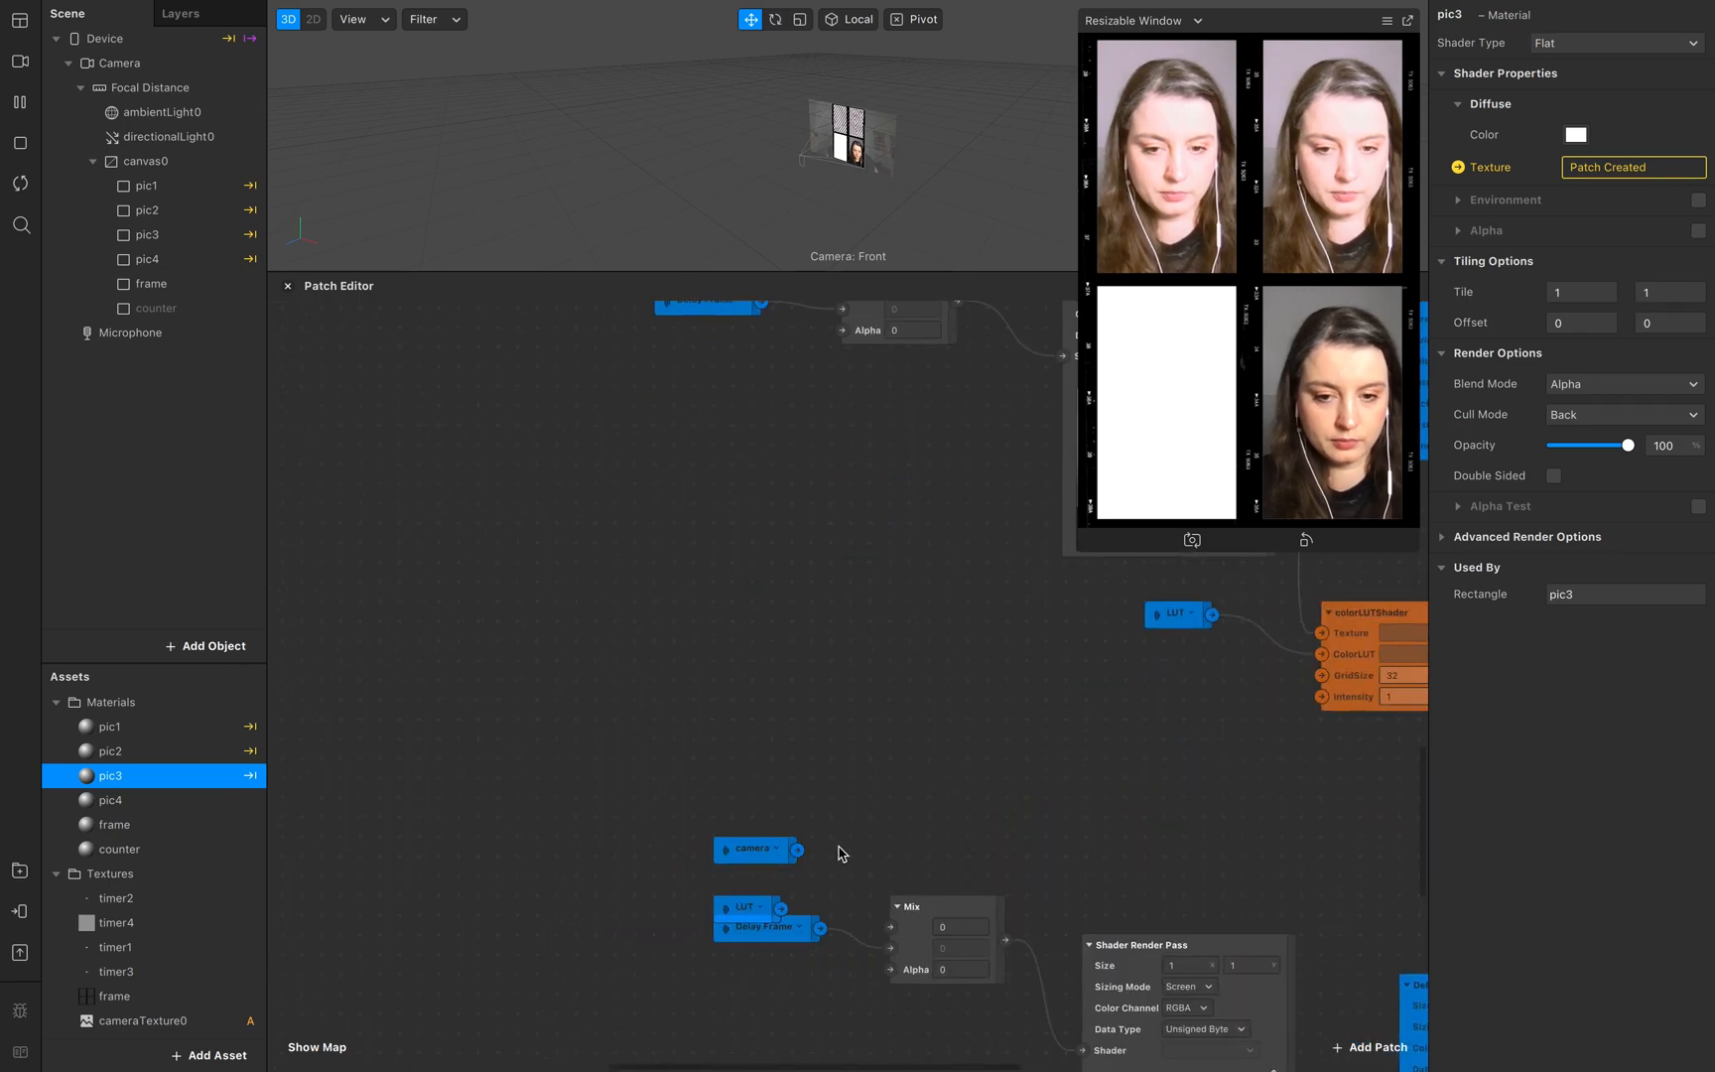
# Step: Connect the camera receiver to the third Mix's first input and the LUT receiver to the third colorLUTShader's ColorLUT
pyautogui.moveTo(803, 851); pyautogui.dragTo(897, 928)
pyautogui.moveTo(742, 915); pyautogui.dragTo(1114, 1010)
pyautogui.scroll(-6, 1113, 1010)
pyautogui.moveTo(757, 357); pyautogui.dragTo(965, 688)
pyautogui.scroll(2, 926, 771)
pyautogui.scroll(-5, 931, 781)
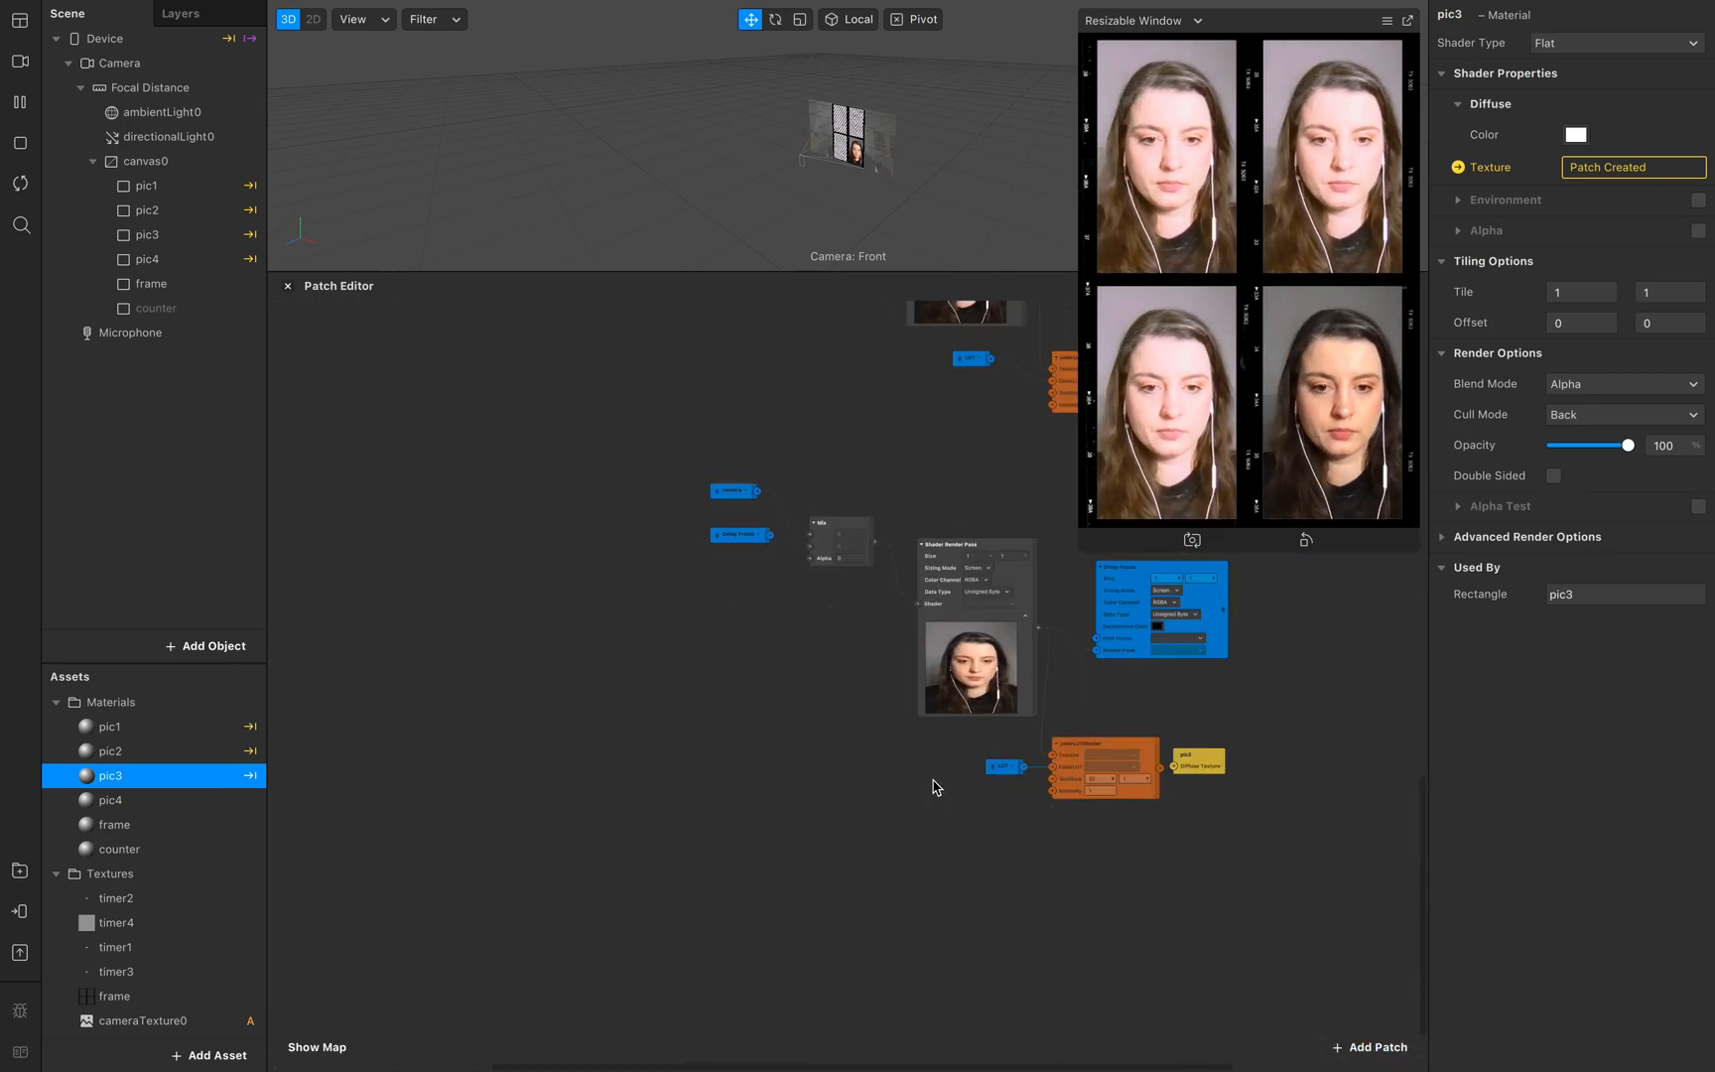
# Step: Add a fourth Mix patch below pic3's patch group and attach a Shader Render Pass to its output
pyautogui.scroll(-2, 931, 783)
pyautogui.doubleClick(807, 822)
pyautogui.write('m')
pyautogui.press('Return')
pyautogui.moveTo(842, 834)
pyautogui.mouseDown()
pyautogui.moveTo(805, 799)
pyautogui.moveTo(852, 828)
pyautogui.mouseUp()
pyautogui.write('shader')
pyautogui.press('Return')
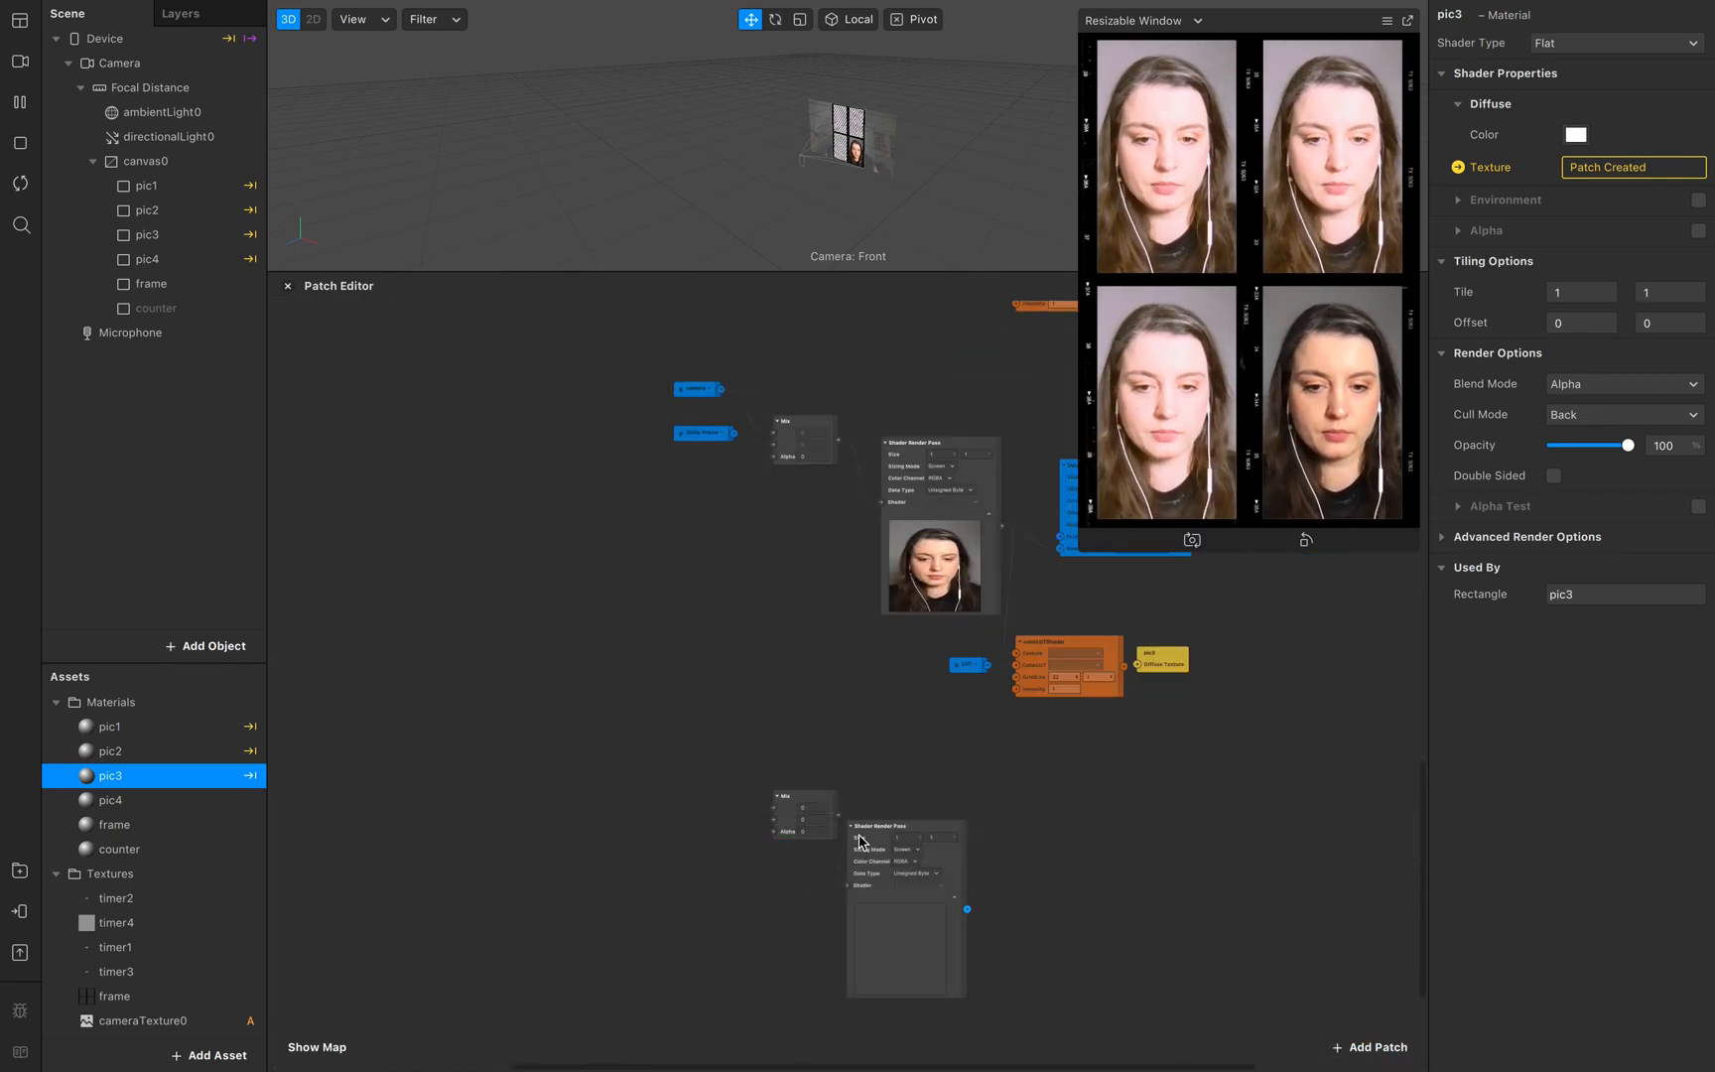
# Step: Attach a Delay Frame to the fourth render pass and connect a receiver made from it to the fourth Mix's second input
pyautogui.moveTo(964, 908); pyautogui.dragTo(1066, 821)
pyautogui.write('delay f')
pyautogui.press('Return')
pyautogui.moveTo(919, 830); pyautogui.dragTo(980, 768)
pyautogui.click(1138, 924)
pyautogui.click(1139, 931)
pyautogui.moveTo(1256, 831); pyautogui.dragTo(774, 820)
pyautogui.scroll(-4, 774, 820)
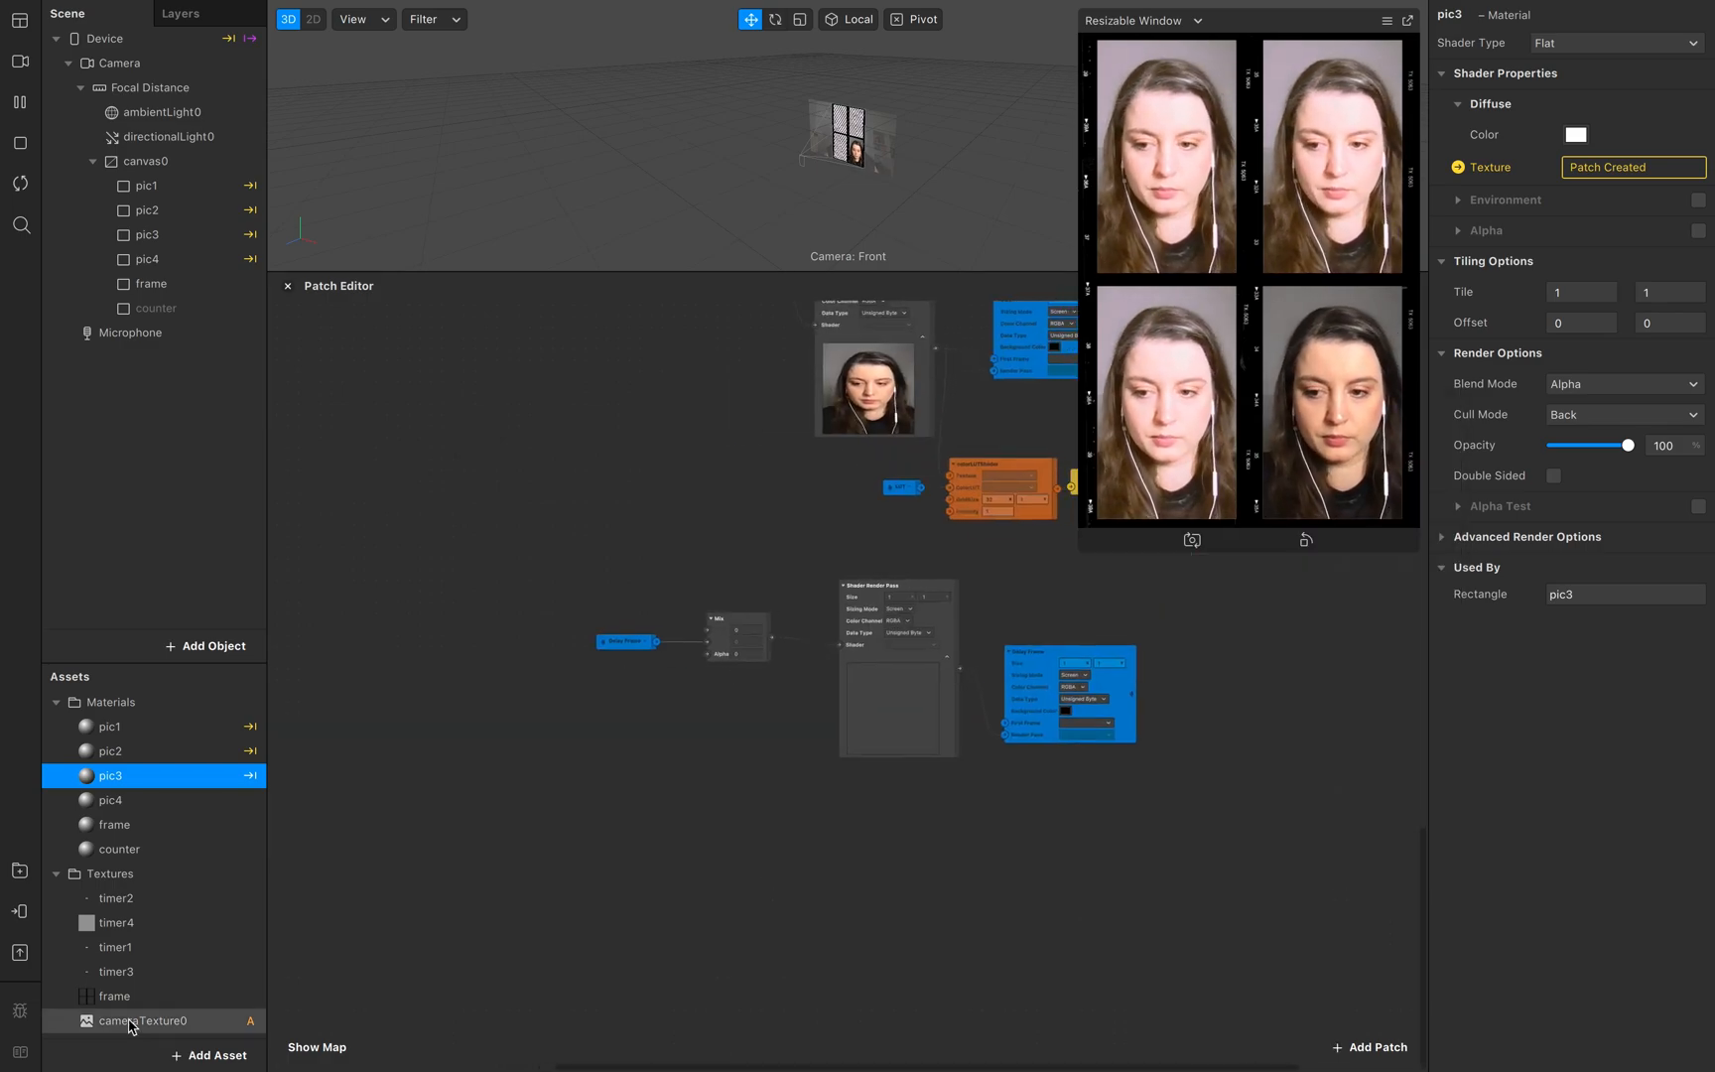
# Step: Add a colorLUTShader and a pic4 diffuse texture patch, and wire the fourth render pass through the shader to pic4
pyautogui.scroll(-2, 170, 1002)
pyautogui.moveTo(142, 1008); pyautogui.dragTo(959, 846)
pyautogui.click(110, 737)
pyautogui.click(1458, 167)
pyautogui.moveTo(875, 699); pyautogui.dragTo(1165, 821)
pyautogui.moveTo(1065, 869); pyautogui.dragTo(1139, 828)
pyautogui.moveTo(960, 668); pyautogui.dragTo(958, 855)
# Step: Connect a camera receiver to the fourth Mix's first input and a LUT receiver to the fourth colorLUTShader's ColorLUT
pyautogui.scroll(4, 958, 859)
pyautogui.scroll(5, 958, 861)
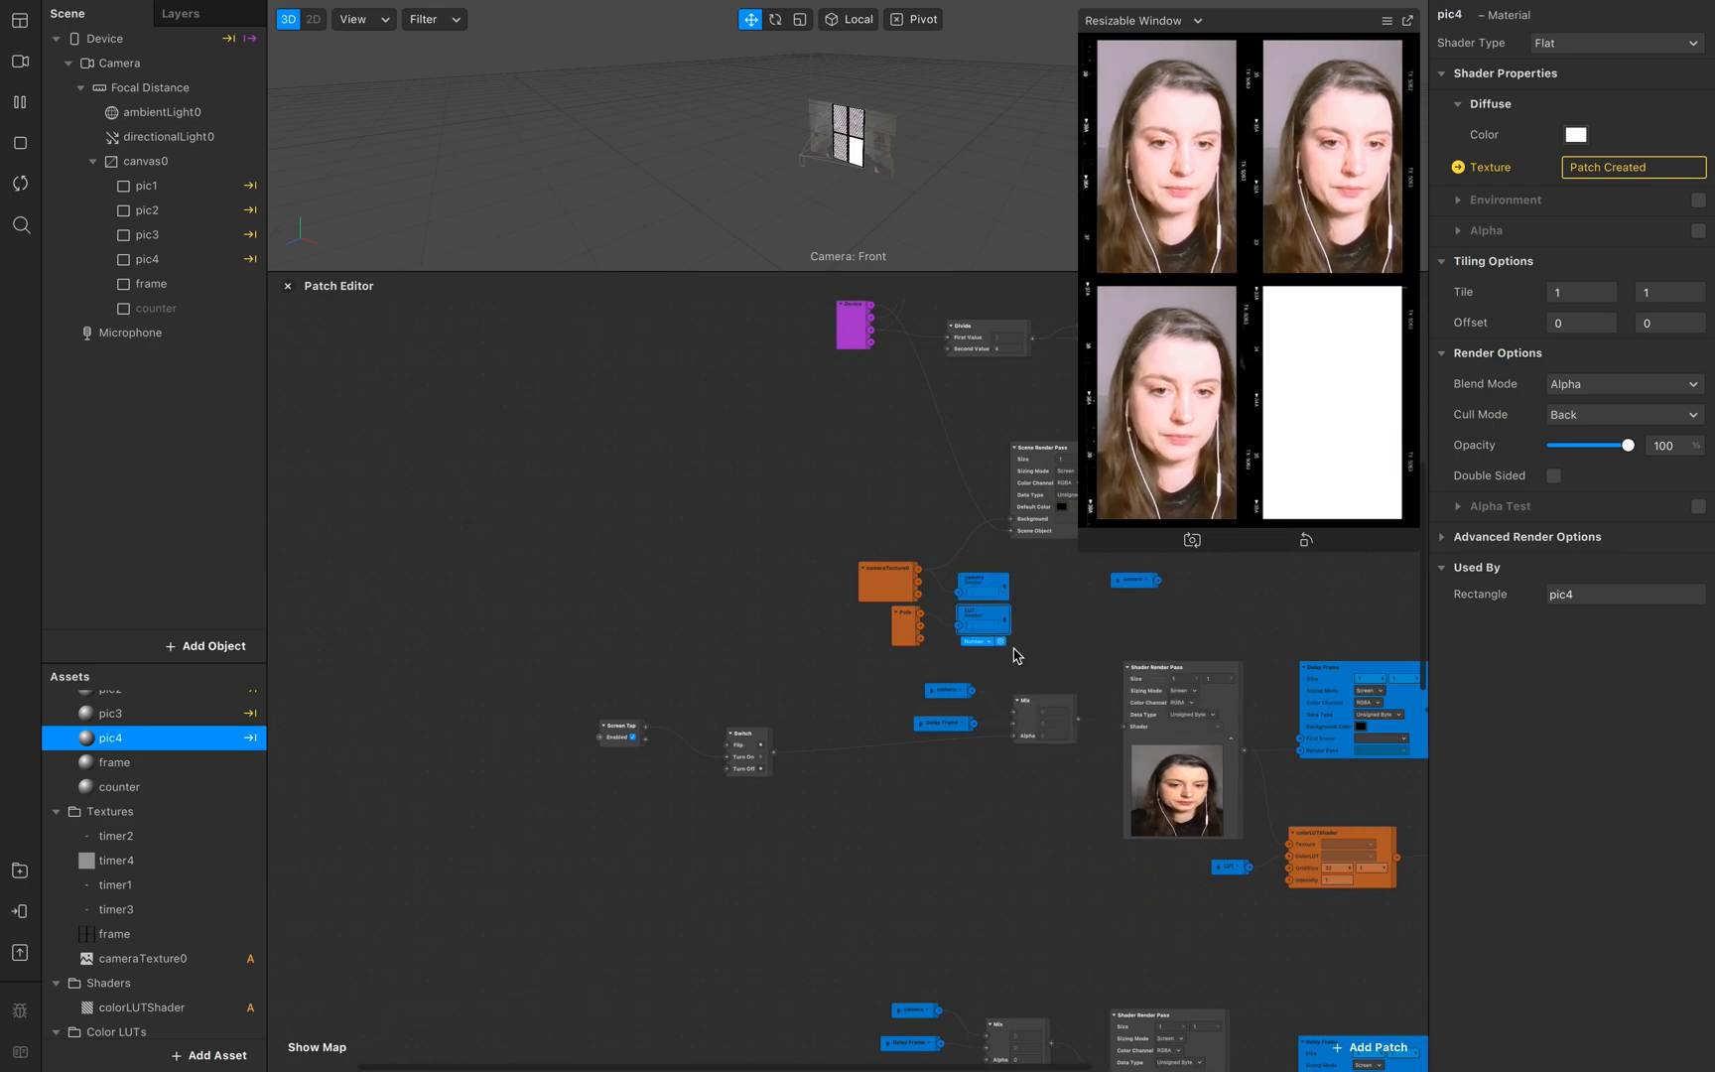
pyautogui.scroll(-5, 919, 921)
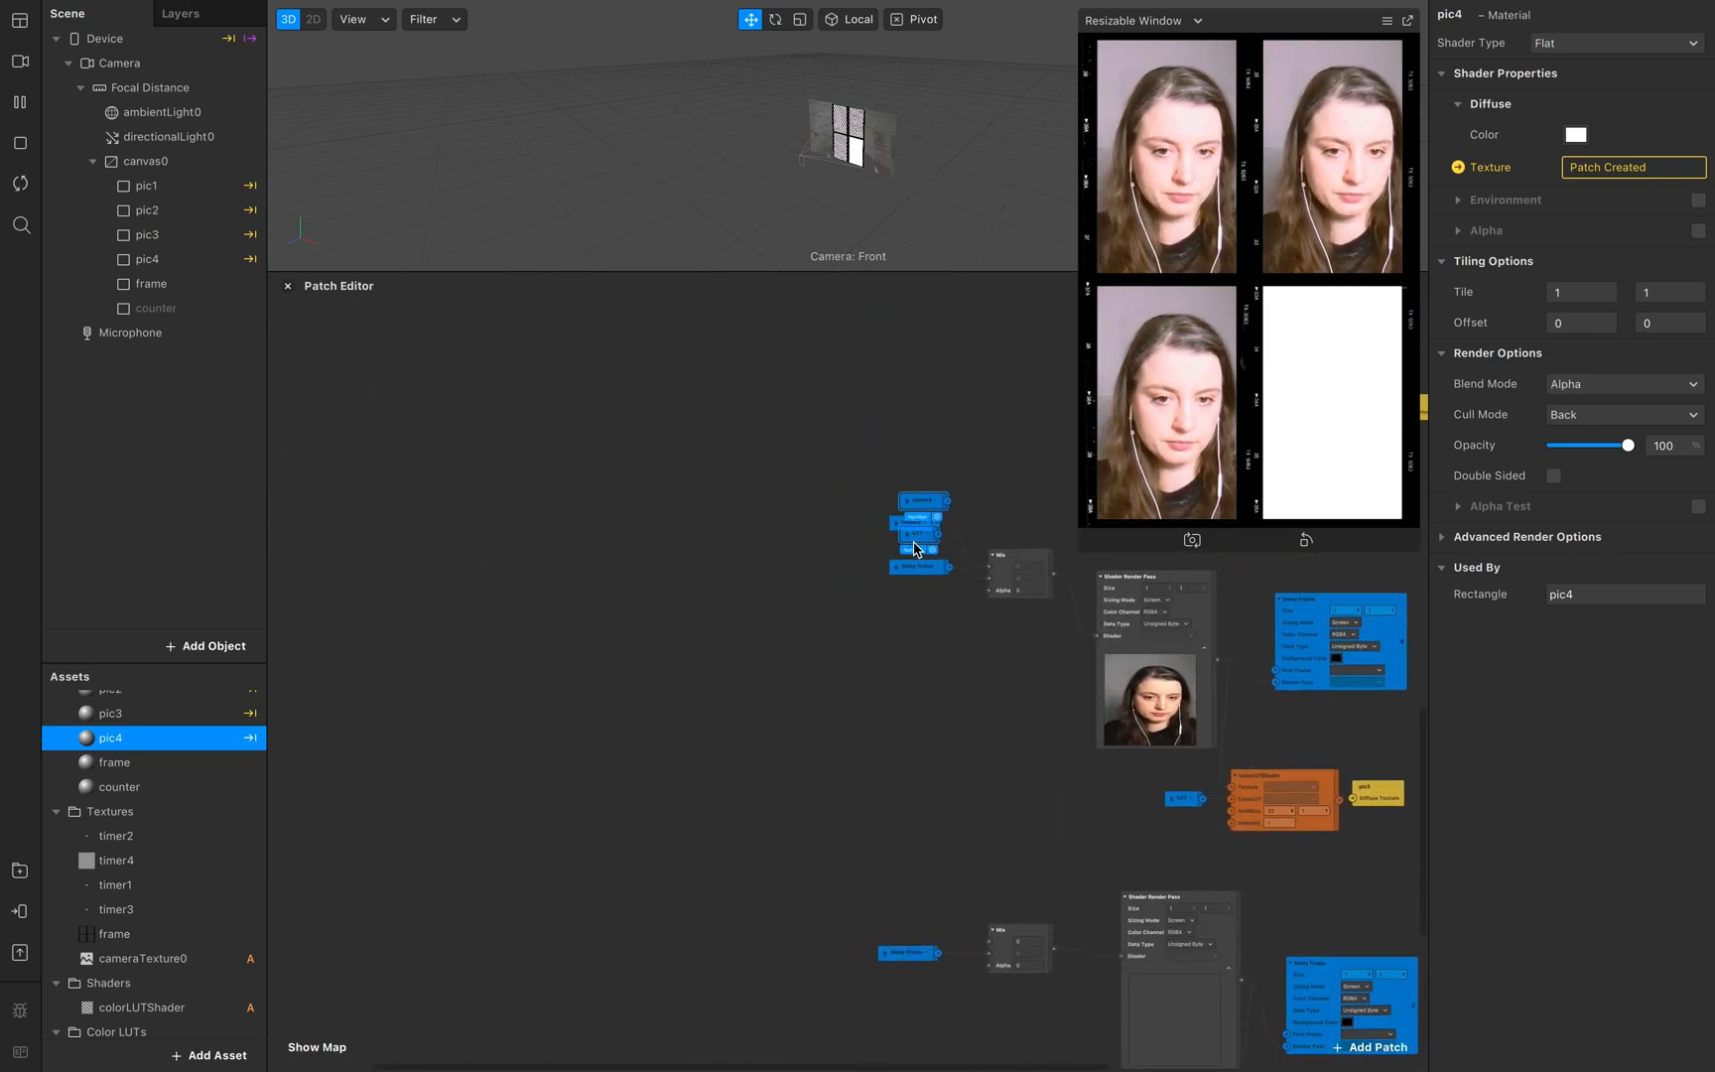
pyautogui.moveTo(905, 677); pyautogui.dragTo(959, 692)
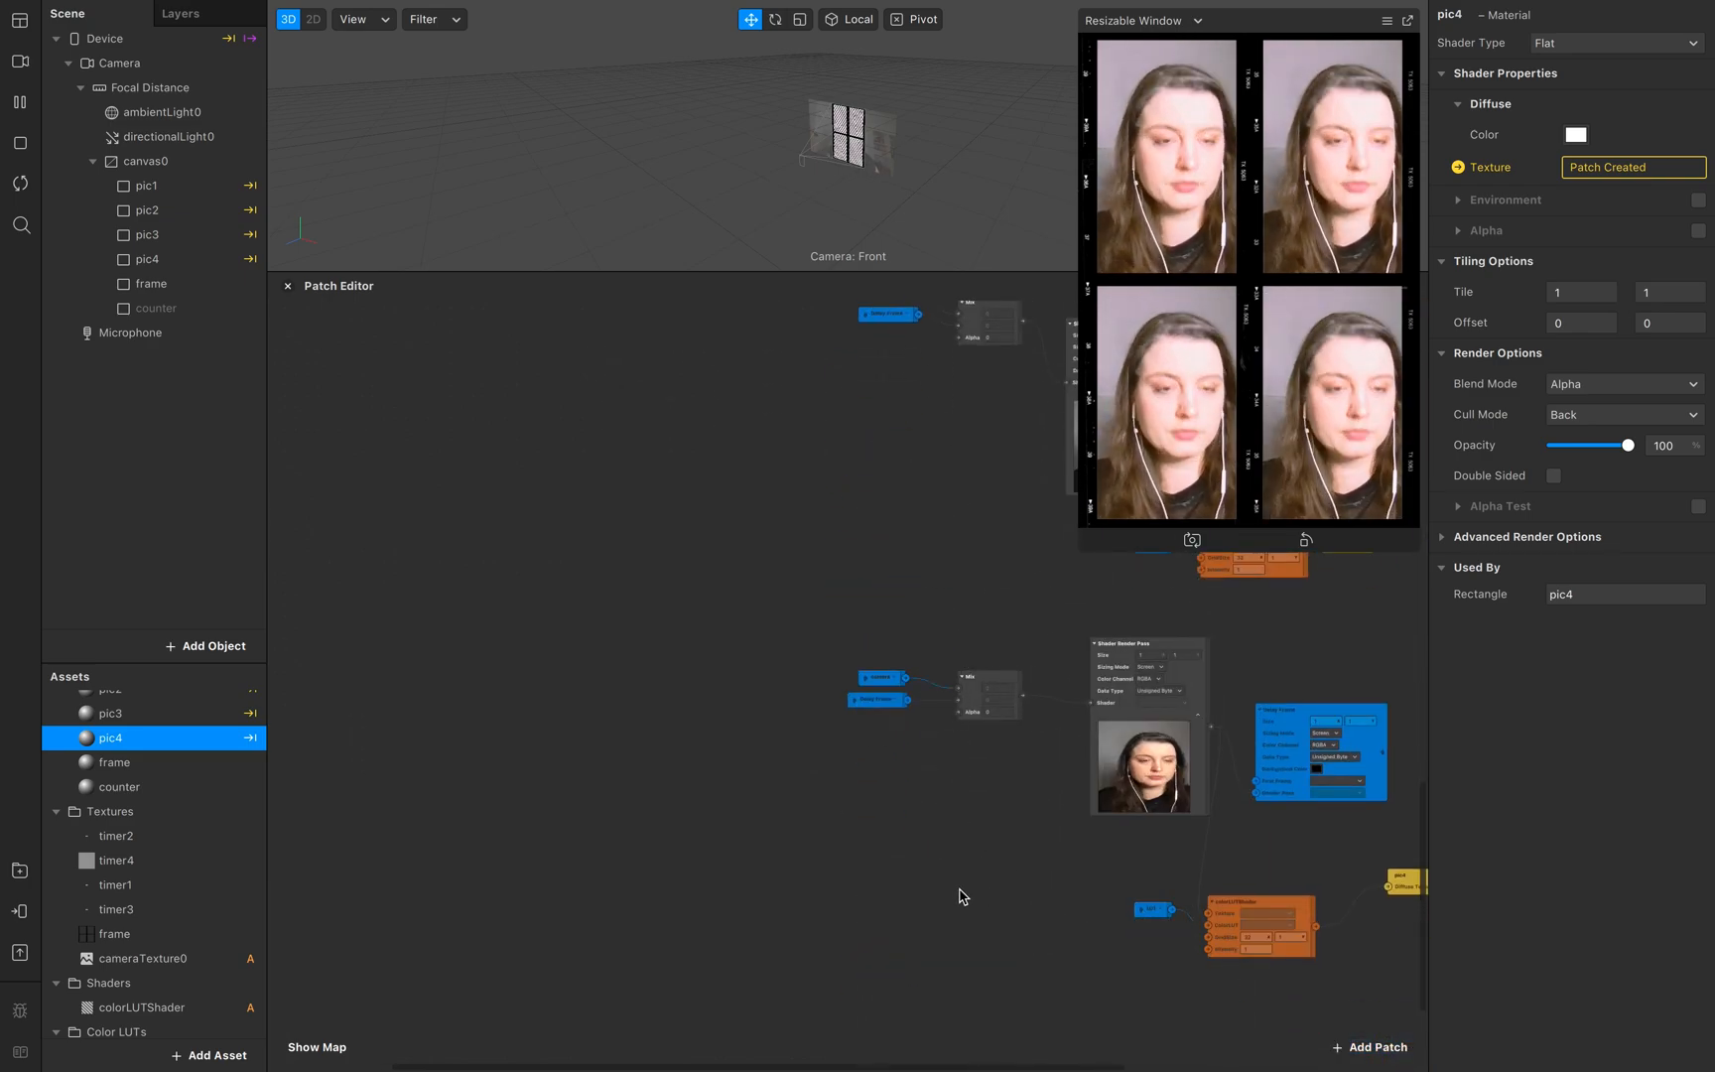
pyautogui.hscroll(3, 1086, 982)
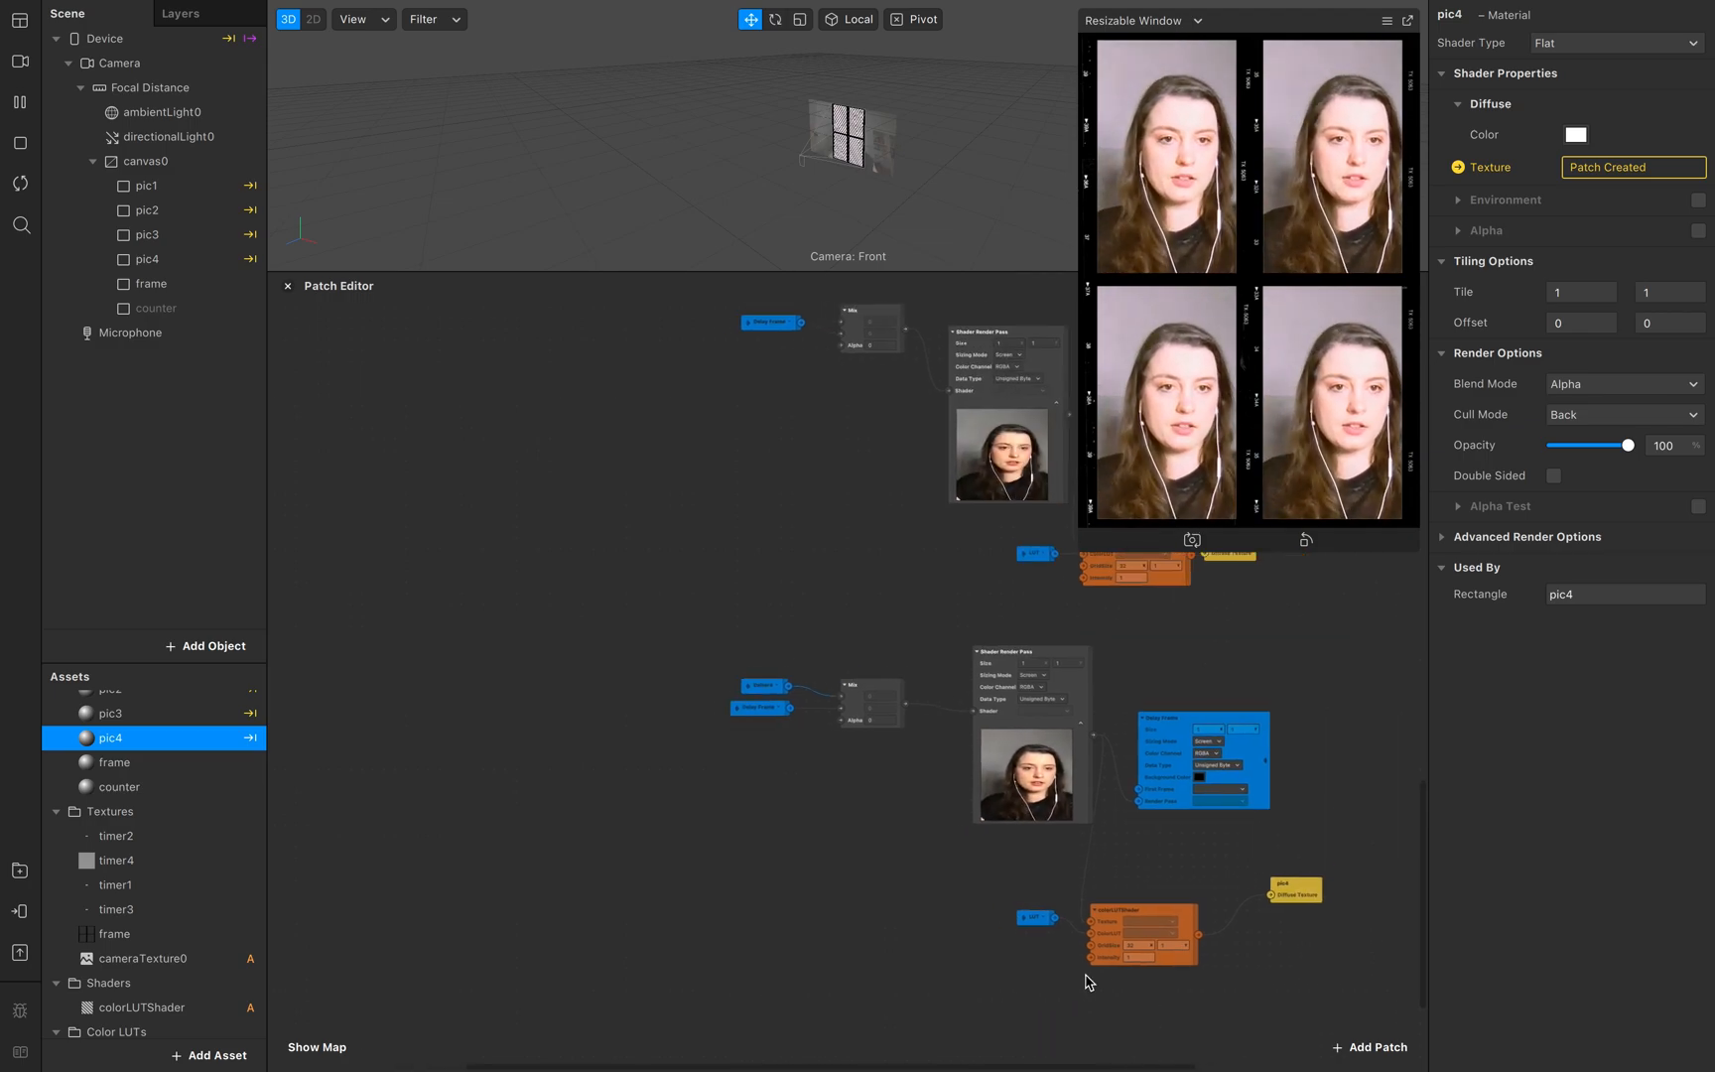
# Step: Move the Screen Tap and Switch patches farther from the first Mix to make room between them
pyautogui.scroll(10, 1088, 983)
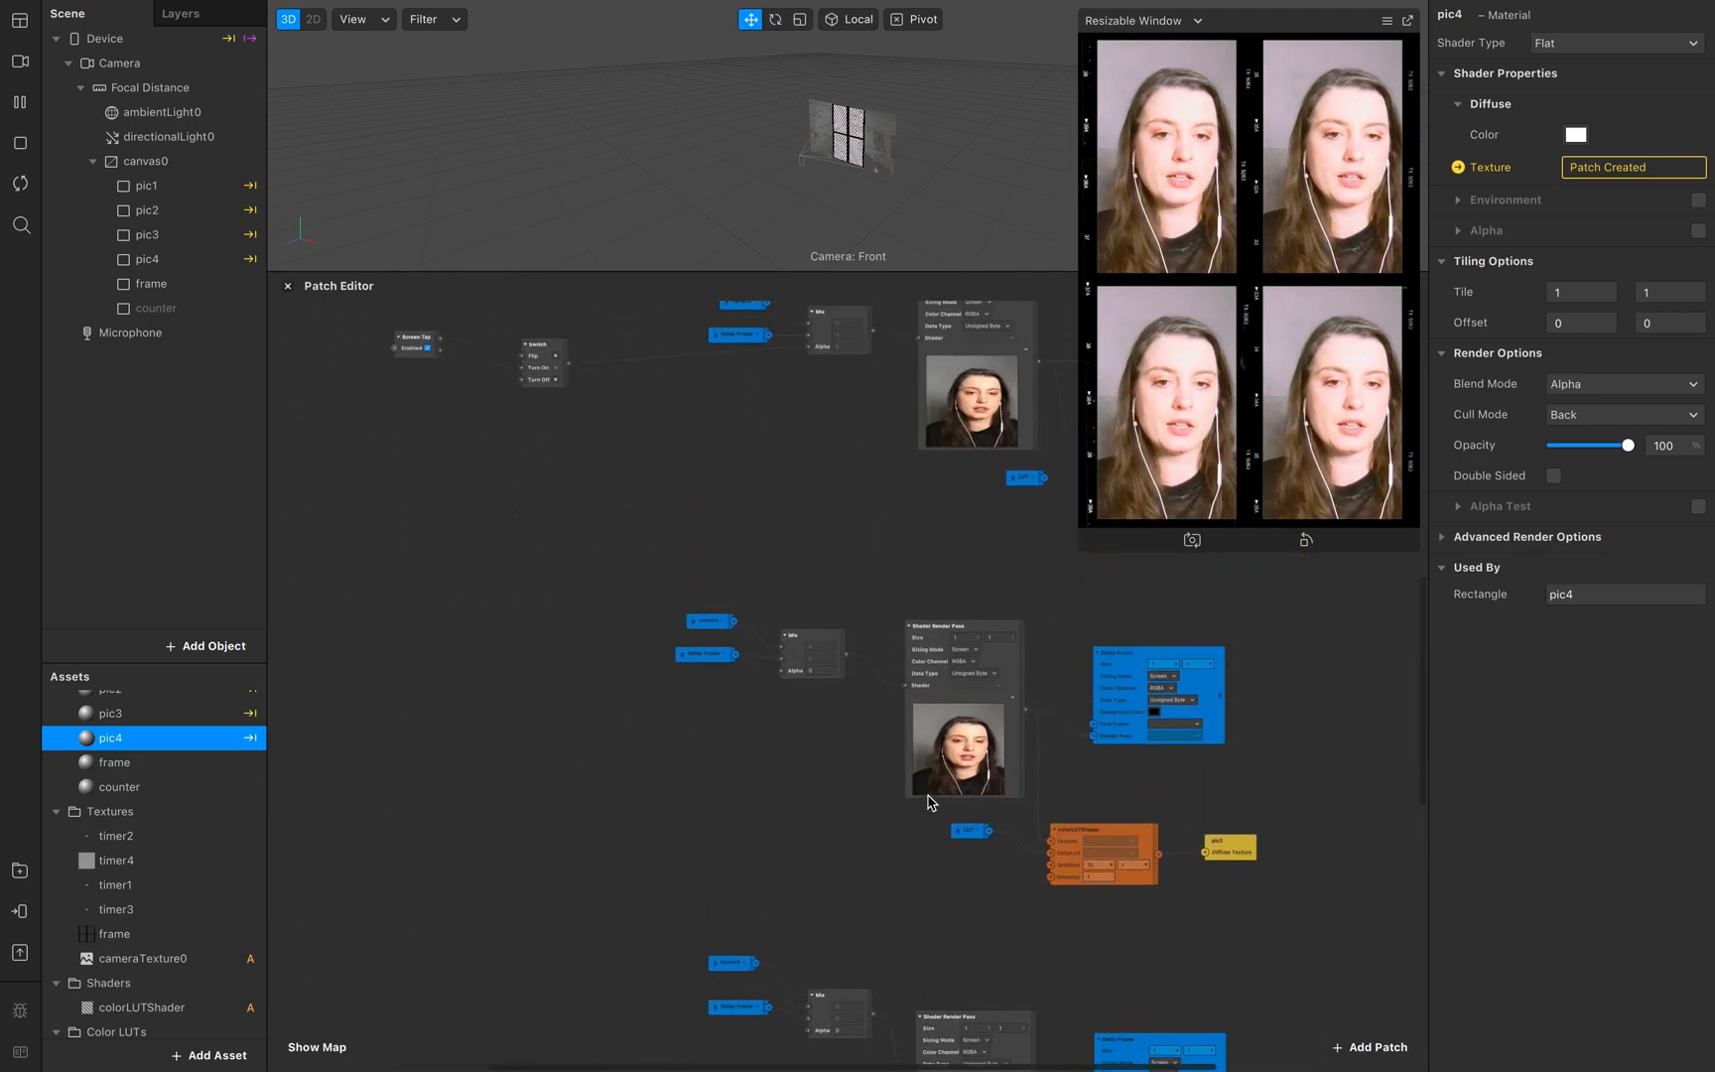
pyautogui.scroll(8, 930, 802)
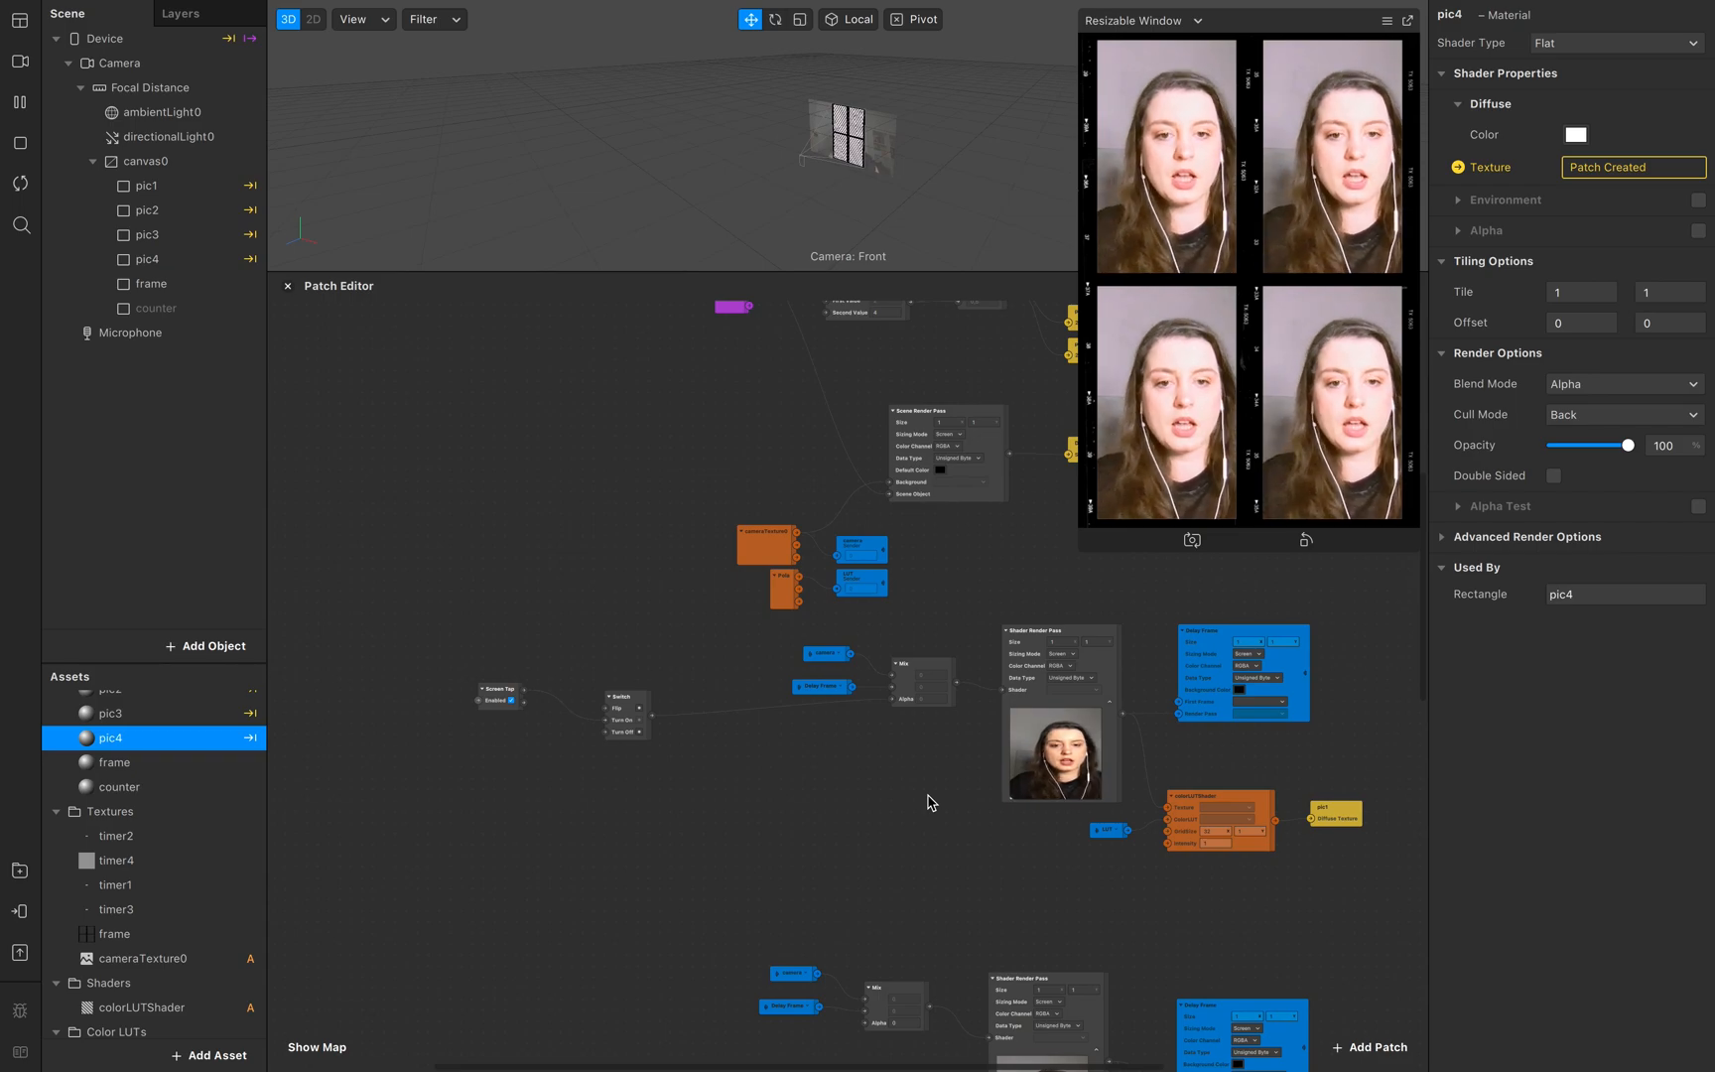
pyautogui.scroll(-4, 928, 802)
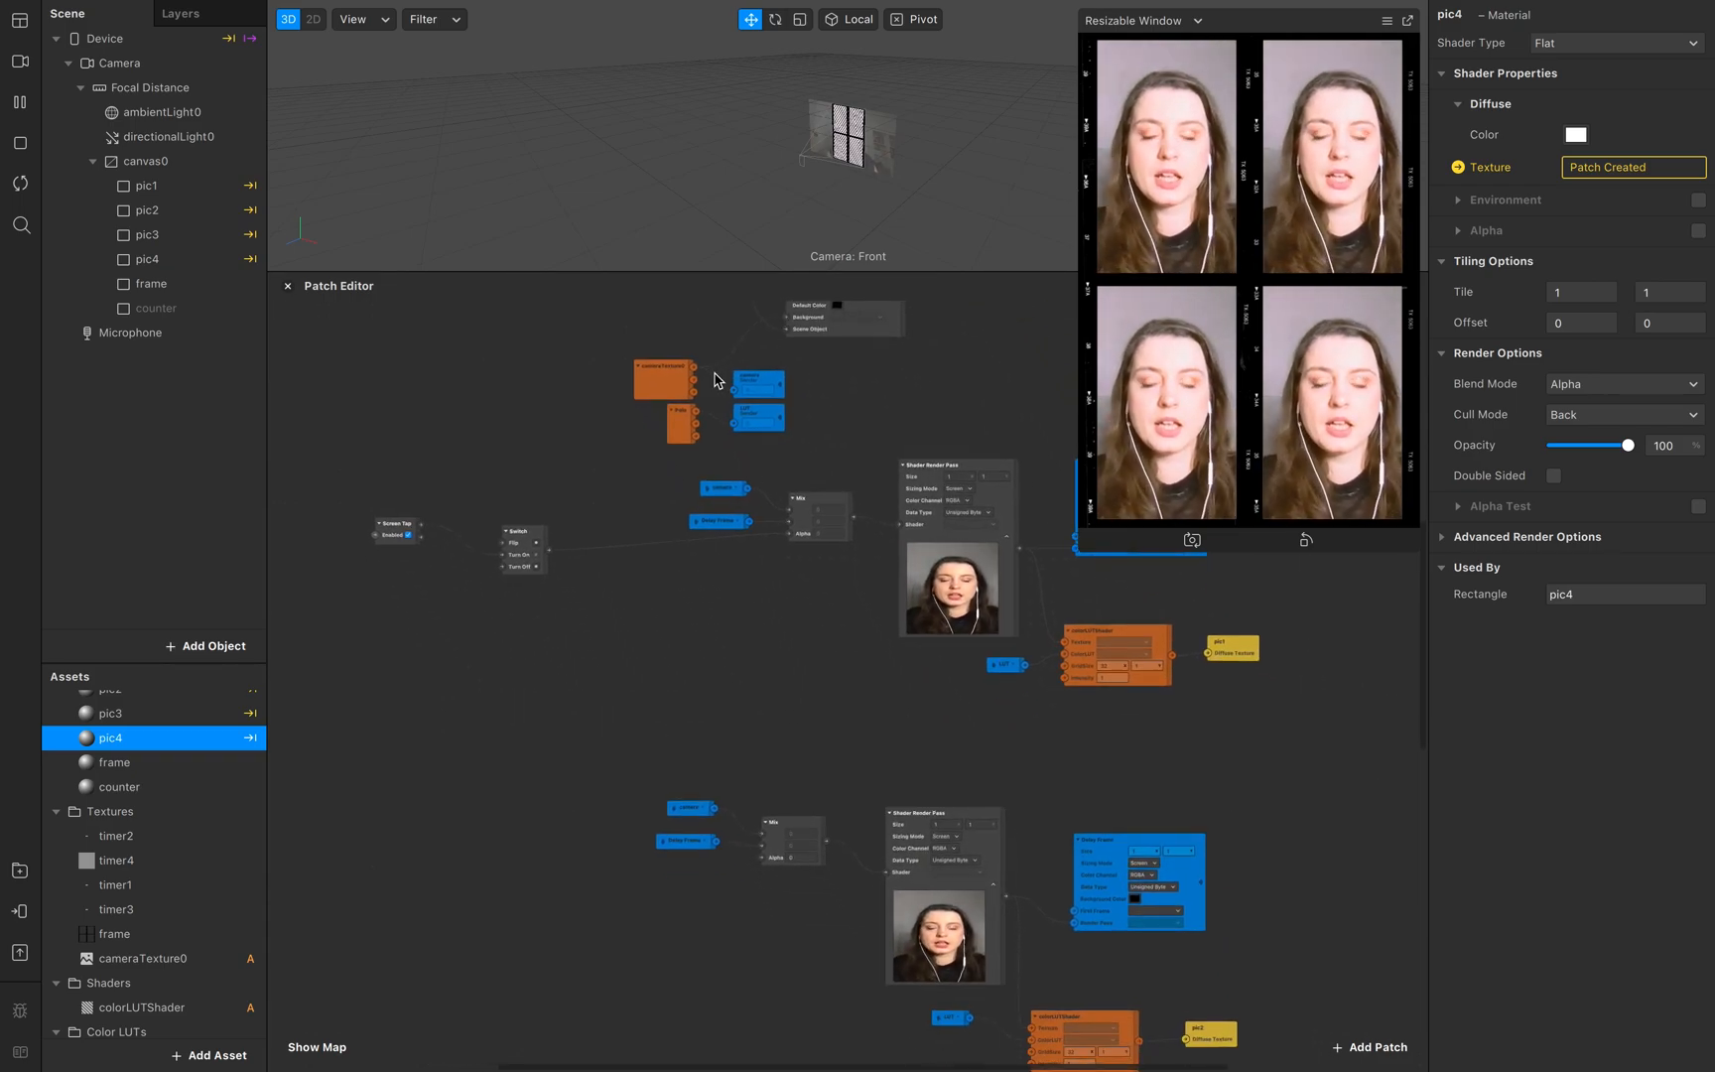
pyautogui.hscroll(-3, 628, 659)
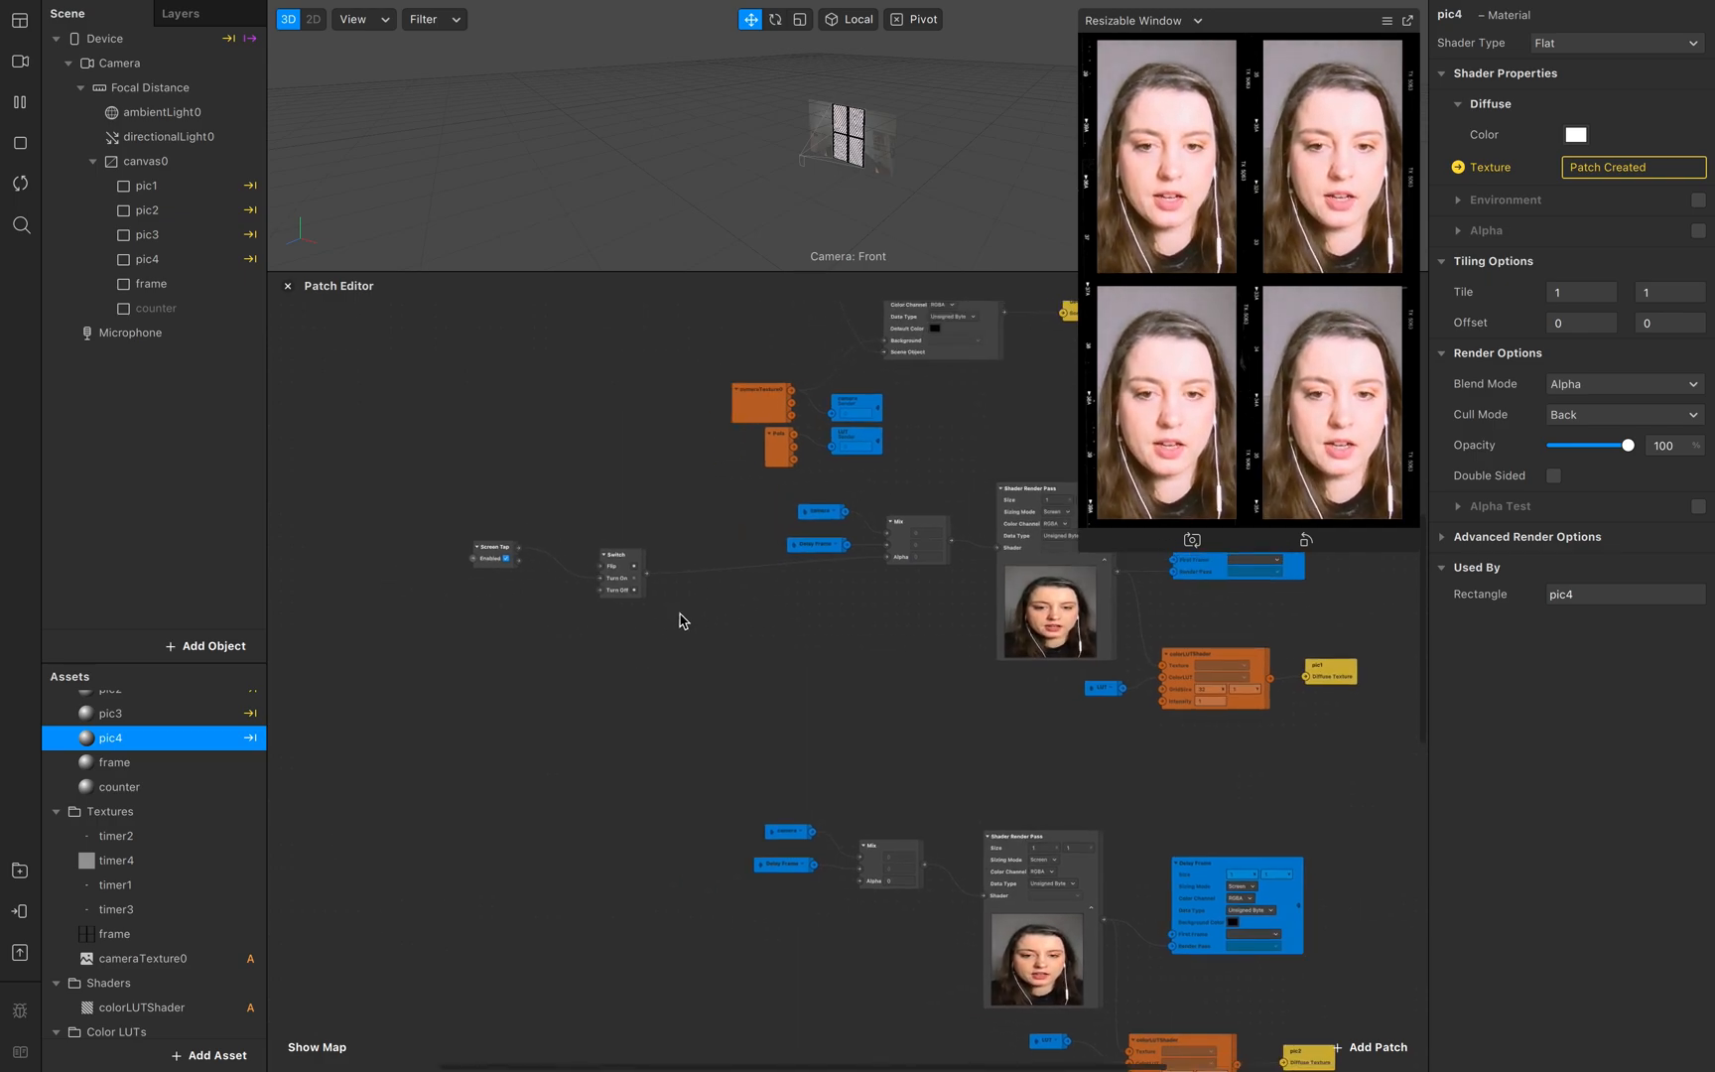
pyautogui.moveTo(632, 566); pyautogui.dragTo(522, 587)
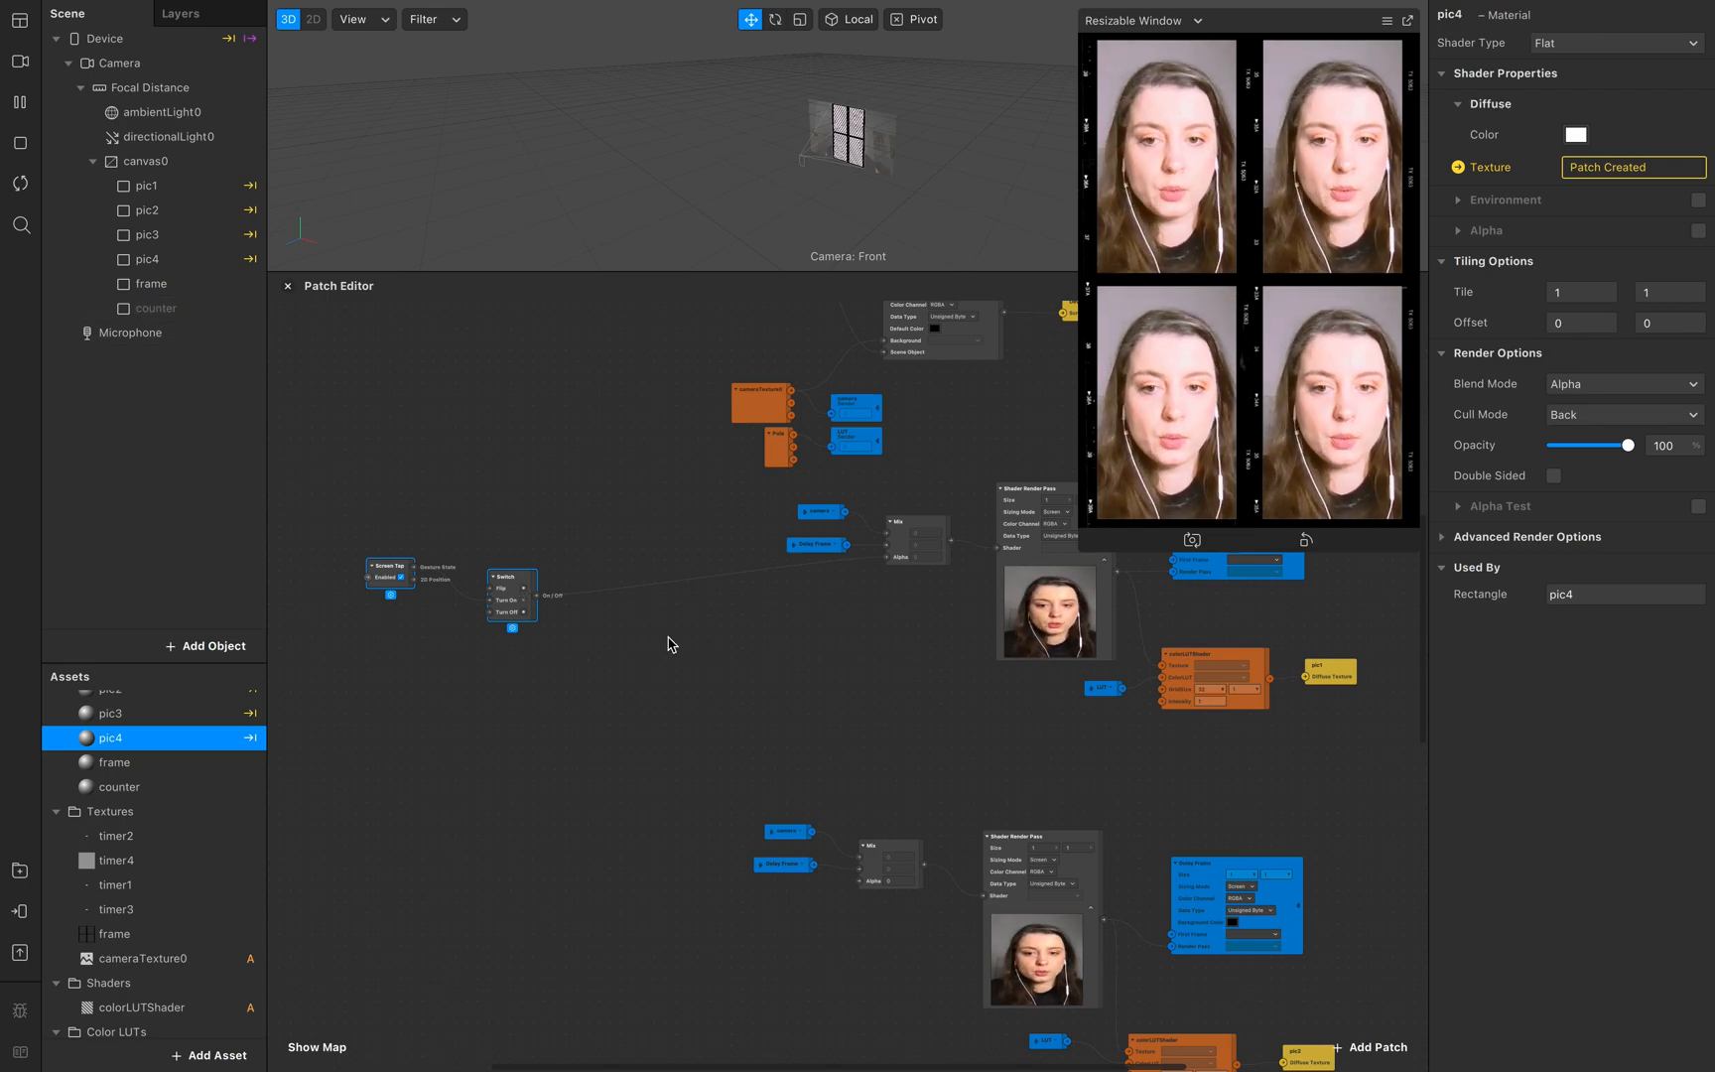
pyautogui.click(585, 620)
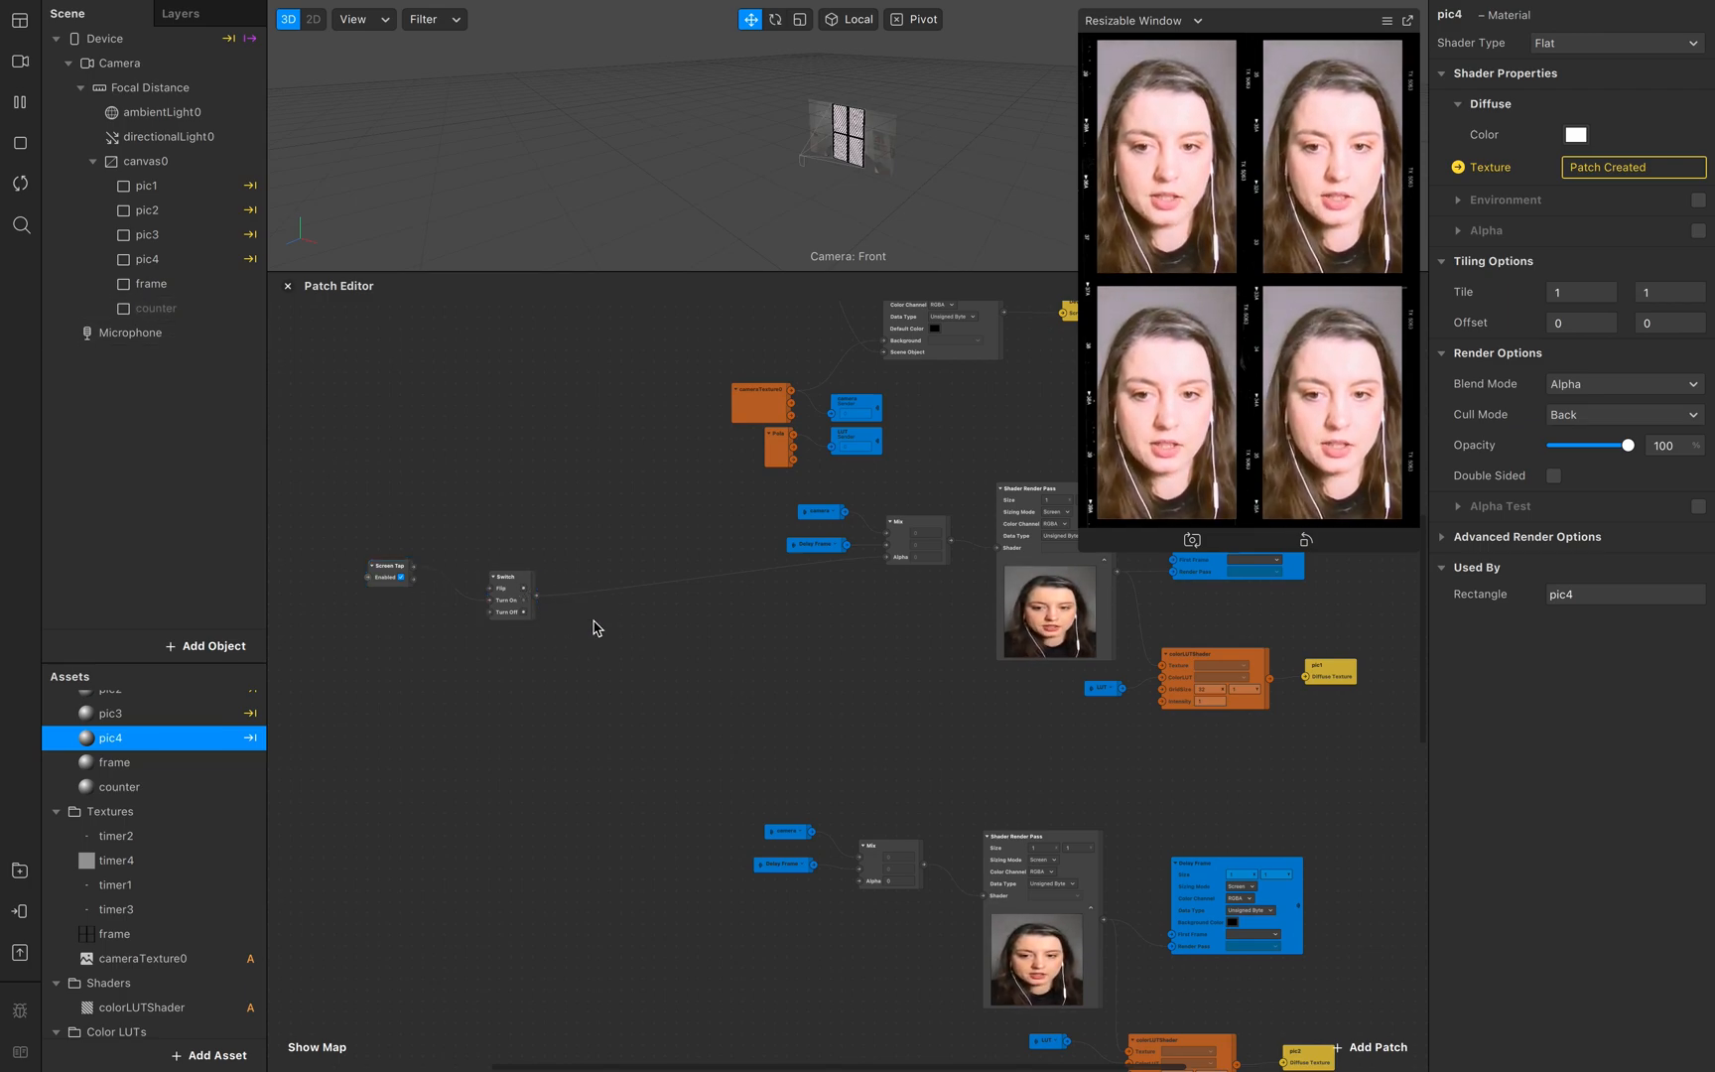
# Step: Insert a Delay patch with Duration 4 between the Switch output and the first Mix's Alpha
pyautogui.doubleClick(615, 623)
pyautogui.write('delay')
pyautogui.press('Return')
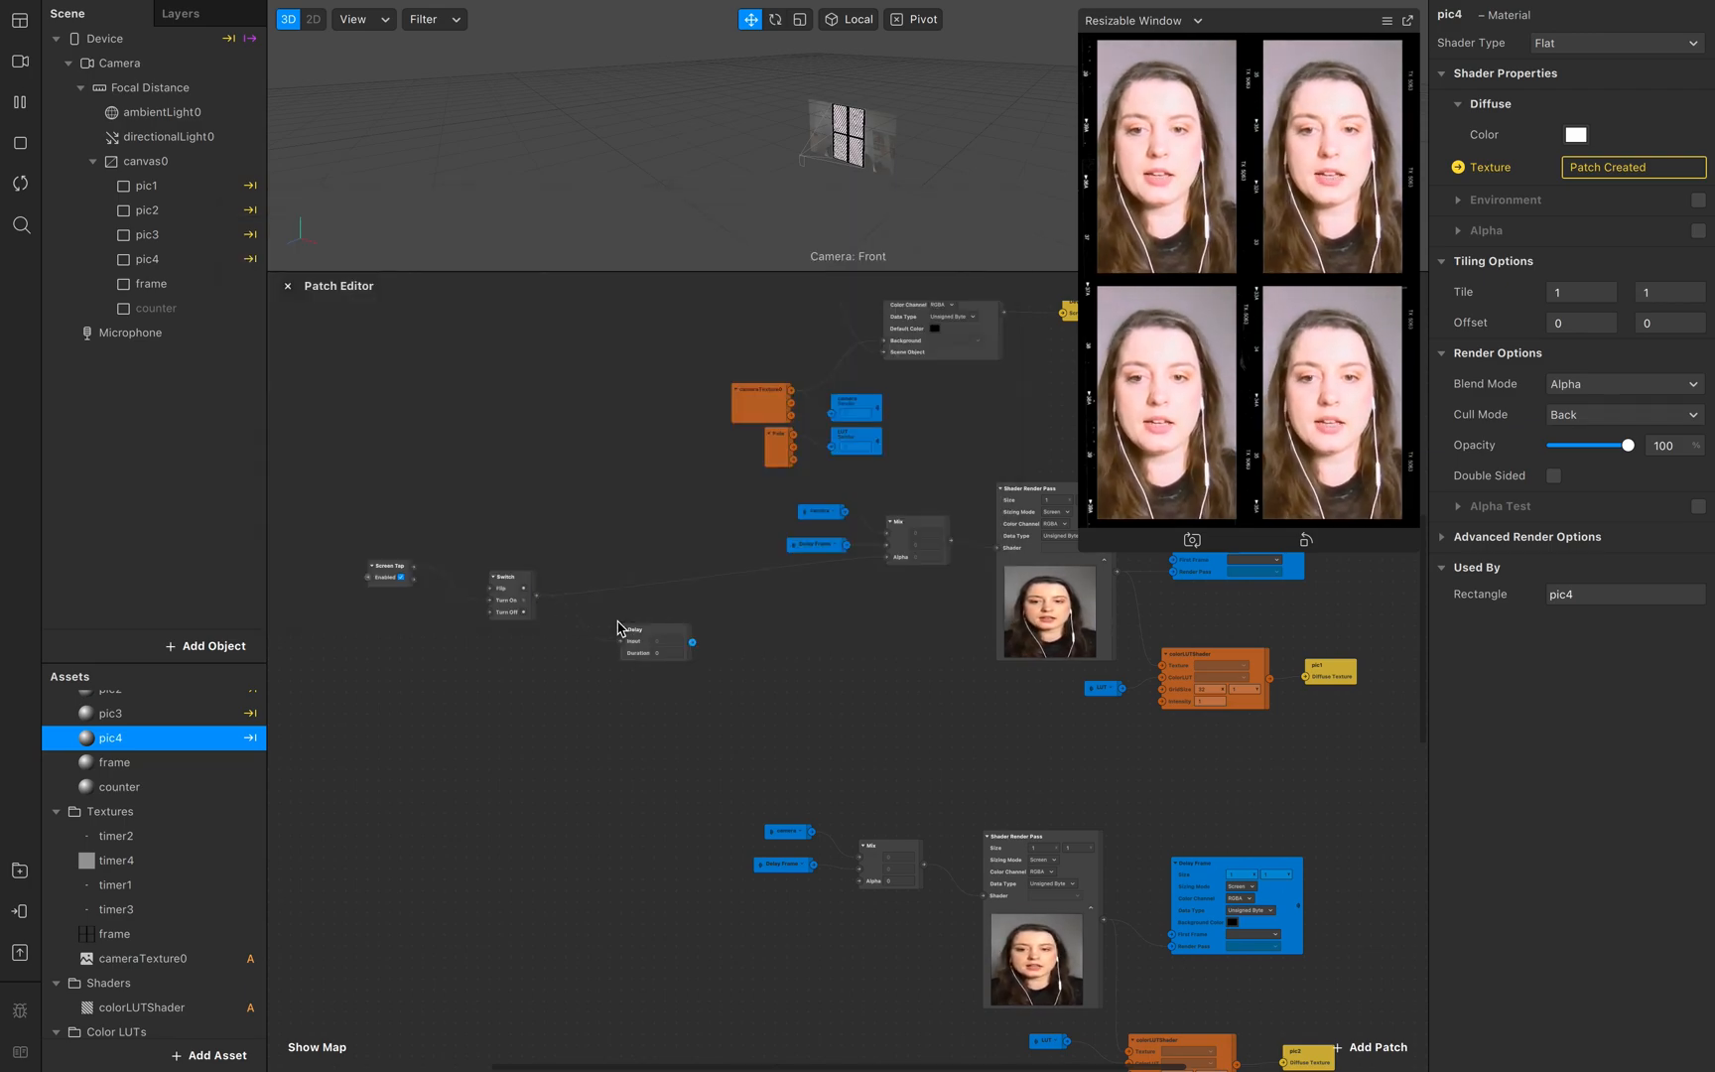
pyautogui.click(667, 652)
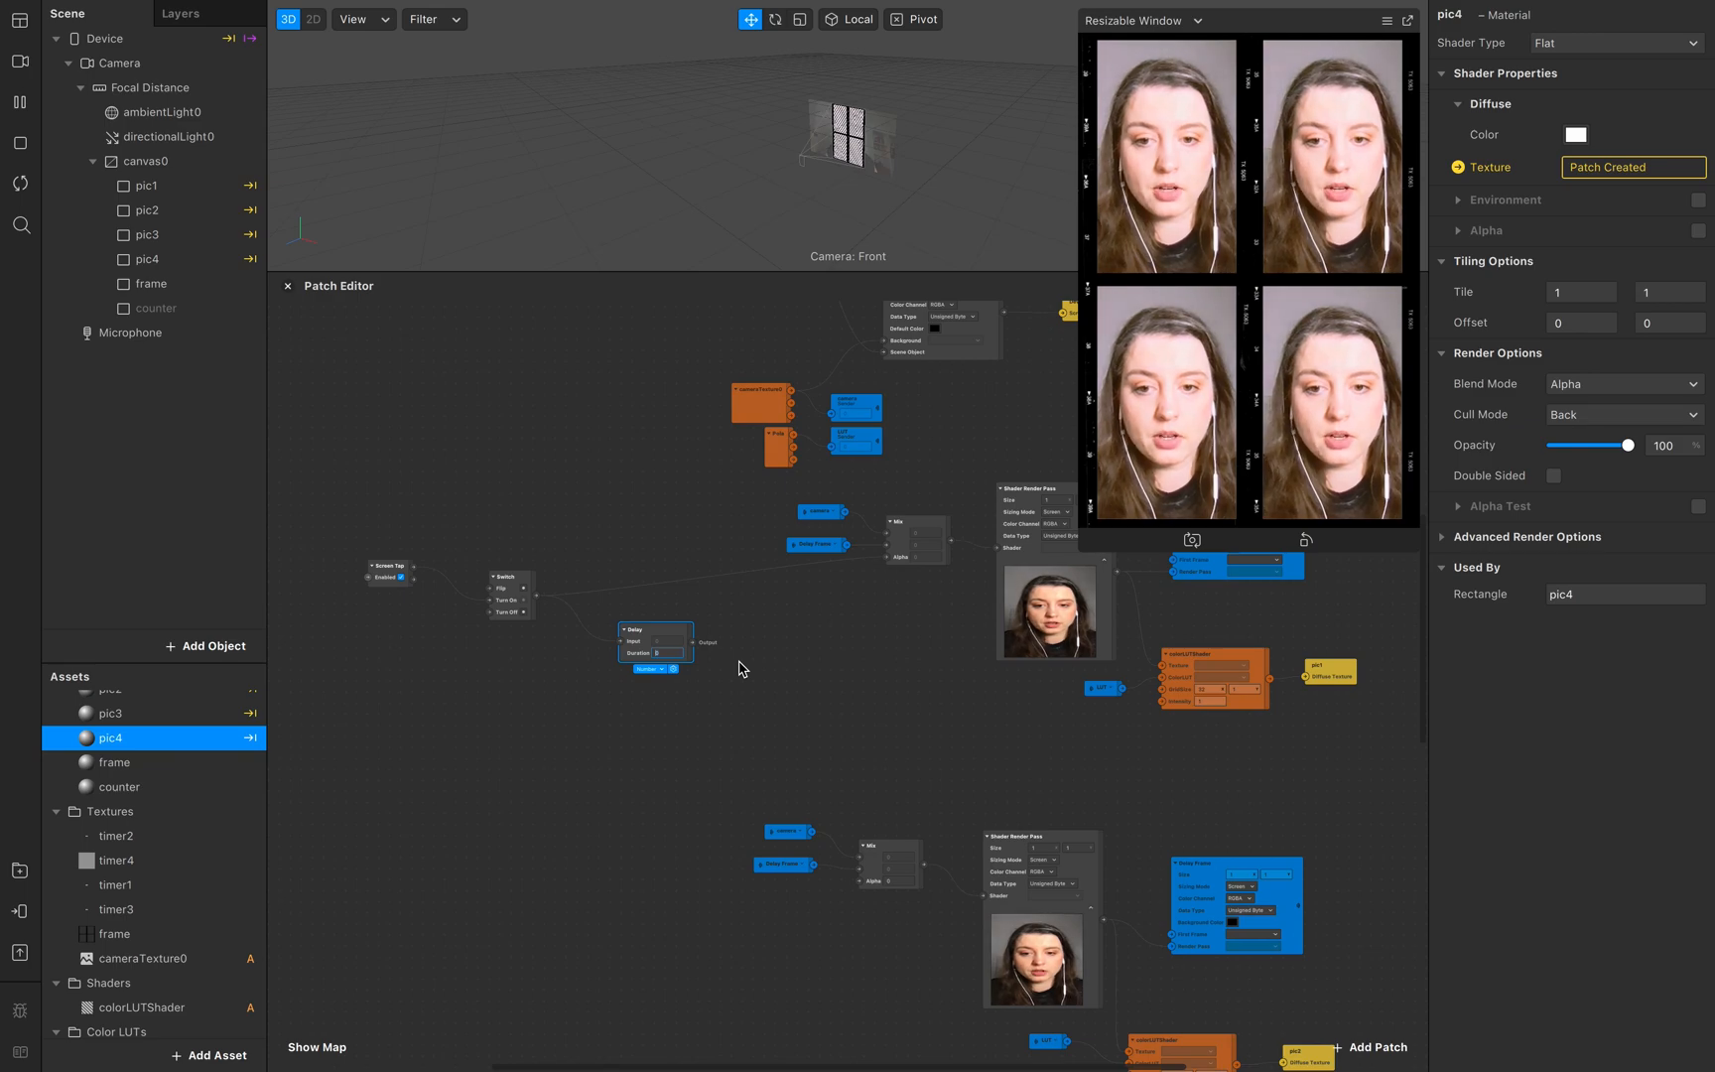
pyautogui.write('4')
pyautogui.click(812, 674)
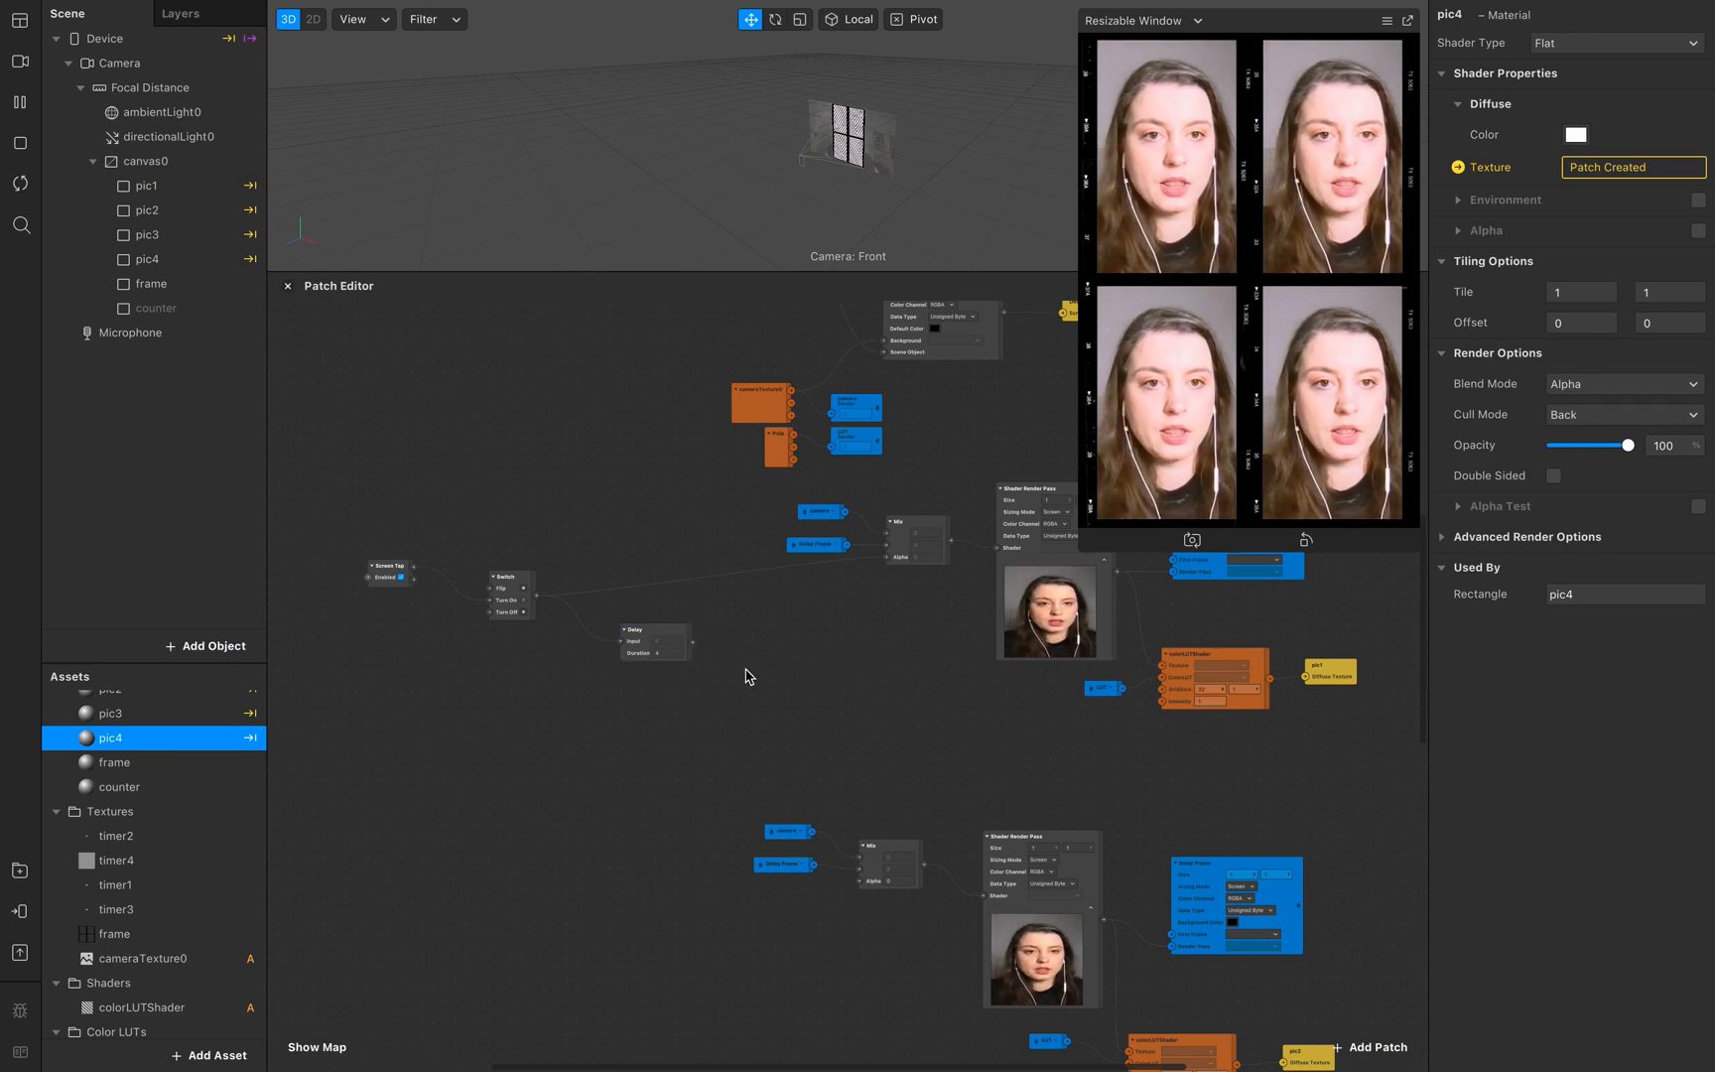
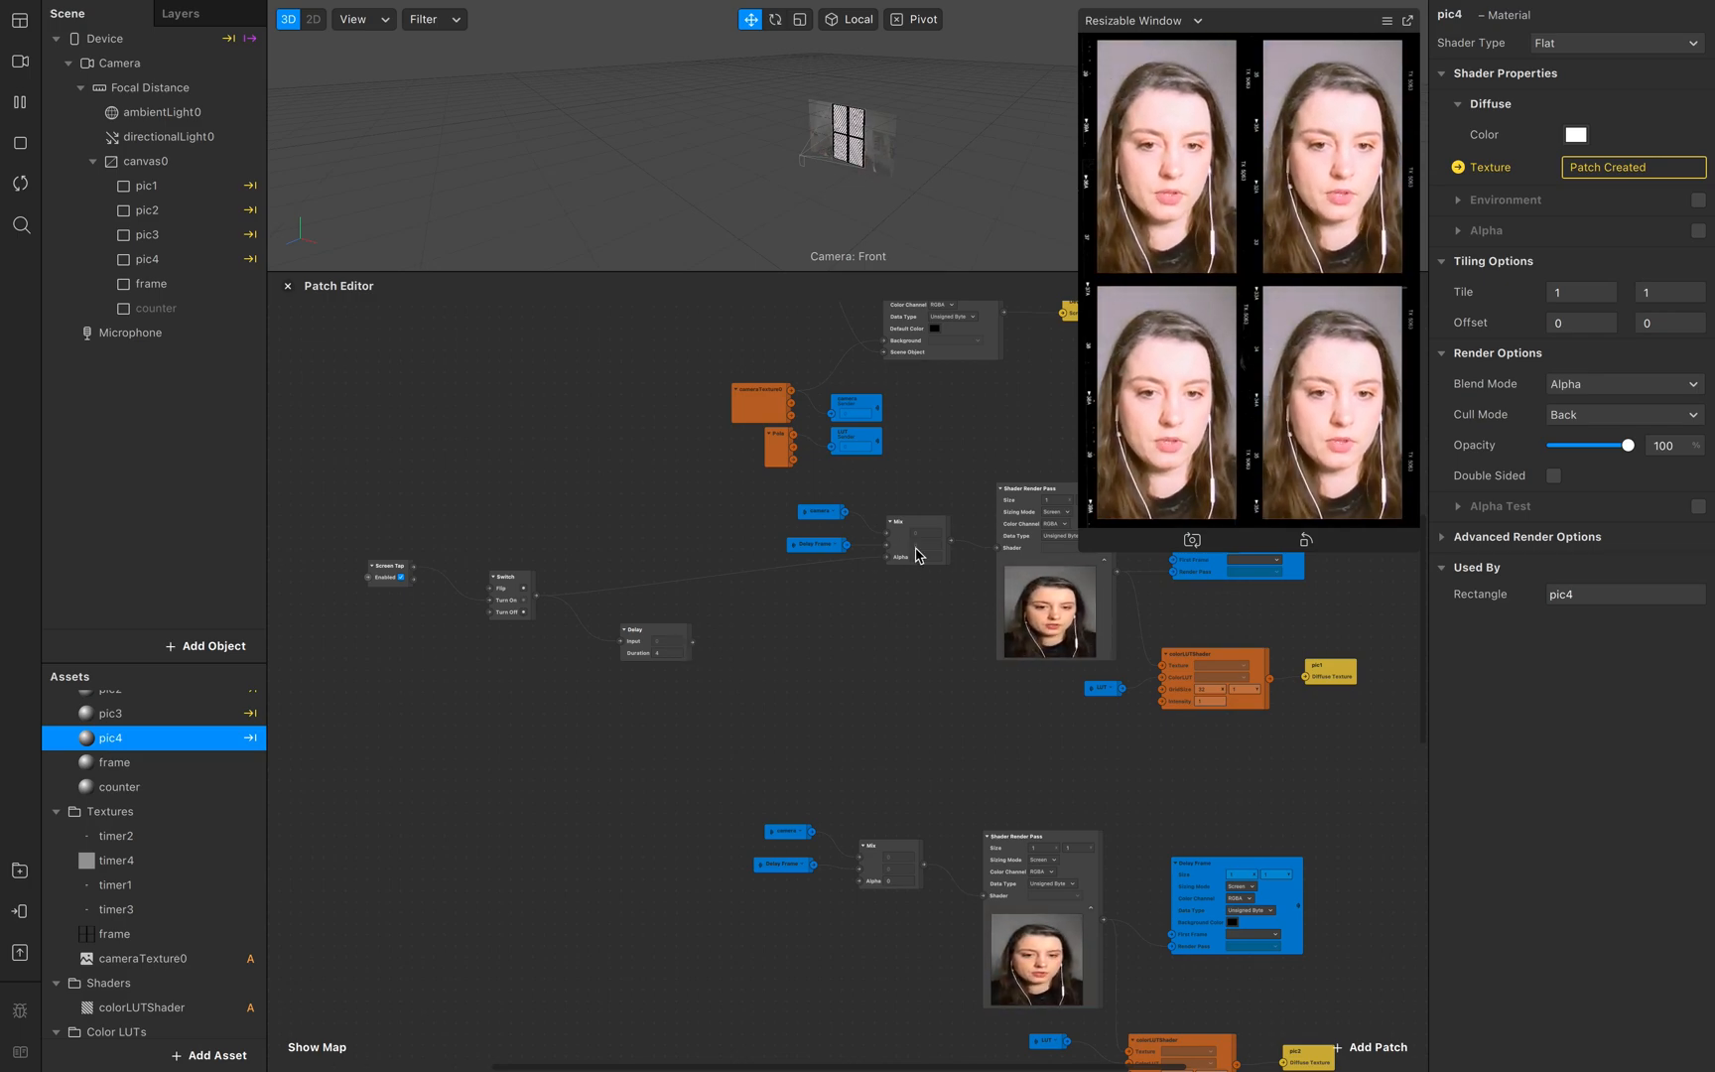
pyautogui.moveTo(692, 642); pyautogui.dragTo(887, 557)
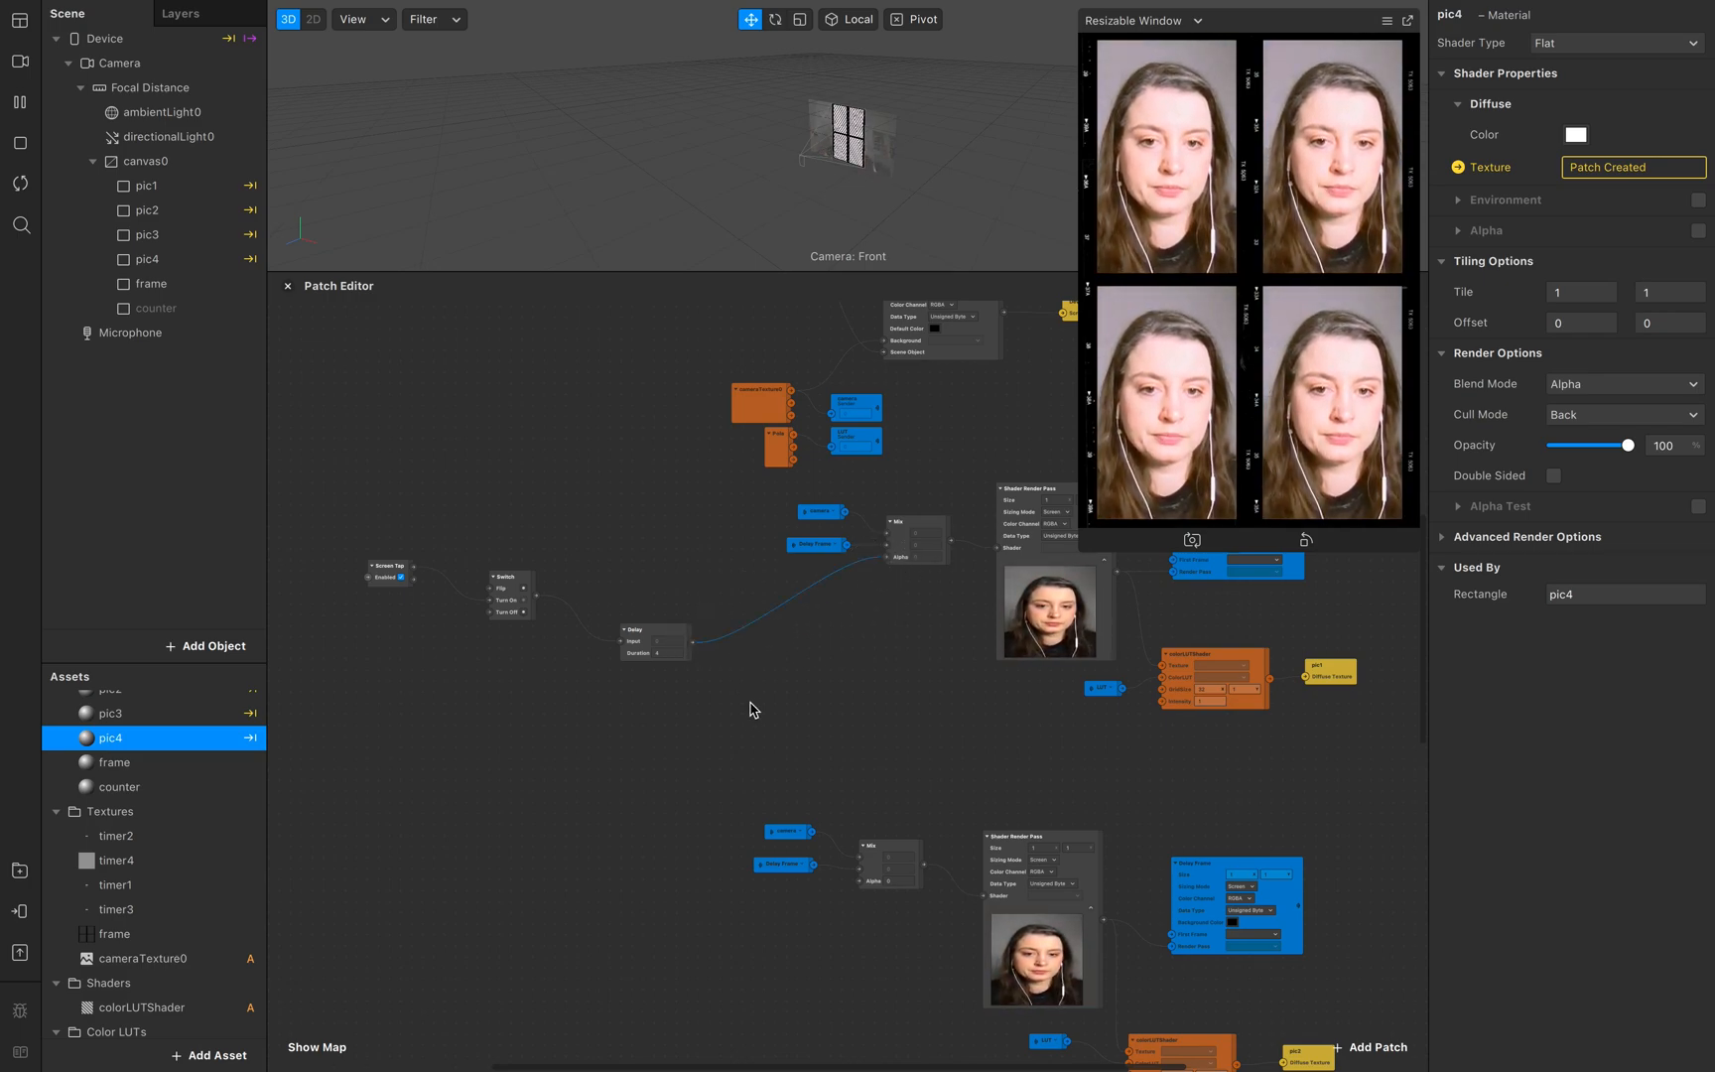
# Step: Add three more unconnected Delay patches in the empty area above the second Mix group
pyautogui.doubleClick(711, 716)
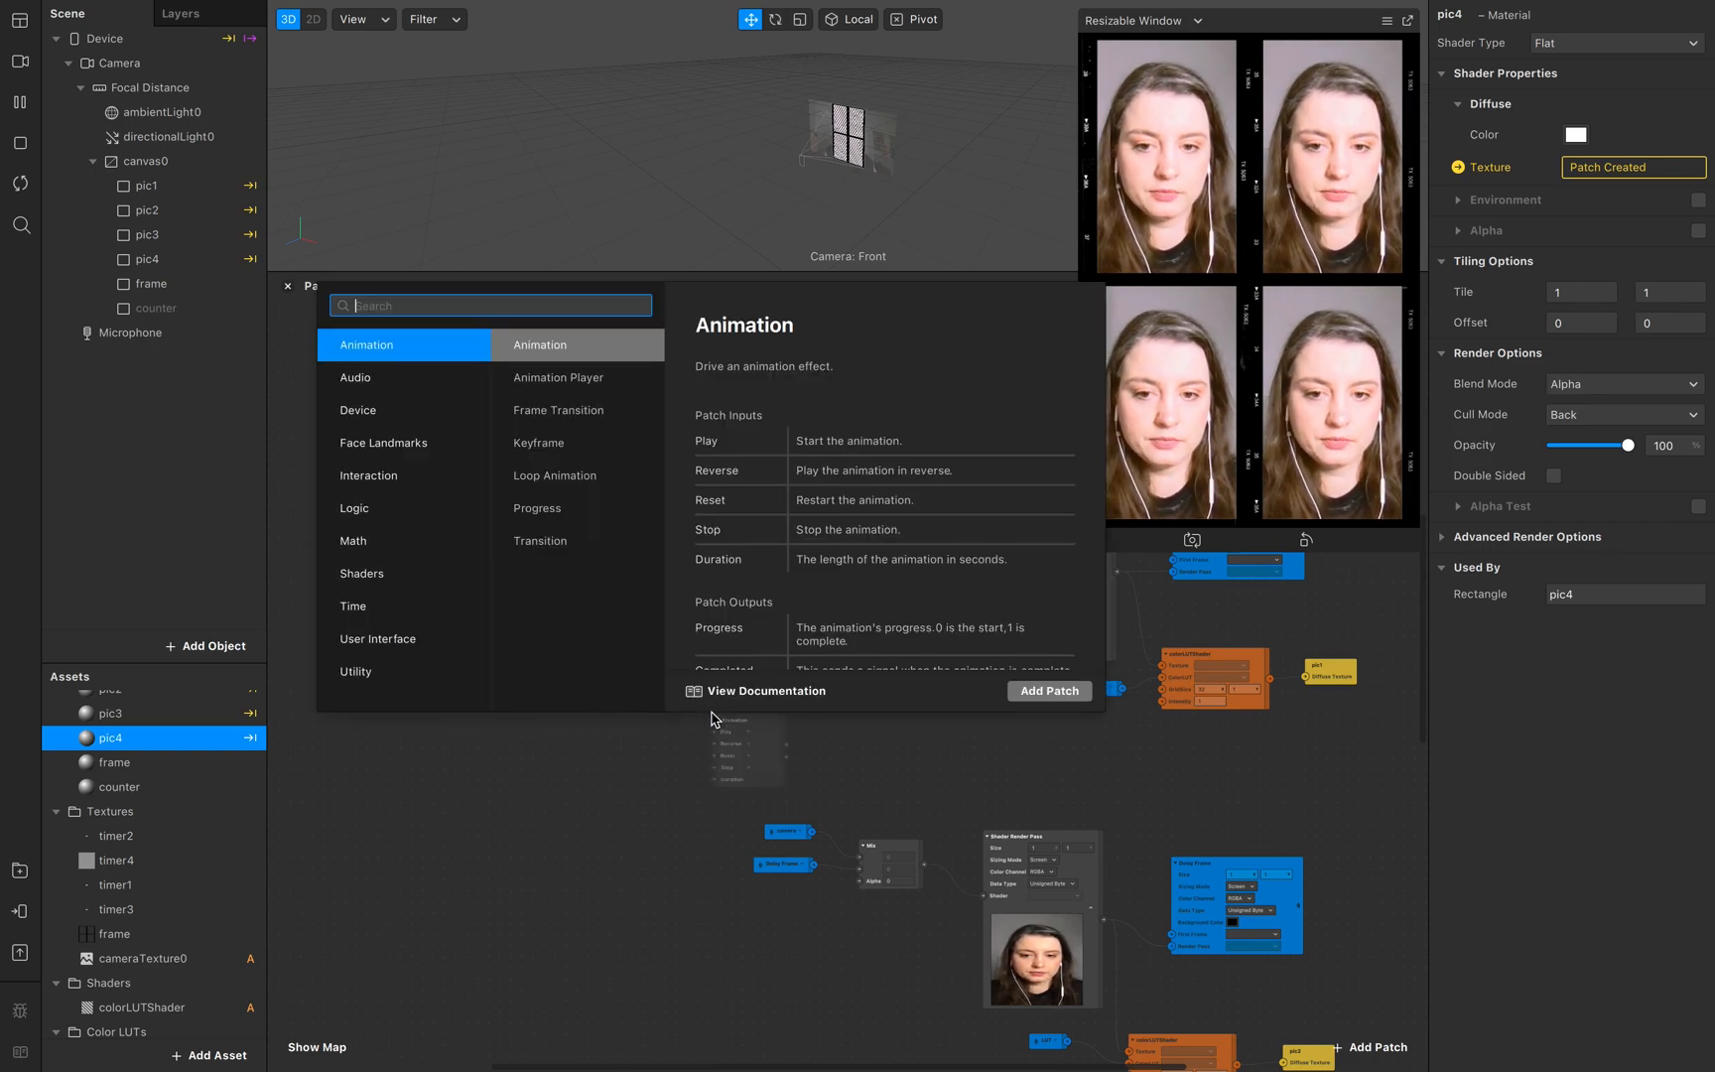
pyautogui.write('dely')
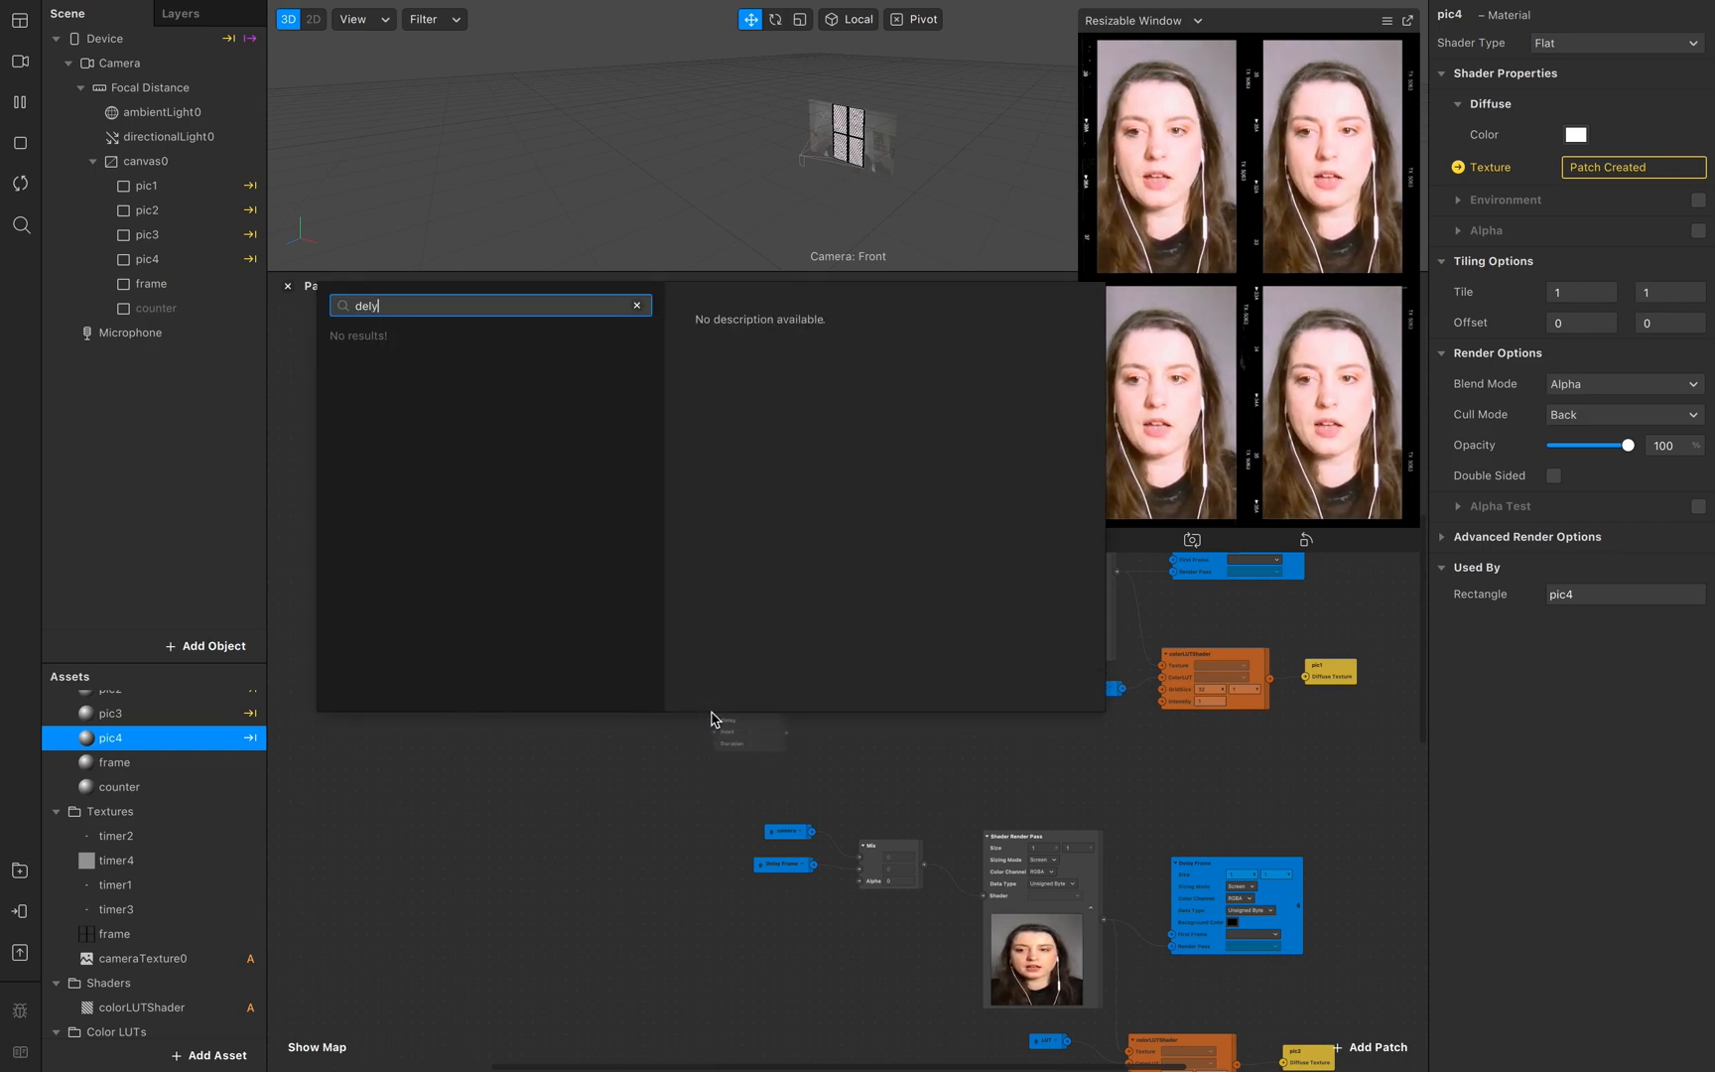
pyautogui.press('BackSpace')
pyautogui.press('Return')
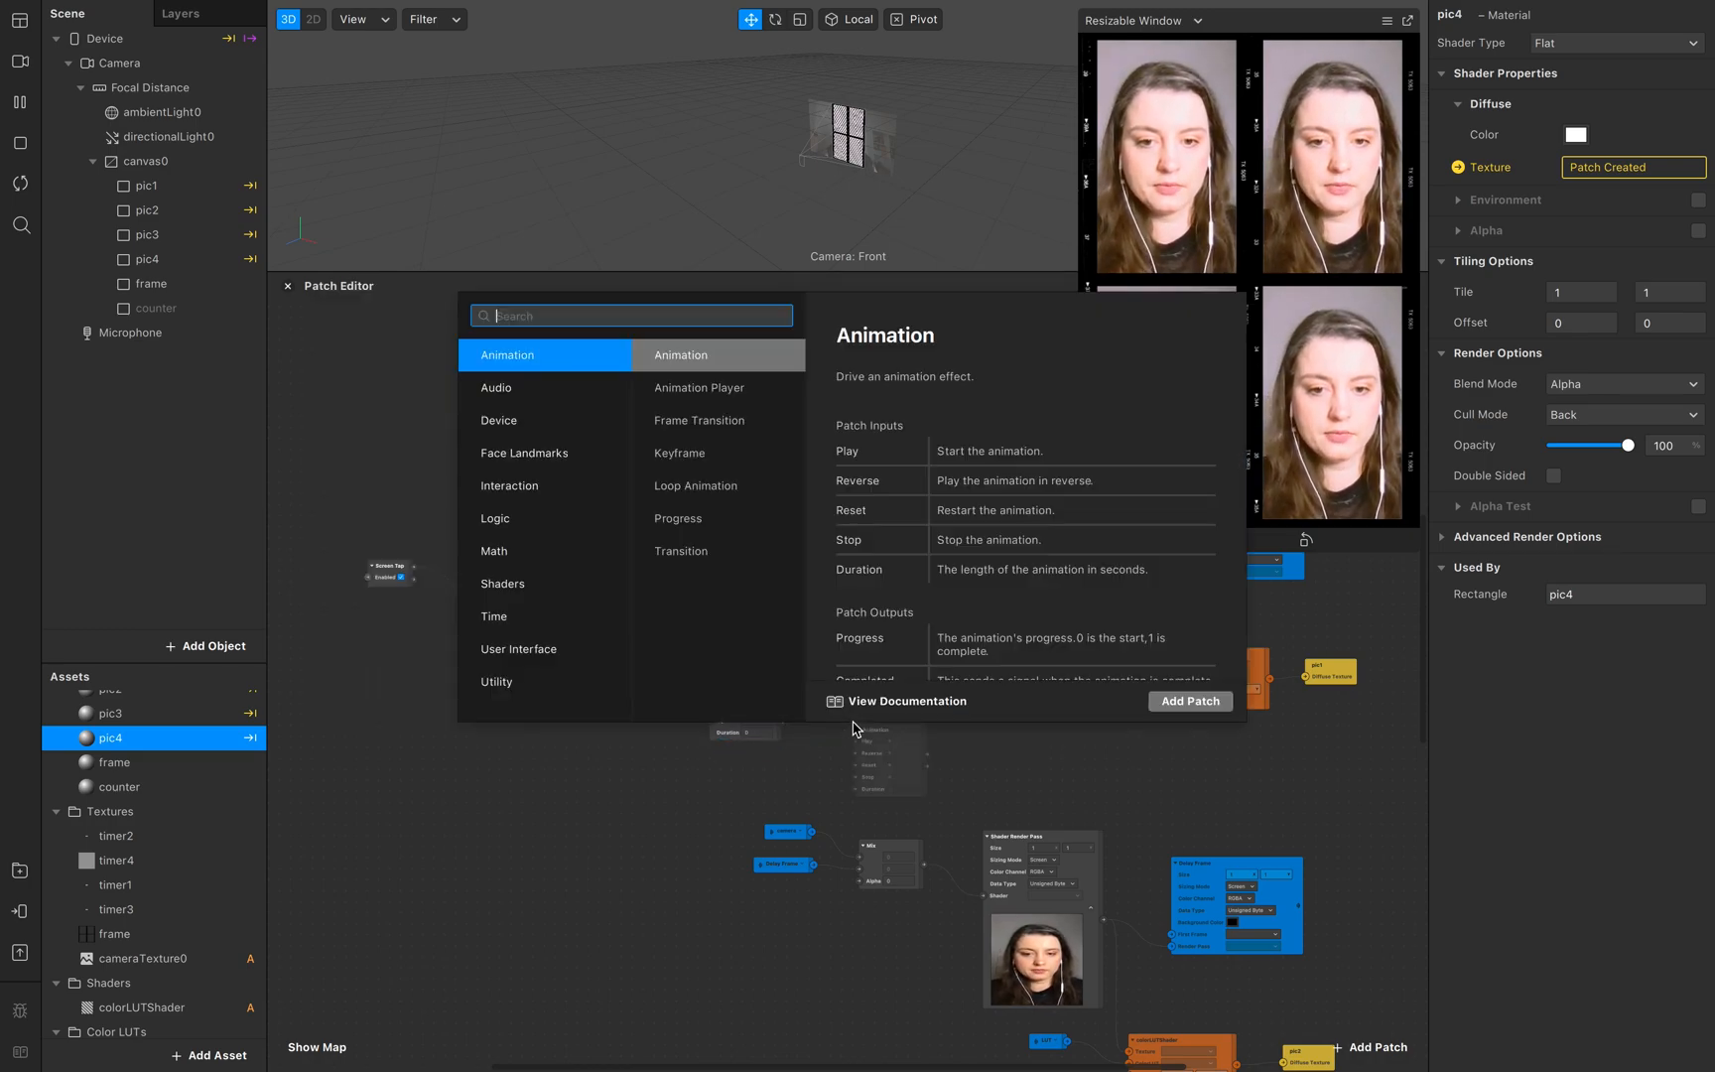
pyautogui.doubleClick(854, 728)
pyautogui.write('dela')
pyautogui.press('Return')
pyautogui.doubleClick(960, 762)
pyautogui.press('Return')
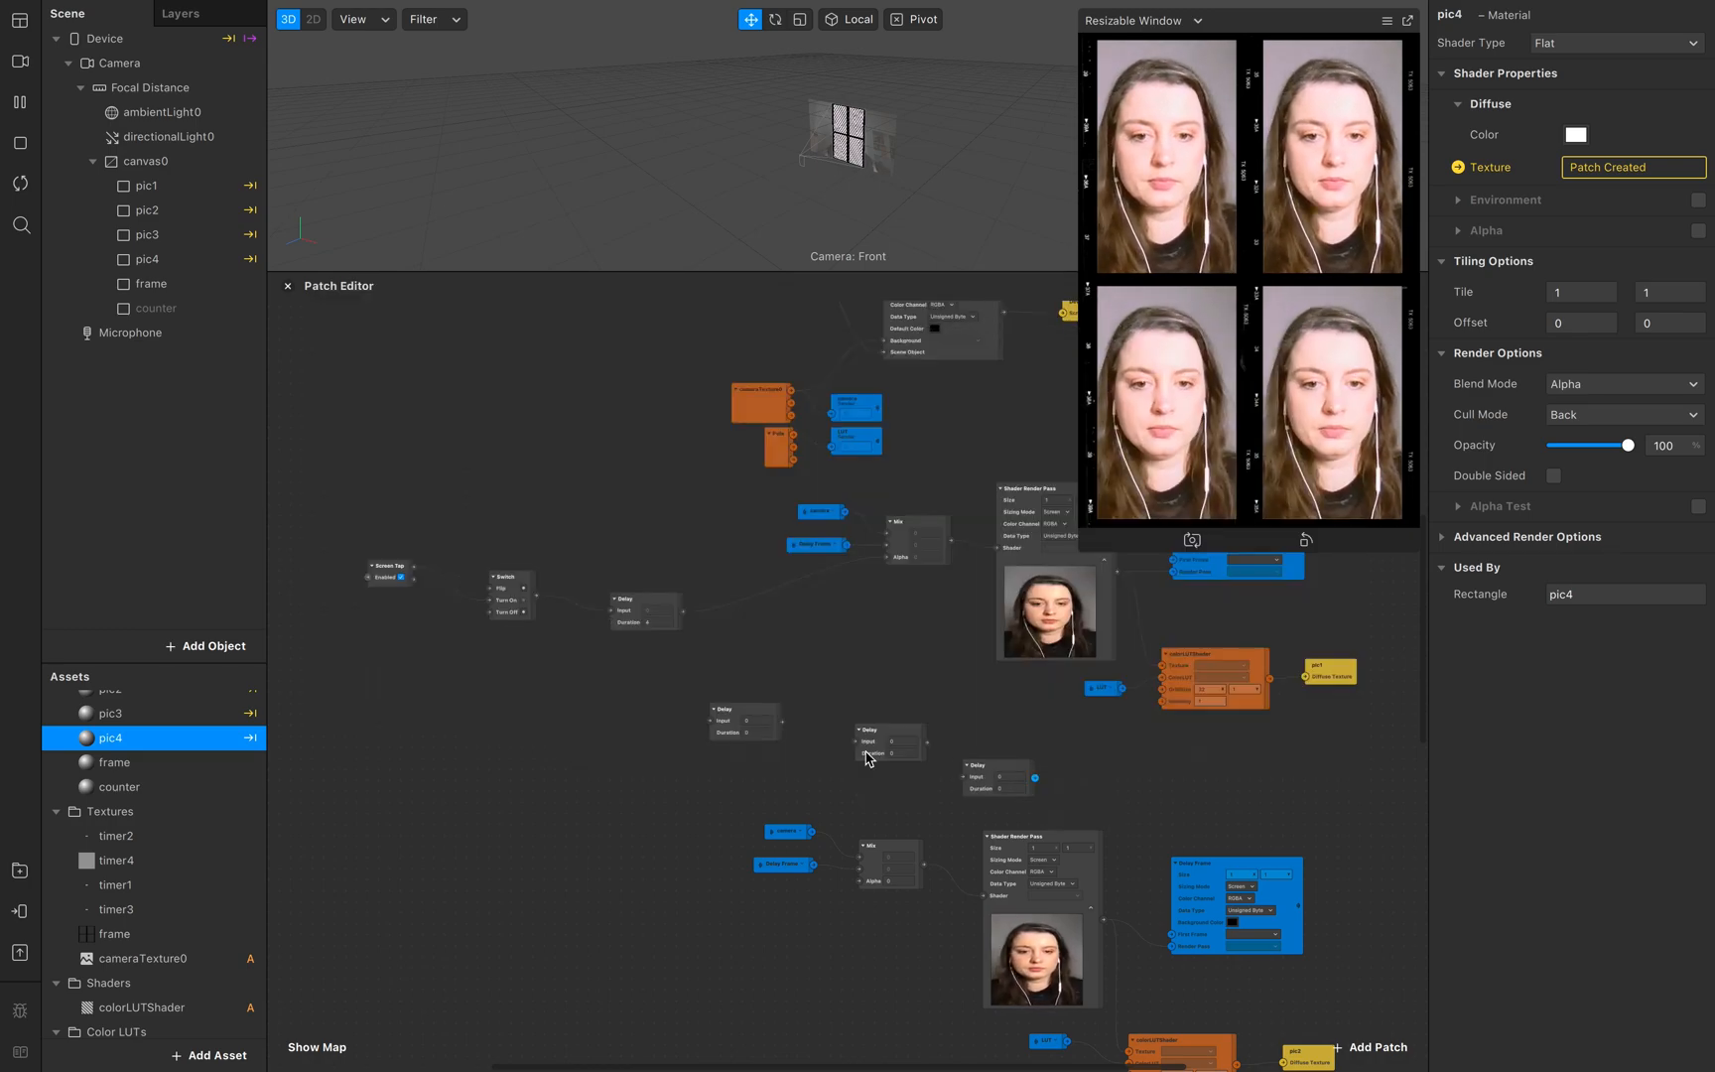
# Step: Set the Duration of each of the three new Delay patches to 1
pyautogui.click(768, 737)
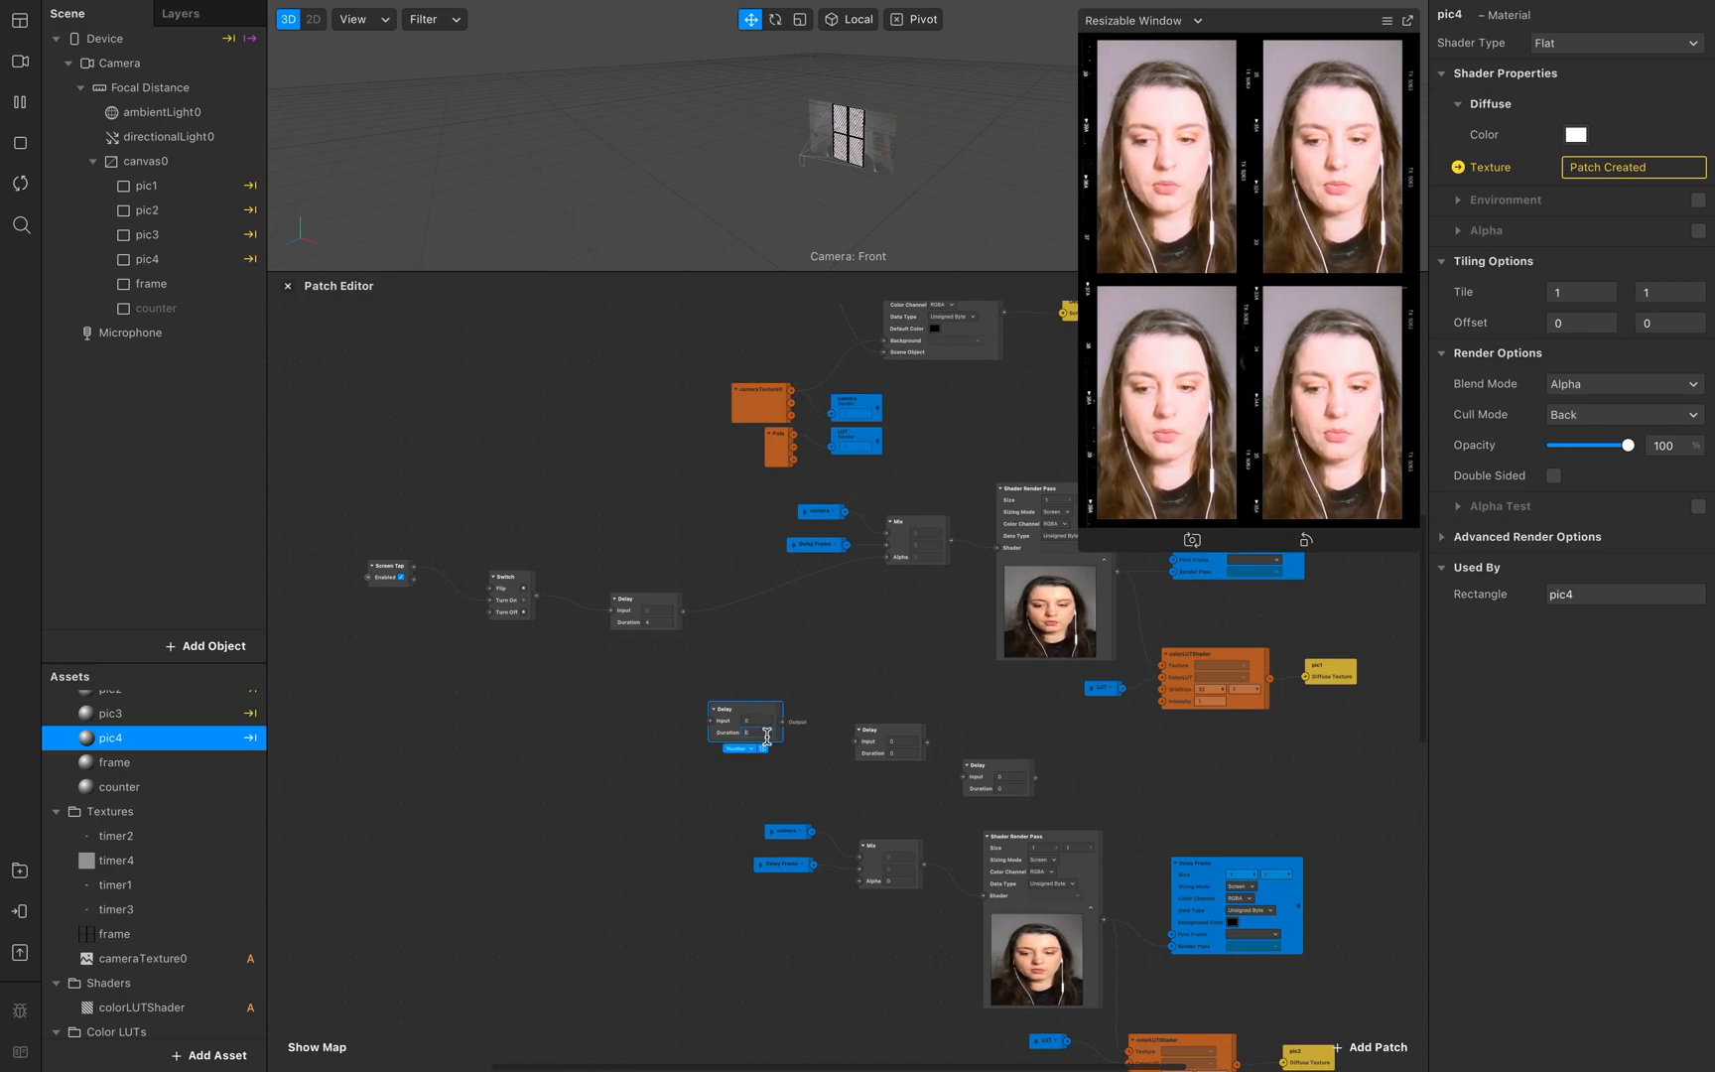
pyautogui.click(902, 752)
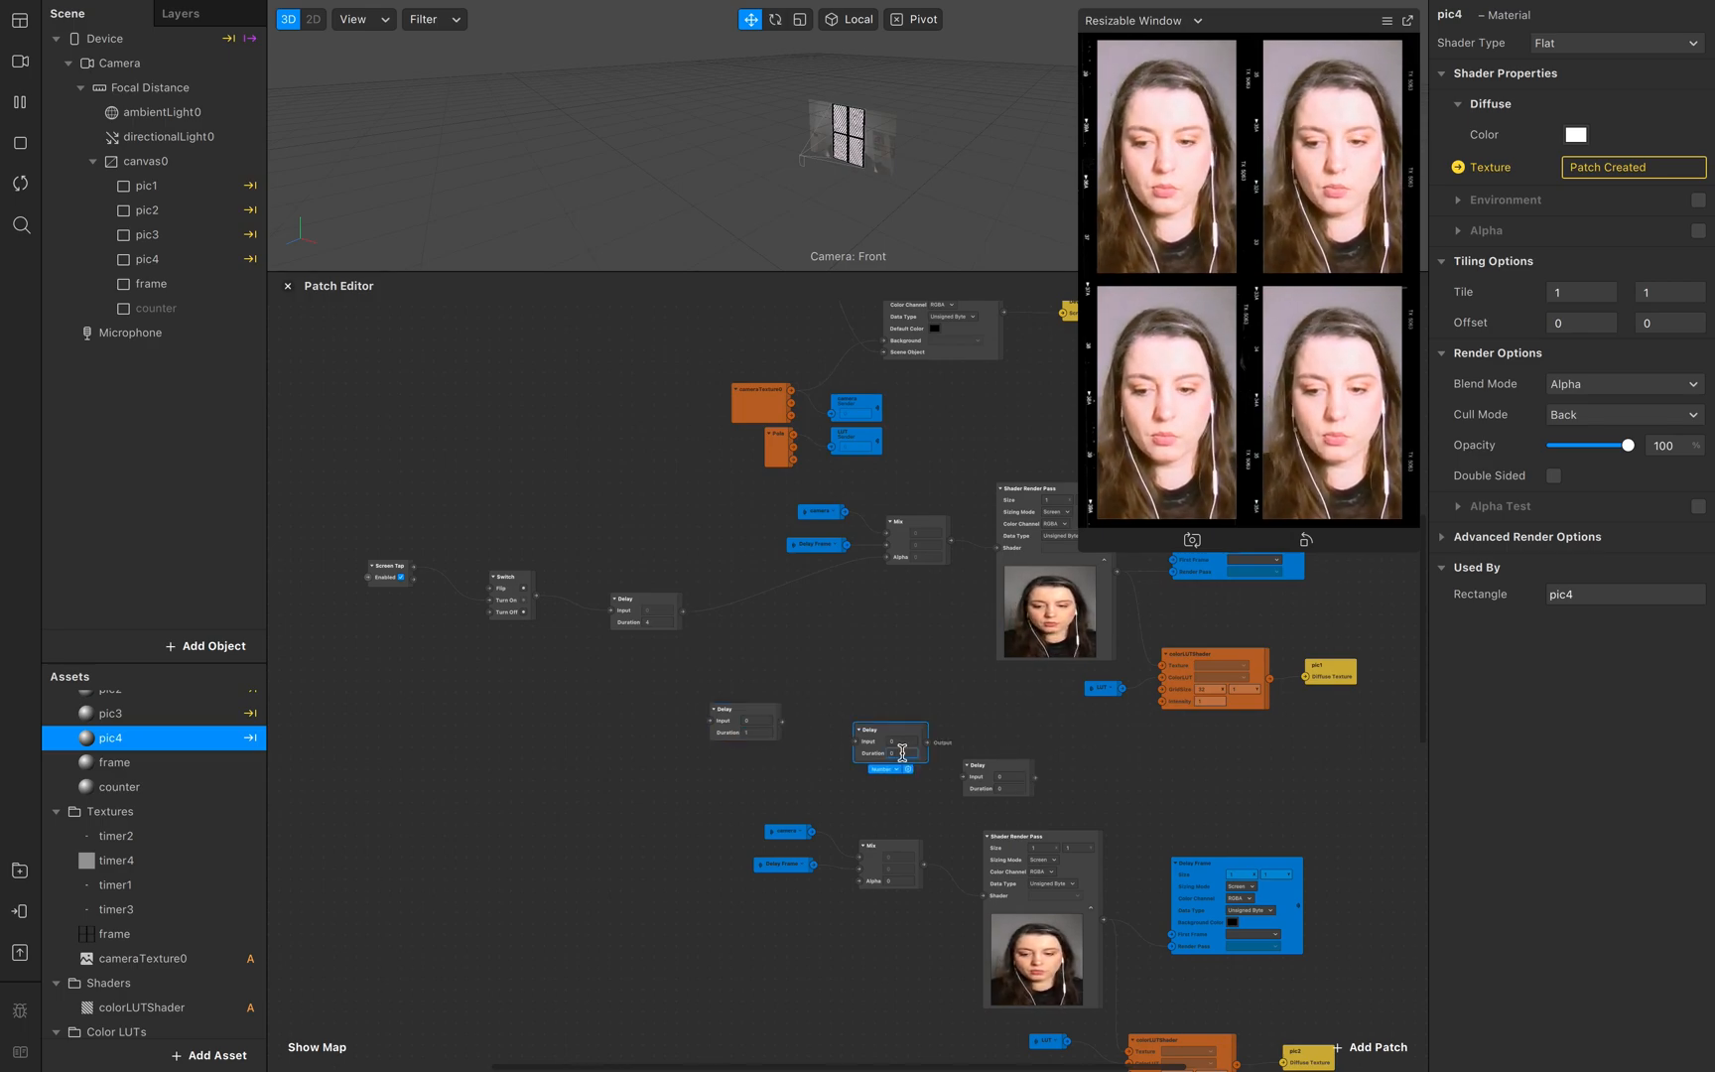
pyautogui.write('10')
pyautogui.click(1008, 788)
pyautogui.write('1')
pyautogui.scroll(-1, 1141, 778)
pyautogui.click(1140, 778)
pyautogui.scroll(1, 692, 755)
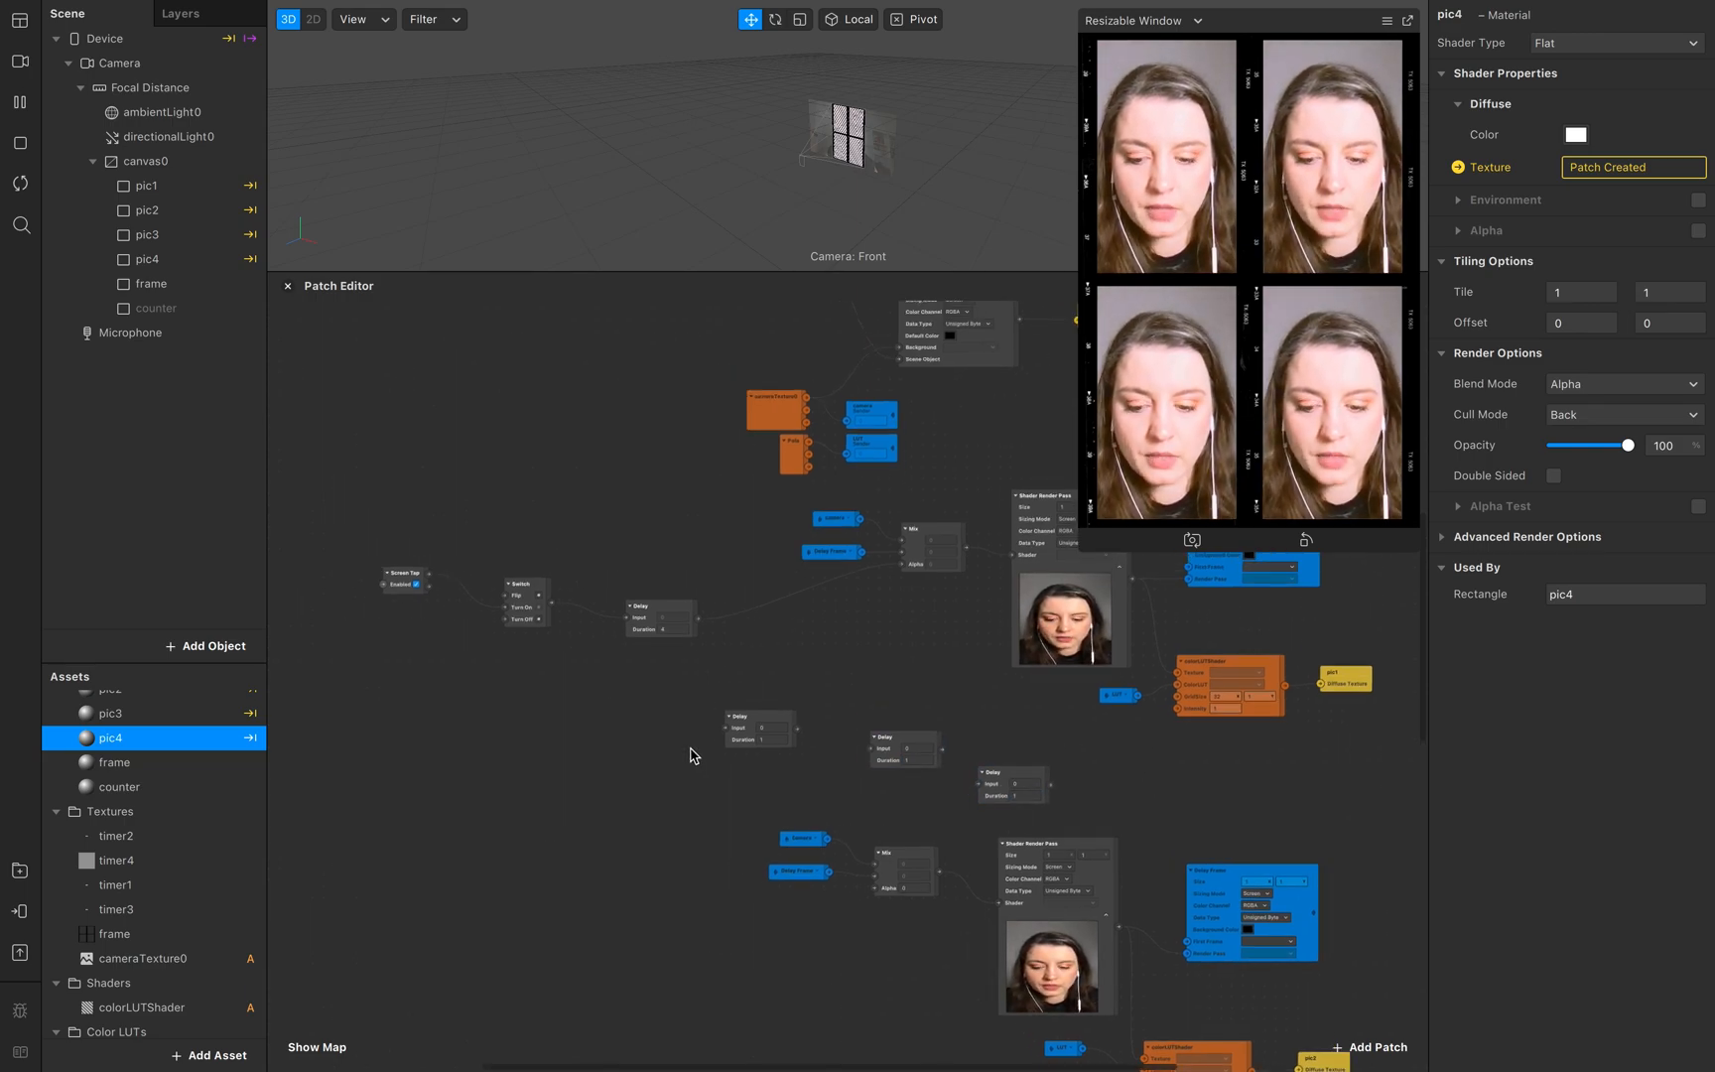
# Step: Connect the first Delay's output to the second Delay's input and the second Delay's output to the second Mix's Alpha
pyautogui.scroll(-2, 692, 755)
pyautogui.scroll(5, 722, 741)
pyautogui.scroll(-4, 722, 742)
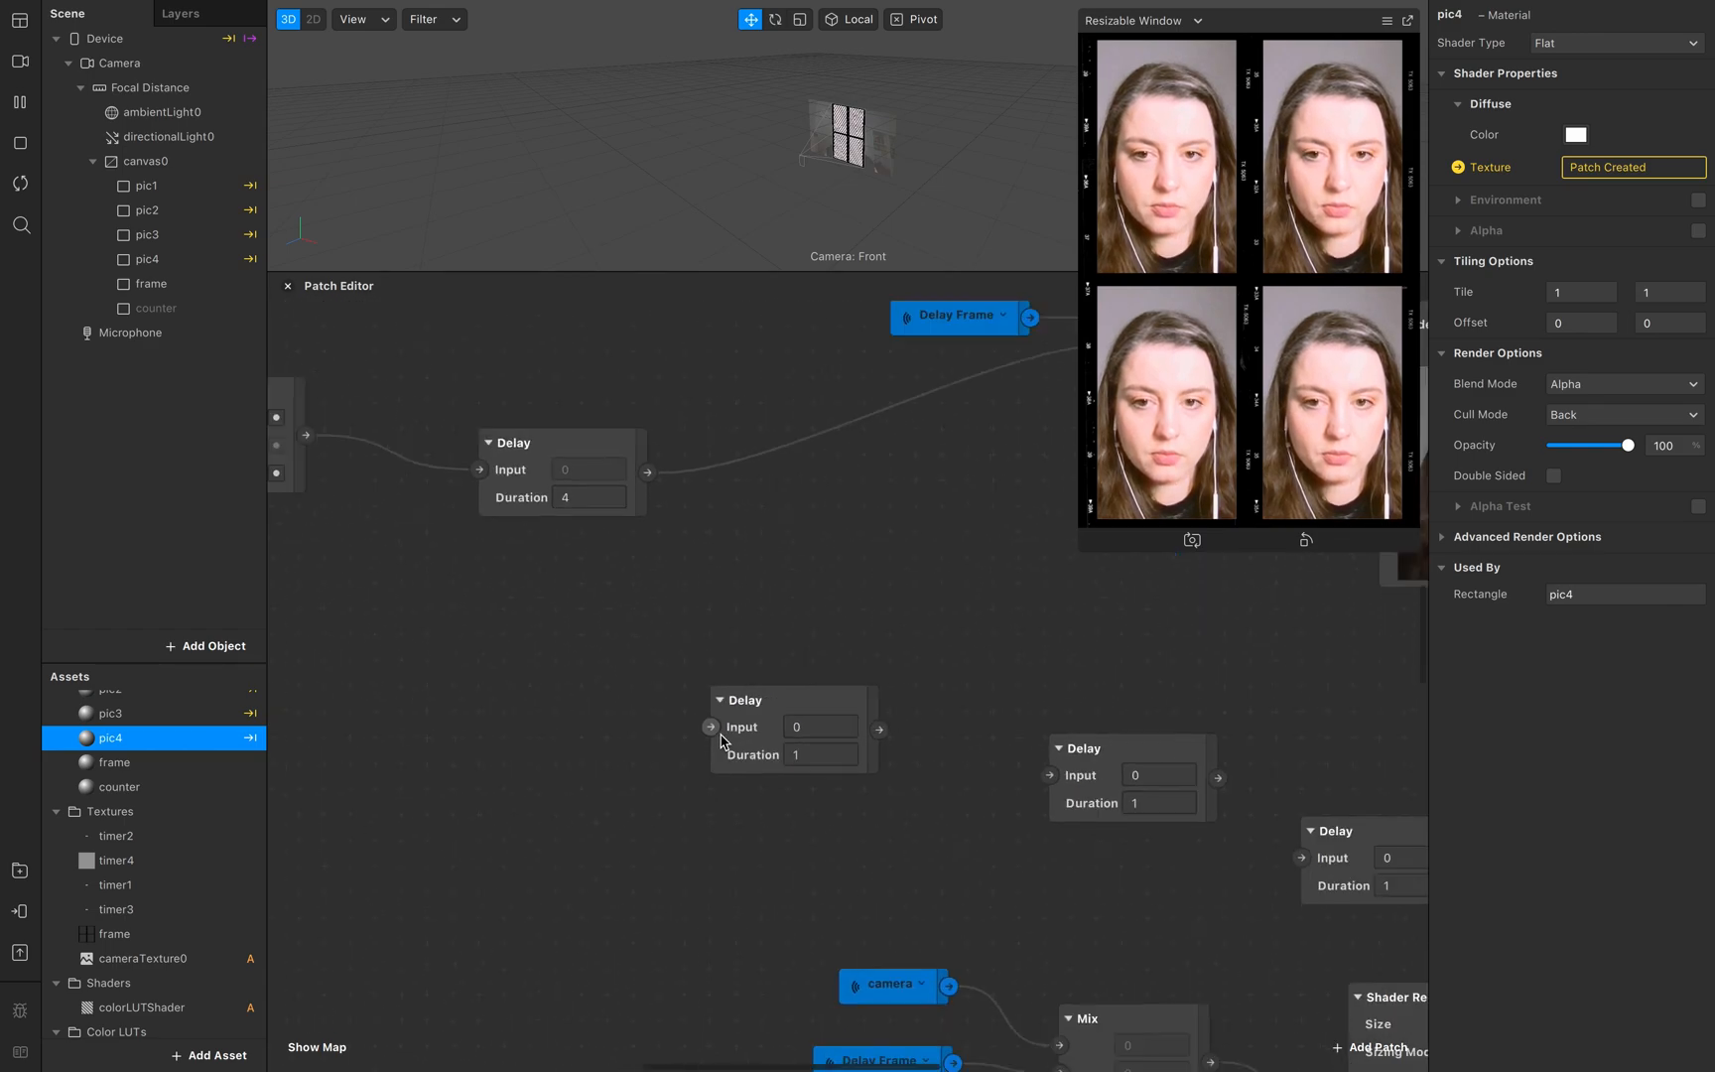
pyautogui.scroll(2, 722, 742)
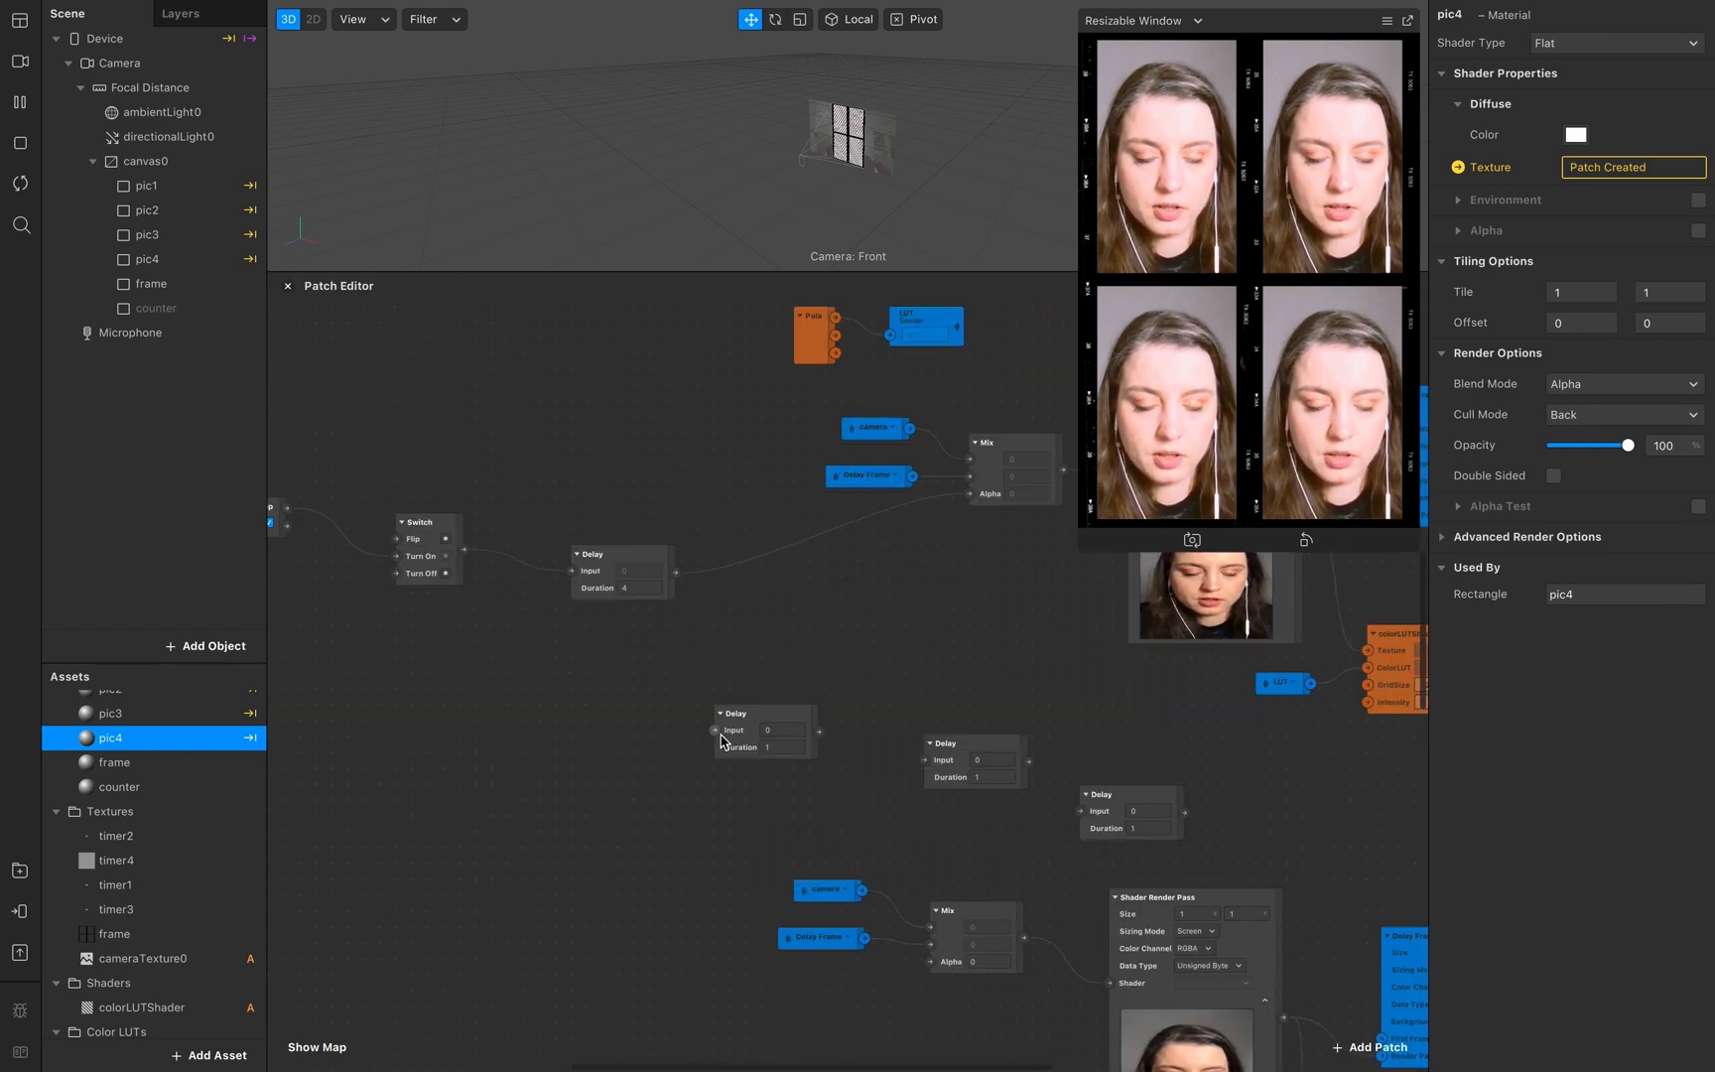
pyautogui.scroll(1, 721, 742)
pyautogui.moveTo(620, 450); pyautogui.dragTo(659, 607)
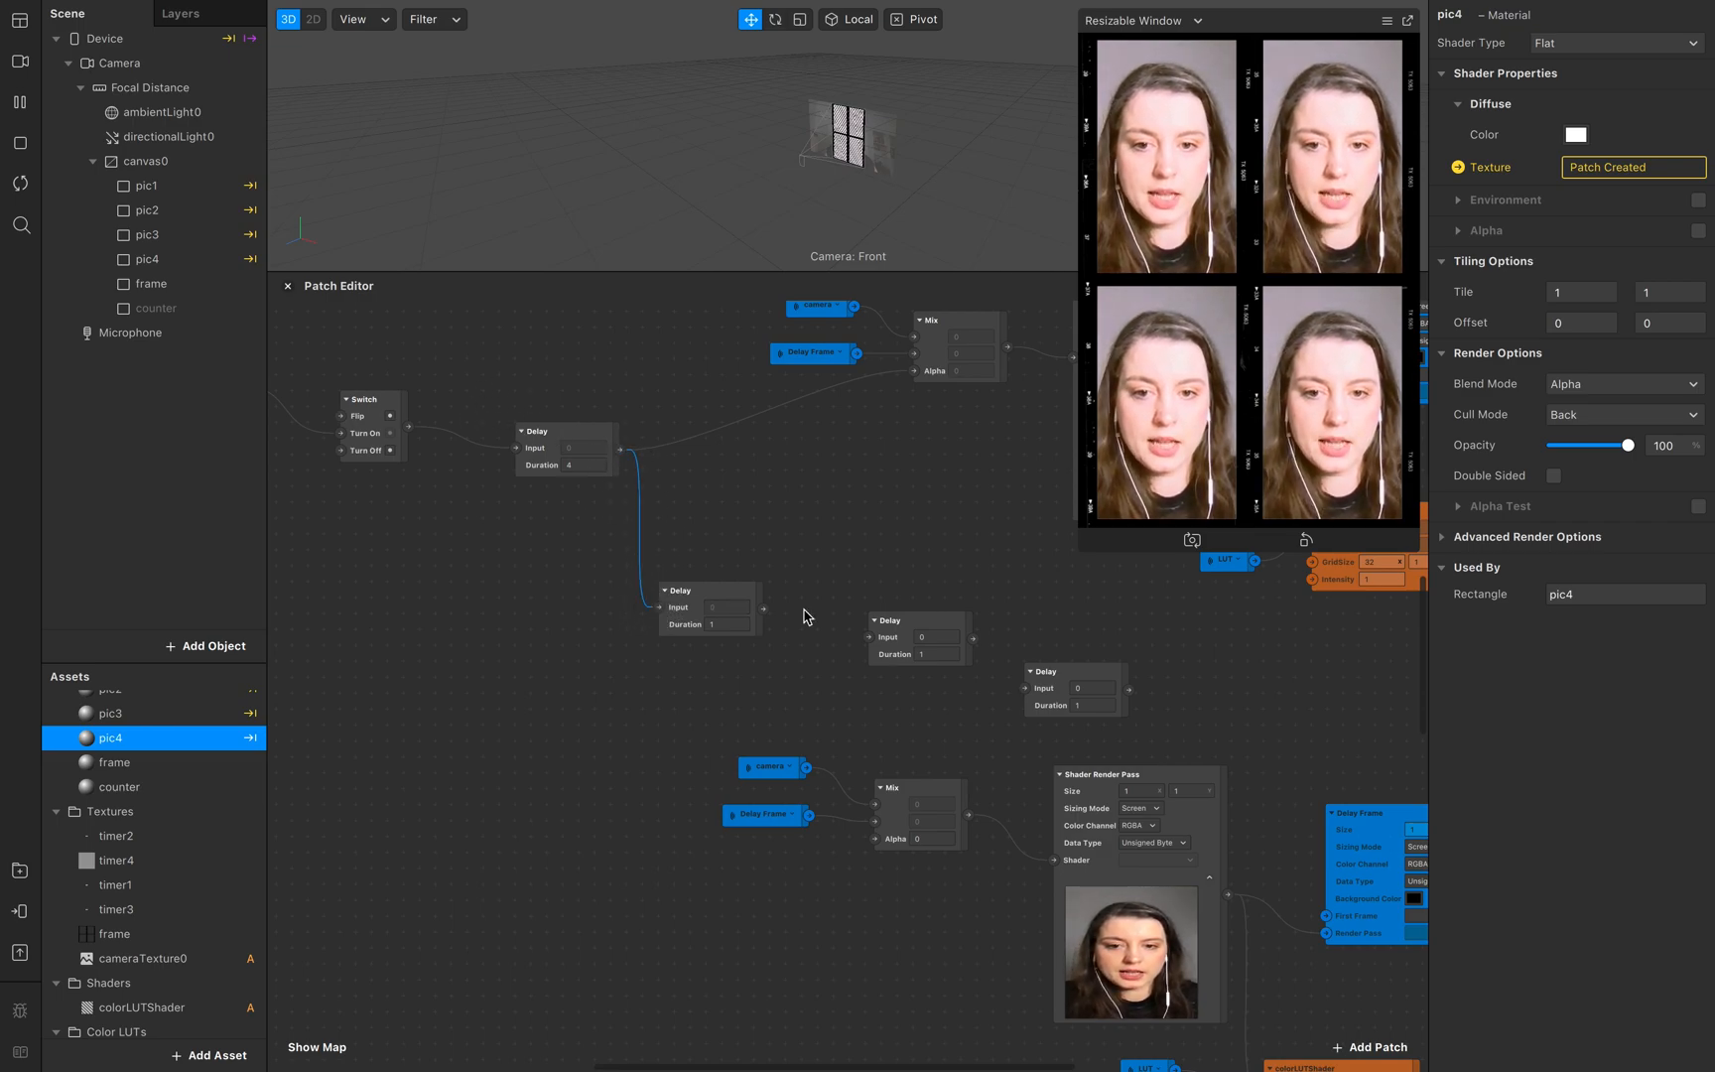
pyautogui.moveTo(763, 608); pyautogui.dragTo(864, 851)
pyautogui.scroll(-5, 864, 851)
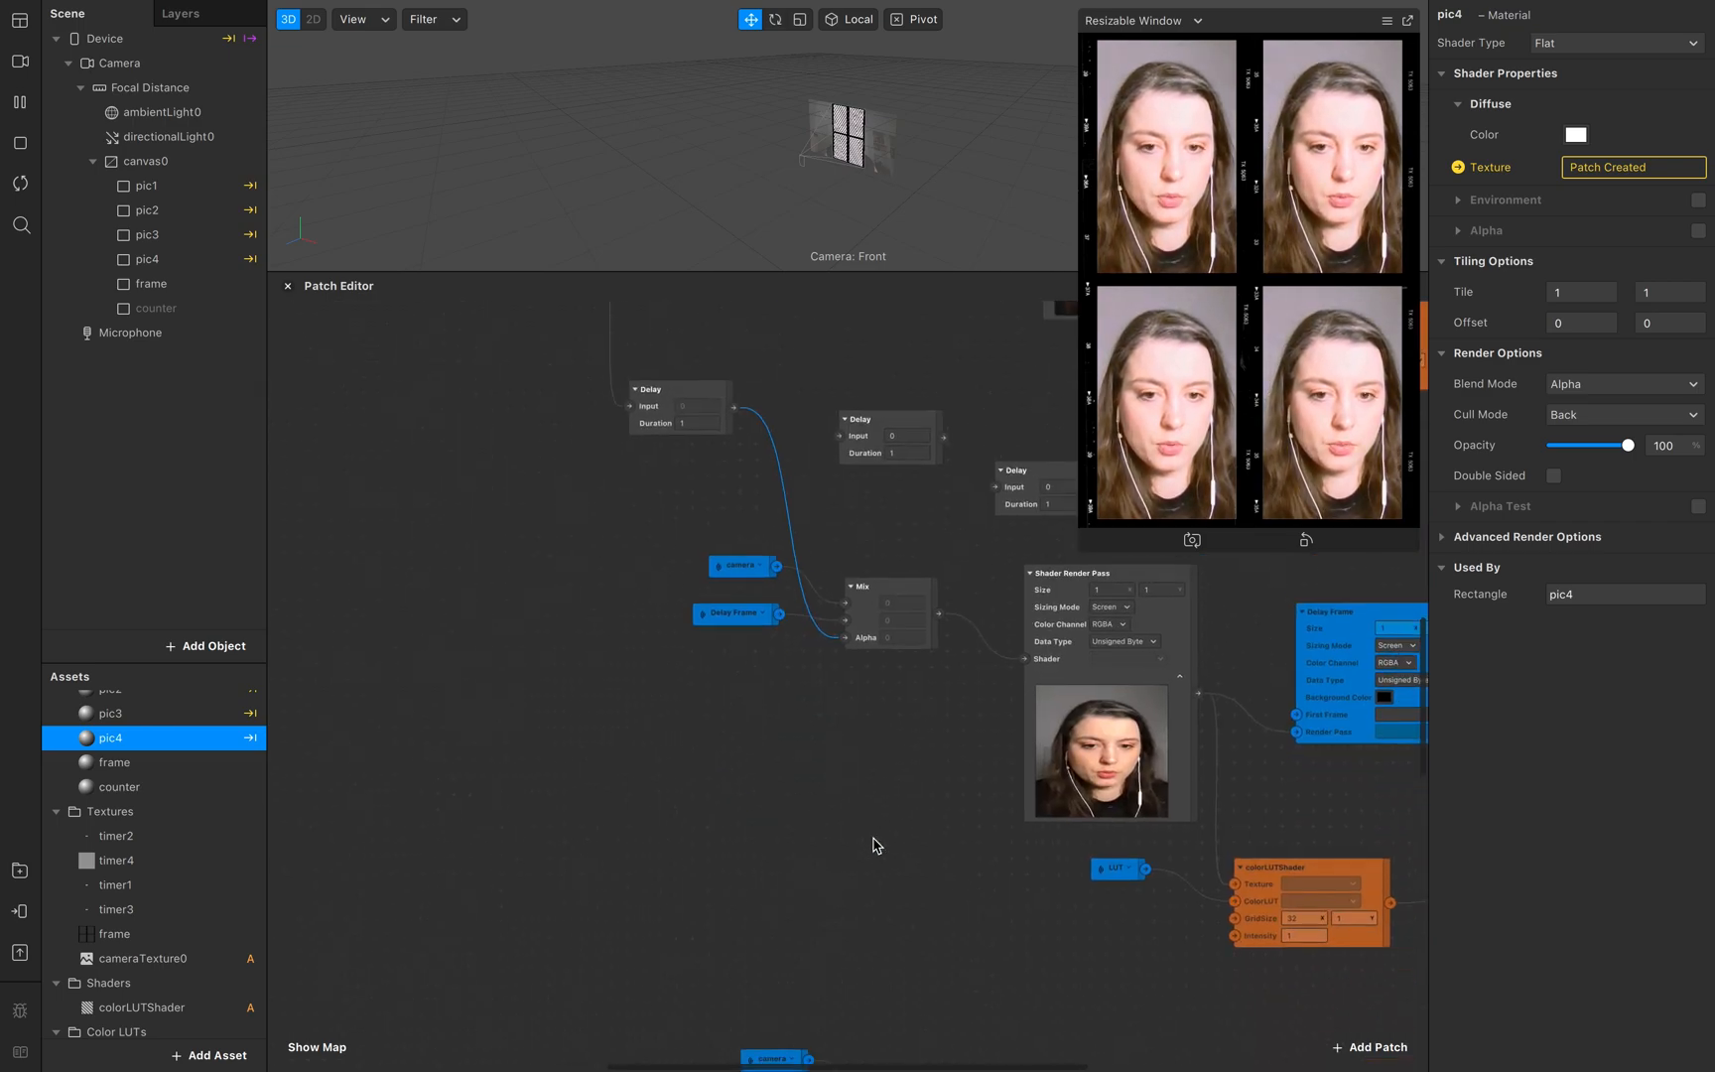
# Step: Move the third Delay above the third Mix and wire it between the second Delay's output and the third Mix's Alpha
pyautogui.moveTo(871, 402); pyautogui.dragTo(757, 931)
pyautogui.scroll(-3, 759, 937)
pyautogui.scroll(3, 760, 937)
pyautogui.moveTo(778, 370); pyautogui.dragTo(767, 933)
pyautogui.scroll(-6, 769, 930)
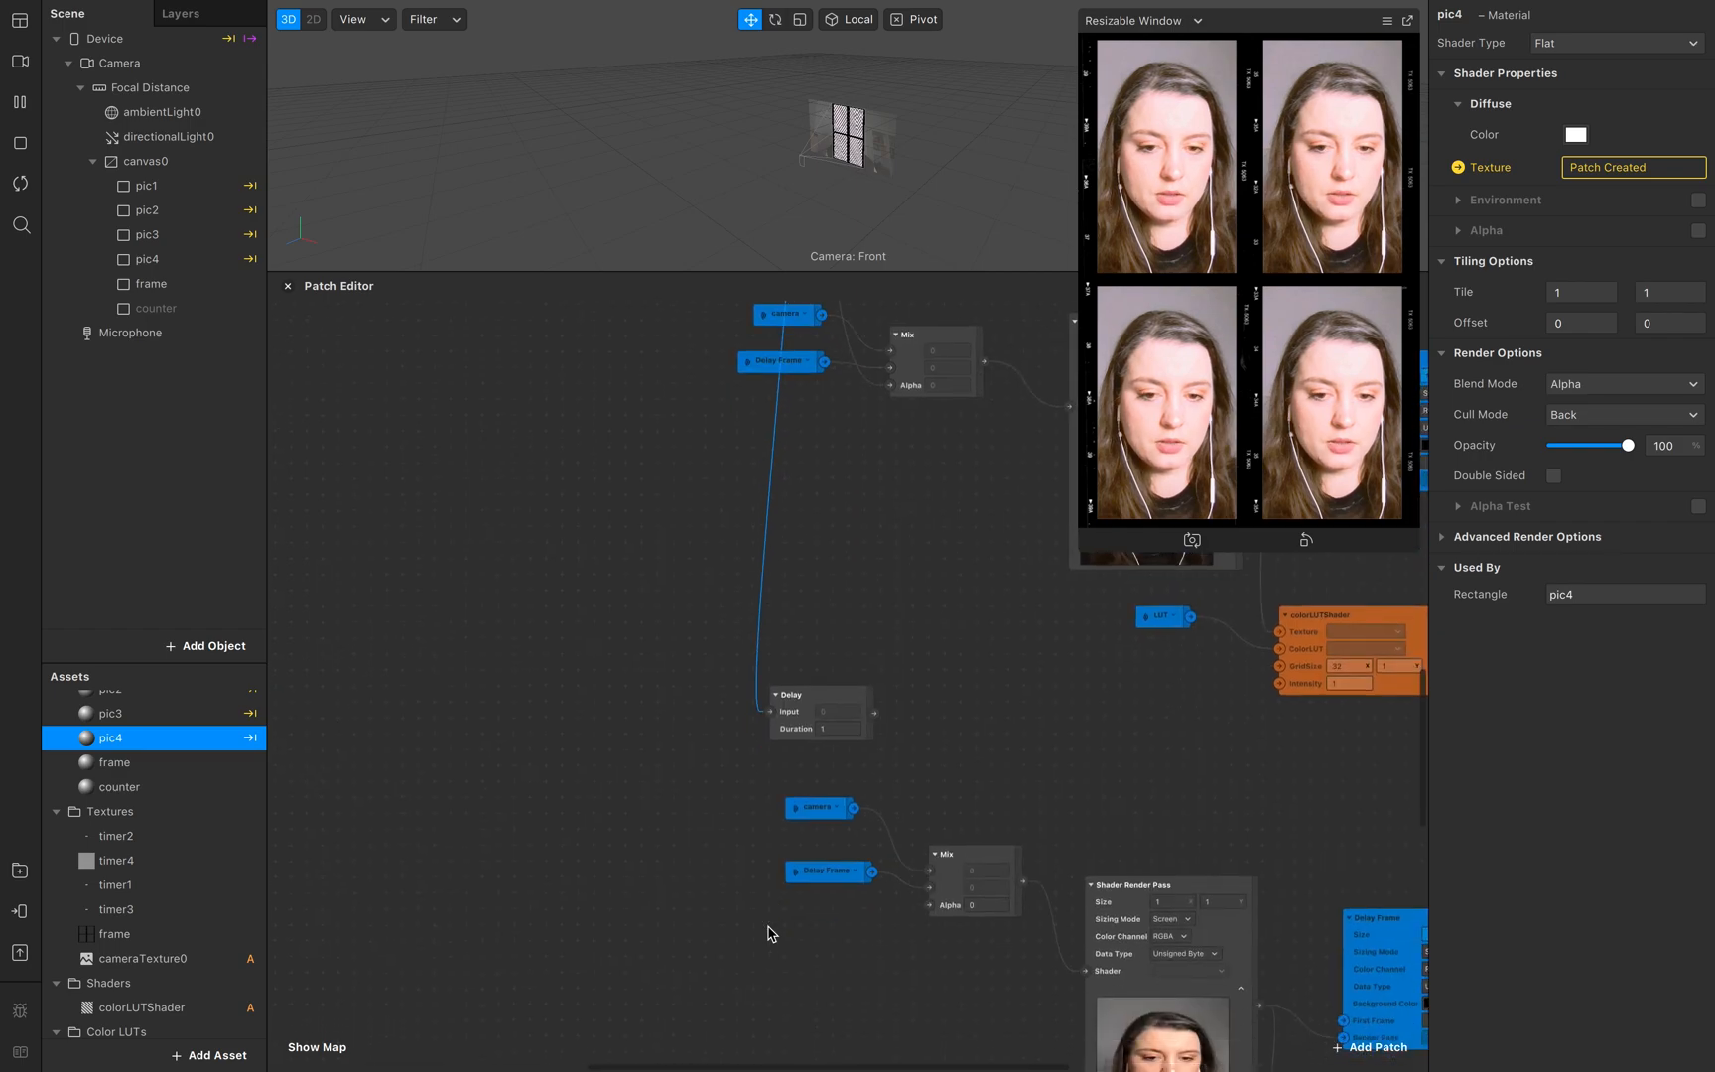
pyautogui.moveTo(870, 654); pyautogui.dragTo(927, 847)
# Step: Move the remaining Delay patch down into the gap between the third and fourth Mix groups
pyautogui.scroll(1, 925, 853)
pyautogui.scroll(5, 925, 852)
pyautogui.moveTo(1029, 454); pyautogui.dragTo(751, 910)
pyautogui.scroll(-4, 739, 909)
pyautogui.scroll(-6, 739, 912)
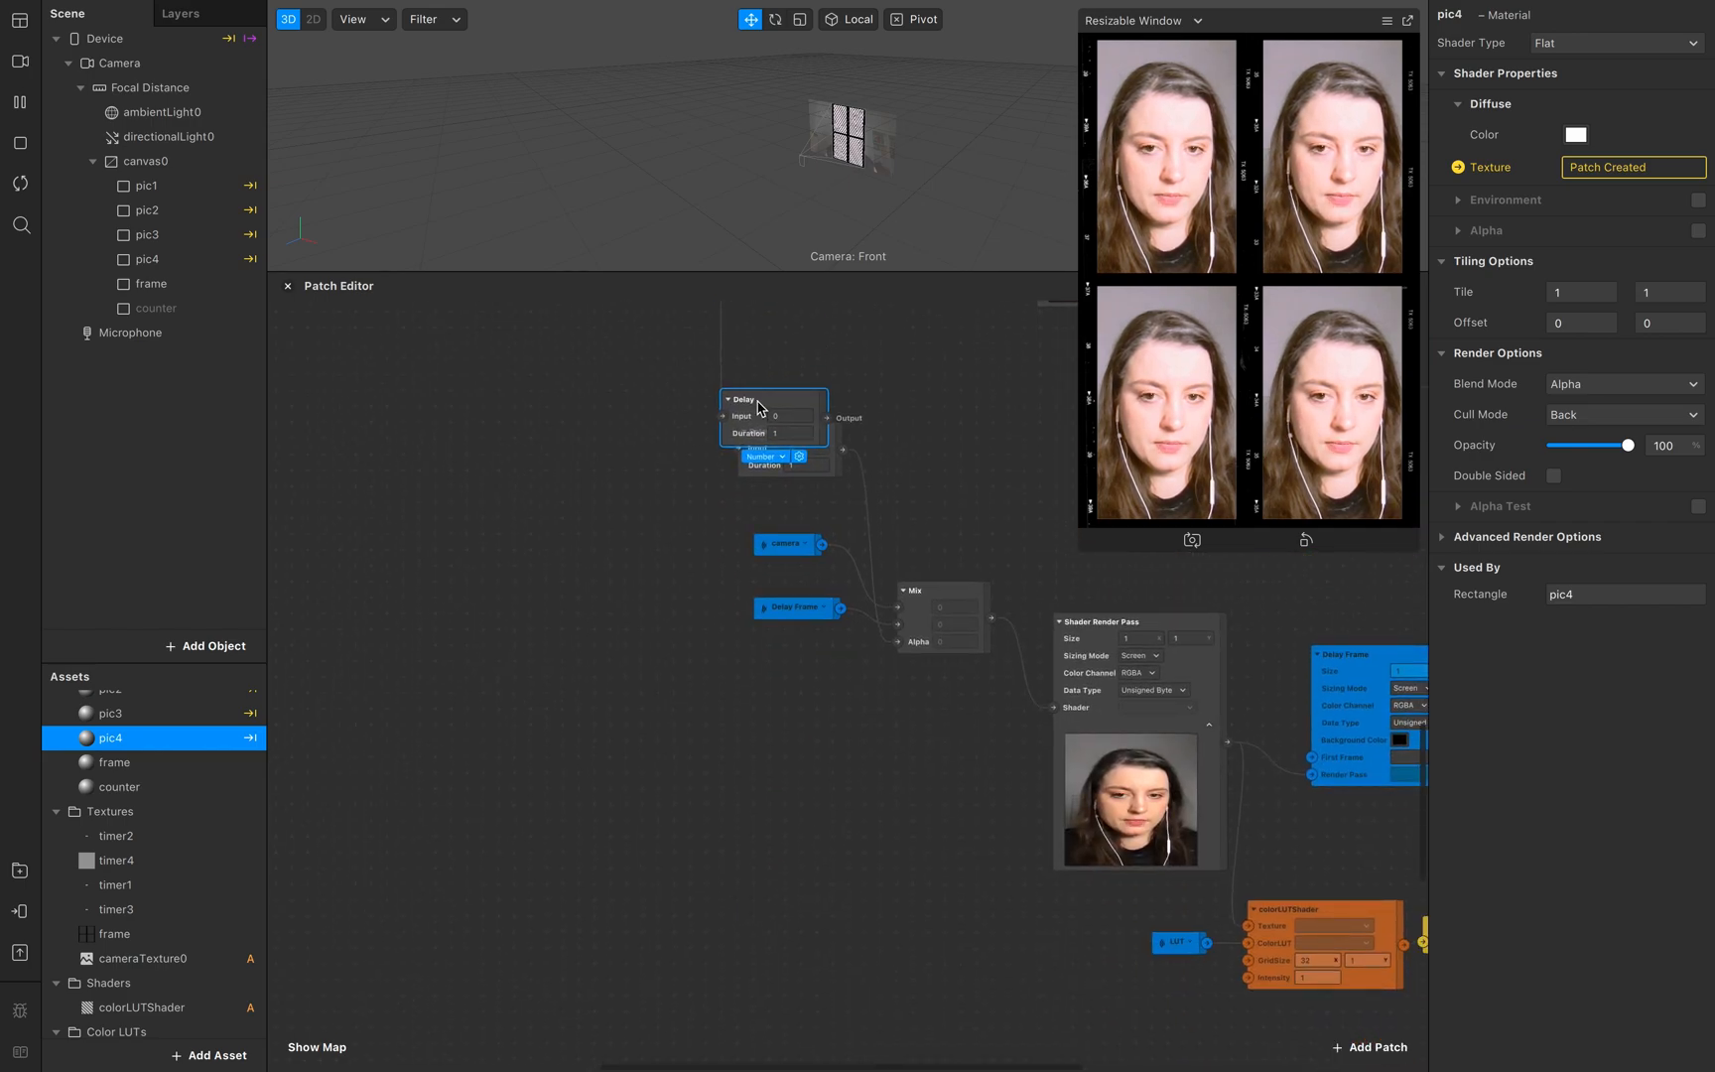
pyautogui.moveTo(793, 437); pyautogui.dragTo(837, 859)
pyautogui.scroll(-4, 837, 860)
pyautogui.scroll(5, 837, 859)
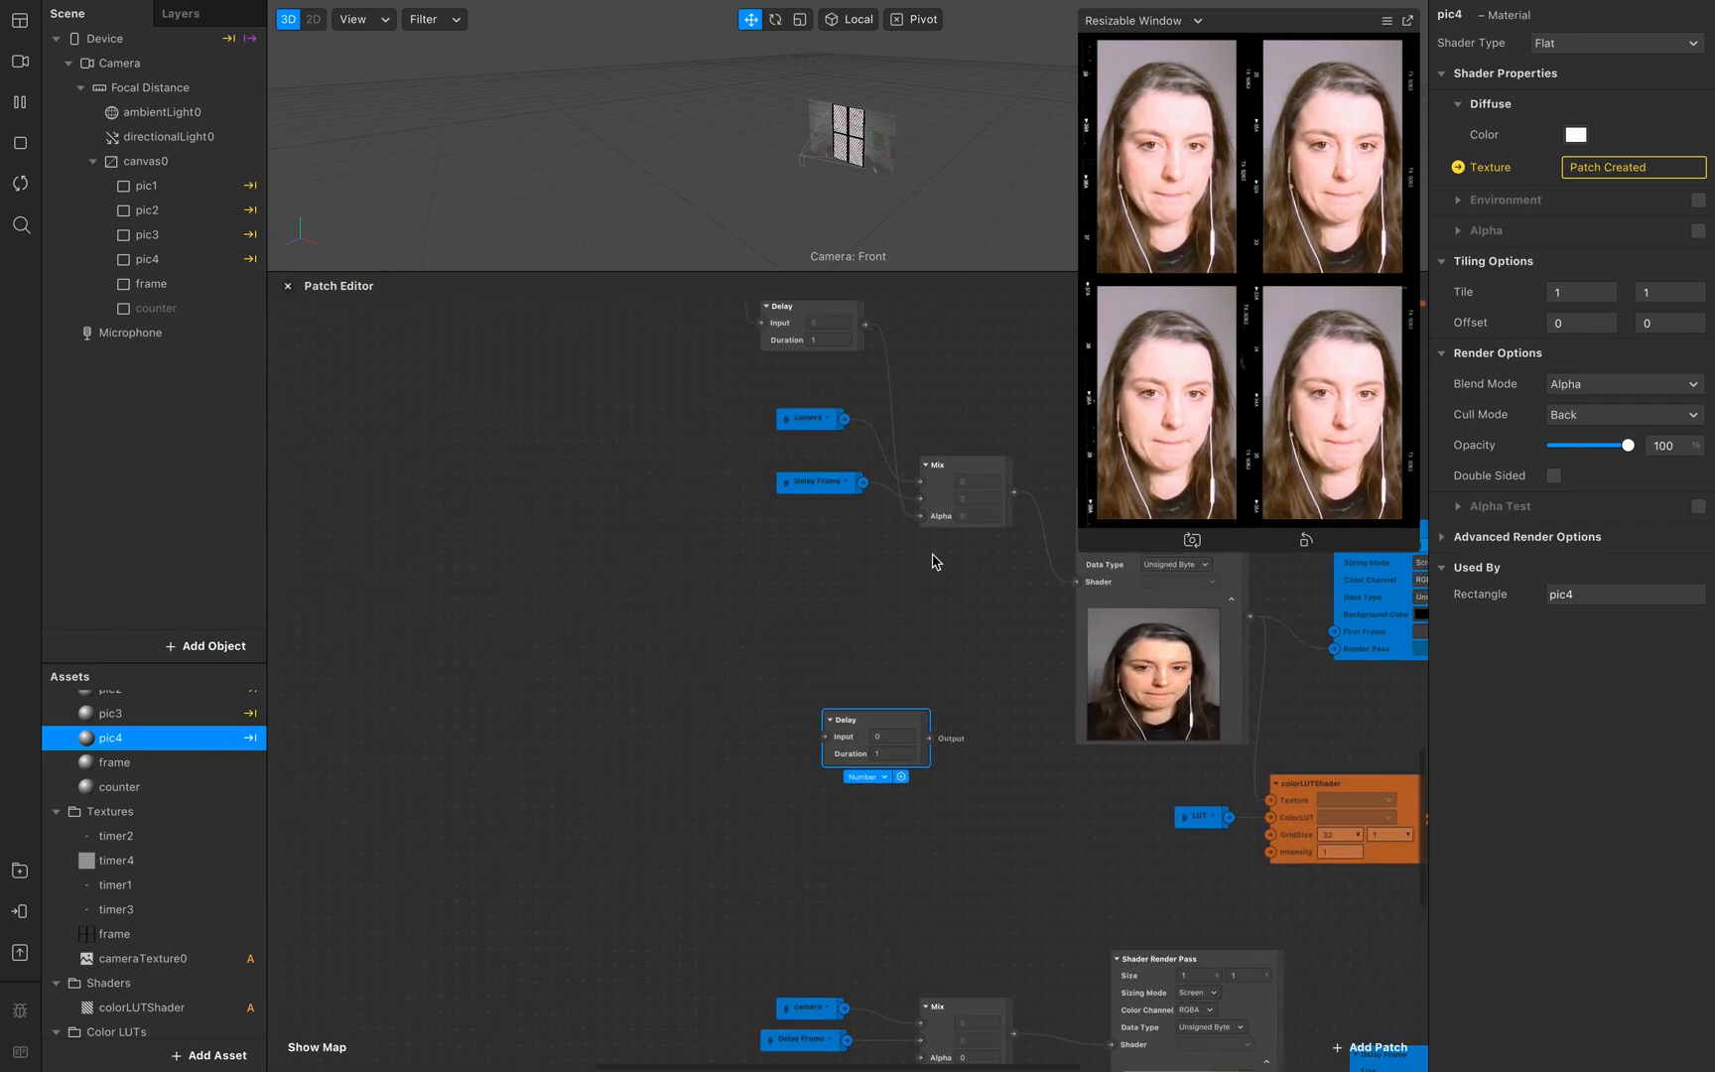
# Step: Wire the fourth Delay between the third Delay's output and the fourth Mix's Alpha
pyautogui.click(854, 832)
pyautogui.moveTo(854, 831); pyautogui.dragTo(823, 737)
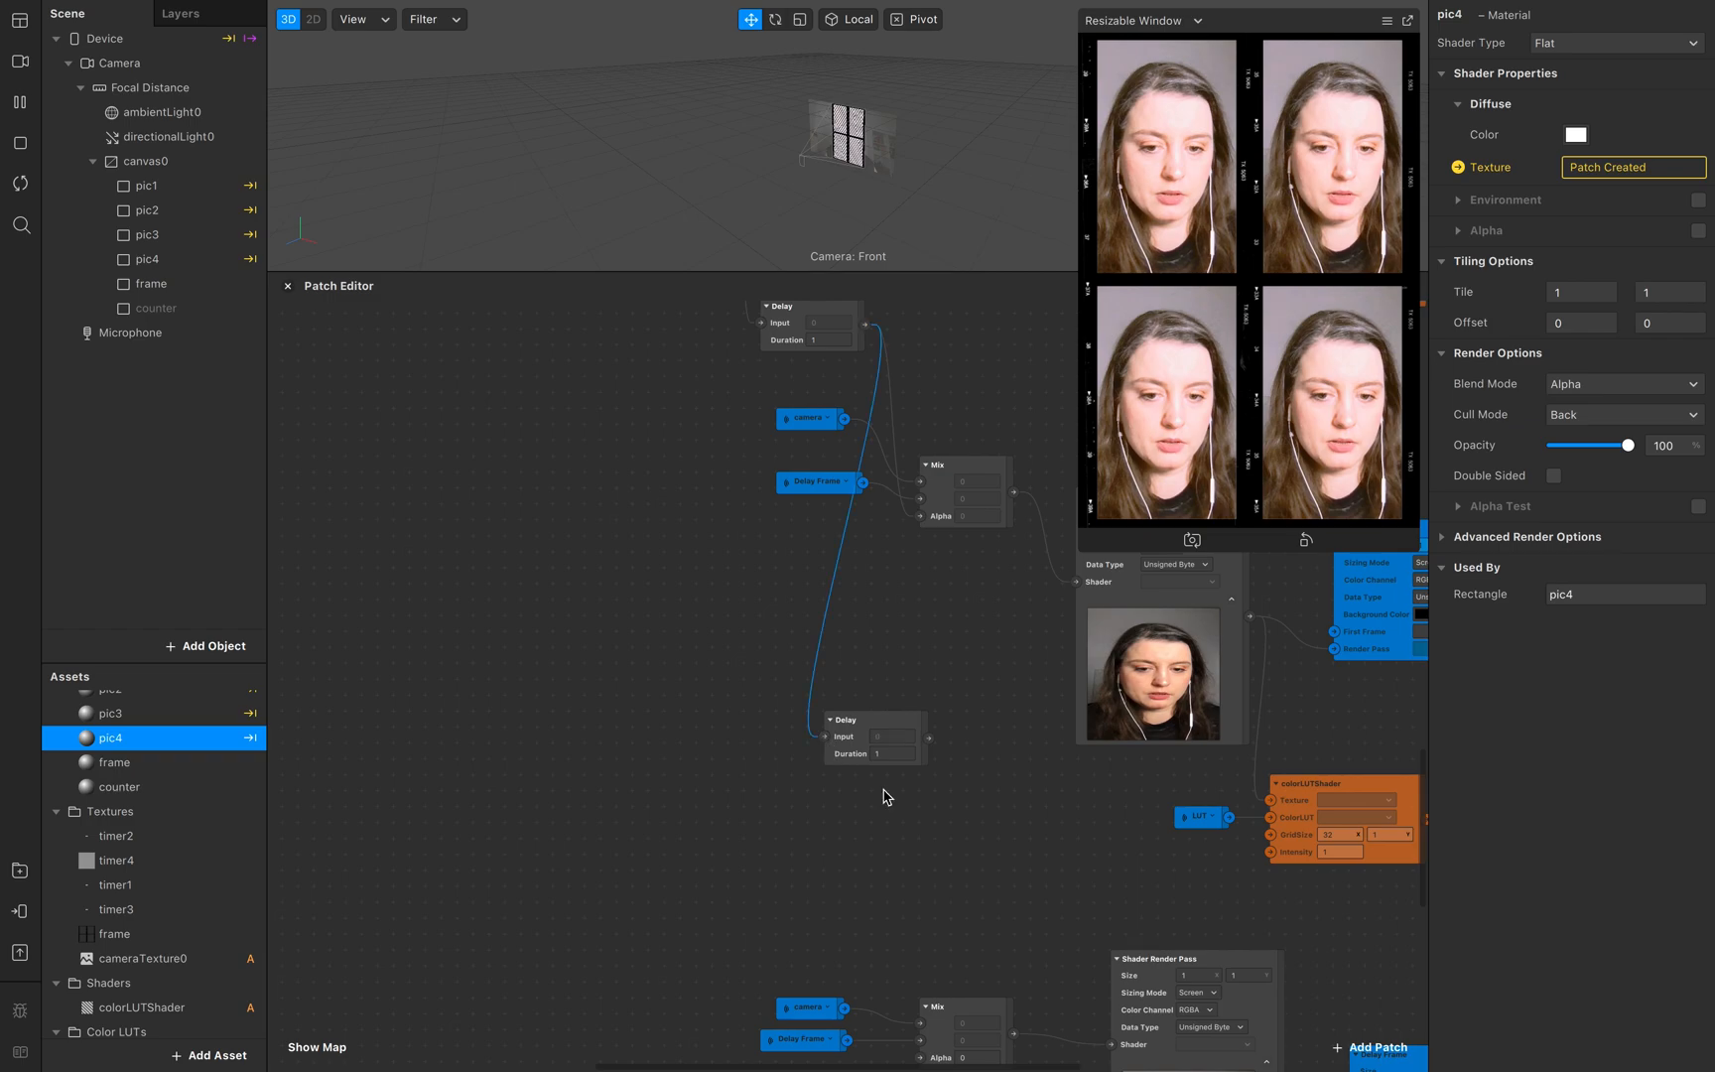
pyautogui.scroll(-5, 885, 794)
pyautogui.moveTo(907, 573); pyautogui.dragTo(897, 883)
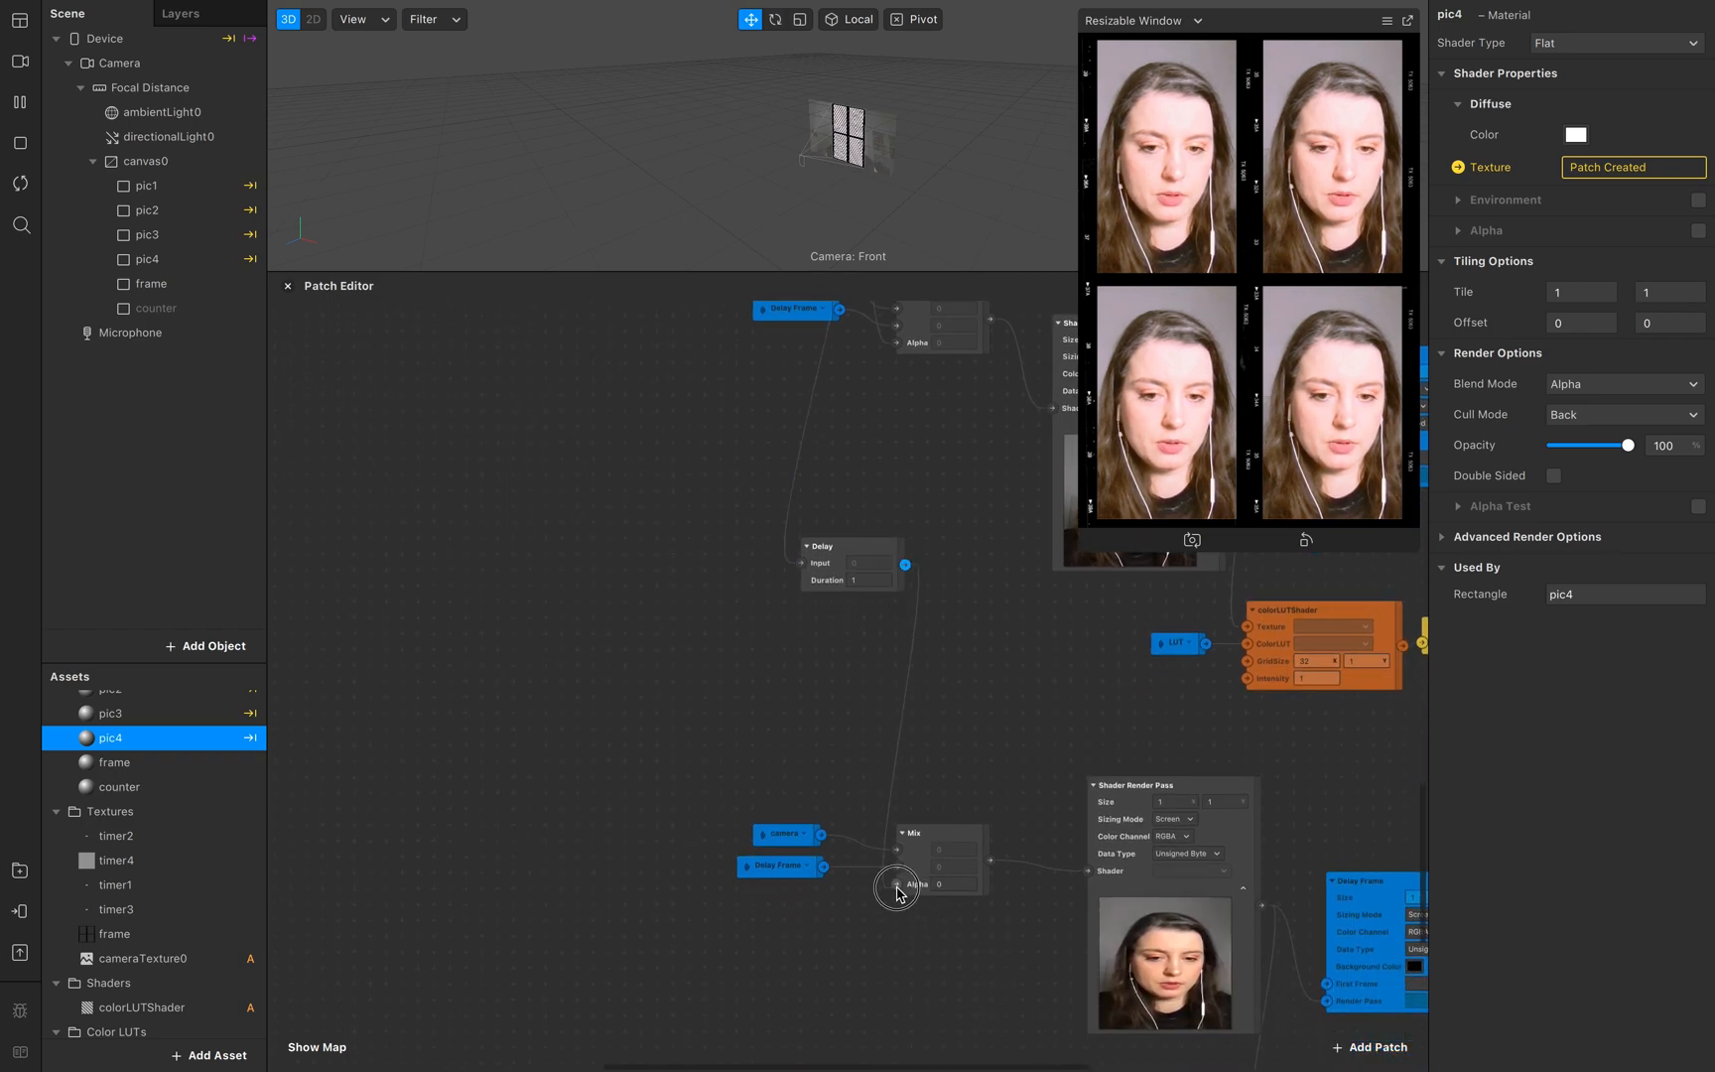
# Step: Reposition the fourth, third and second Delay patches just below the Delay Frame receivers of their Mix patches
pyautogui.moveTo(855, 547); pyautogui.dragTo(807, 915)
pyautogui.scroll(10, 807, 913)
pyautogui.moveTo(804, 816); pyautogui.dragTo(762, 1037)
pyautogui.scroll(6, 821, 873)
pyautogui.moveTo(779, 583); pyautogui.dragTo(829, 851)
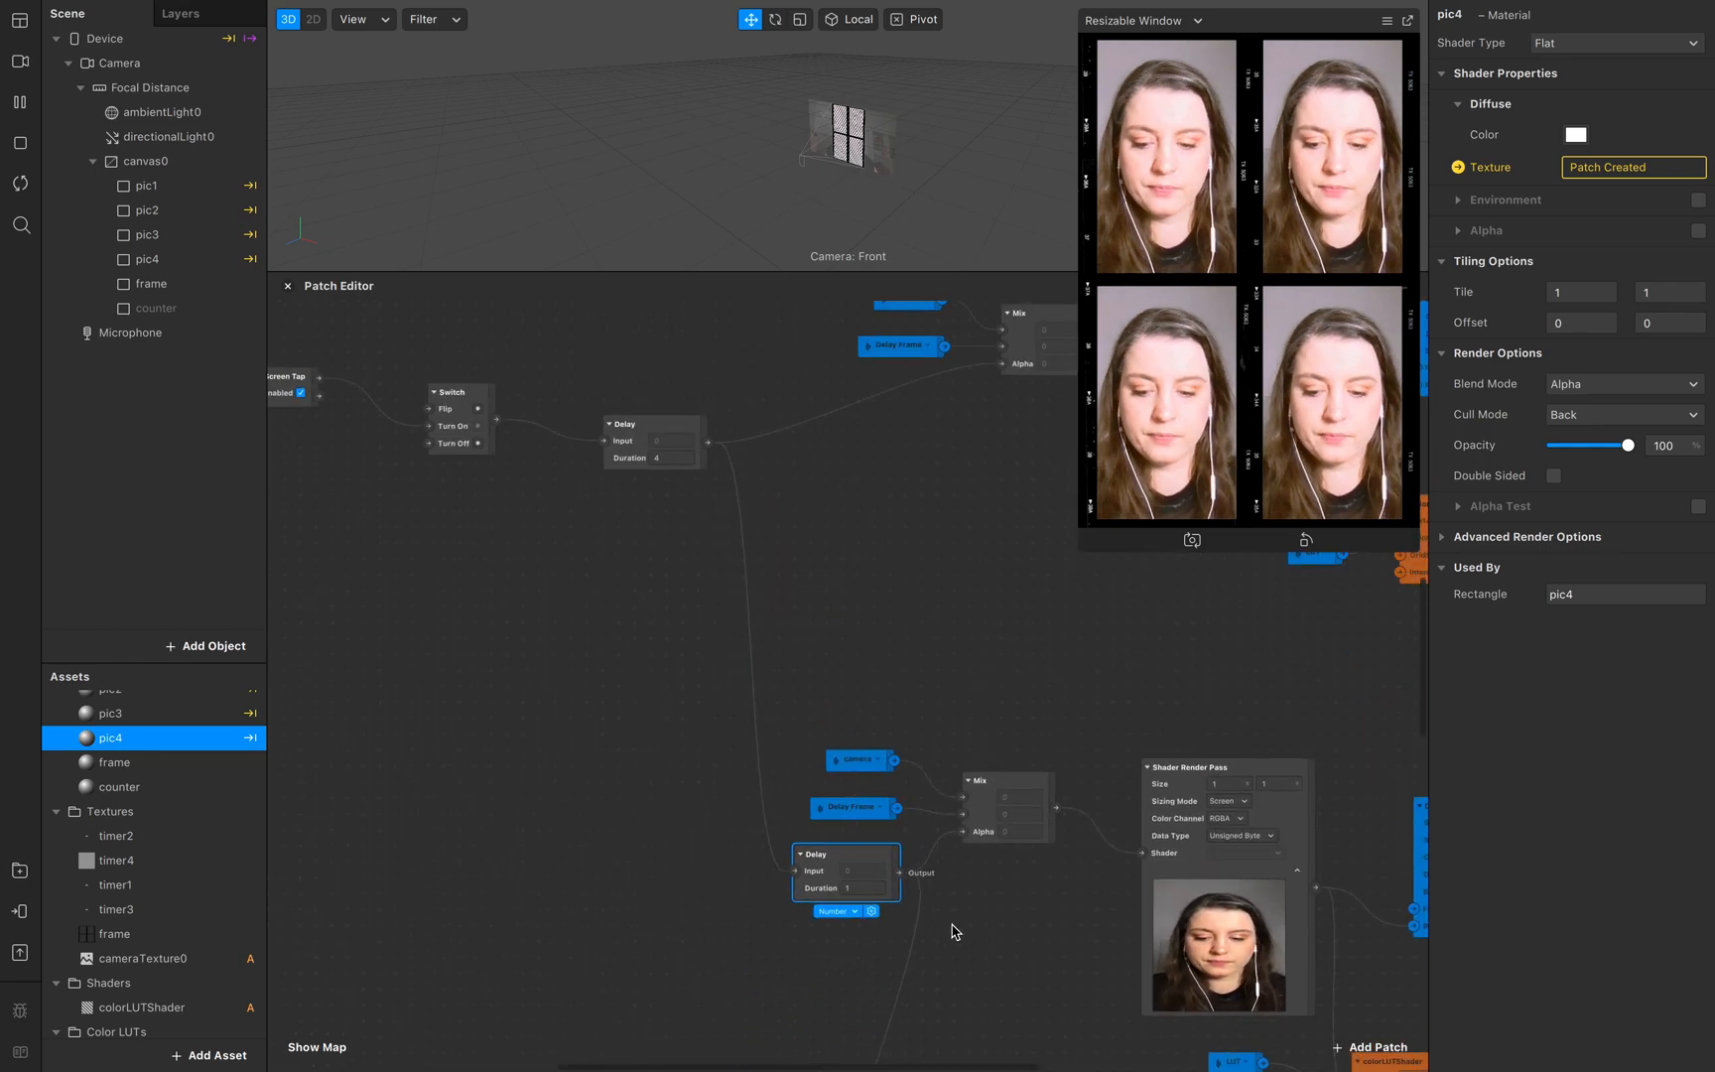
pyautogui.scroll(-3, 955, 928)
pyautogui.keyDown('ctrl'); pyautogui.scroll(-8, 955, 931); pyautogui.keyUp('ctrl')
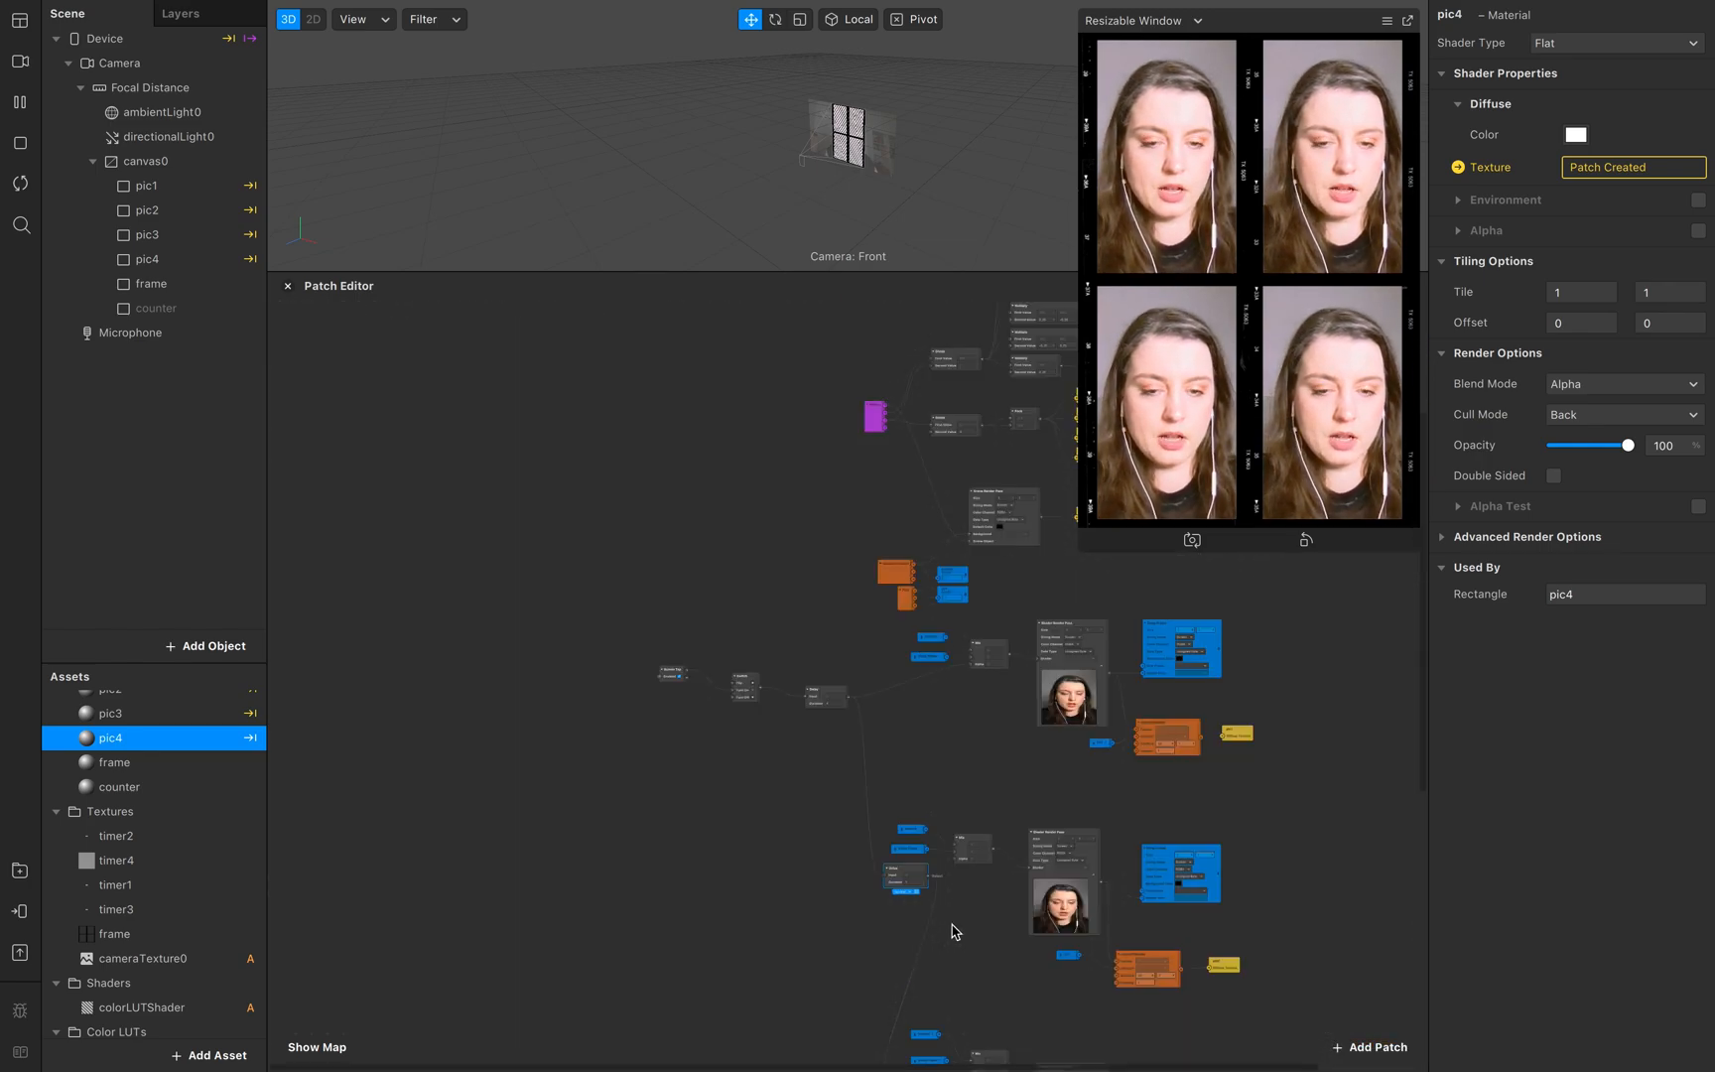
pyautogui.hscroll(5, 955, 931)
pyautogui.scroll(3, 955, 931)
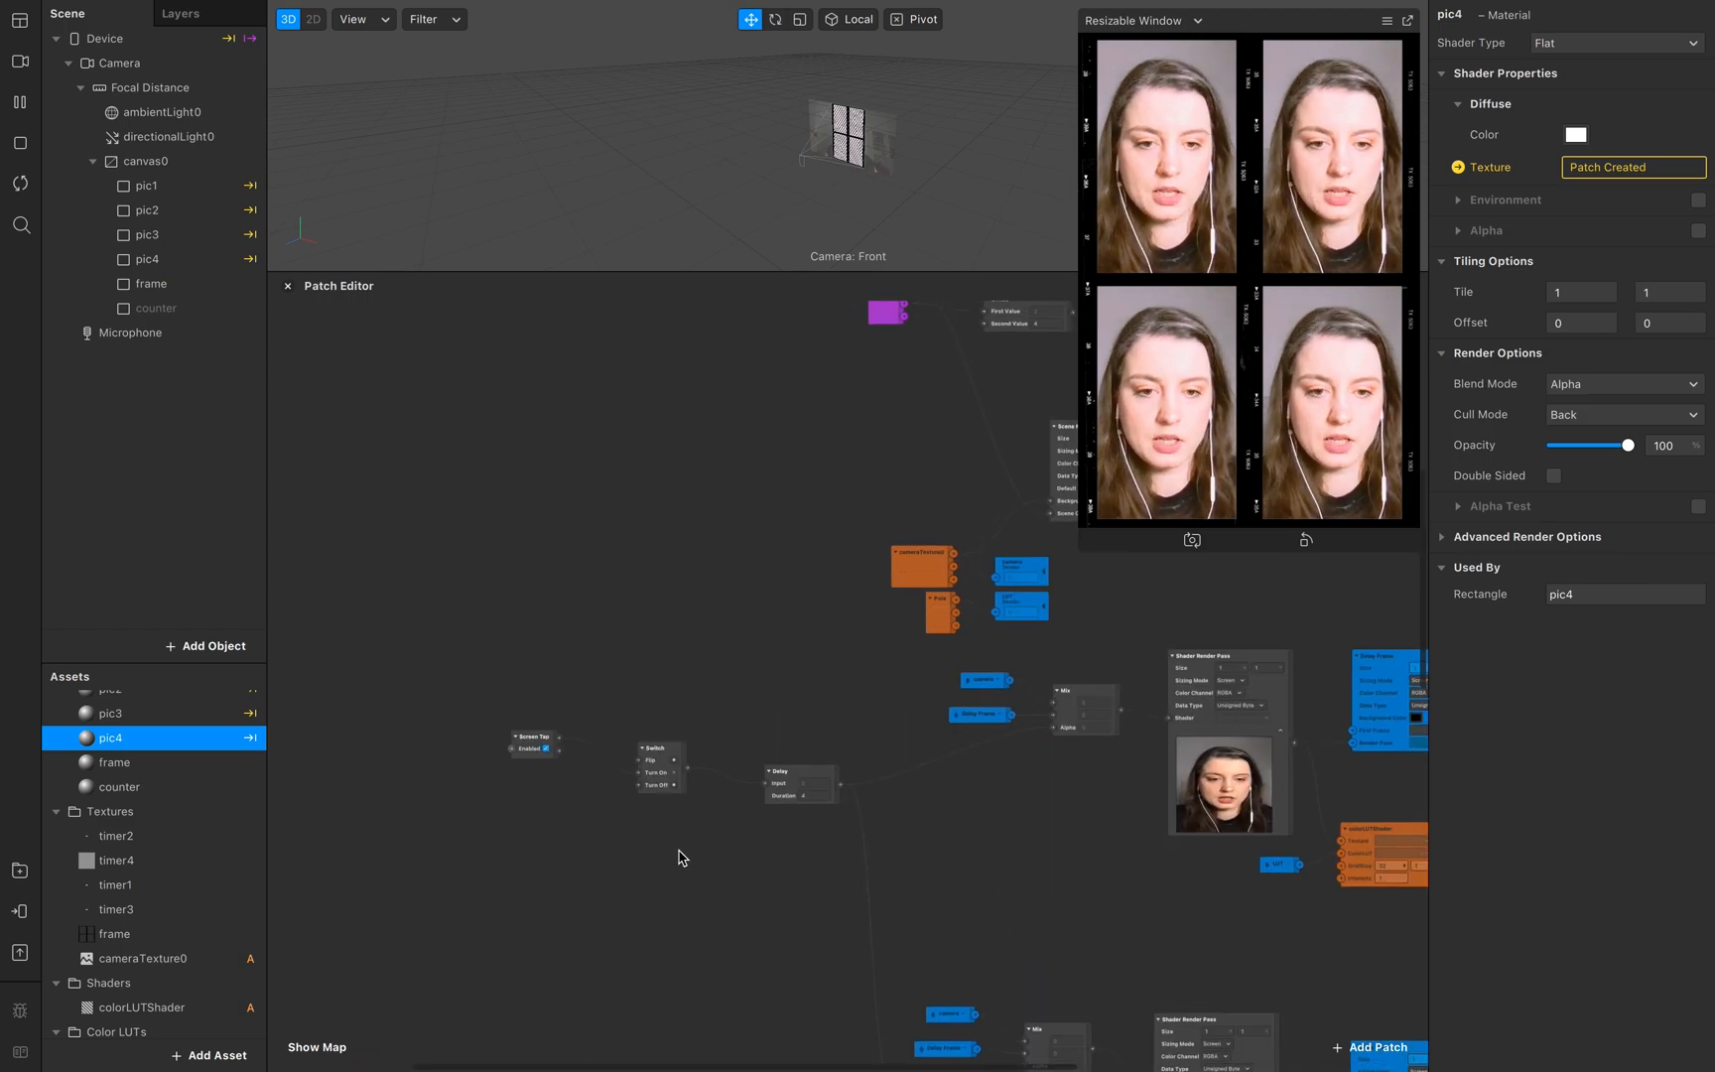
pyautogui.scroll(-3, 680, 857)
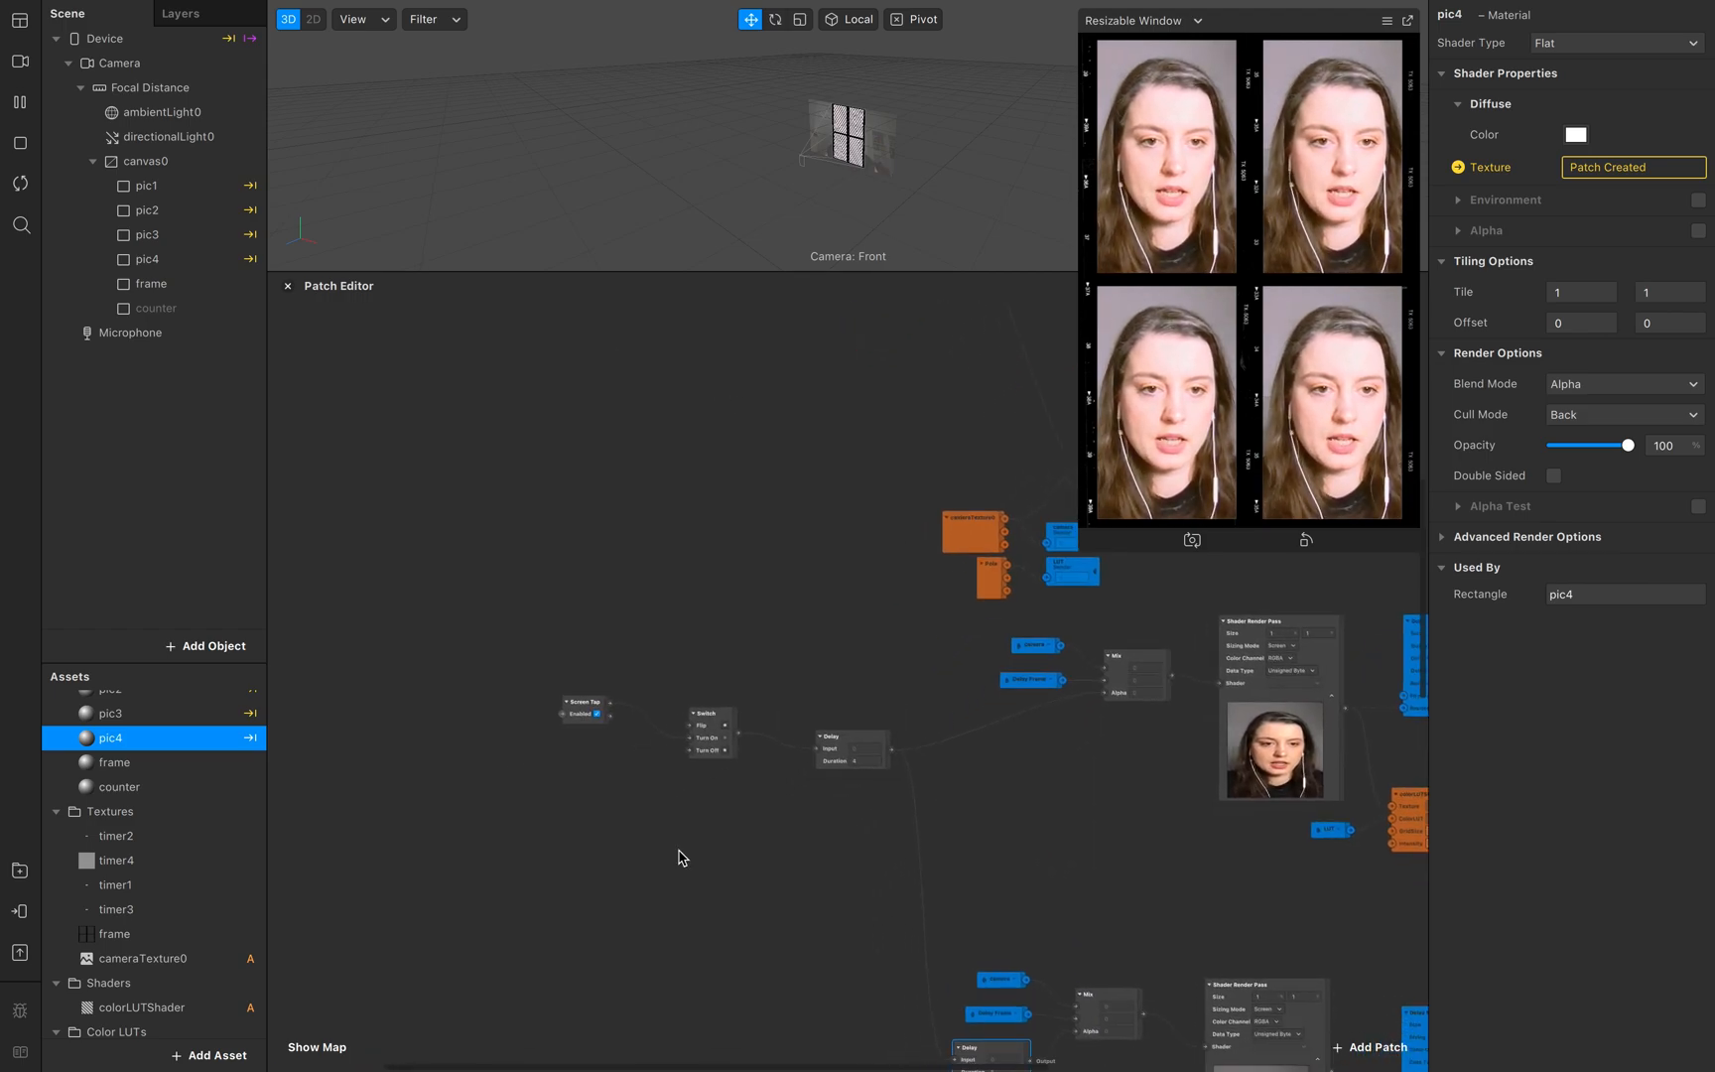
# Step: Make the counter rectangle visible and give the counter material a new animation sequence as its texture
pyautogui.click(151, 308)
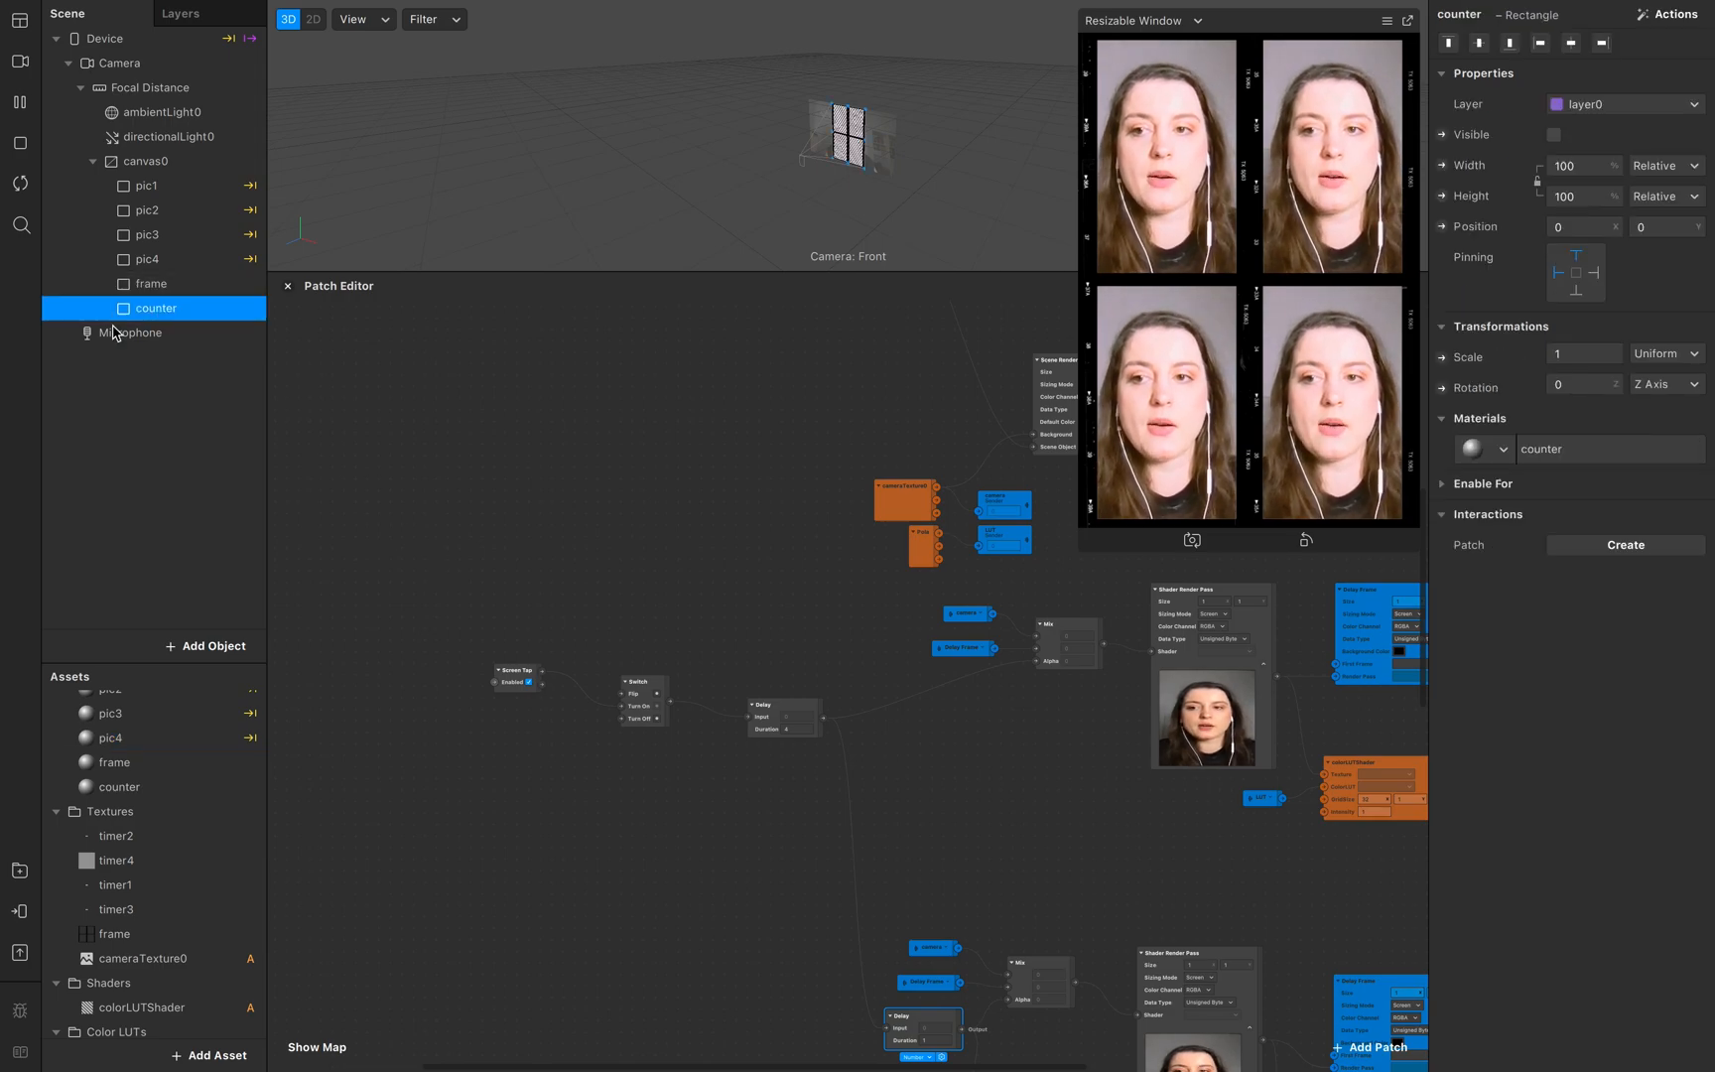
pyautogui.click(1553, 135)
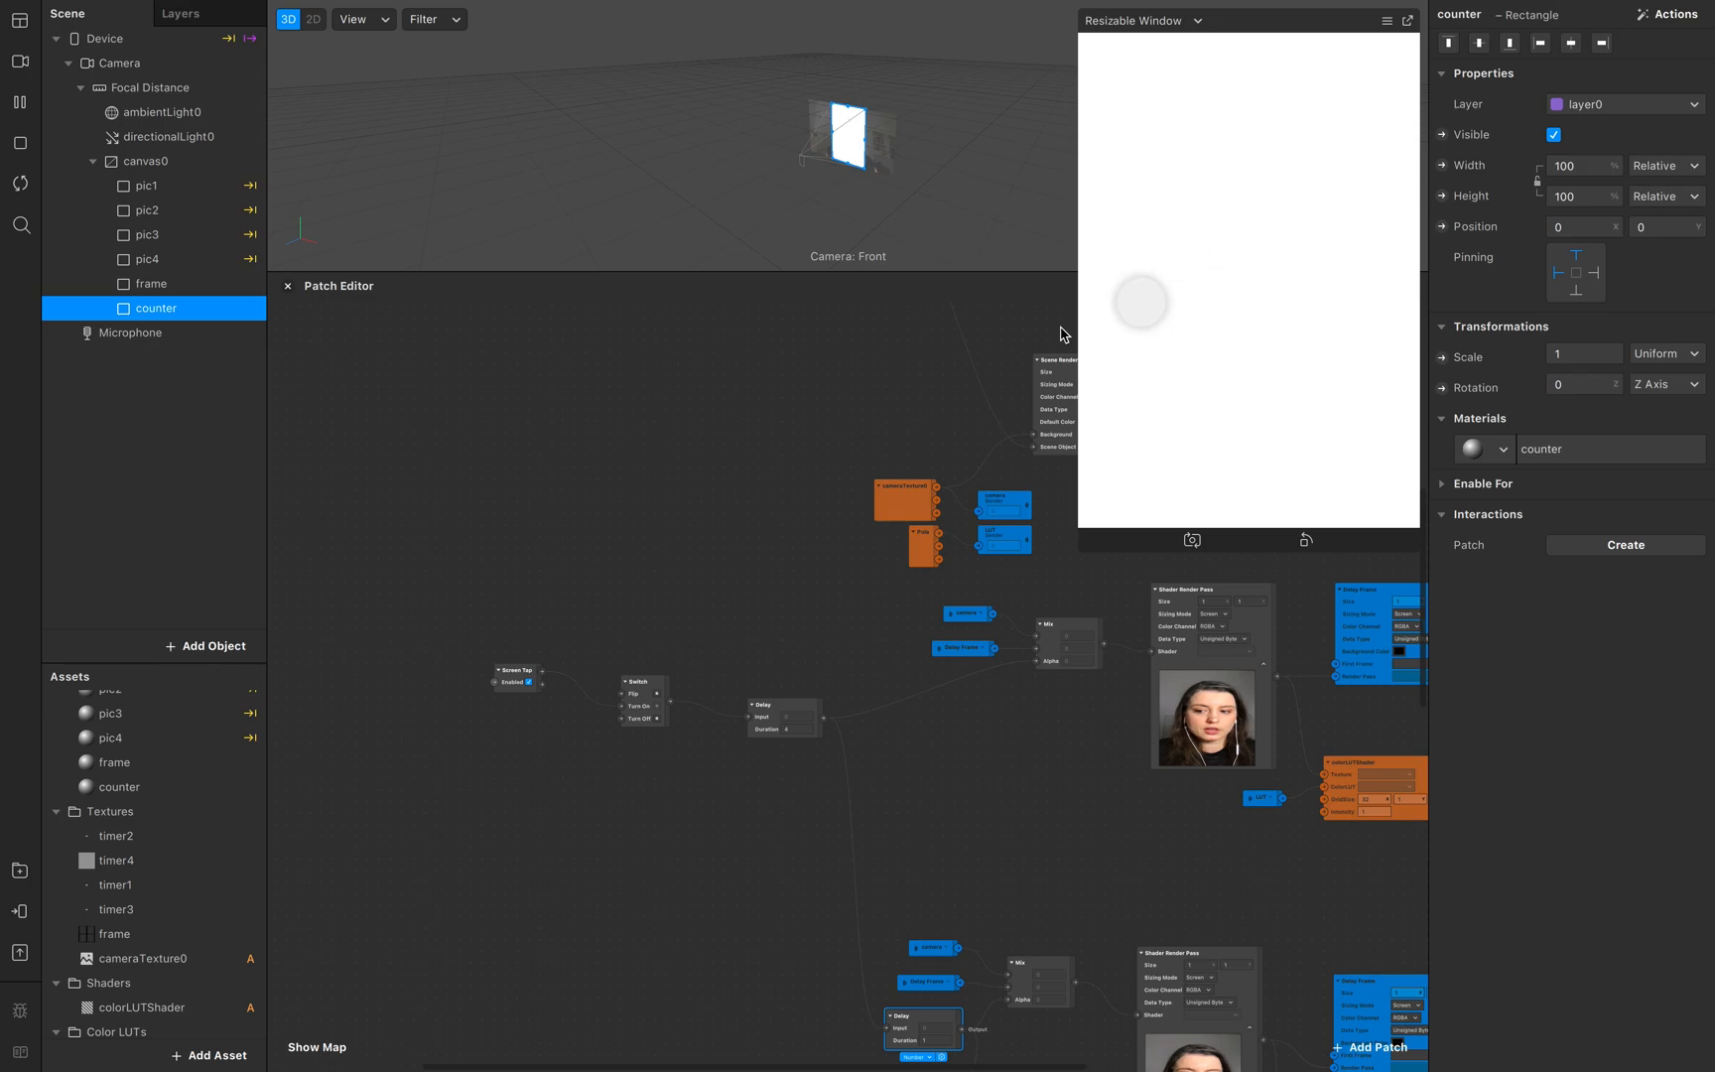
pyautogui.click(119, 786)
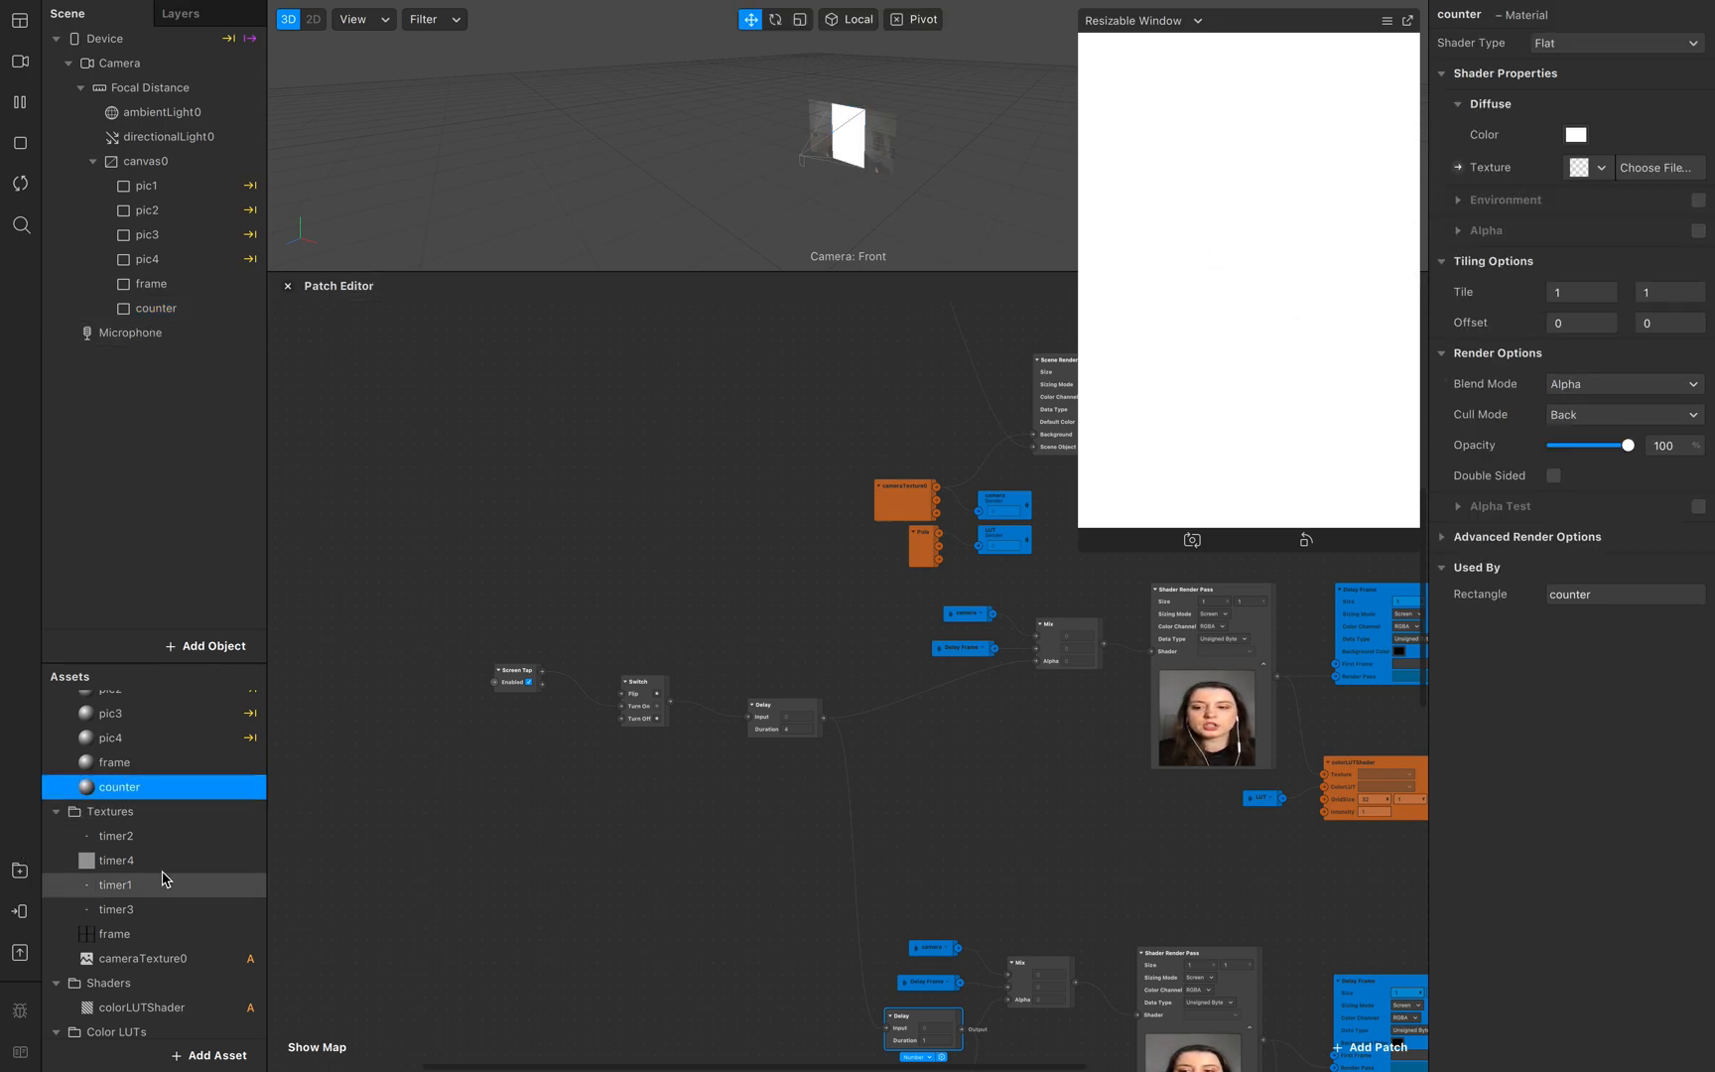
pyautogui.click(1605, 164)
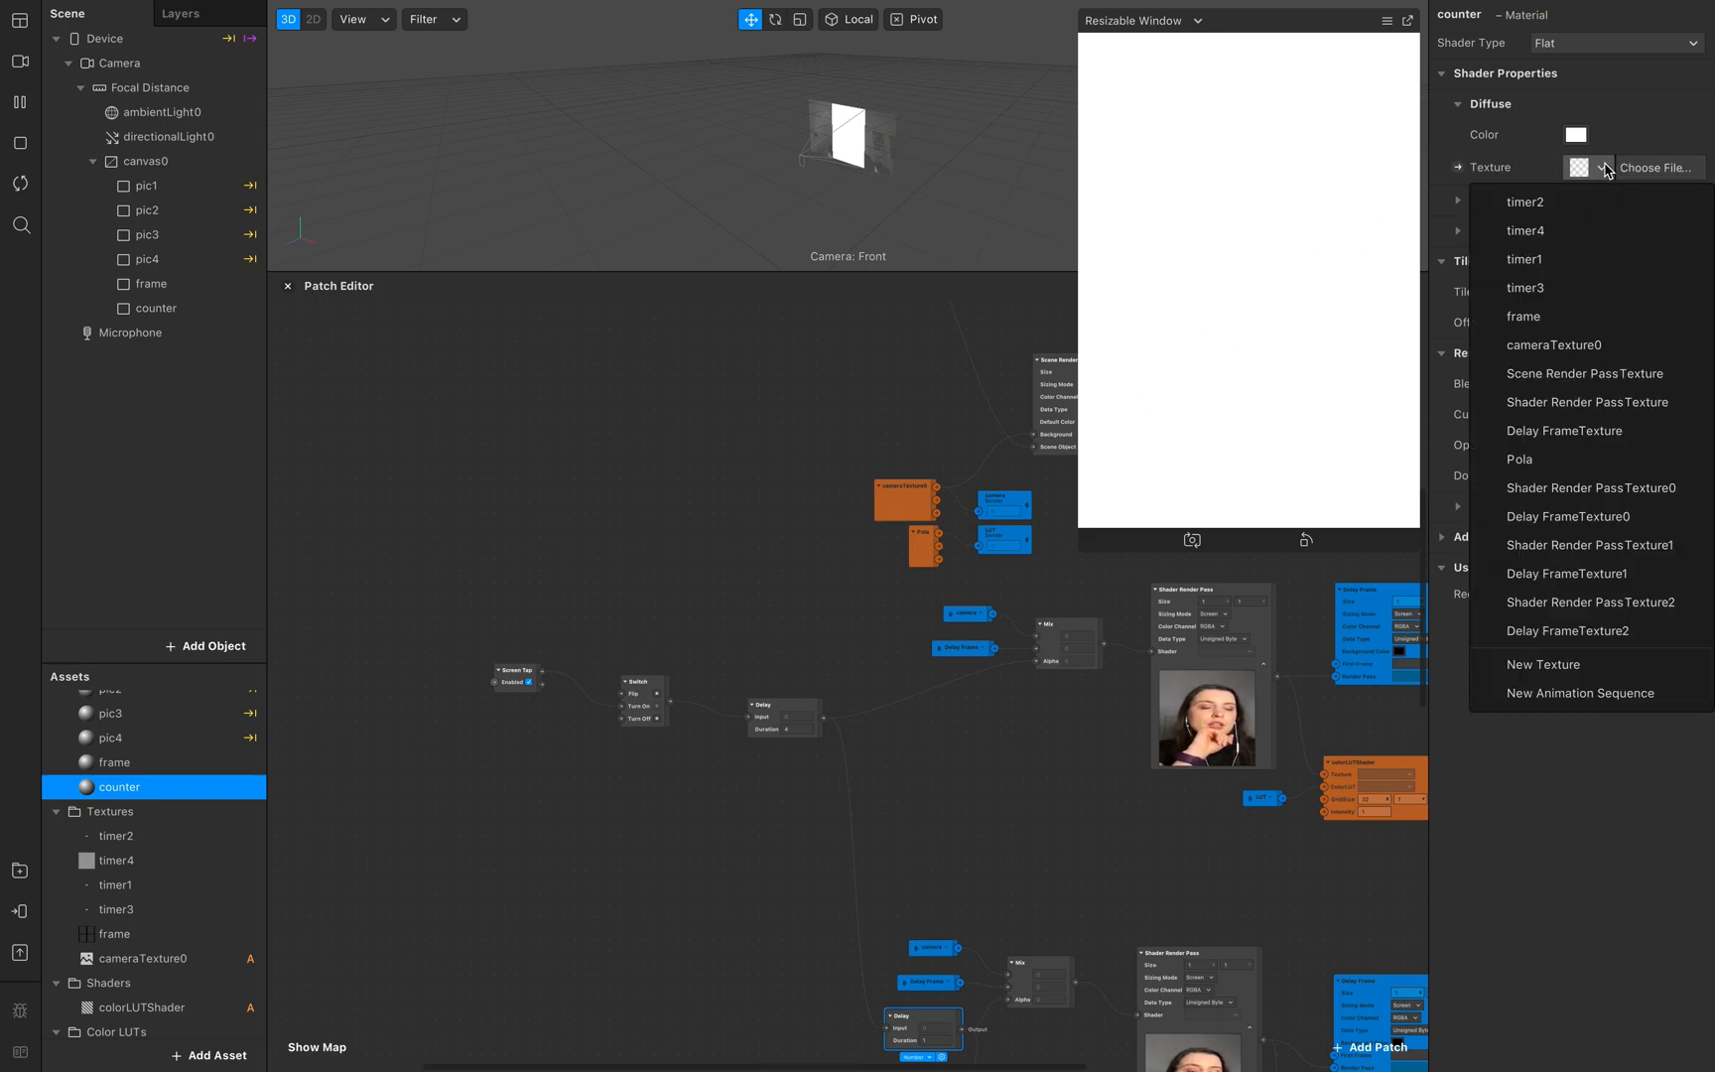
pyautogui.click(1627, 703)
# Step: Rename the new animation sequence as animation_counter
pyautogui.click(238, 1008)
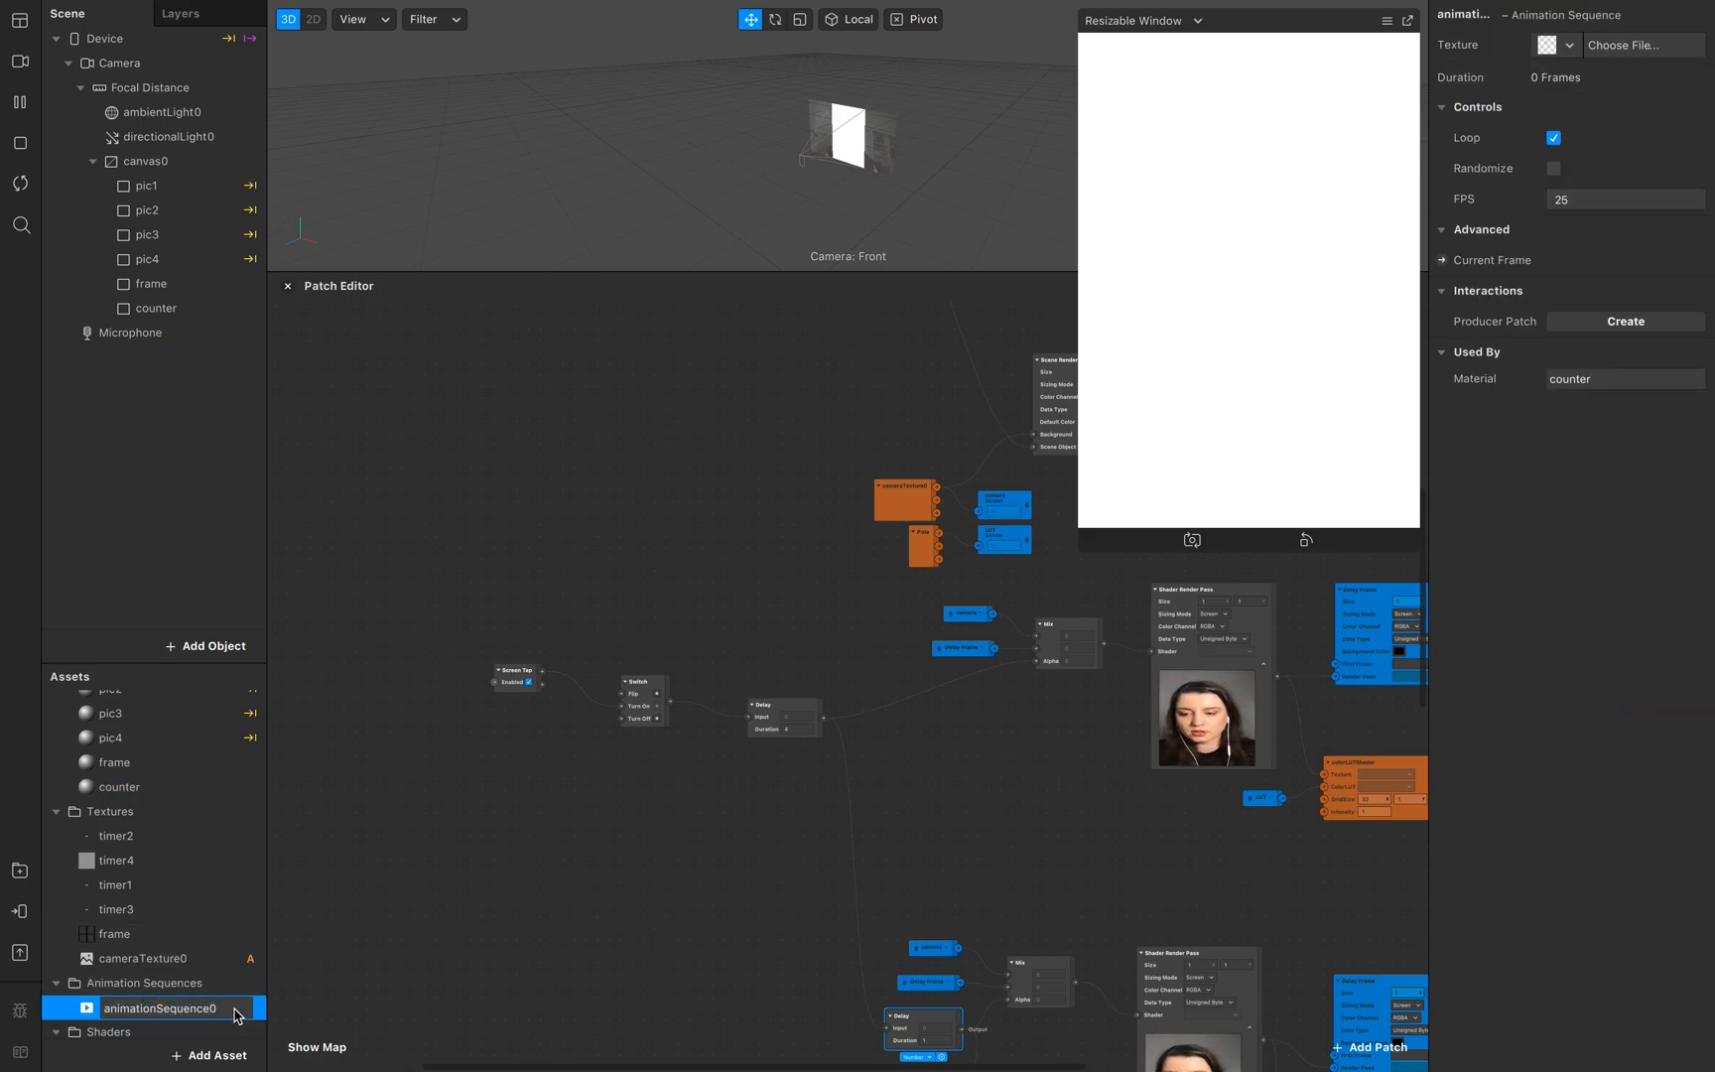
pyautogui.press('Left')
pyautogui.press('Left')
pyautogui.press('Left')
pyautogui.press('Left')
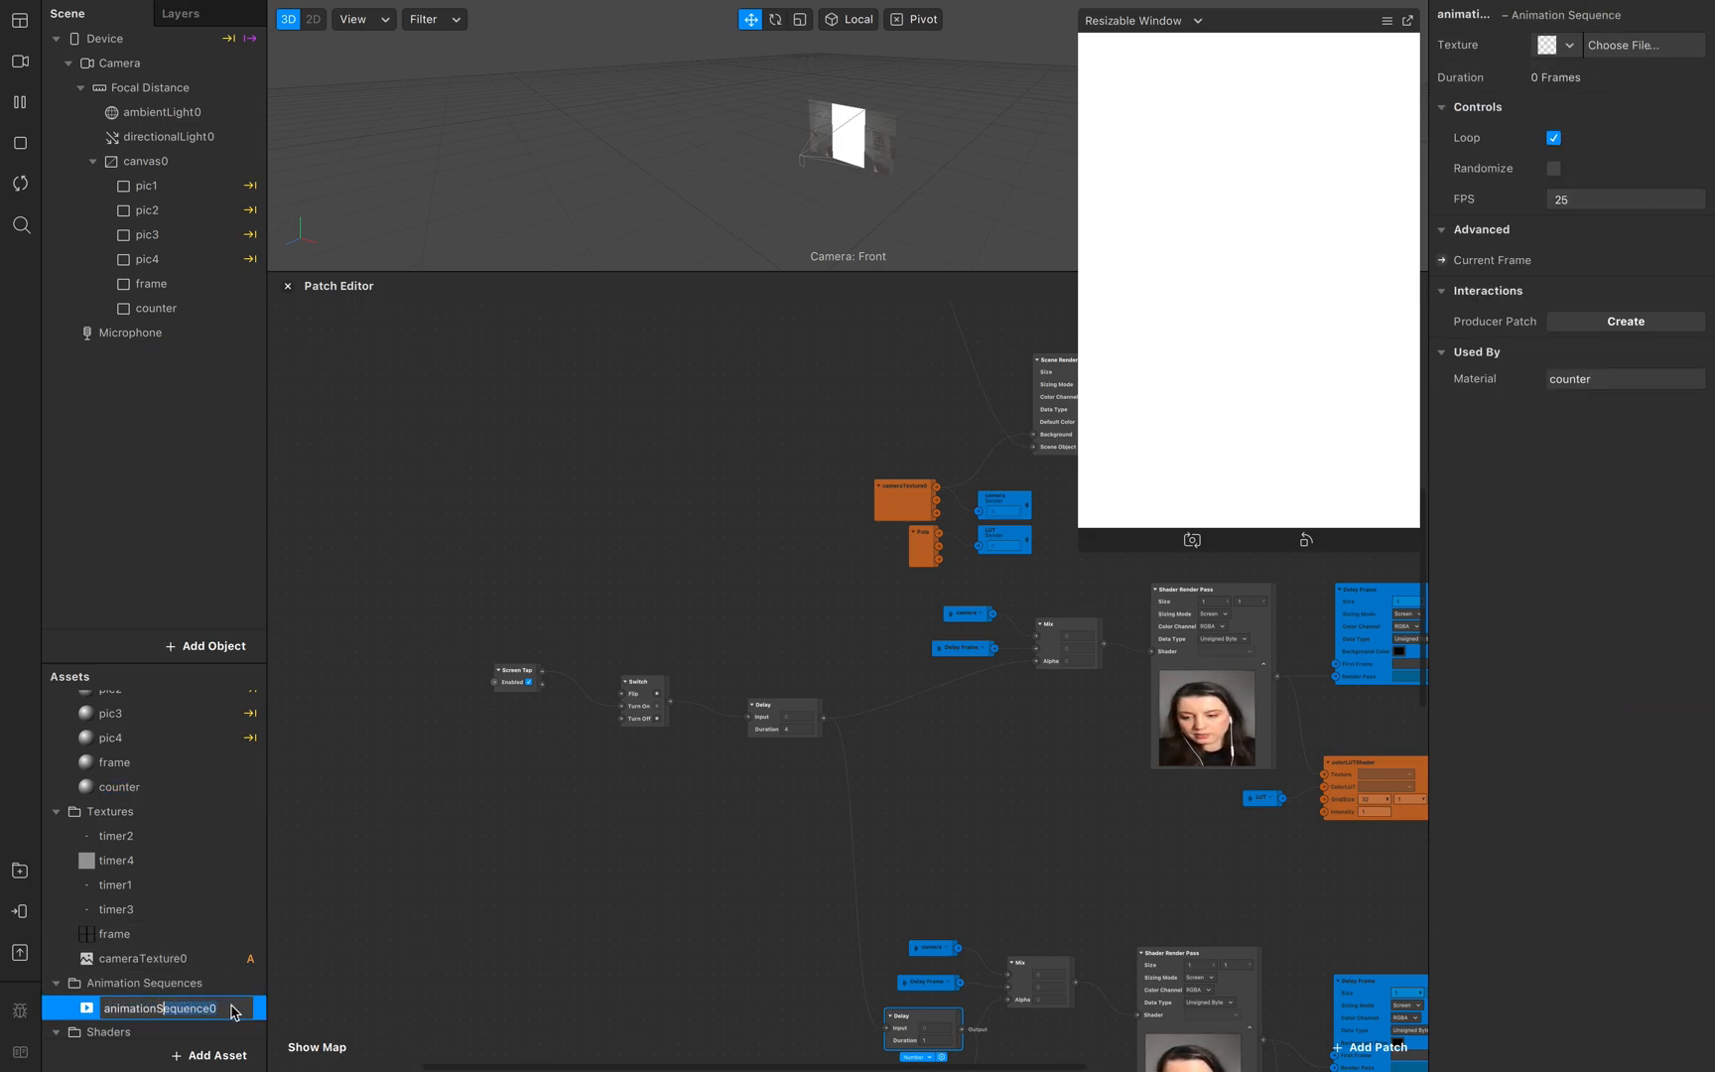
pyautogui.write('_counter')
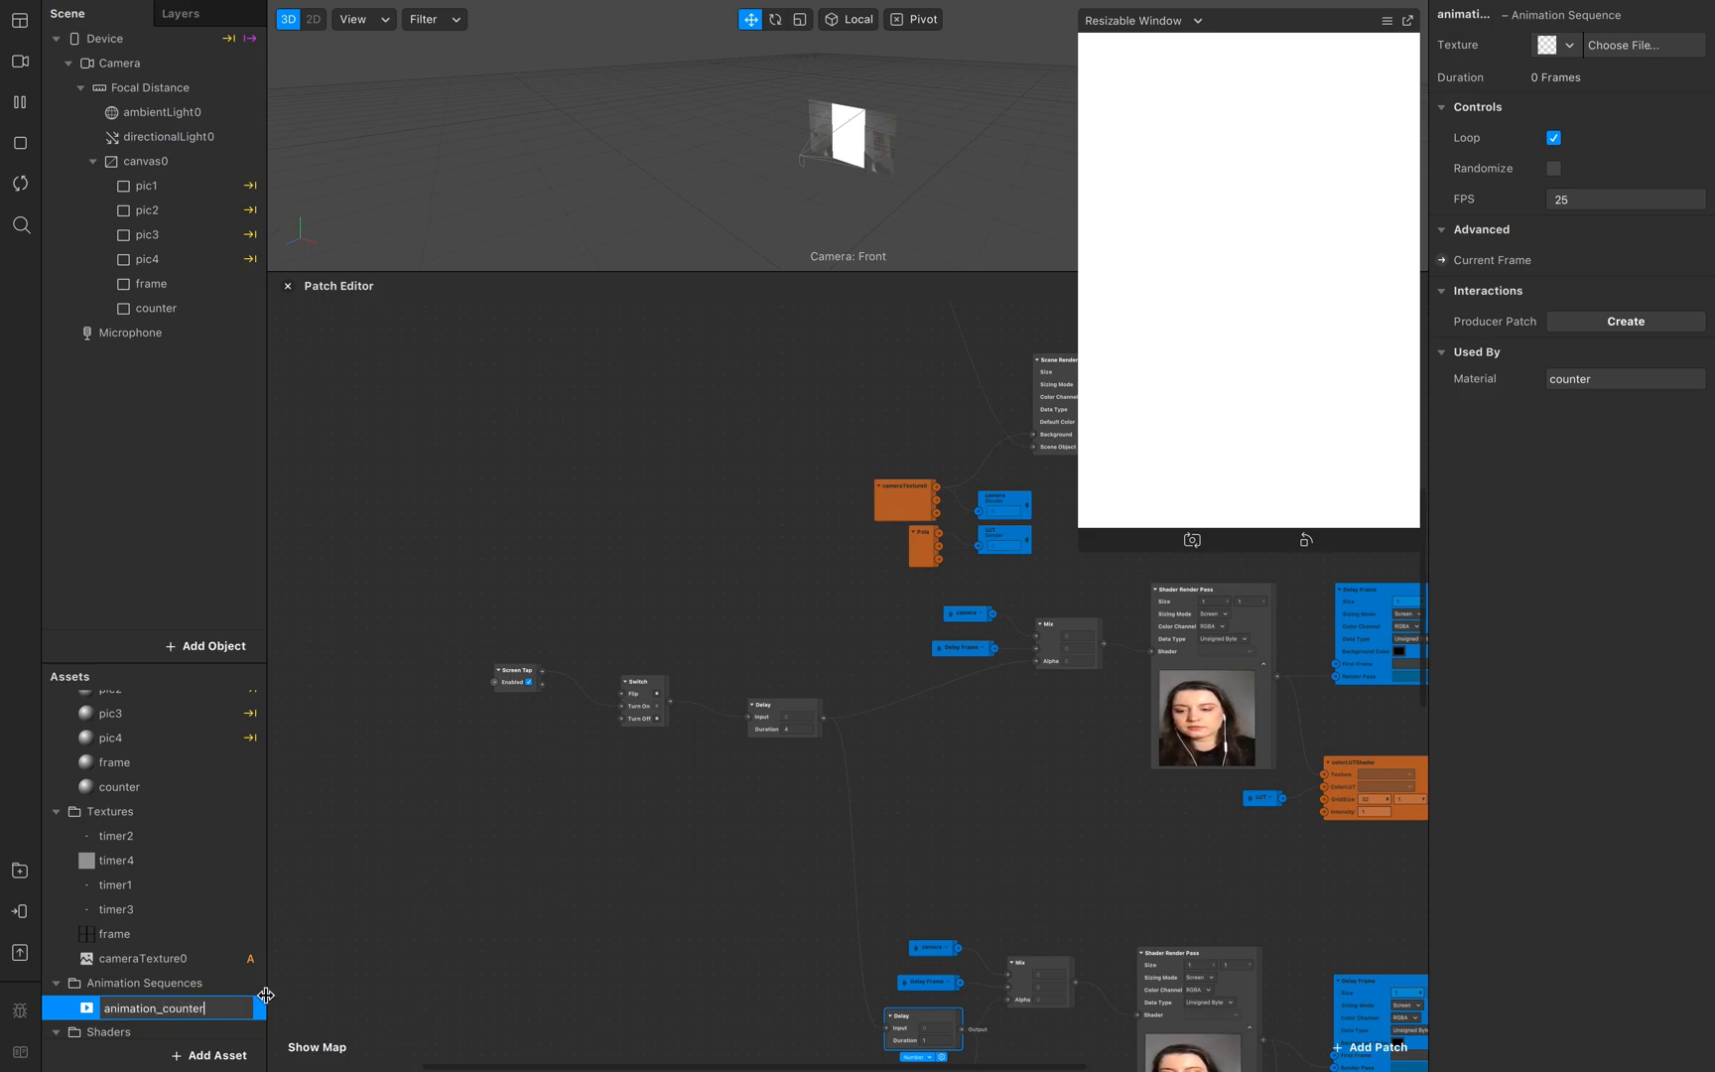
pyautogui.click(335, 977)
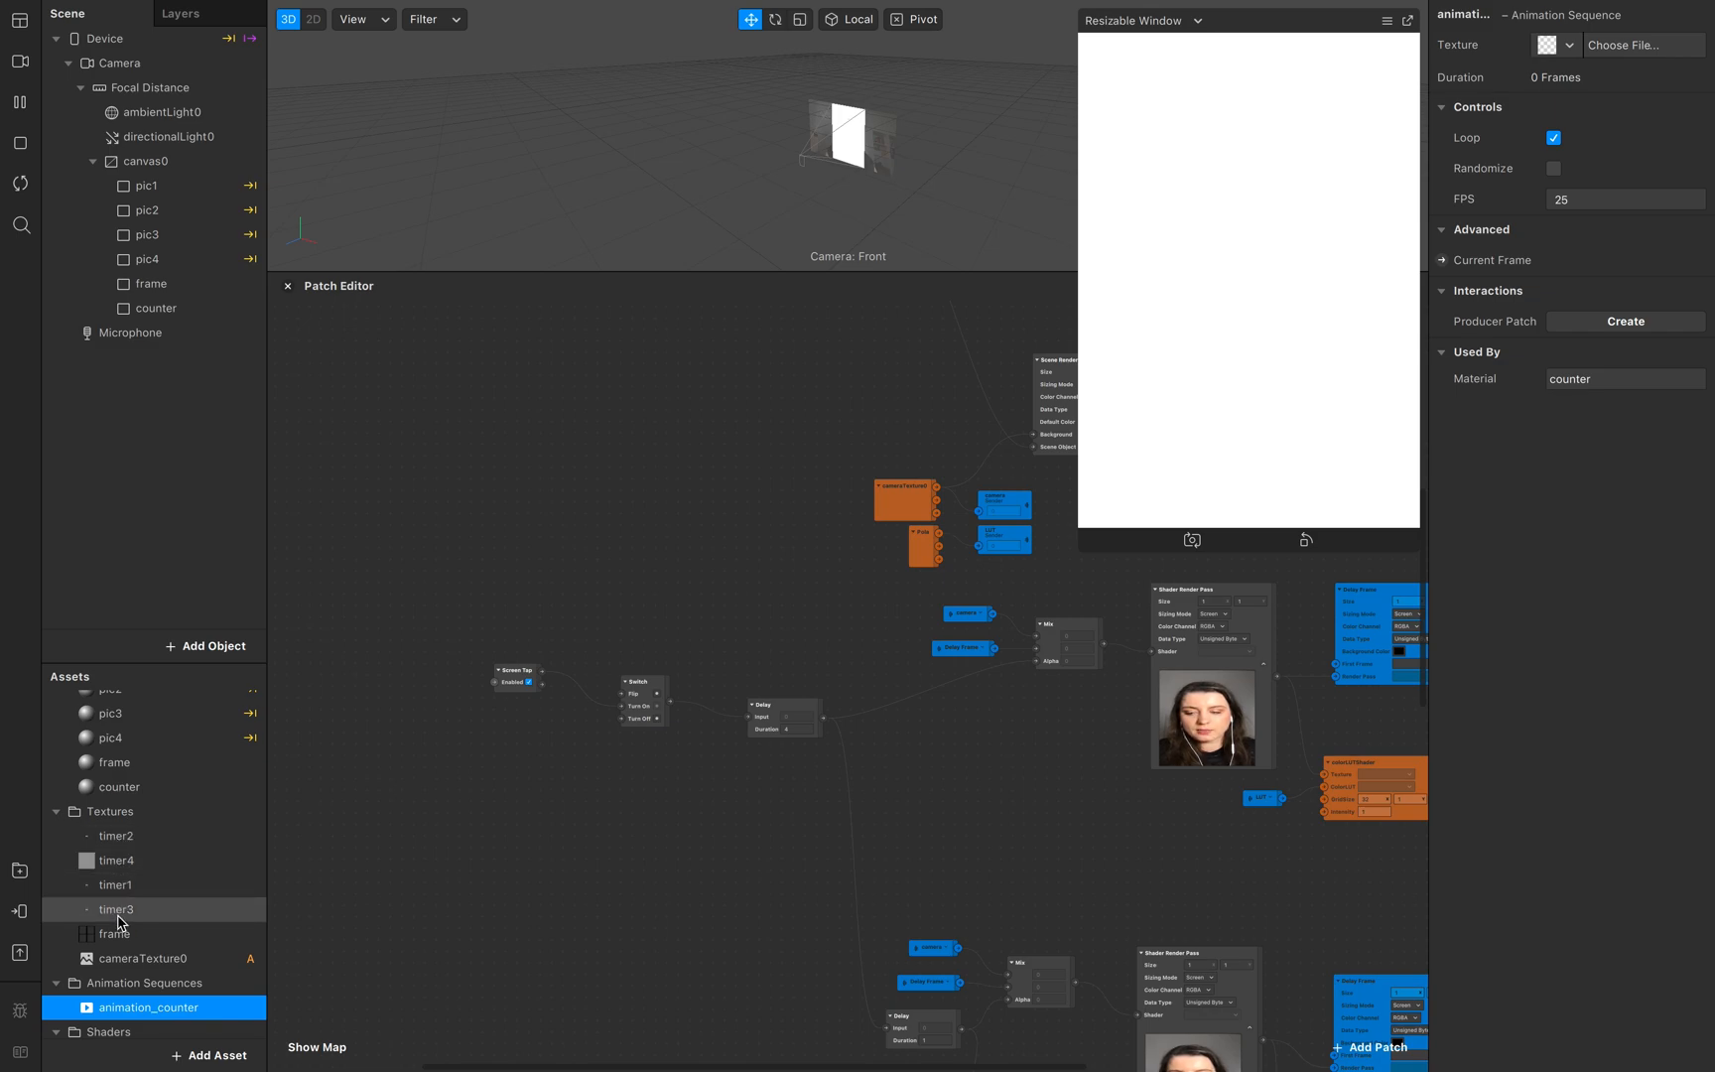
# Step: Combine the timer1, timer2, timer3 and timer4 textures by setting their type to Texture Sequence
pyautogui.click(119, 836)
pyautogui.keyDown('shift'); pyautogui.click(127, 863); pyautogui.keyUp('shift')
pyautogui.keyDown('shift'); pyautogui.click(130, 886); pyautogui.keyUp('shift')
pyautogui.keyDown('shift'); pyautogui.click(136, 909); pyautogui.keyUp('shift')
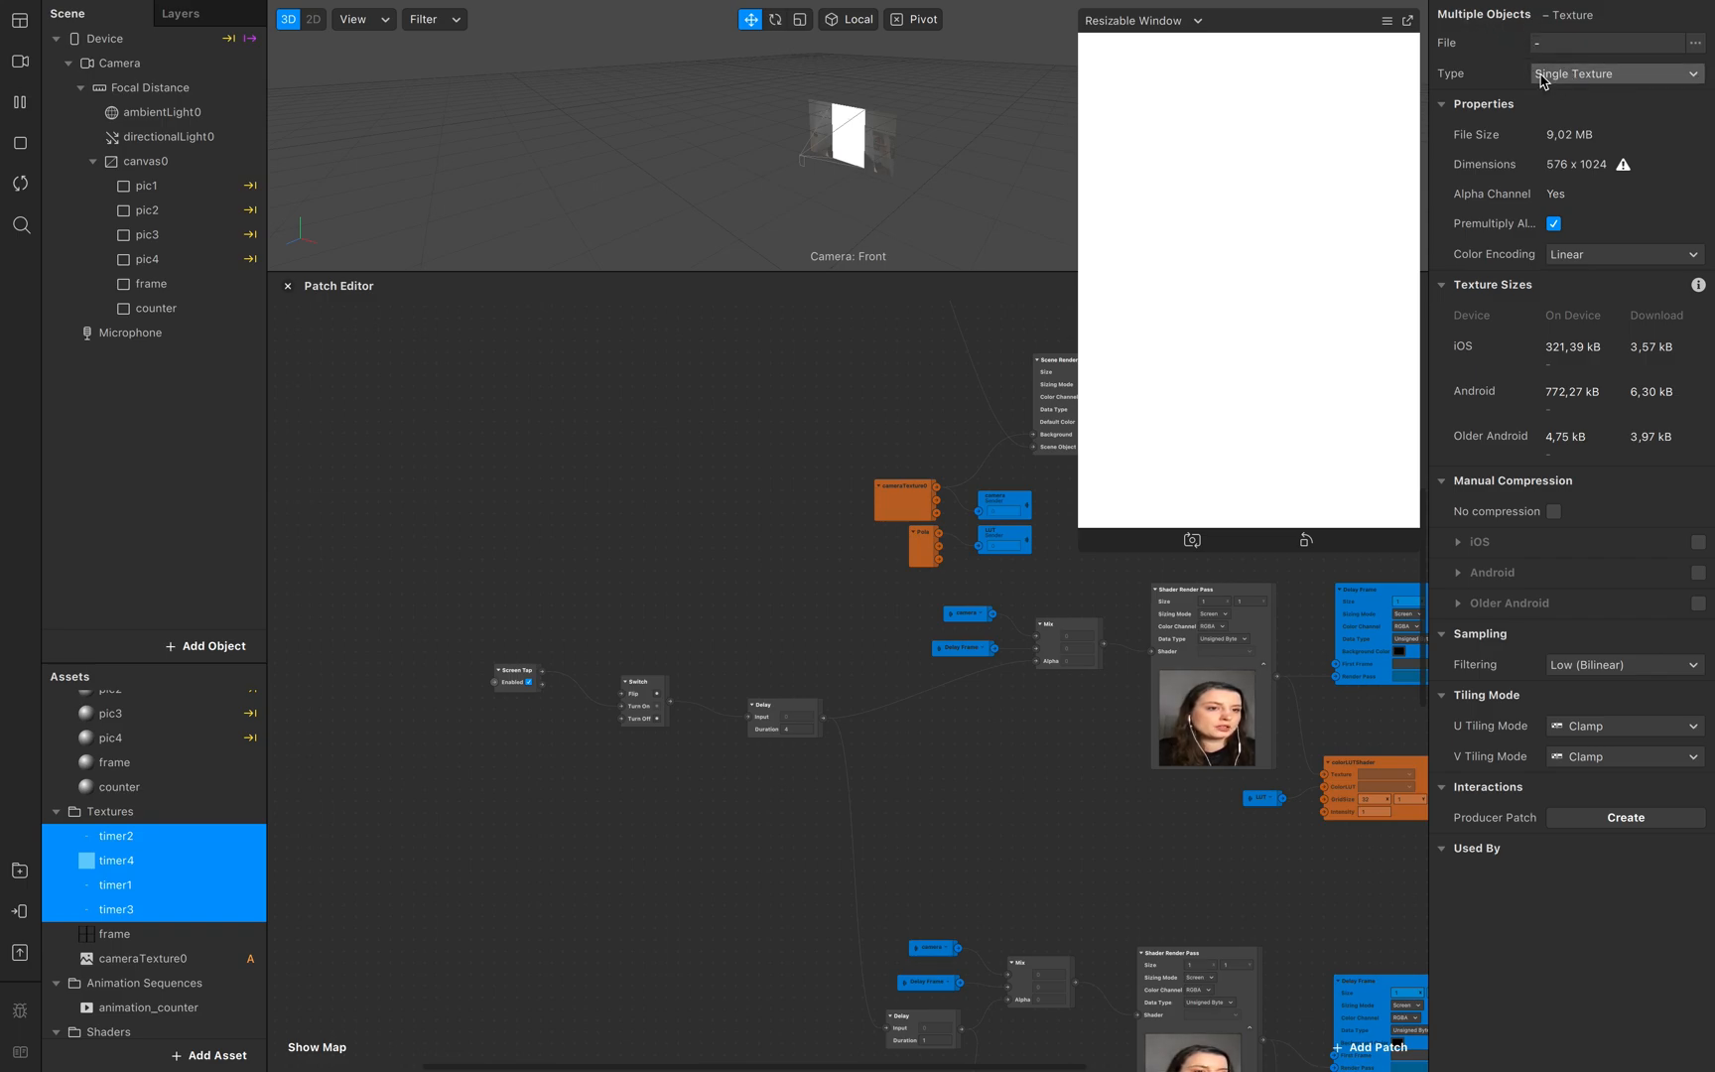
pyautogui.click(1695, 81)
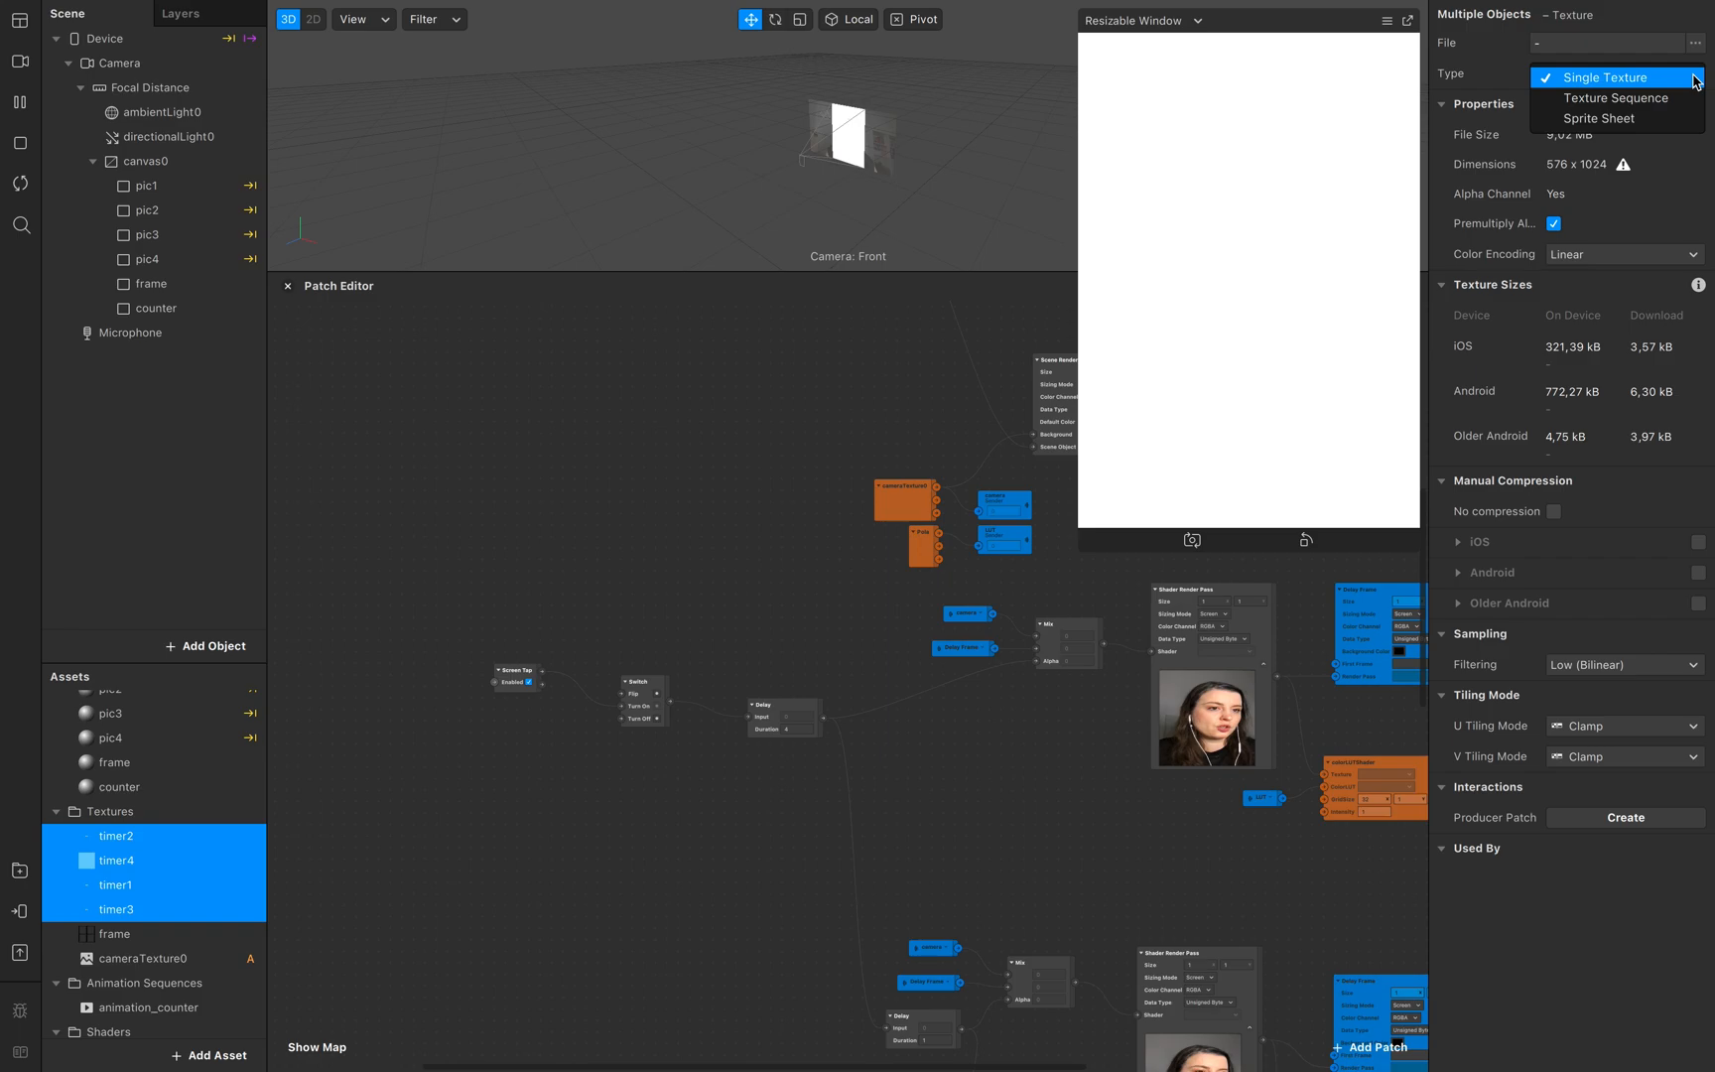
pyautogui.click(1652, 98)
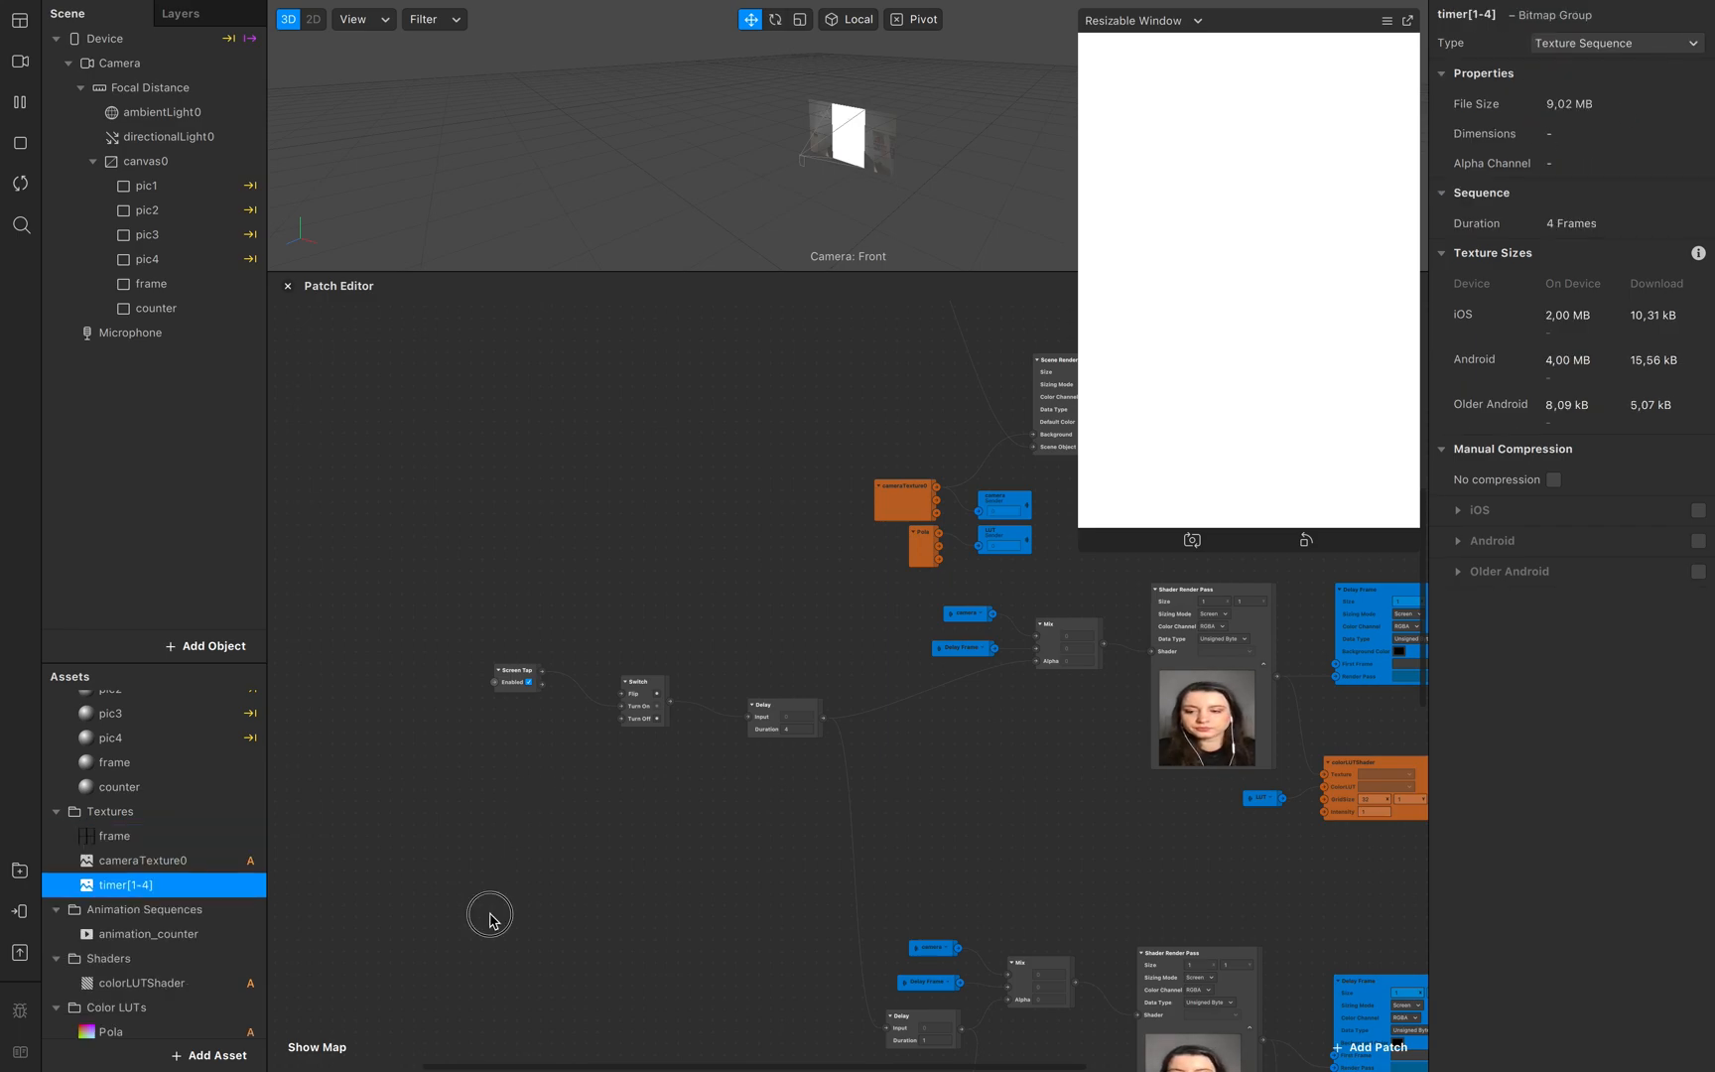
# Step: Assign the timer[1-4] texture sequence to animation_counter
pyautogui.click(149, 934)
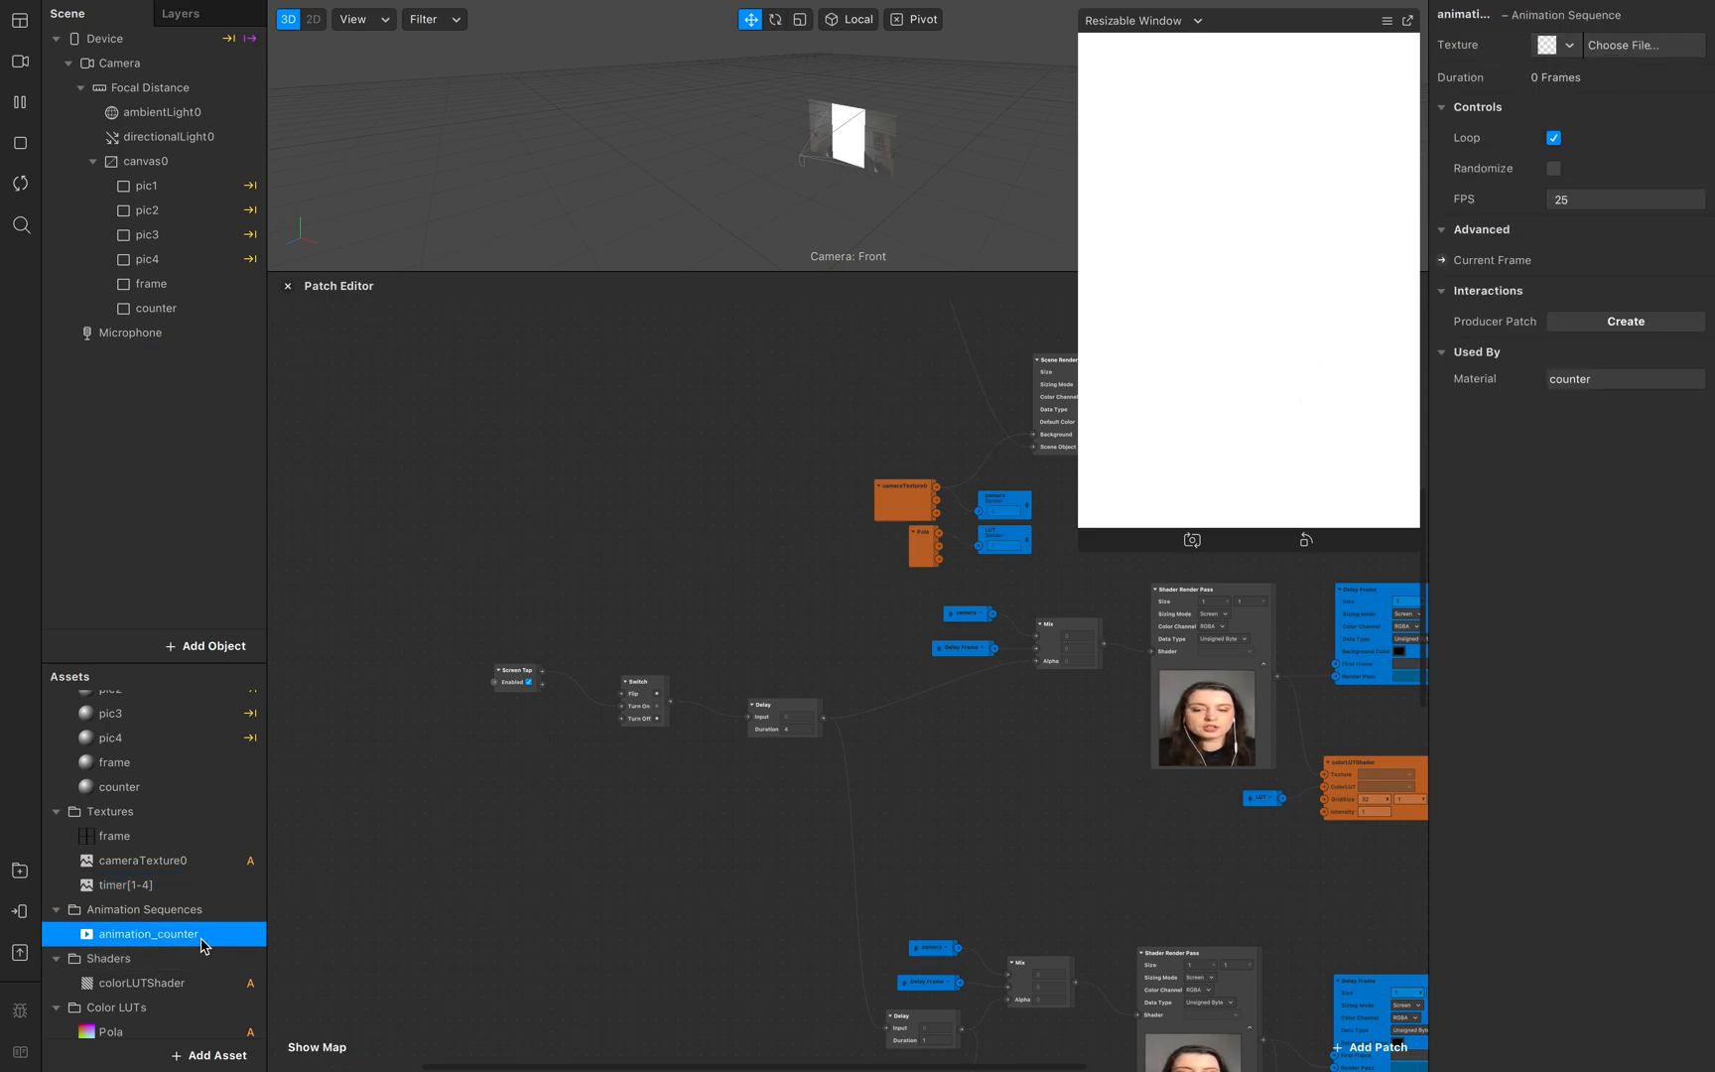
pyautogui.click(1570, 46)
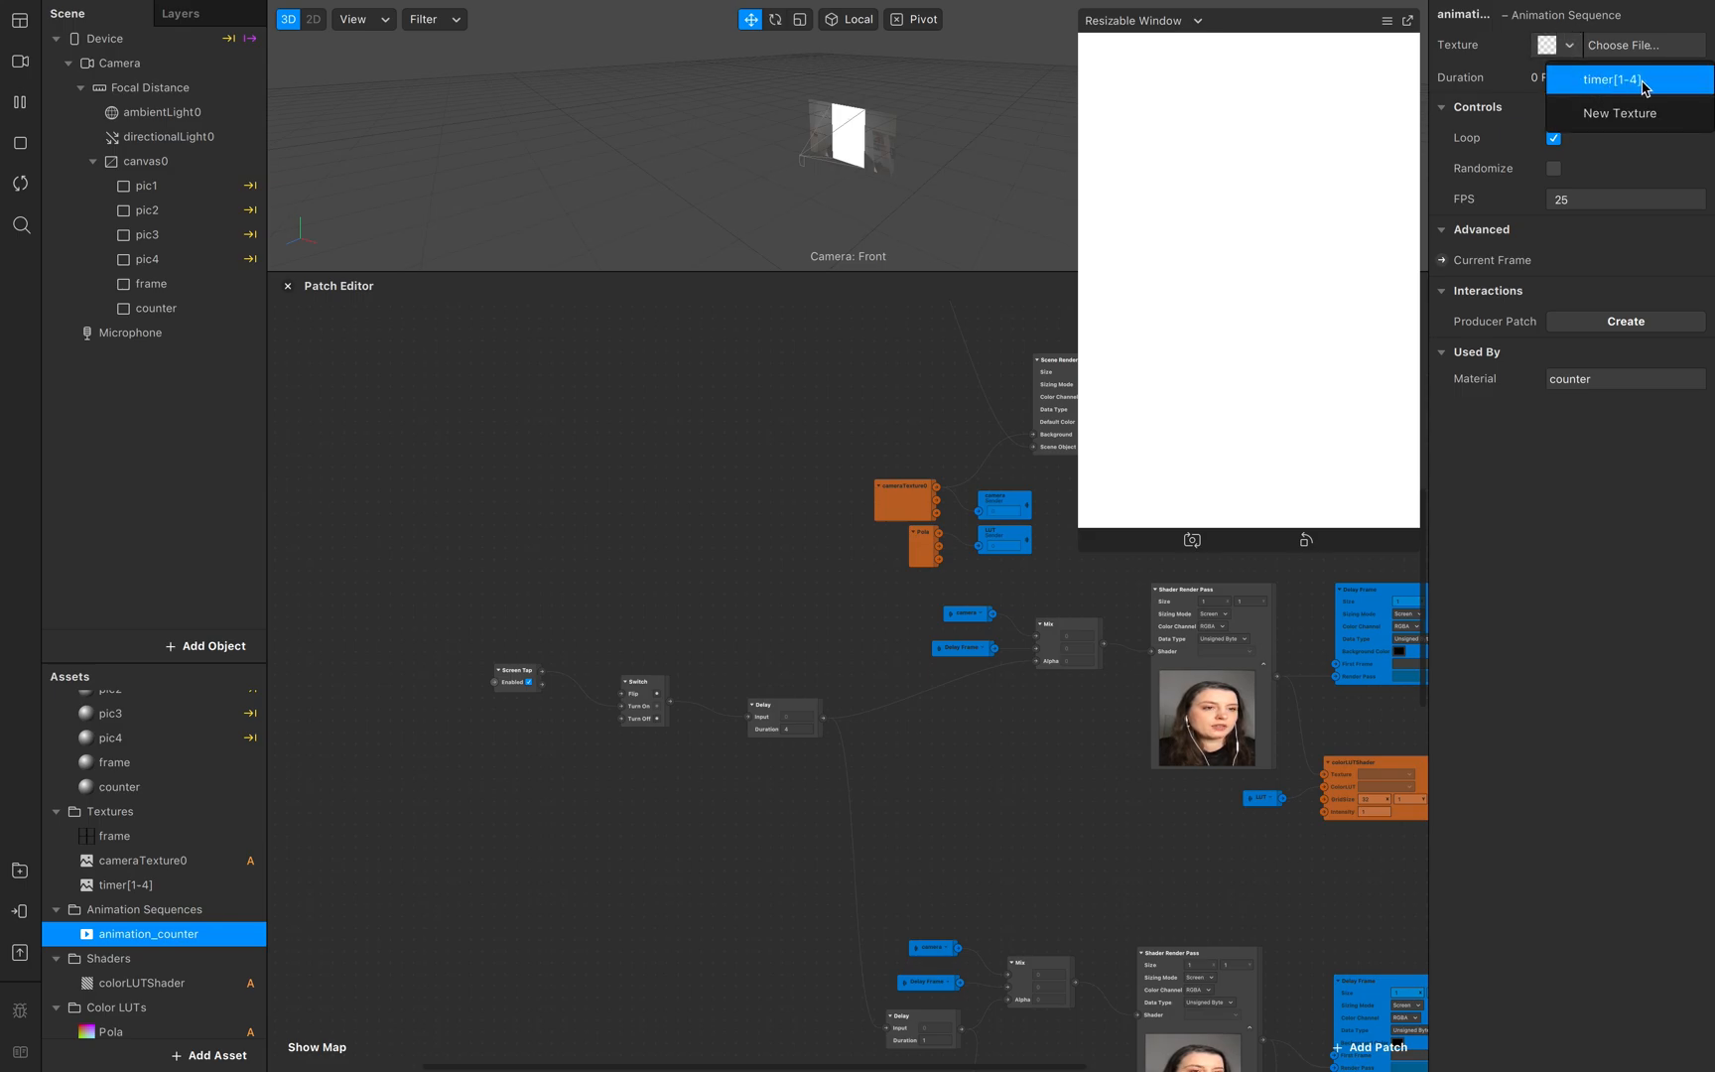
pyautogui.click(1647, 81)
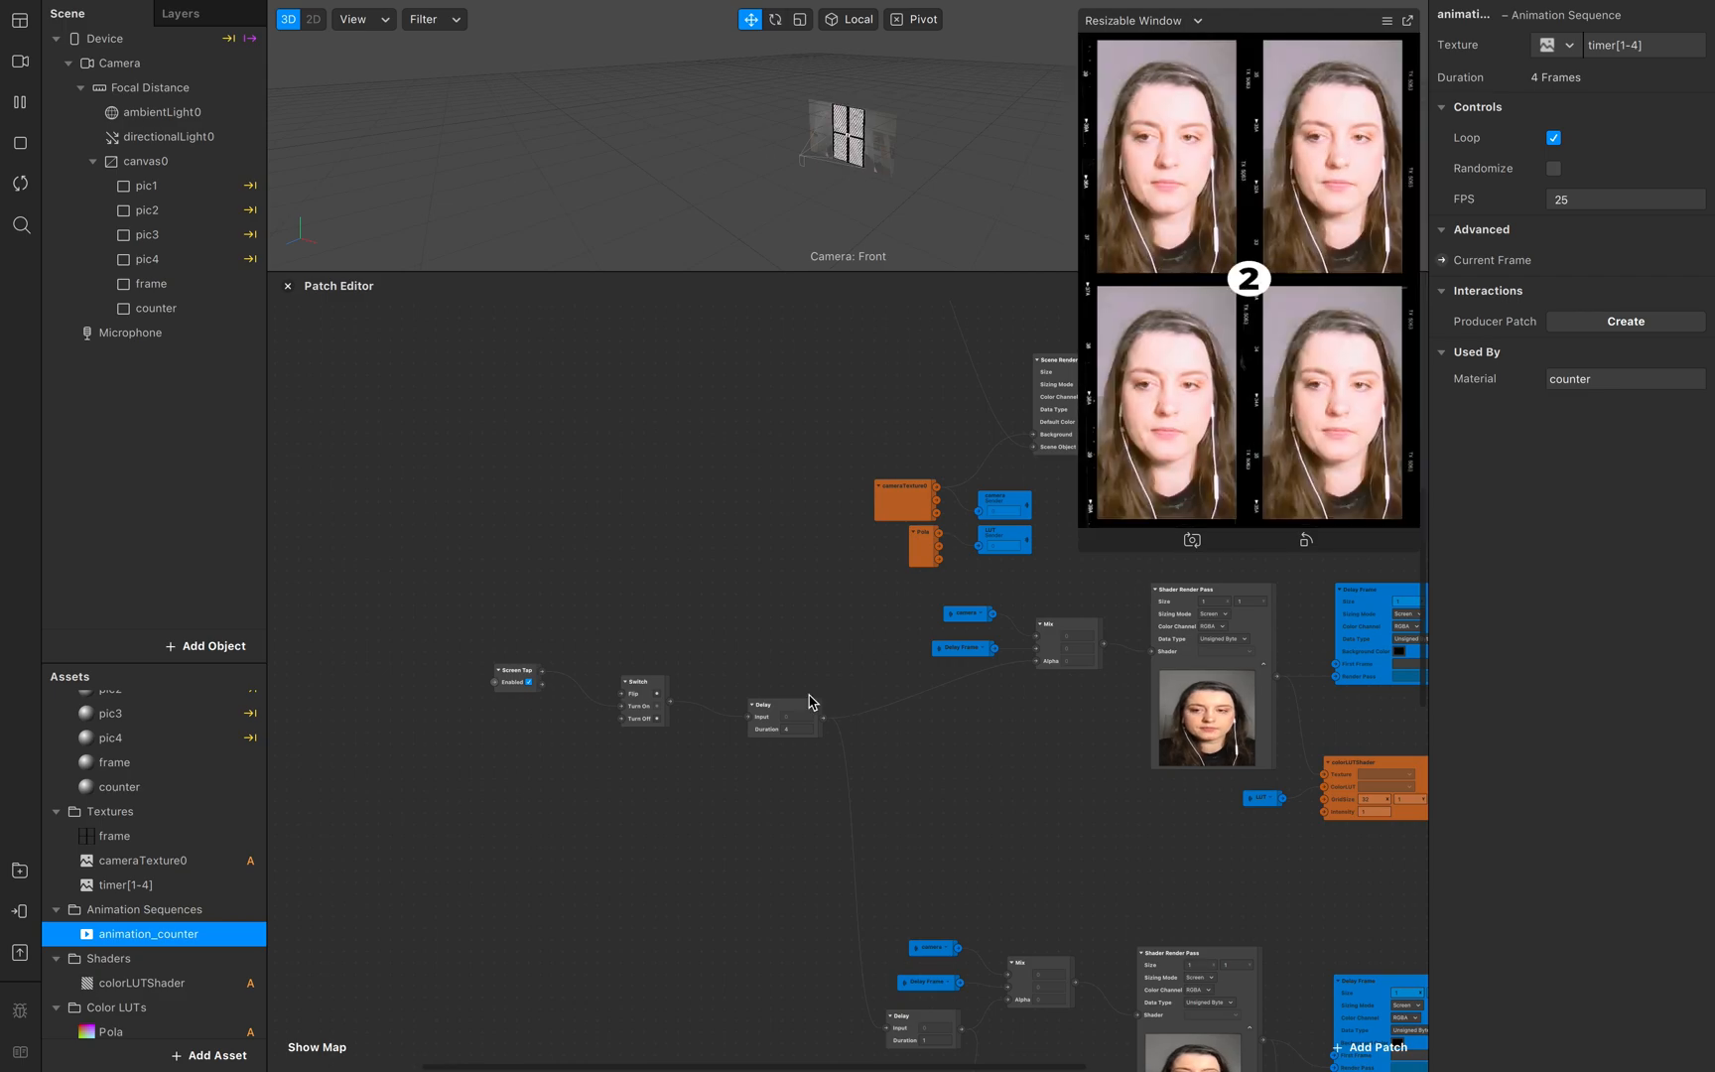
# Step: Move the Screen Tap and Switch patches away from the first Delay, and create animation_counter's Current Frame patch above that Delay
pyautogui.hscroll(5, 740, 693)
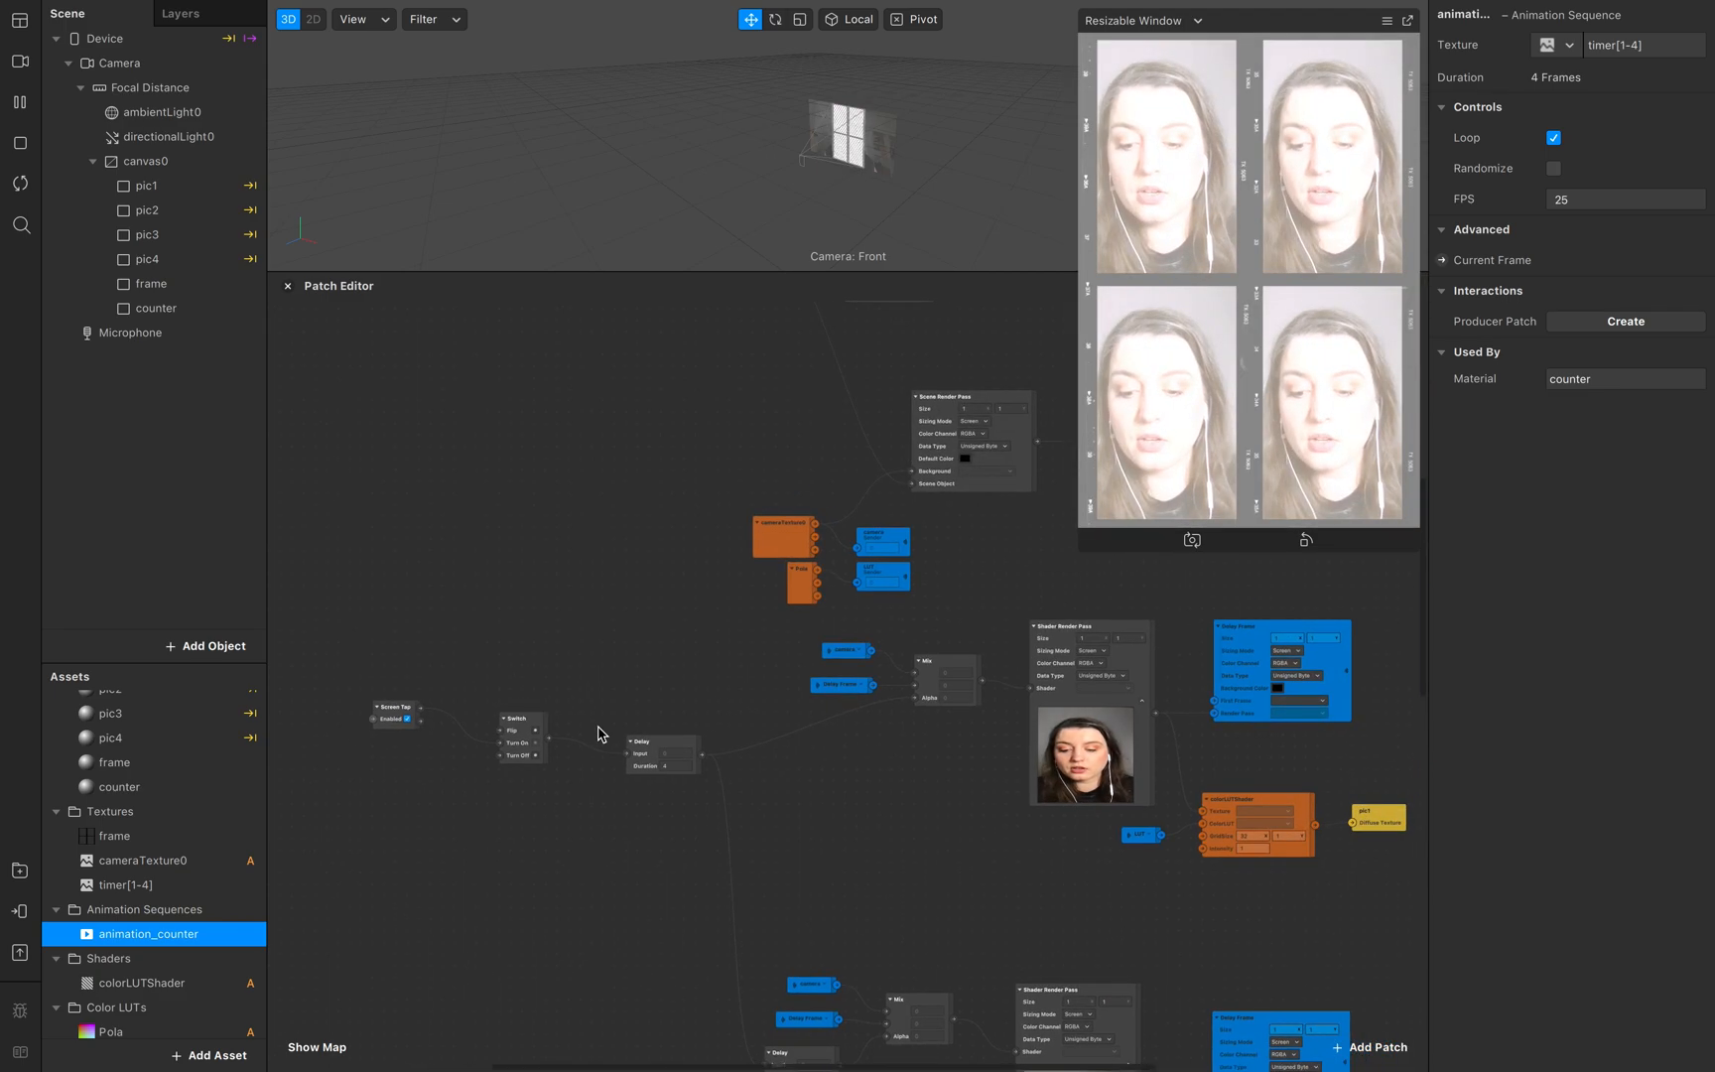
pyautogui.scroll(1, 599, 735)
pyautogui.scroll(-2, 598, 735)
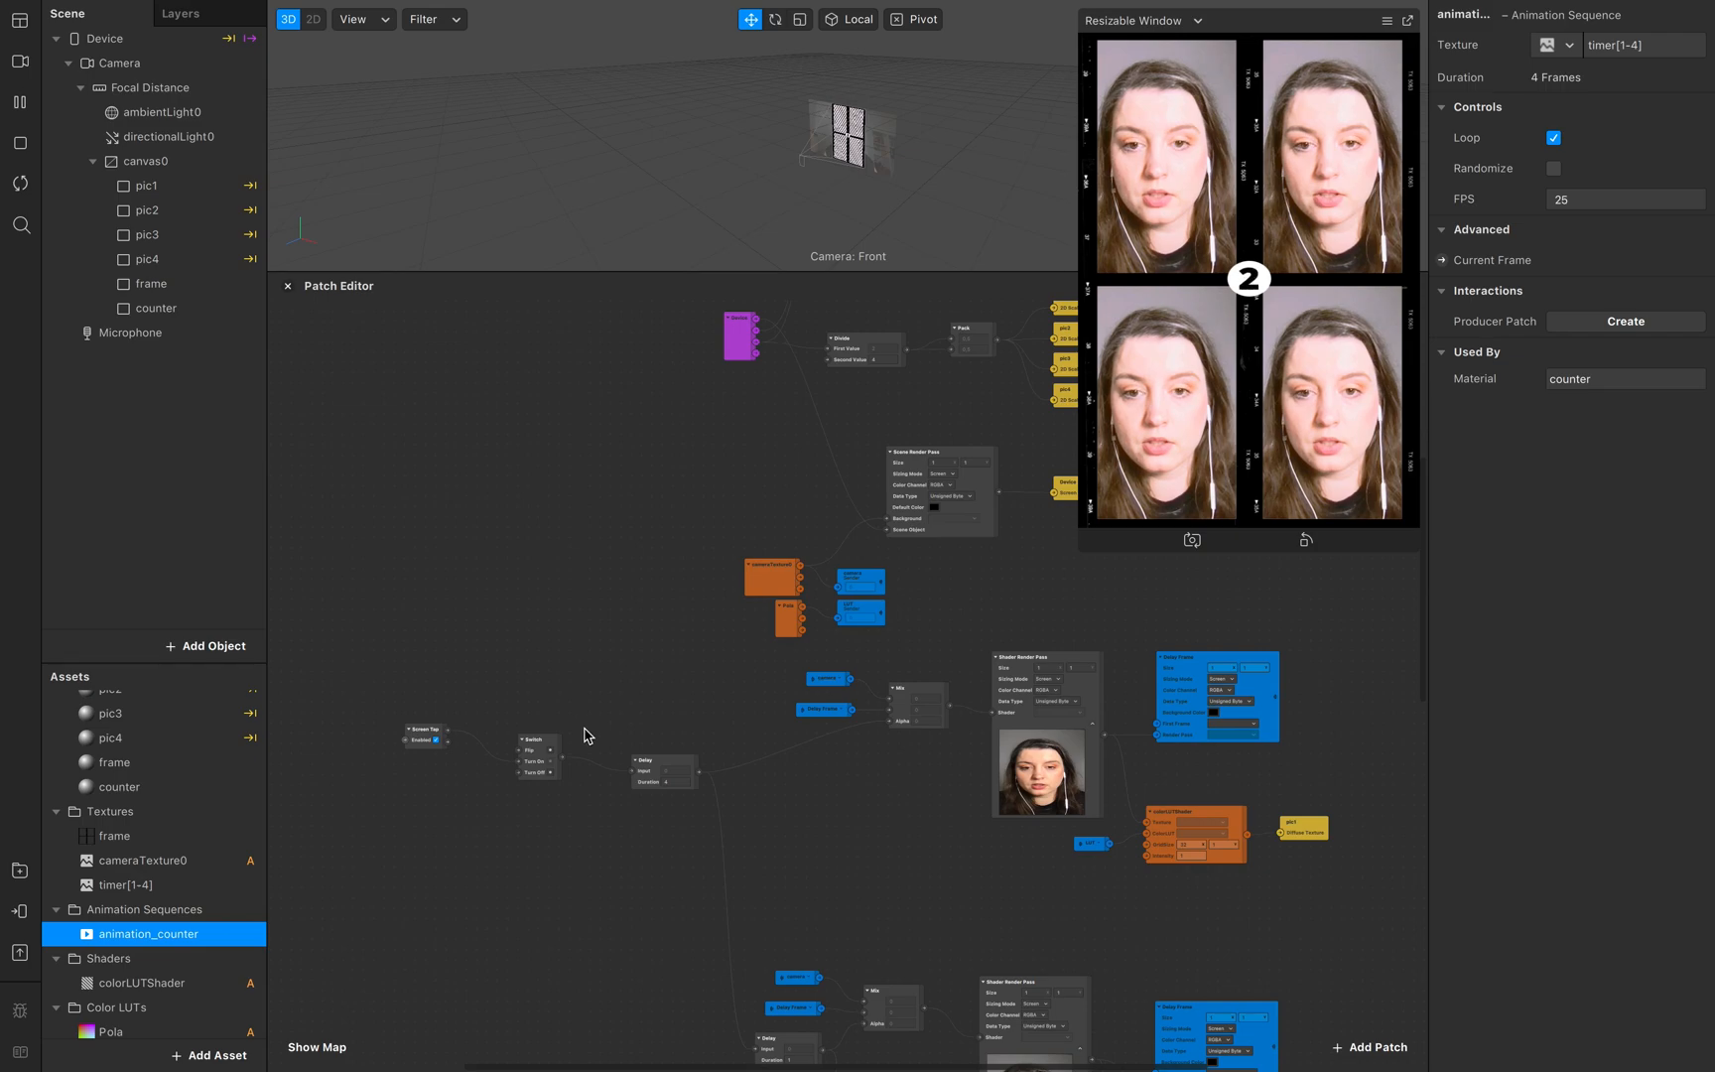
pyautogui.scroll(5, 542, 747)
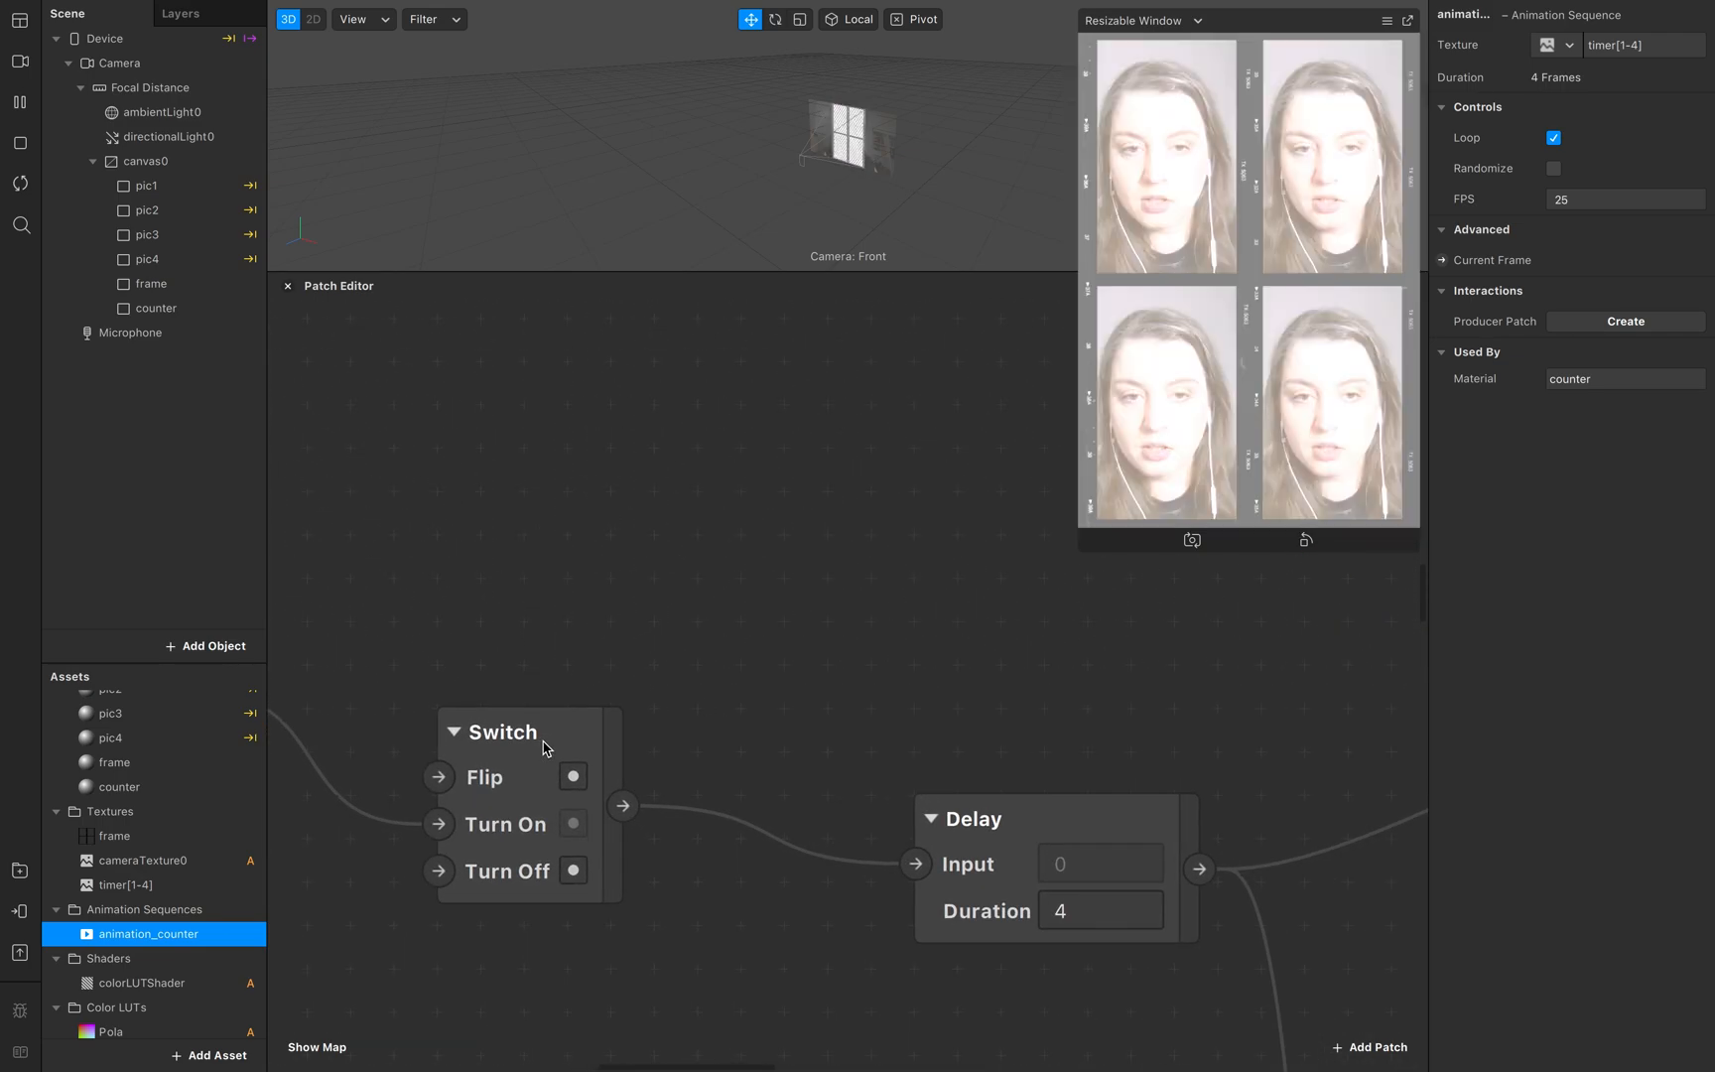
pyautogui.scroll(-4, 542, 746)
pyautogui.scroll(1, 542, 747)
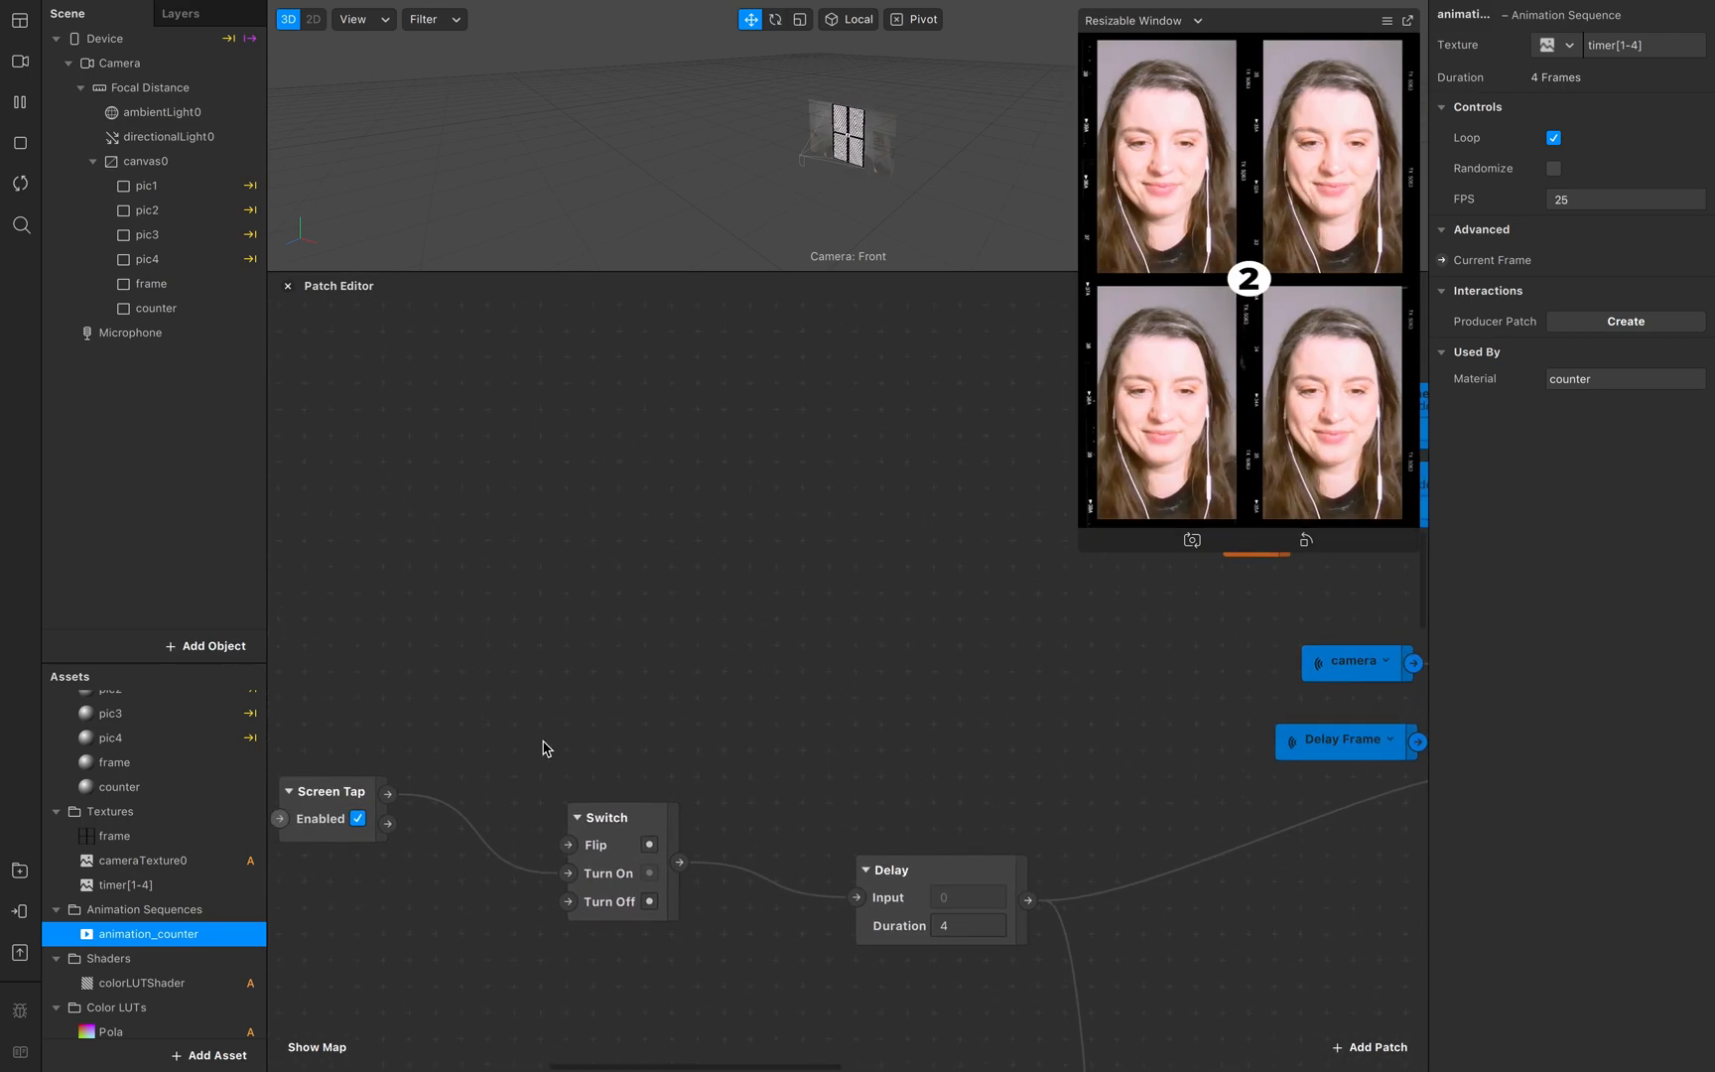
pyautogui.hscroll(-5, 542, 747)
pyautogui.hscroll(1, 528, 735)
pyautogui.moveTo(448, 667); pyautogui.dragTo(849, 960)
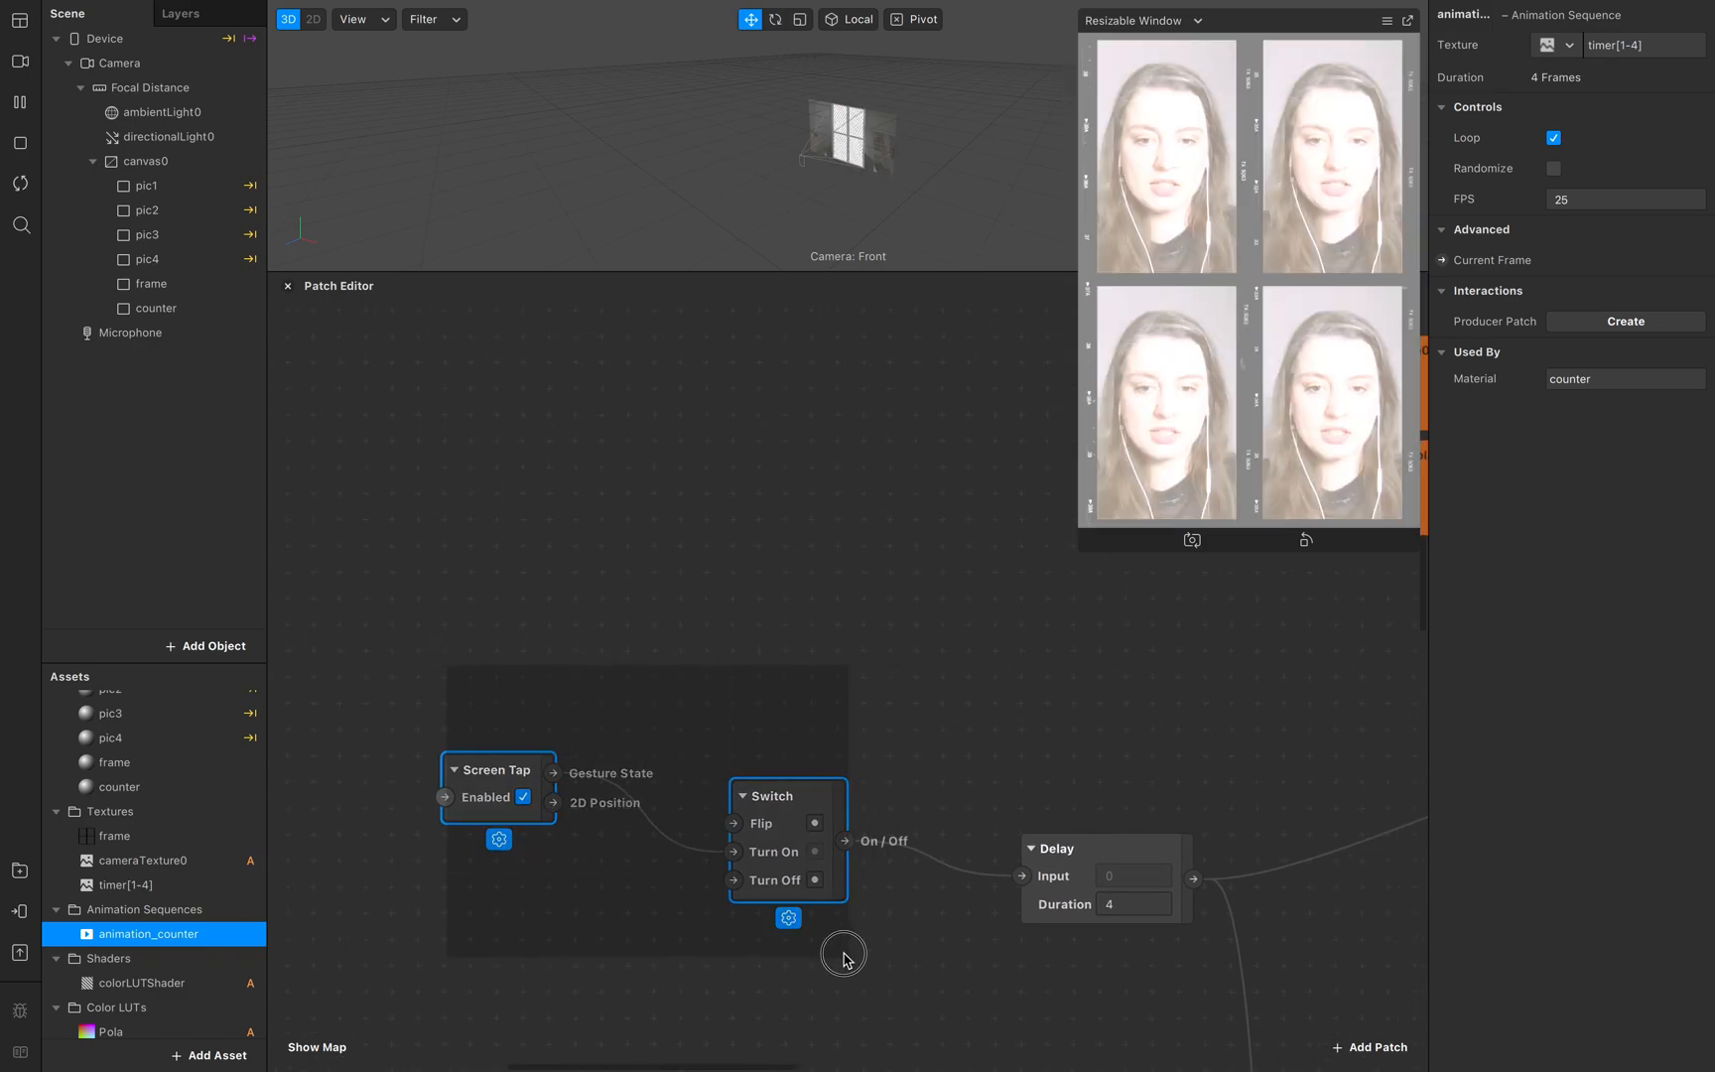
pyautogui.moveTo(791, 802); pyautogui.dragTo(582, 804)
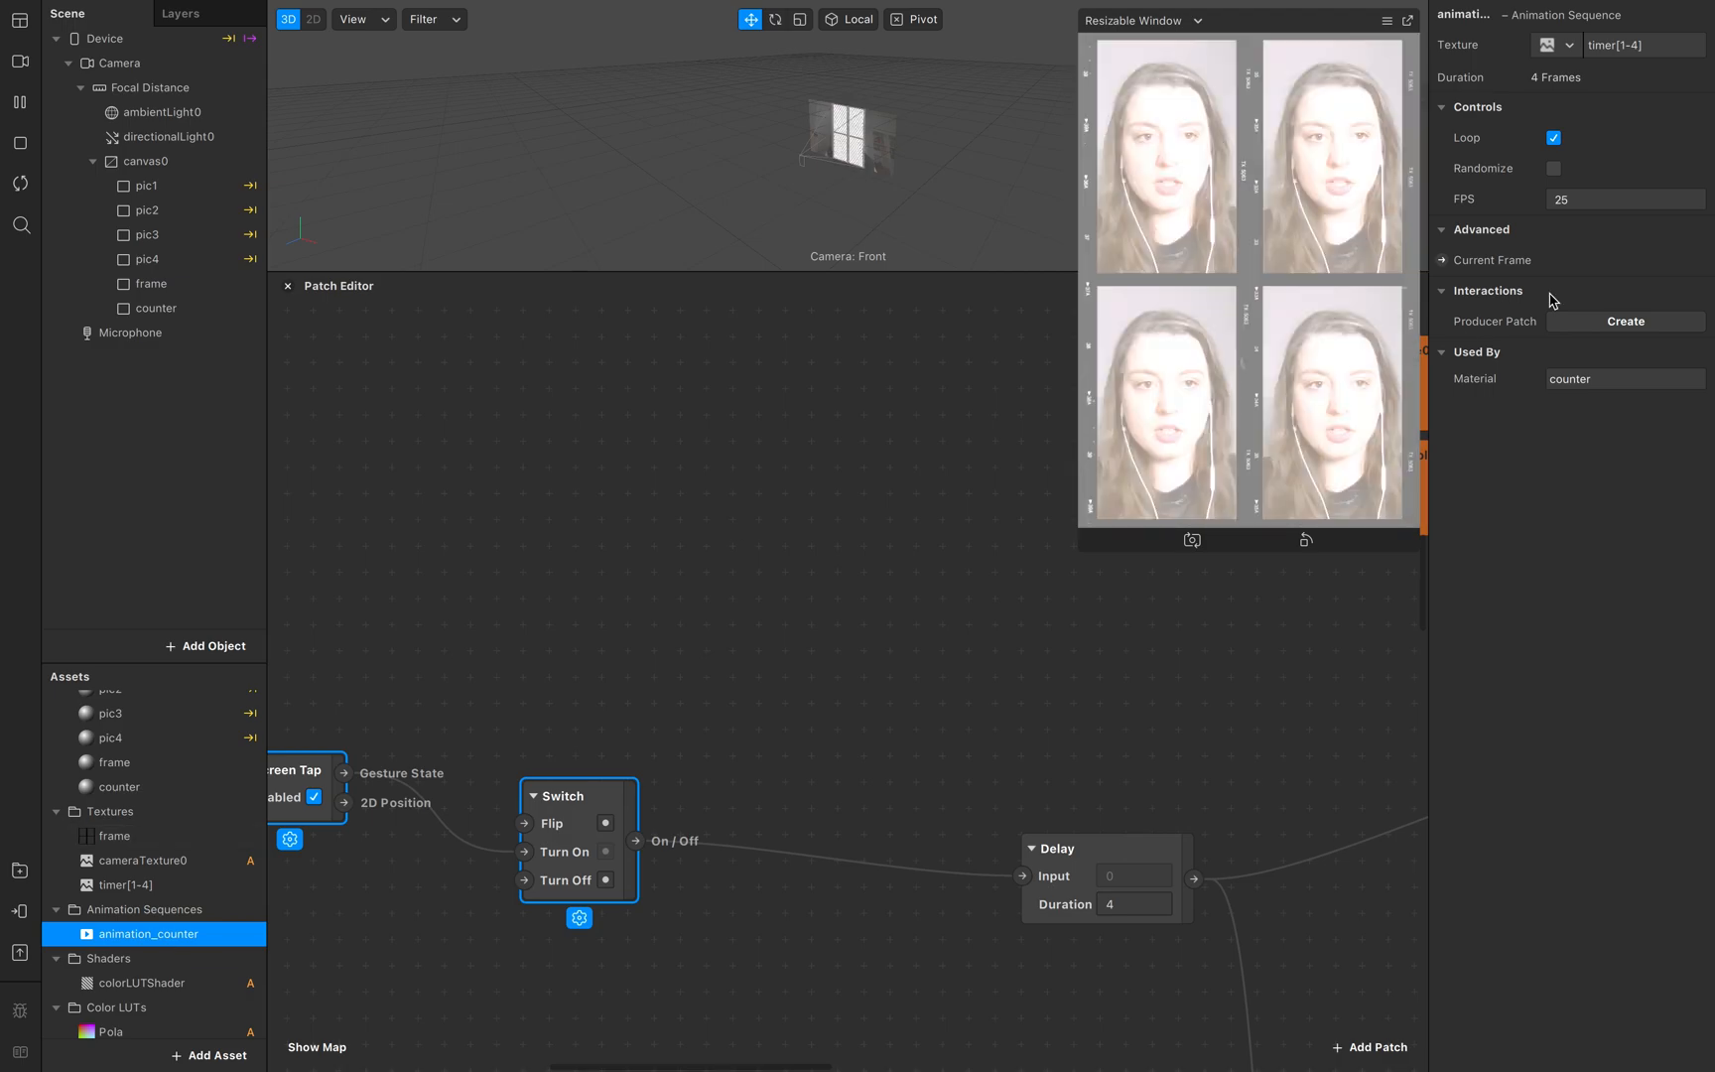
pyautogui.click(1442, 260)
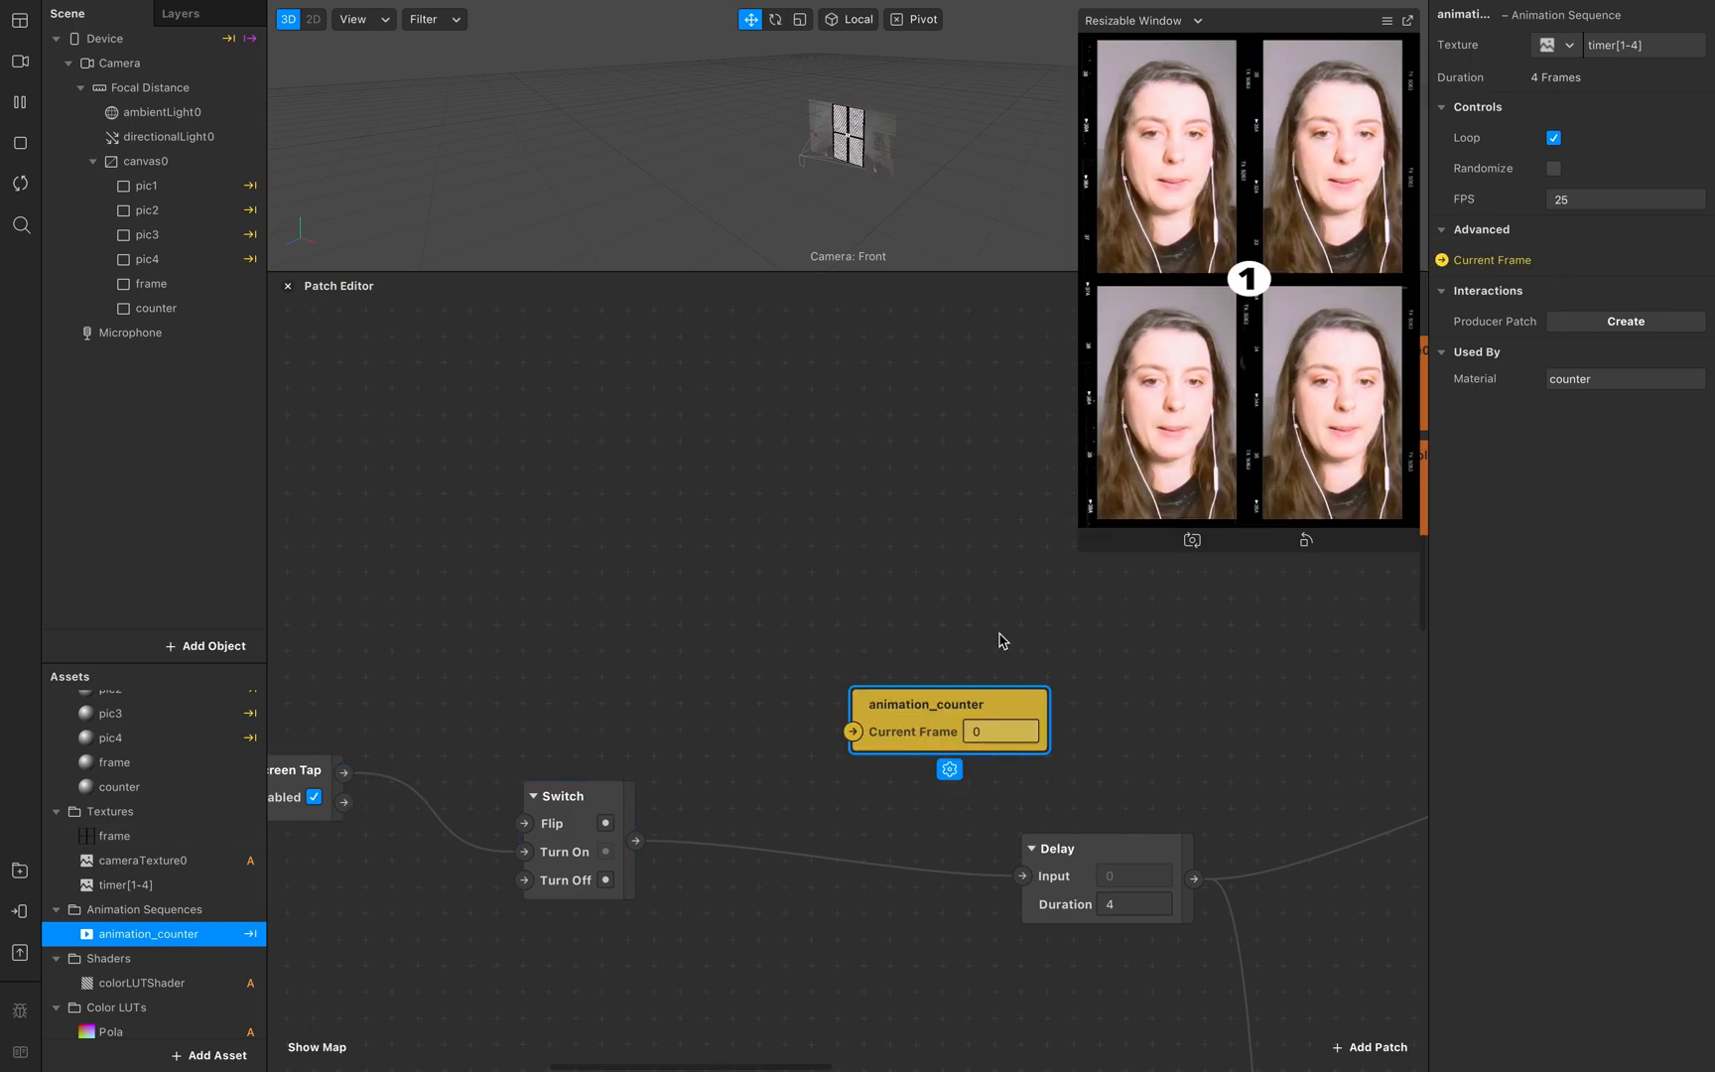
pyautogui.moveTo(925, 709); pyautogui.dragTo(1226, 644)
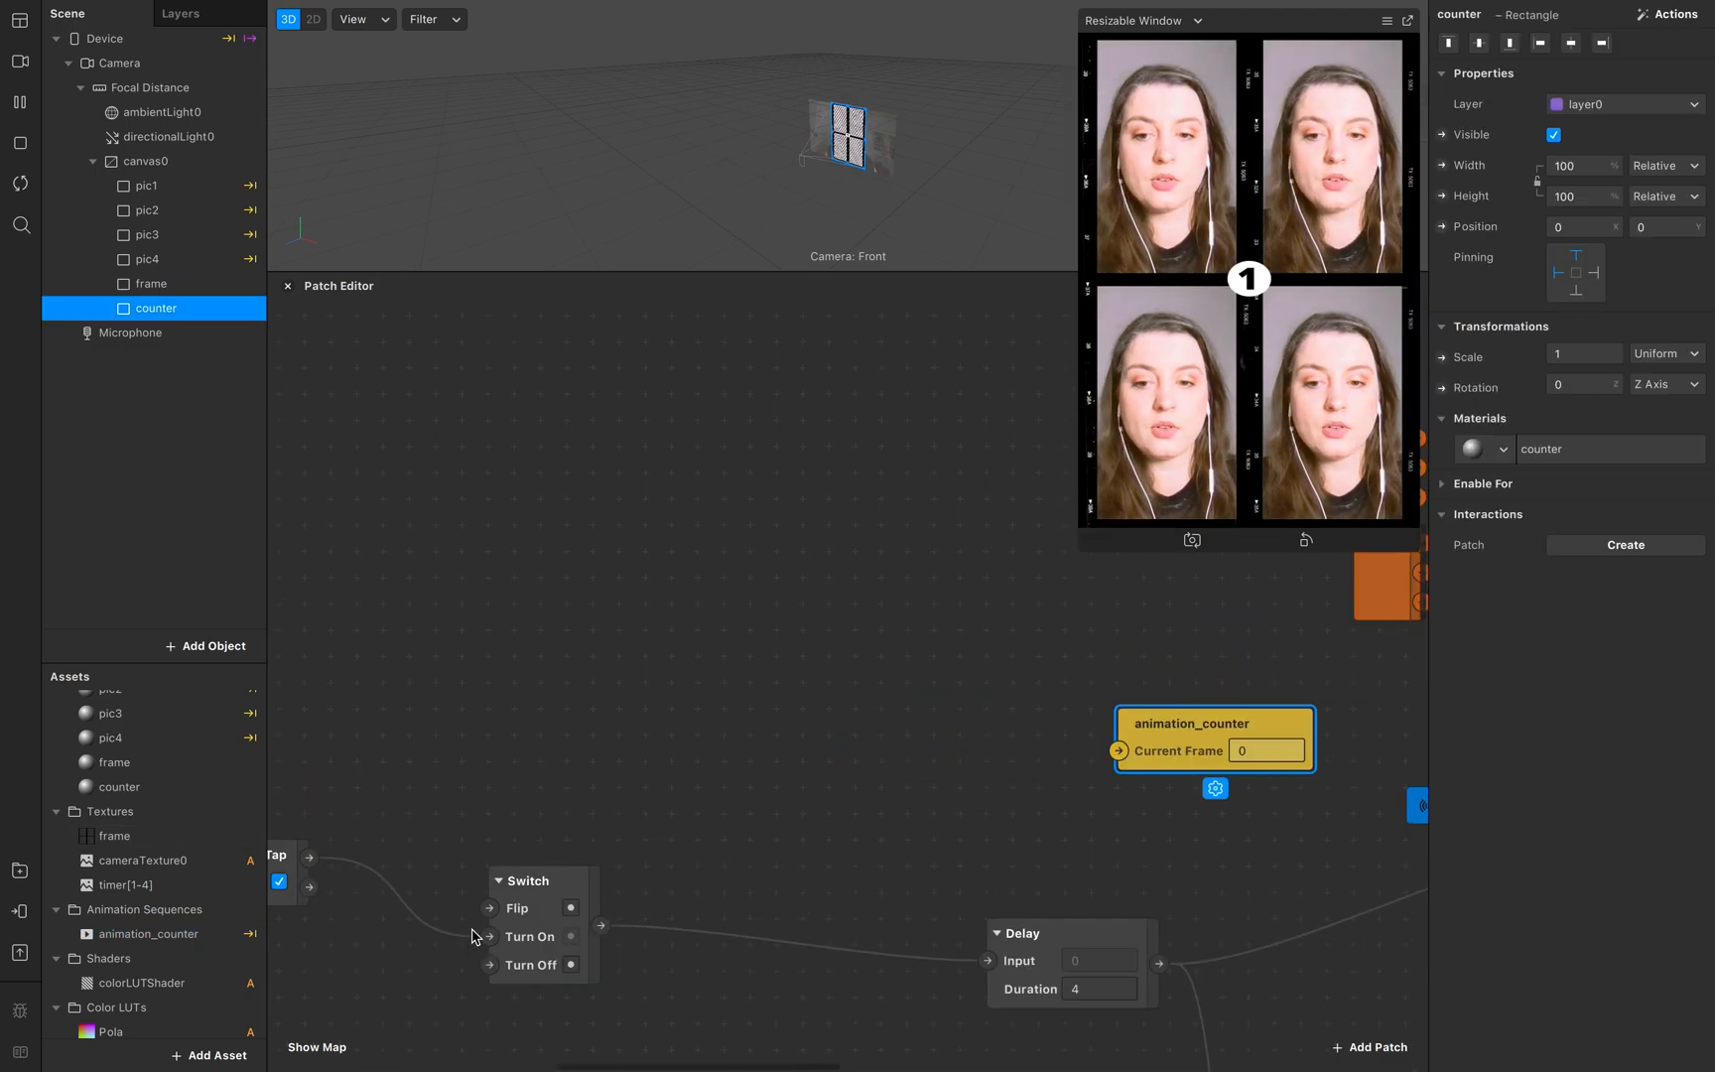
# Step: Add an Animation patch fed through a Pulse from the Switch output, and arrange both patches above the Switch
pyautogui.moveTo(608, 925); pyautogui.dragTo(675, 701)
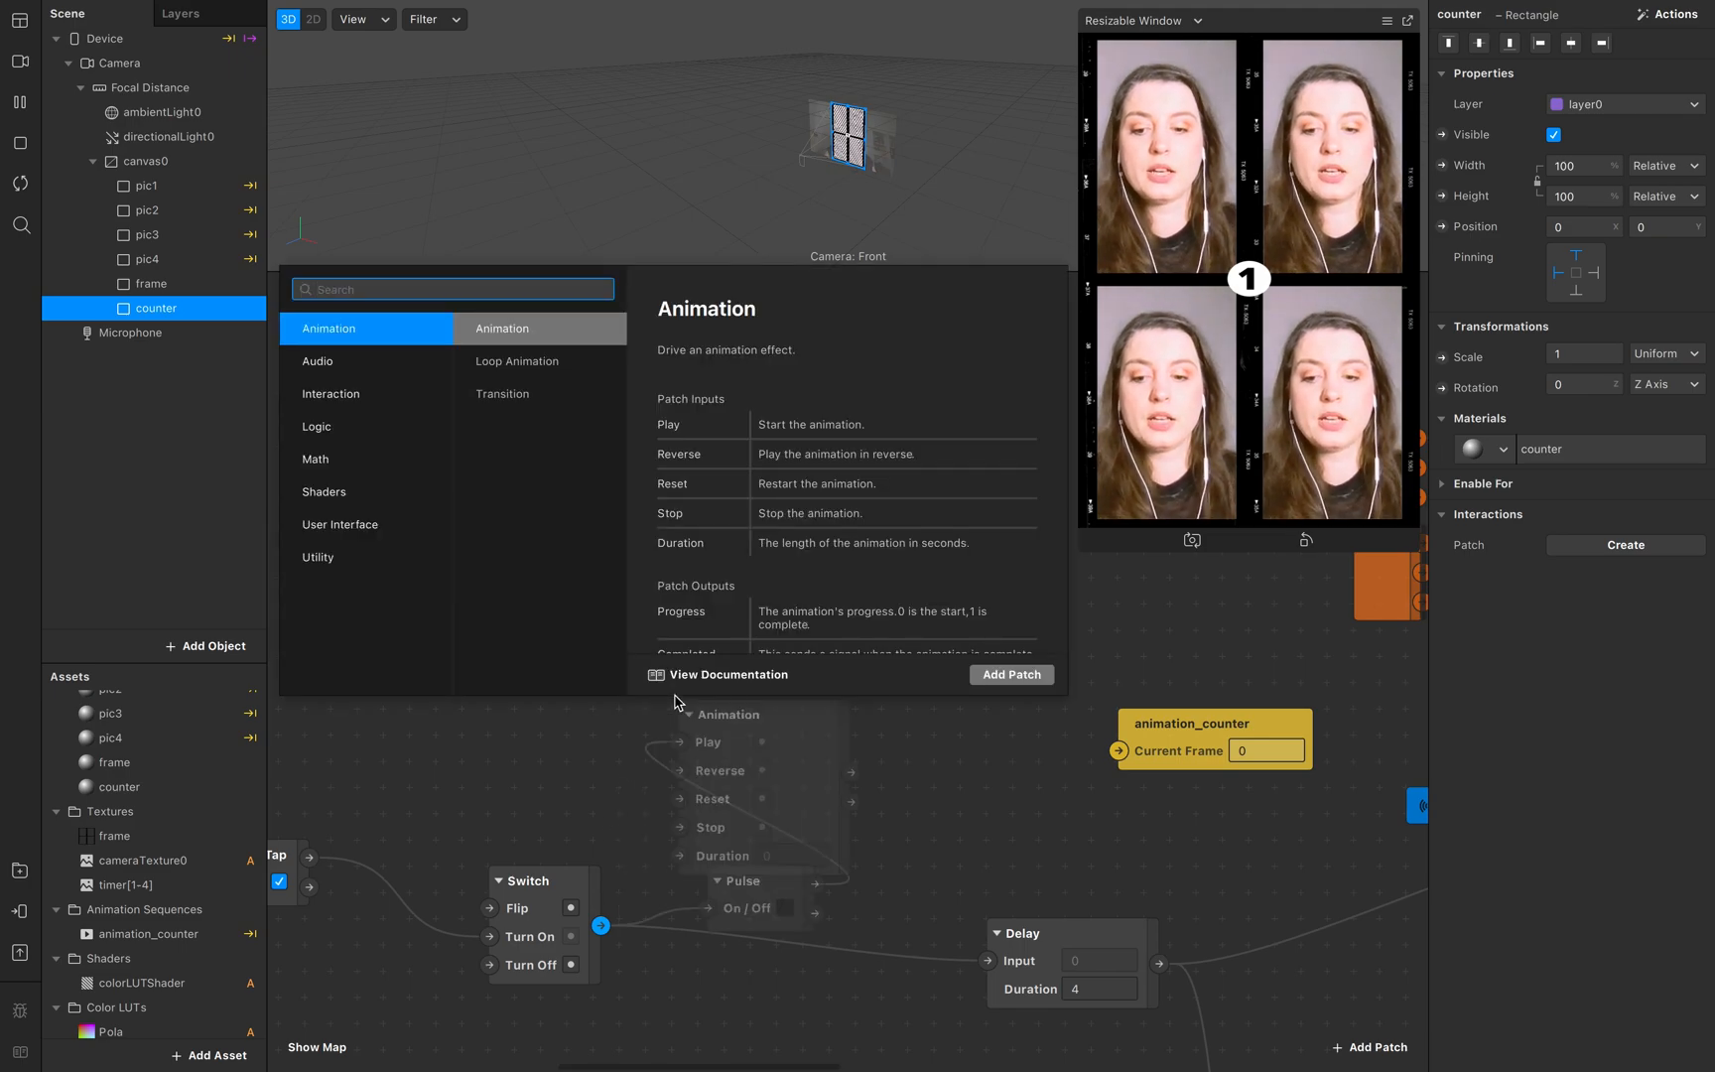
pyautogui.write('an')
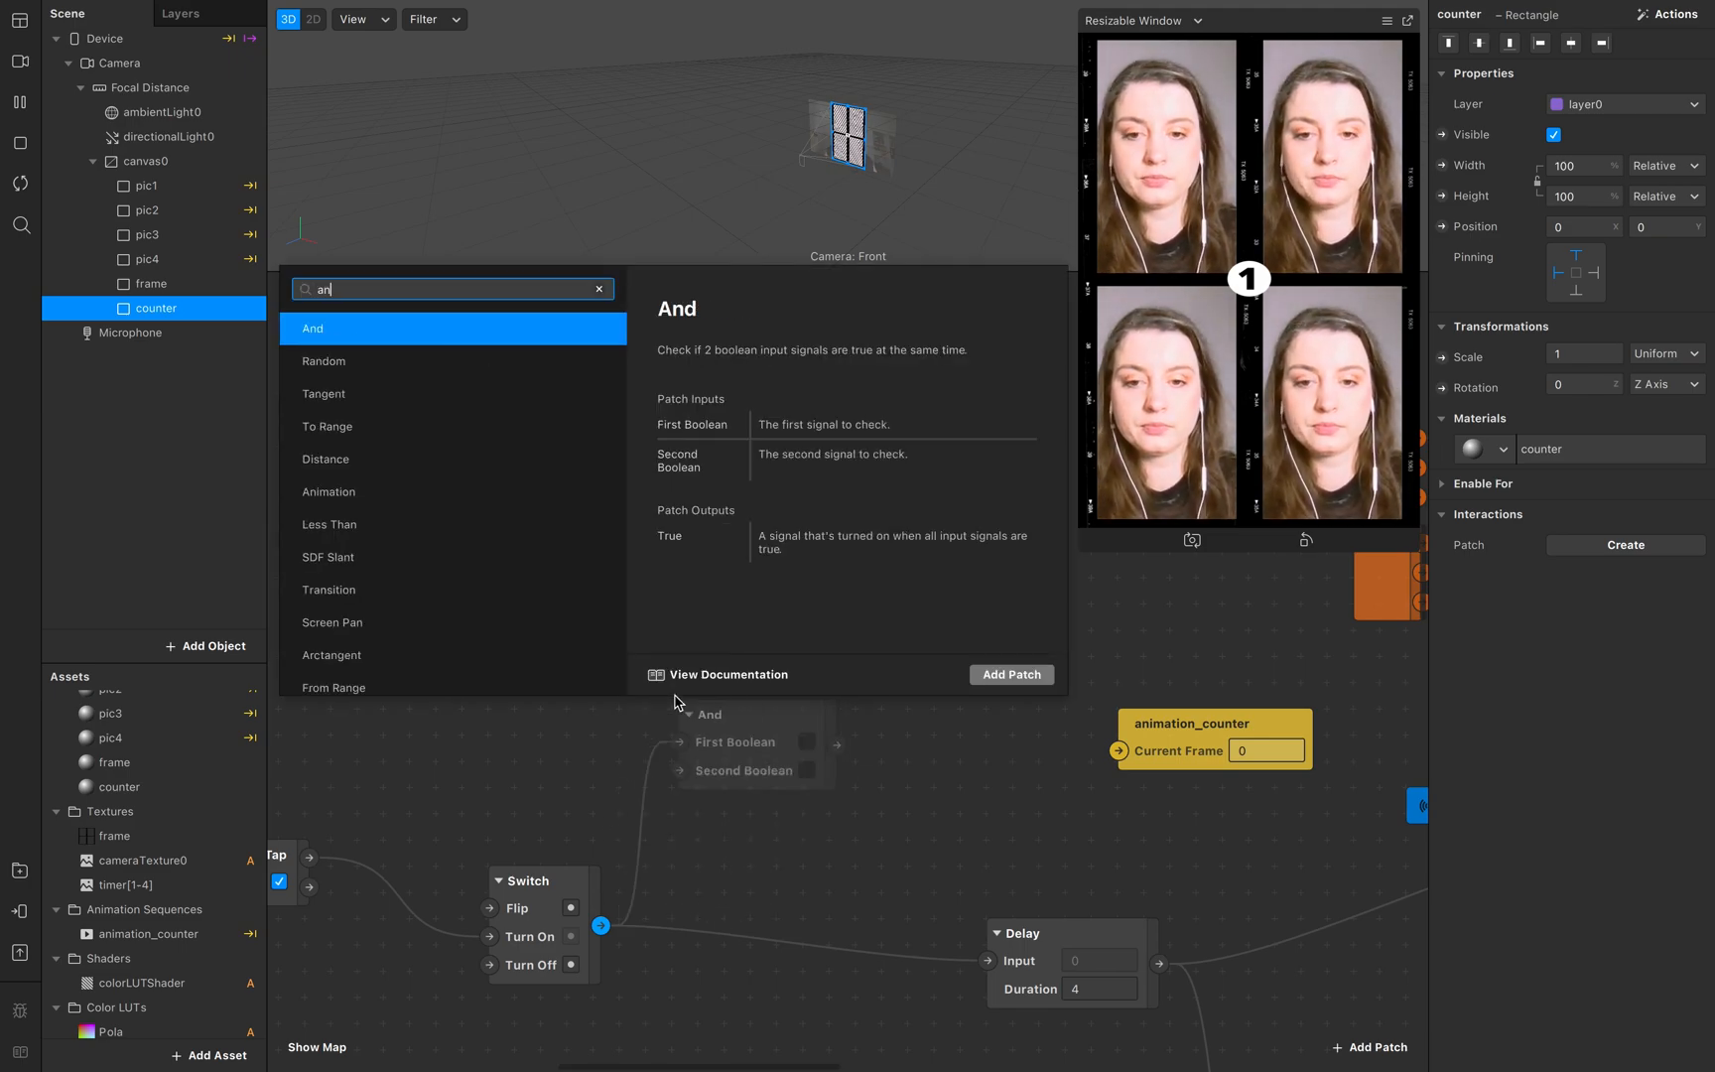
pyautogui.press('BackSpace')
pyautogui.press('BackSpace')
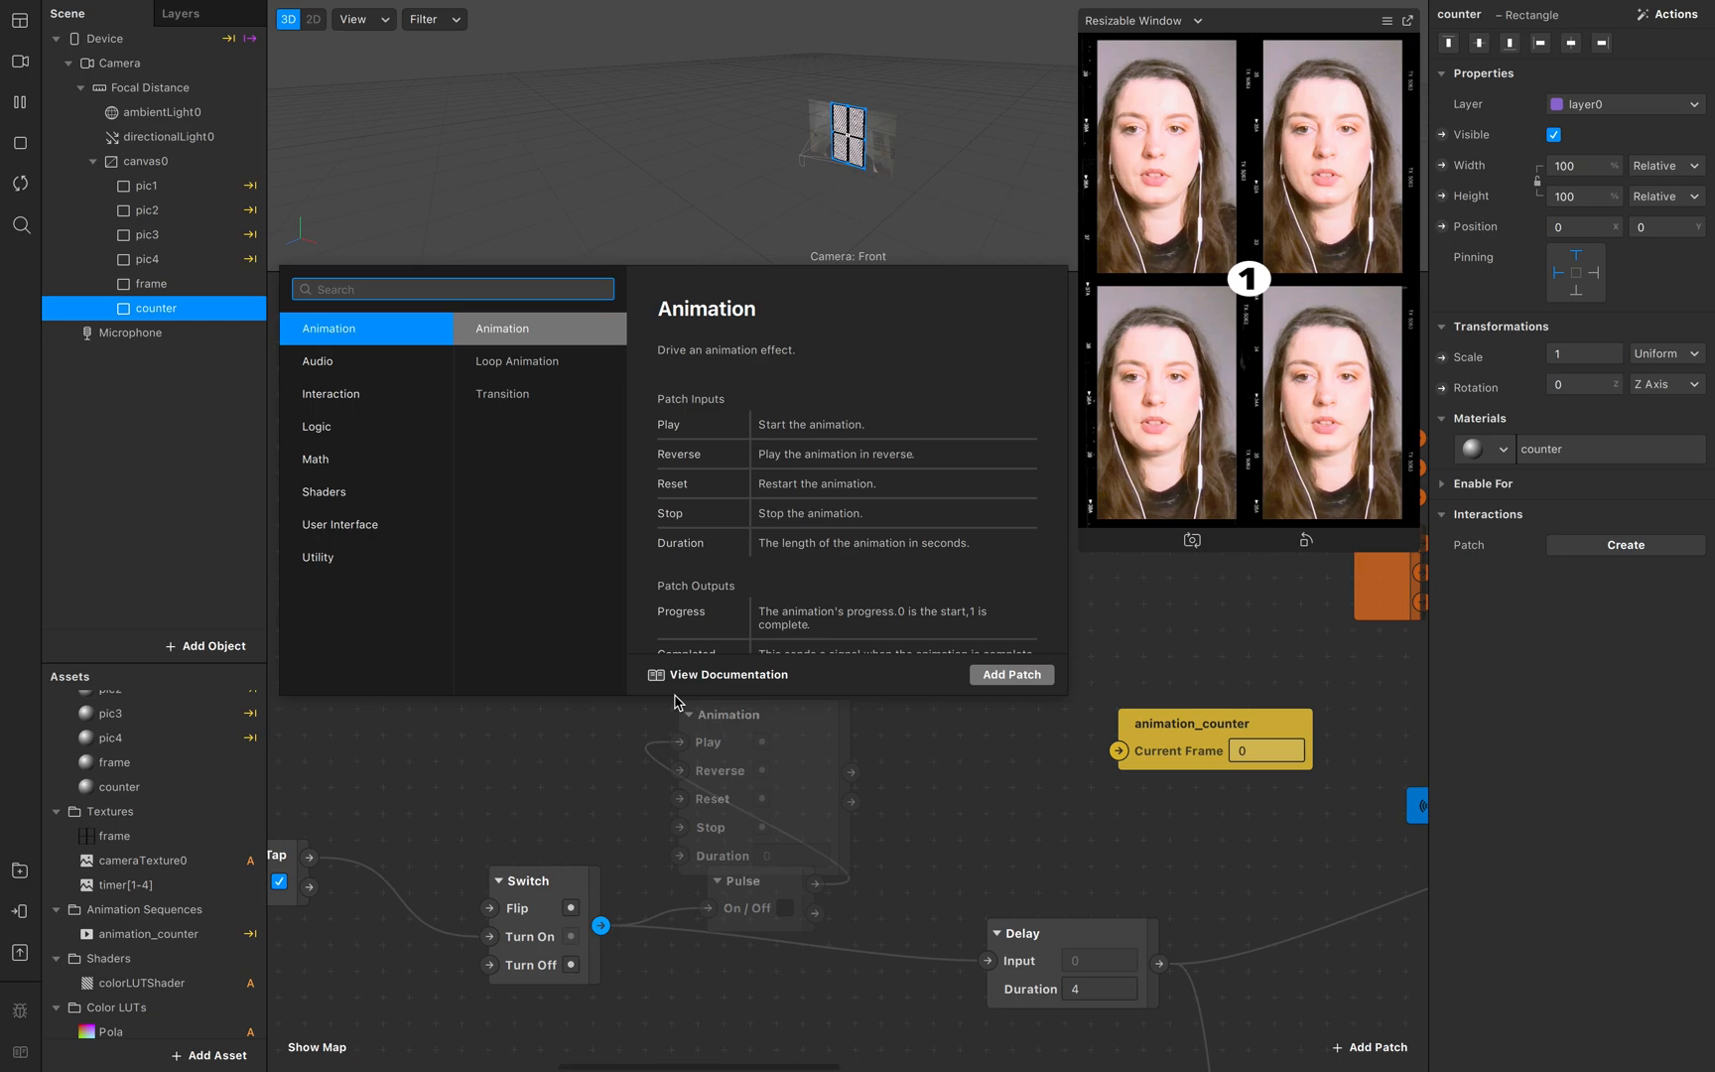
pyautogui.press('Return')
pyautogui.moveTo(789, 712); pyautogui.dragTo(888, 563)
pyautogui.moveTo(754, 880); pyautogui.dragTo(638, 617)
# Step: Add a Frame Transition patch driven by the Animation patch's Progress output
pyautogui.moveTo(950, 623); pyautogui.dragTo(1016, 632)
pyautogui.write('tr')
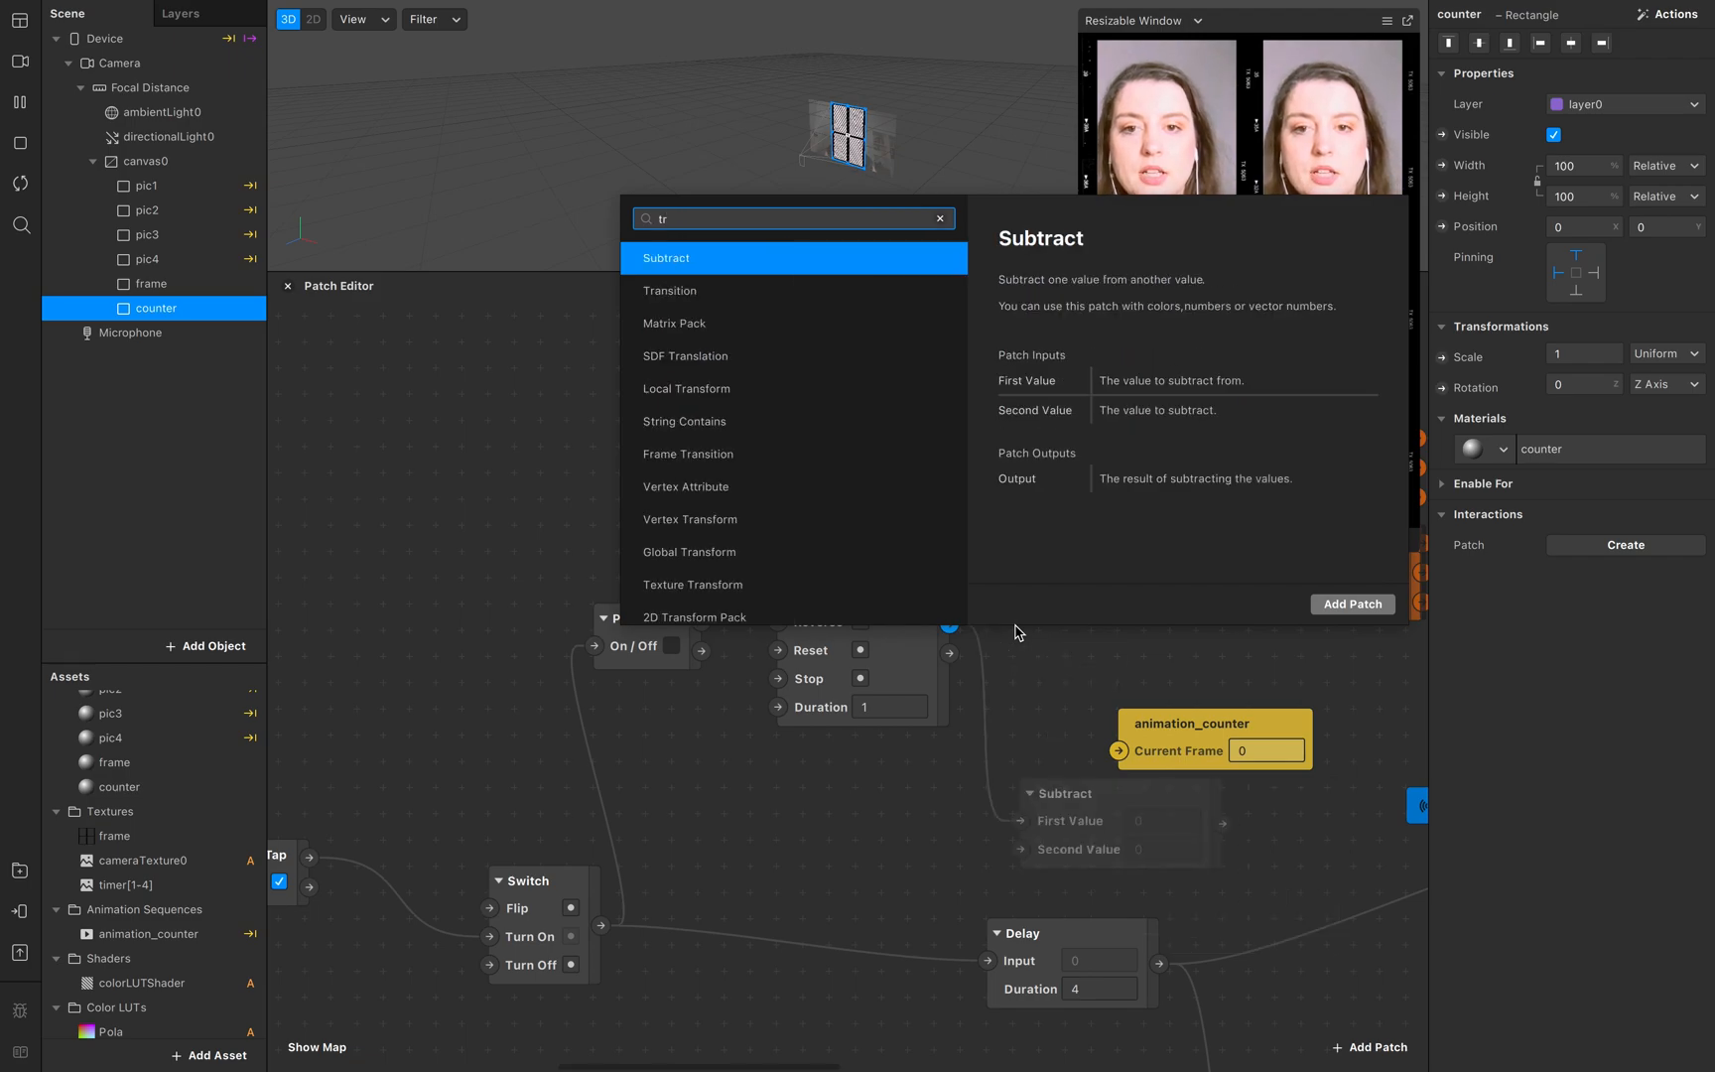
pyautogui.press('BackSpace')
pyautogui.press('BackSpace')
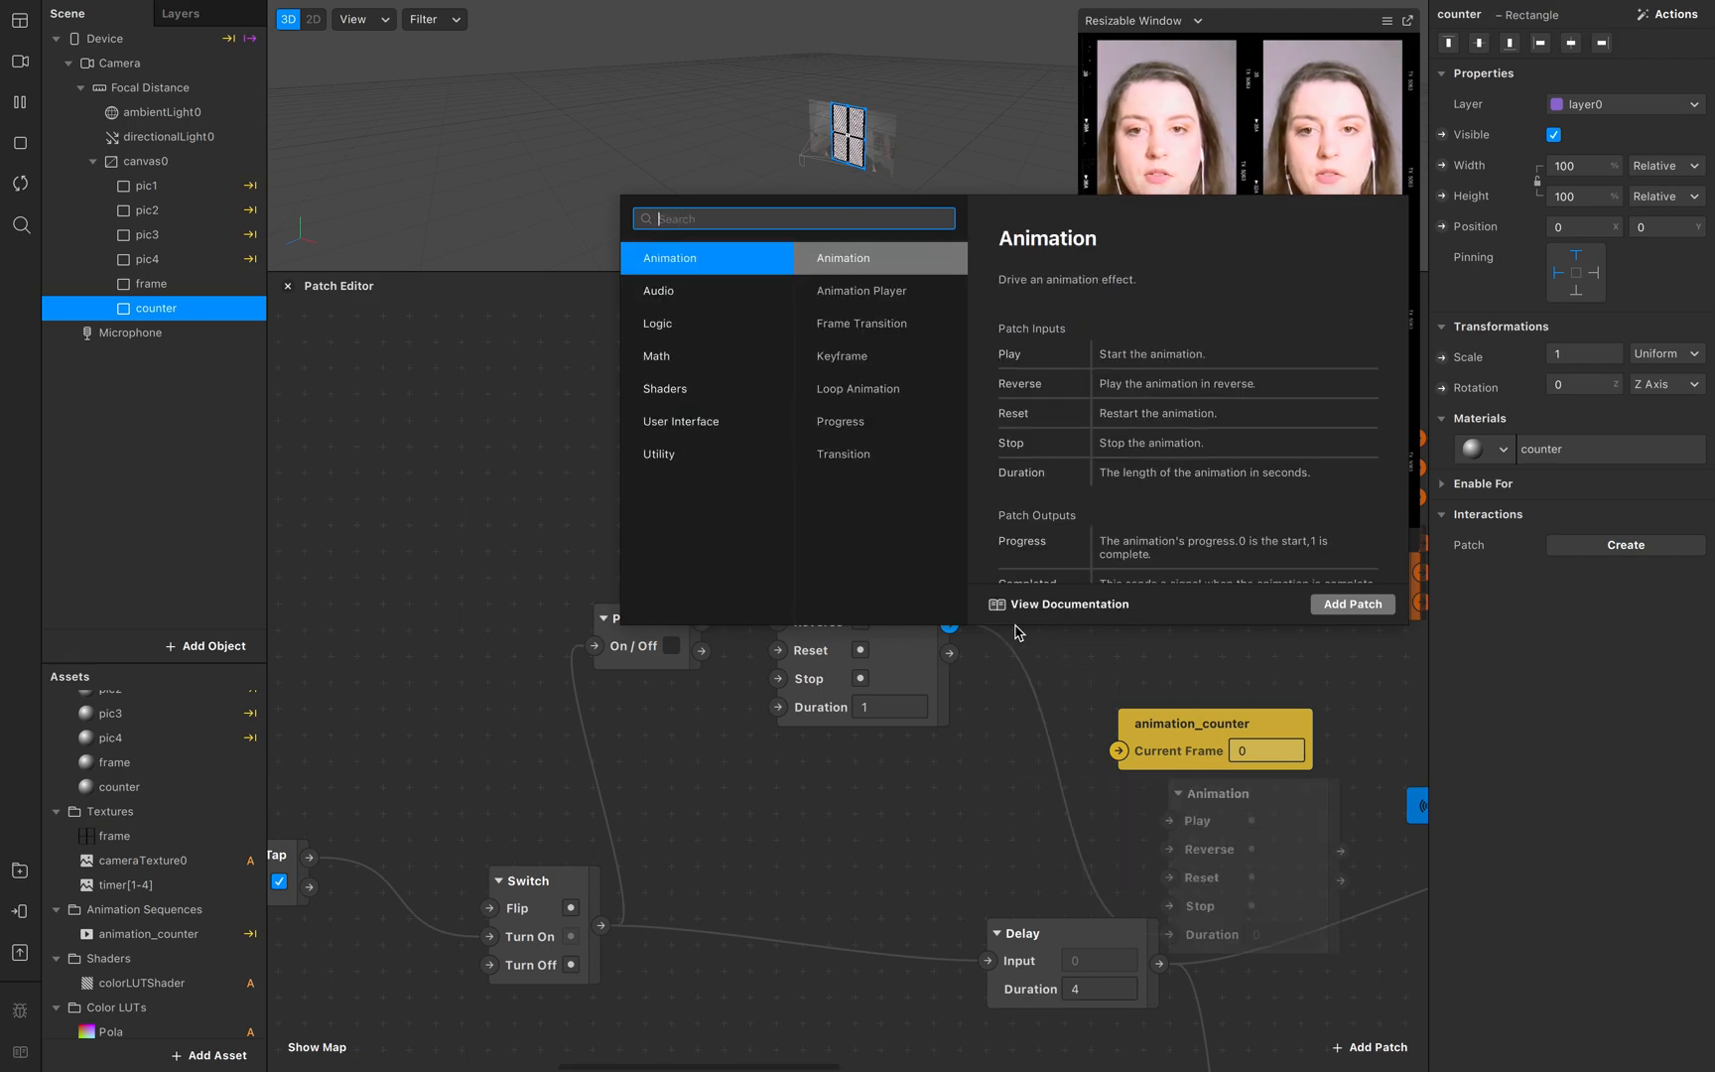
pyautogui.write('fra')
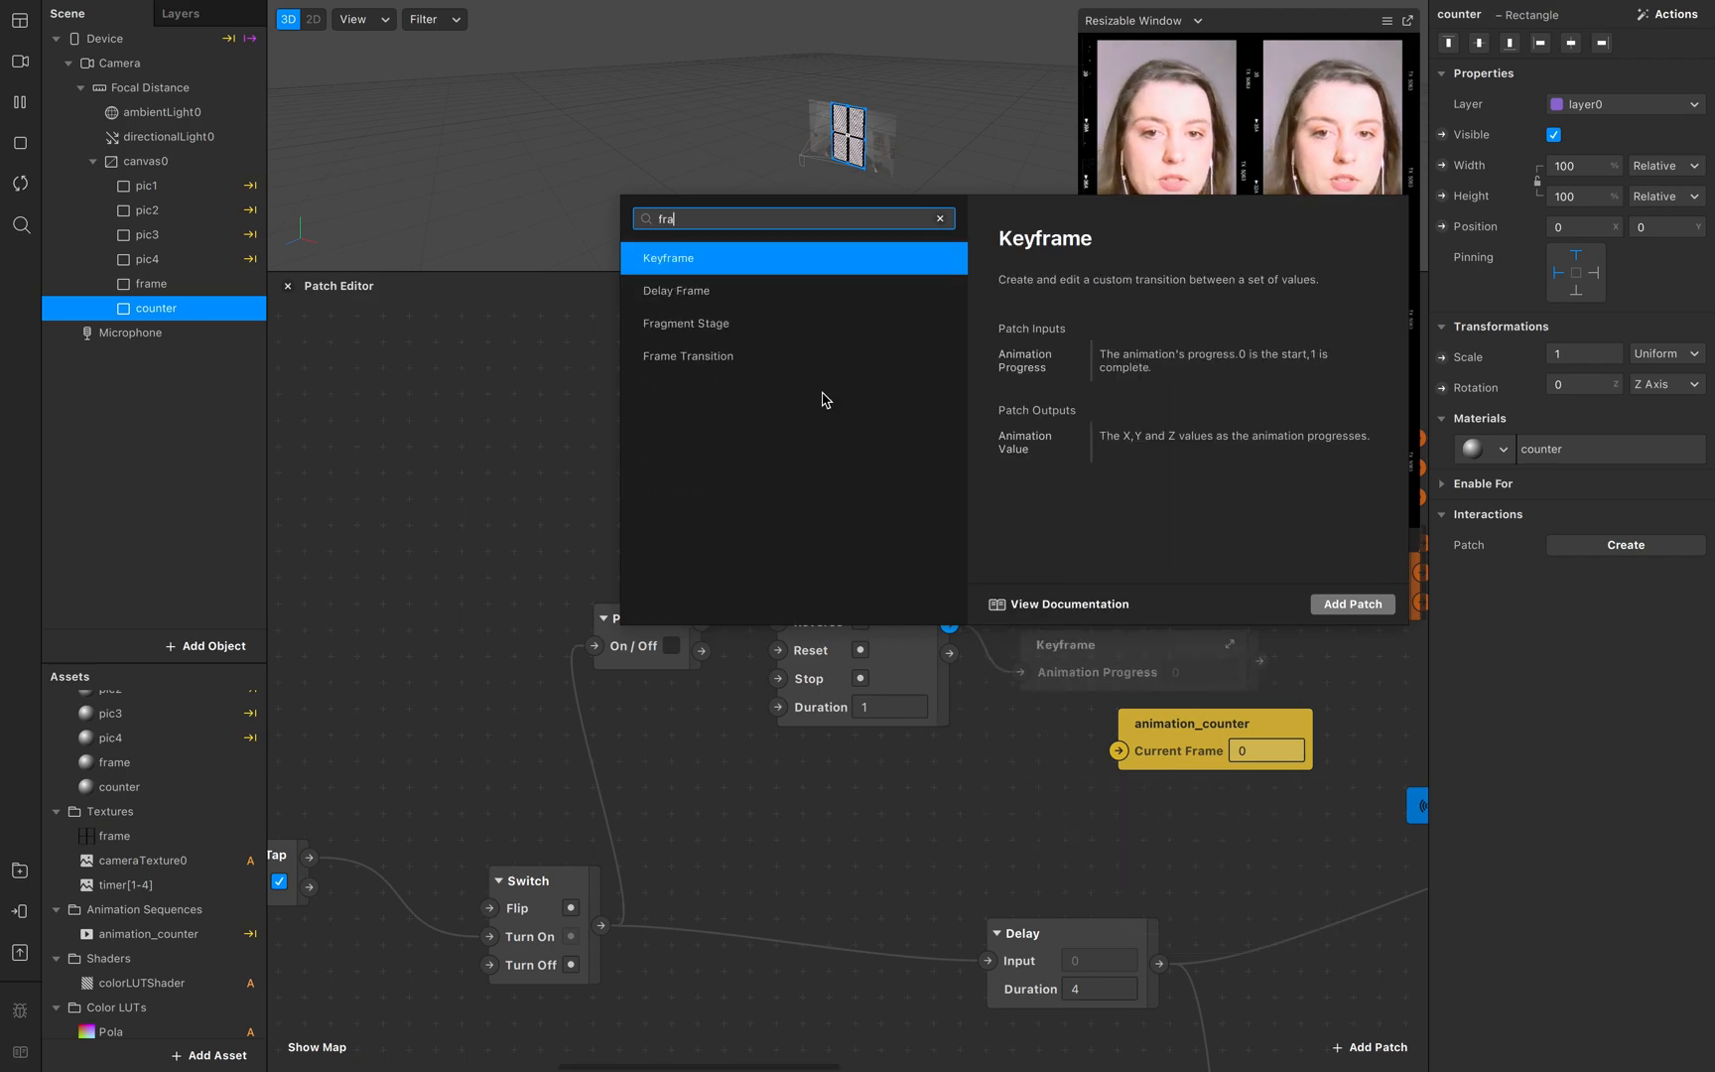
pyautogui.click(746, 367)
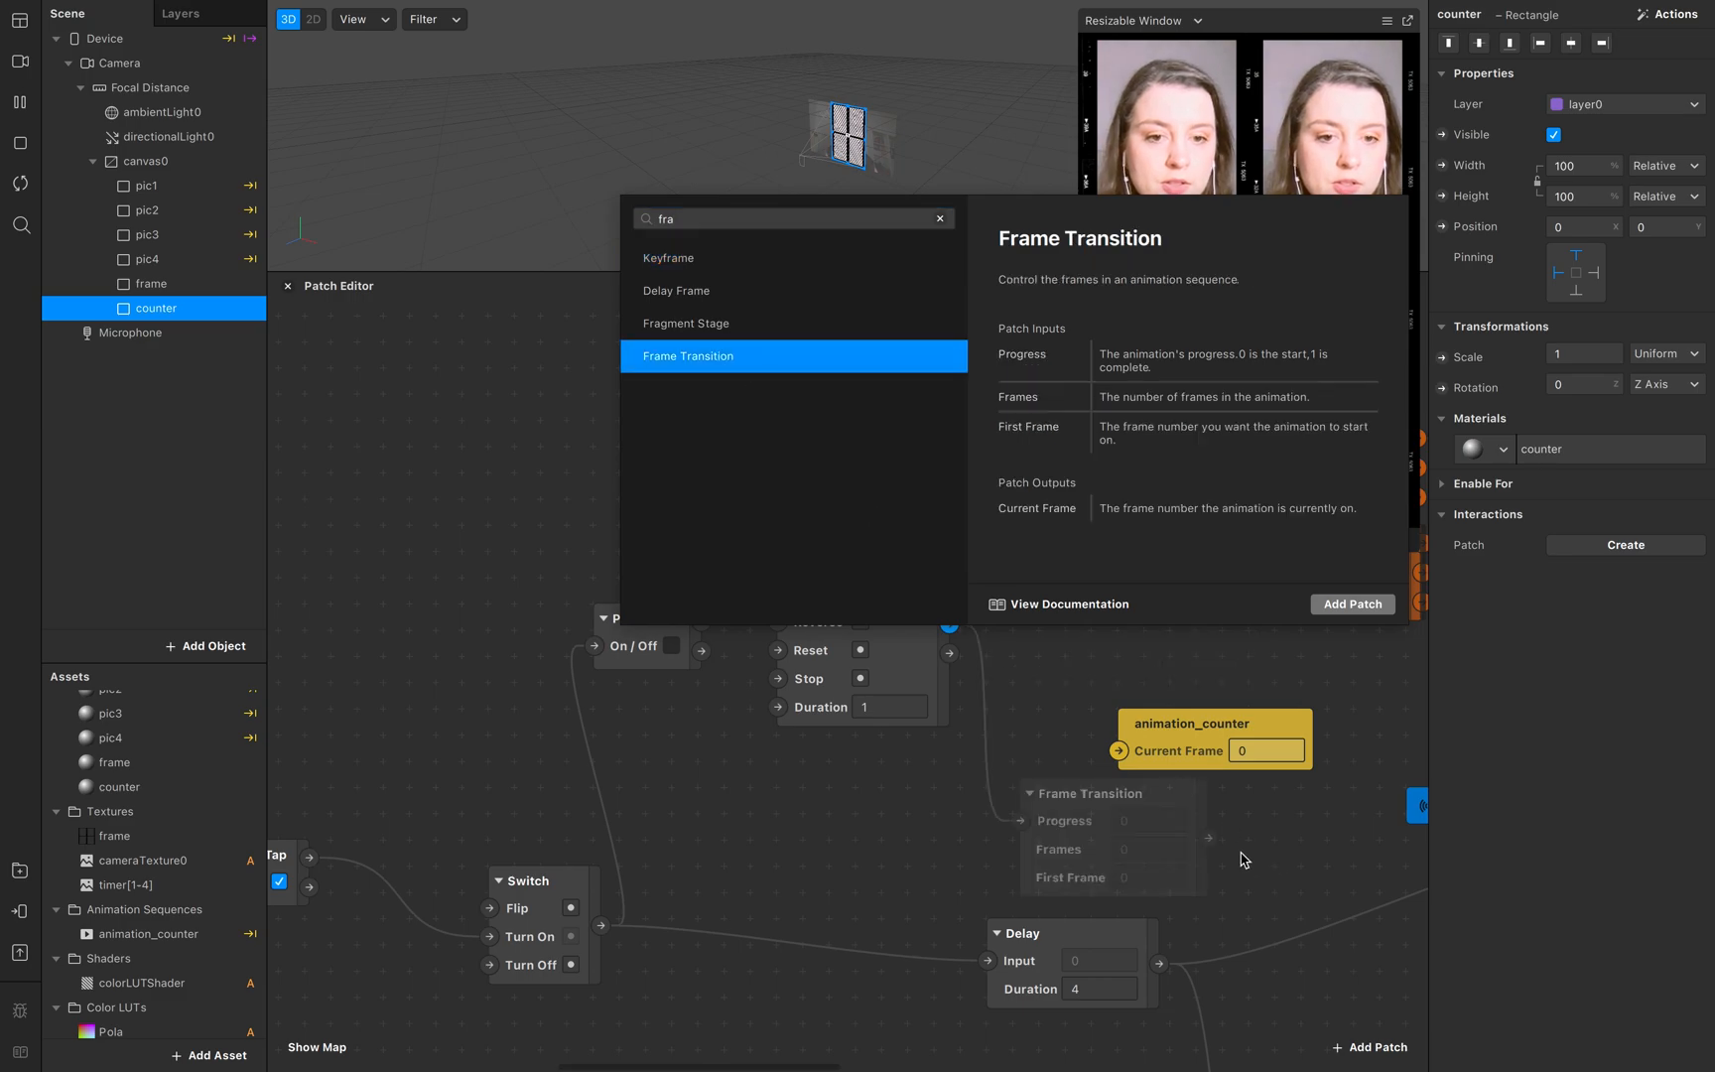
pyautogui.click(1350, 604)
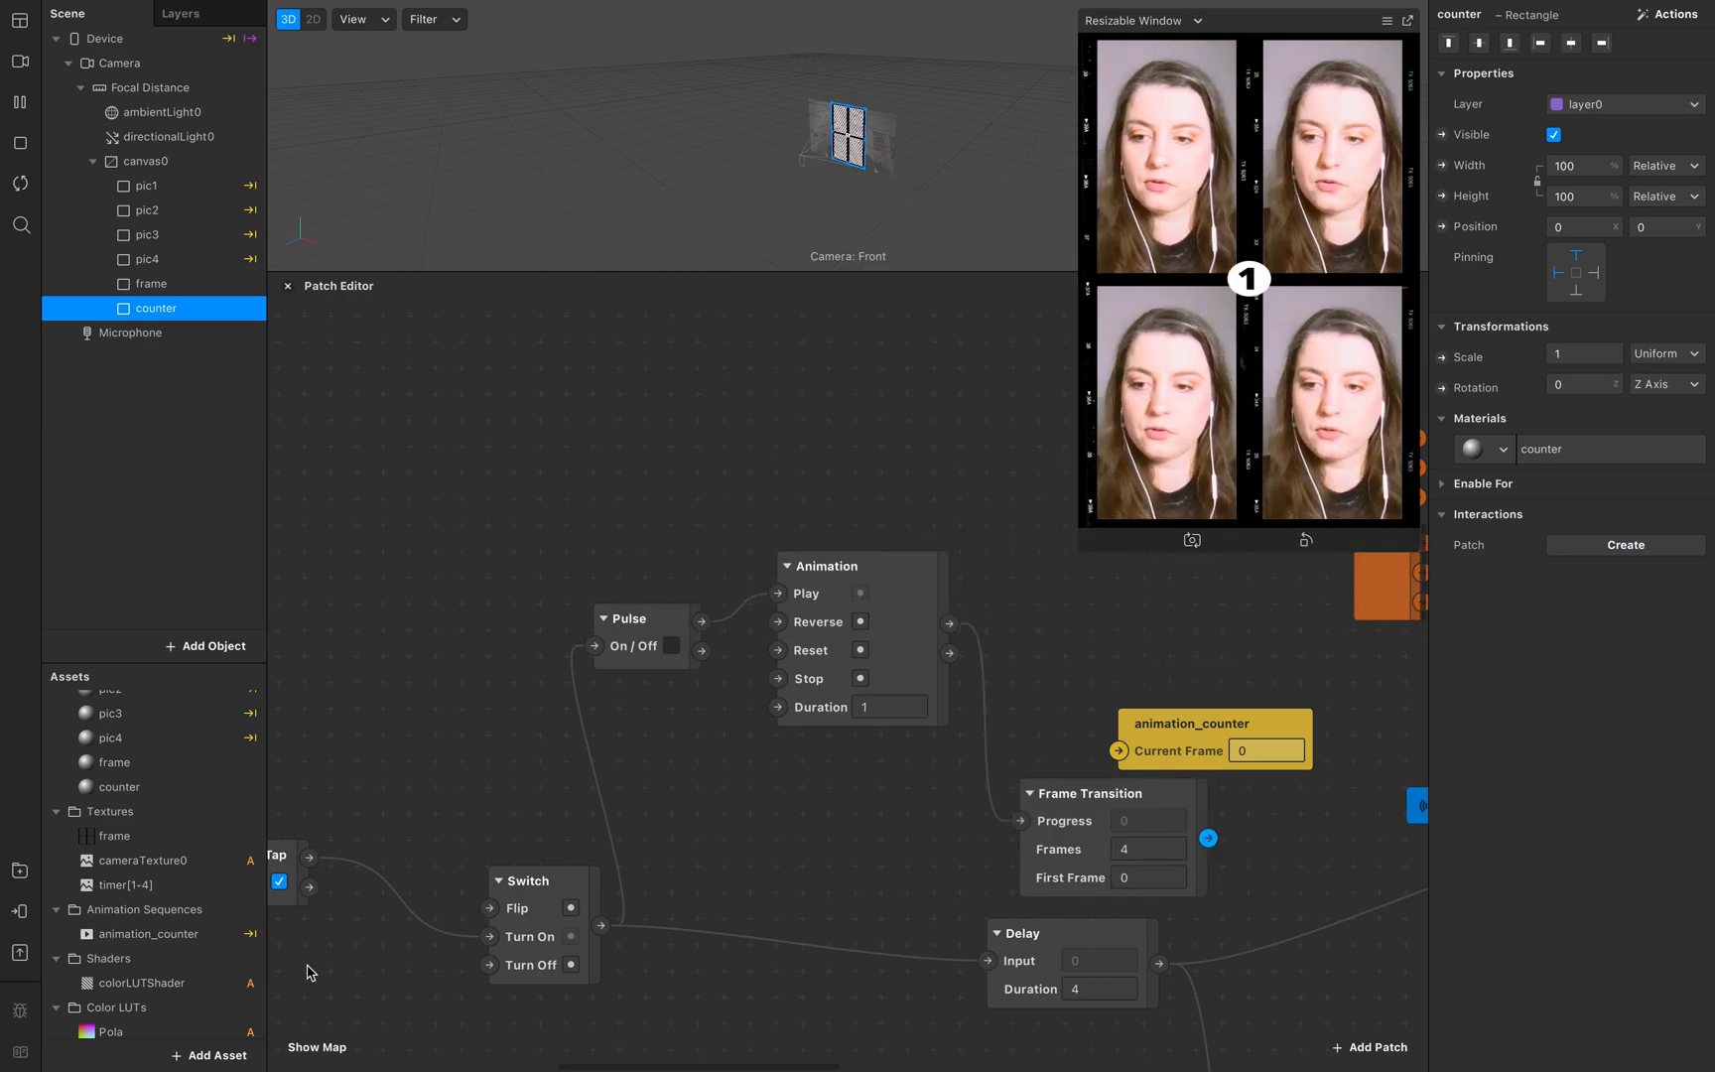
# Step: Place the Frame Transition patch beside animation_counter and wire its output to animation_counter's Current Frame
pyautogui.click(147, 934)
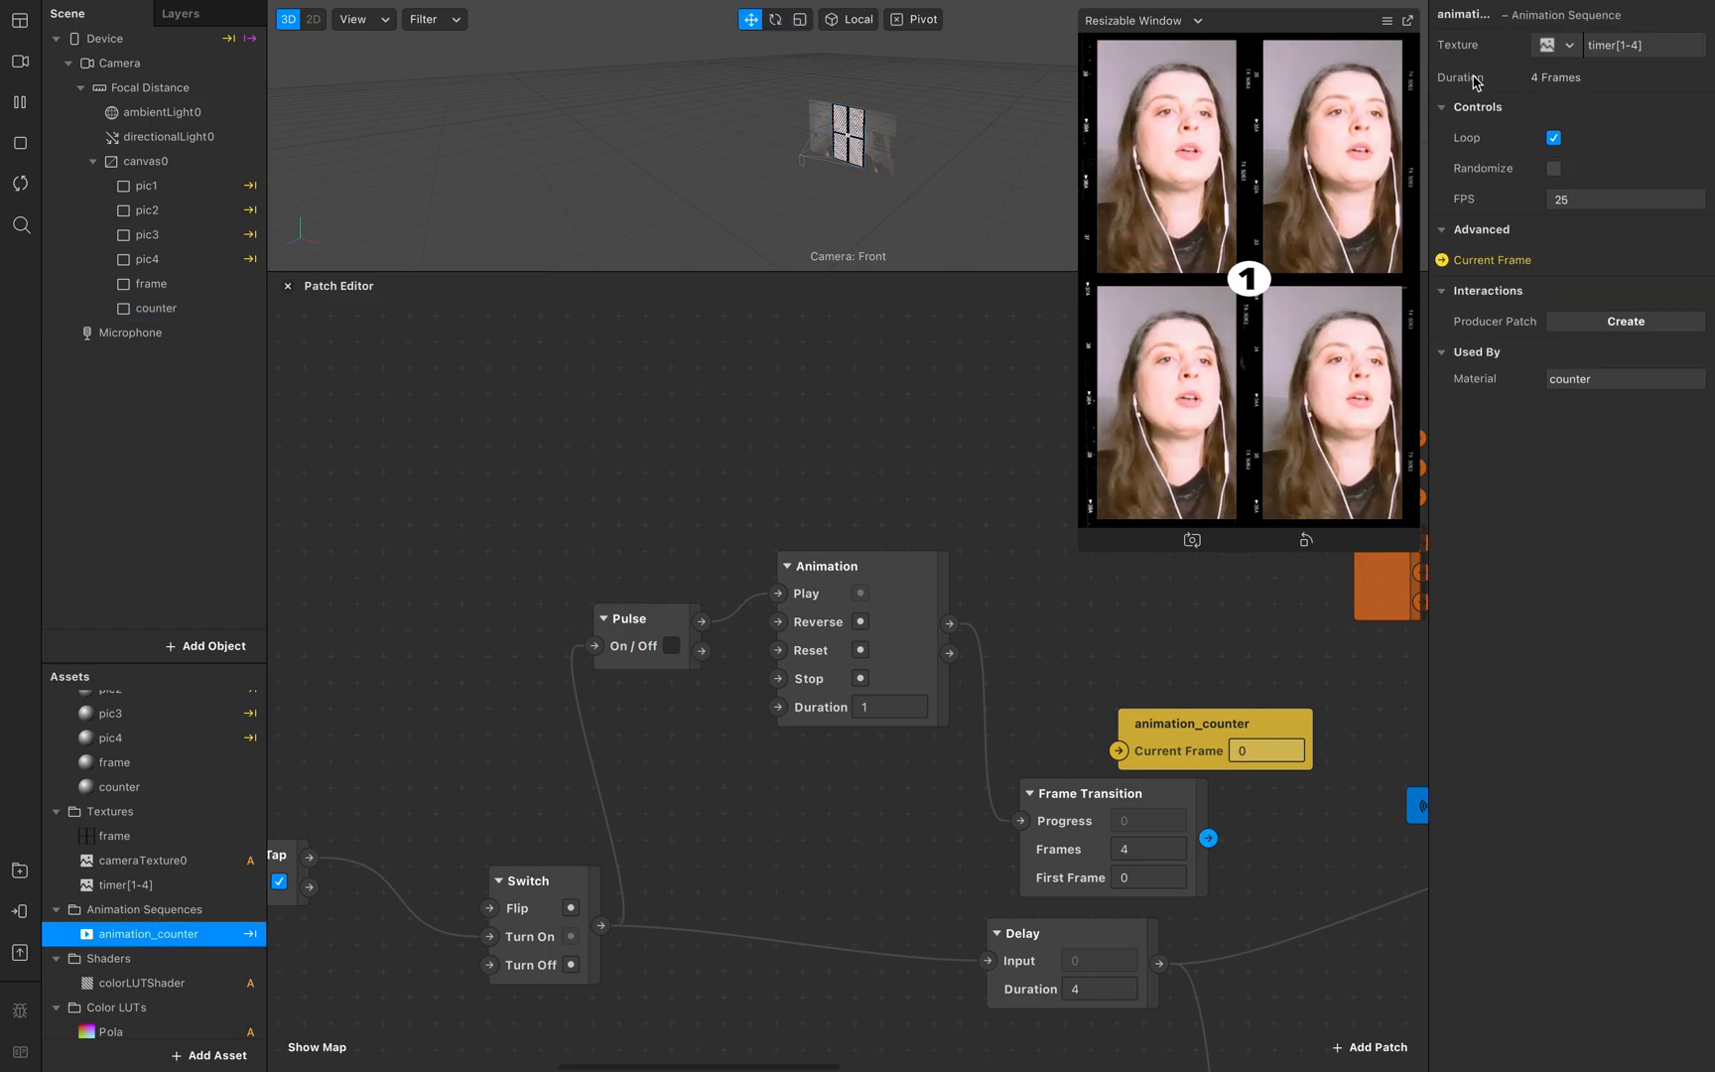
pyautogui.hscroll(2, 1059, 813)
pyautogui.scroll(2, 1059, 813)
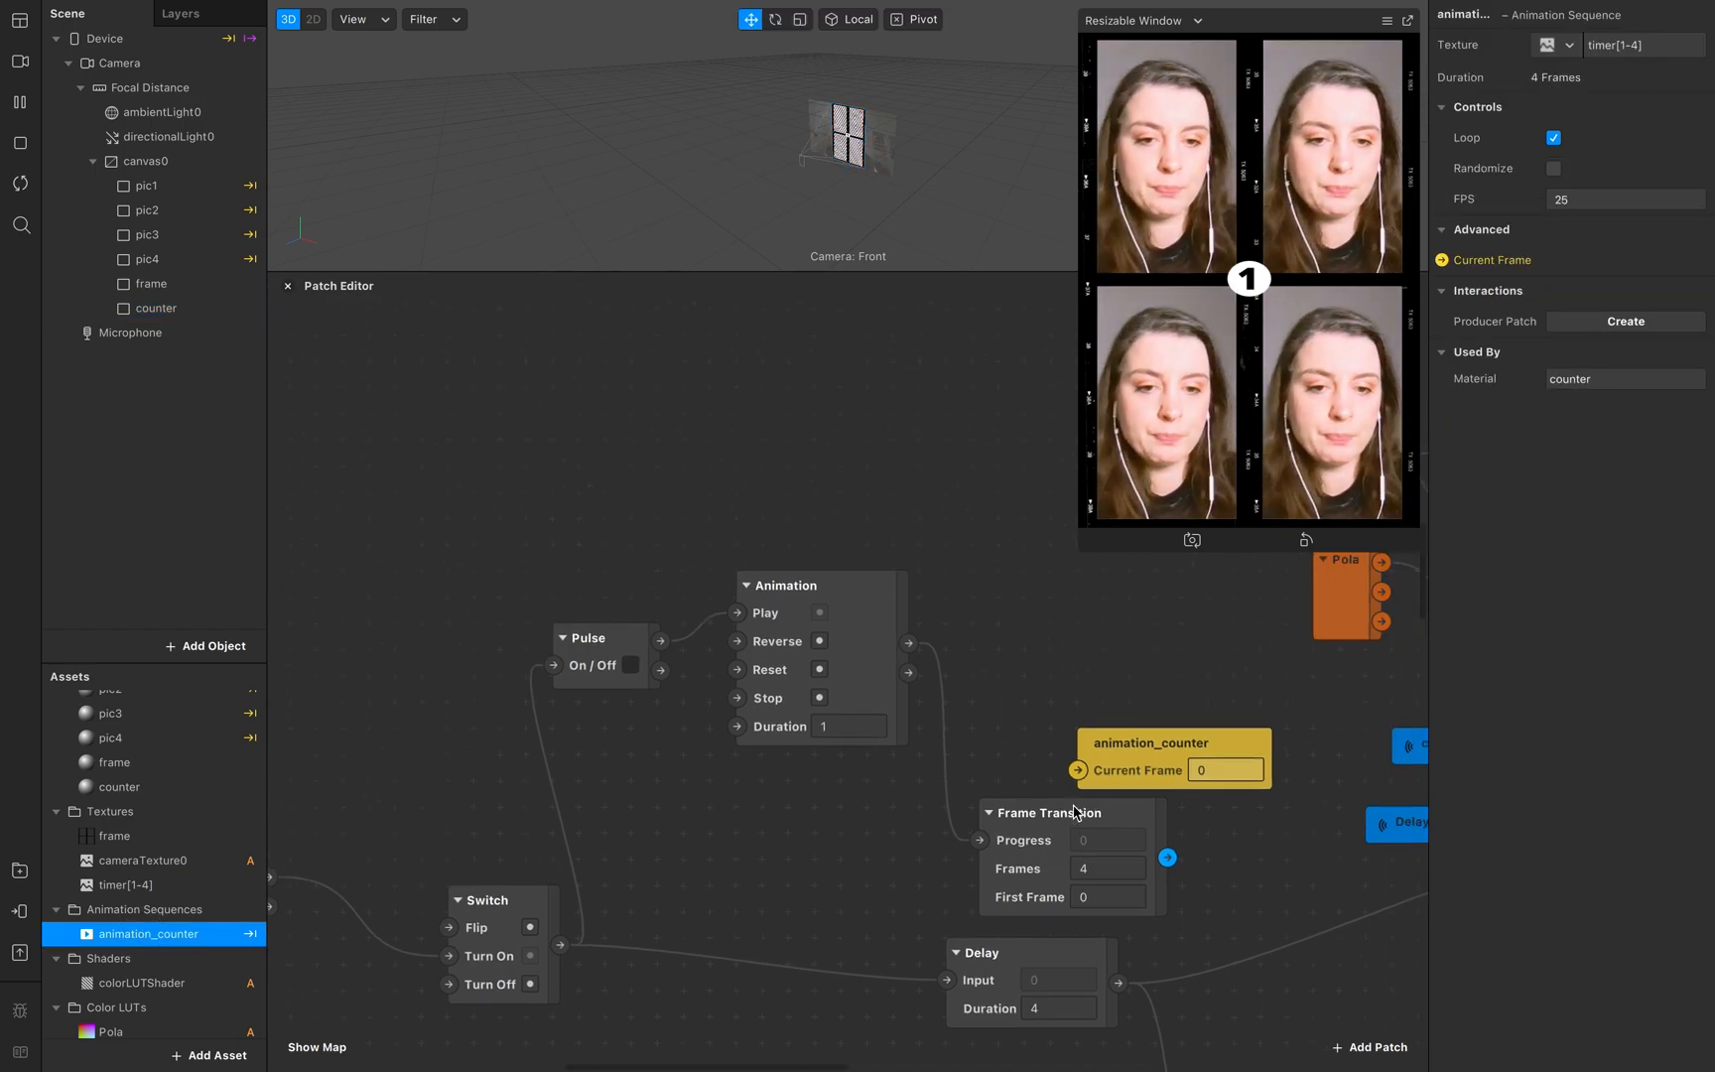
pyautogui.moveTo(1075, 795); pyautogui.dragTo(1129, 744)
pyautogui.moveTo(1021, 861); pyautogui.dragTo(986, 769)
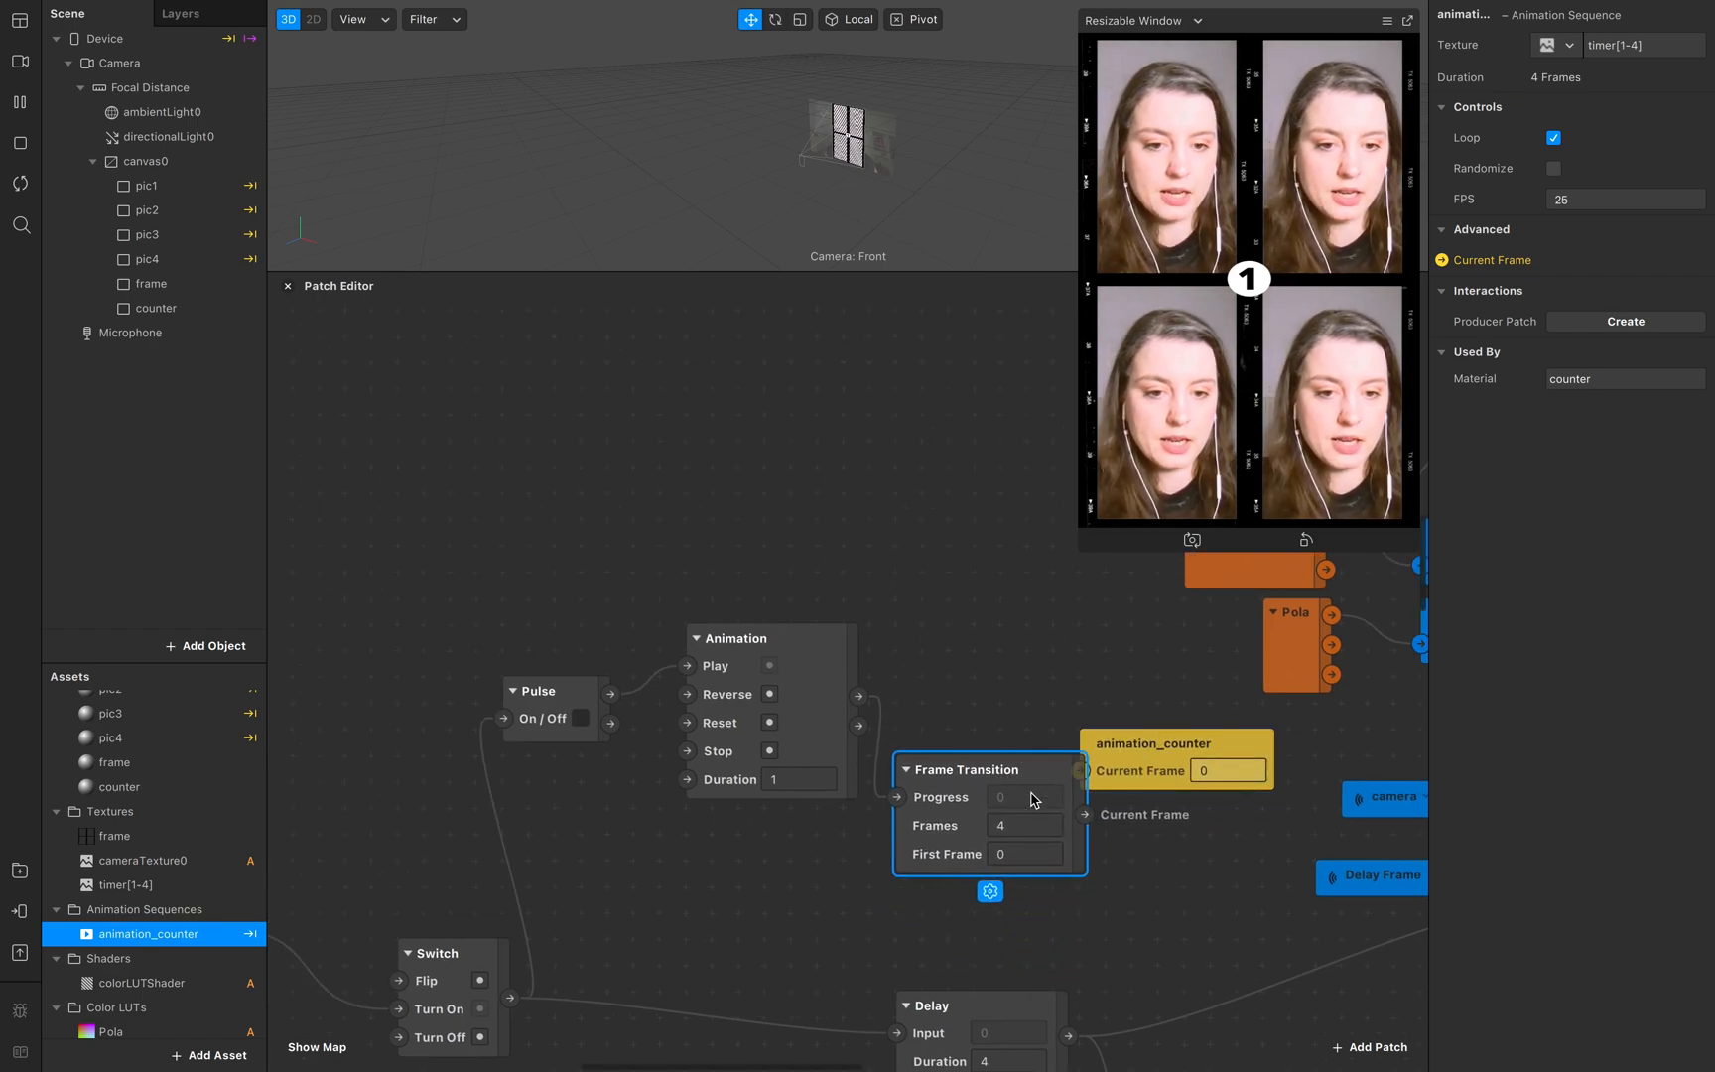
pyautogui.moveTo(1085, 814); pyautogui.dragTo(1082, 776)
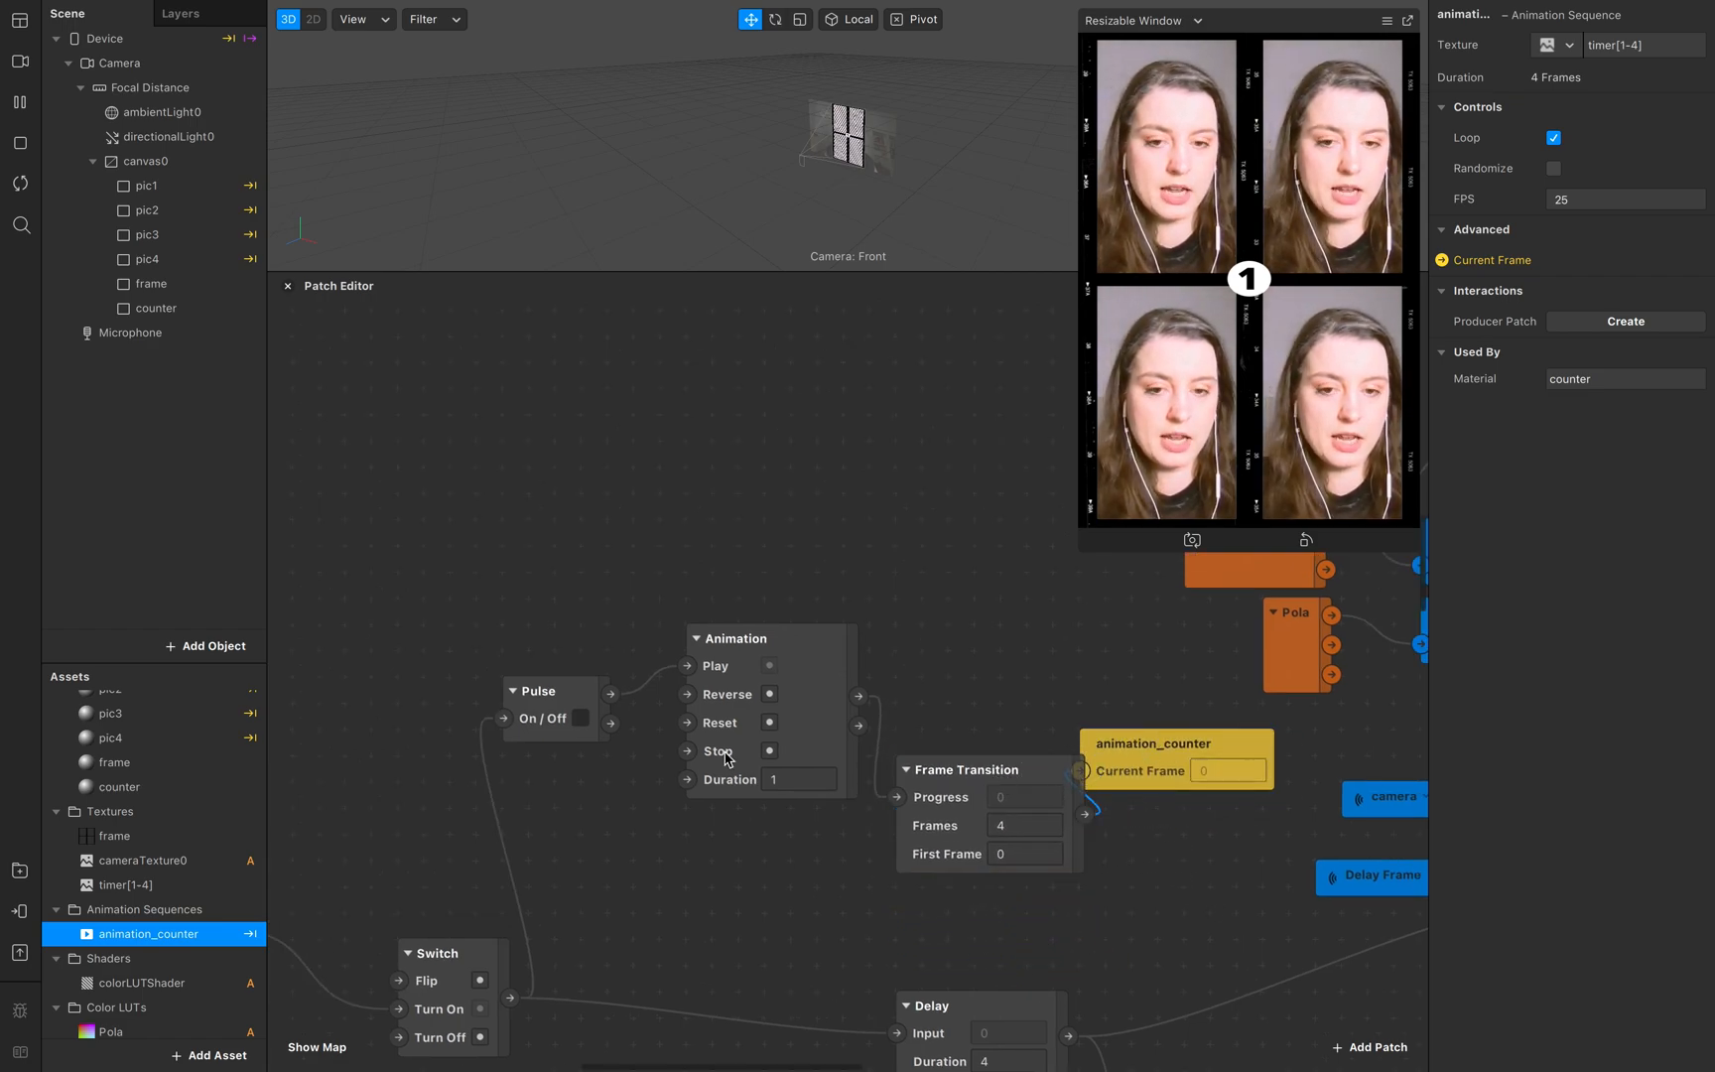
# Step: Lower the Animation and Pulse patches so they line up with the Frame Transition patch
pyautogui.hscroll(-3, 732, 754)
pyautogui.moveTo(942, 693); pyautogui.dragTo(899, 775)
pyautogui.moveTo(716, 743); pyautogui.dragTo(727, 762)
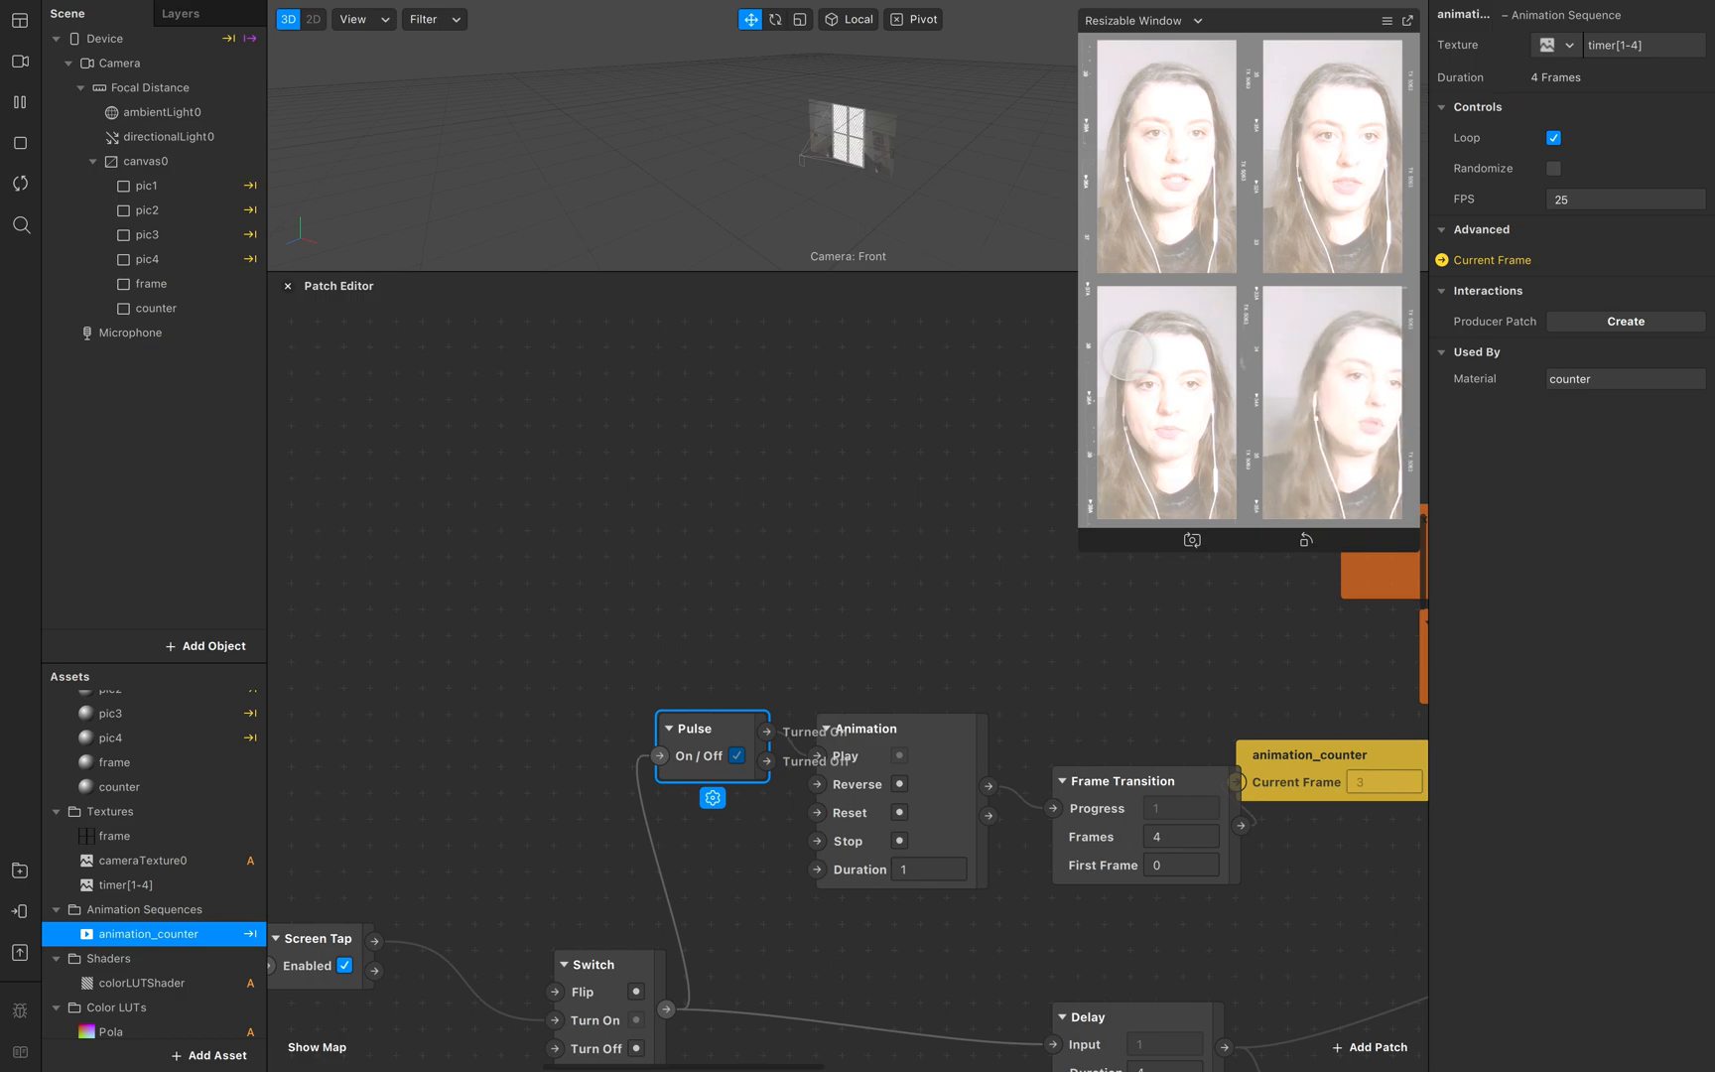
# Step: Set the Animation patch's Duration to 4 and restart the preview
pyautogui.click(20, 182)
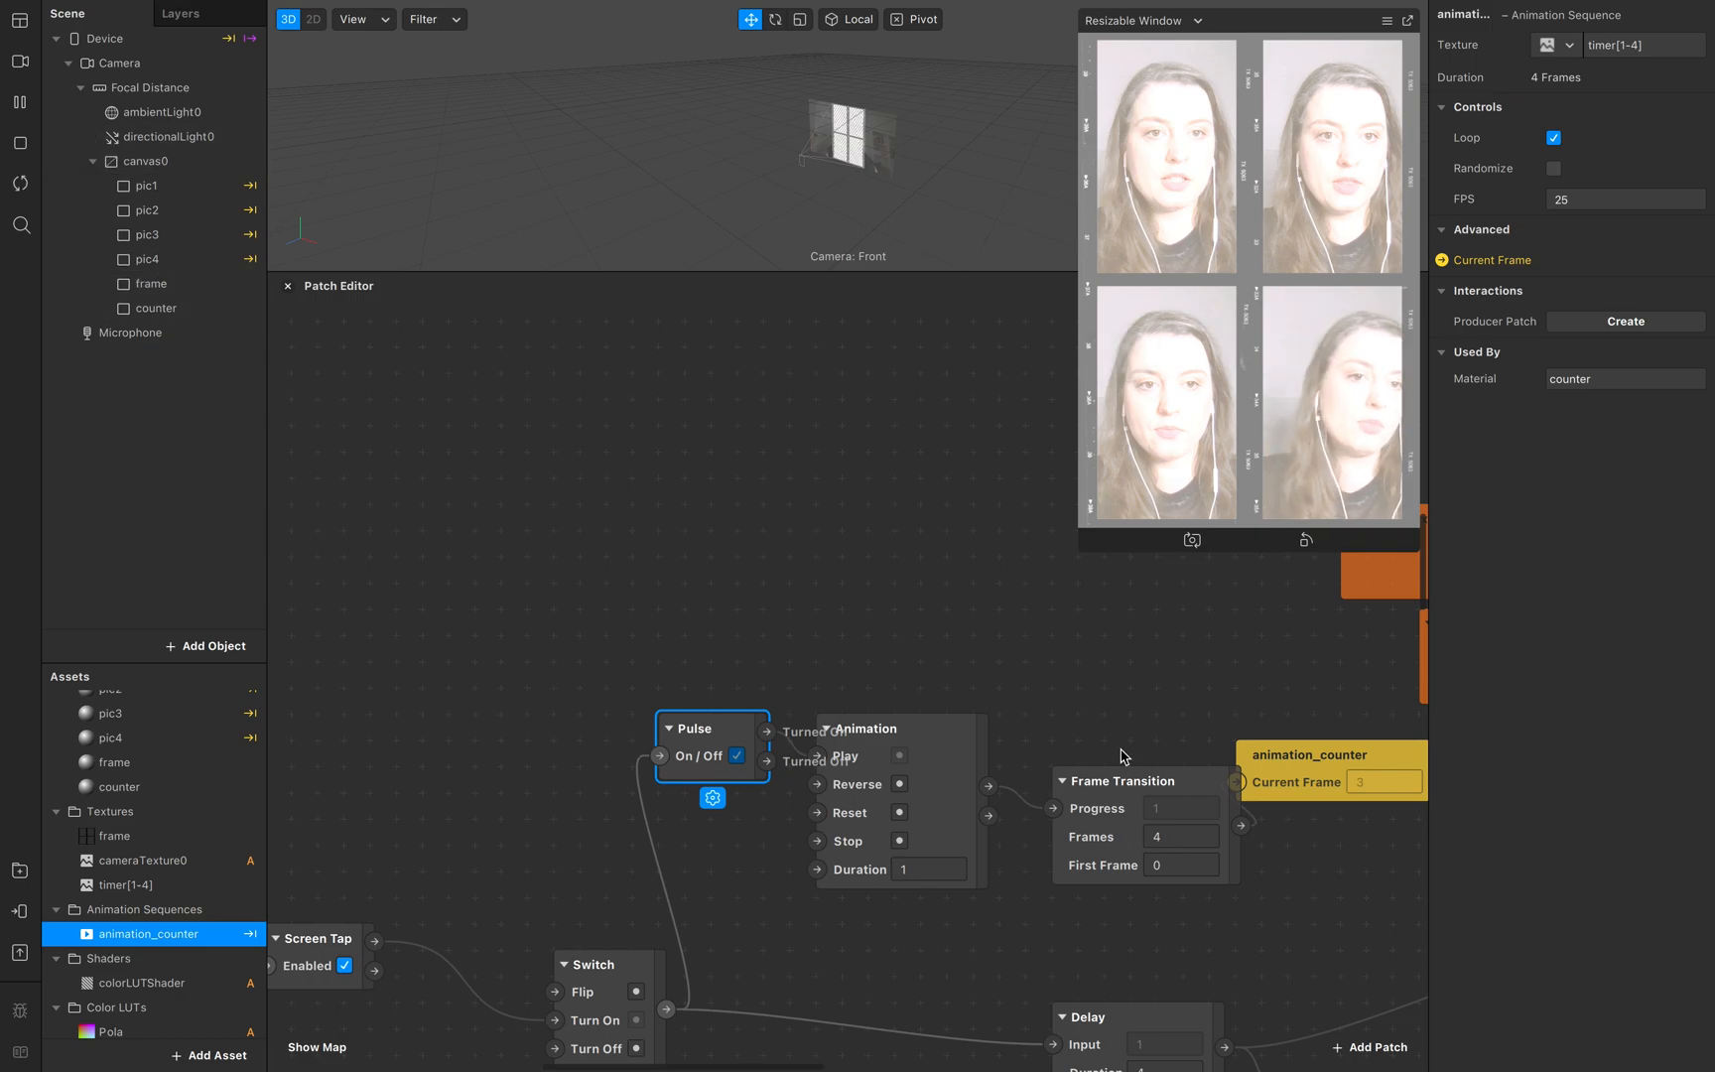
pyautogui.click(923, 871)
pyautogui.write('4')
pyautogui.click(988, 933)
pyautogui.scroll(-2, 1015, 961)
pyautogui.scroll(2, 1016, 961)
pyautogui.click(671, 941)
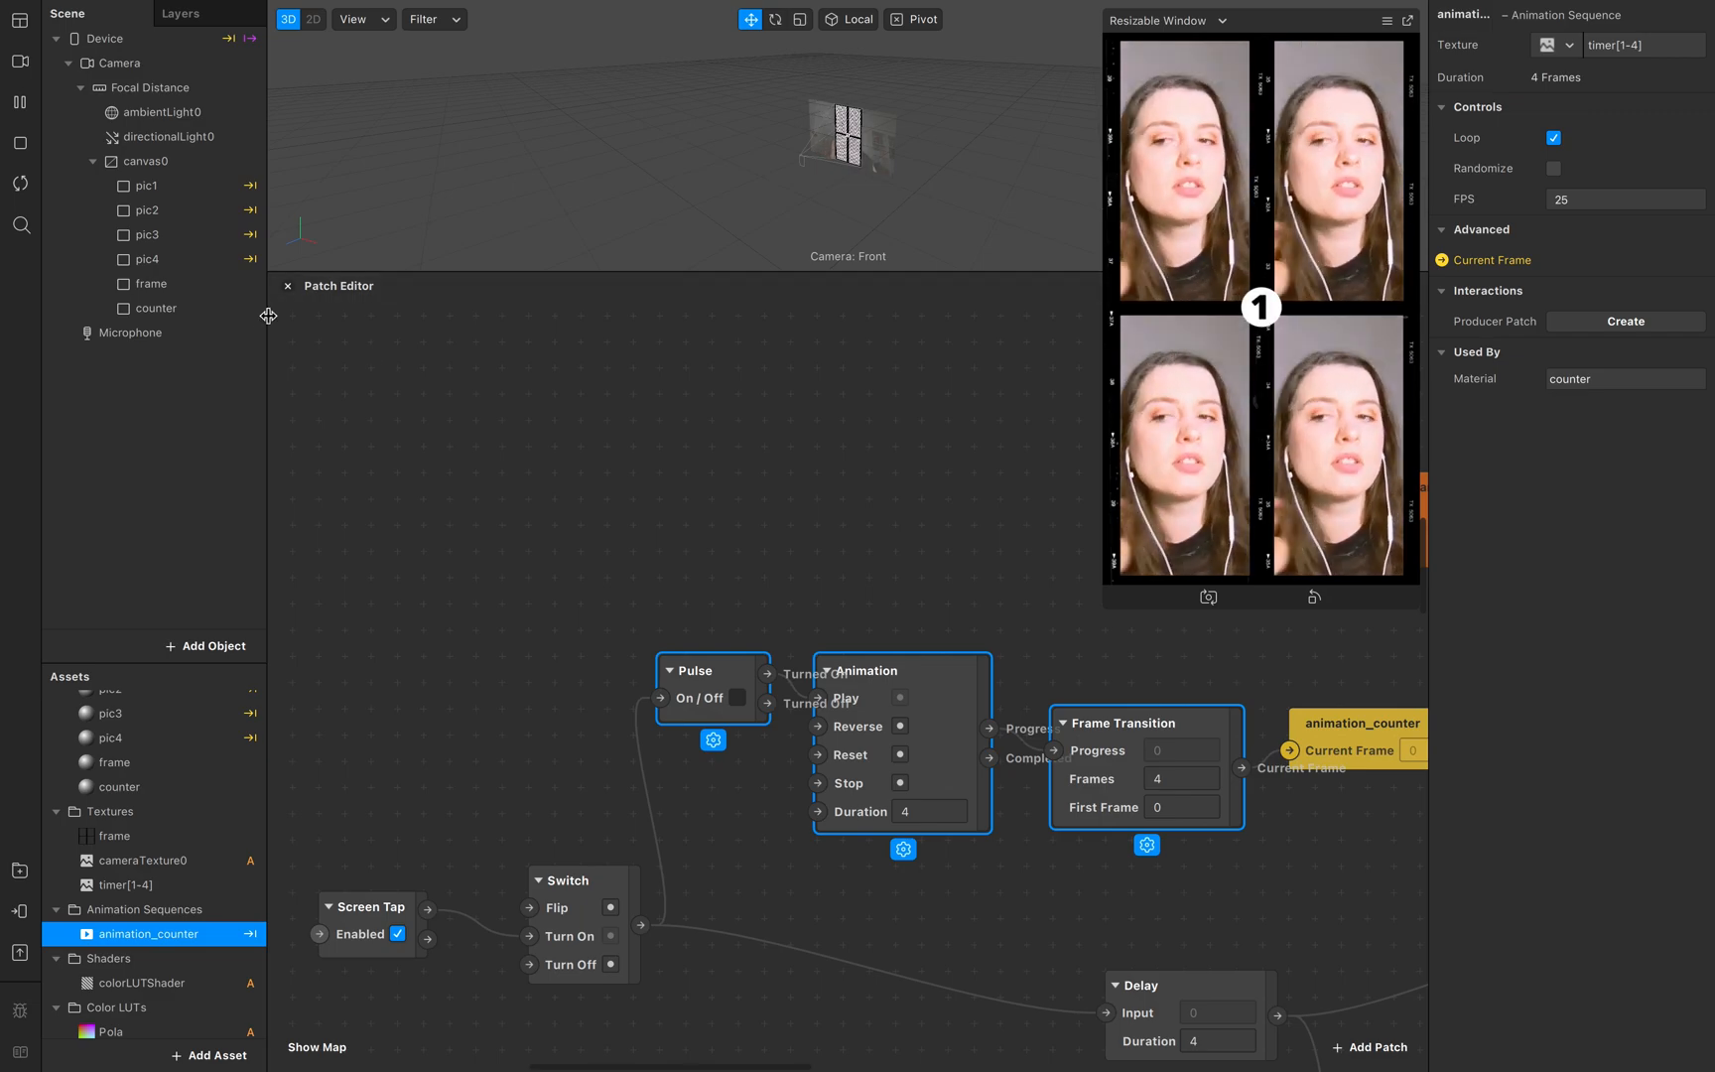
# Step: Create a Visible patch for the counter rectangle and place it above the Frame Transition patch
pyautogui.click(187, 315)
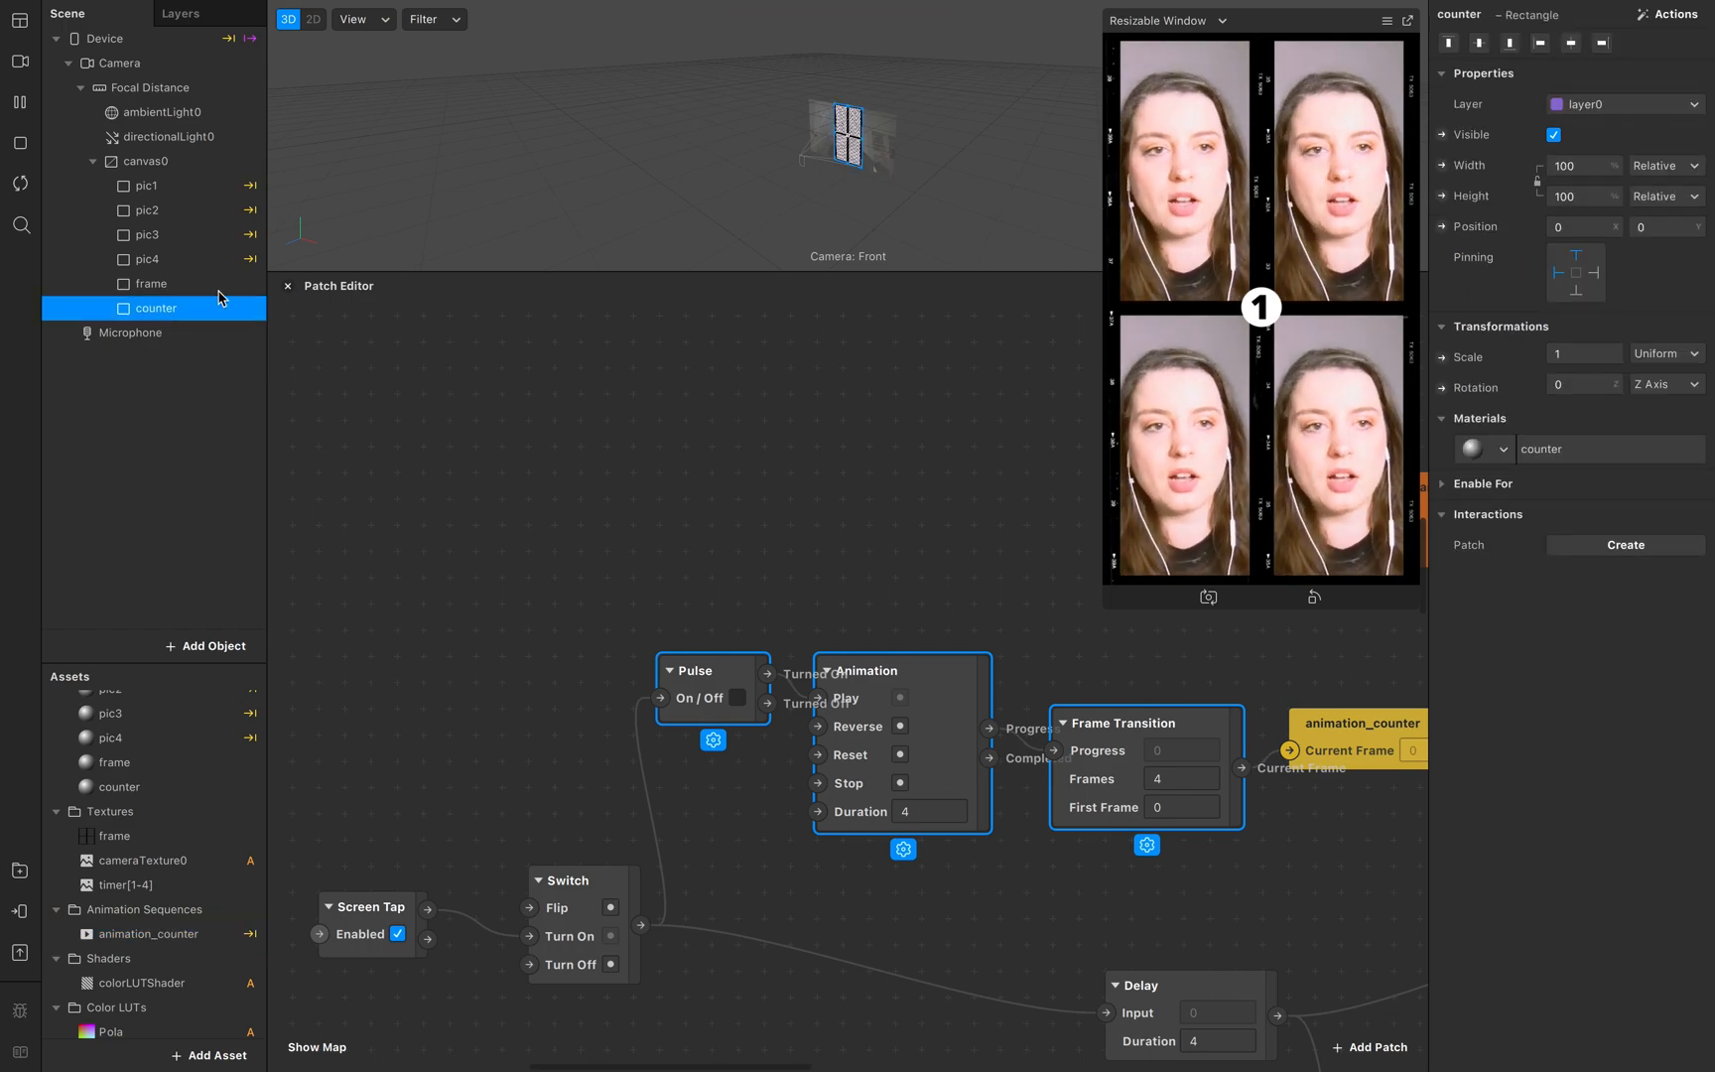
pyautogui.click(1444, 134)
pyautogui.scroll(3, 858, 767)
pyautogui.hscroll(2, 858, 766)
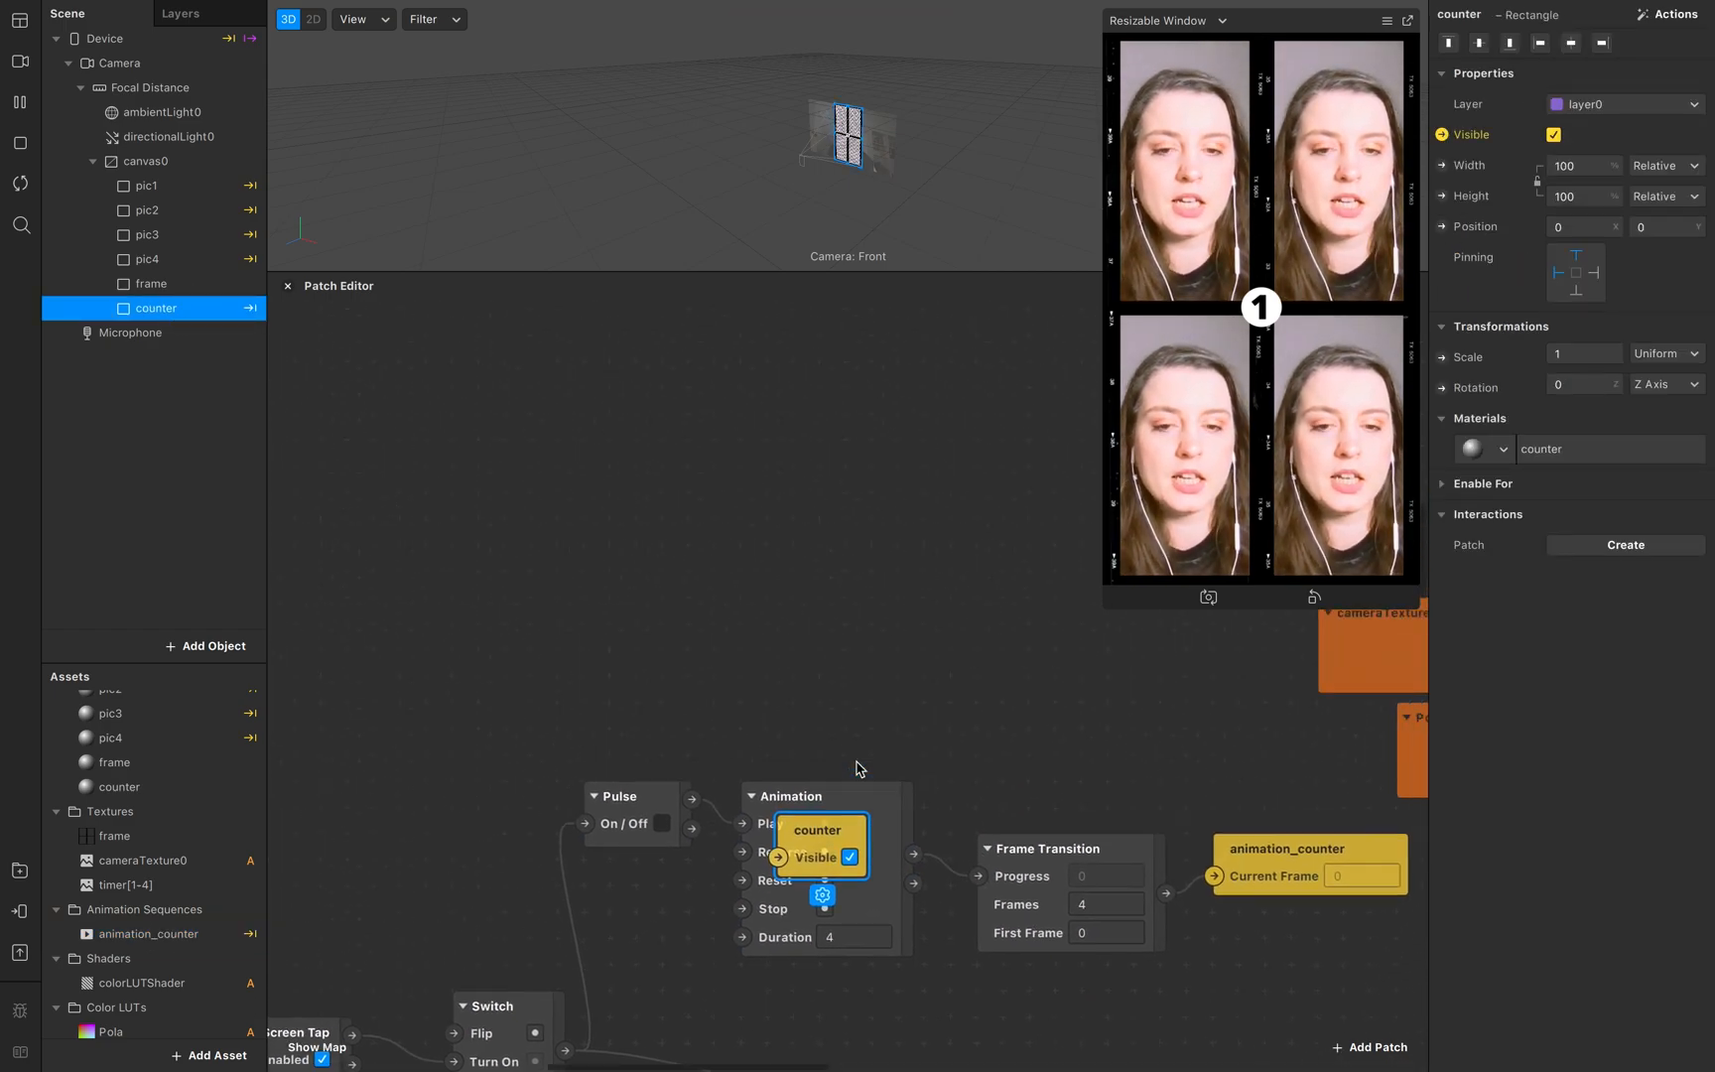
pyautogui.moveTo(810, 817); pyautogui.dragTo(1065, 598)
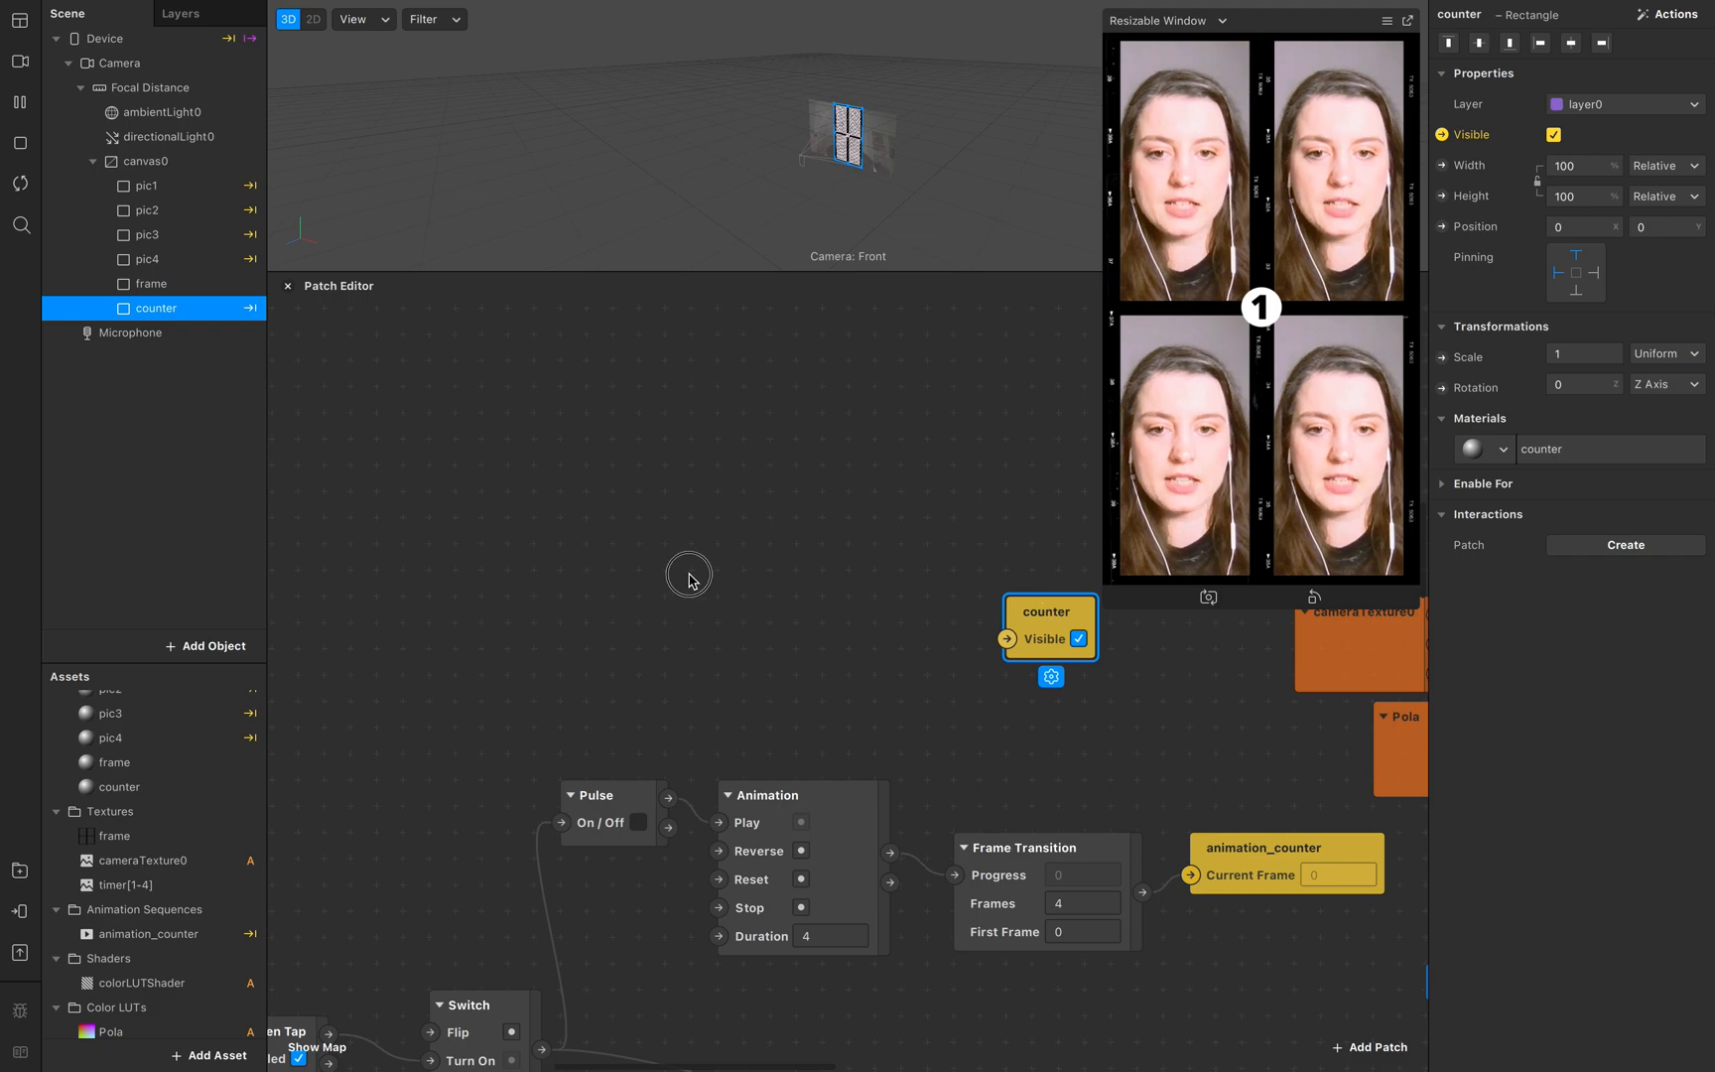
# Step: Add a second Switch patch before the counter patch and wire the Pulse's Turned On output to its Turn On
pyautogui.doubleClick(689, 578)
pyautogui.write('switch')
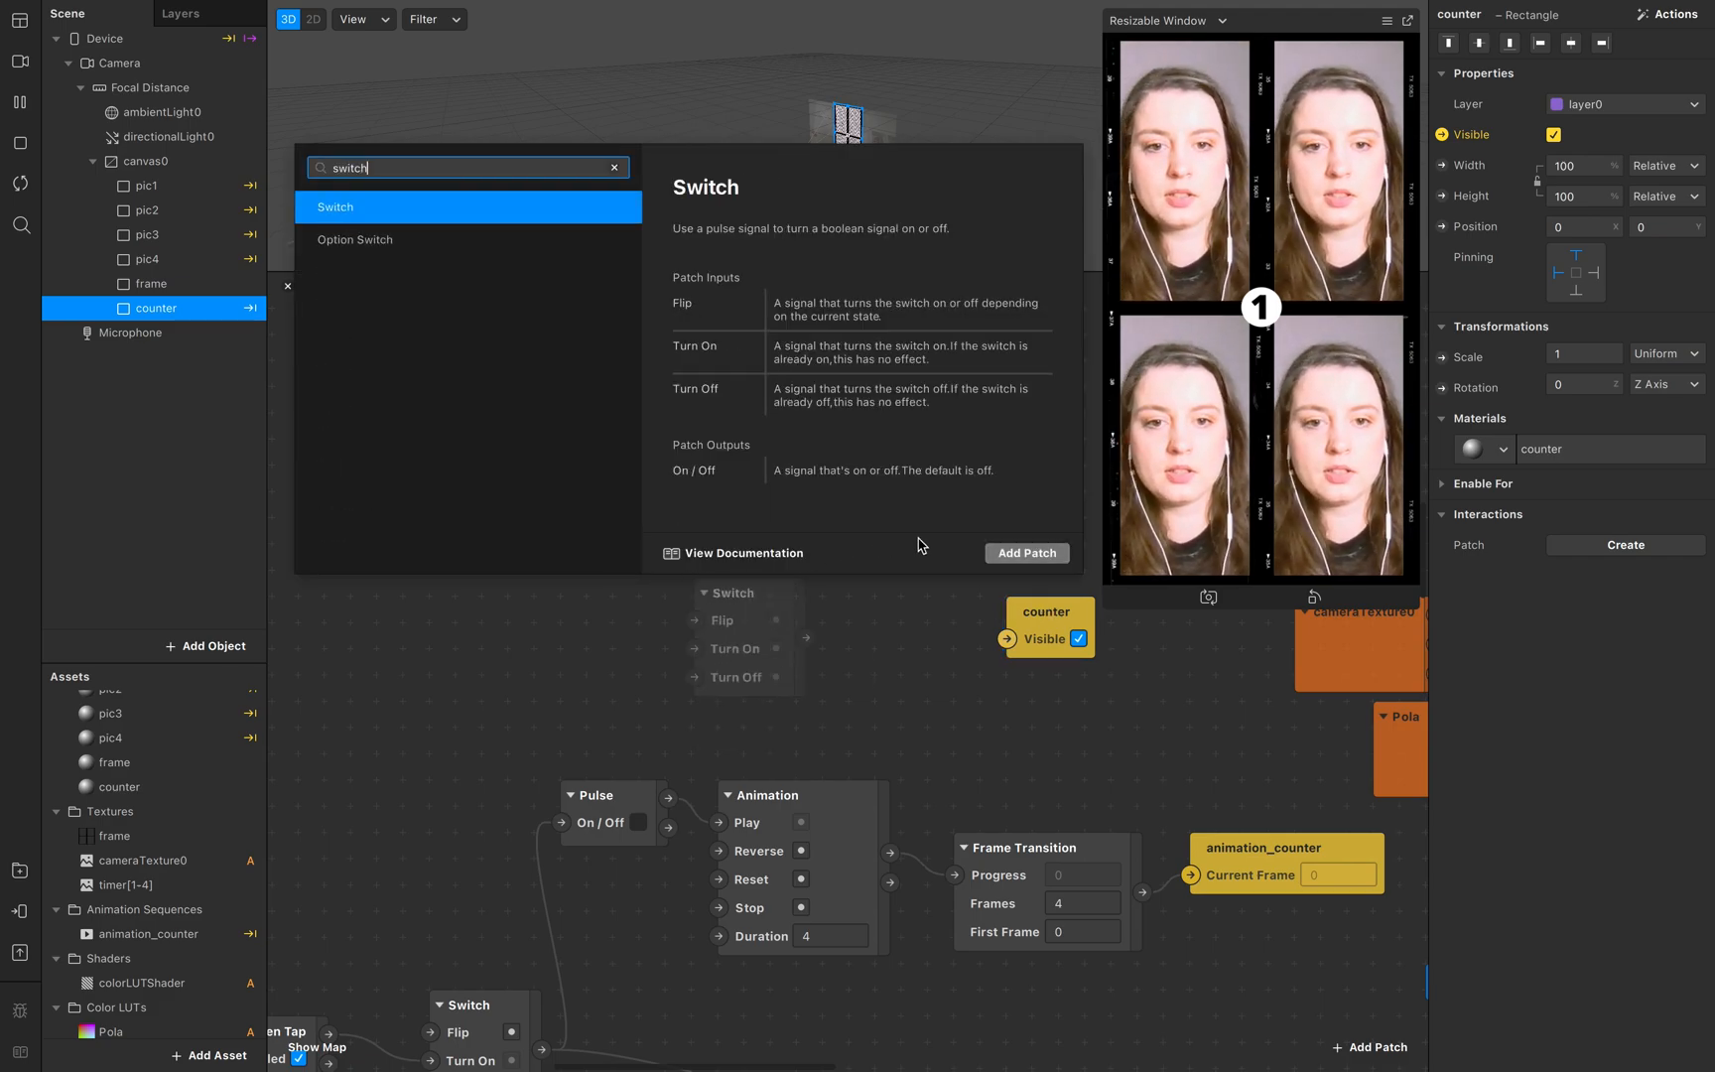
pyautogui.press('Return')
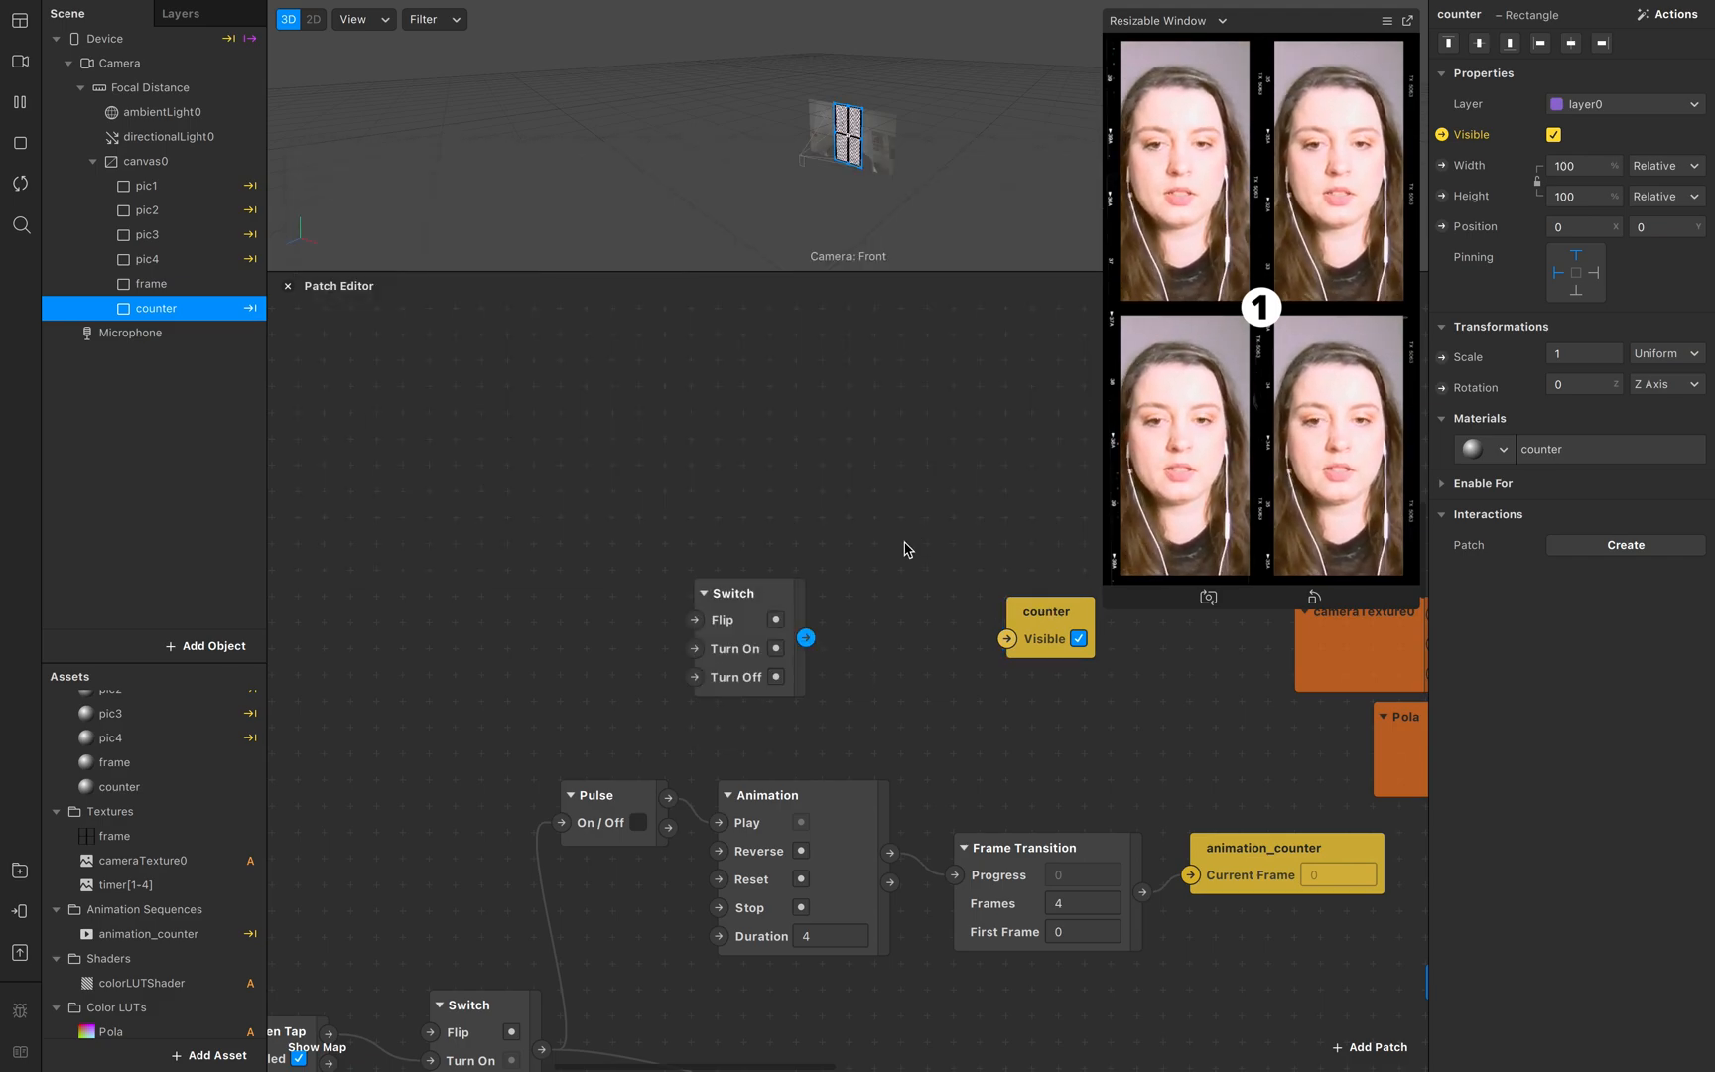
pyautogui.moveTo(792, 598); pyautogui.dragTo(896, 593)
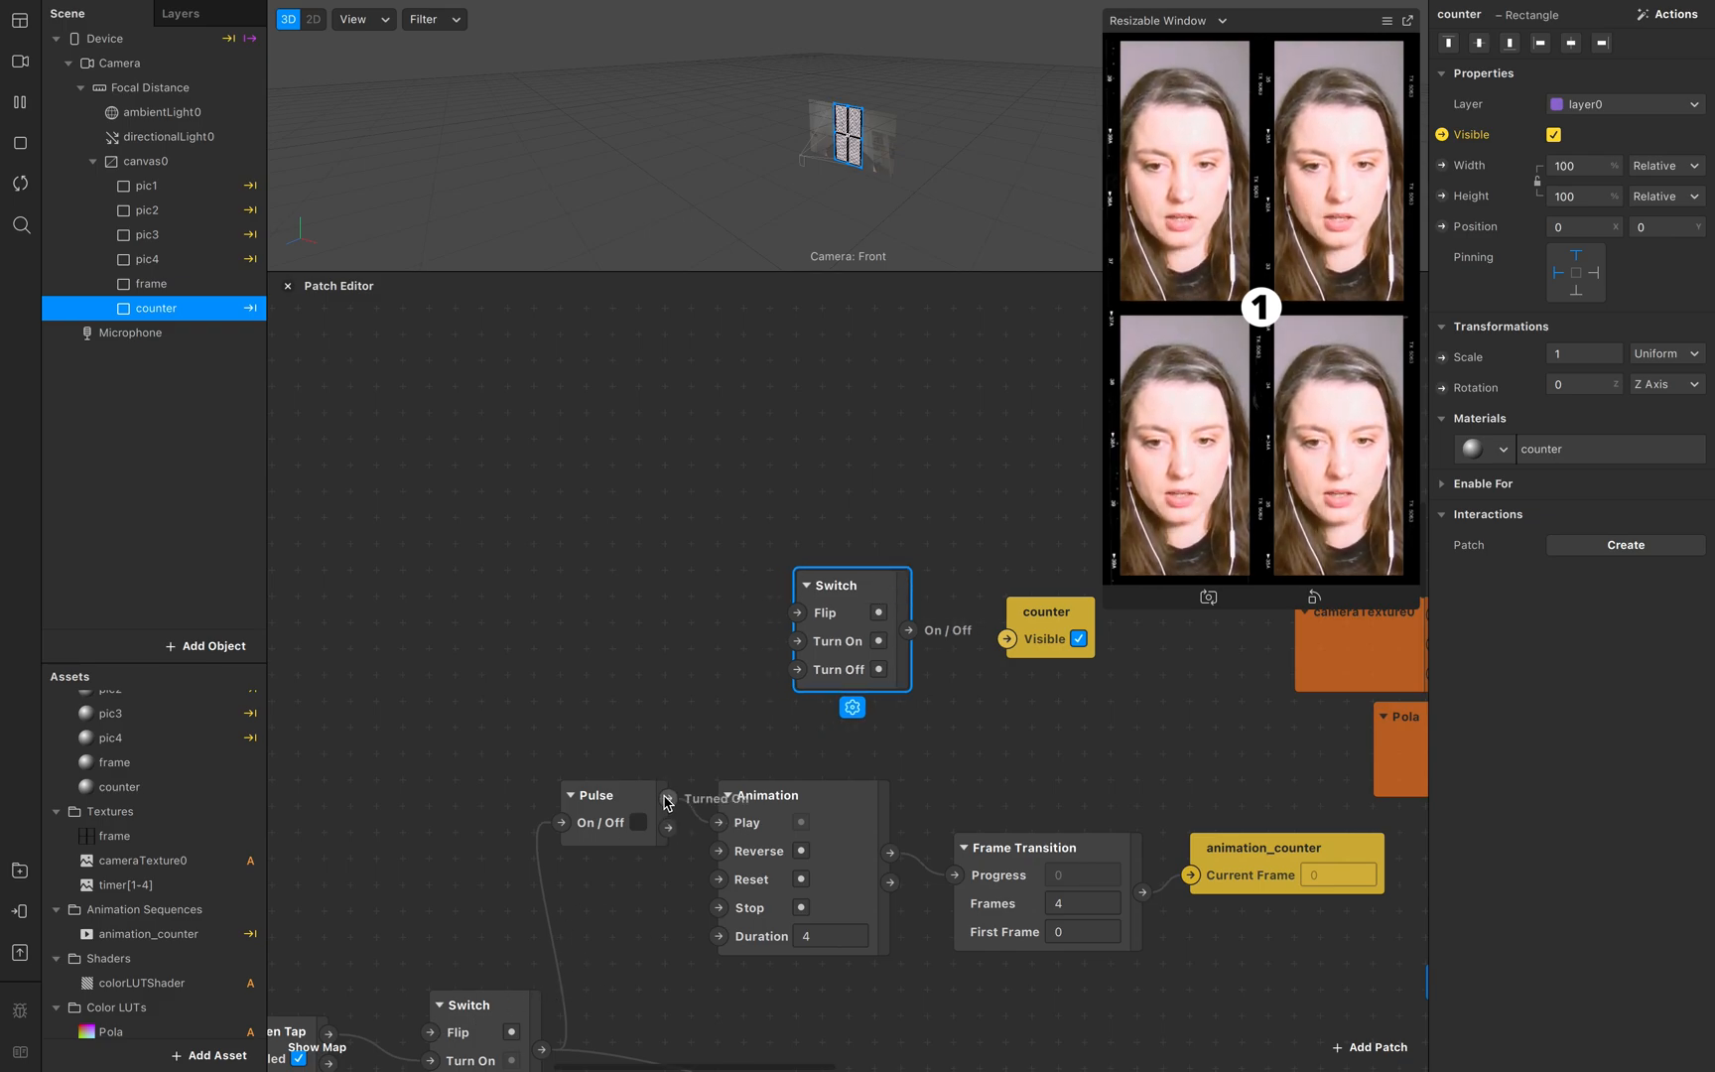
pyautogui.moveTo(668, 800); pyautogui.dragTo(795, 645)
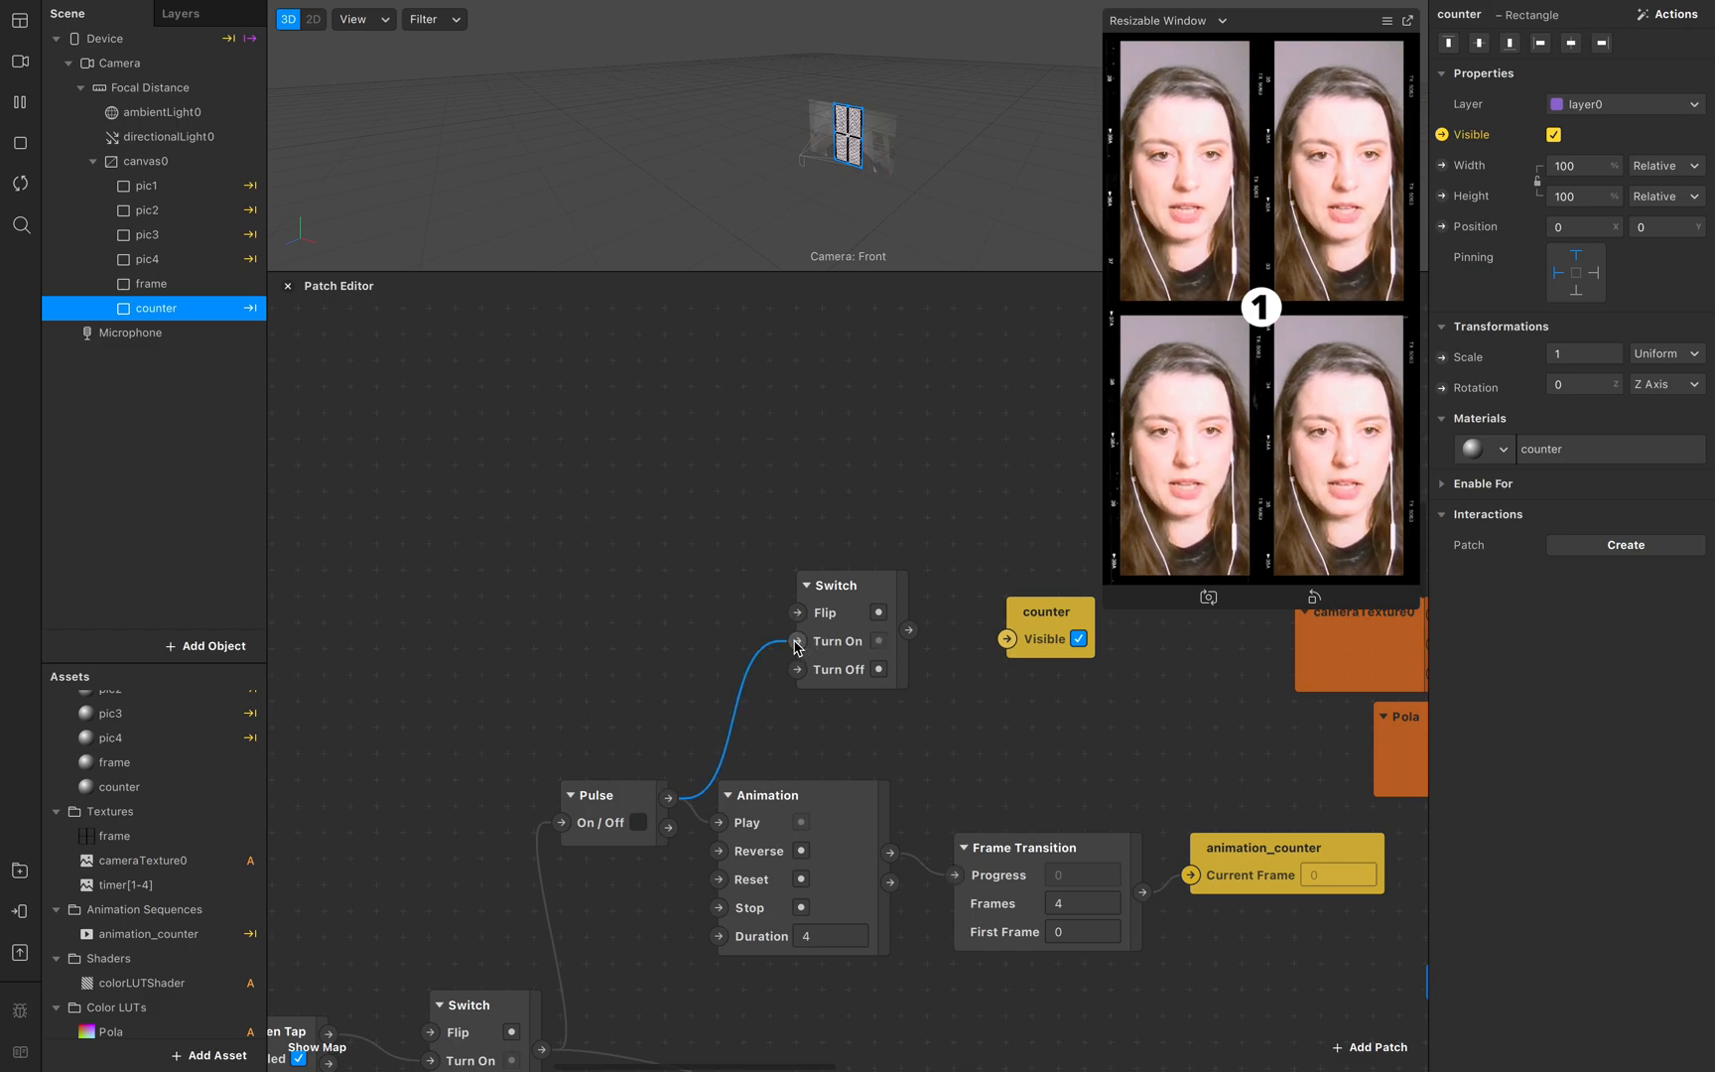
# Step: Connect the new Switch's output to counter's Visible and space the two patches apart above the Animation patch
pyautogui.scroll(-2, 680, 851)
pyautogui.scroll(3, 531, 884)
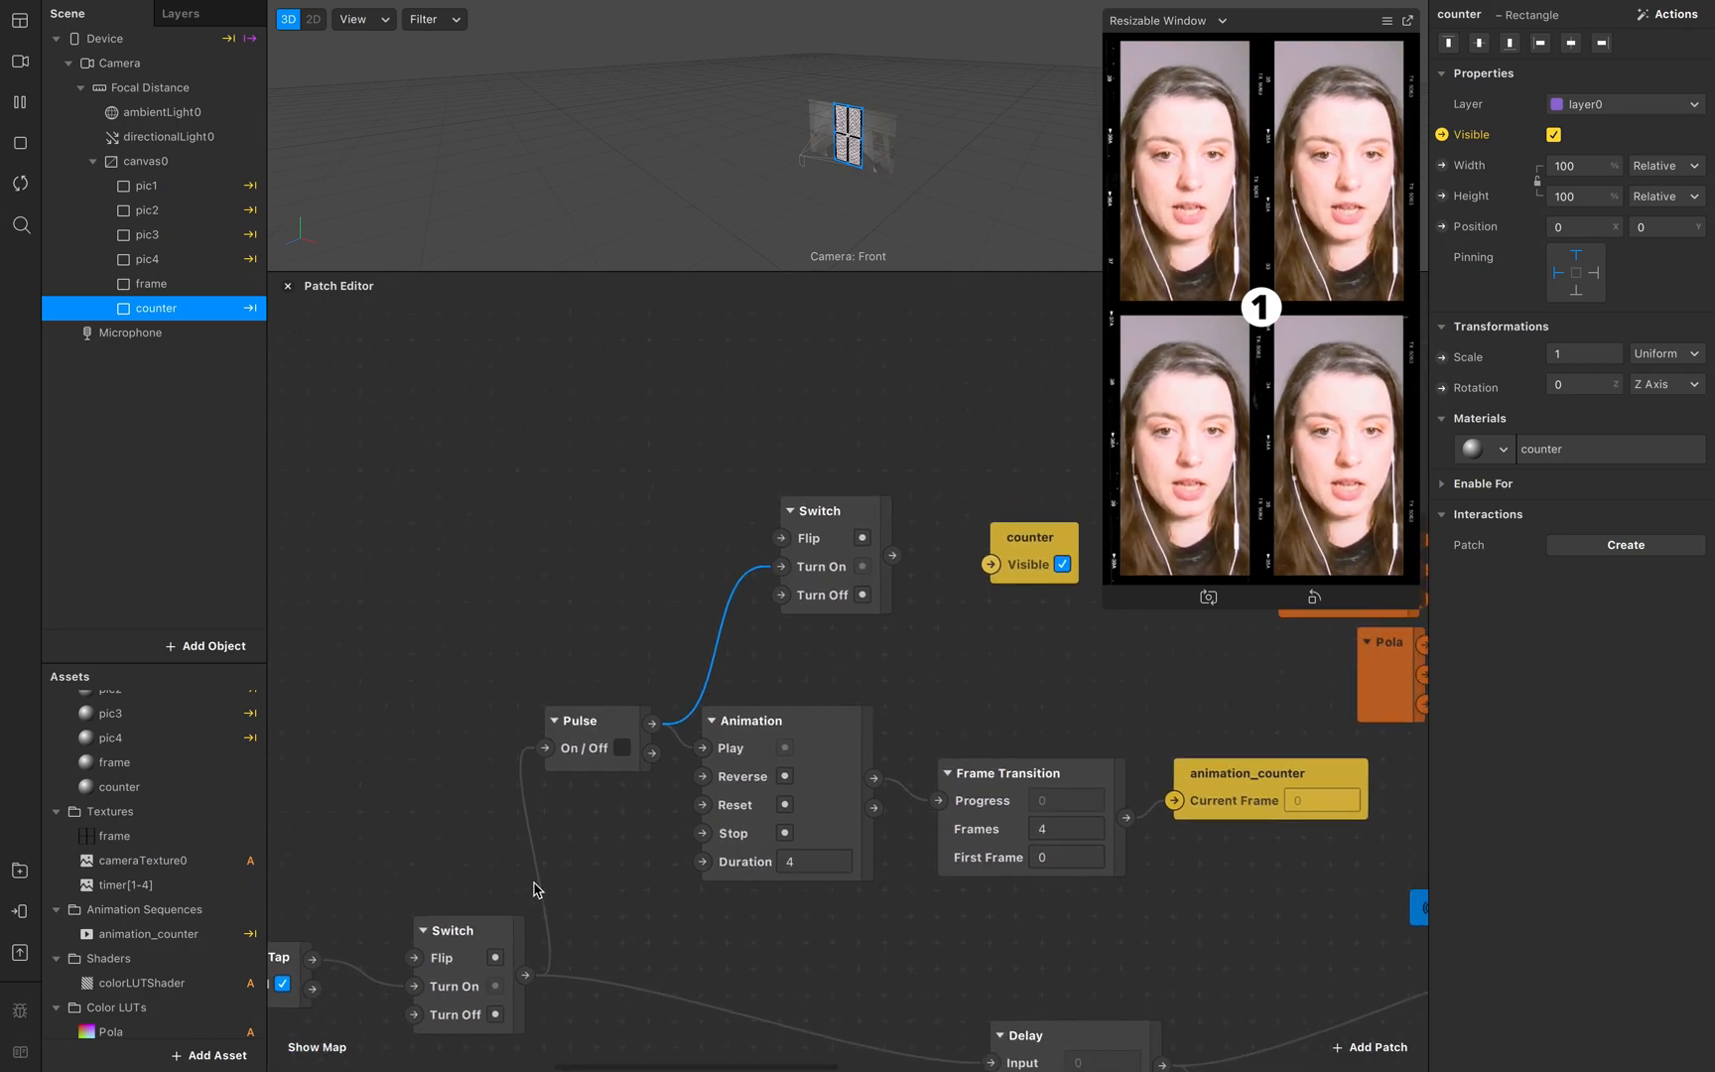
pyautogui.moveTo(837, 627); pyautogui.dragTo(989, 672)
pyautogui.moveTo(812, 562); pyautogui.dragTo(786, 565)
pyautogui.moveTo(1032, 633); pyautogui.dragTo(1058, 607)
pyautogui.moveTo(760, 506); pyautogui.dragTo(788, 491)
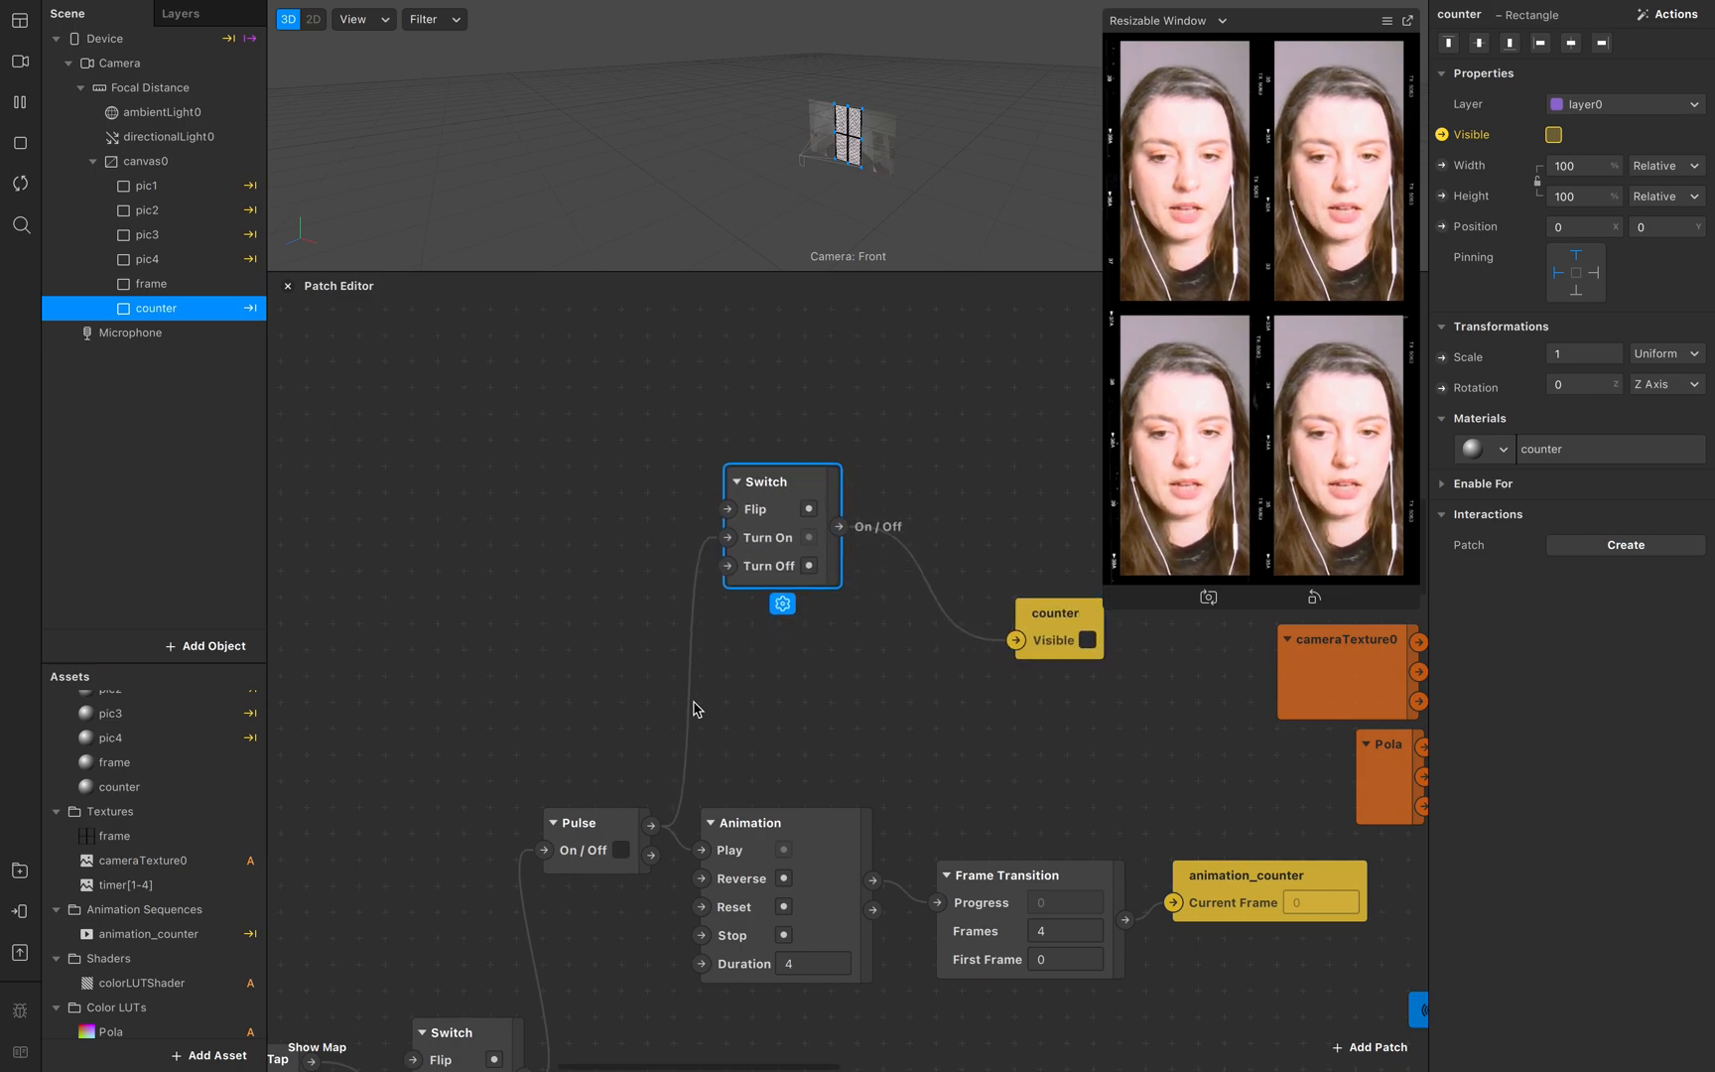
# Step: Add a Delay patch fed by the Pulse's Turned On output, place it below the new Switch and set its Duration to 3,2
pyautogui.moveTo(650, 825); pyautogui.dragTo(742, 683)
pyautogui.write('delöay')
pyautogui.press('BackSpace')
pyautogui.press('BackSpace')
pyautogui.press('Return')
pyautogui.moveTo(802, 702); pyautogui.dragTo(796, 636)
pyautogui.click(844, 695)
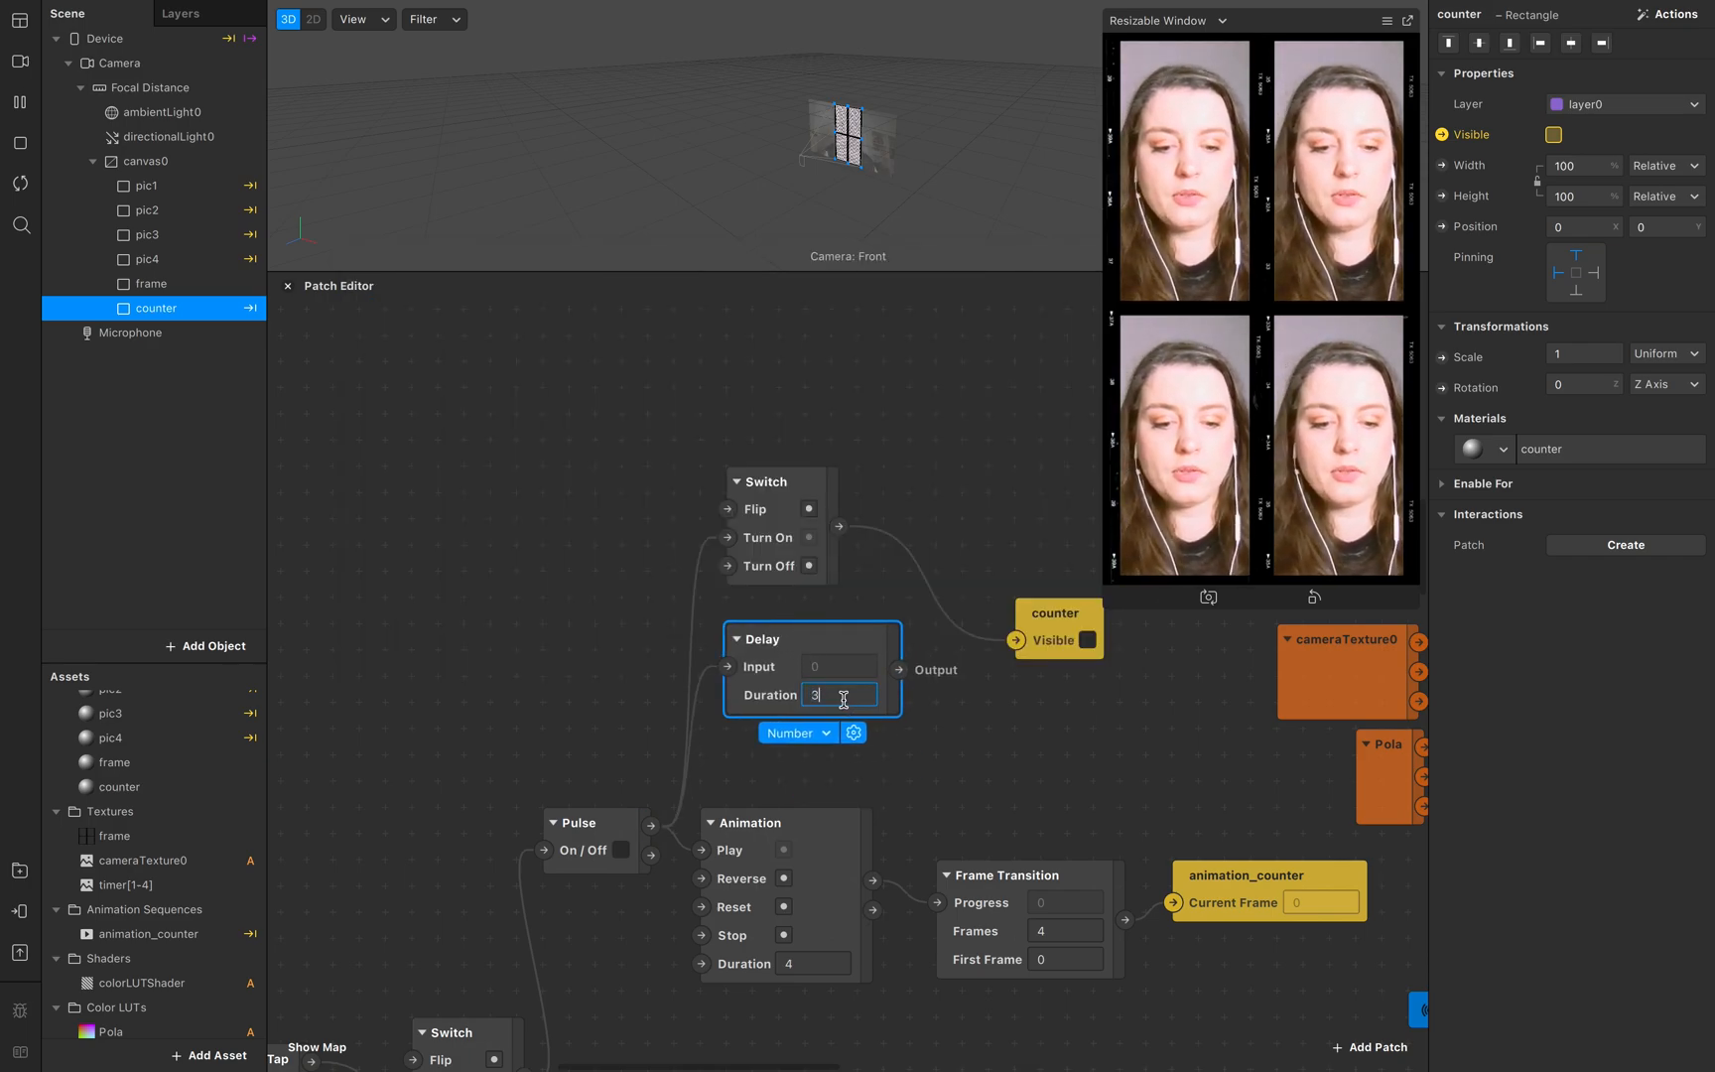
pyautogui.click(974, 746)
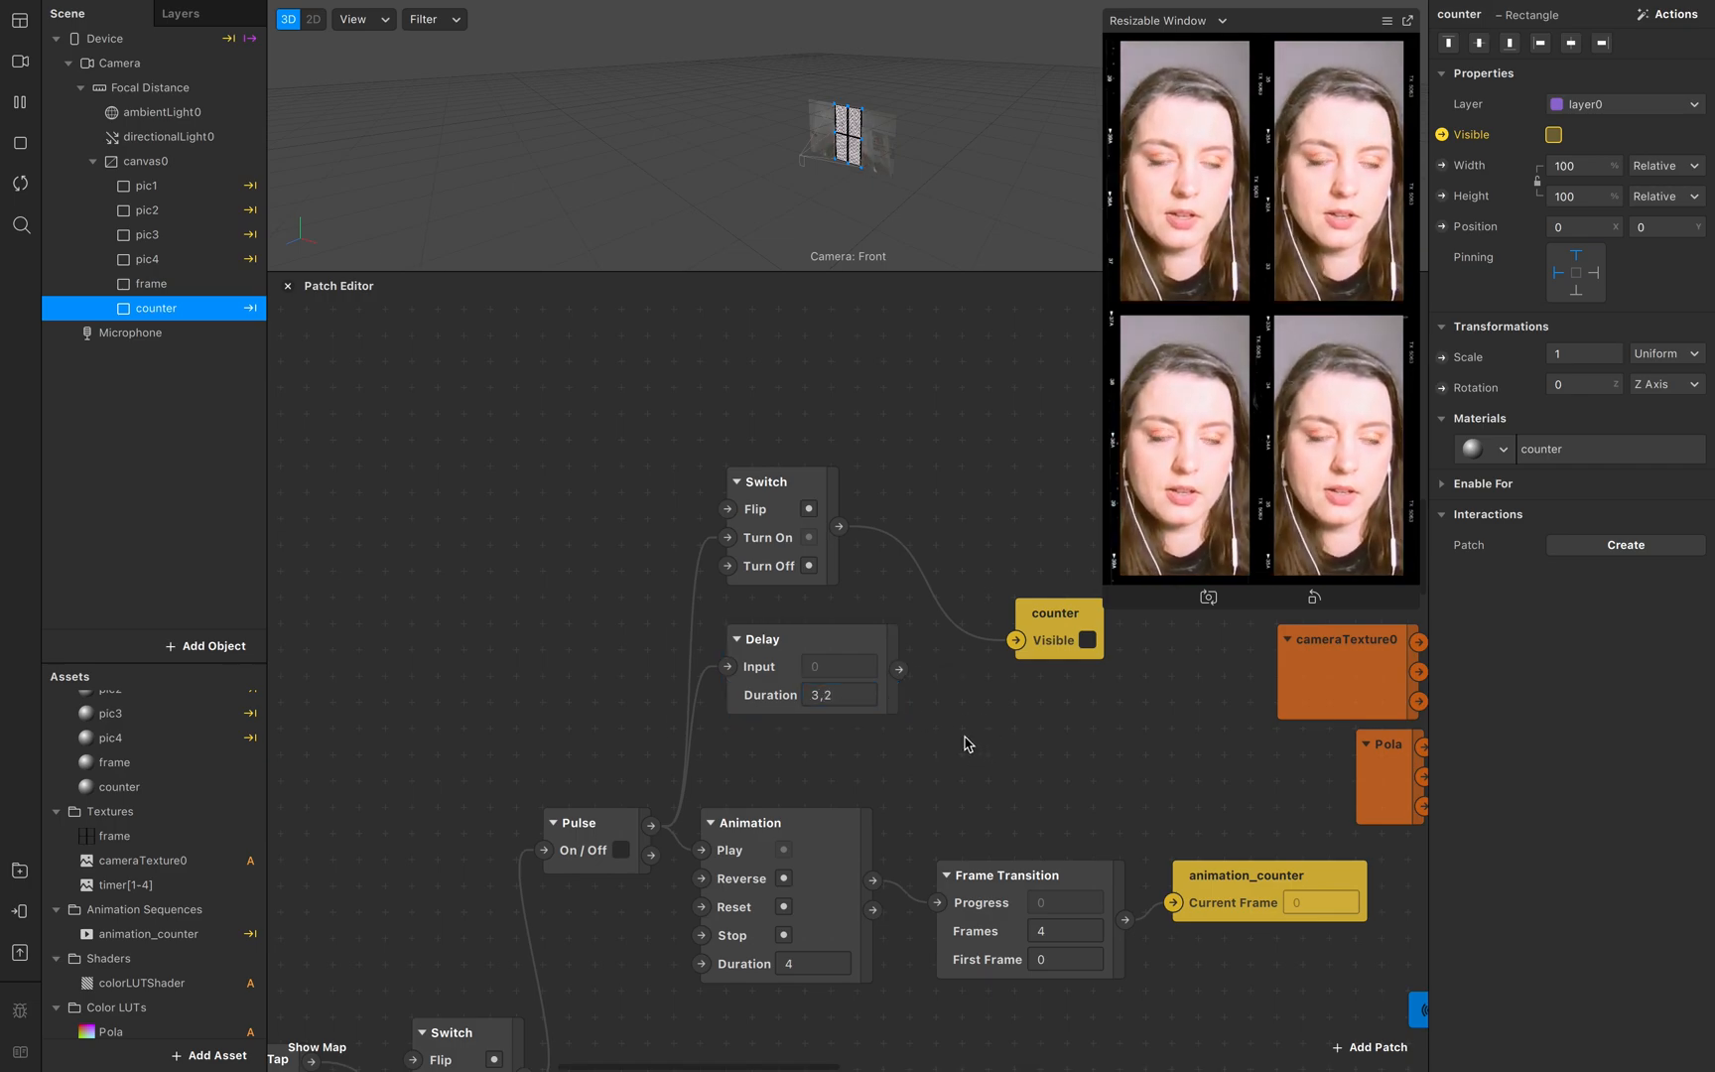
# Step: Wire the Delay's output to the counter Switch's Turn Off, and move the Delay and Pulse patches ahead of the Switch and Animation patches
pyautogui.moveTo(898, 671); pyautogui.dragTo(731, 566)
pyautogui.moveTo(813, 662); pyautogui.dragTo(603, 637)
pyautogui.moveTo(606, 840); pyautogui.dragTo(527, 787)
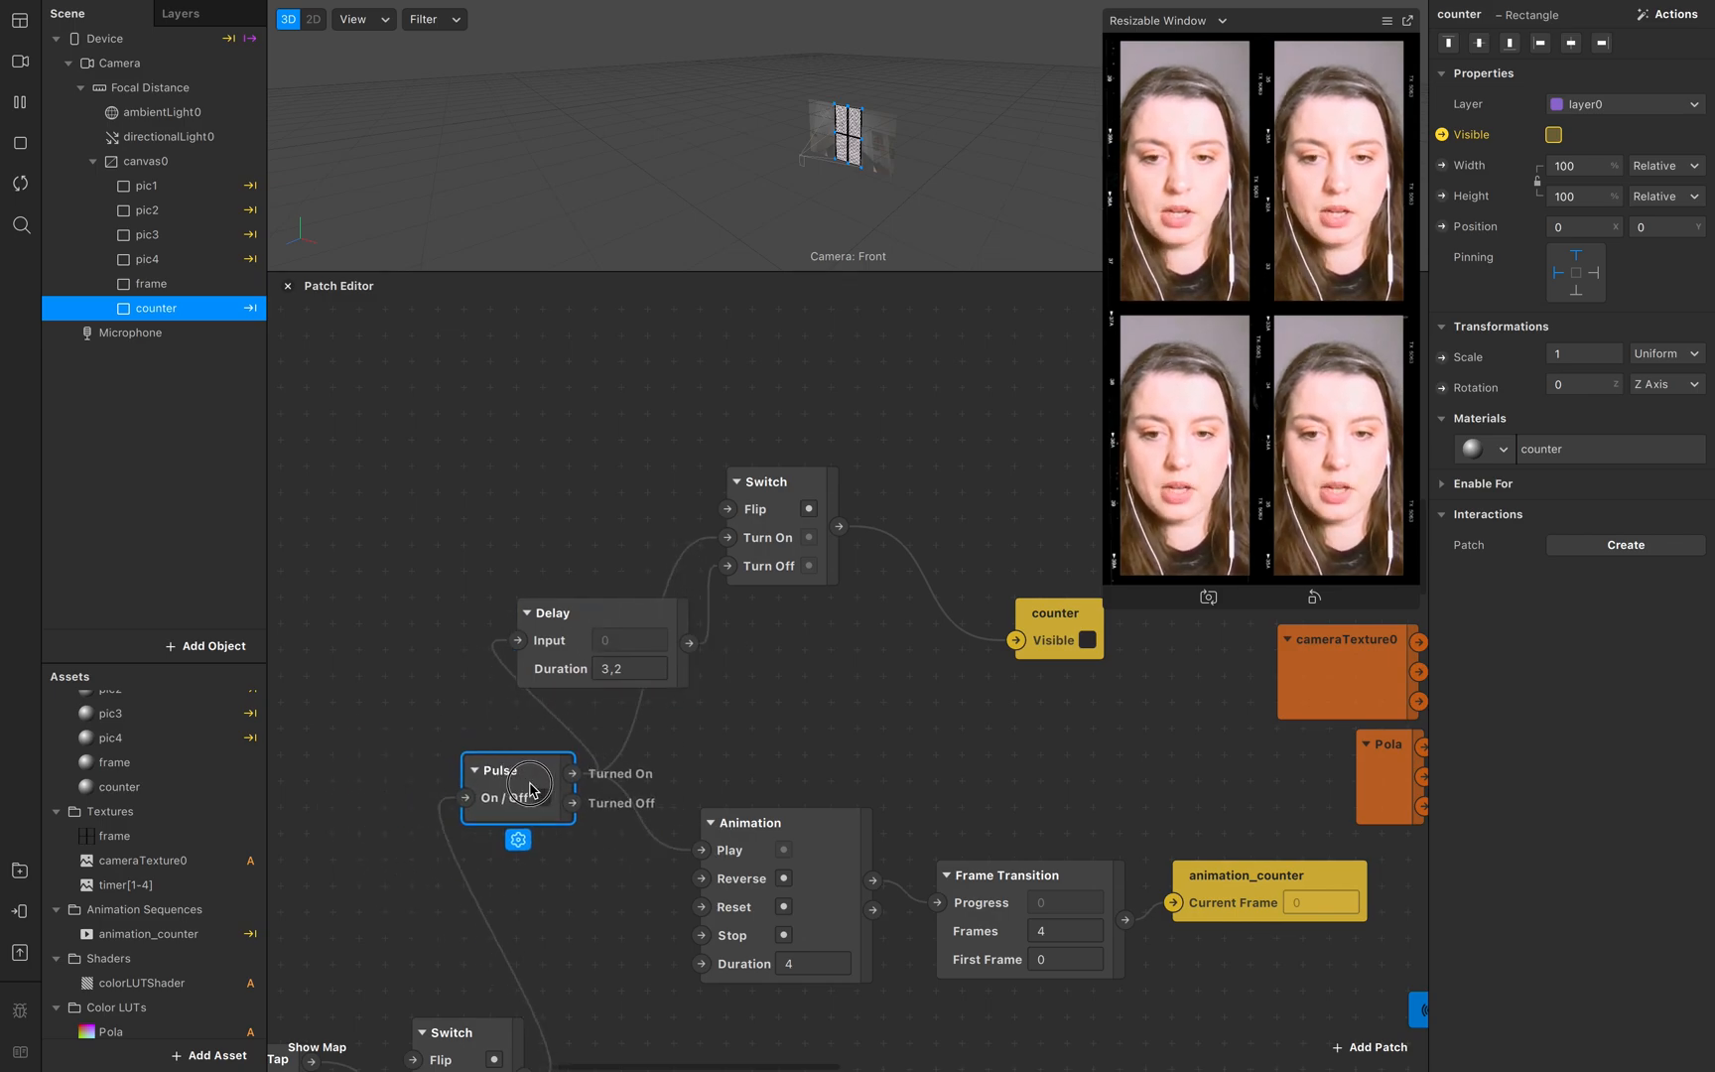
# Step: Move the Screen Tap patch and its Switch together farther ahead of the Pulse patch
pyautogui.scroll(-4, 527, 787)
pyautogui.hscroll(-6, 574, 907)
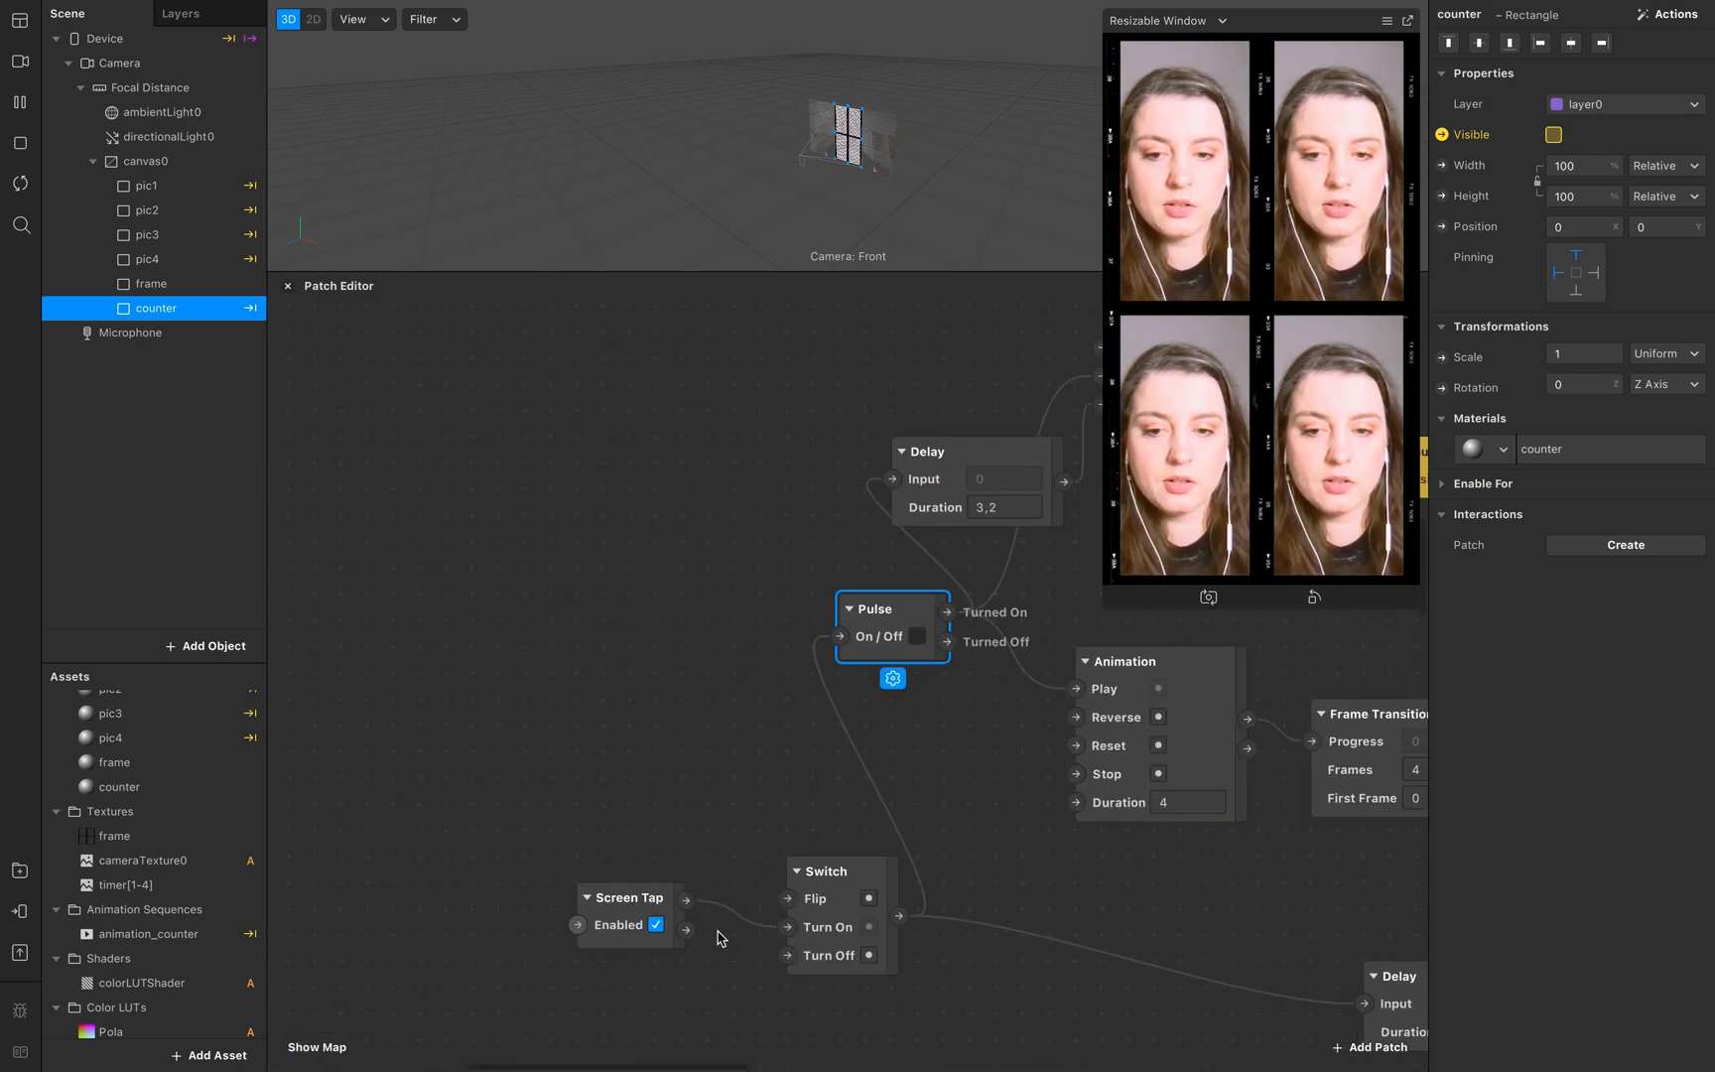
pyautogui.moveTo(908, 998); pyautogui.dragTo(387, 898)
pyautogui.moveTo(819, 872); pyautogui.dragTo(553, 868)
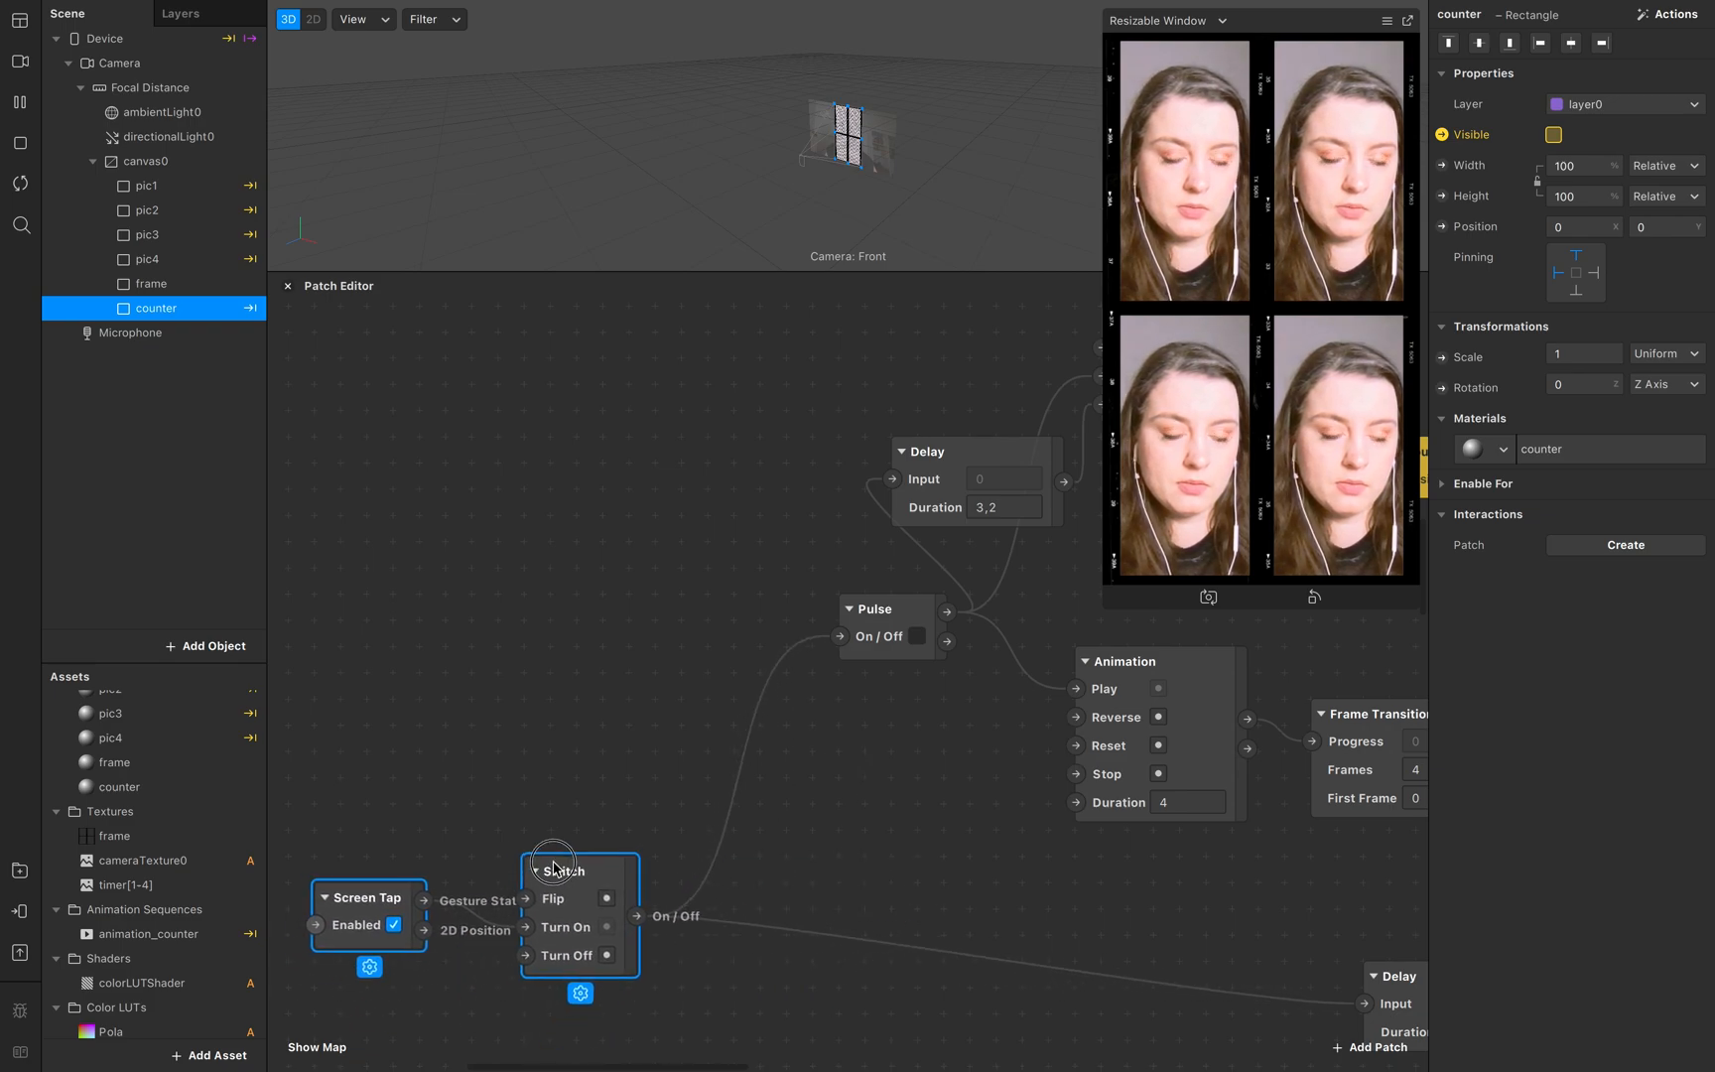
# Step: Restart the preview and tap it to test the counter's visibility during the four-picture sequence
pyautogui.hscroll(6, 796, 849)
pyautogui.scroll(4, 796, 849)
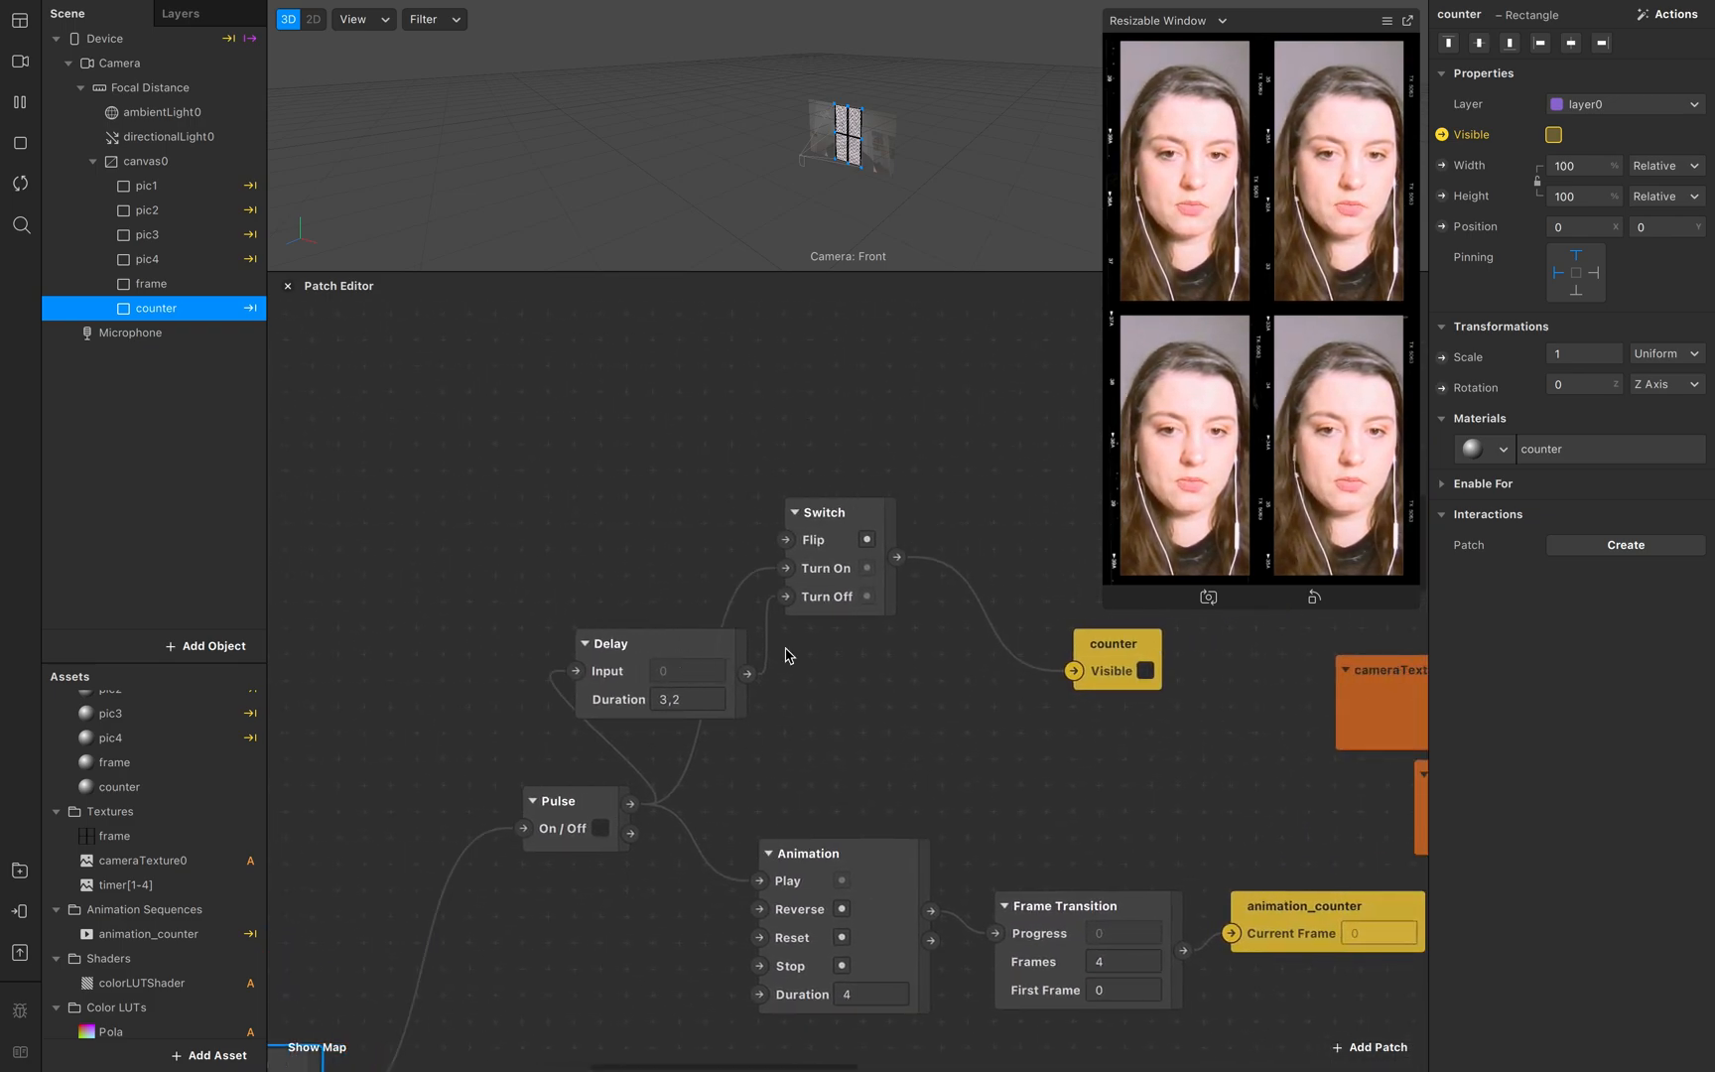
pyautogui.click(22, 185)
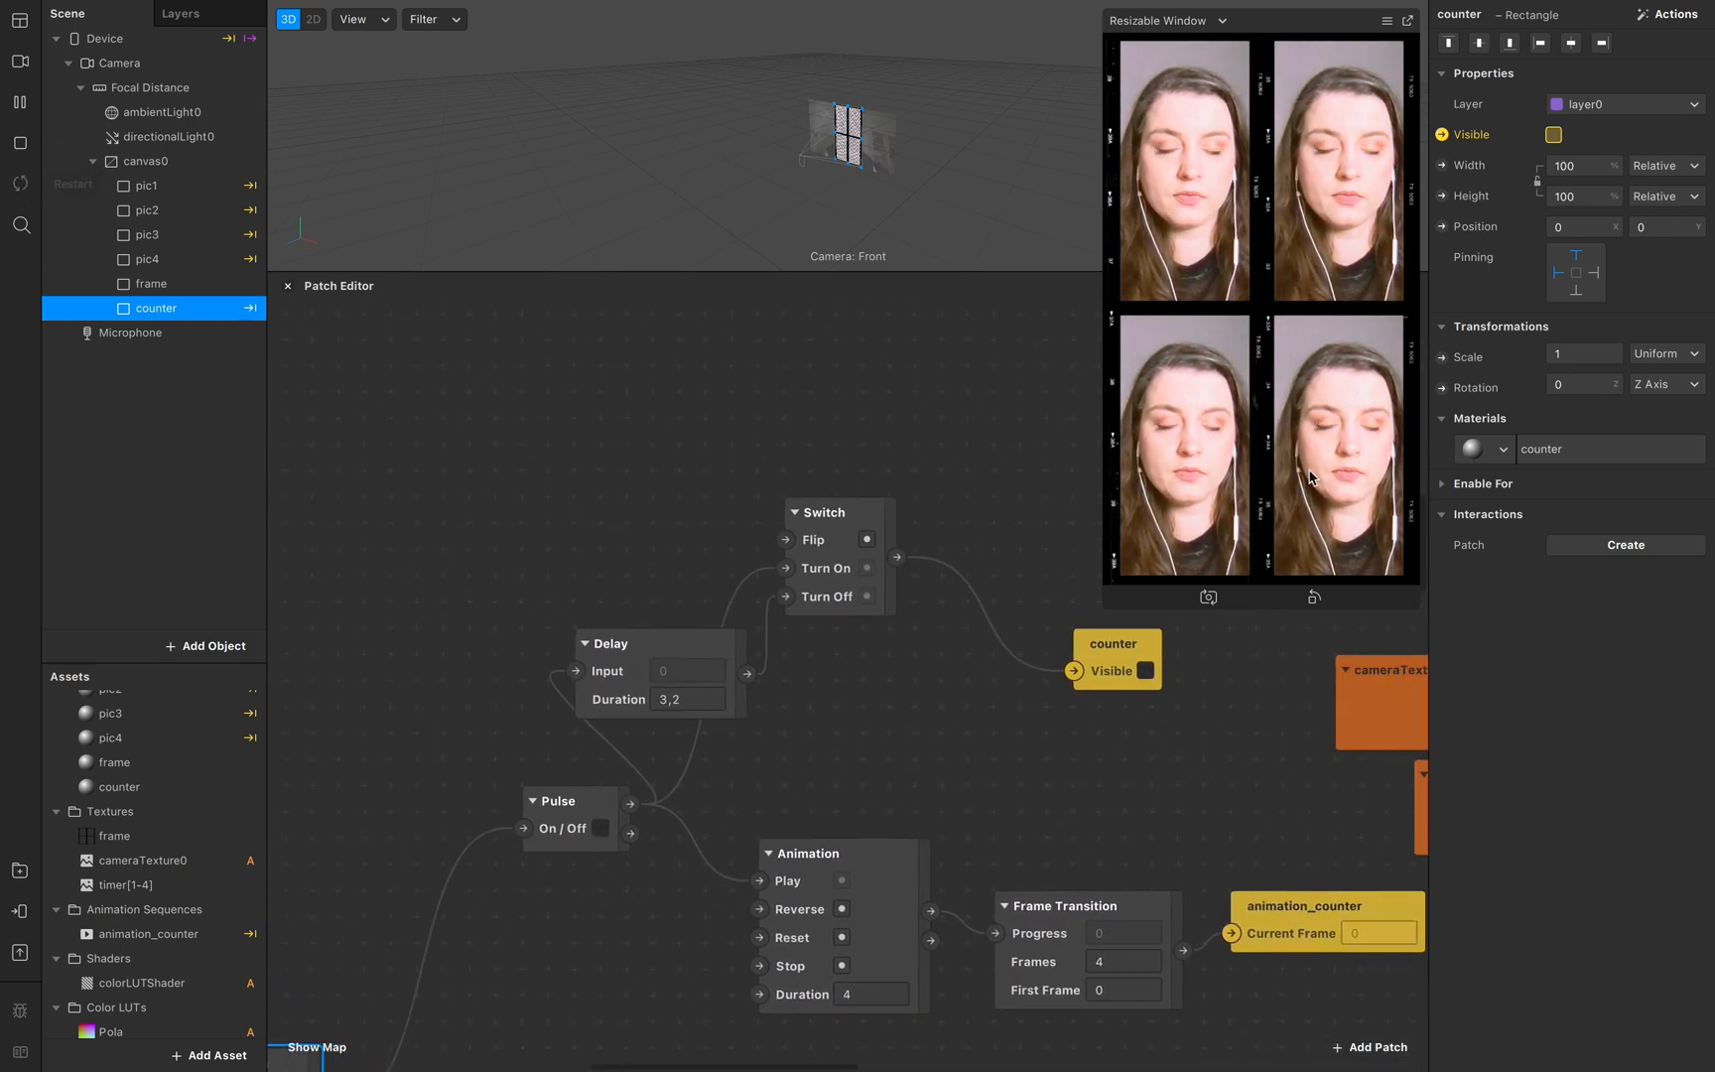
pyautogui.click(1265, 461)
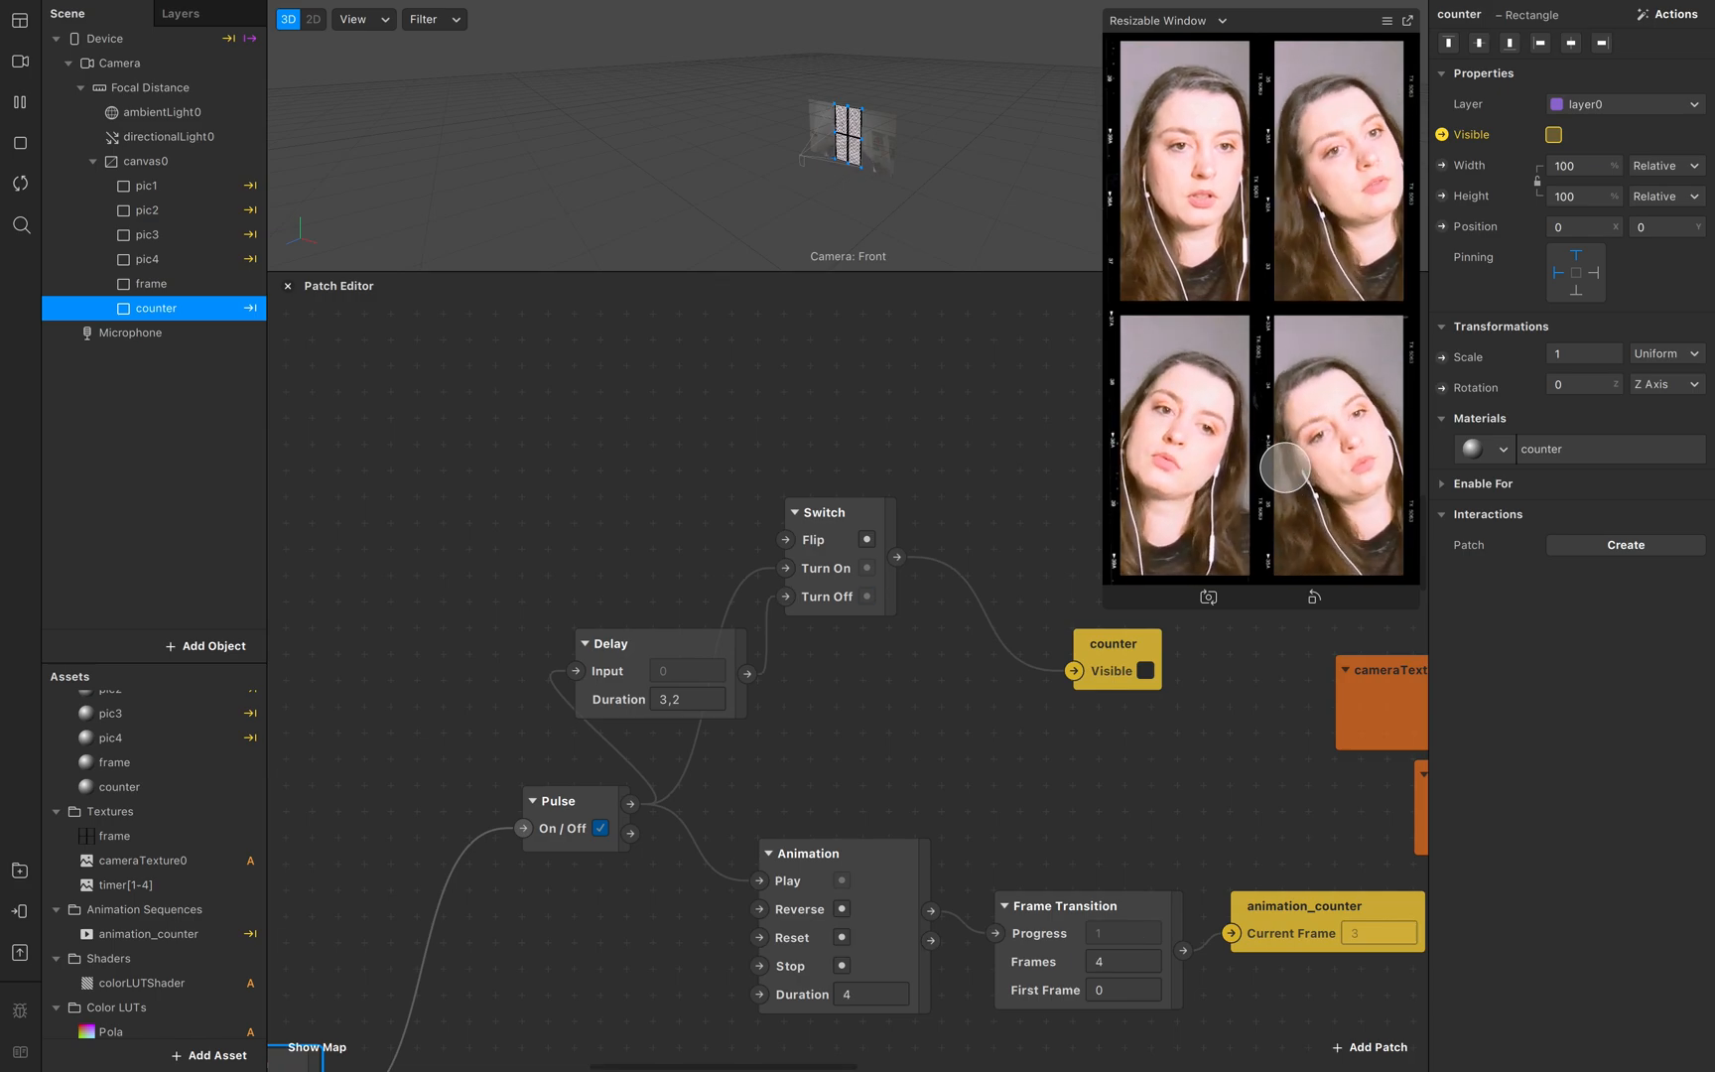
# Step: Restart the effect and enlarge the preview window over the Patch Editor
pyautogui.scroll(-2, 911, 979)
pyautogui.hscroll(2, 911, 980)
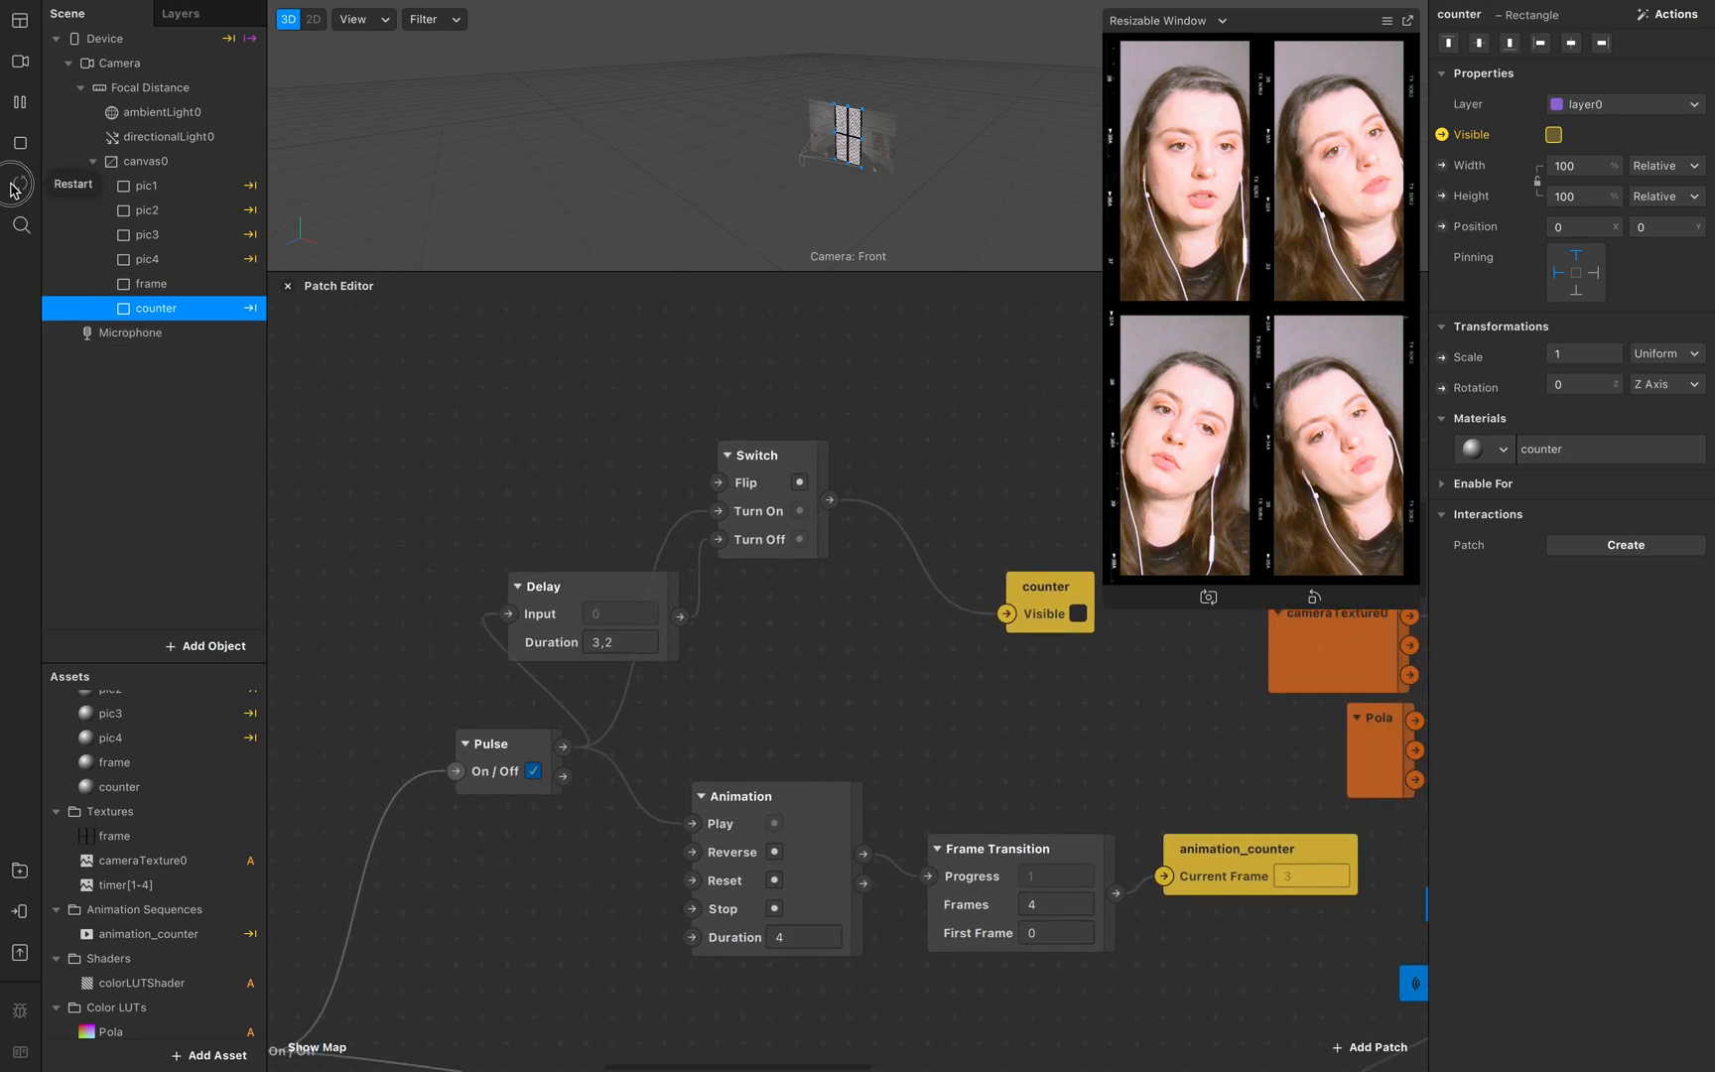
pyautogui.moveTo(1104, 607); pyautogui.dragTo(866, 823)
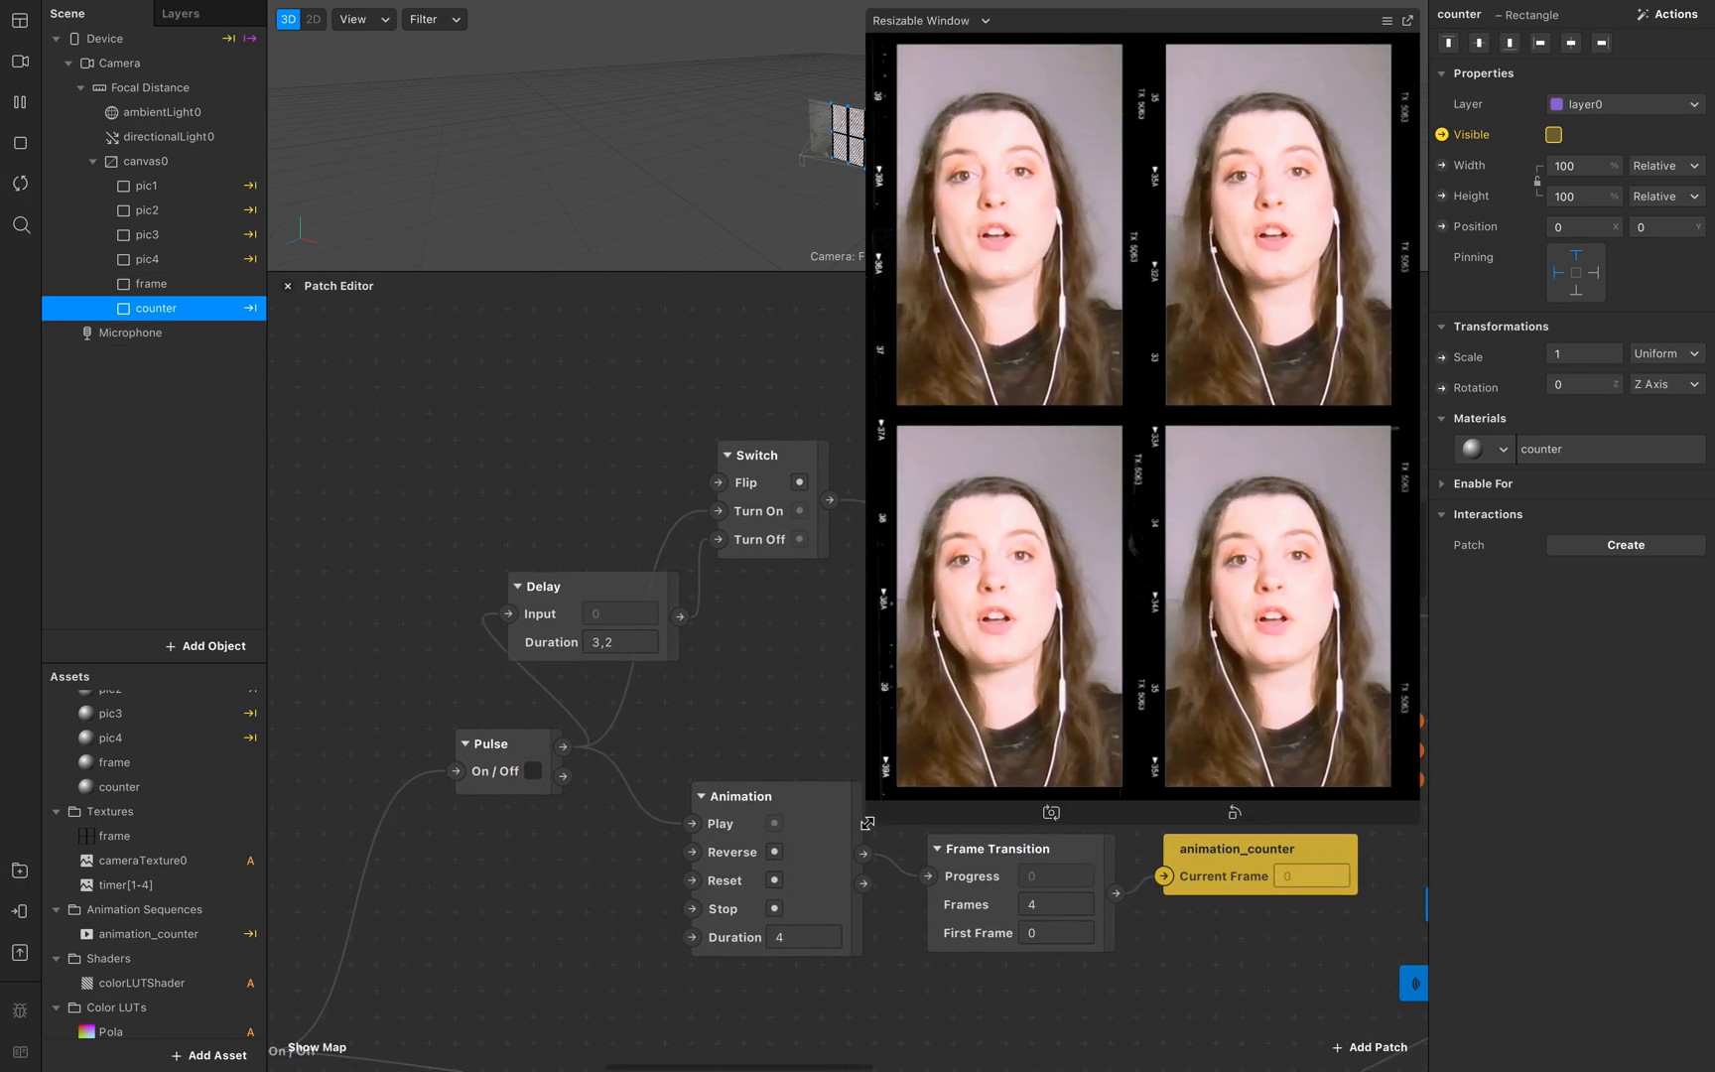